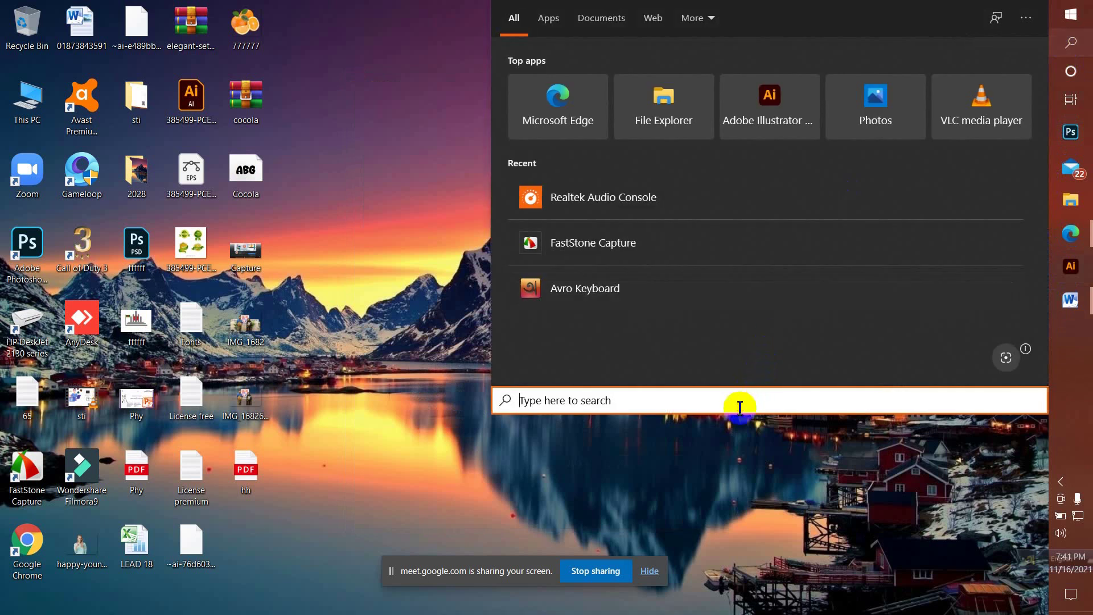
Search the computer's installed apps for "adobe" and close the search.
{"action": "type", "text": "adobe"}
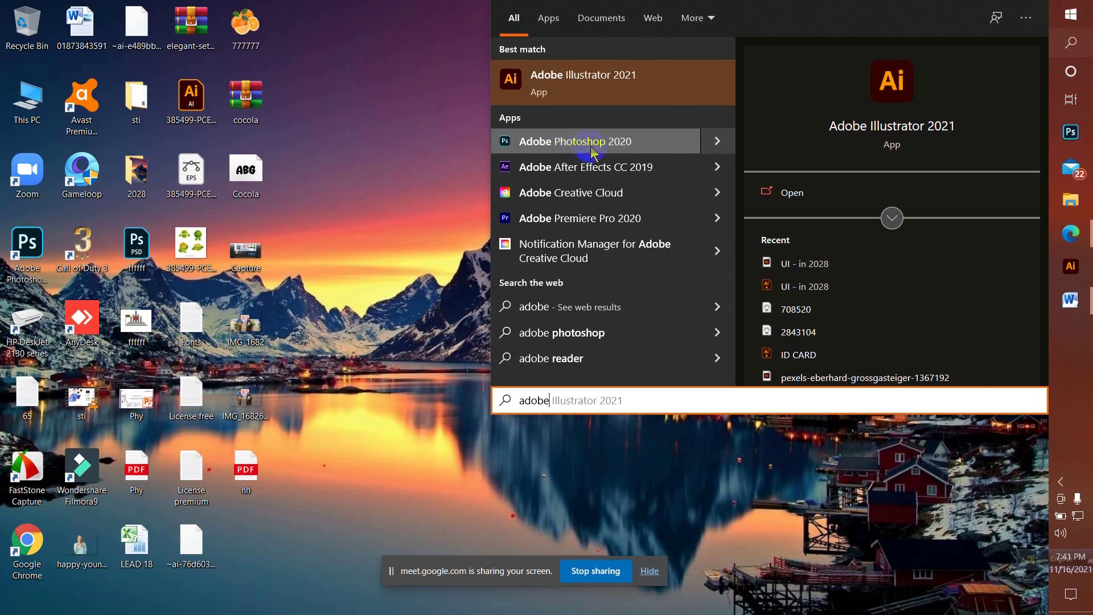
{"action": "left_click", "coordinate": [589, 79]}
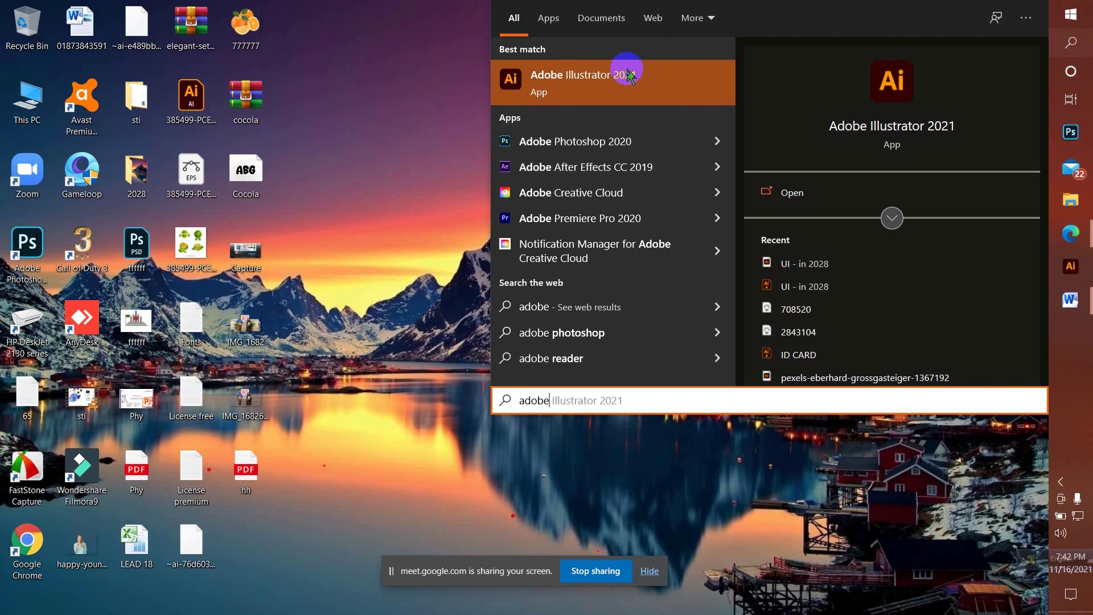
{"action": "left_click", "coordinate": [444, 118]}
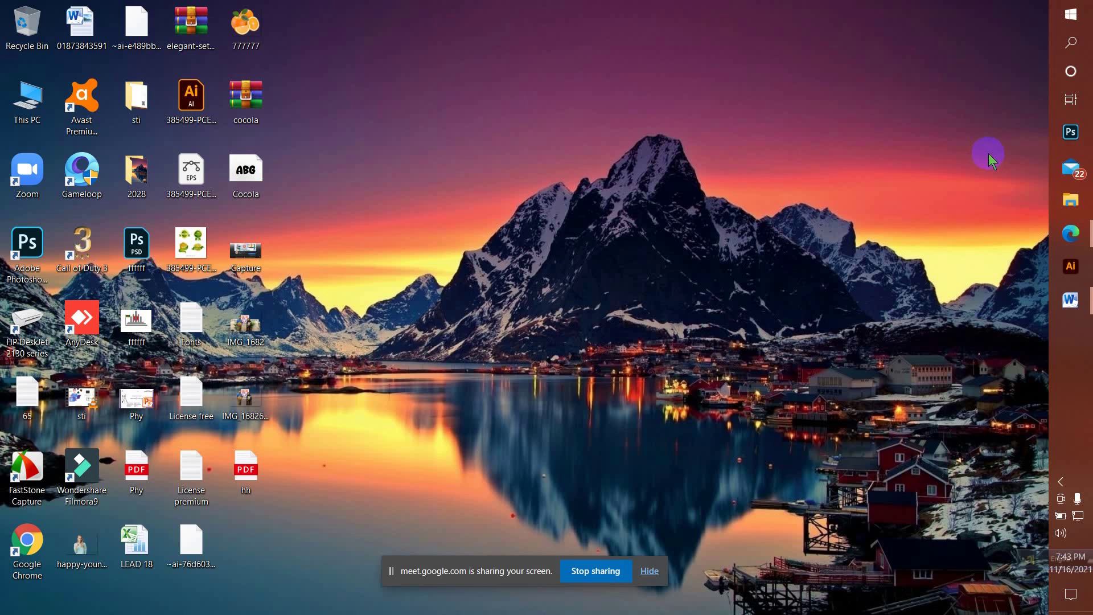
Open Photoshop and hide the screen-sharing notice.
{"action": "left_click", "coordinate": [1071, 132]}
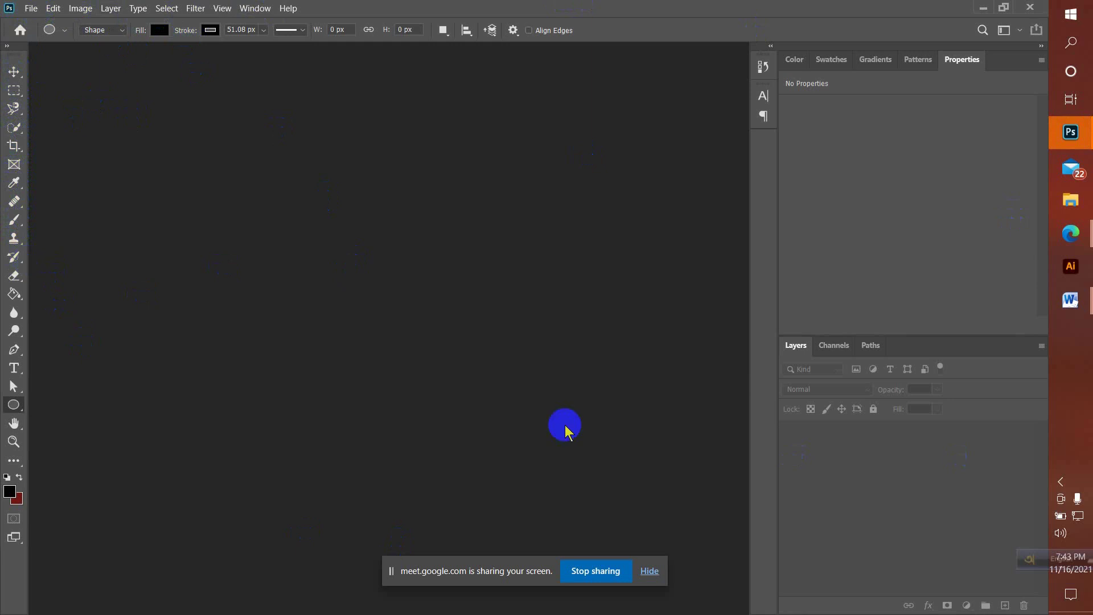
{"action": "left_click", "coordinate": [649, 572]}
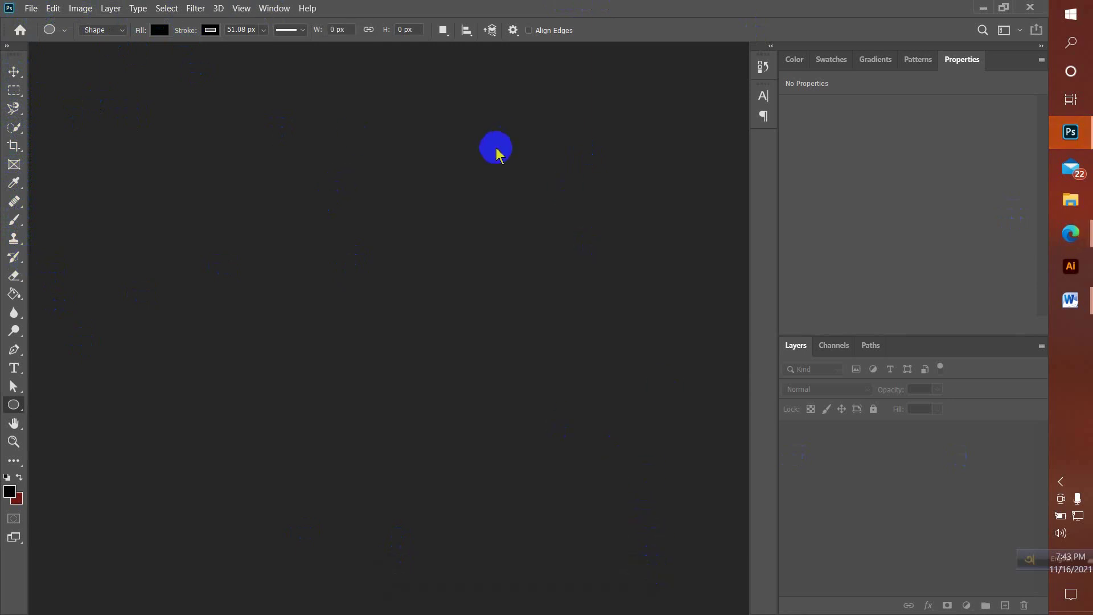
Switch to the Google Meet call in Edge, admit the waiting participant, and return to Photoshop.
{"action": "mouse_move", "coordinate": [1064, 231]}
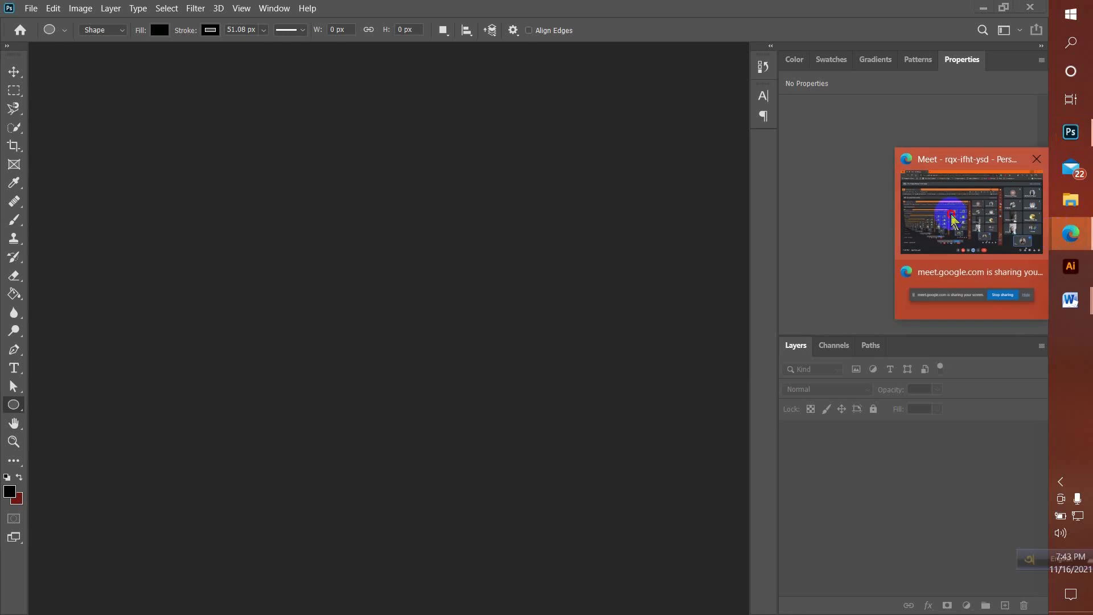
{"action": "left_click", "coordinate": [967, 210]}
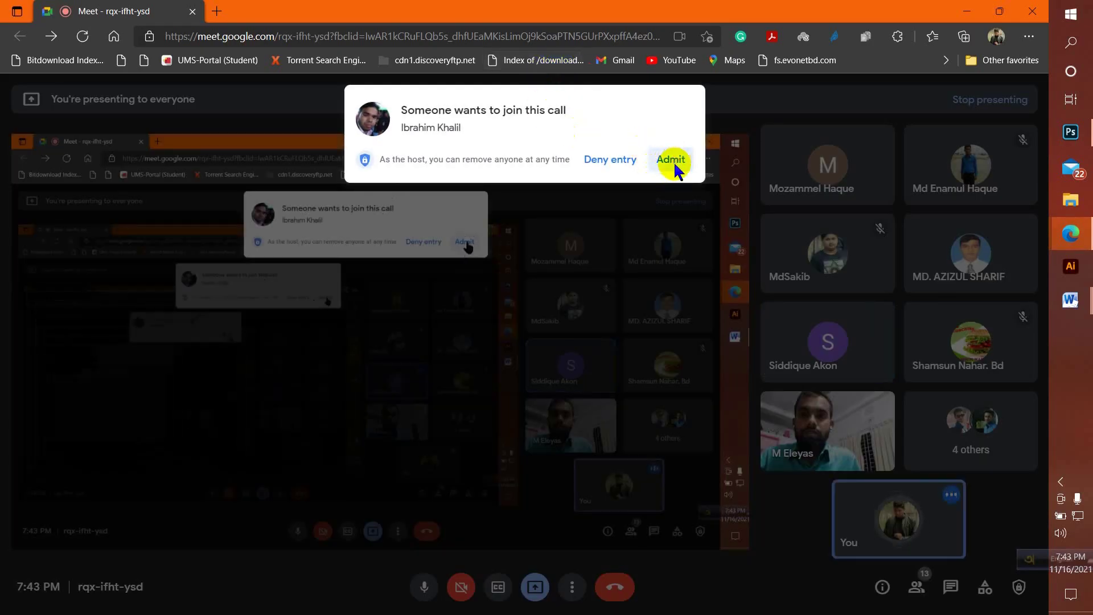
{"action": "left_click", "coordinate": [671, 162]}
{"action": "left_click", "coordinate": [1070, 133]}
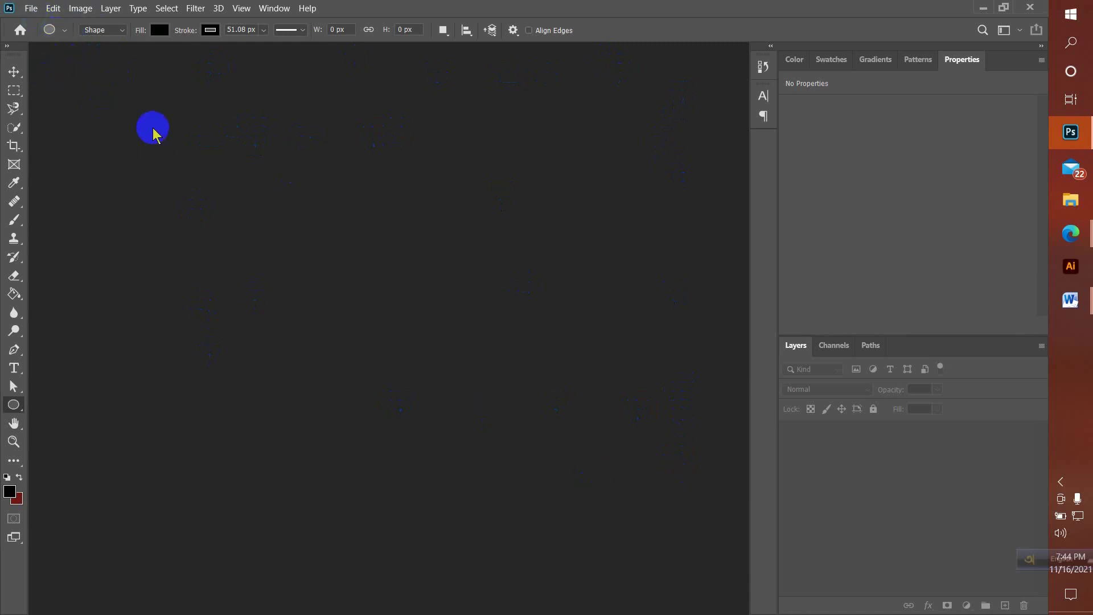
Start a new document and browse the Print and Web blank document presets.
{"action": "left_click", "coordinate": [34, 9]}
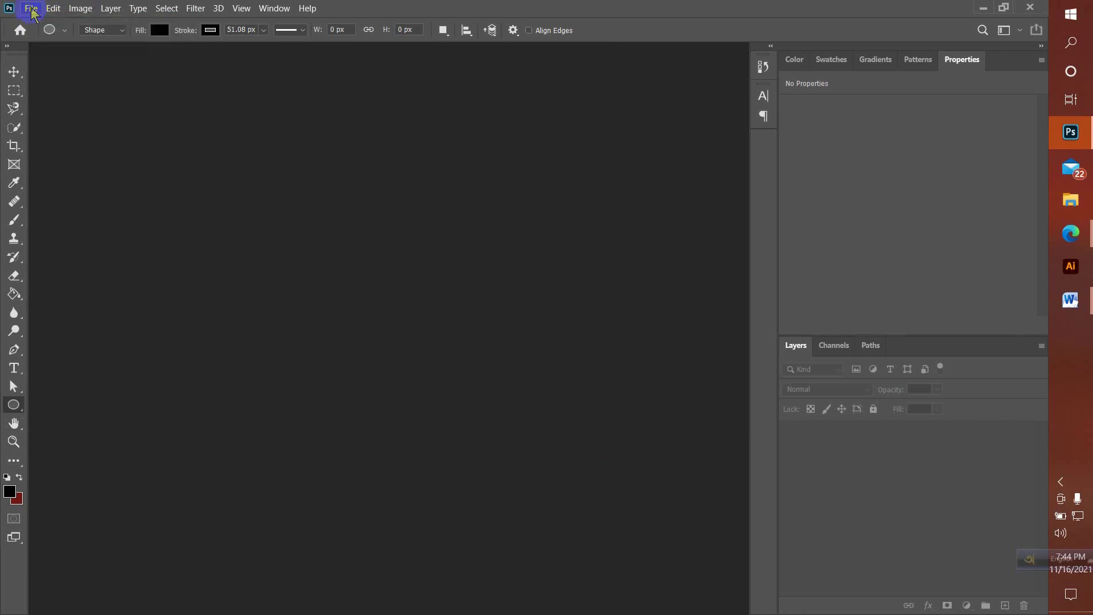
{"action": "left_click", "coordinate": [31, 9]}
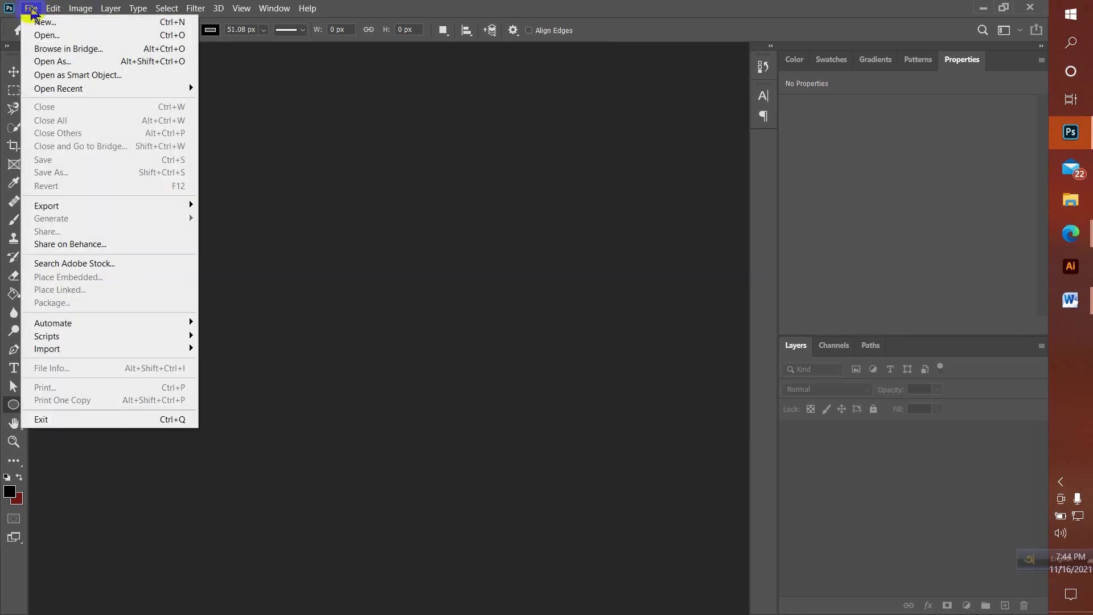
{"action": "left_click", "coordinate": [38, 26]}
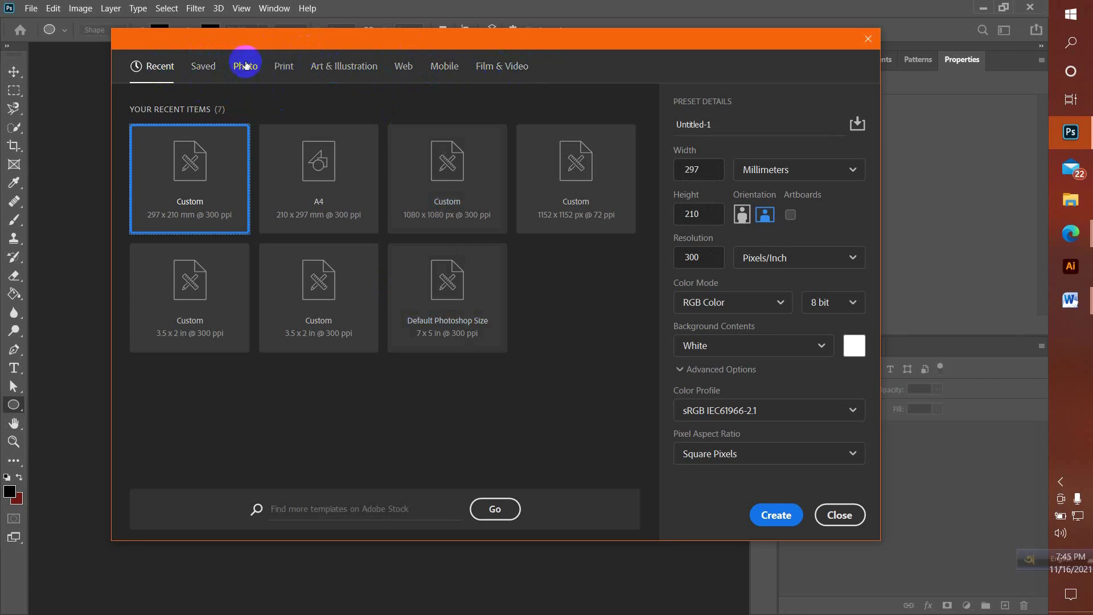
{"action": "left_click", "coordinate": [285, 67]}
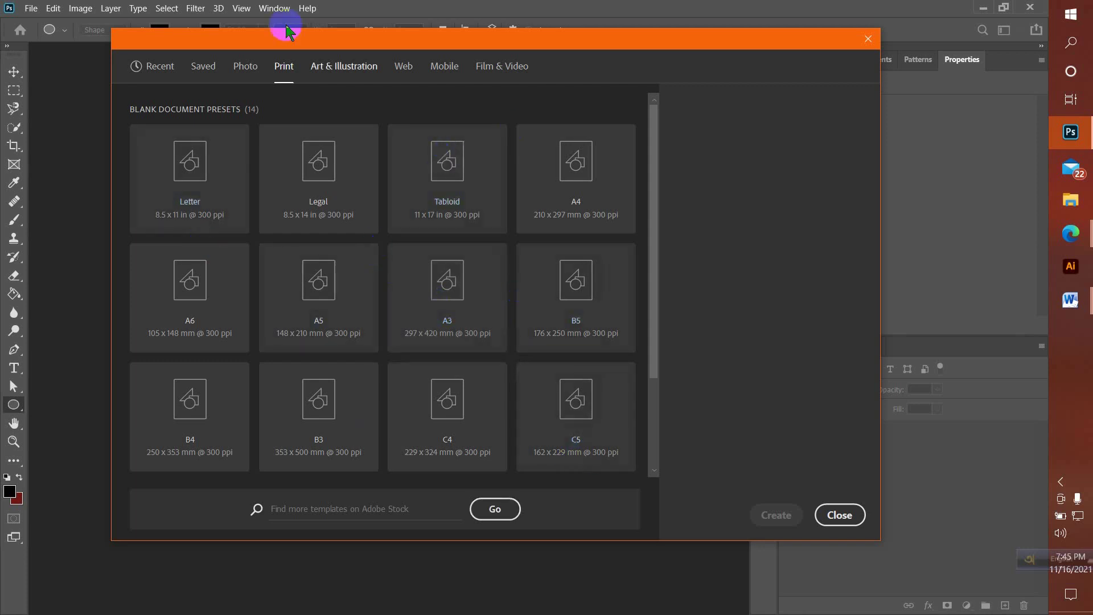
{"action": "left_click", "coordinate": [402, 75]}
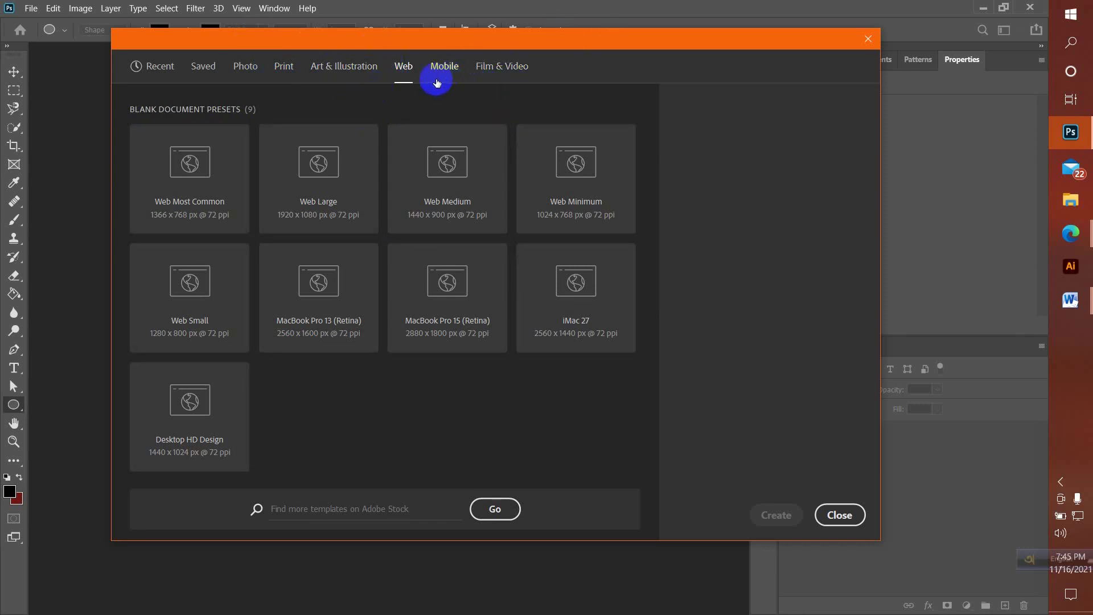
Switch to Google Meet to let in the person asking to join, and go back to Photoshop's new document setup.
{"action": "mouse_move", "coordinate": [1088, 239]}
{"action": "left_click", "coordinate": [962, 216]}
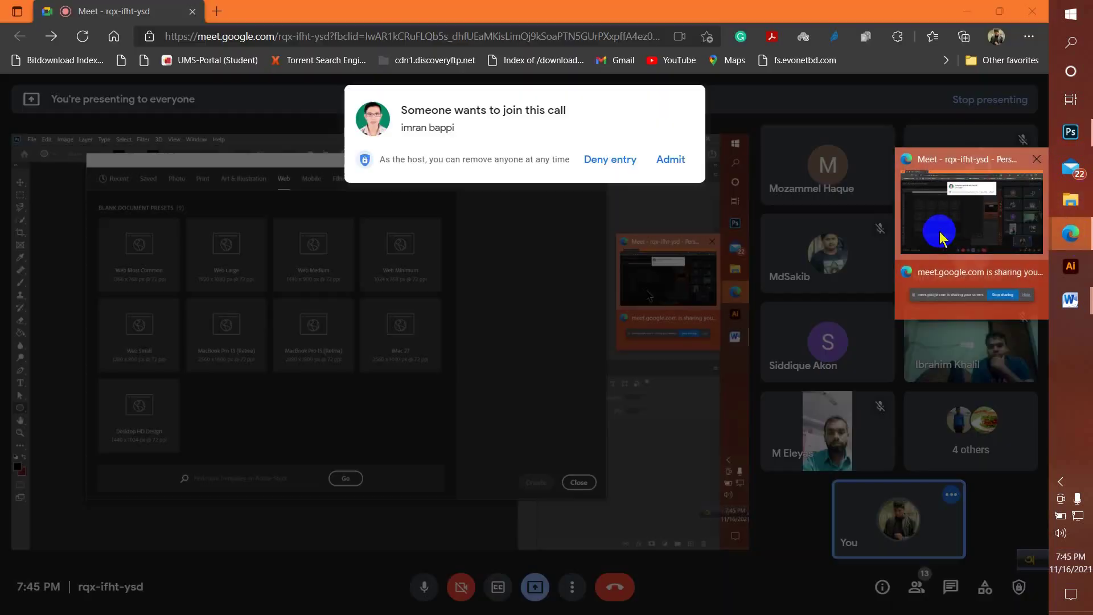
{"action": "left_click", "coordinate": [683, 165]}
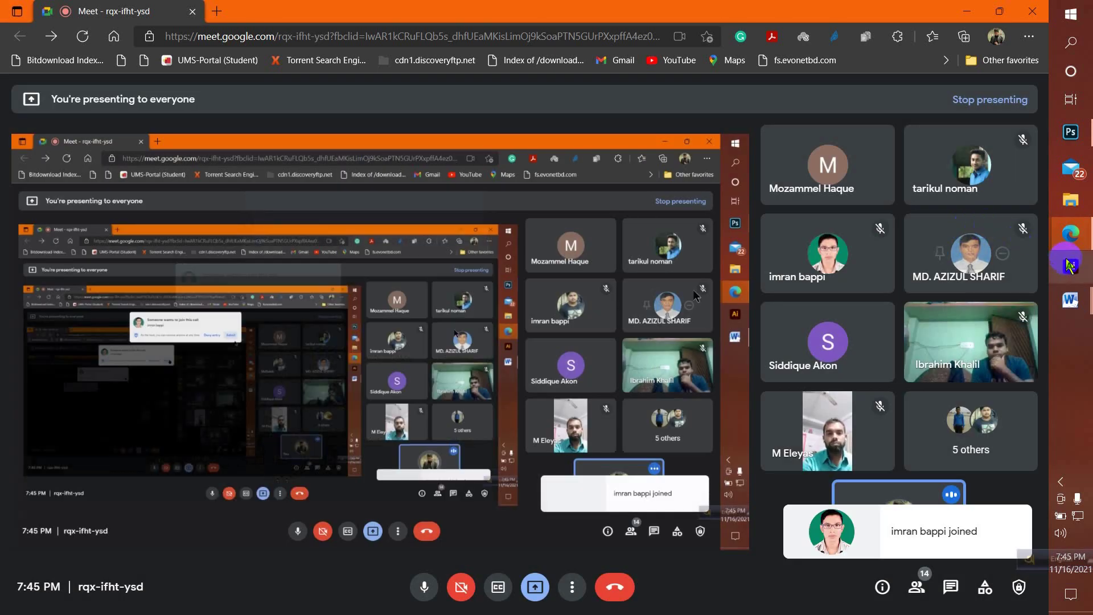
{"action": "left_click", "coordinate": [1071, 132]}
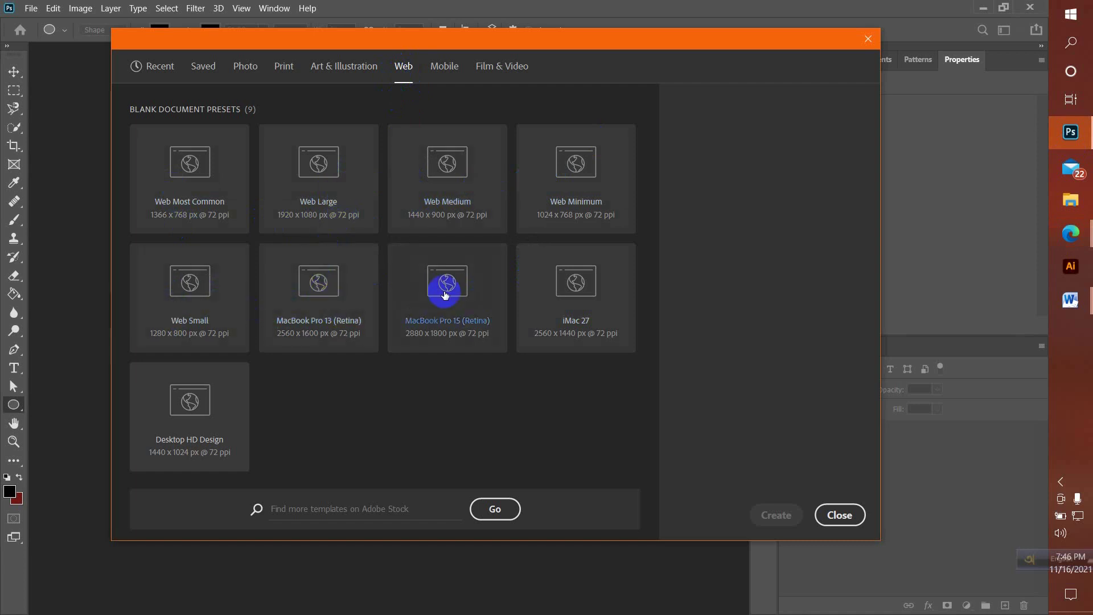
View the Mobile document presets and check the Google Meet call before returning to Photoshop.
{"action": "left_click", "coordinate": [452, 73]}
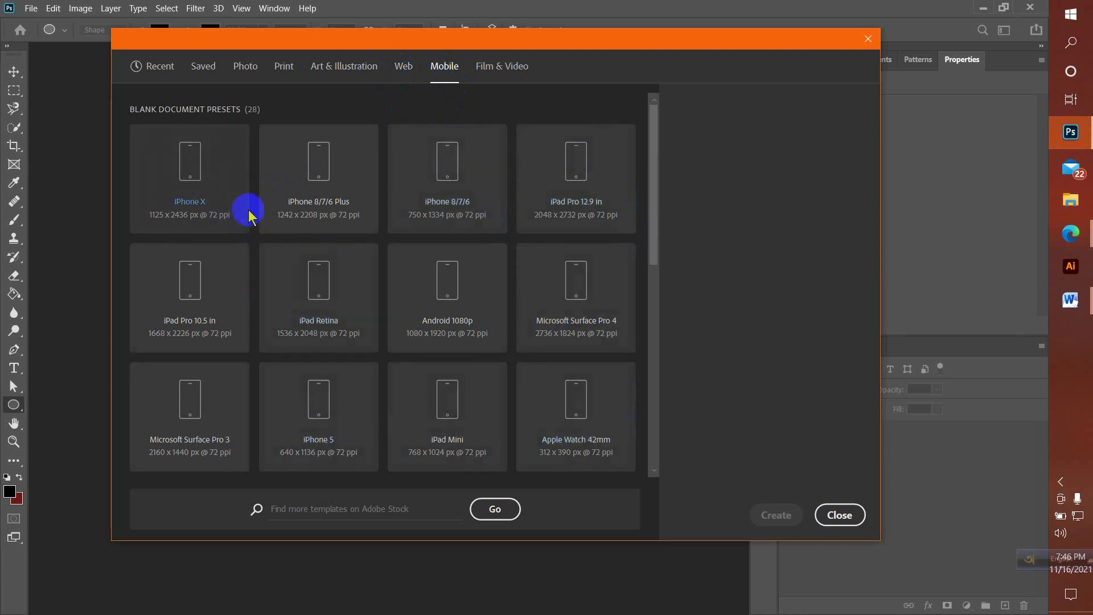
{"action": "left_click", "coordinate": [1071, 233]}
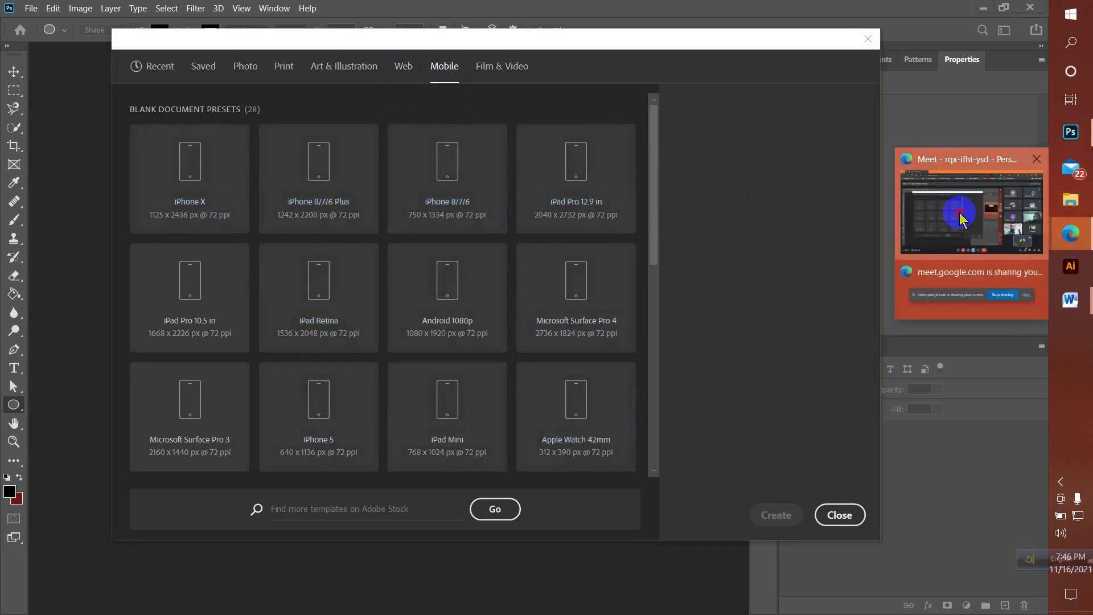
{"action": "left_click", "coordinate": [960, 219]}
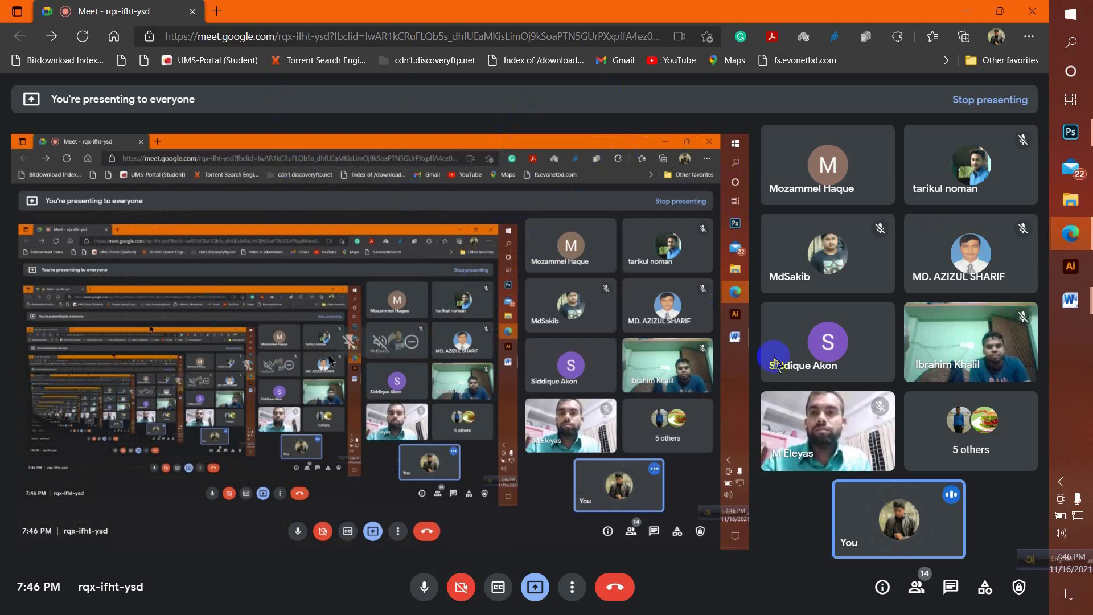
{"action": "left_click", "coordinate": [1074, 137]}
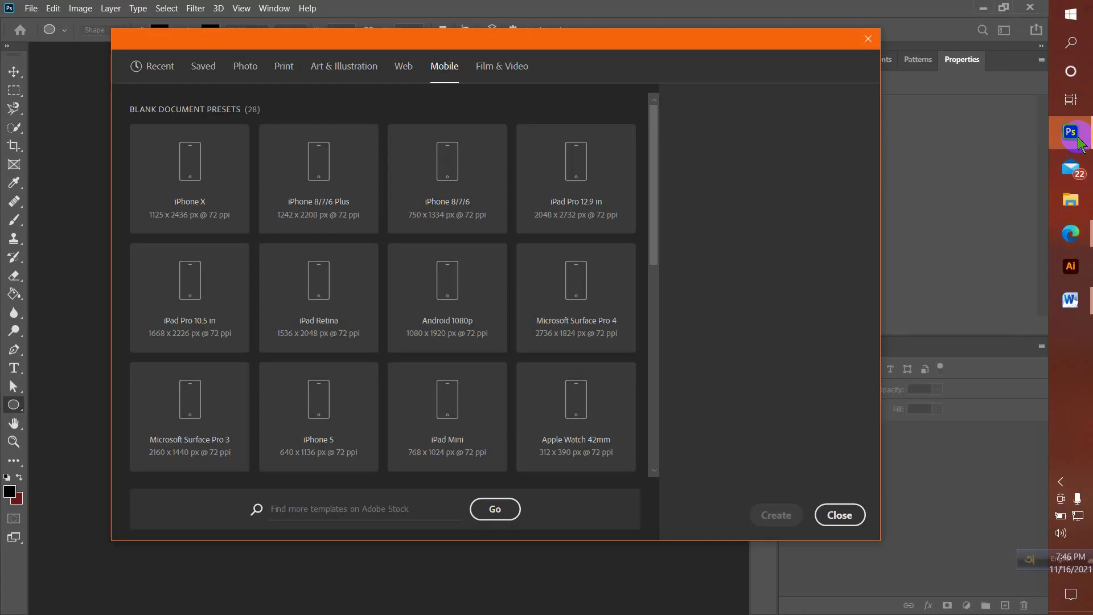
Compare the preset categories and create a portrait A4 document, 210 x 297 mm at 300 ppi, from the Print presets.
{"action": "left_click", "coordinate": [405, 67]}
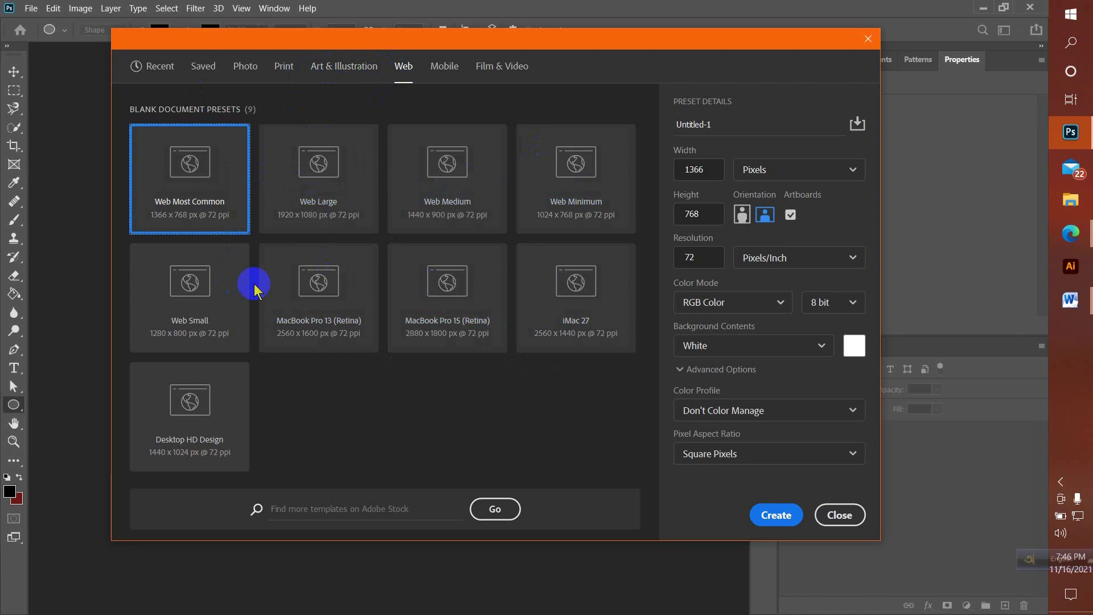
{"action": "left_click", "coordinate": [439, 69]}
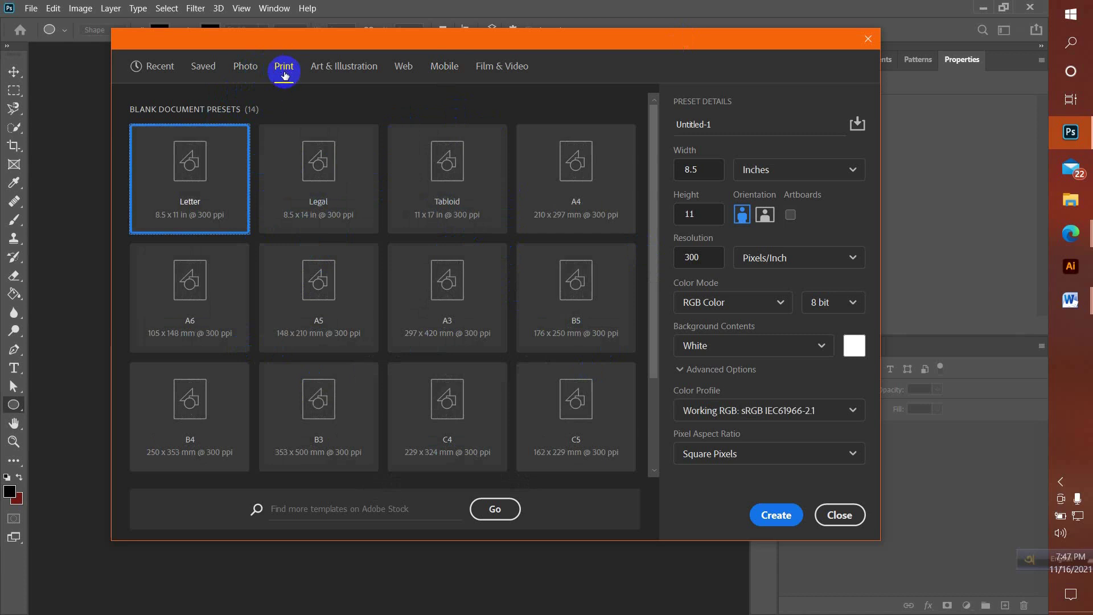
{"action": "left_click", "coordinate": [577, 181]}
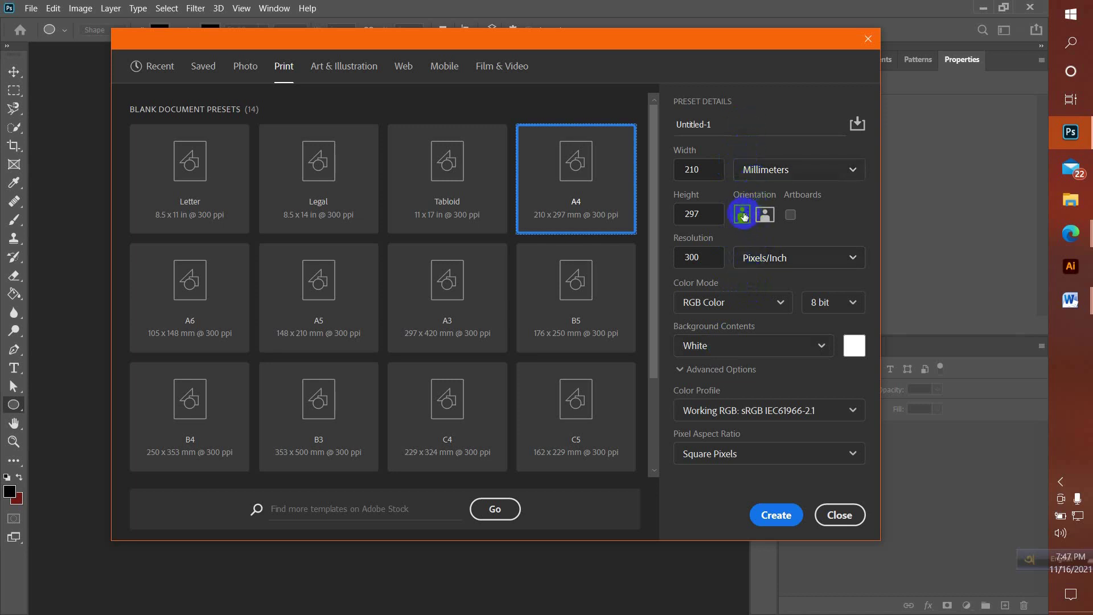
{"action": "left_click", "coordinate": [783, 524]}
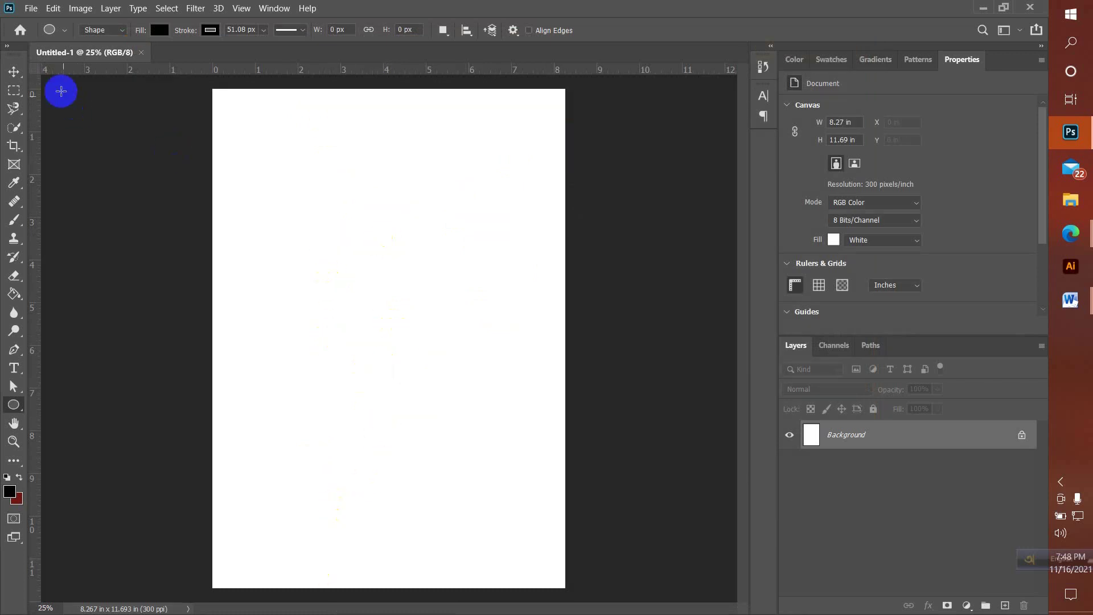
Create a second A4 document from the Print presets in landscape orientation, 297 x 210 mm at 300 ppi.
{"action": "left_click", "coordinate": [32, 10]}
{"action": "left_click", "coordinate": [47, 23]}
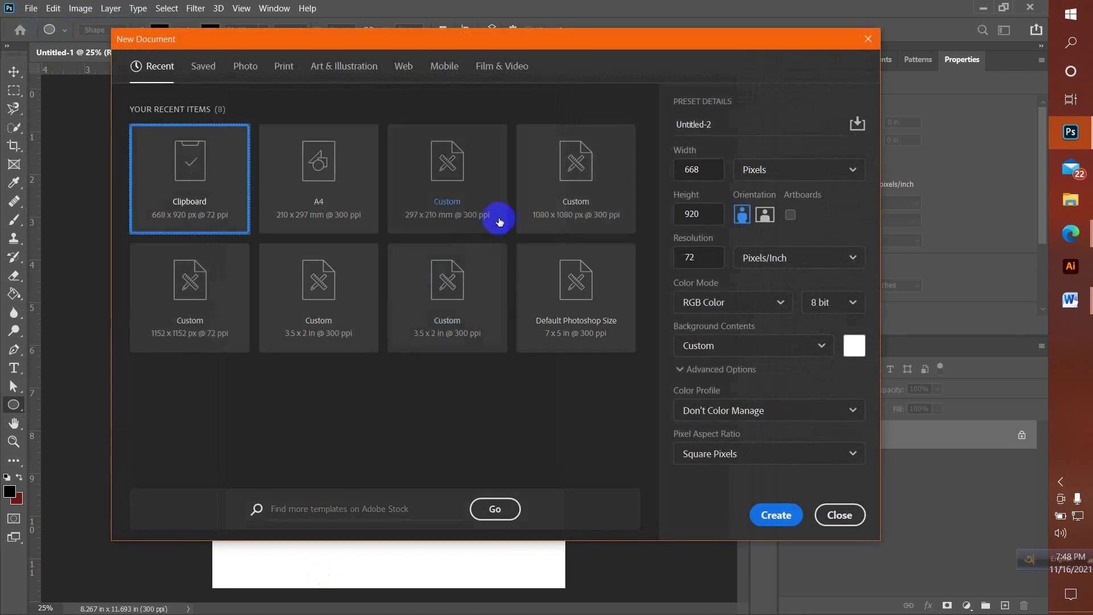
{"action": "left_click", "coordinate": [285, 66]}
{"action": "left_click", "coordinate": [625, 183]}
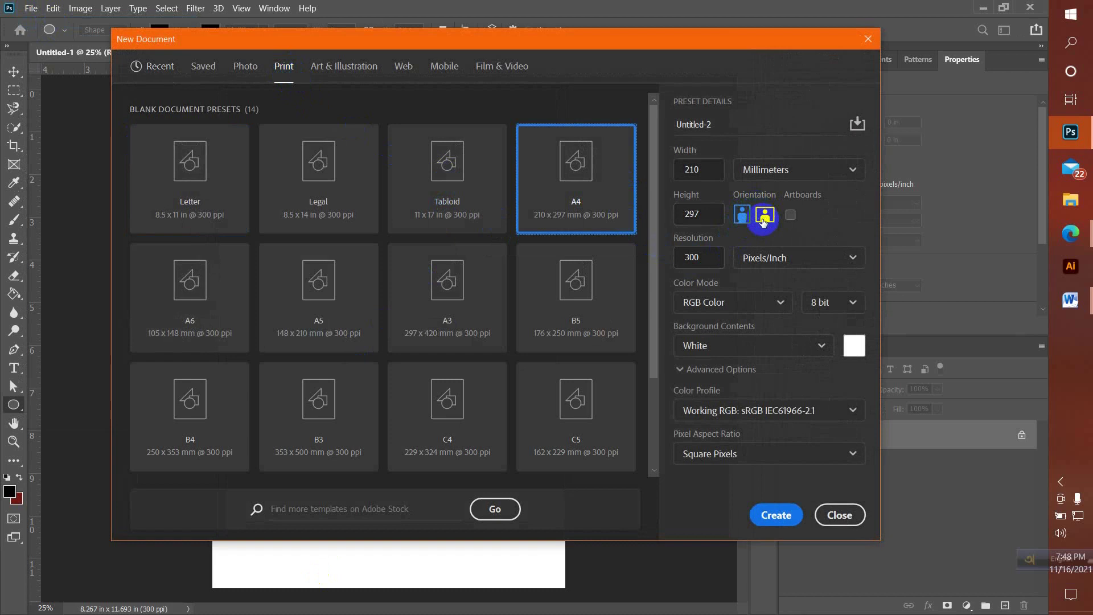
{"action": "left_click", "coordinate": [763, 220]}
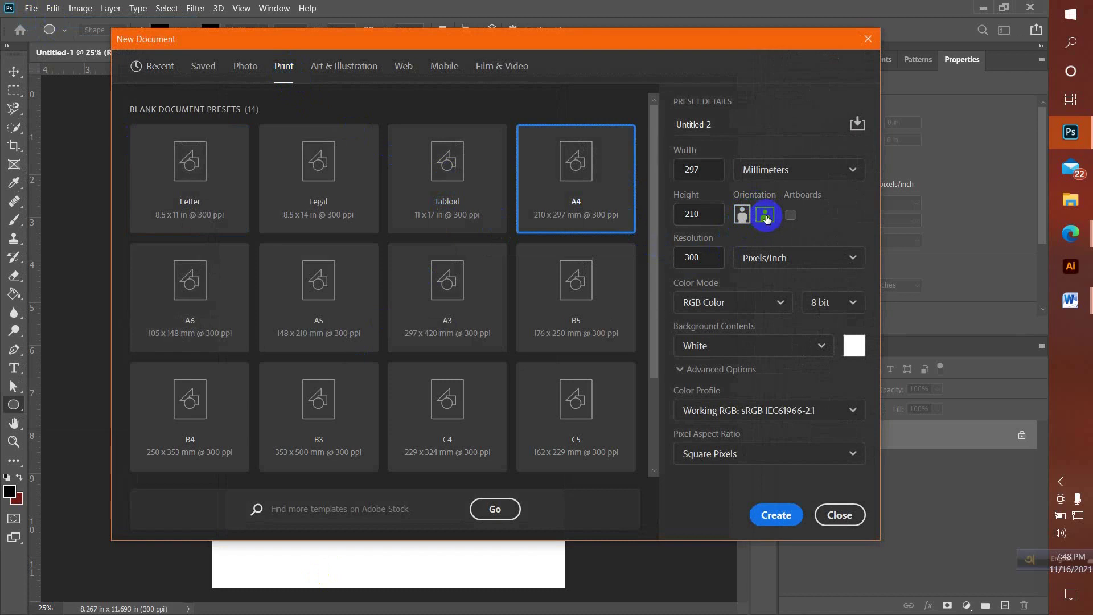
{"action": "left_click", "coordinate": [776, 515]}
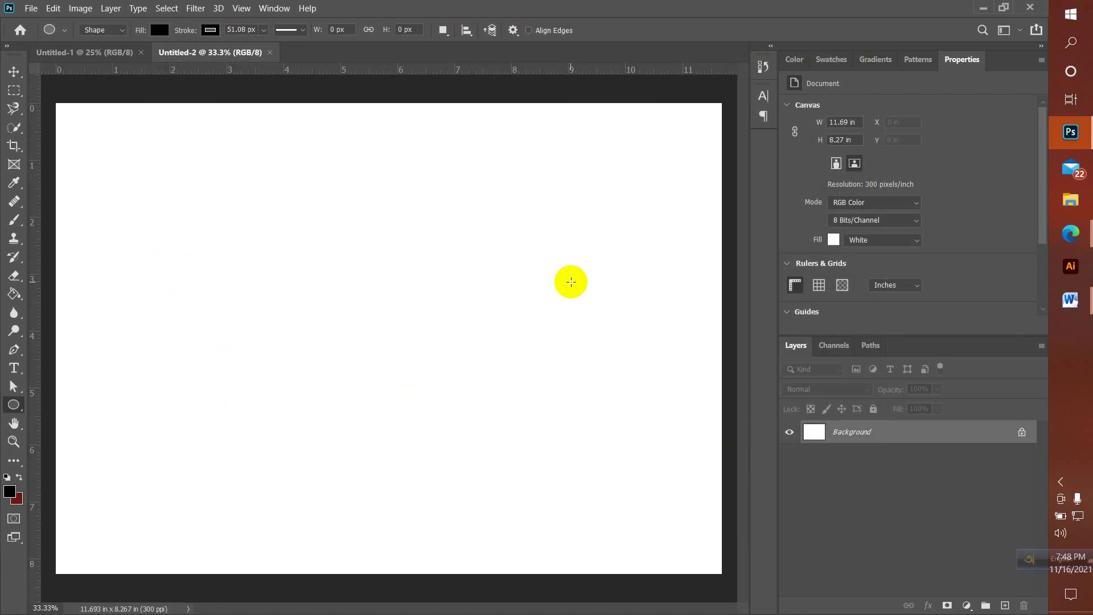
Start a third new document from the Print presets' Letter size, with inches as the unit.
{"action": "left_click", "coordinate": [31, 8]}
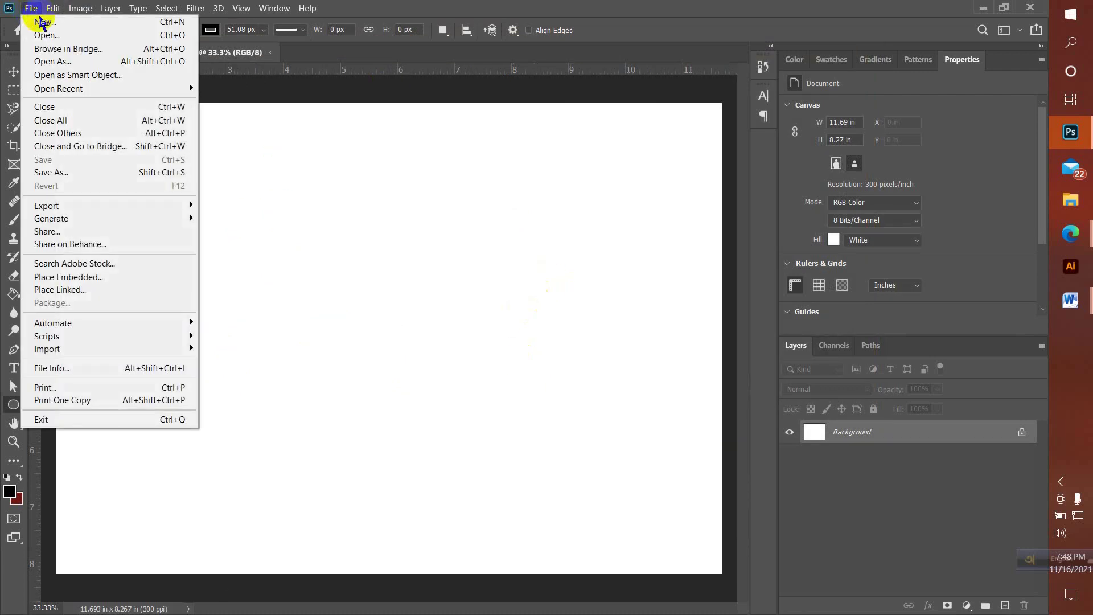
{"action": "left_click", "coordinate": [41, 22]}
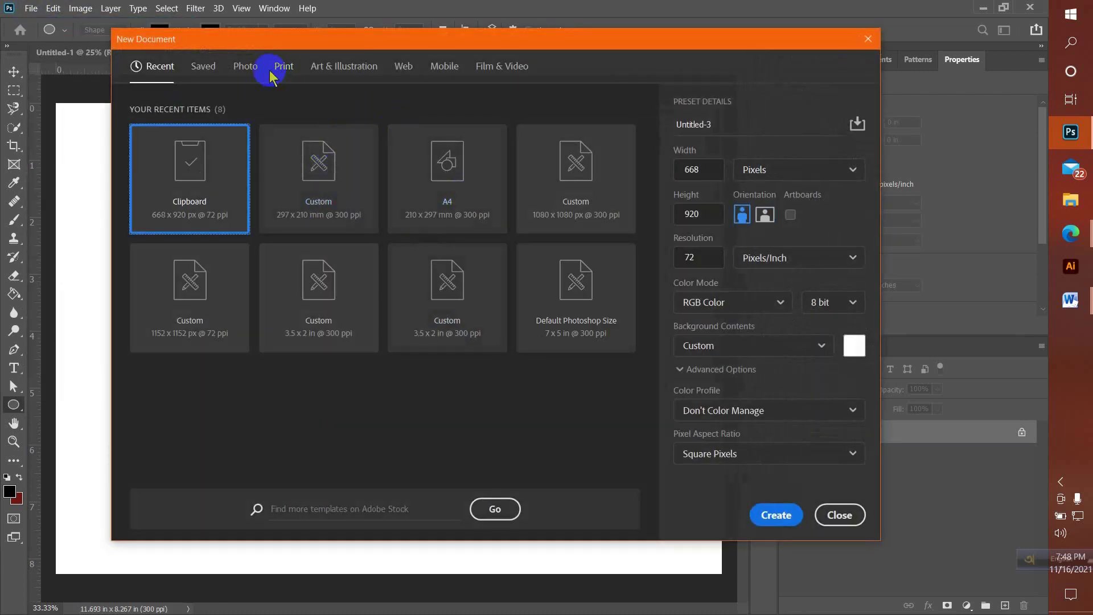
{"action": "left_click", "coordinate": [275, 69]}
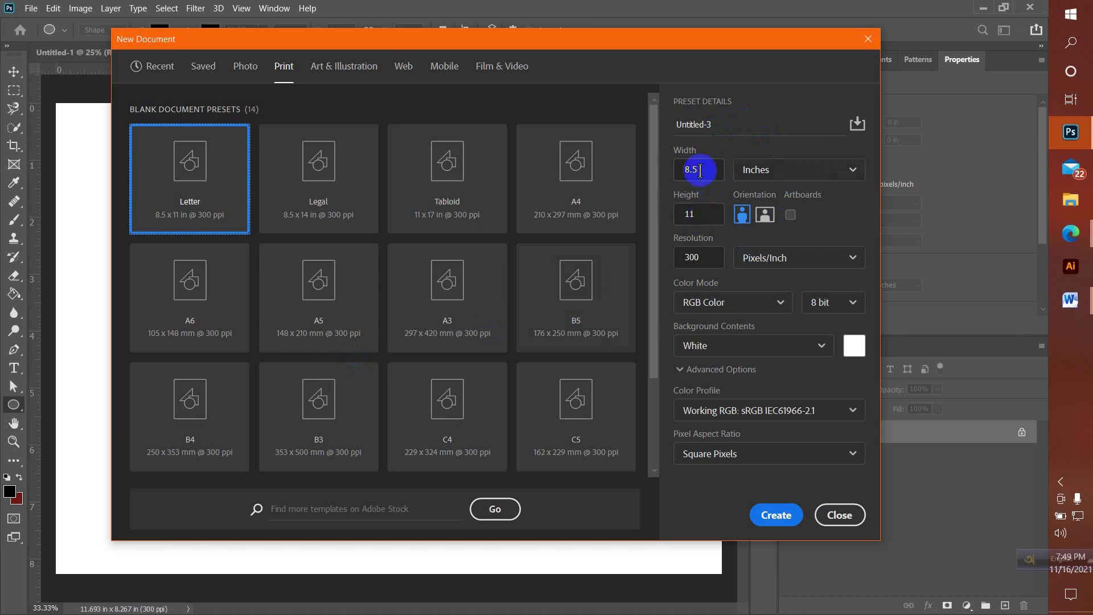
{"action": "left_click", "coordinate": [783, 174]}
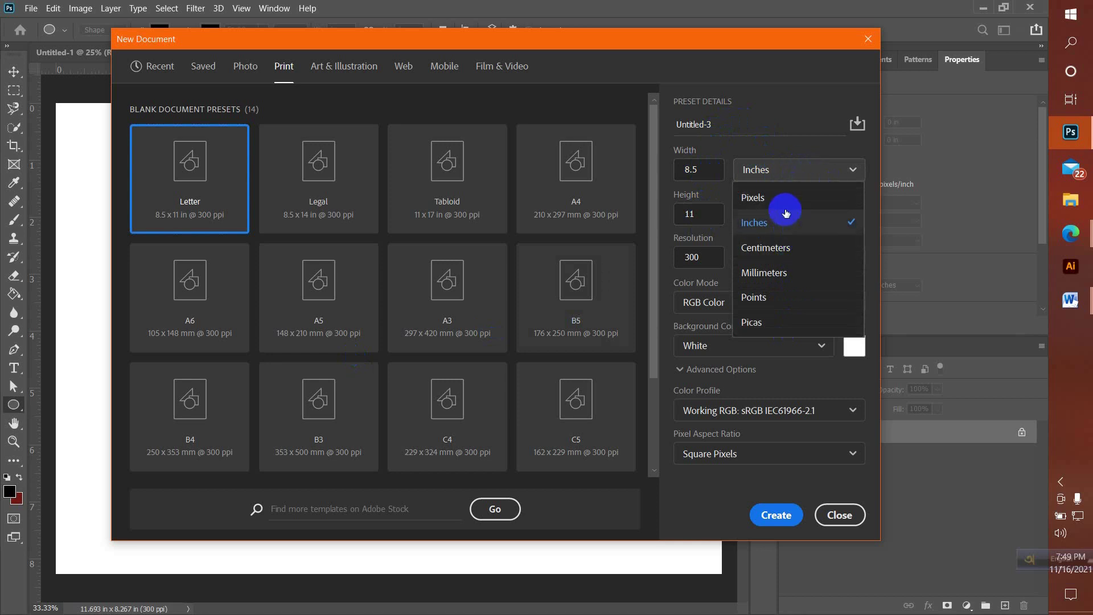
{"action": "left_click", "coordinate": [771, 229]}
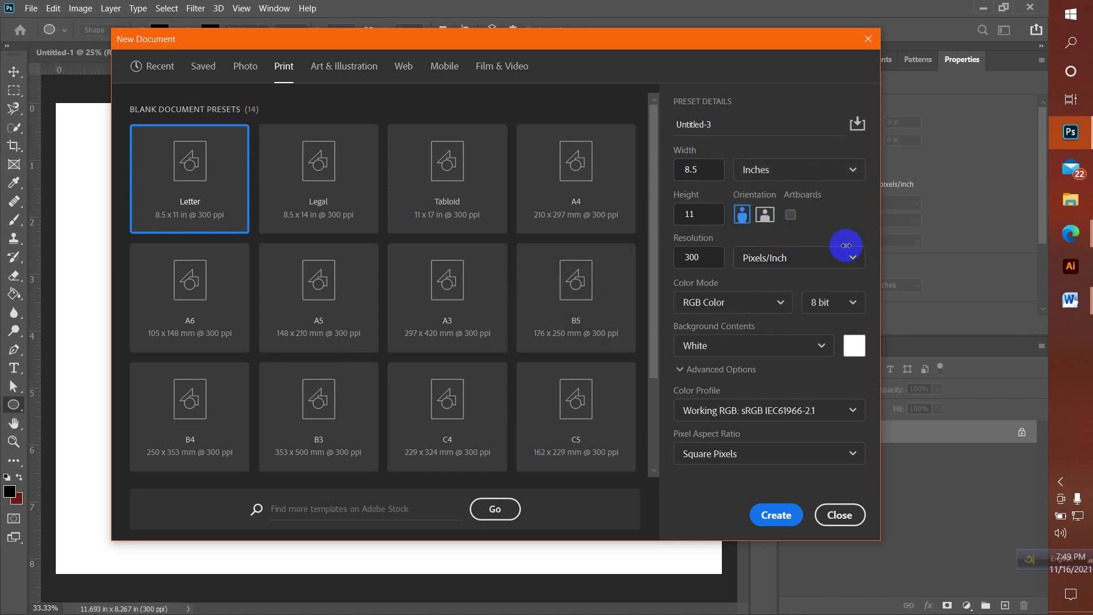
Set the new document's width to 20 inches and height to 10 inches.
{"action": "left_click", "coordinate": [706, 171]}
{"action": "key", "text": "BackSpace"}
{"action": "key", "text": "BackSpace"}
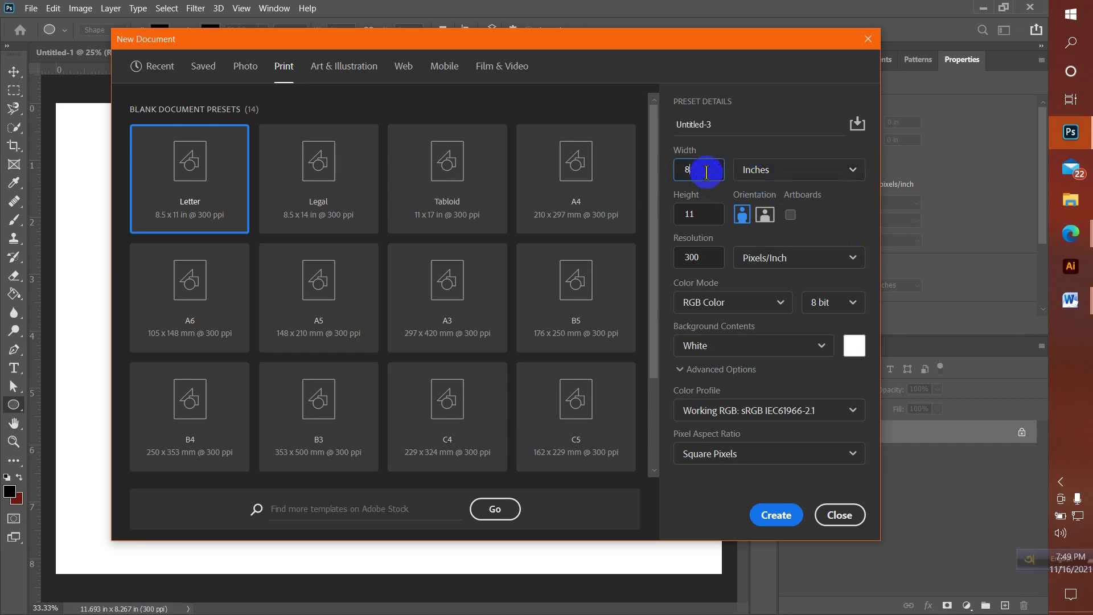
{"action": "key", "text": "BackSpace"}
{"action": "type", "text": "20"}
{"action": "double_click", "coordinate": [699, 214]}
{"action": "type", "text": "10"}
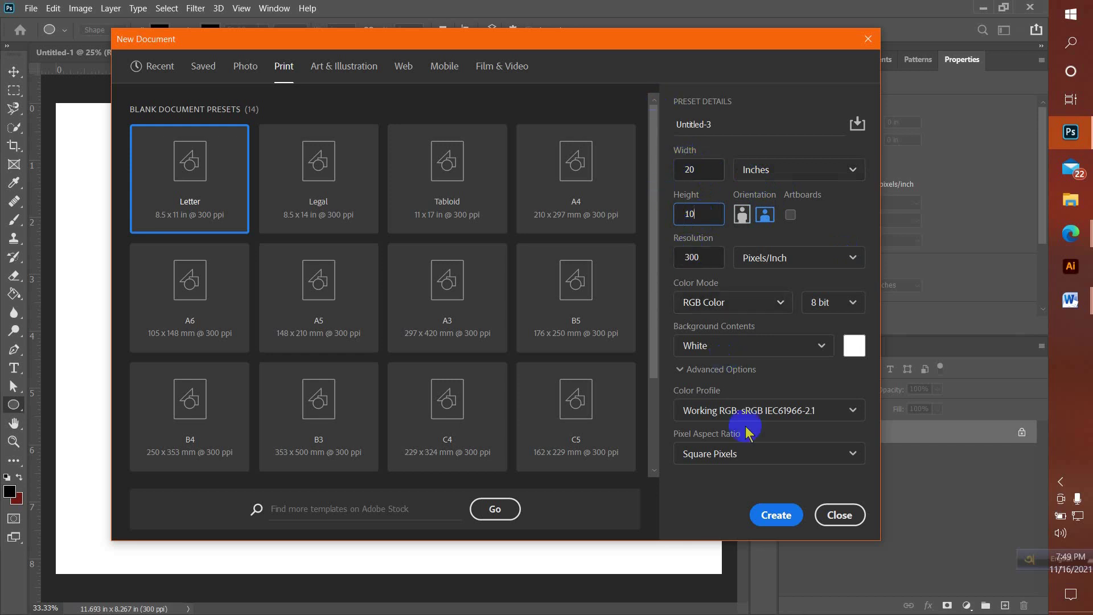
Create the 20 x 10 inch document at 300 ppi with the settings already entered.
{"action": "left_click", "coordinate": [768, 518]}
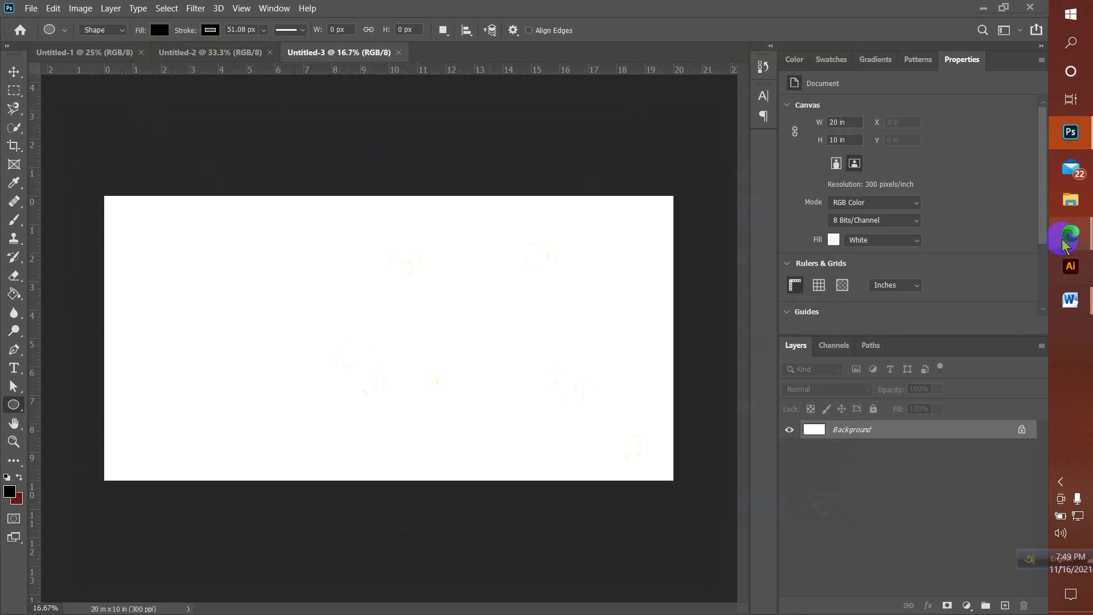
Switch to the Google Meet call, admit the participant waiting to join, and return to Photoshop.
{"action": "mouse_move", "coordinate": [1073, 239]}
{"action": "left_click", "coordinate": [996, 227]}
{"action": "left_click", "coordinate": [670, 160]}
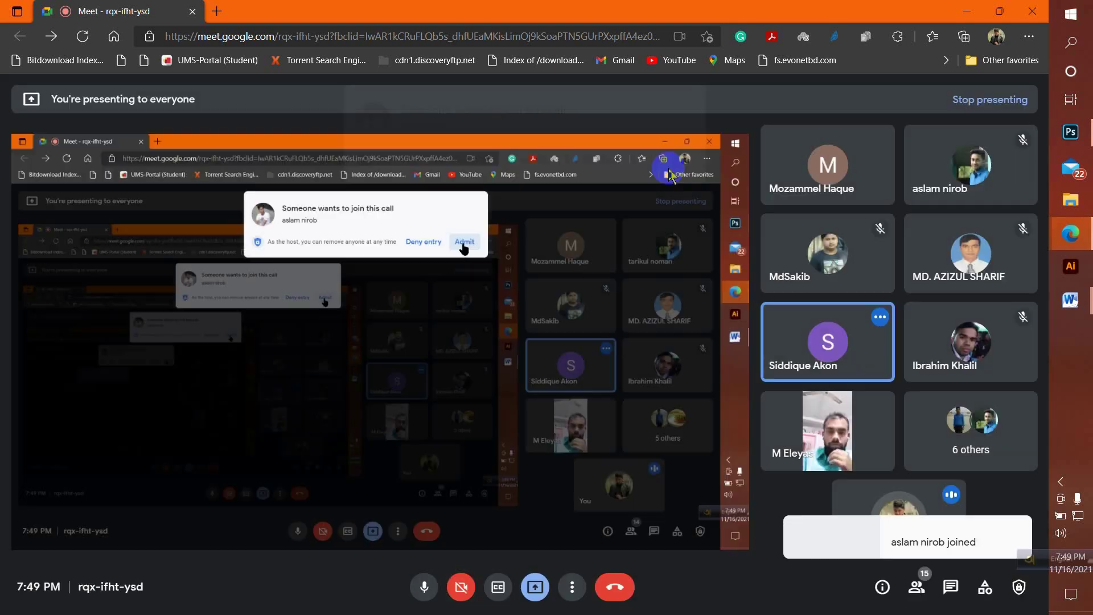
{"action": "left_click", "coordinate": [1069, 135]}
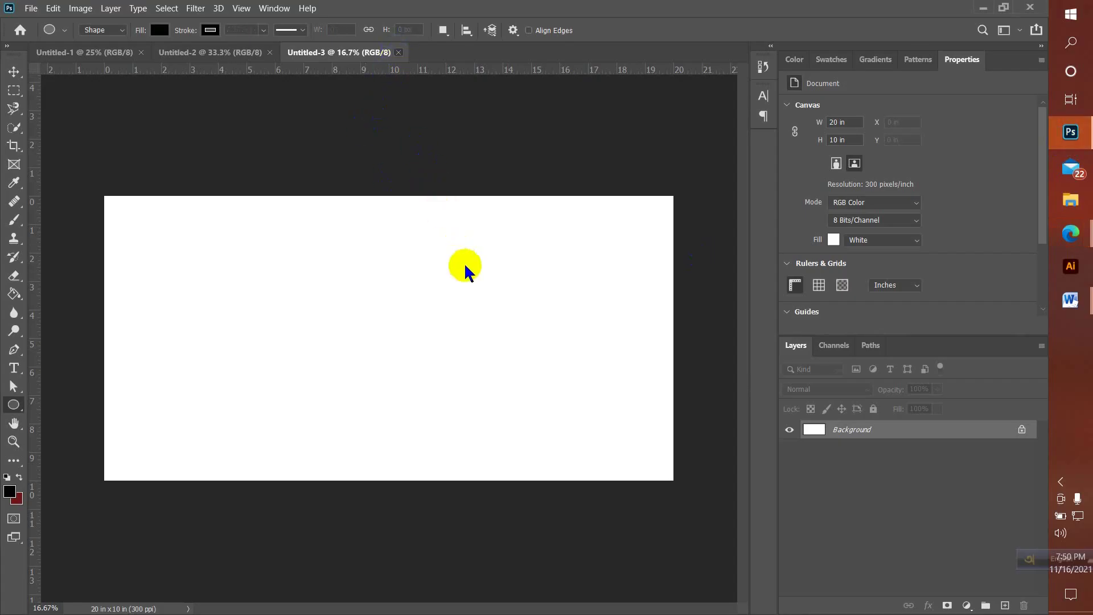
Close the 20 x 10 inch document and create a portrait A4 document, 210 x 297 mm at 300 ppi, from the Print presets.
{"action": "key", "text": "ctrl+w"}
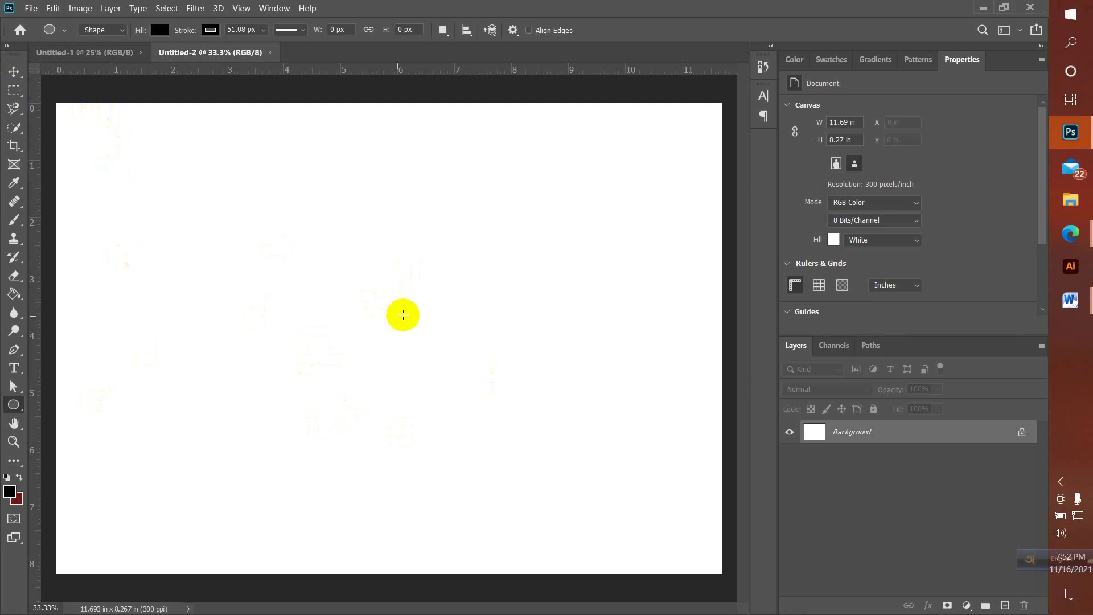
{"action": "left_click", "coordinate": [31, 9]}
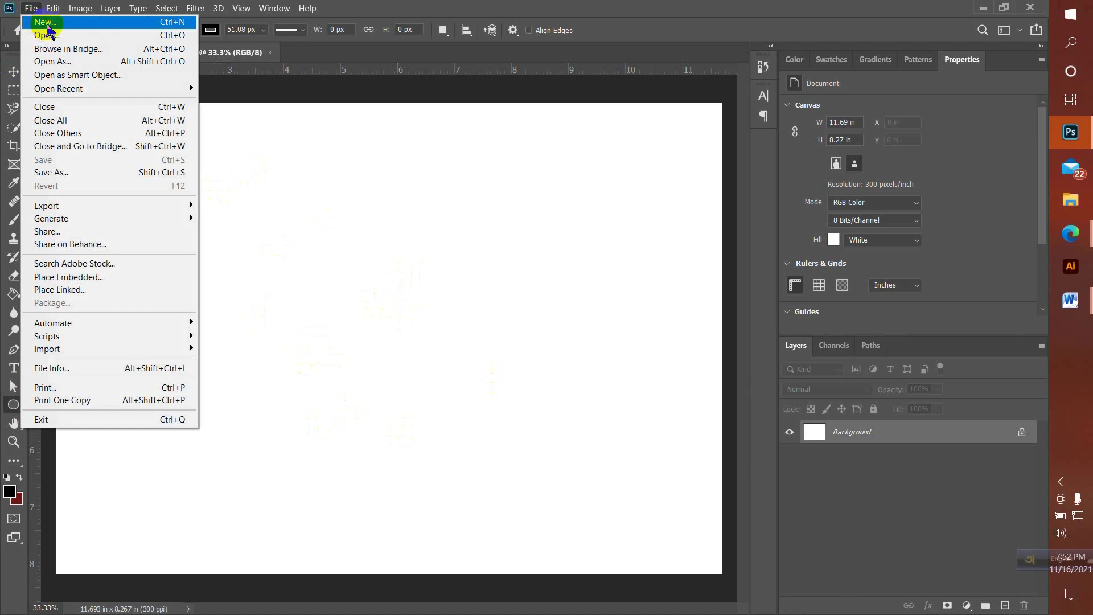
{"action": "left_click", "coordinate": [48, 24]}
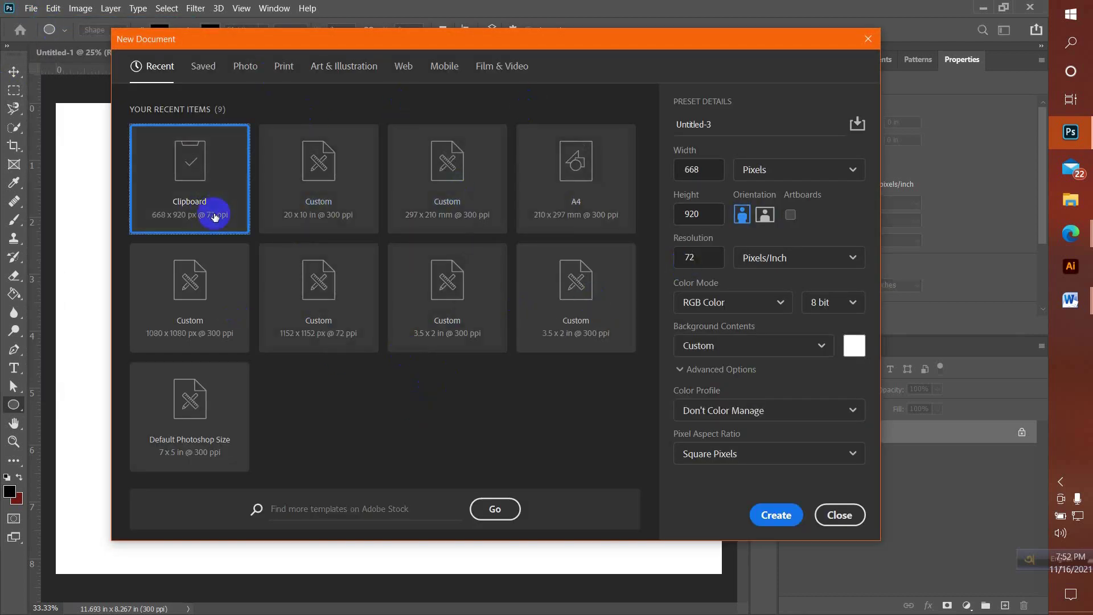
{"action": "left_click", "coordinate": [278, 74]}
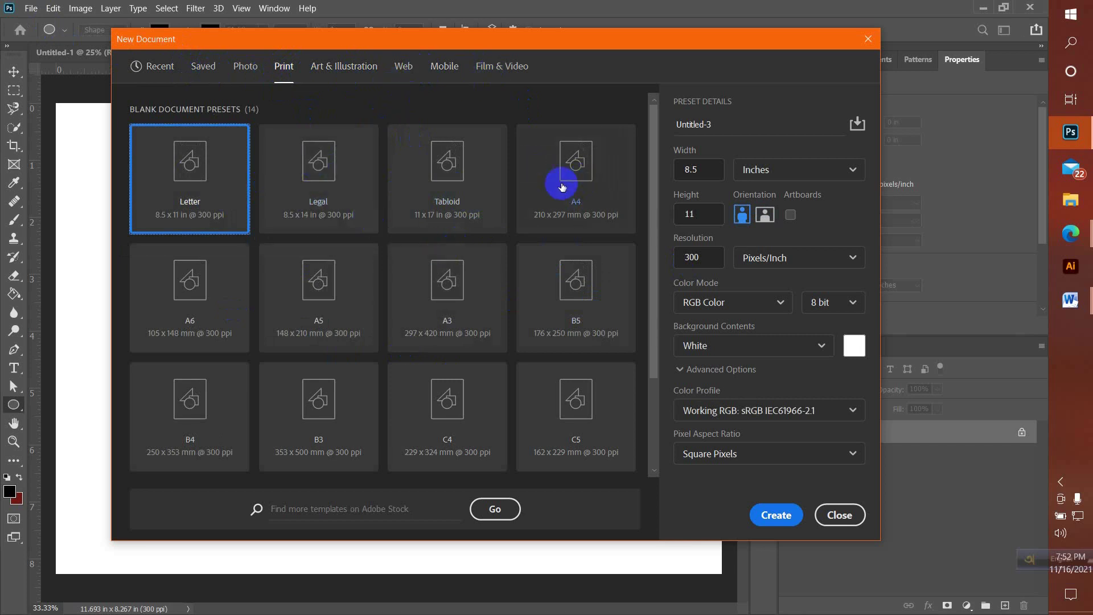
{"action": "left_click", "coordinate": [598, 197]}
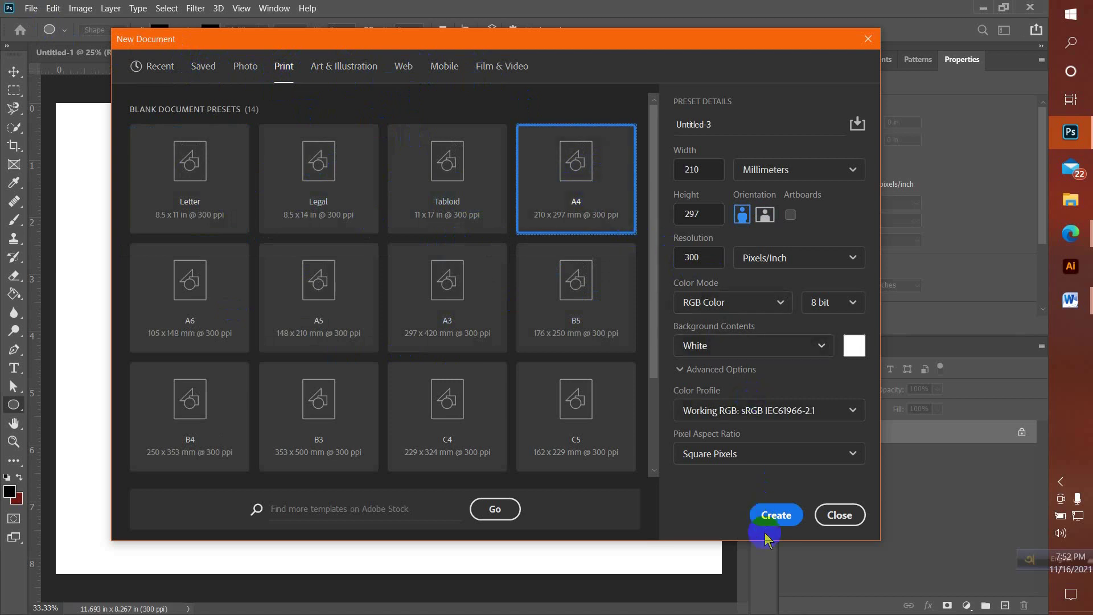
{"action": "left_click", "coordinate": [775, 515]}
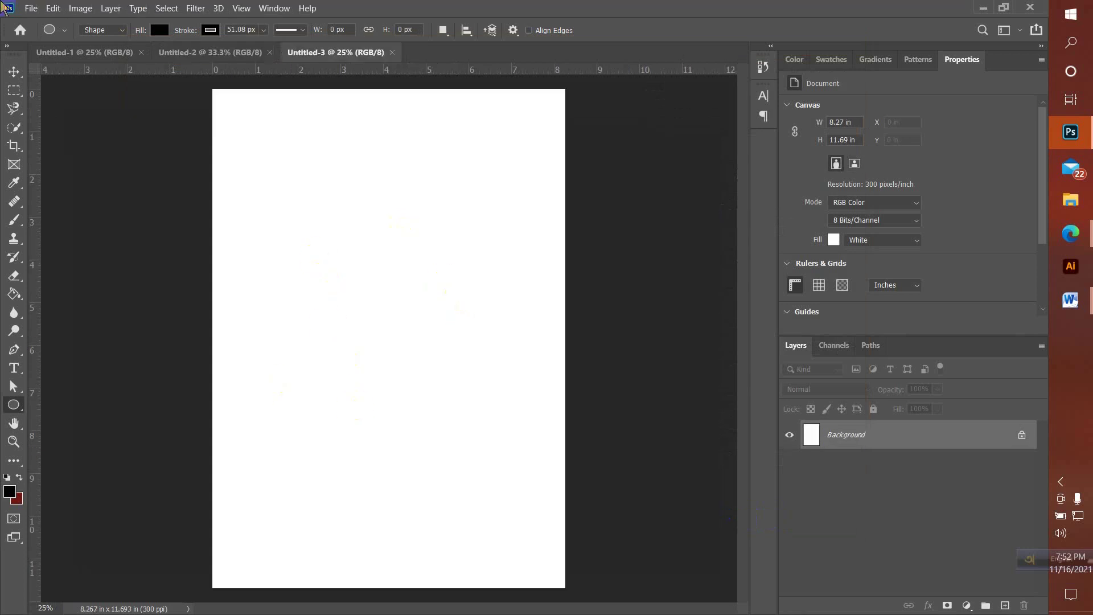
Create another A4 document from the Print presets in landscape orientation, 297 x 210 mm at 300 ppi.
{"action": "left_click", "coordinate": [31, 7]}
{"action": "left_click", "coordinate": [34, 26]}
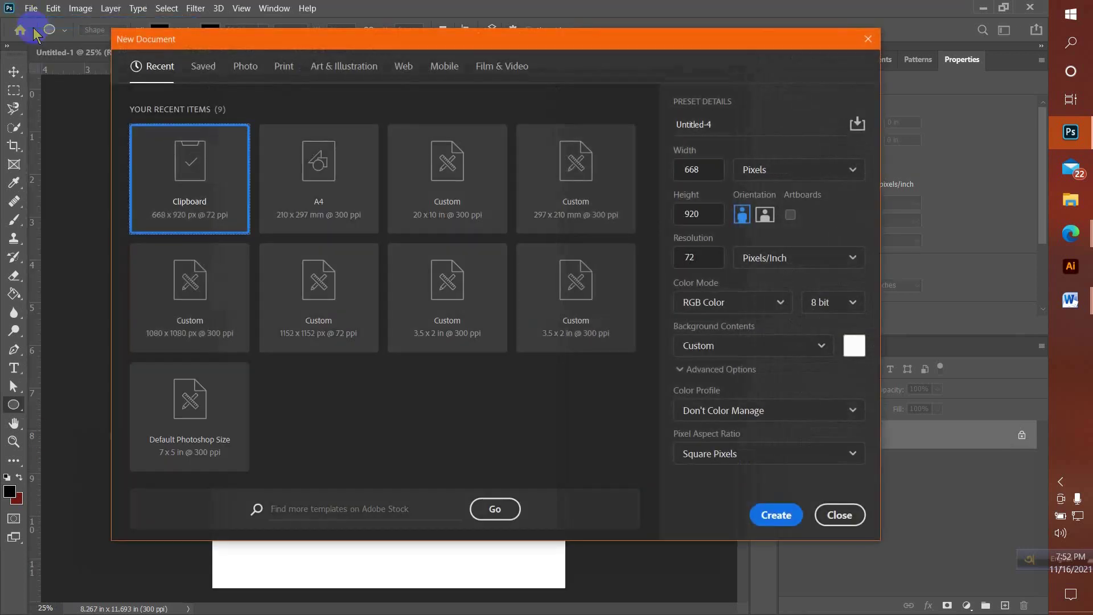
{"action": "left_click", "coordinate": [283, 67]}
{"action": "left_click", "coordinate": [566, 206]}
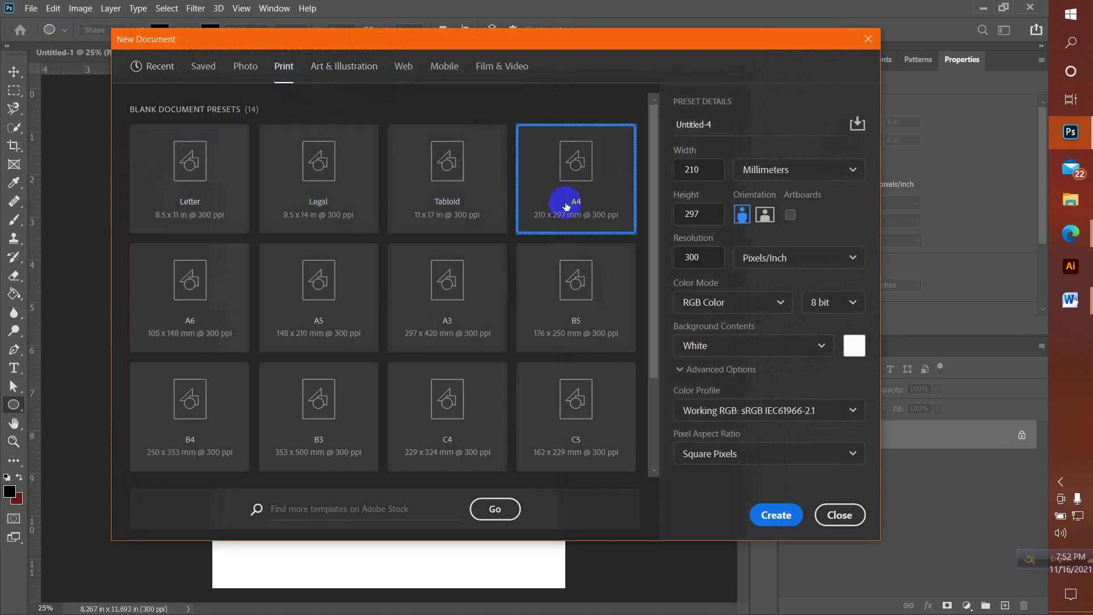
{"action": "left_click", "coordinate": [744, 225]}
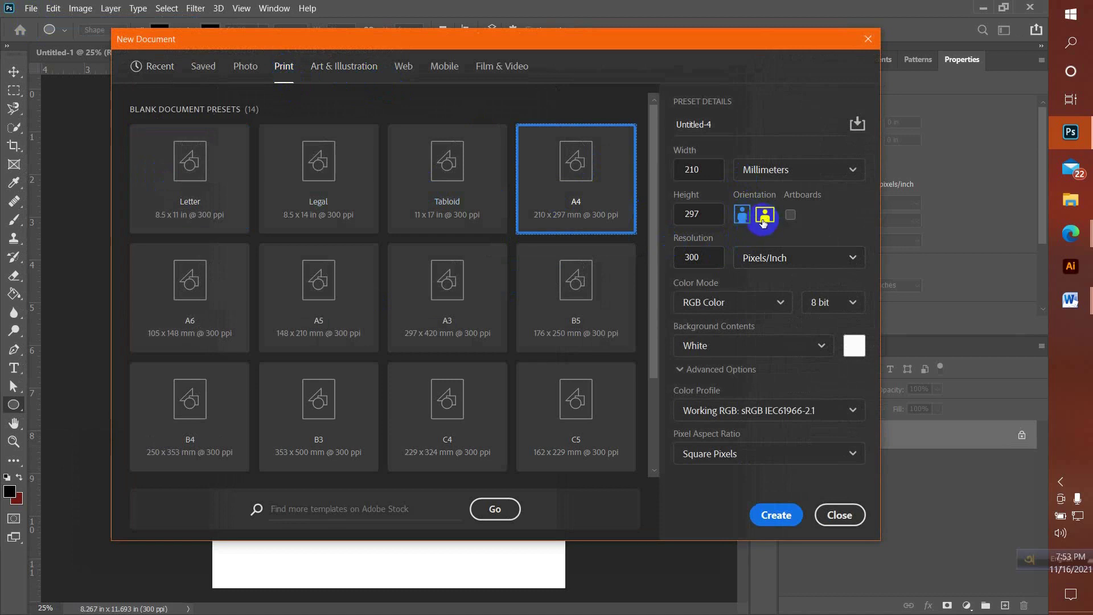
{"action": "left_click", "coordinate": [764, 222]}
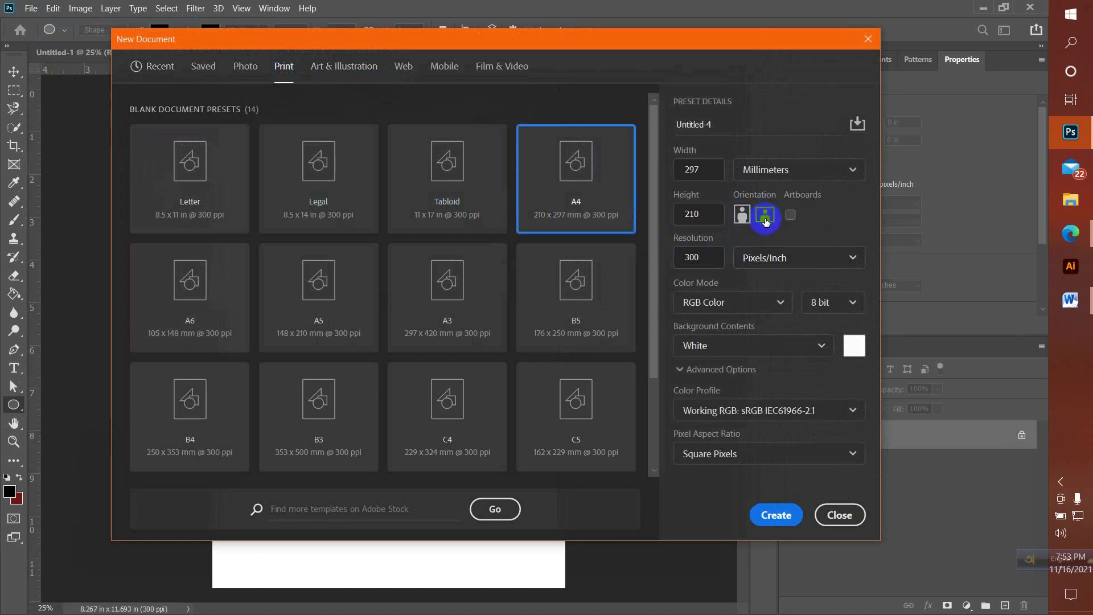
{"action": "left_click", "coordinate": [774, 514]}
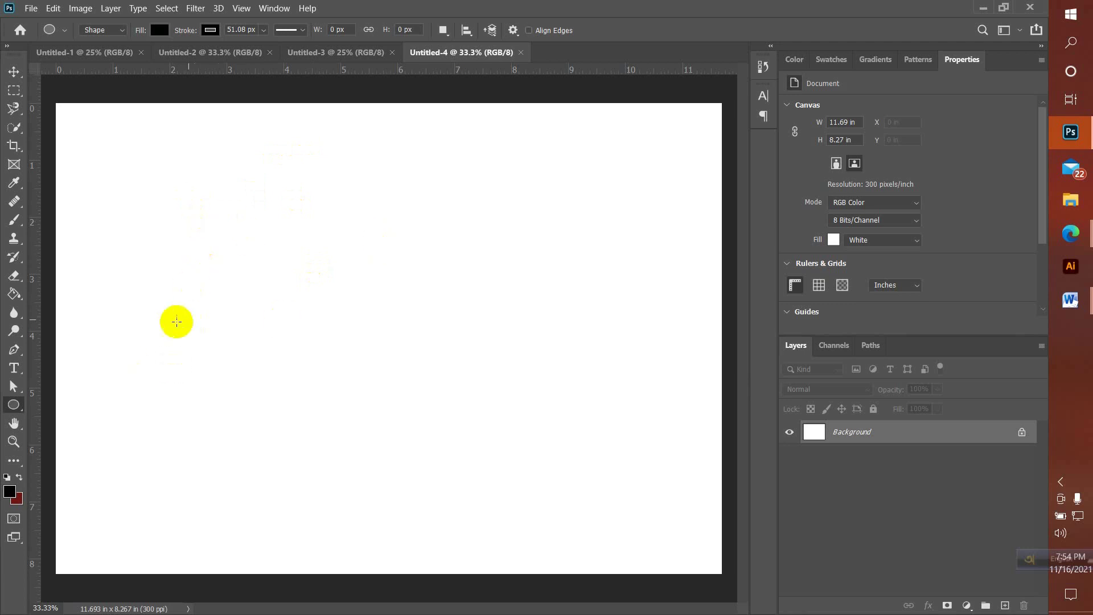
Draw a black rectangle about 1360 x 771 px in the upper-left part of the canvas with the Rectangle tool.
{"action": "left_click", "coordinate": [14, 405]}
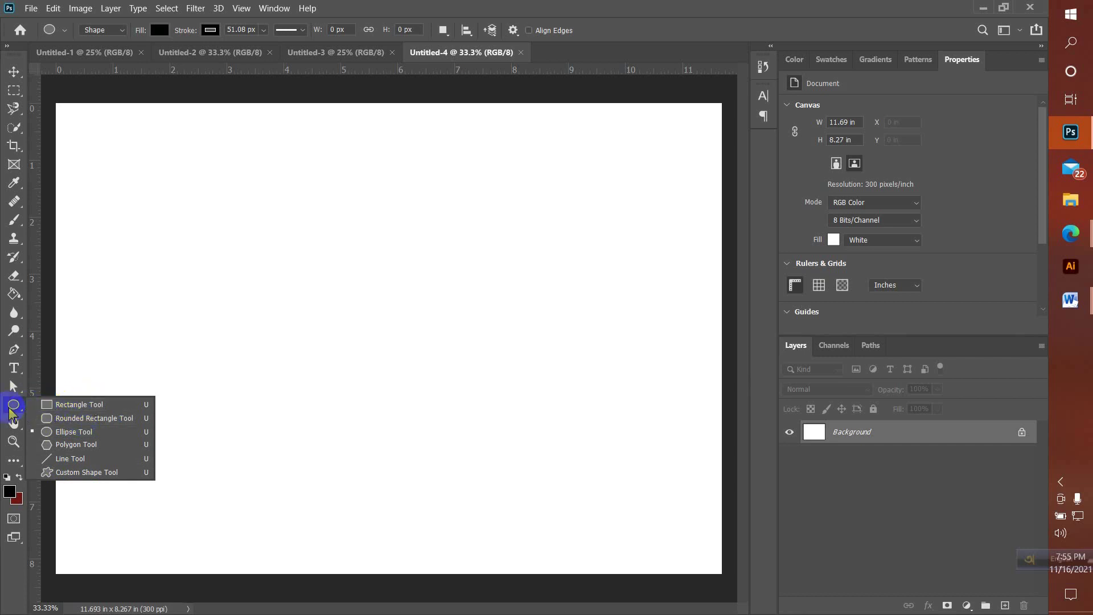
{"action": "left_click", "coordinate": [49, 407]}
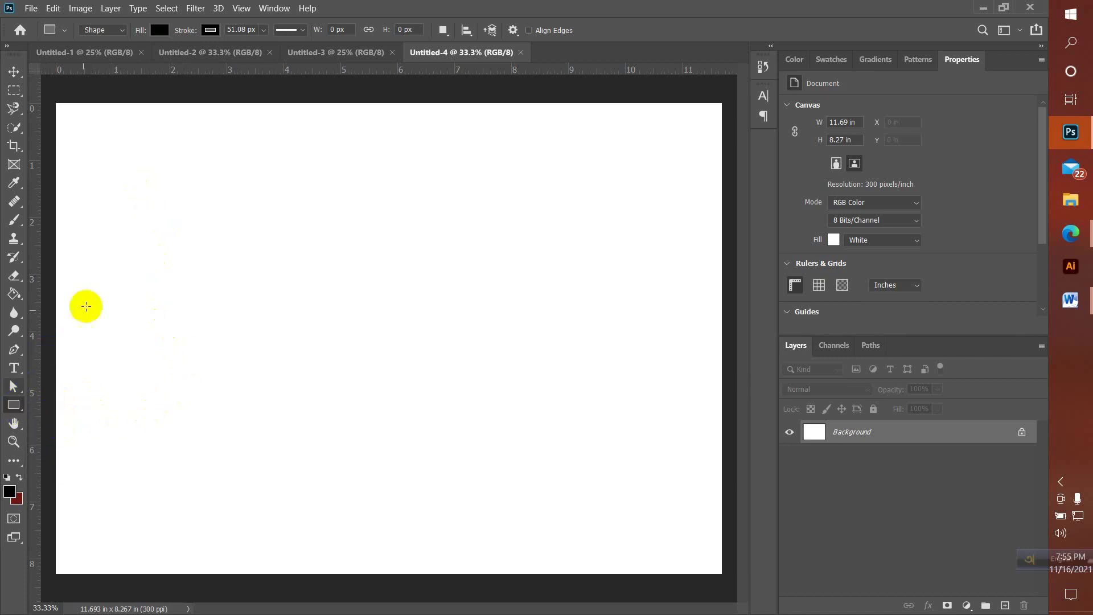
{"action": "left_click_drag", "start_coordinate": [120, 152], "coordinate": [378, 297]}
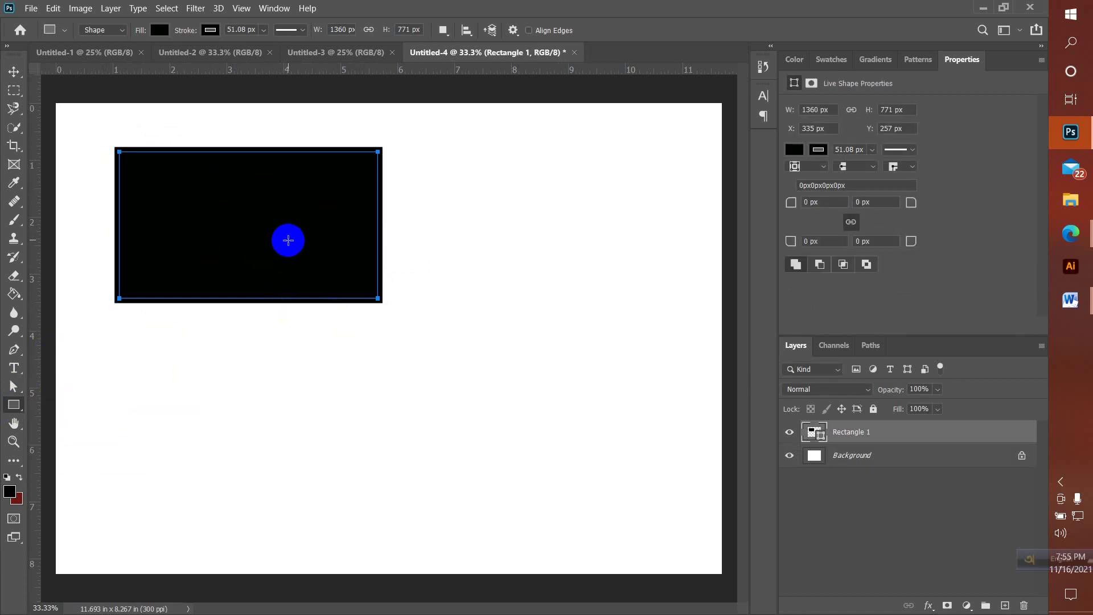
Draw a rounded rectangle about 1151 x 836 px with a 10 px corner radius in the upper-right part of the canvas.
{"action": "right_click", "coordinate": [17, 405]}
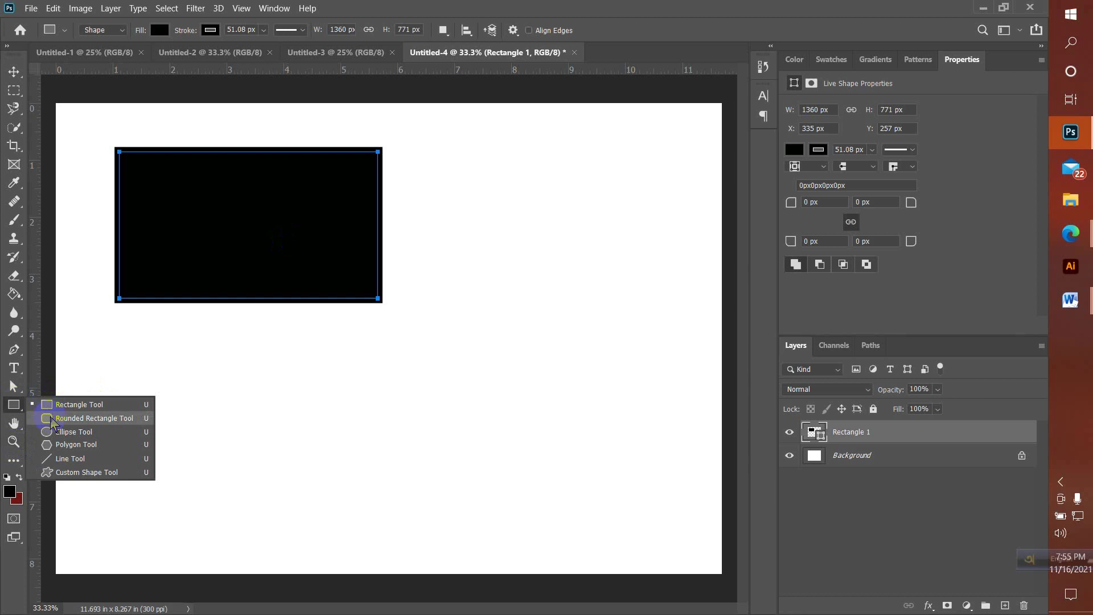
{"action": "left_click", "coordinate": [79, 418]}
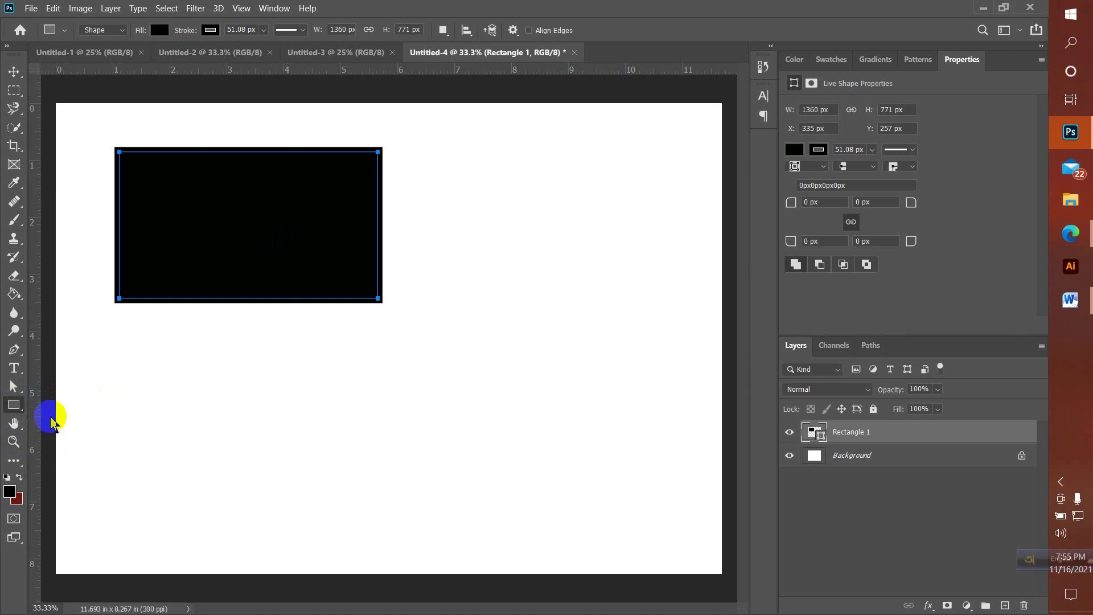
{"action": "left_click_drag", "start_coordinate": [476, 173], "coordinate": [693, 329]}
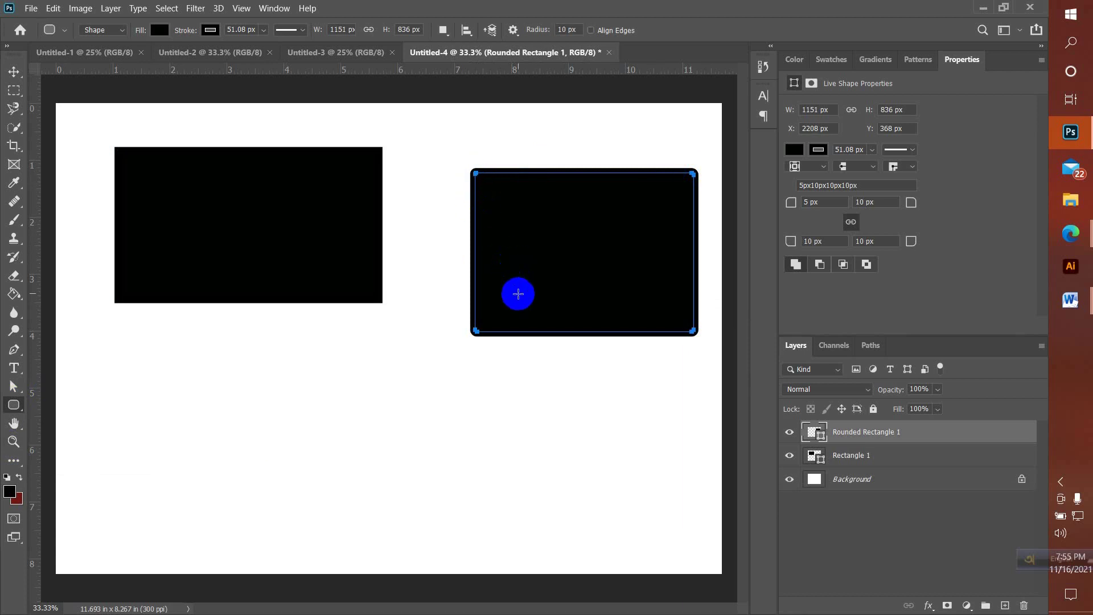
{"action": "left_click", "coordinate": [13, 71]}
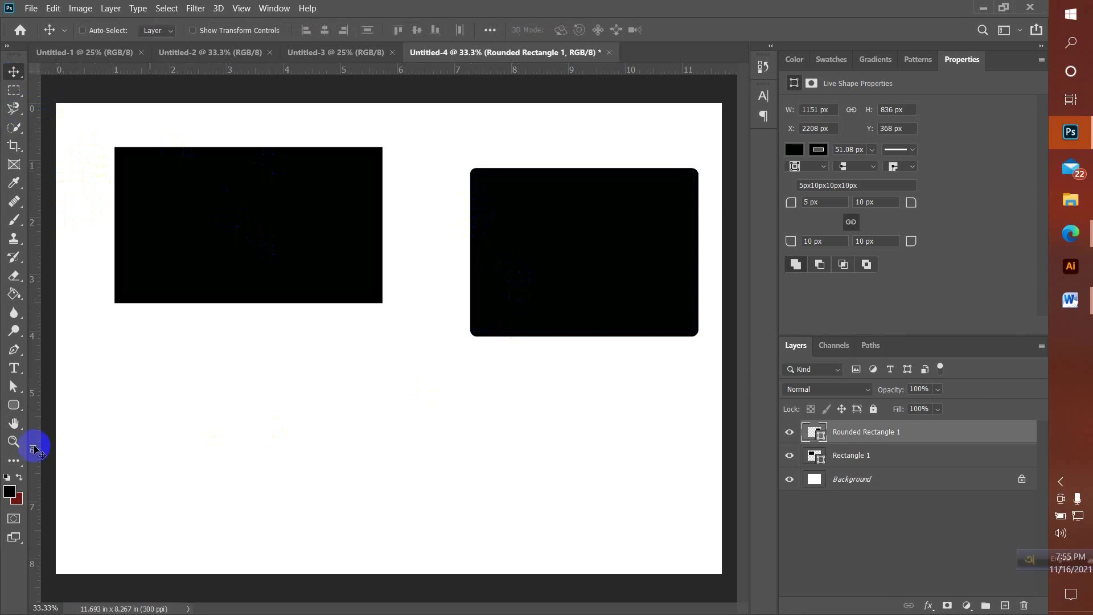
Draw an ellipse about 782 x 738 px below the rectangle and move it slightly up and to the left.
{"action": "left_click", "coordinate": [15, 405]}
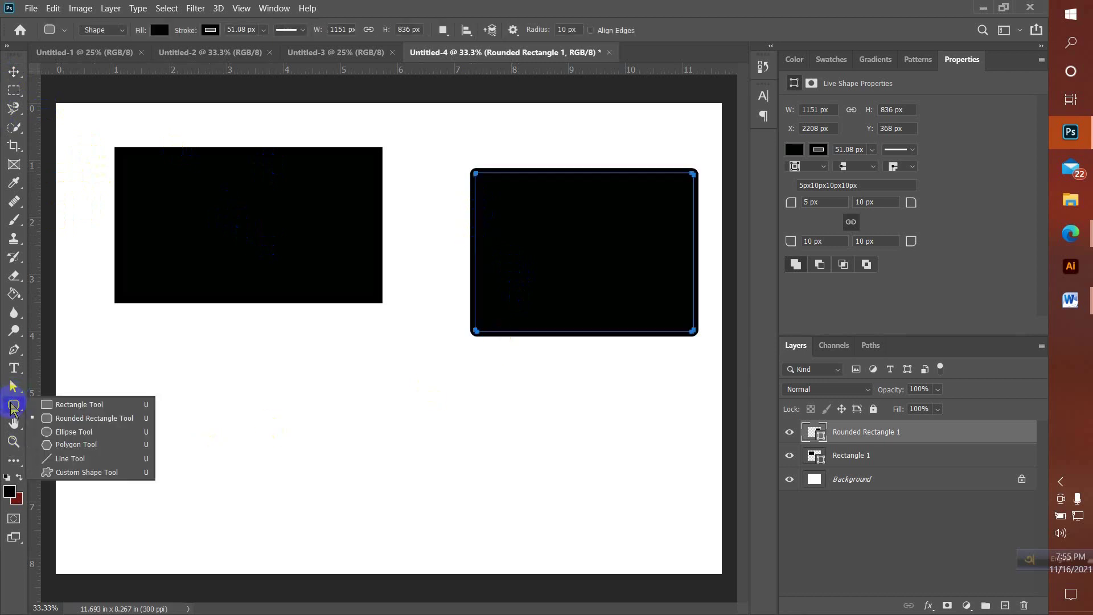
{"action": "left_click", "coordinate": [65, 436]}
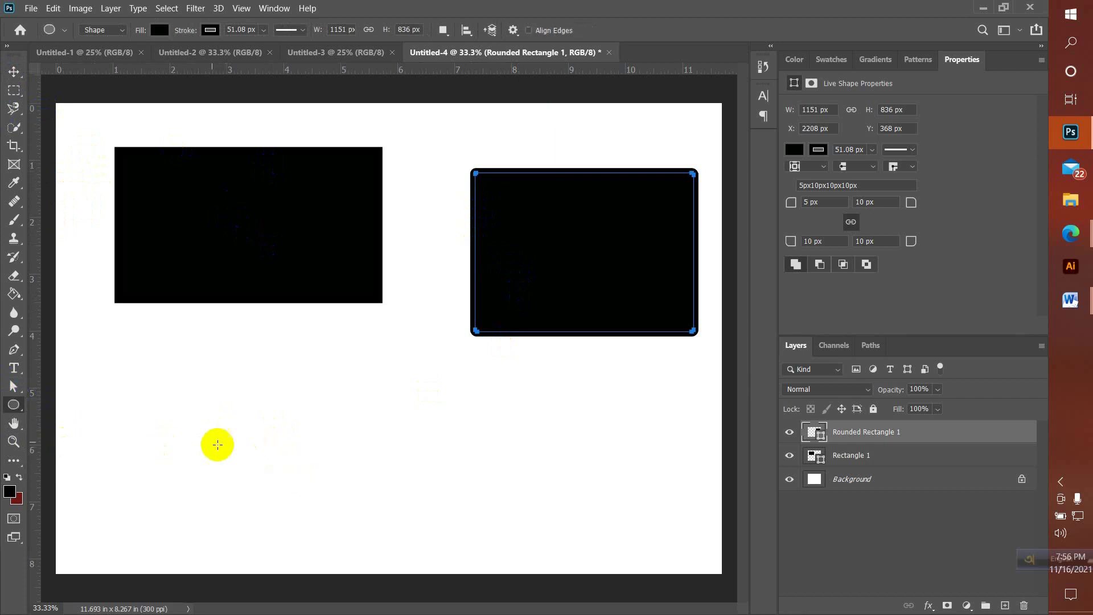
{"action": "left_click_drag", "start_coordinate": [204, 395], "coordinate": [351, 534]}
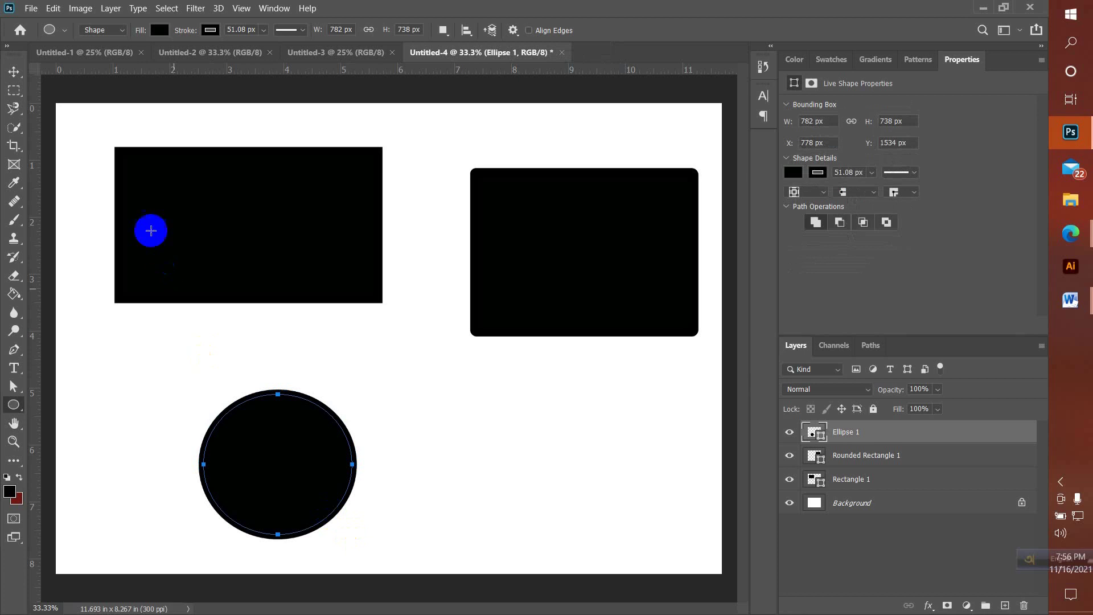
{"action": "left_click", "coordinate": [14, 72]}
{"action": "left_click_drag", "start_coordinate": [279, 441], "coordinate": [250, 424]}
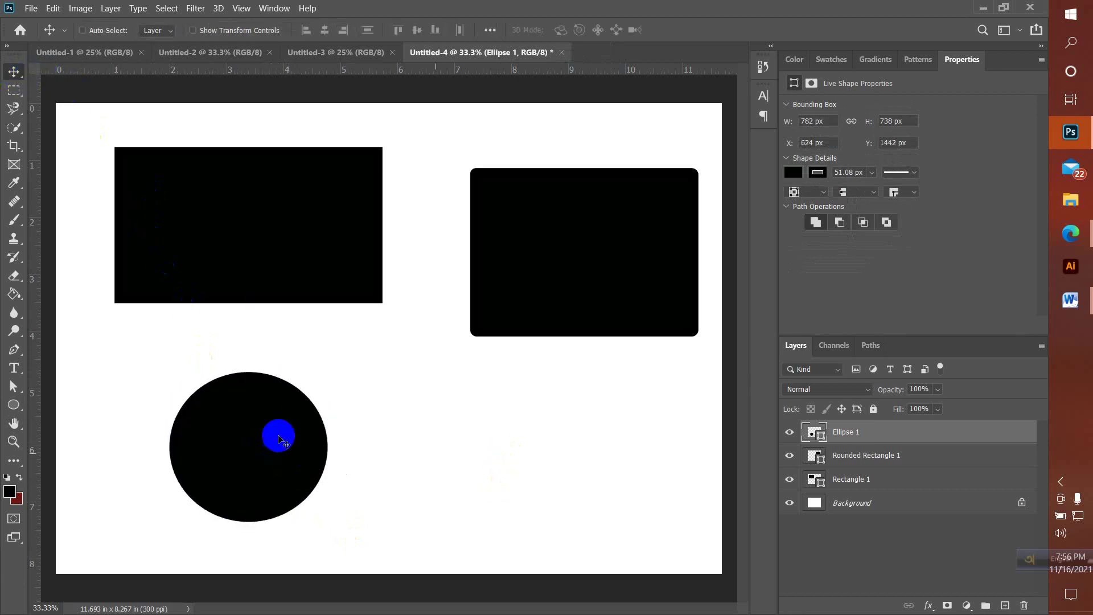
Create a six-sided polygon from a width of 782 px and height of 738 px, and move it beside the ellipse.
{"action": "left_click", "coordinate": [14, 404]}
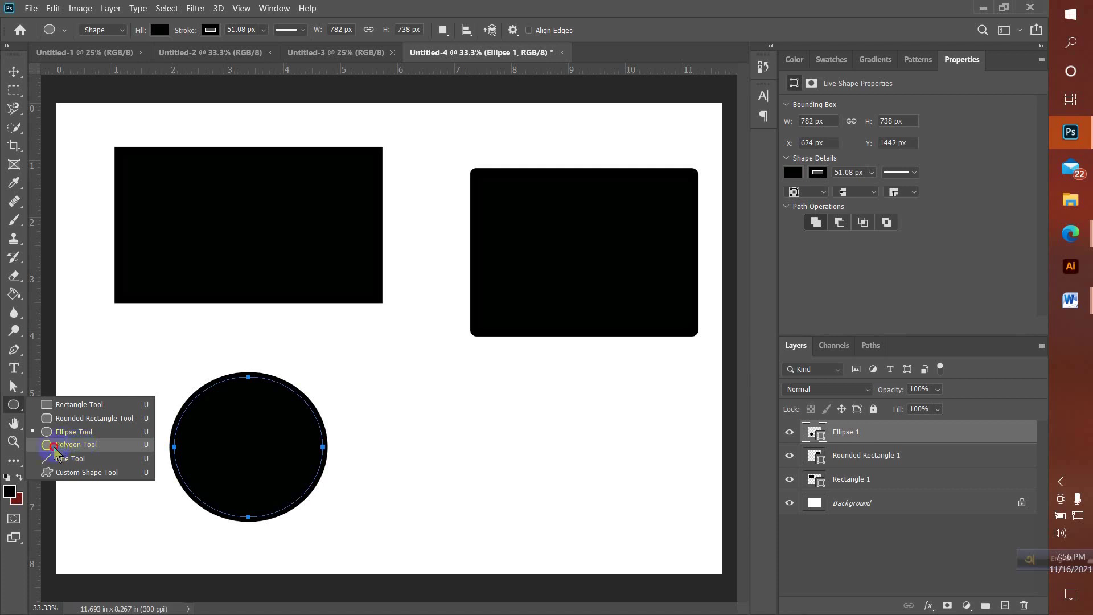
{"action": "left_click", "coordinate": [54, 447]}
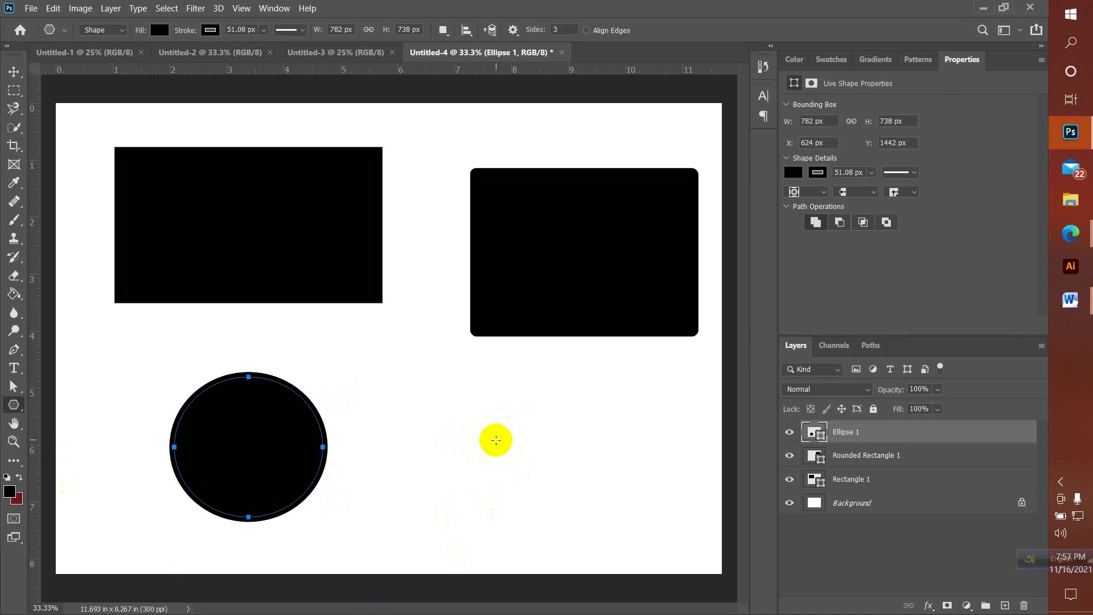
{"action": "left_click", "coordinate": [496, 440]}
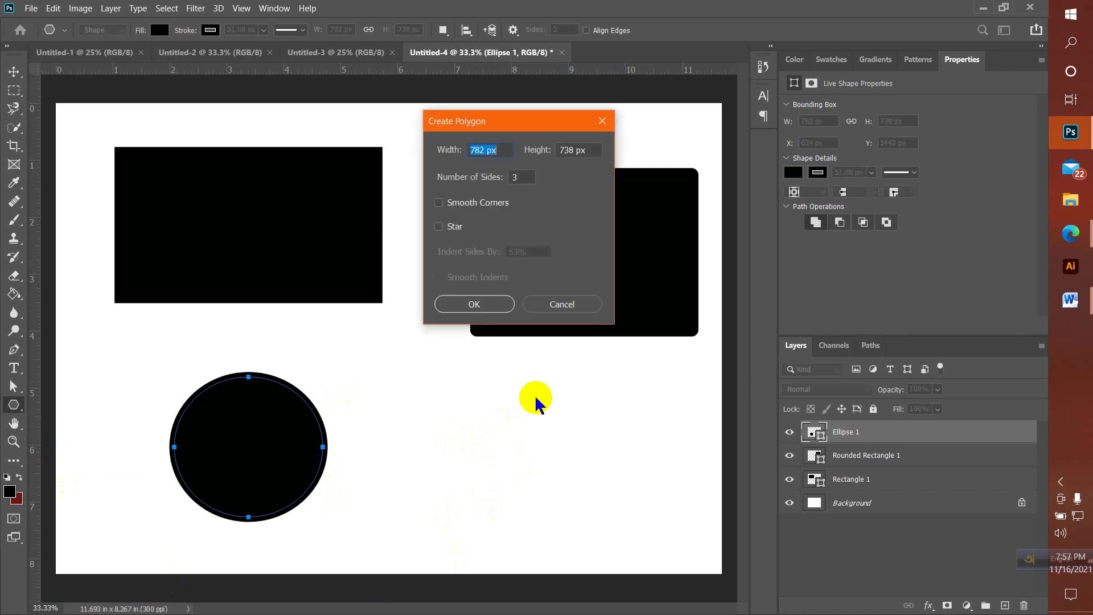
{"action": "left_click", "coordinate": [523, 176]}
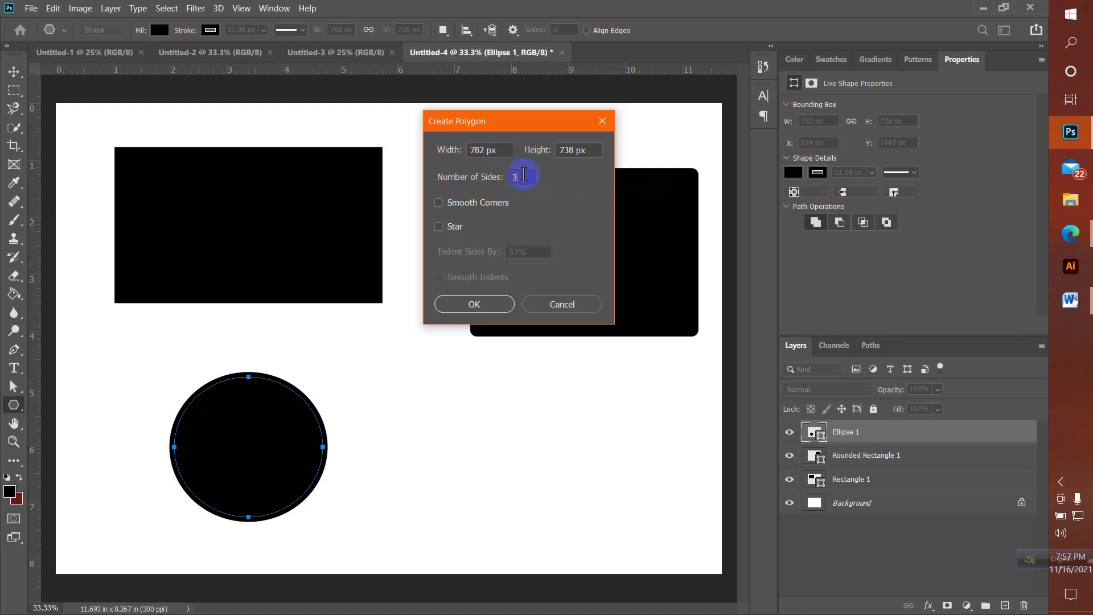
{"action": "type", "text": "6"}
{"action": "left_click", "coordinate": [488, 306]}
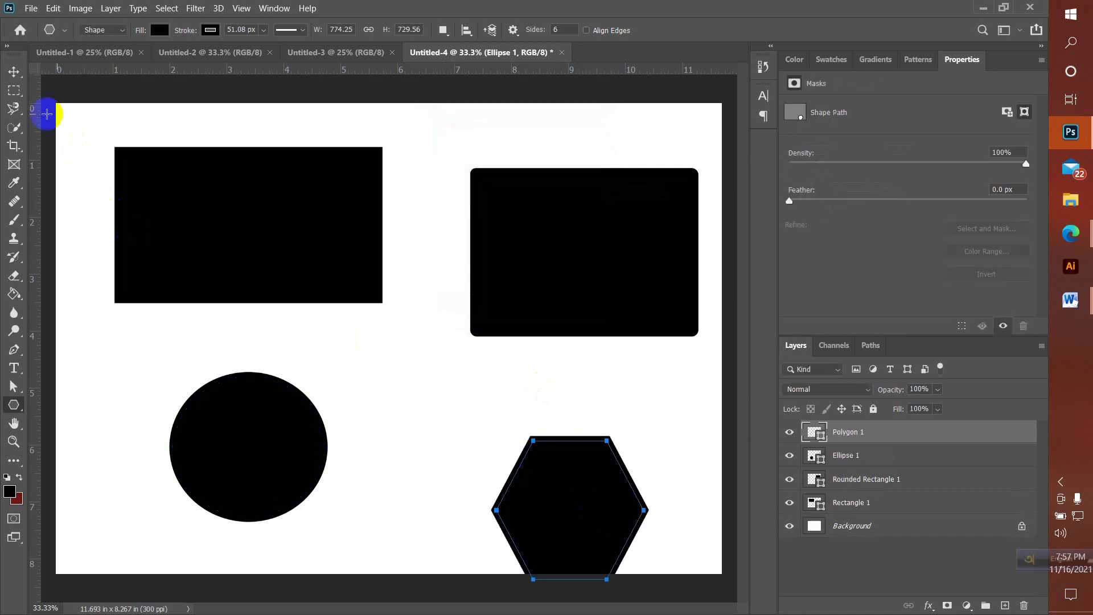
{"action": "left_click", "coordinate": [13, 71]}
{"action": "left_click_drag", "start_coordinate": [587, 528], "coordinate": [484, 468]}
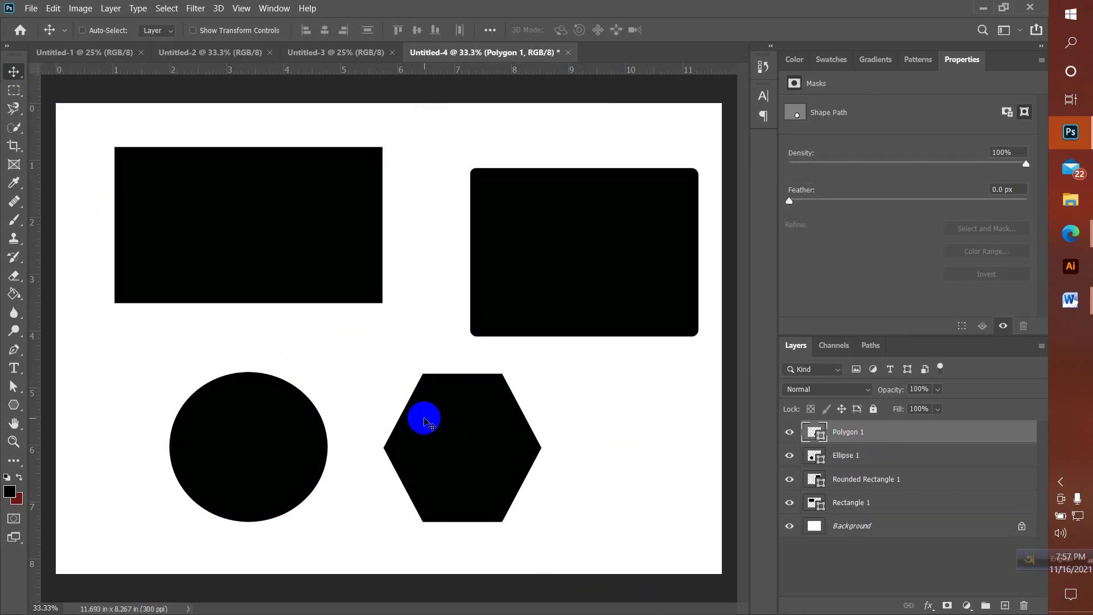
Look through the available shape tools and switch from the Polygon tool to the Move tool.
{"action": "left_click", "coordinate": [13, 404]}
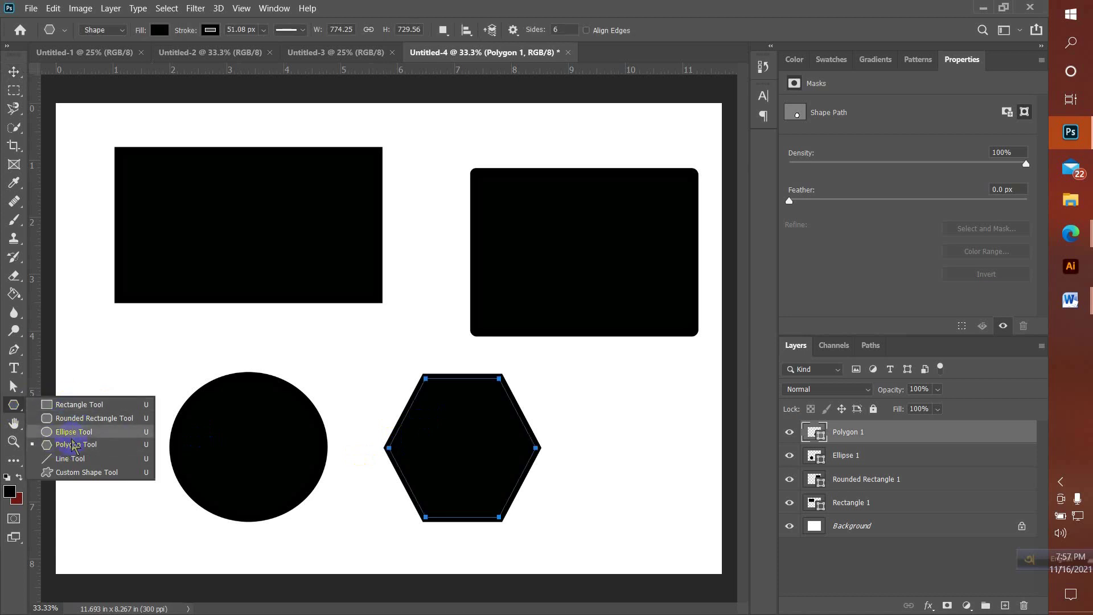
{"action": "left_click", "coordinate": [19, 405]}
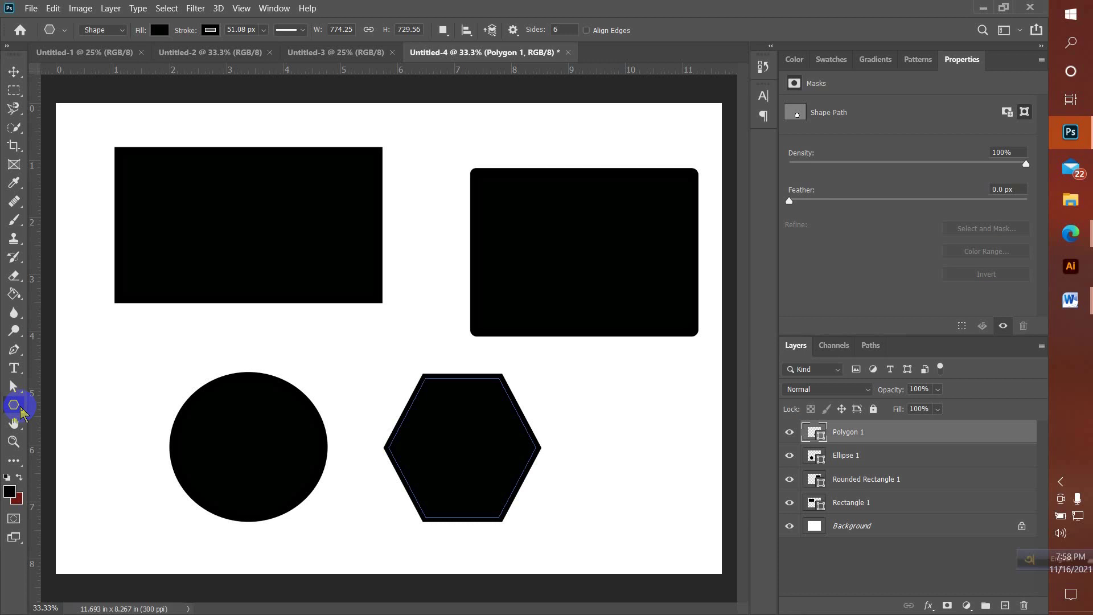
{"action": "left_click", "coordinate": [14, 71]}
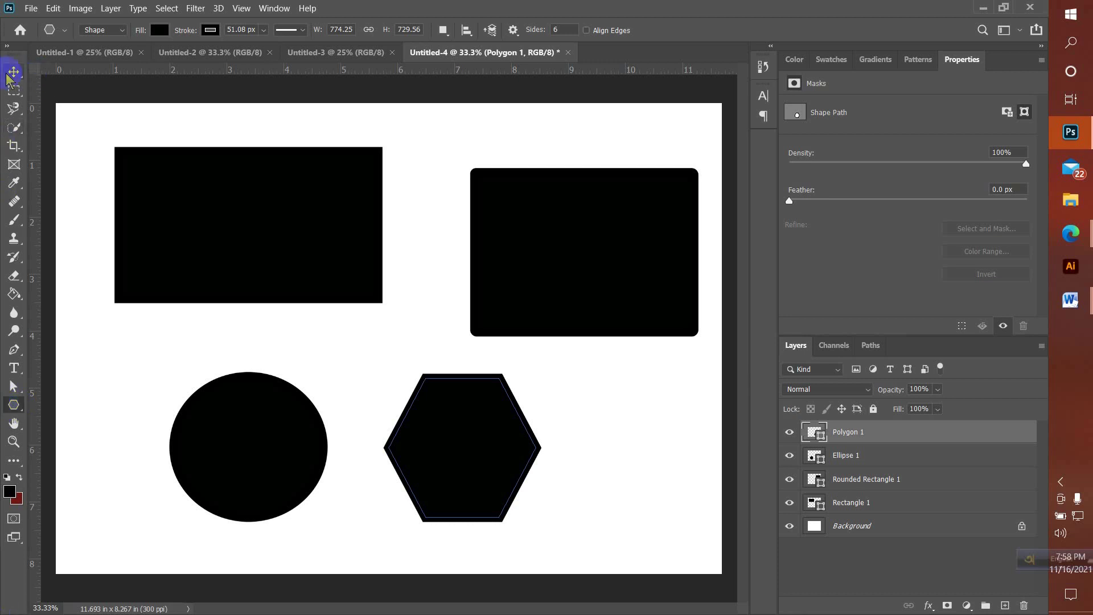
{"action": "left_click", "coordinate": [196, 267]}
{"action": "key", "text": "v"}
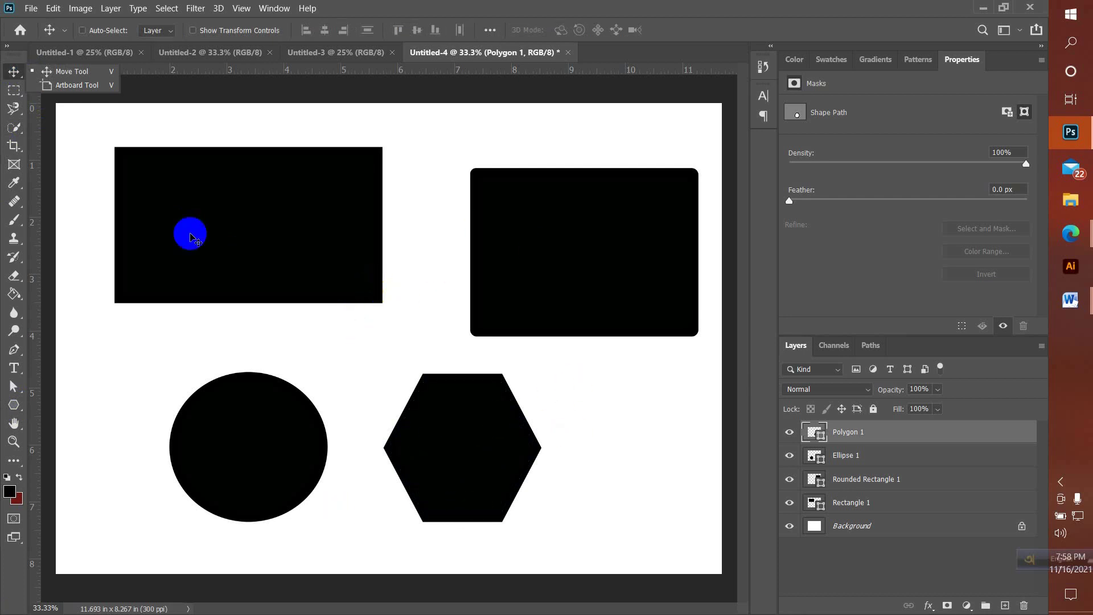
Activate the Move tool, check the participants in the Google Meet call, and return to Photoshop.
{"action": "left_click", "coordinate": [9, 71]}
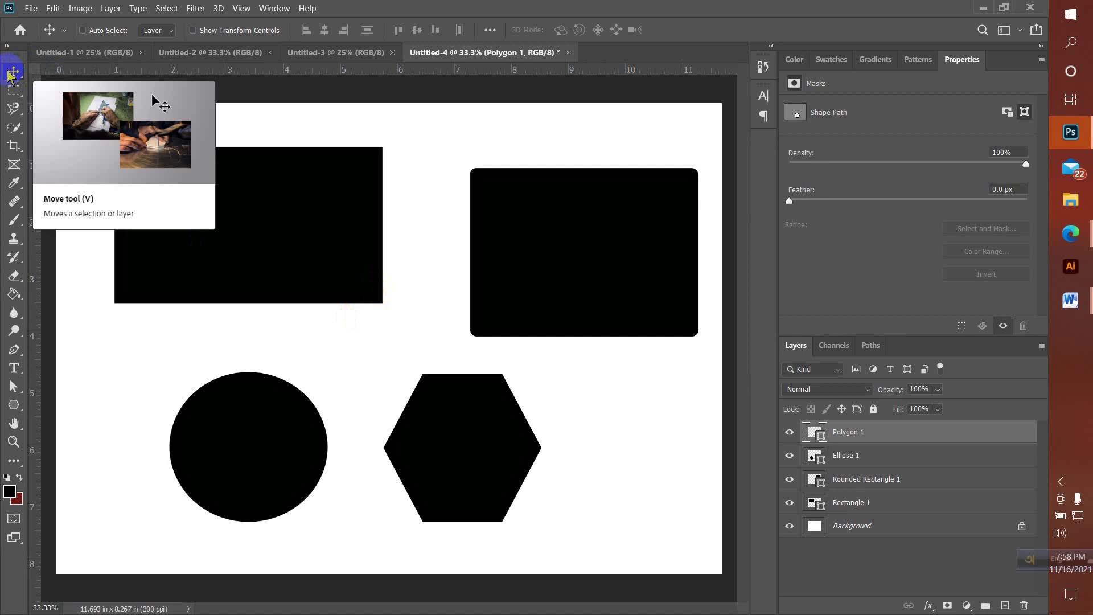
{"action": "mouse_move", "coordinate": [1073, 243]}
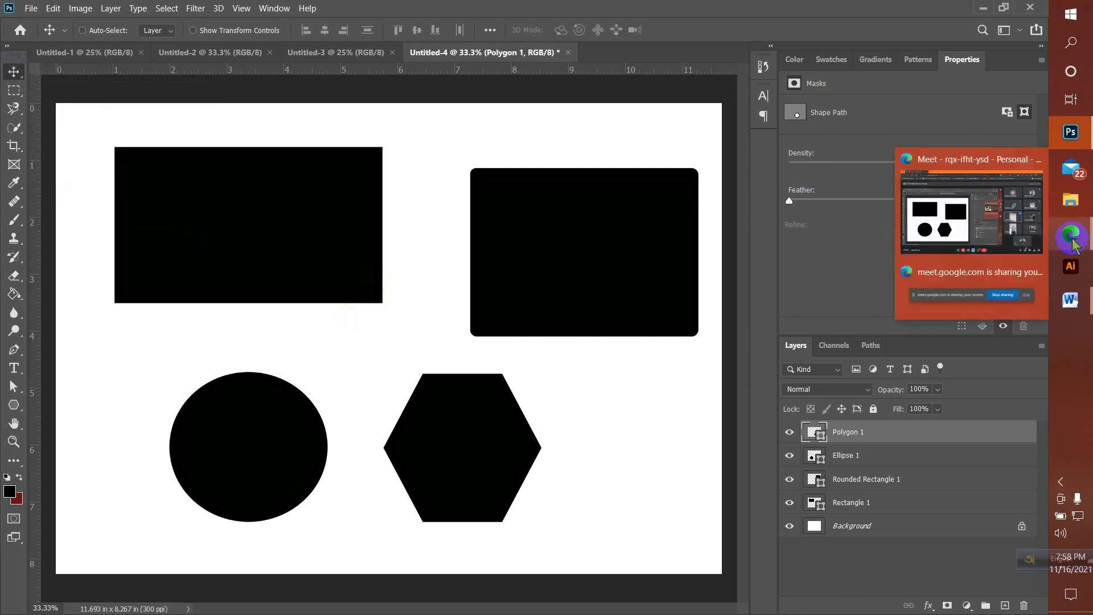
{"action": "left_click", "coordinate": [964, 239]}
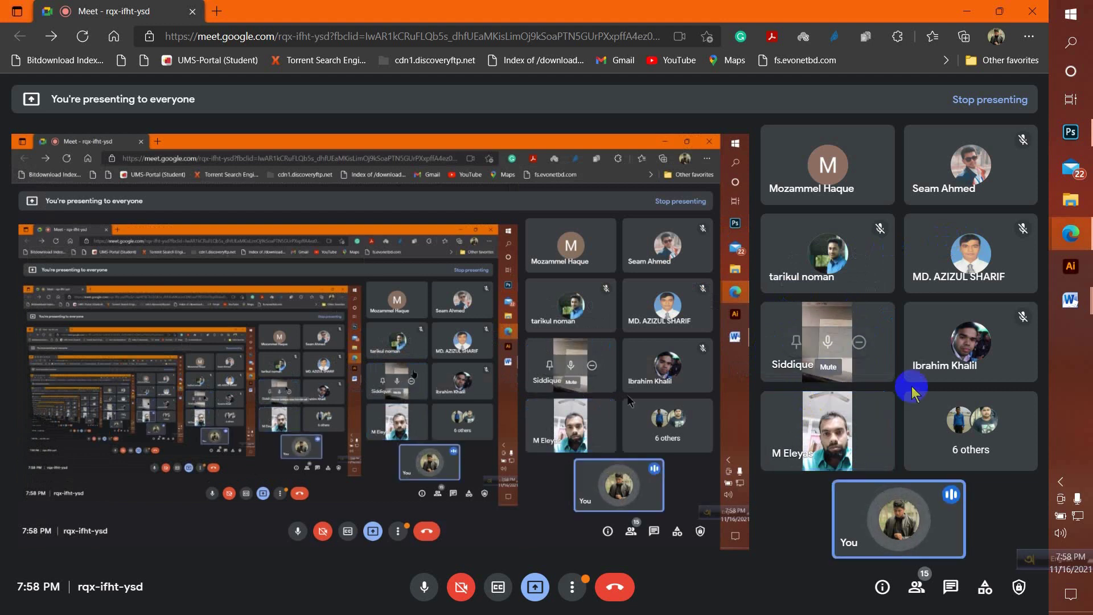
{"action": "left_click", "coordinate": [1071, 134]}
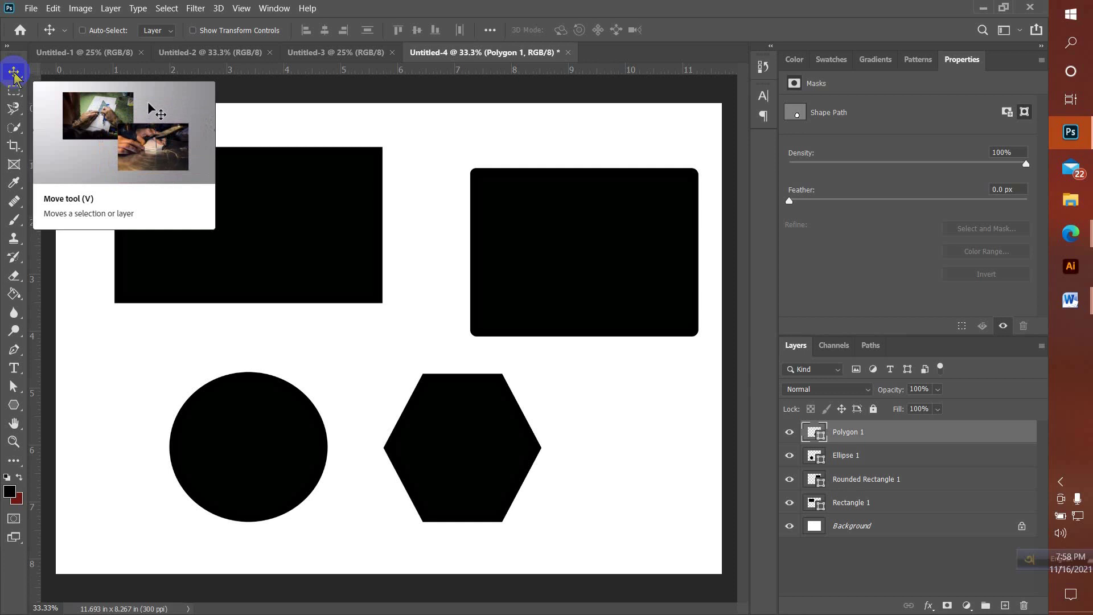
Reposition the hexagon with the Move tool in the lower-right part of the canvas, below the rounded rectangle.
{"action": "left_click_drag", "start_coordinate": [435, 470], "coordinate": [592, 468]}
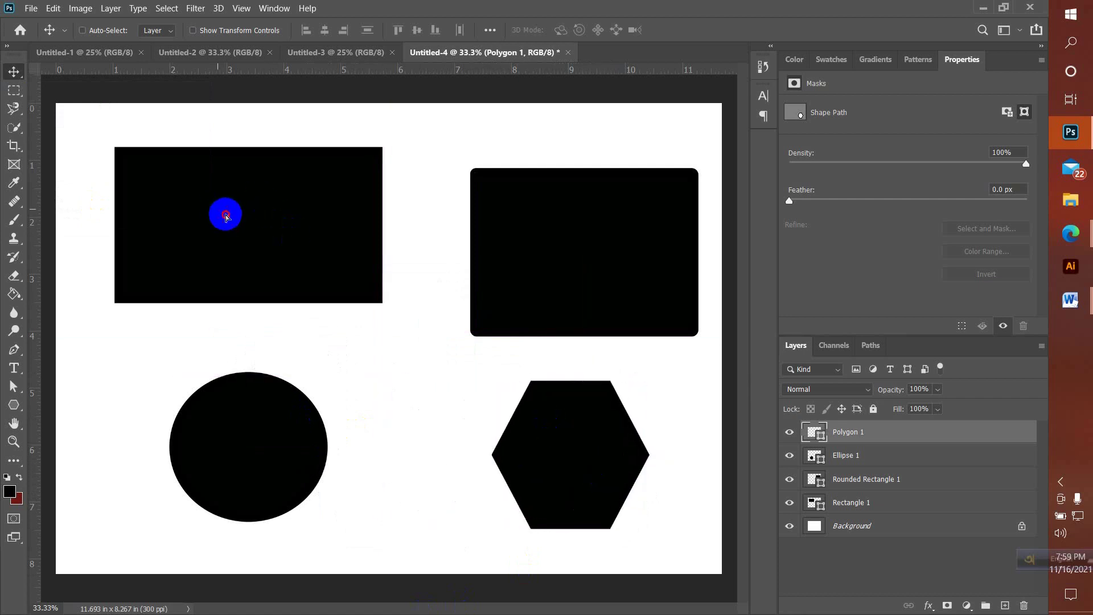
{"action": "left_click_drag", "start_coordinate": [226, 215], "coordinate": [264, 224]}
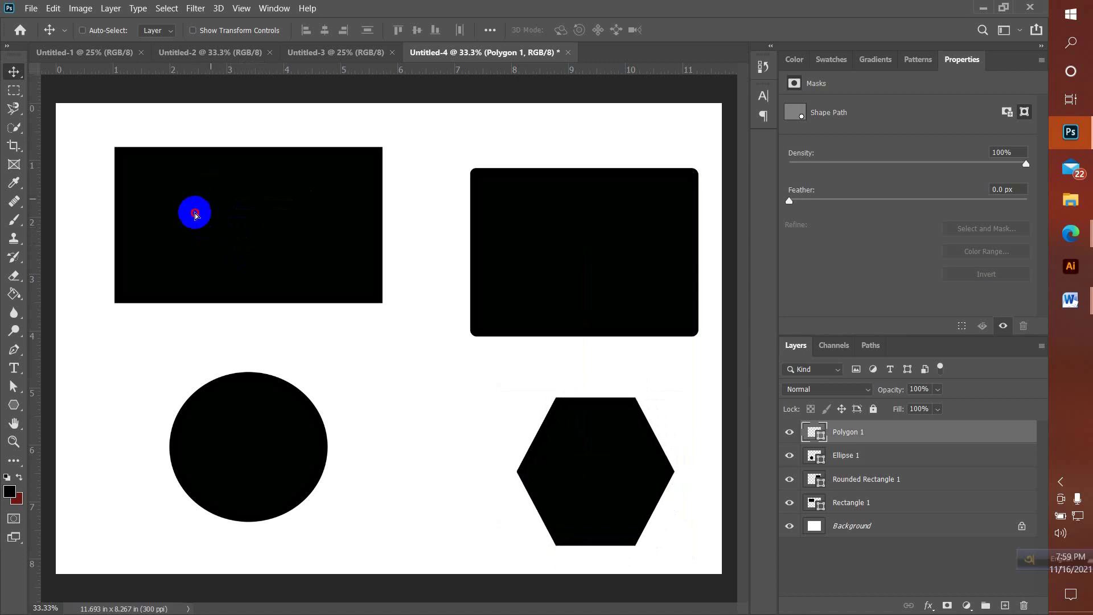
{"action": "left_click_drag", "start_coordinate": [195, 214], "coordinate": [165, 176]}
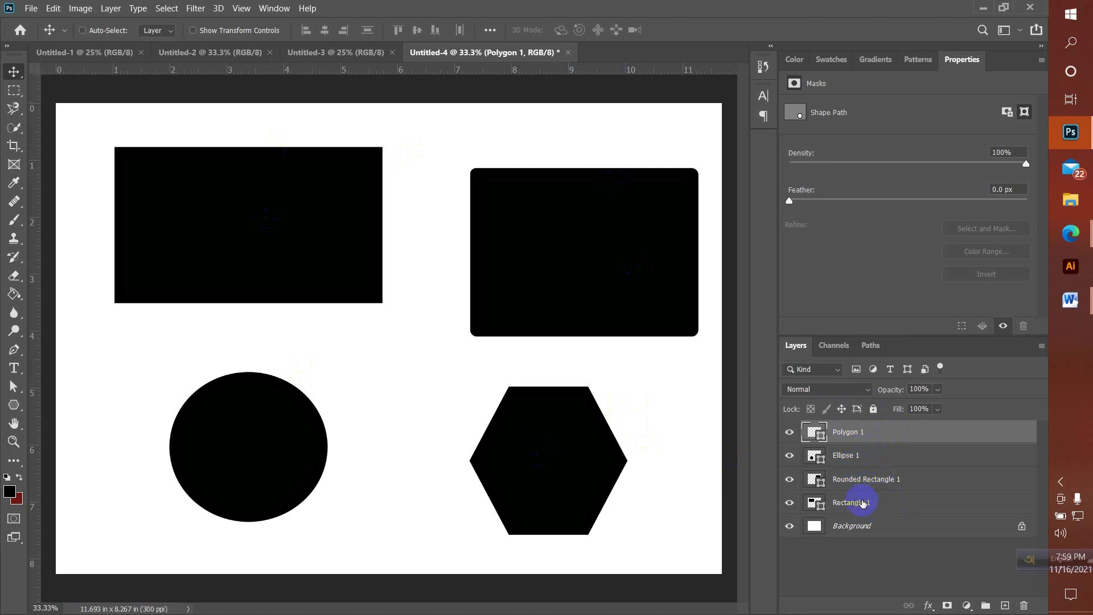
Toggle the Rectangle 1 layer's visibility off and on, and move the rectangle to about X 98 px, Y 104 px.
{"action": "left_click", "coordinate": [878, 504]}
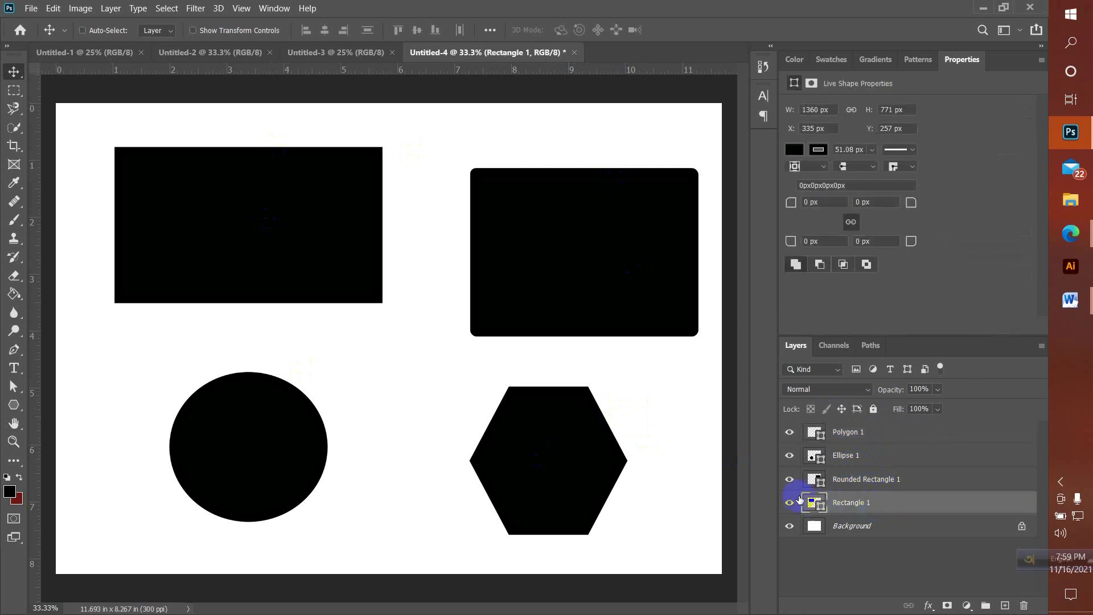
{"action": "left_click", "coordinate": [789, 502]}
{"action": "left_click", "coordinate": [789, 502]}
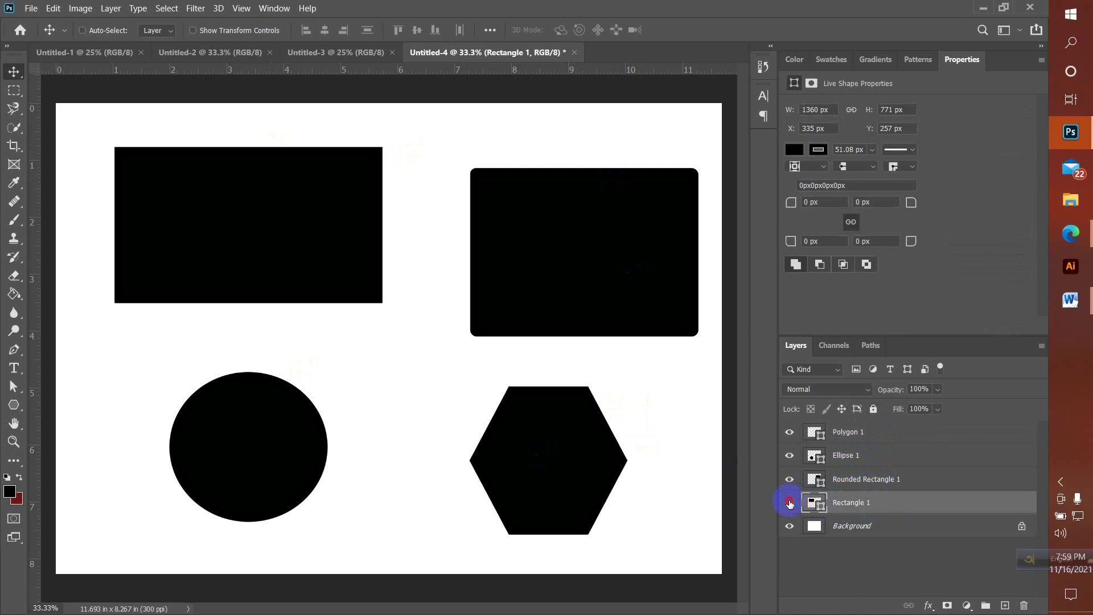
{"action": "left_click", "coordinate": [789, 502]}
{"action": "left_click", "coordinate": [789, 502]}
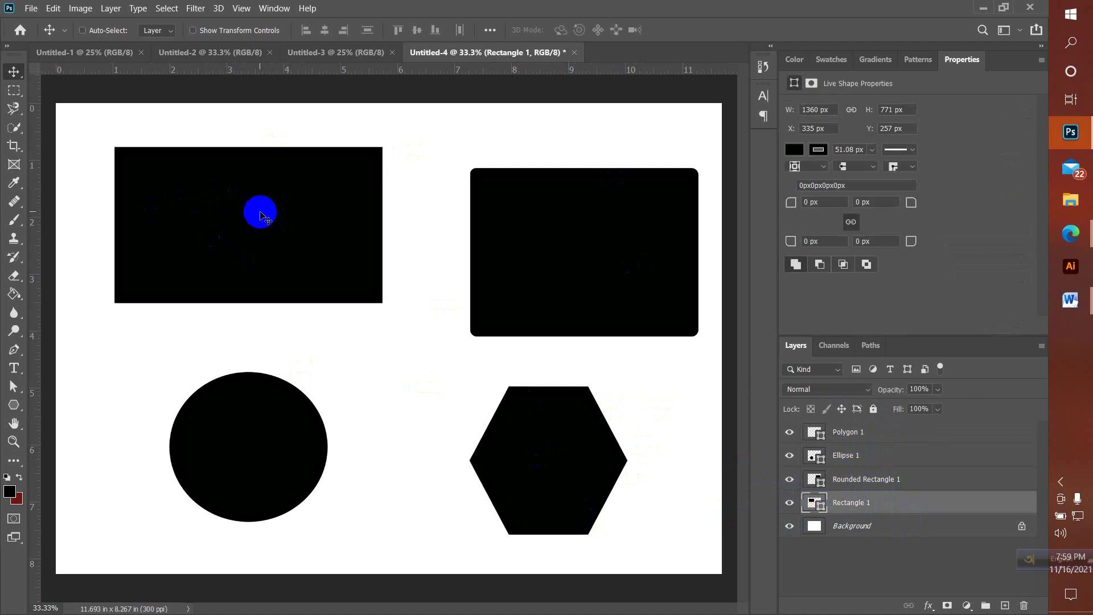
{"action": "left_click_drag", "start_coordinate": [262, 212], "coordinate": [213, 184]}
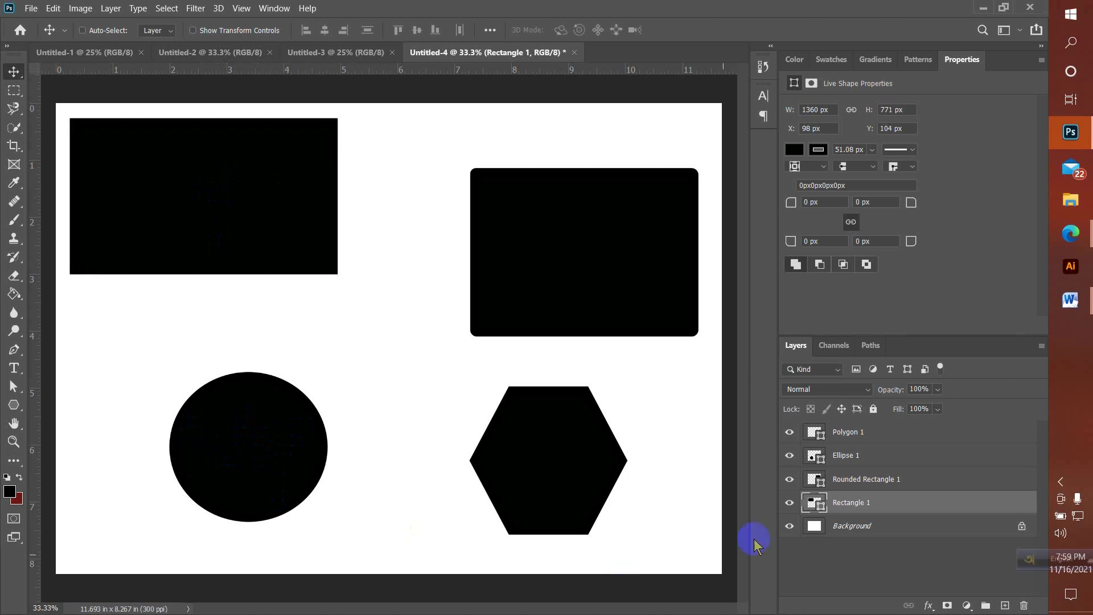
Toggle the Ellipse 1 layer's visibility off and on, and move the ellipse to about X 387 px, Y 1214 px.
{"action": "left_click", "coordinate": [811, 457]}
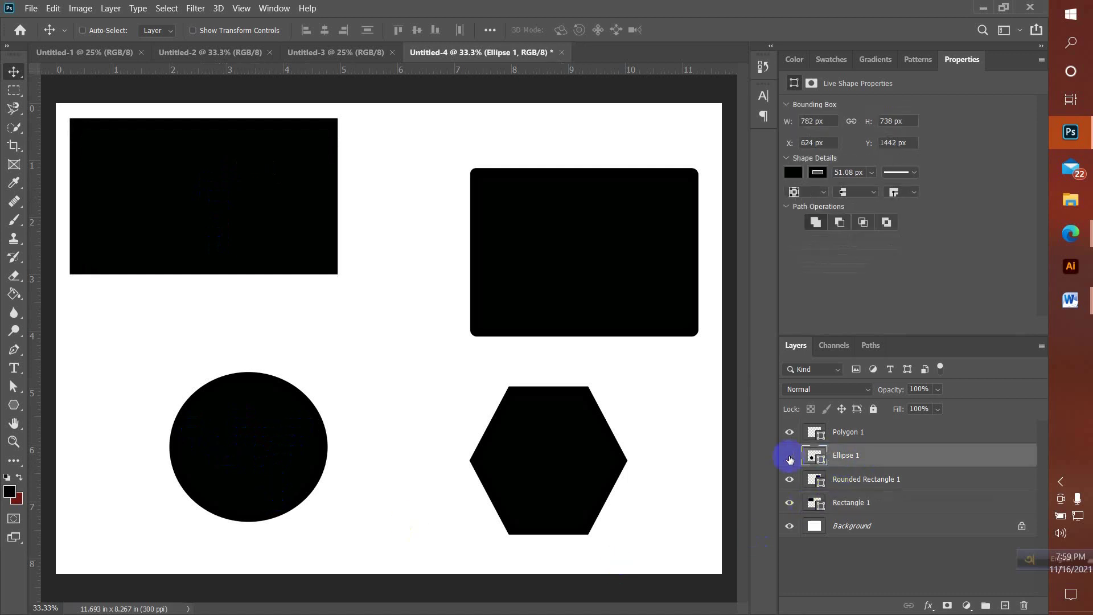
{"action": "left_click", "coordinate": [790, 455]}
{"action": "left_click", "coordinate": [790, 455]}
{"action": "left_click", "coordinate": [250, 449]}
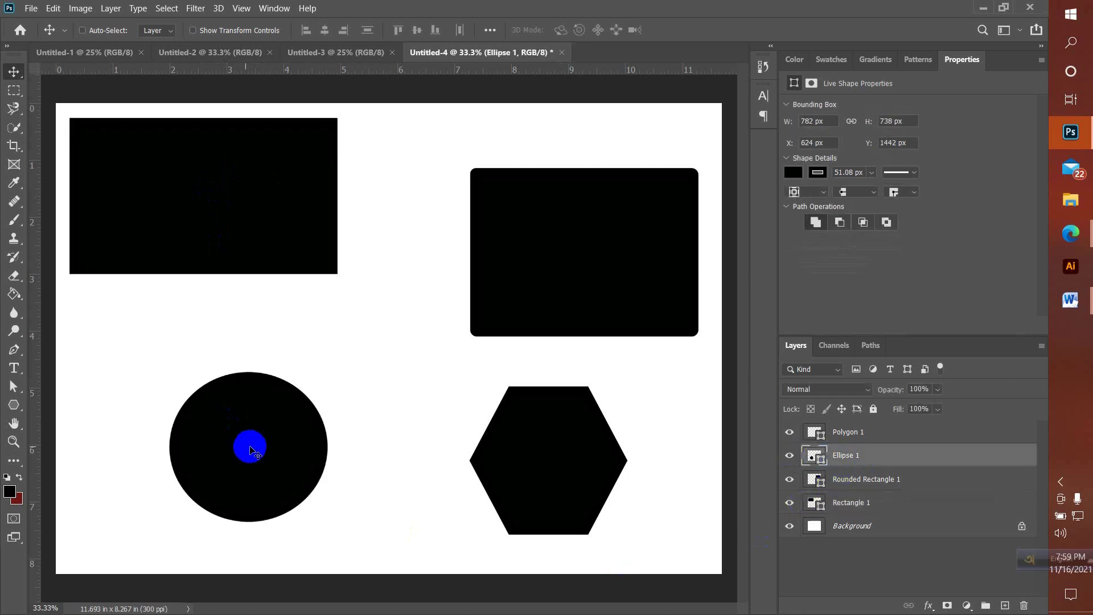
{"action": "left_click_drag", "start_coordinate": [263, 455], "coordinate": [205, 435]}
{"action": "left_click", "coordinate": [847, 460]}
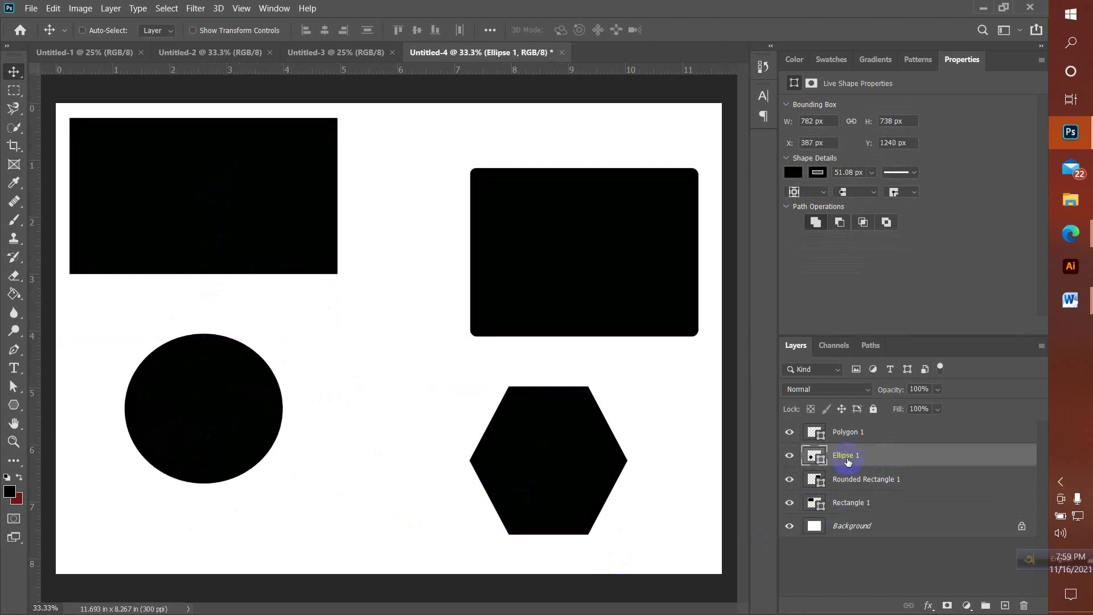
{"action": "mouse_move", "coordinate": [171, 185]}
{"action": "left_mouse_down"}
{"action": "mouse_move", "coordinate": [200, 195]}
{"action": "mouse_move", "coordinate": [207, 308]}
{"action": "mouse_move", "coordinate": [156, 217]}
{"action": "mouse_move", "coordinate": [195, 159]}
{"action": "mouse_move", "coordinate": [166, 177]}
{"action": "left_mouse_up"}
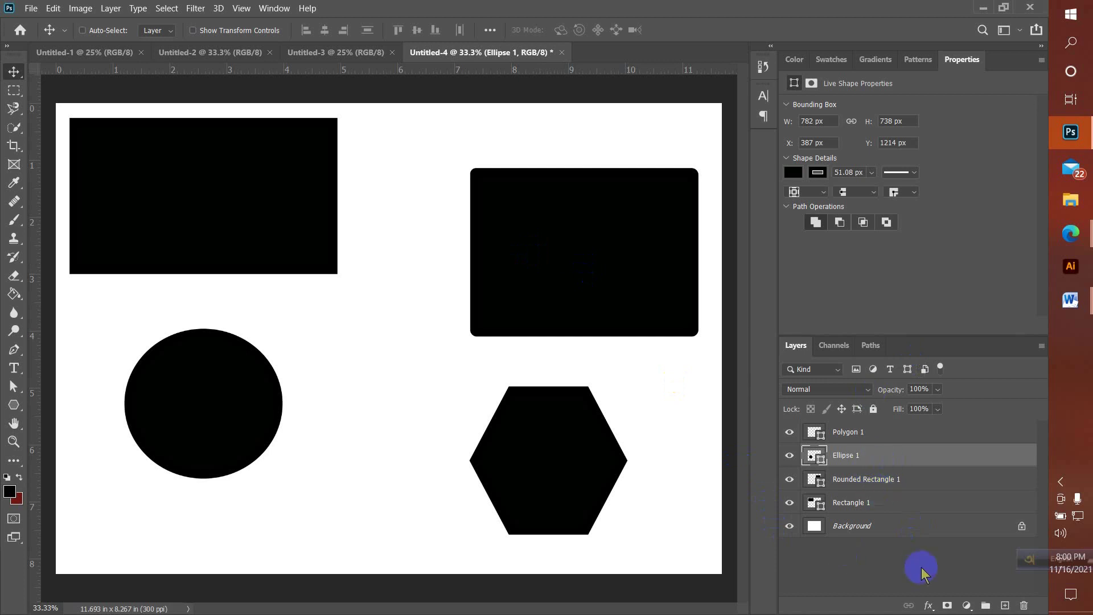
Move the rounded rectangle to about X 1794 px, Y 104 px, and shift the hexagon slightly up and to the right.
{"action": "left_click", "coordinate": [898, 487]}
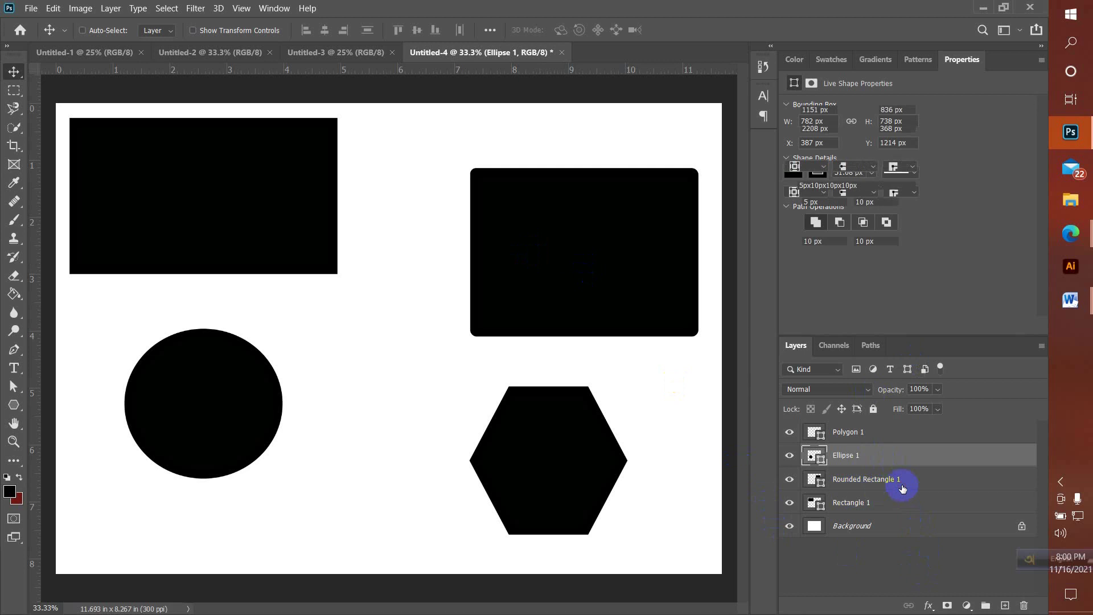
{"action": "left_click_drag", "start_coordinate": [606, 277], "coordinate": [560, 218]}
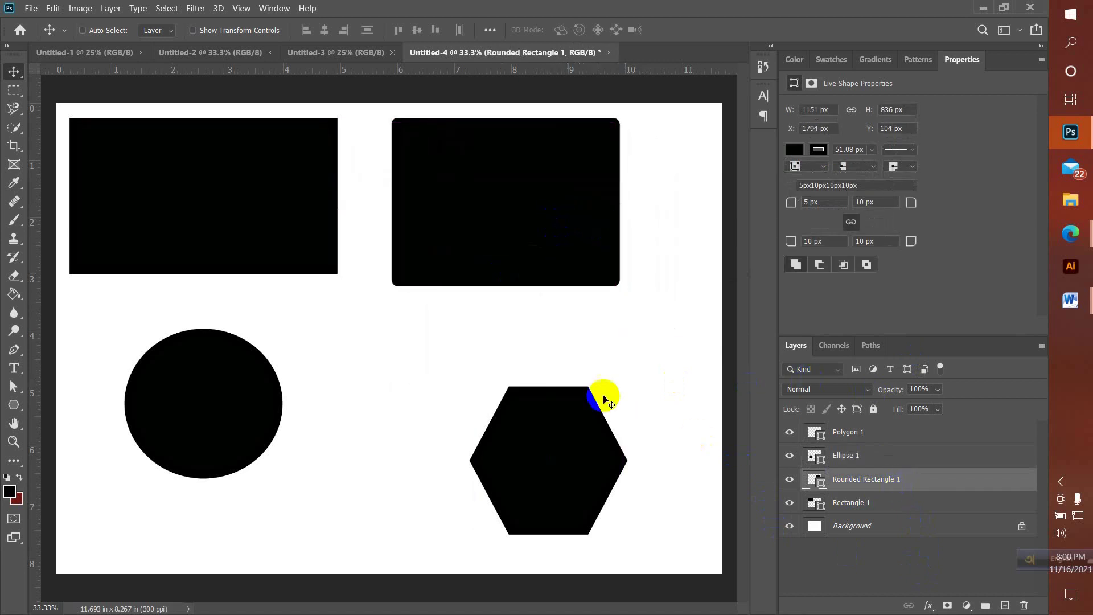
{"action": "left_click", "coordinate": [875, 459]}
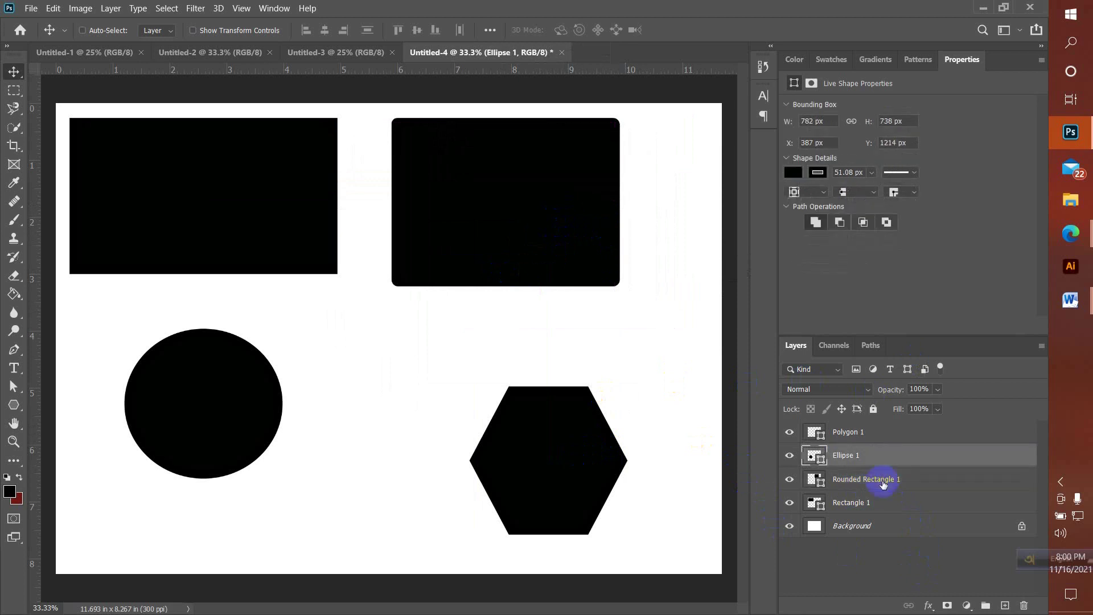
{"action": "left_click", "coordinate": [866, 434]}
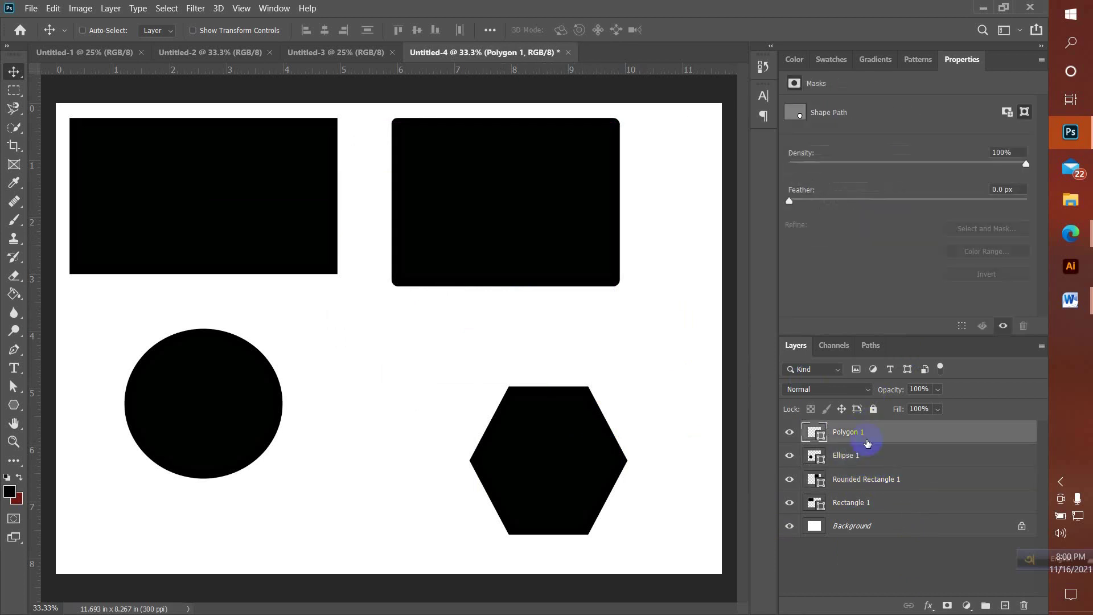
{"action": "left_click_drag", "start_coordinate": [211, 224], "coordinate": [240, 196]}
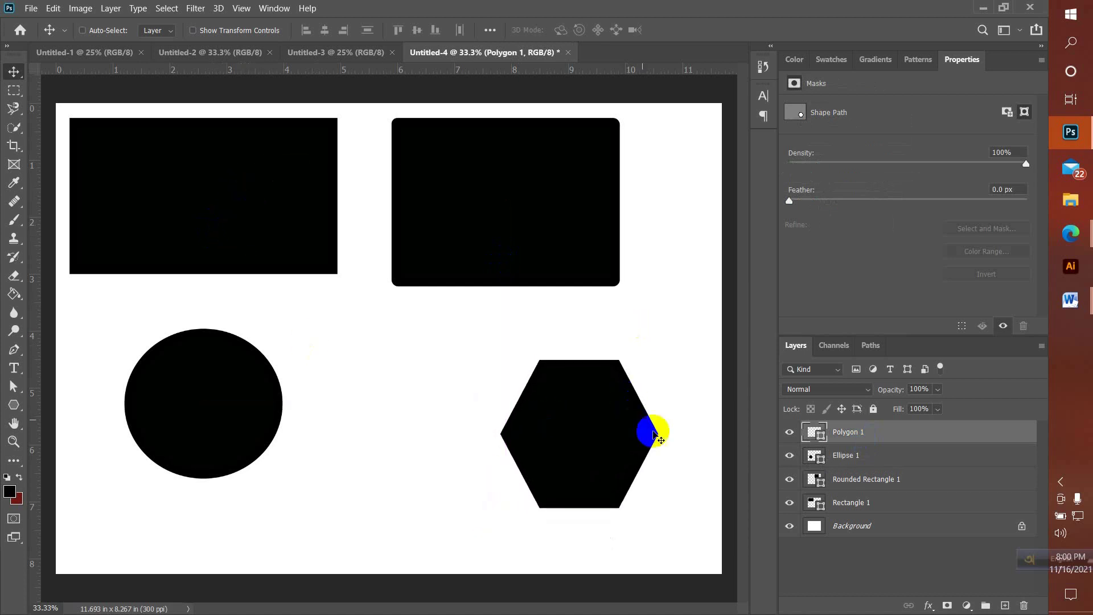
{"action": "left_click", "coordinate": [872, 434]}
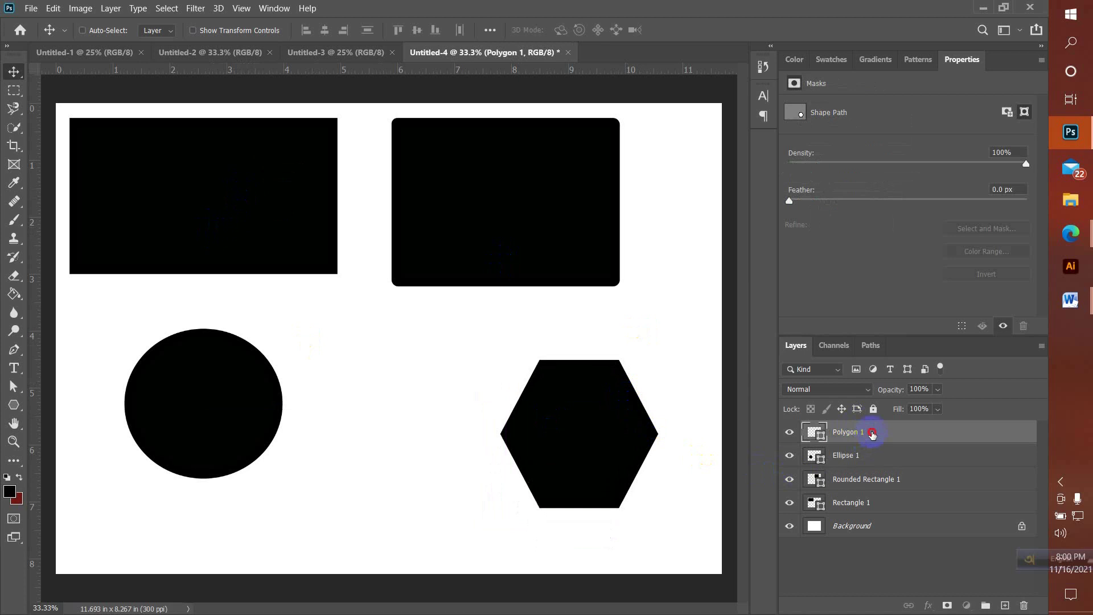
Delete the Polygon 1, Rounded Rectangle 1 and Ellipse 1 layers, keeping only Rectangle 1 above the background.
{"action": "left_click", "coordinate": [880, 460]}
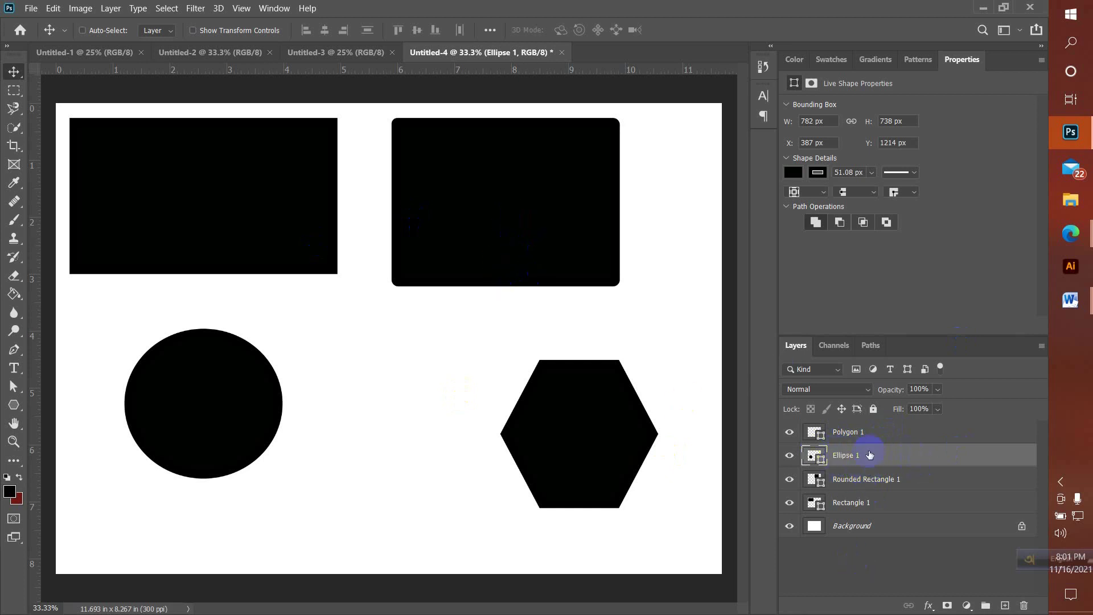
{"action": "left_click_drag", "start_coordinate": [908, 432], "coordinate": [1023, 605]}
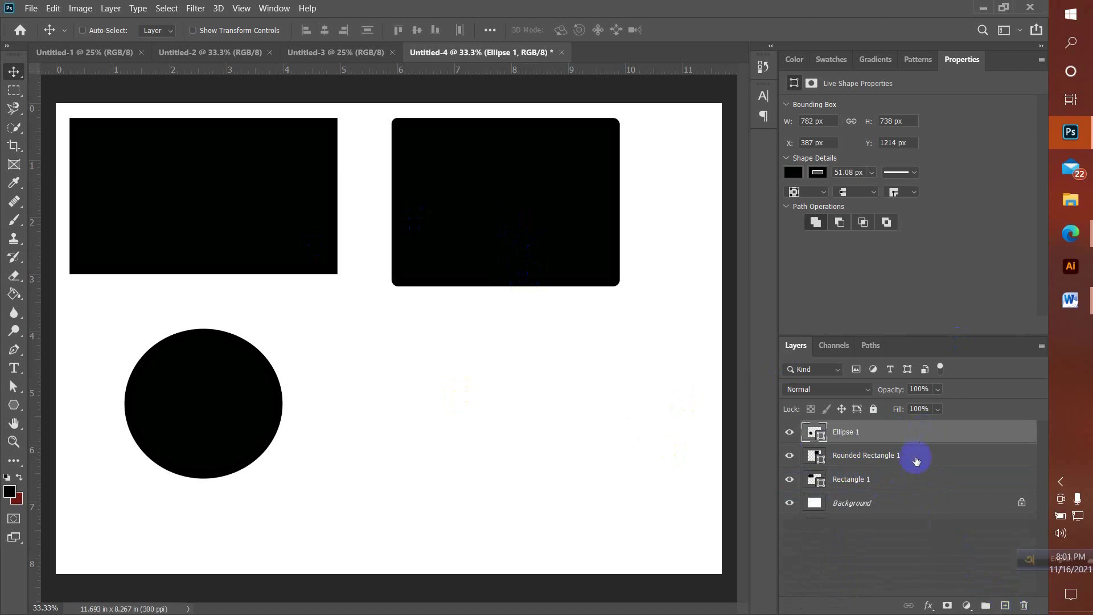
{"action": "left_click_drag", "start_coordinate": [916, 460], "coordinate": [1023, 605]}
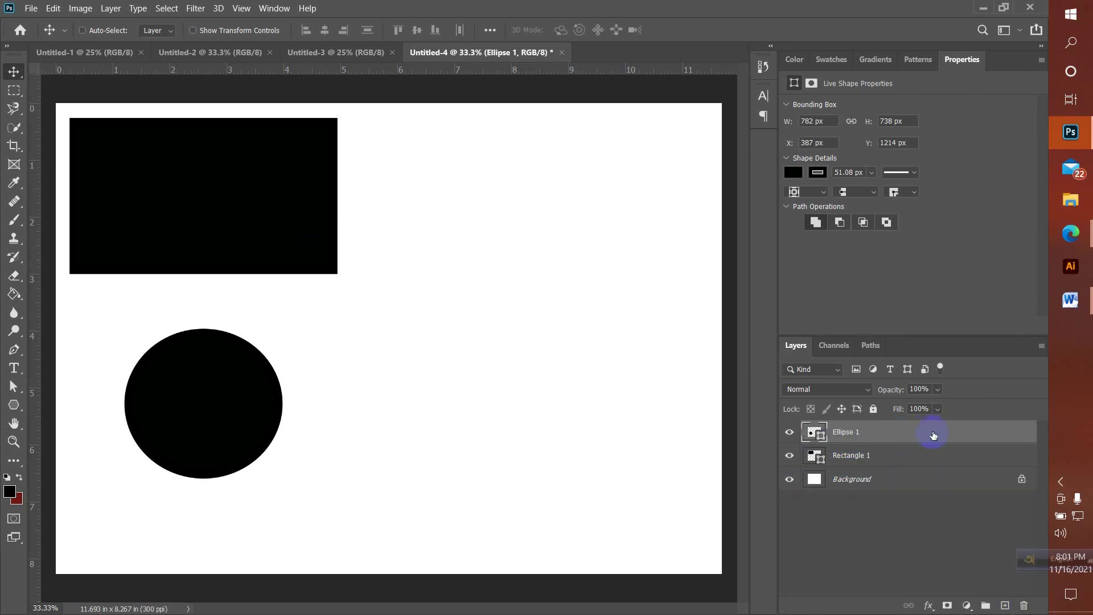
{"action": "left_click_drag", "start_coordinate": [933, 434], "coordinate": [1023, 605]}
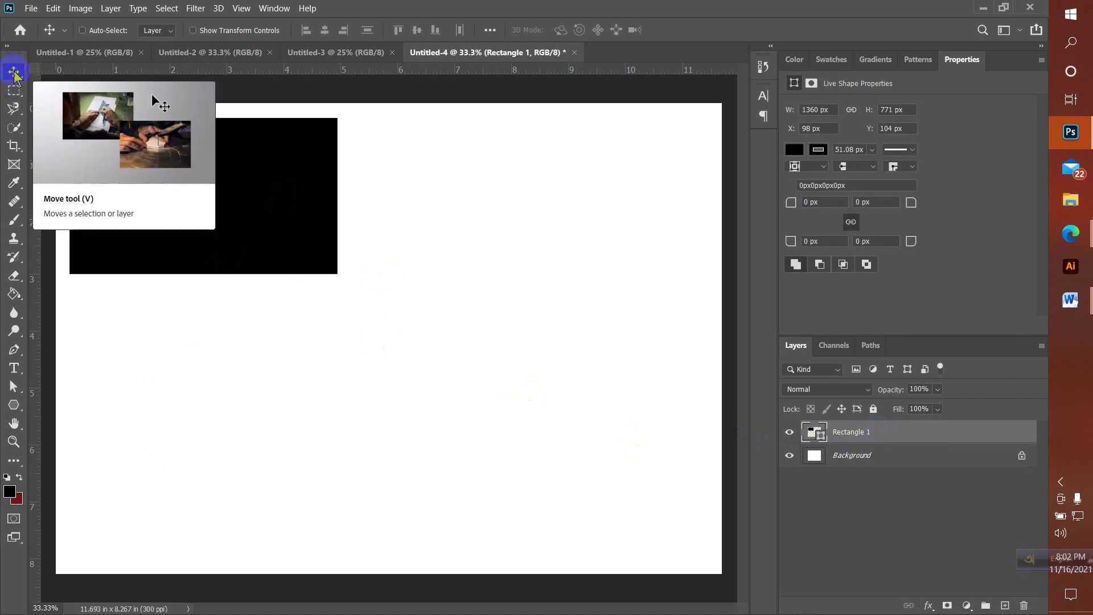
{"action": "left_click", "coordinate": [212, 238]}
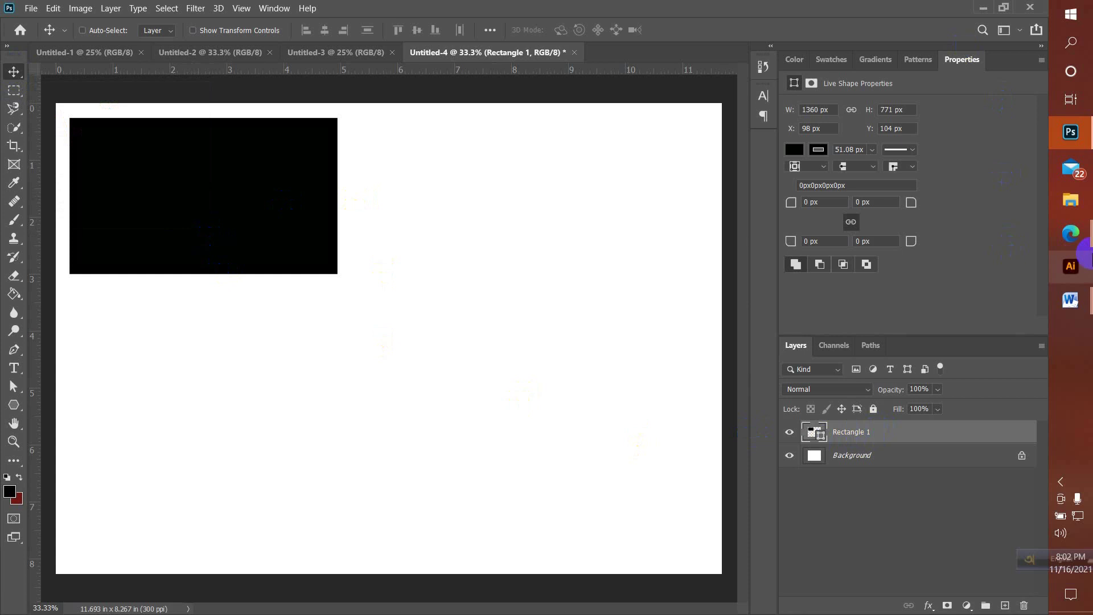
Switch to the Google Meet call, mute the participant who is speaking, and return to Photoshop.
{"action": "mouse_move", "coordinate": [1071, 233]}
{"action": "left_click", "coordinate": [1018, 241]}
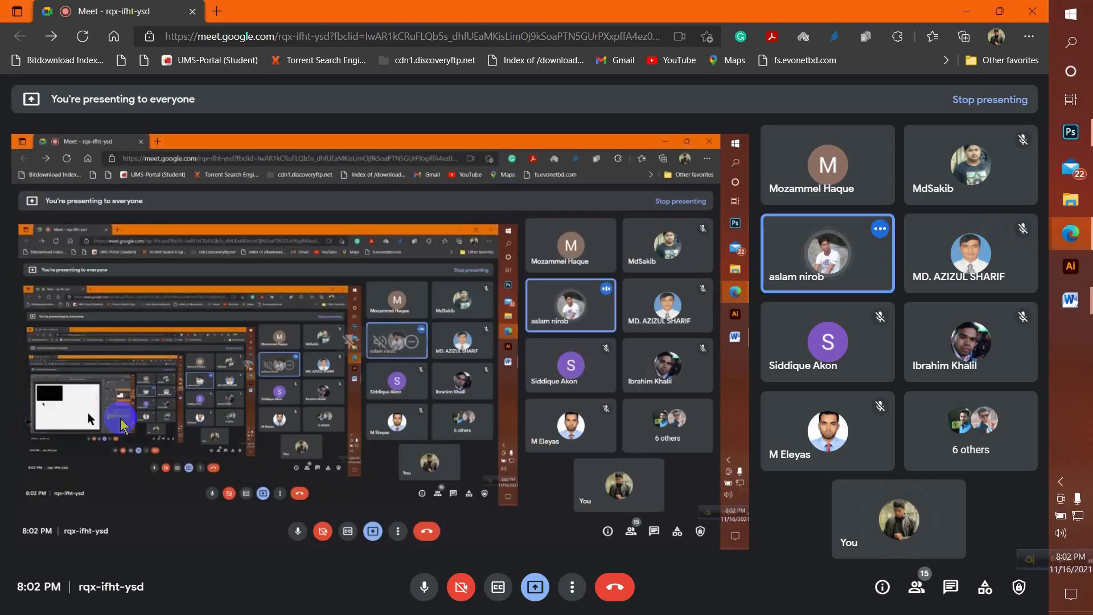
{"action": "left_click", "coordinate": [815, 263]}
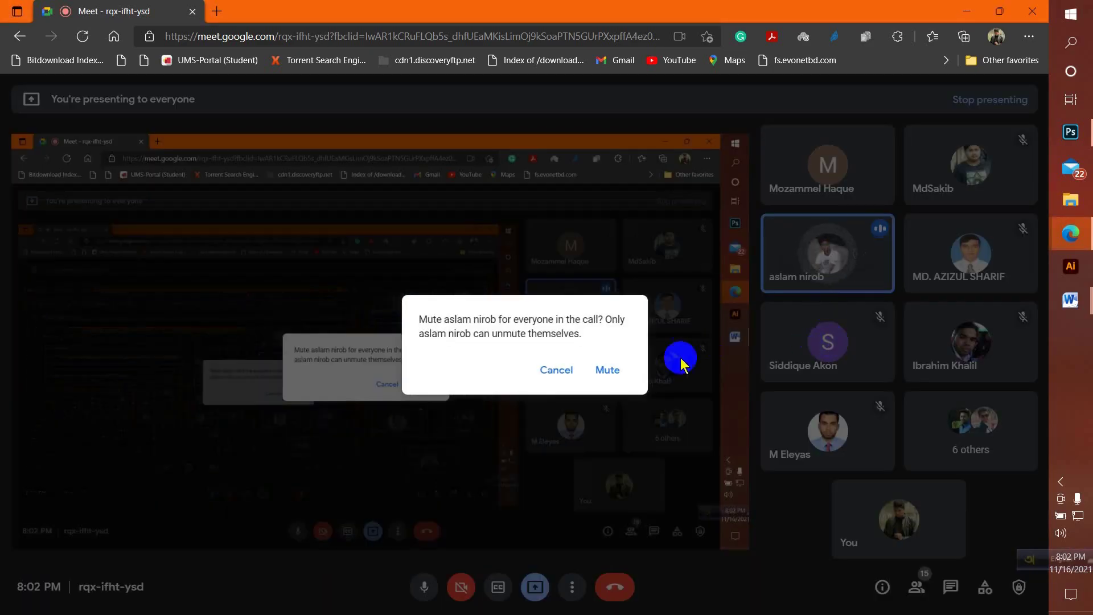
{"action": "left_click", "coordinate": [599, 367]}
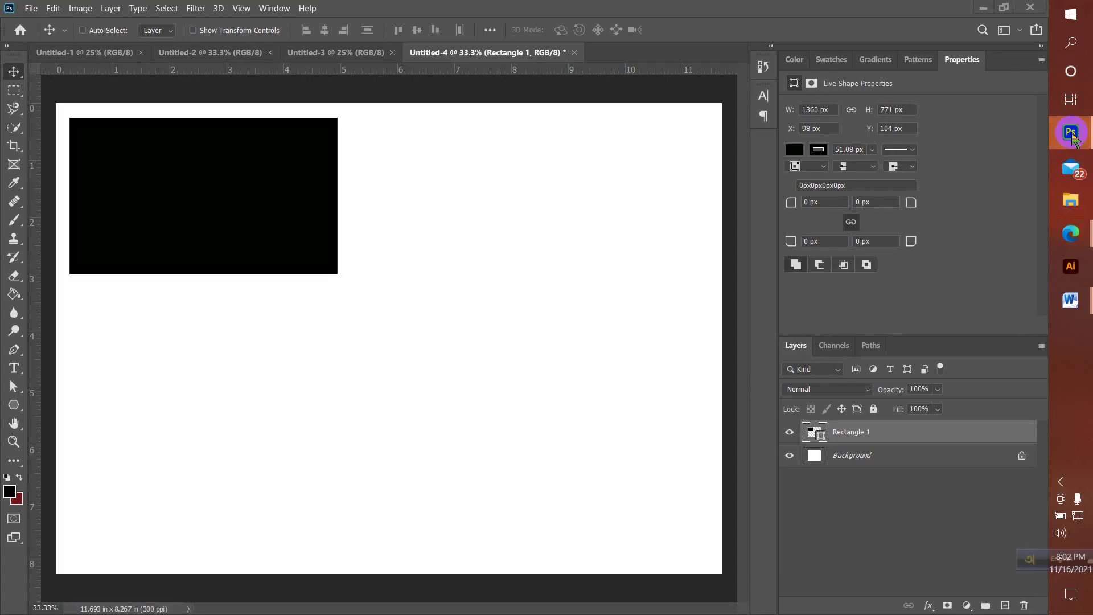
{"action": "left_click", "coordinate": [1070, 132]}
Move the rectangle to the middle of the canvas, at about X 1074 px, Y 855 px.
{"action": "left_click_drag", "start_coordinate": [249, 190], "coordinate": [355, 333]}
{"action": "left_click", "coordinate": [405, 327]}
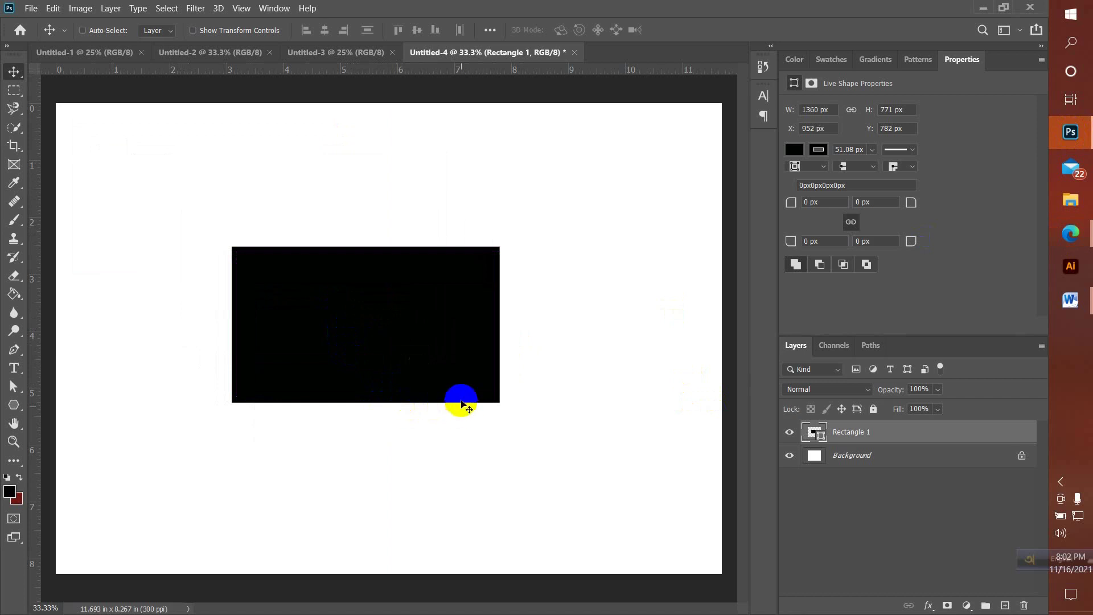
{"action": "left_click_drag", "start_coordinate": [367, 351], "coordinate": [377, 400]}
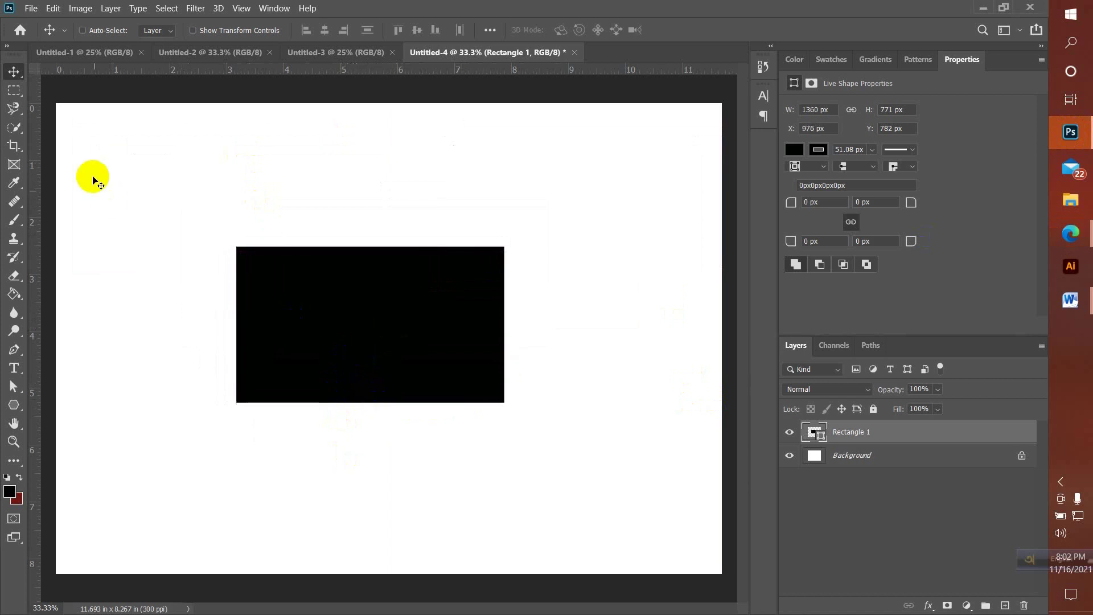
{"action": "left_click", "coordinate": [16, 73]}
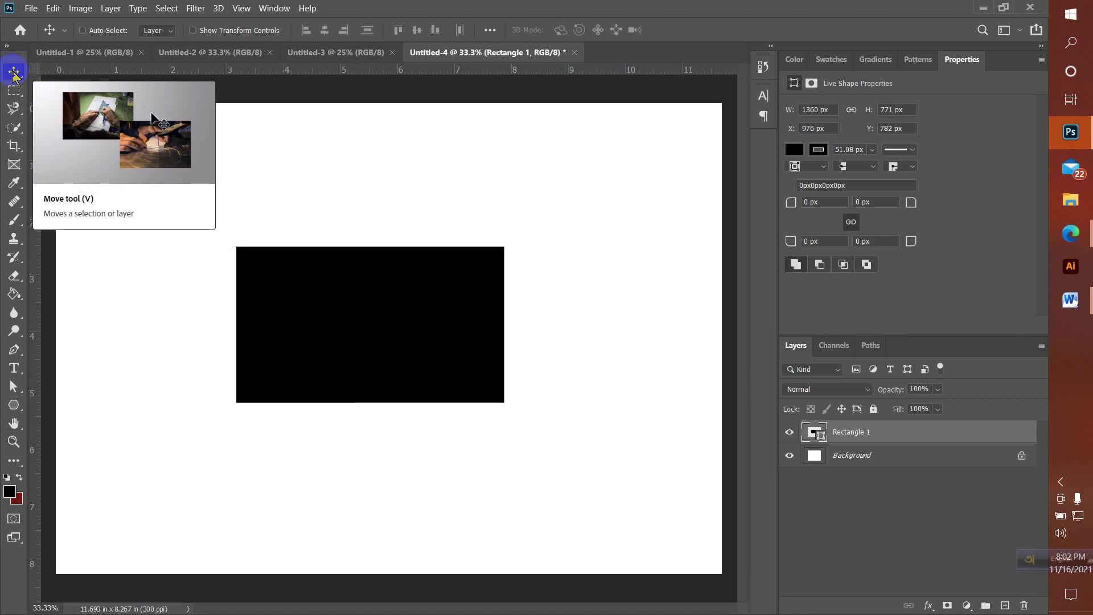
{"action": "left_click_drag", "start_coordinate": [427, 377], "coordinate": [449, 387]}
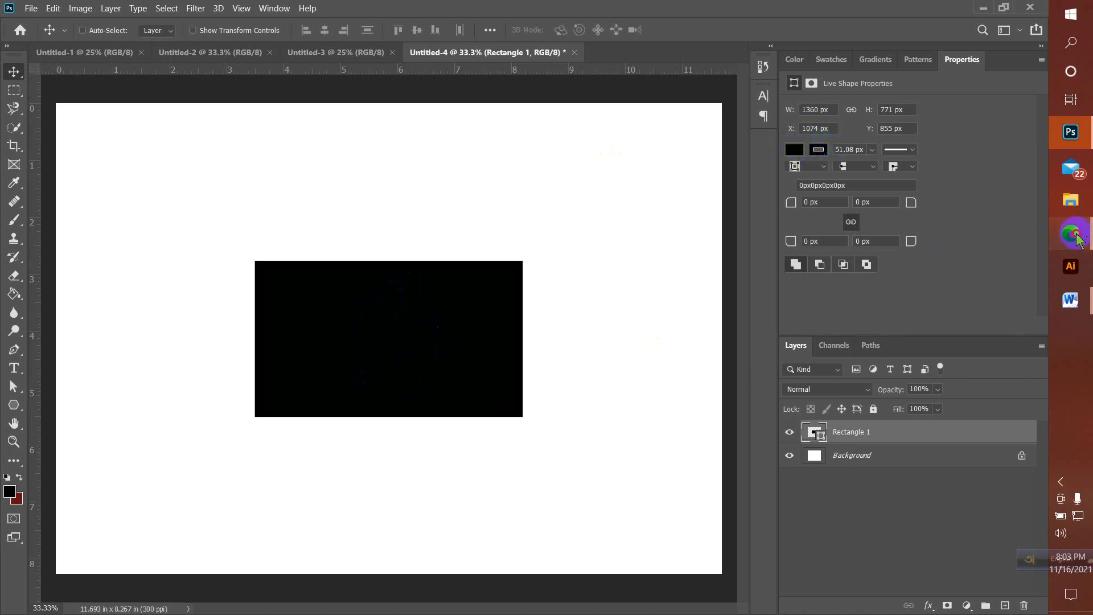
Switch to the Google Meet call, admit the person waiting to join, and return to Photoshop.
{"action": "mouse_move", "coordinate": [1070, 233]}
{"action": "left_click", "coordinate": [984, 212]}
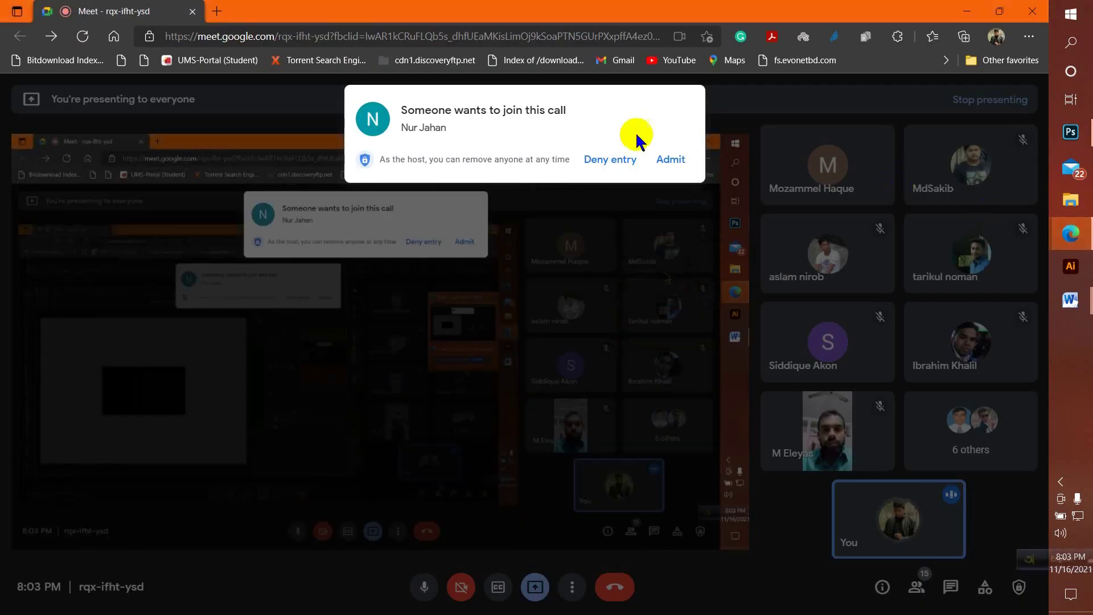
{"action": "left_click", "coordinate": [669, 161]}
{"action": "left_click", "coordinate": [1075, 135]}
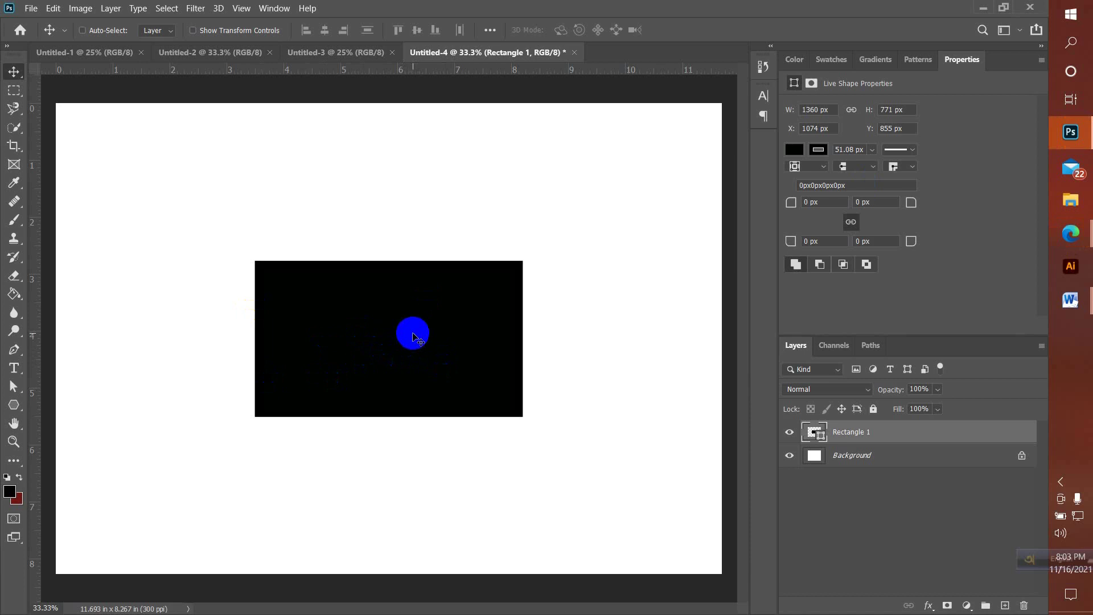
Try recent fill swatches including orange, black and red on the rectangle, finishing with bright green.
{"action": "left_click", "coordinate": [793, 149]}
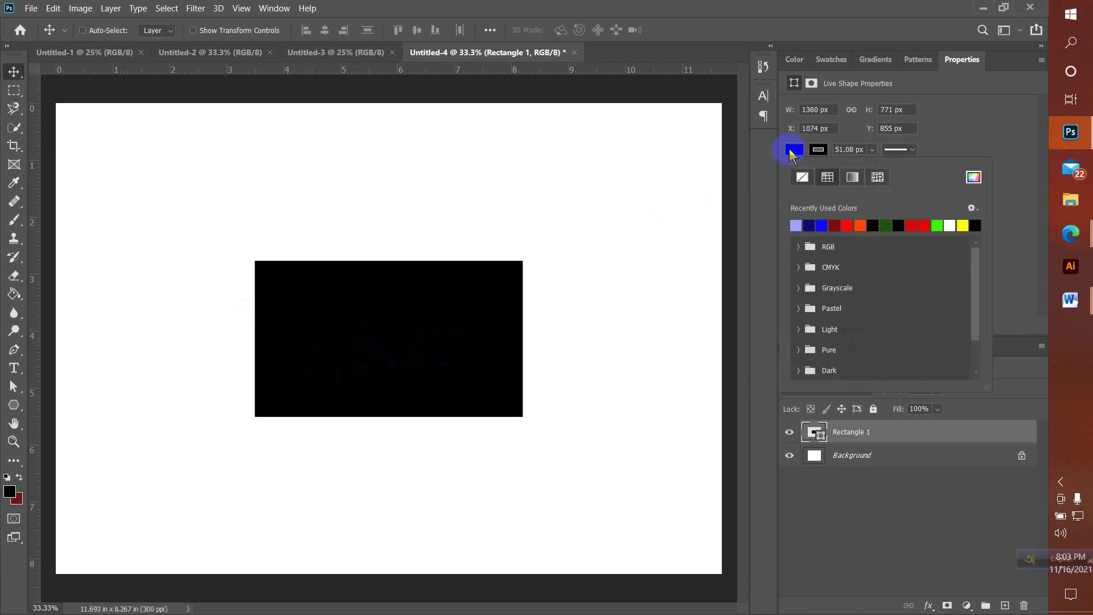
{"action": "left_click", "coordinate": [835, 225]}
{"action": "left_click", "coordinate": [862, 224]}
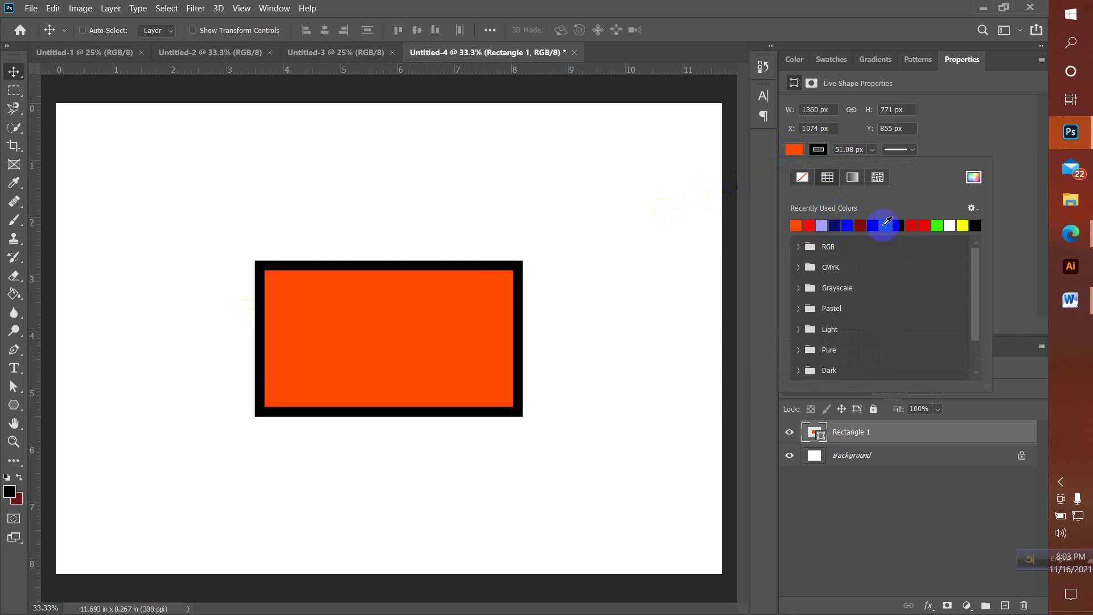
{"action": "left_click", "coordinate": [886, 224]}
{"action": "left_click", "coordinate": [898, 224]}
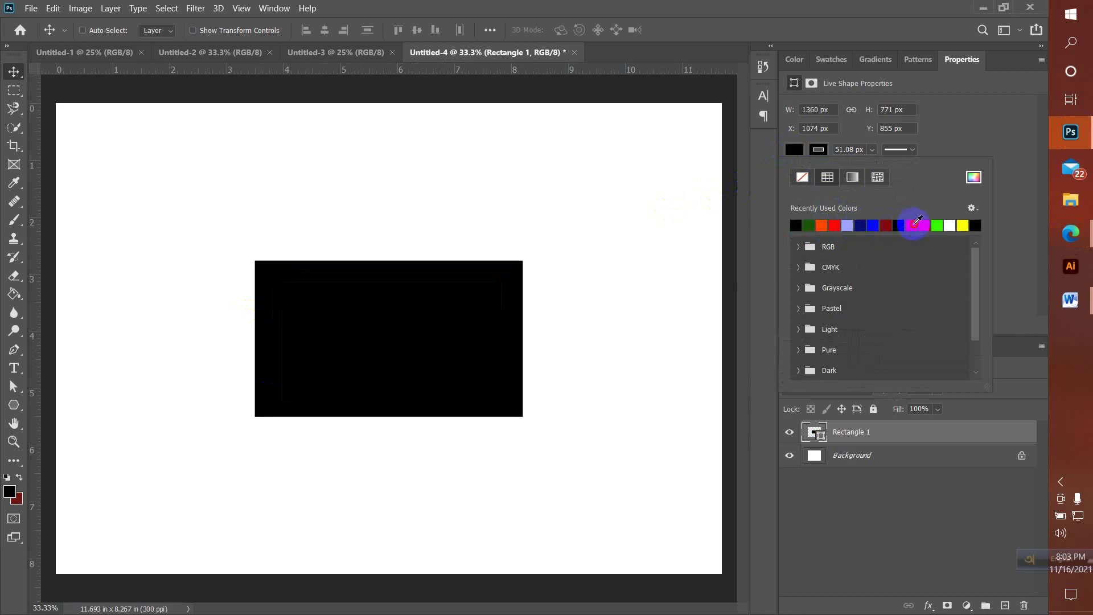
{"action": "left_click", "coordinate": [913, 223]}
{"action": "left_click", "coordinate": [922, 224]}
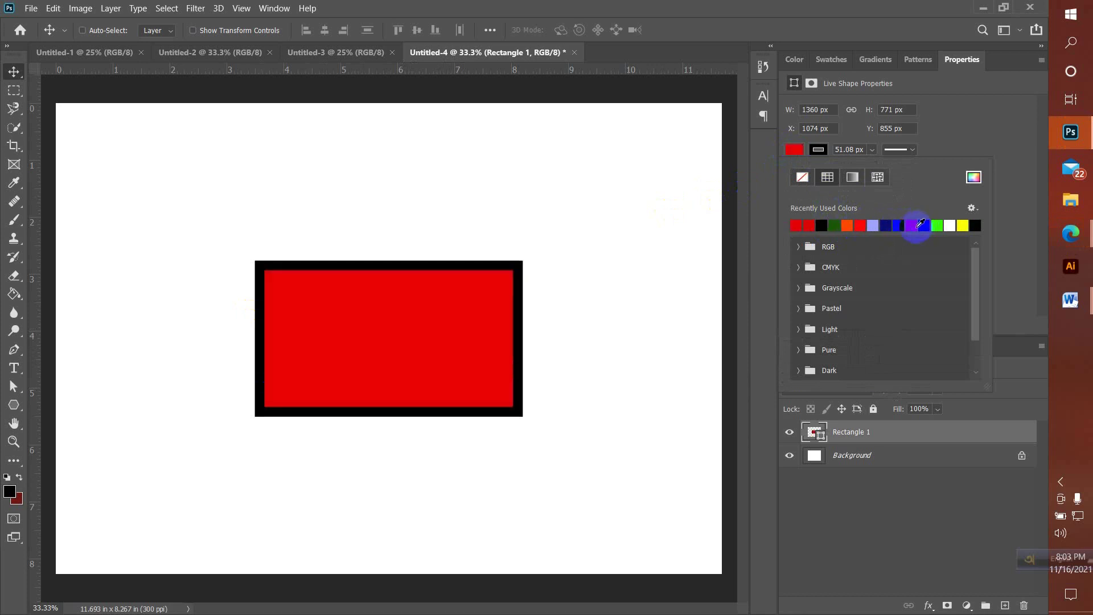
{"action": "left_click", "coordinate": [935, 225]}
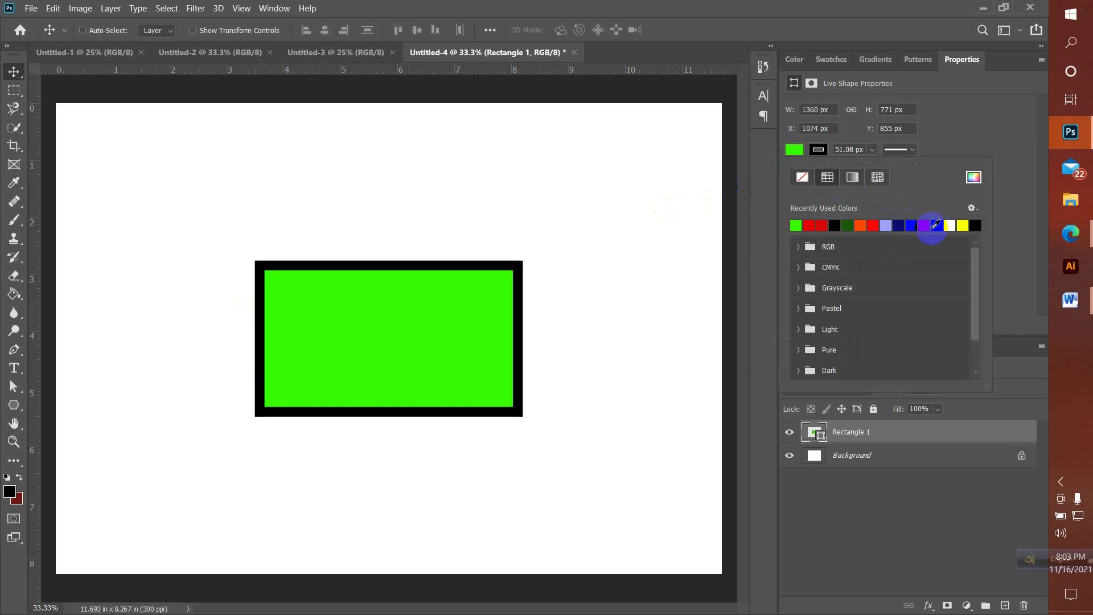
{"action": "left_click", "coordinate": [794, 149]}
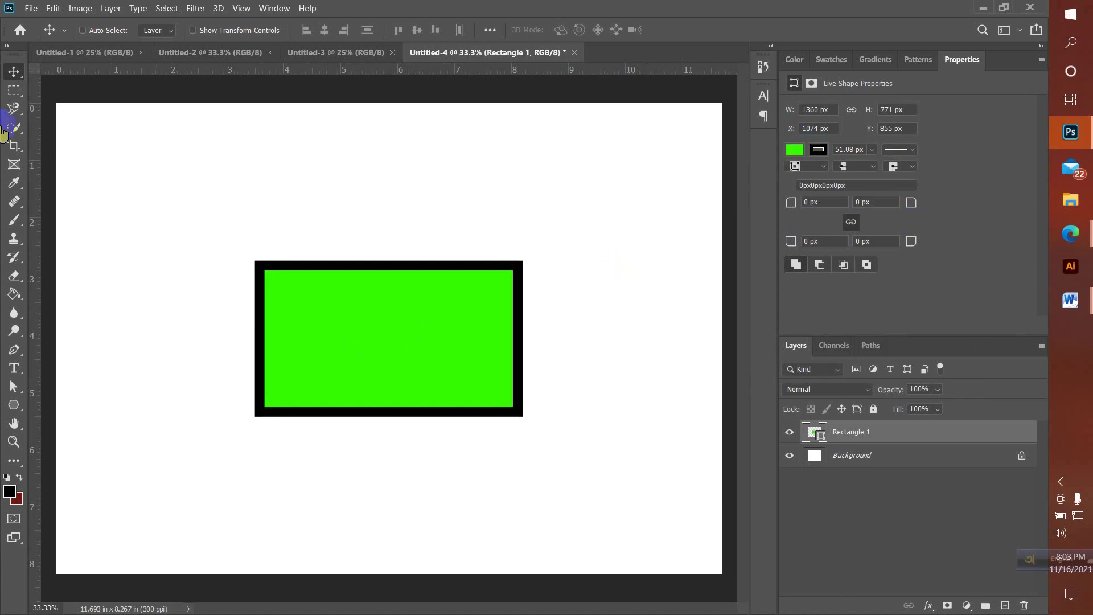
Shift the rectangle to about X 1131 px and try other recent fill swatches, finishing with light purple.
{"action": "mouse_move", "coordinate": [384, 341]}
{"action": "left_mouse_down"}
{"action": "mouse_move", "coordinate": [370, 331]}
{"action": "mouse_move", "coordinate": [395, 341]}
{"action": "left_mouse_up"}
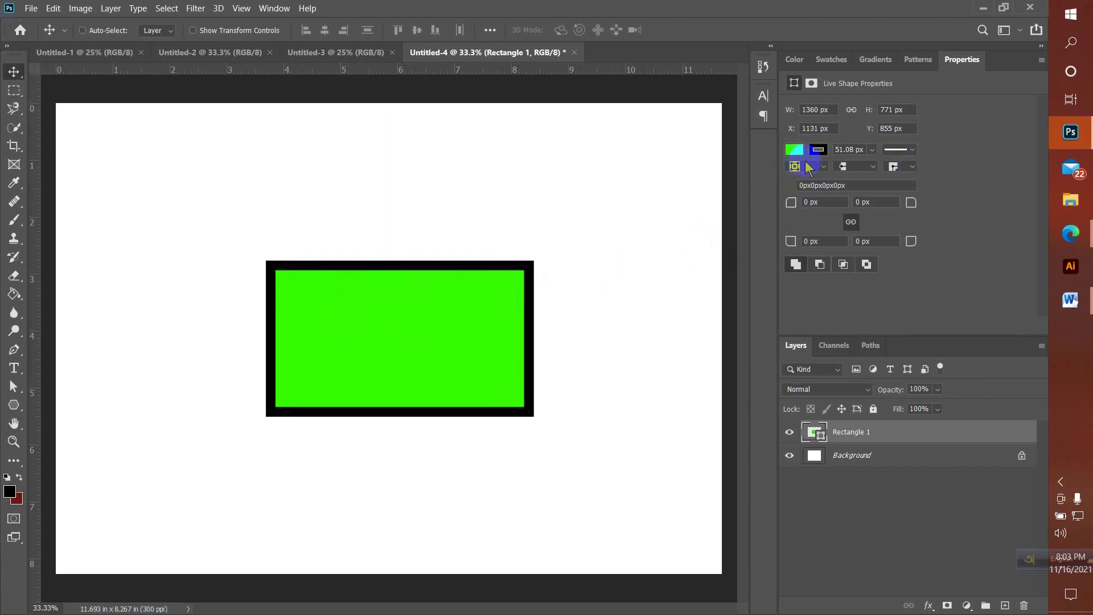
{"action": "left_click", "coordinate": [797, 150]}
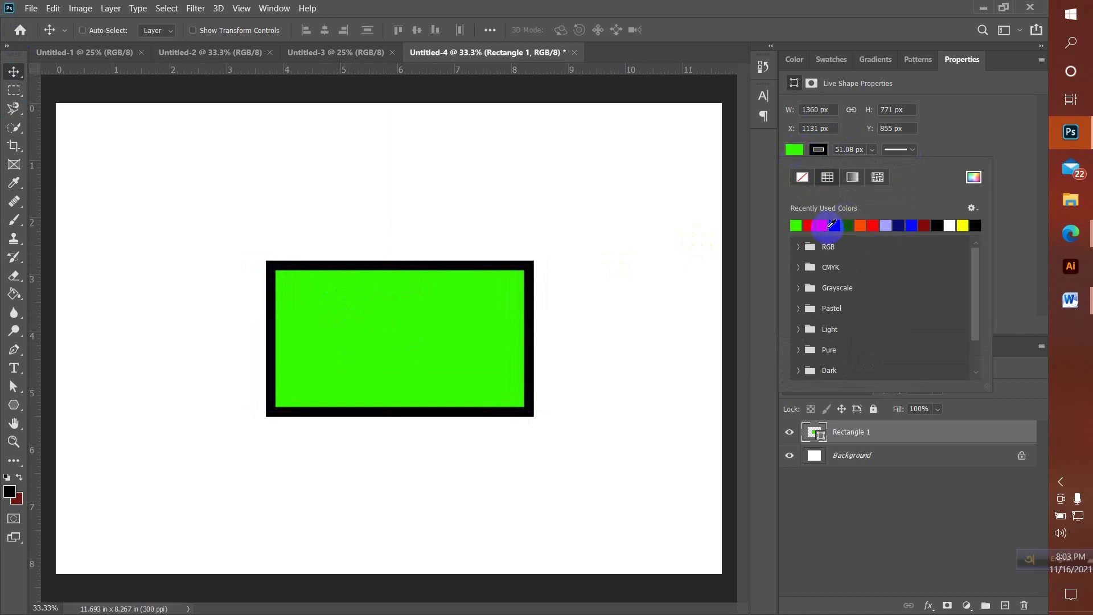
{"action": "left_click", "coordinate": [819, 225]}
{"action": "left_click", "coordinate": [863, 224]}
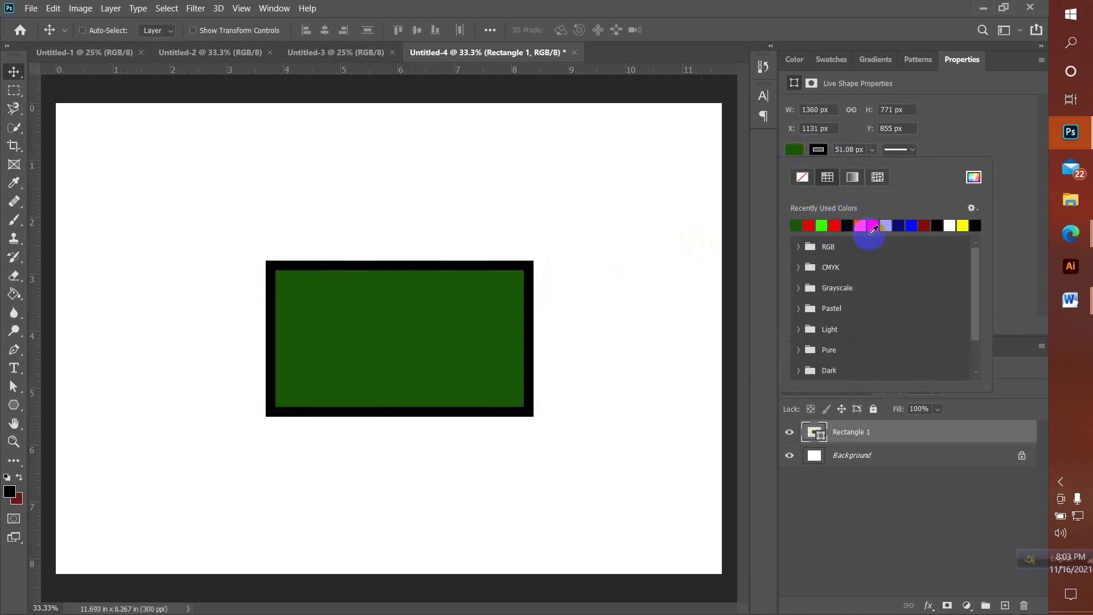
{"action": "left_click", "coordinate": [870, 225]}
{"action": "left_click", "coordinate": [885, 225]}
{"action": "left_click", "coordinate": [818, 150]}
{"action": "left_click", "coordinate": [793, 149]}
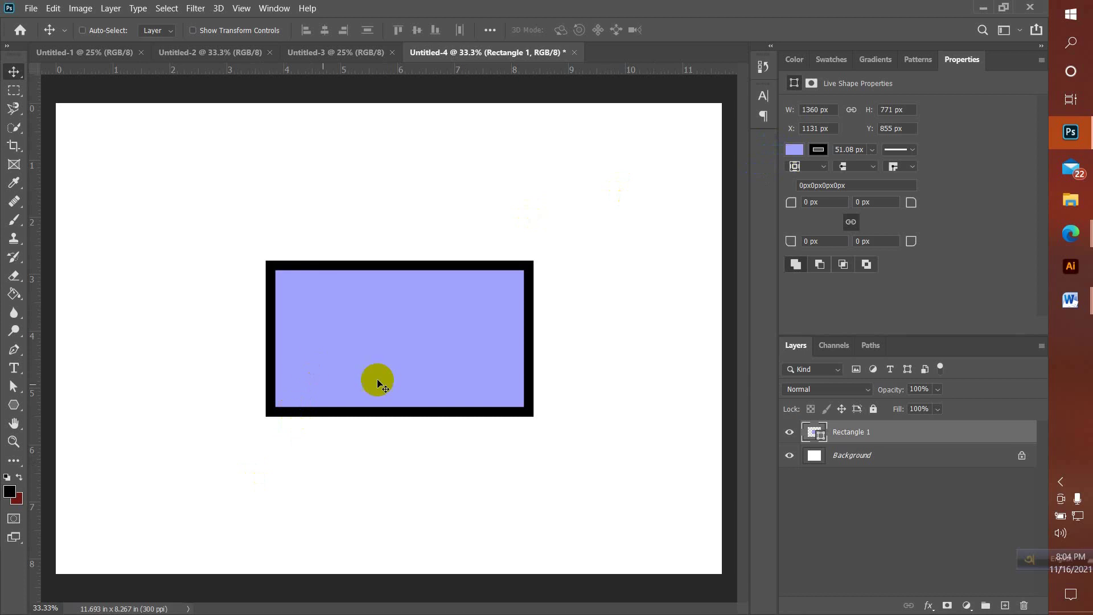
Move the rectangle to about X 1074 px, Y 706 px, and activate the Polygon tool to access the shape fill options.
{"action": "left_click_drag", "start_coordinate": [415, 363], "coordinate": [390, 334]}
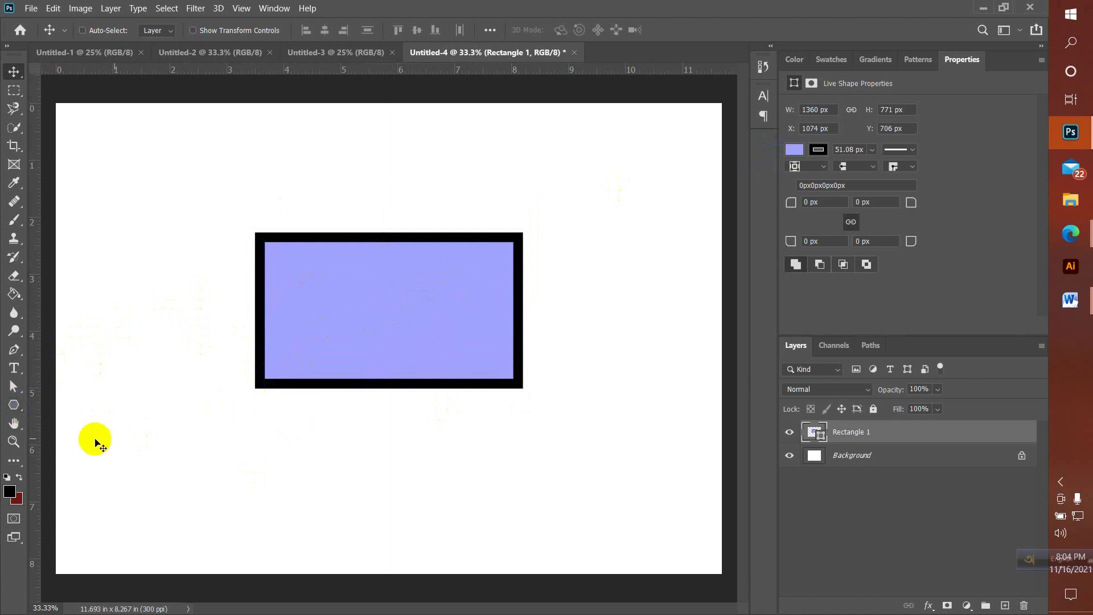
{"action": "left_click", "coordinate": [15, 407]}
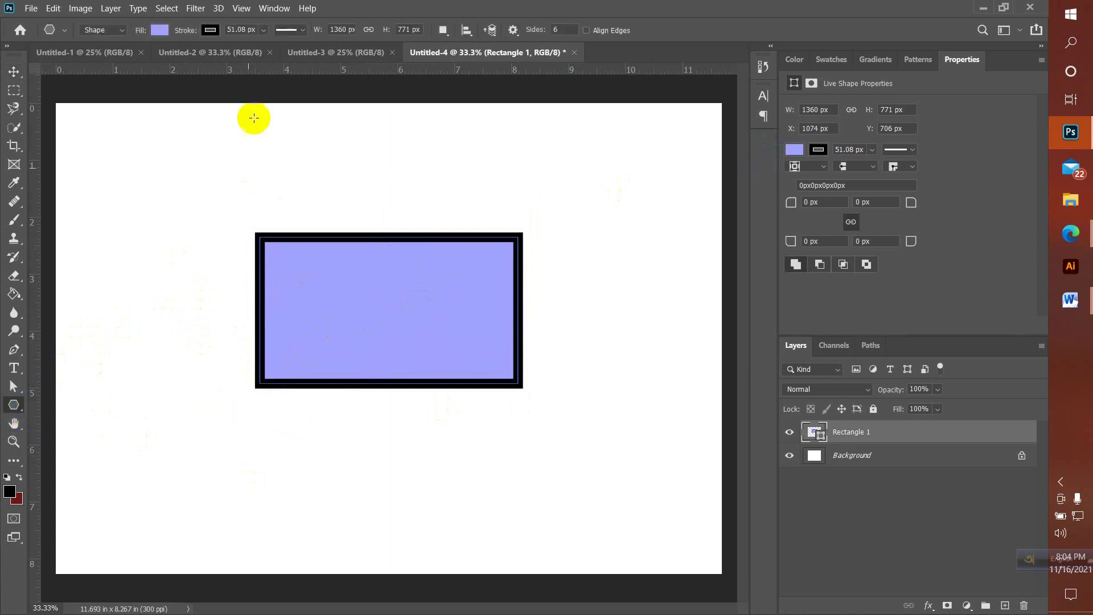
{"action": "left_click", "coordinate": [210, 30]}
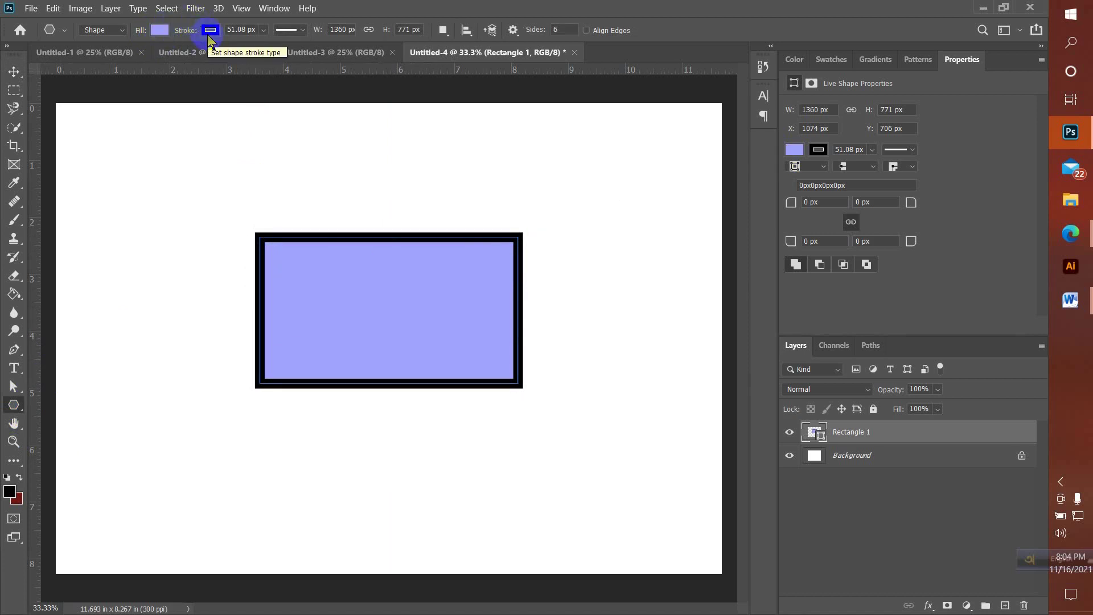
{"action": "left_click", "coordinate": [14, 73]}
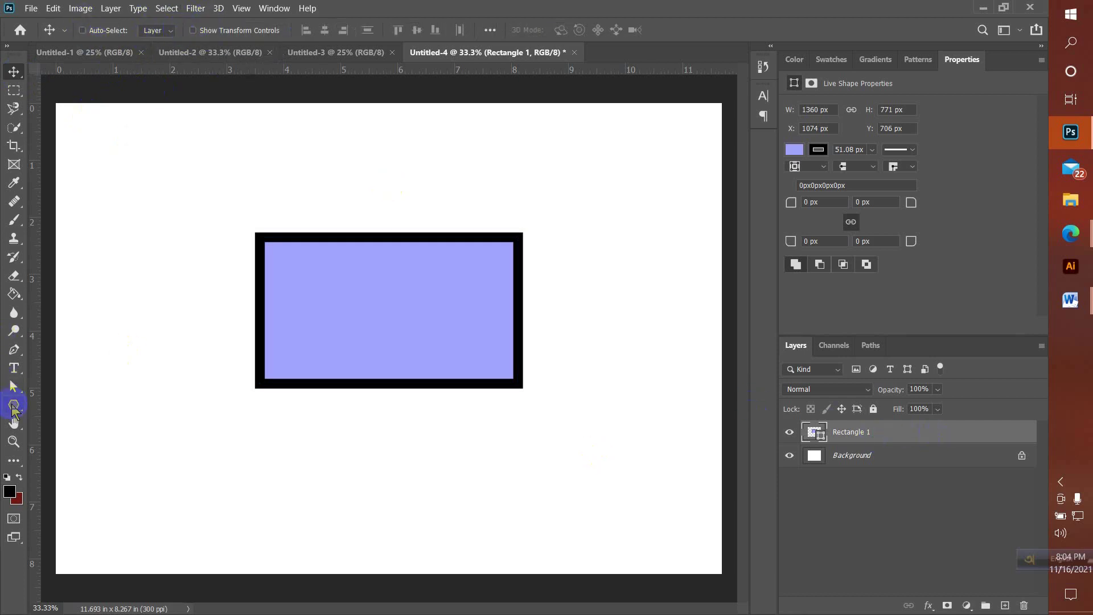
{"action": "left_click", "coordinate": [14, 406]}
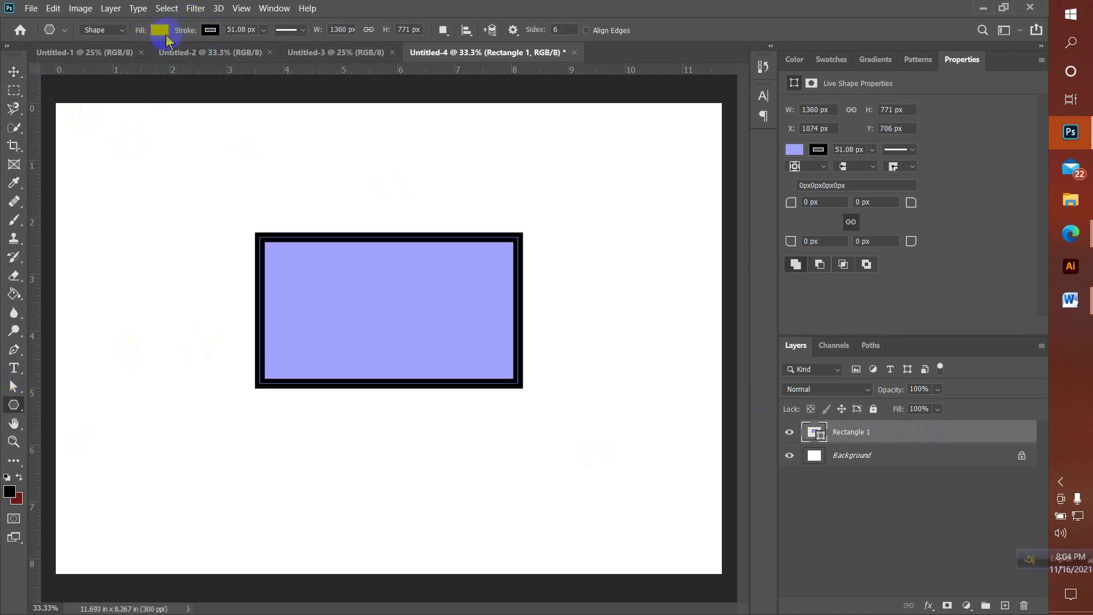
Try recent fill swatches including navy blue on the rectangle, finishing with dark red.
{"action": "left_click", "coordinate": [159, 30]}
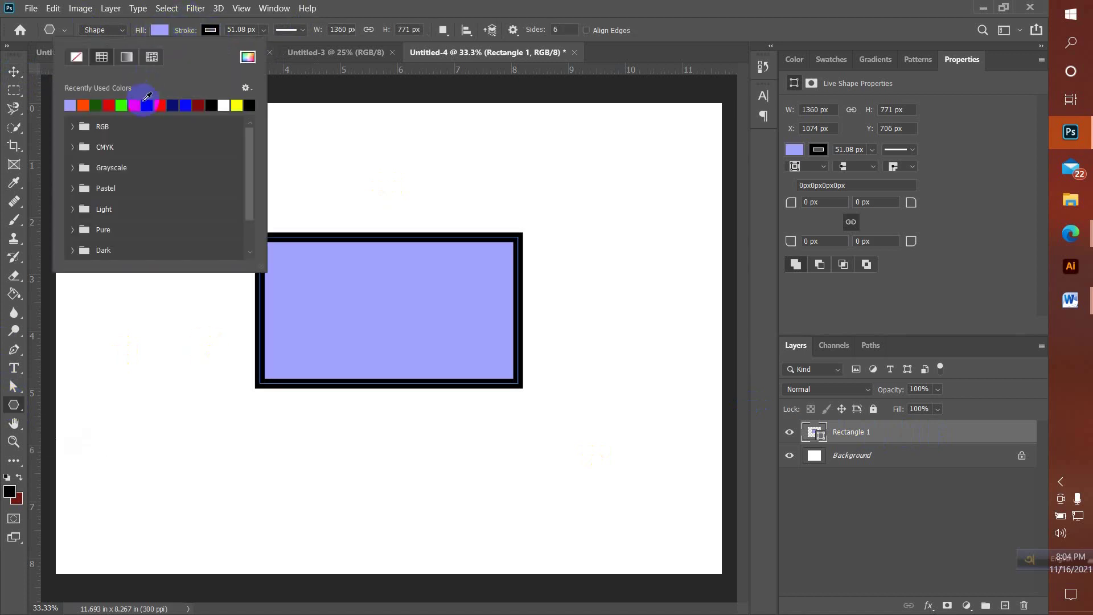
{"action": "left_click", "coordinate": [160, 105]}
{"action": "left_click", "coordinate": [173, 105]}
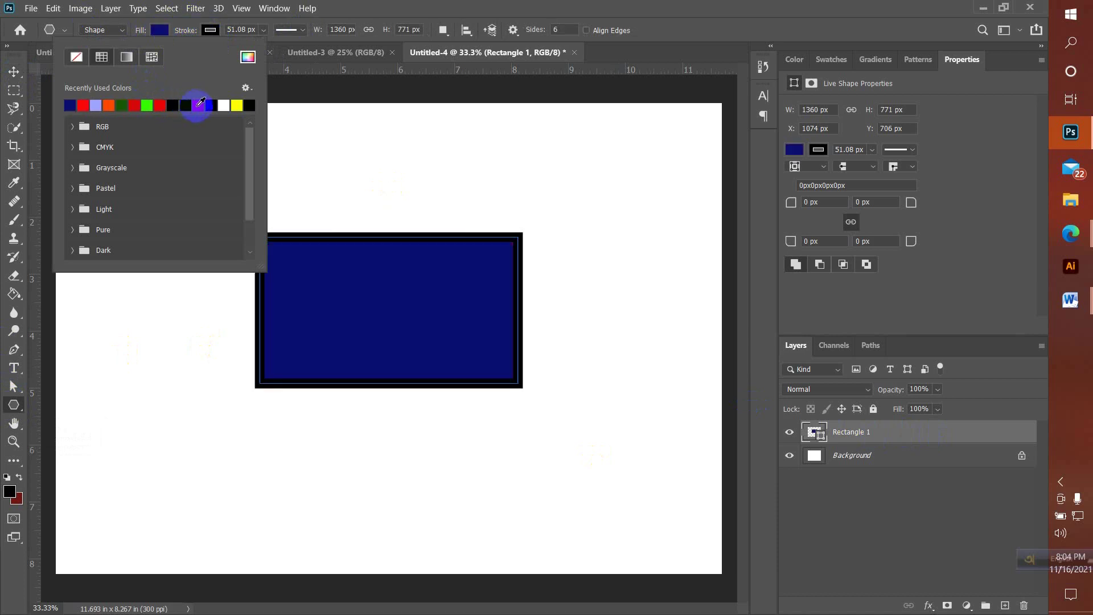
{"action": "left_click", "coordinate": [199, 104]}
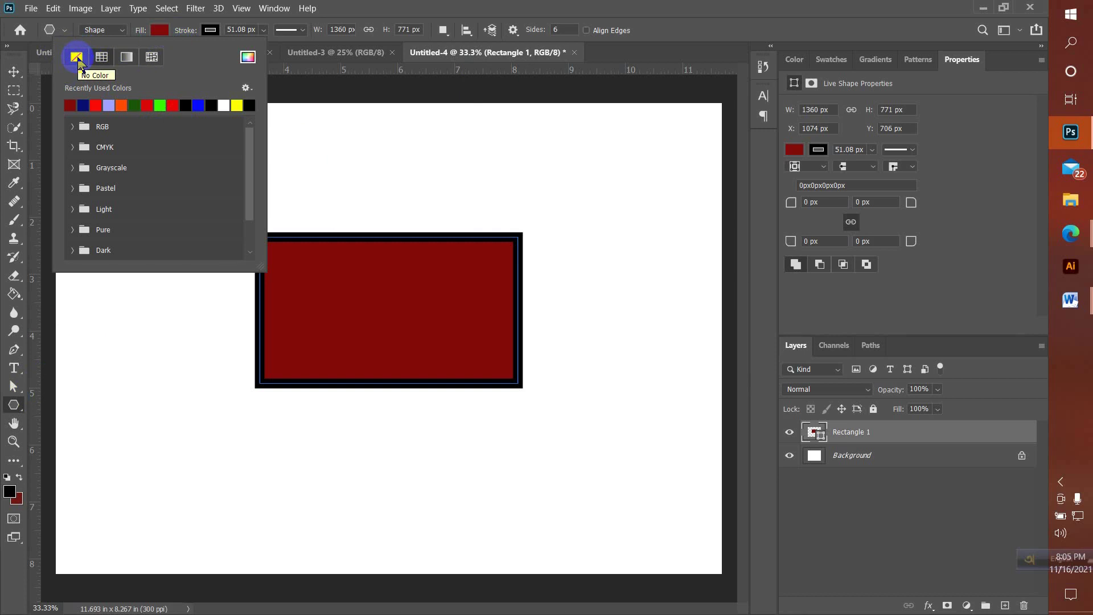
Try the rectangle with no fill color and restore its solid dark red fill.
{"action": "left_click", "coordinate": [77, 57]}
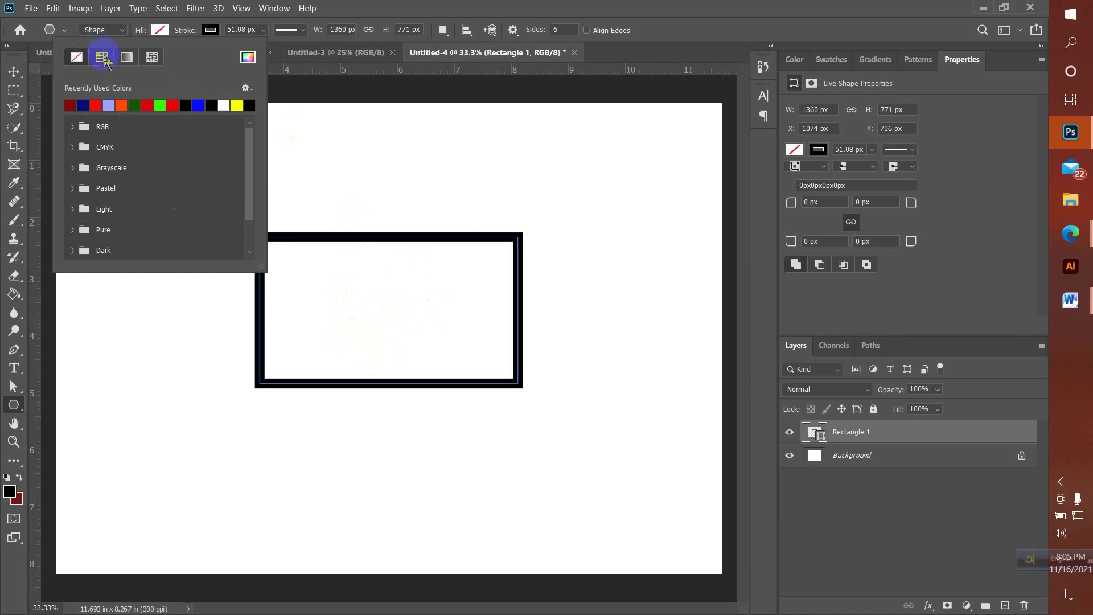
{"action": "left_click", "coordinate": [78, 57]}
{"action": "left_click", "coordinate": [102, 57]}
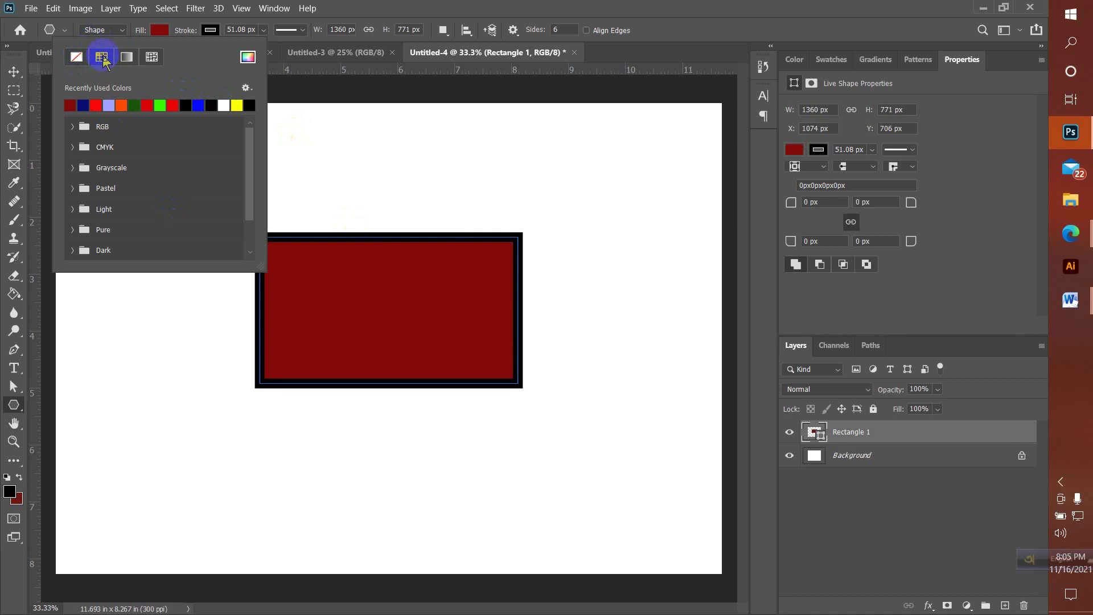
Try green, red, blue, black and white recent swatches as the rectangle's fill, finishing with yellow.
{"action": "left_click", "coordinate": [121, 105]}
{"action": "left_click", "coordinate": [133, 106]}
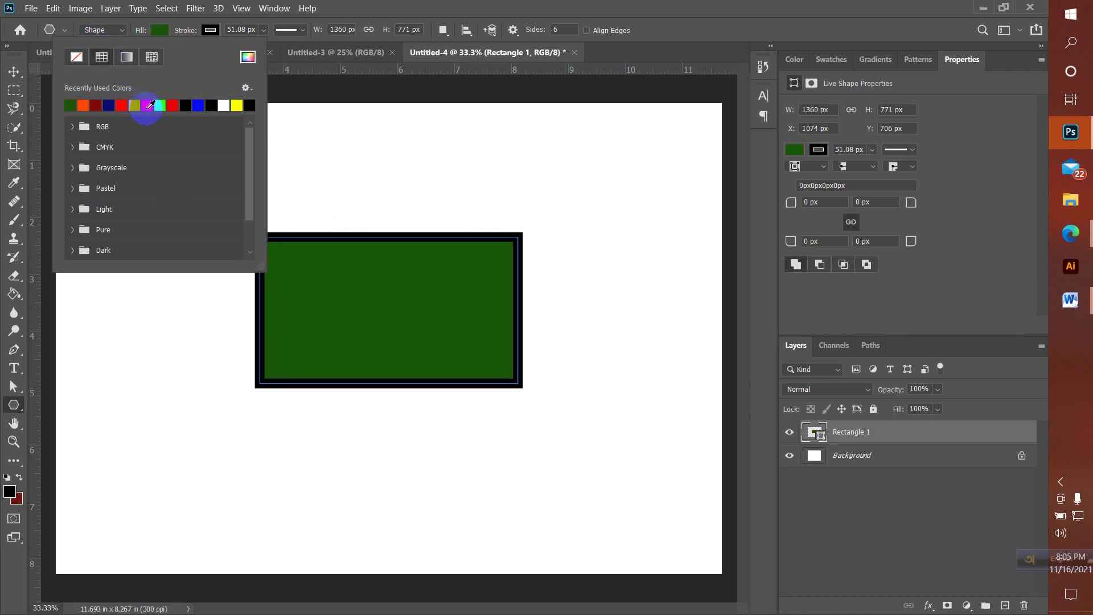
{"action": "left_click", "coordinate": [151, 105]}
{"action": "left_click", "coordinate": [159, 105]}
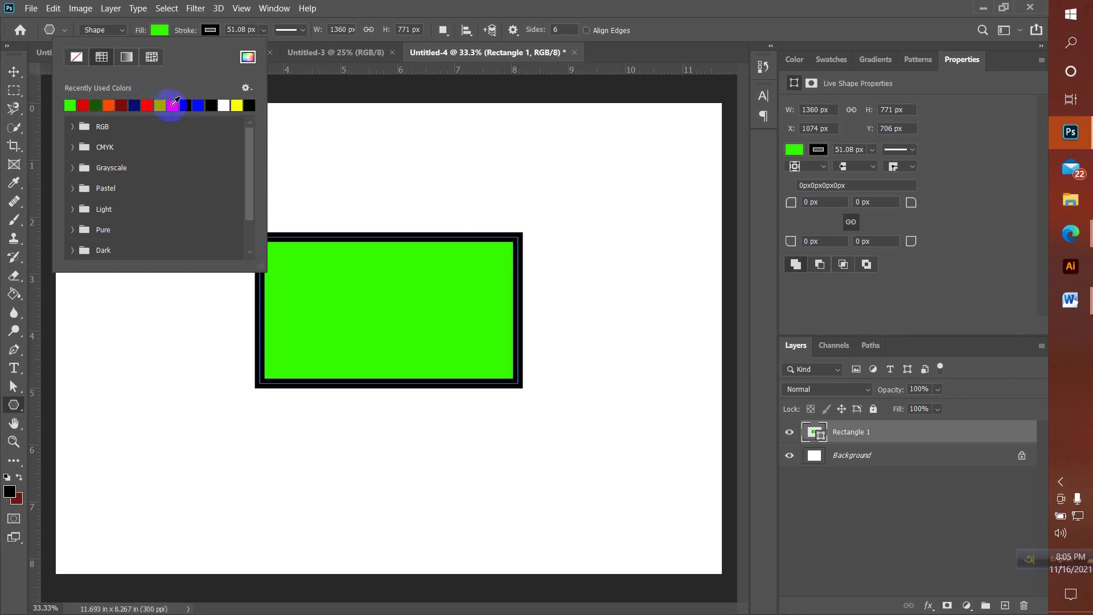
{"action": "left_click", "coordinate": [172, 104]}
{"action": "left_click", "coordinate": [199, 104]}
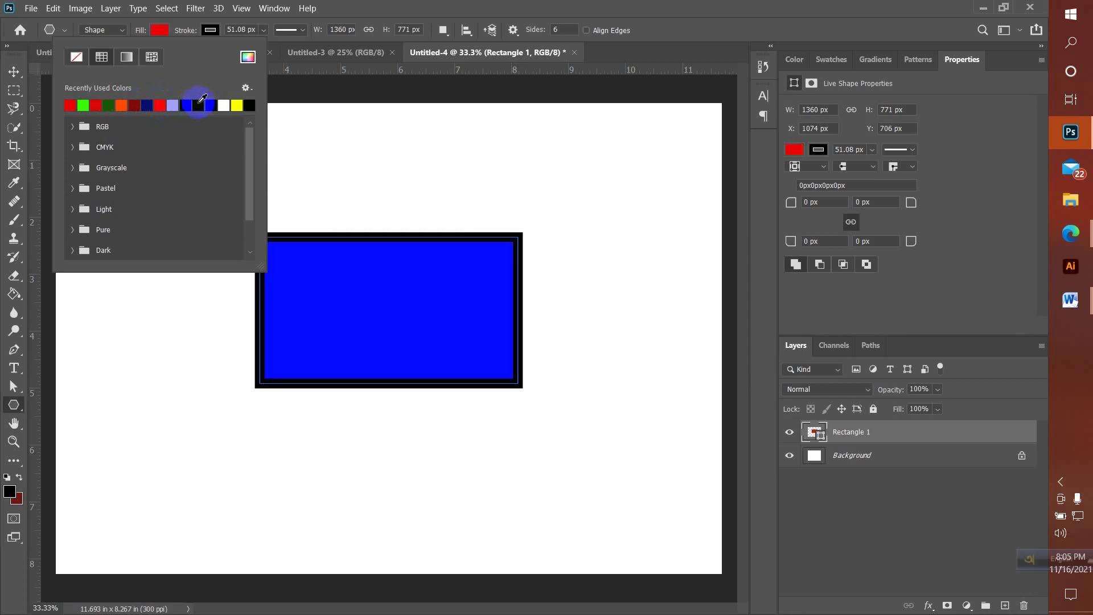
{"action": "left_click", "coordinate": [215, 105]}
{"action": "left_click", "coordinate": [224, 106]}
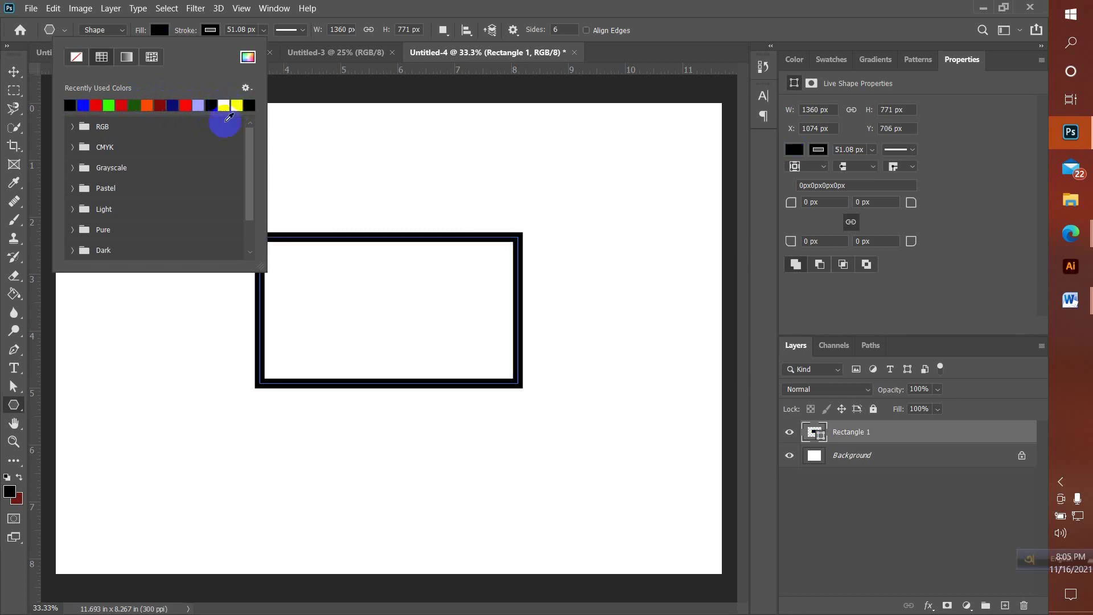
{"action": "left_click", "coordinate": [243, 104]}
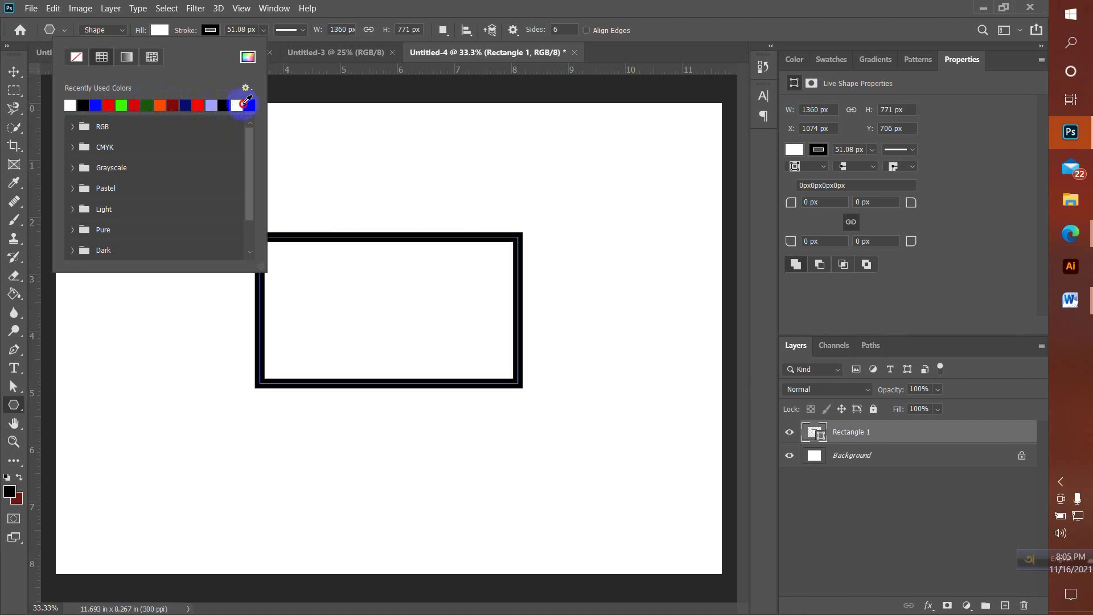
{"action": "left_click", "coordinate": [246, 105]}
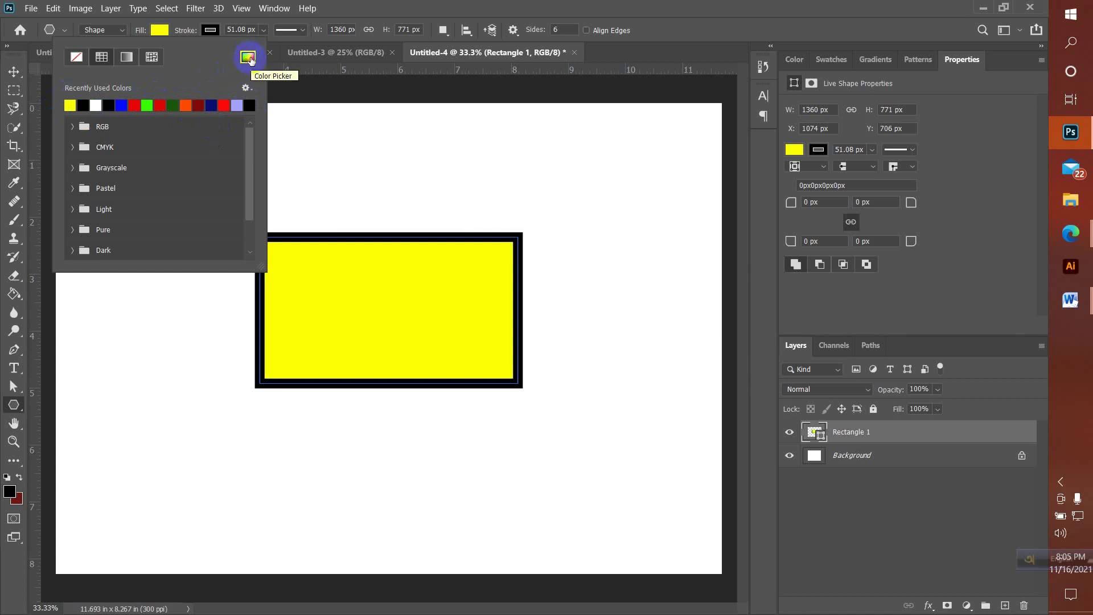
Use the Color Picker to try green and orange hues for the rectangle's fill, and apply magenta.
{"action": "left_click", "coordinate": [248, 57]}
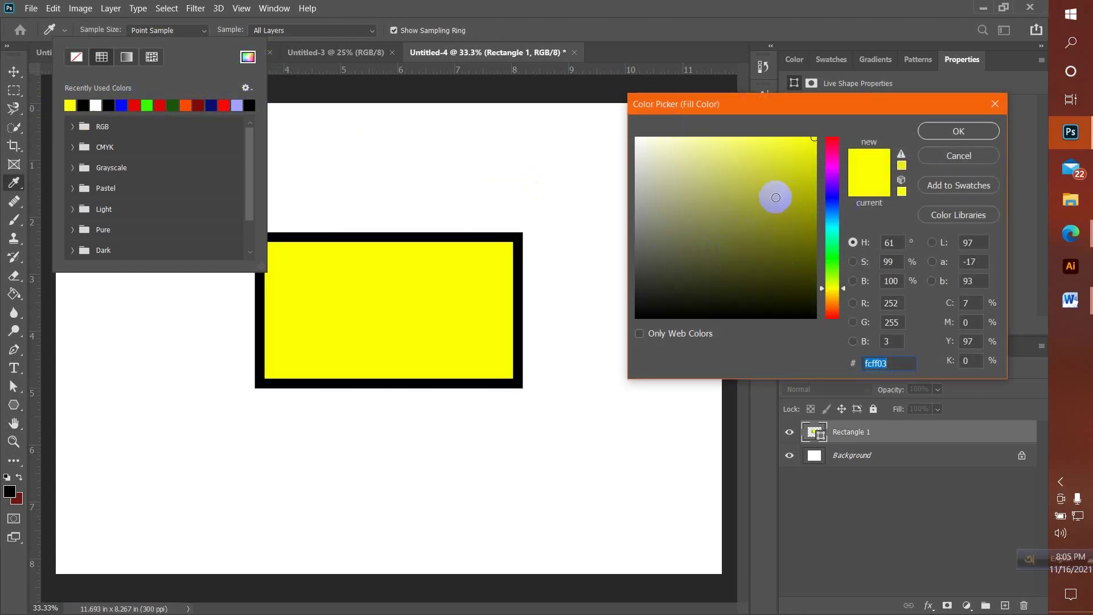
{"action": "left_click_drag", "start_coordinate": [832, 147], "coordinate": [832, 257]}
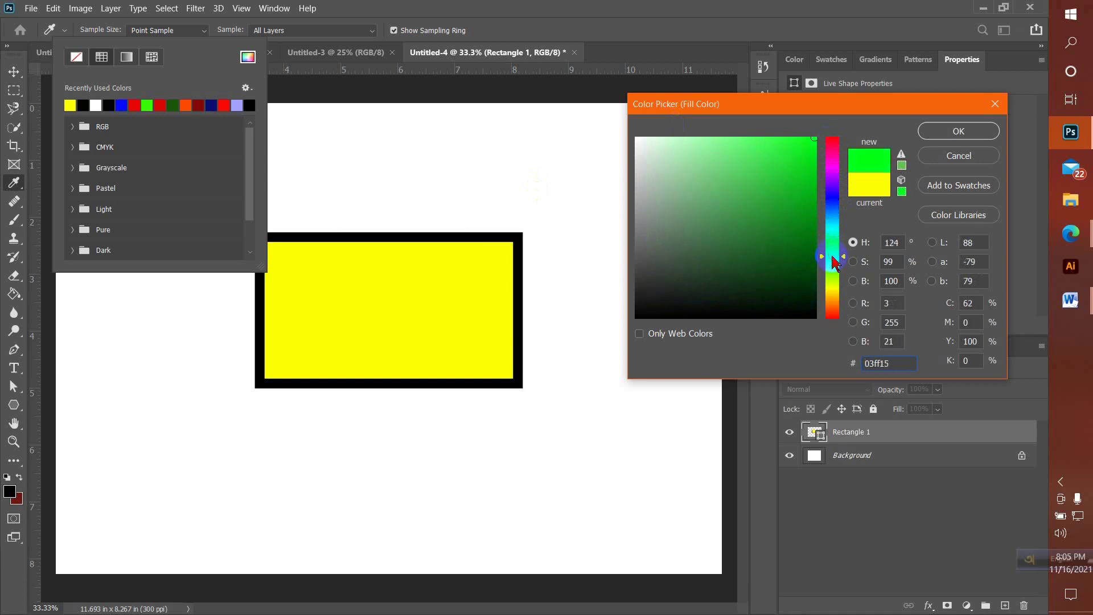
{"action": "left_click_drag", "start_coordinate": [833, 263], "coordinate": [832, 284]}
{"action": "left_click", "coordinate": [833, 306]}
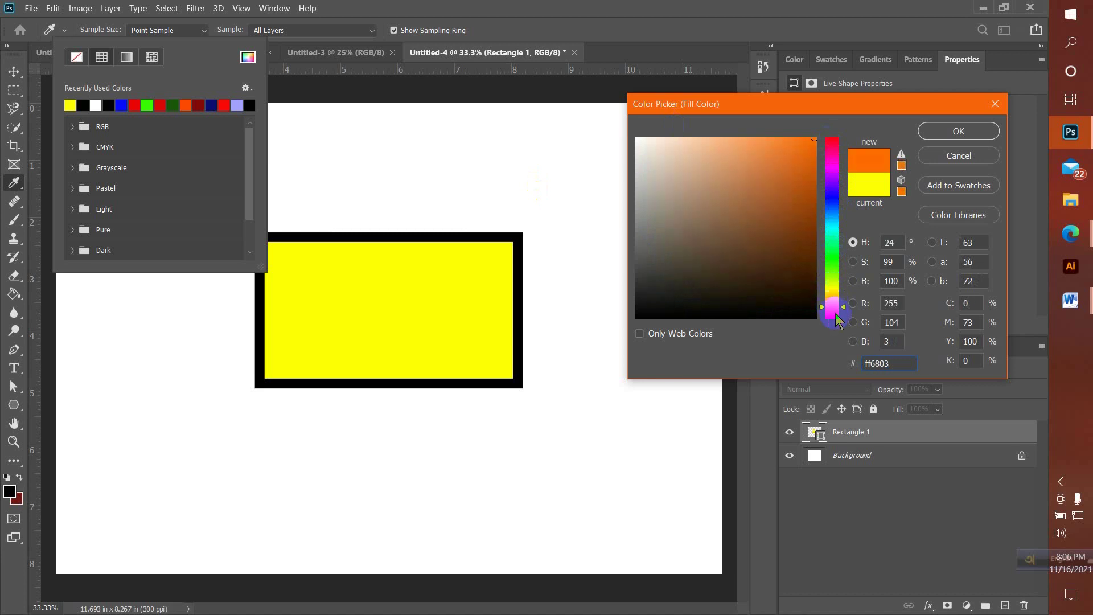
{"action": "mouse_move", "coordinate": [811, 142]}
{"action": "left_mouse_down"}
{"action": "mouse_move", "coordinate": [746, 139]}
{"action": "mouse_move", "coordinate": [780, 138]}
{"action": "mouse_move", "coordinate": [793, 209]}
{"action": "mouse_move", "coordinate": [793, 156]}
{"action": "mouse_move", "coordinate": [749, 185]}
{"action": "mouse_move", "coordinate": [759, 156]}
{"action": "mouse_move", "coordinate": [702, 157]}
{"action": "mouse_move", "coordinate": [787, 151]}
{"action": "mouse_move", "coordinate": [830, 170]}
{"action": "mouse_move", "coordinate": [805, 142]}
{"action": "mouse_move", "coordinate": [817, 134]}
{"action": "mouse_move", "coordinate": [808, 219]}
{"action": "mouse_move", "coordinate": [793, 137]}
{"action": "mouse_move", "coordinate": [713, 141]}
{"action": "mouse_move", "coordinate": [797, 183]}
{"action": "mouse_move", "coordinate": [776, 176]}
{"action": "mouse_move", "coordinate": [816, 137]}
{"action": "left_mouse_up"}
{"action": "left_click", "coordinate": [830, 165]}
{"action": "left_click", "coordinate": [957, 131]}
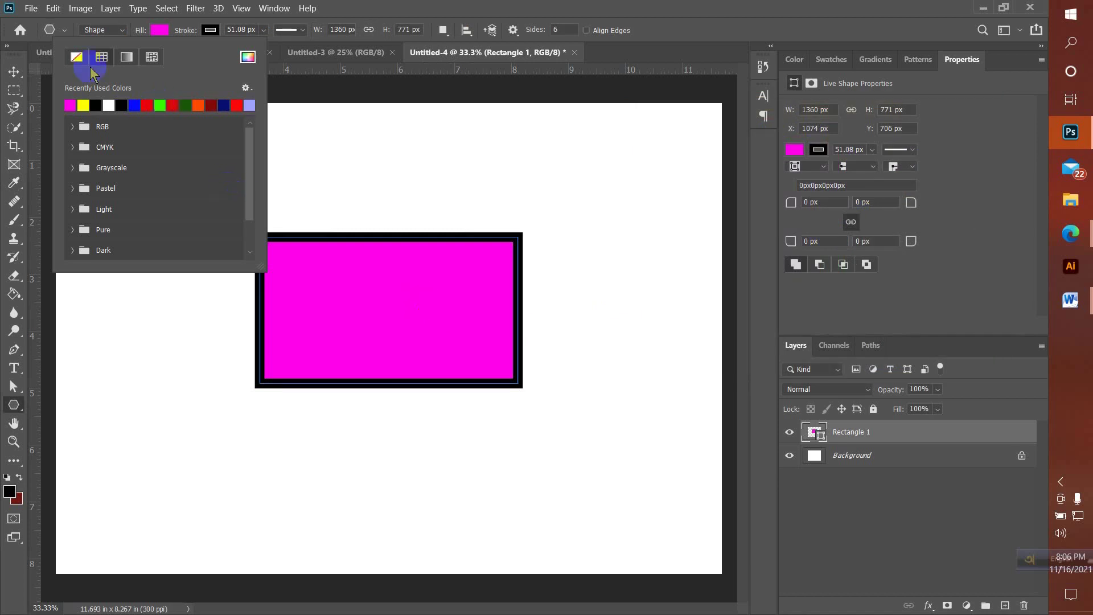
Switch the rectangle's fill to a gradient and apply the black-to-dark-red gradient preset.
{"action": "left_click", "coordinate": [162, 29]}
{"action": "left_click", "coordinate": [162, 28]}
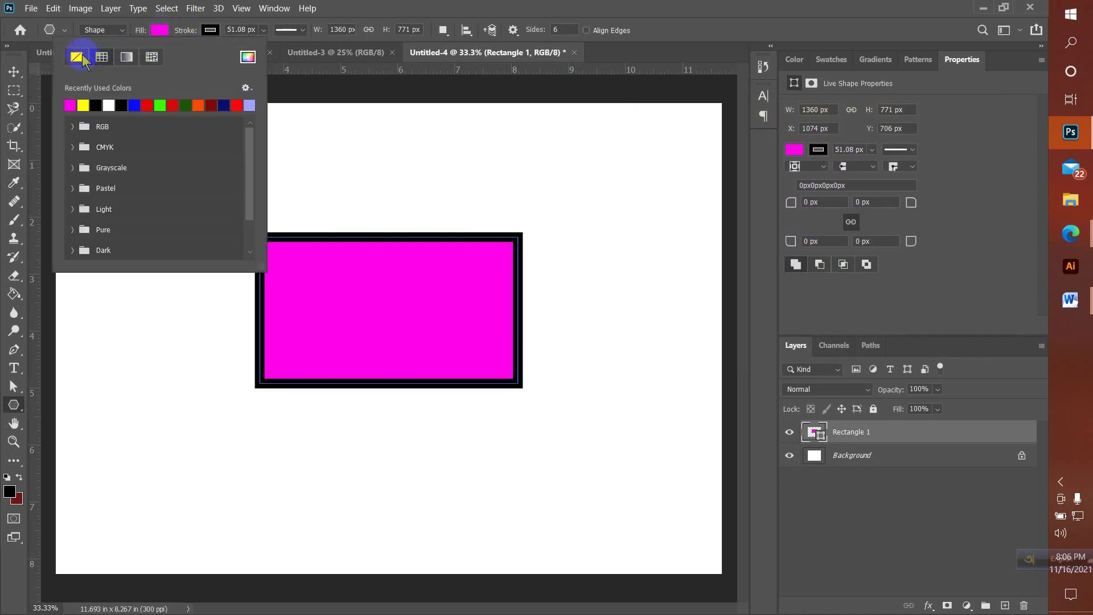
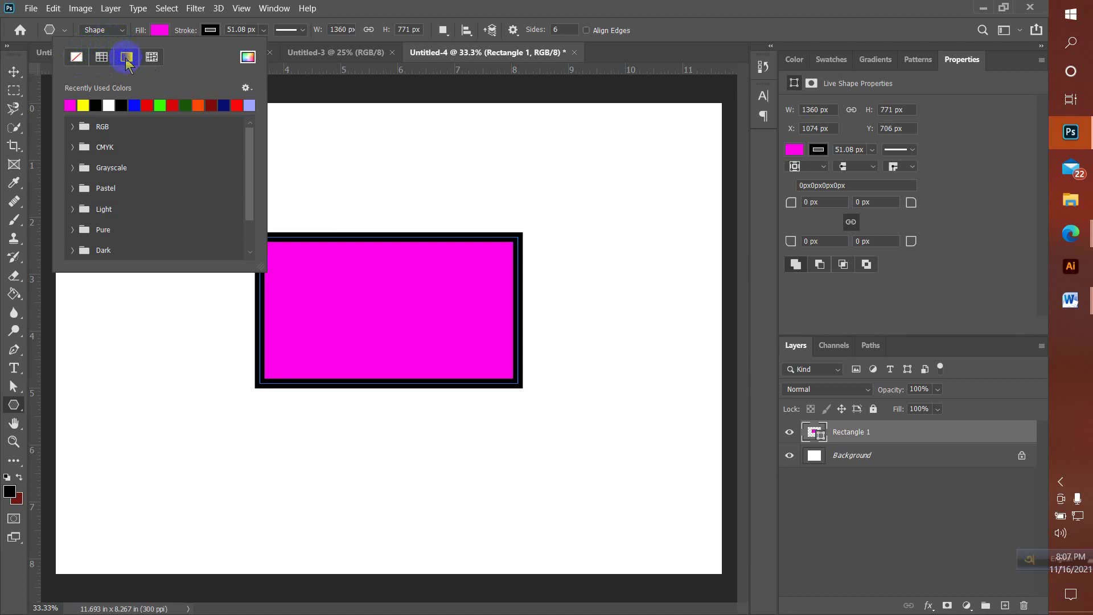
{"action": "left_click", "coordinate": [126, 59]}
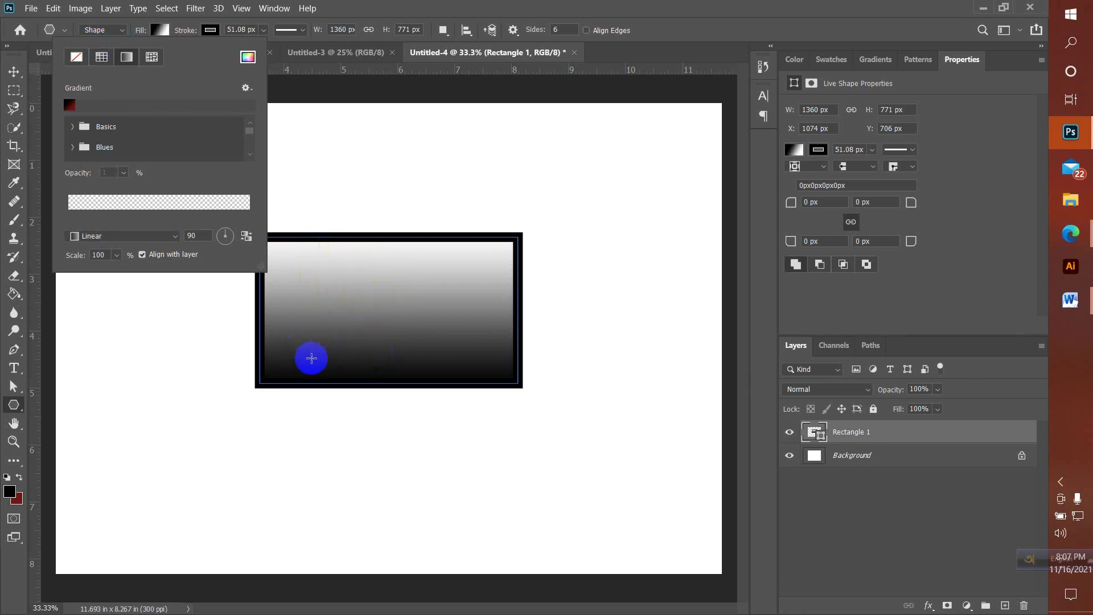
{"action": "left_click", "coordinate": [69, 105]}
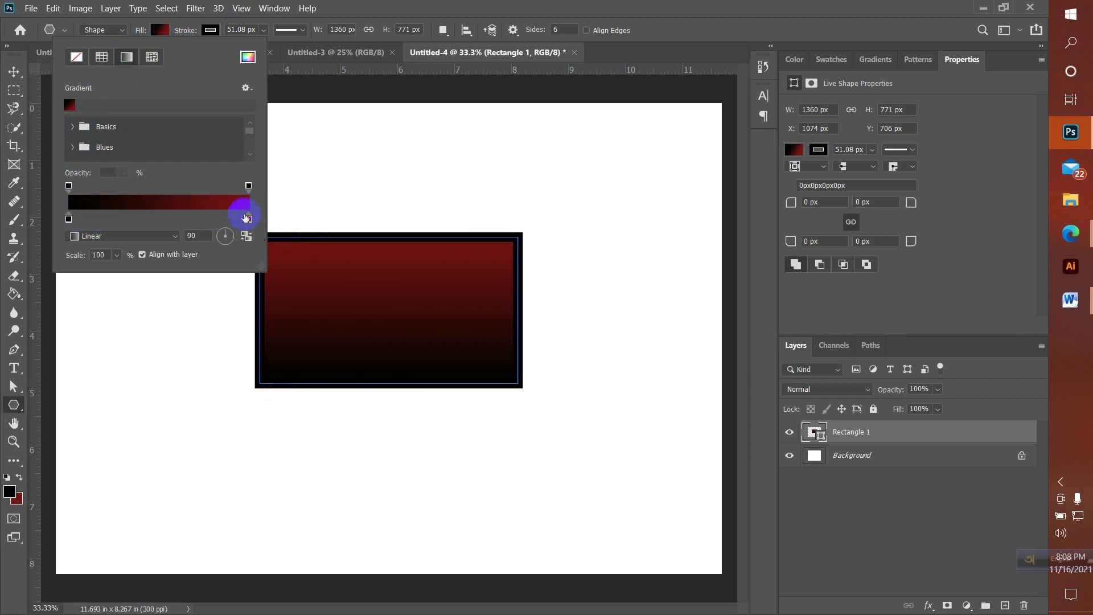
Change the gradient's black start color stop to bright green 39f805.
{"action": "left_click", "coordinate": [68, 220]}
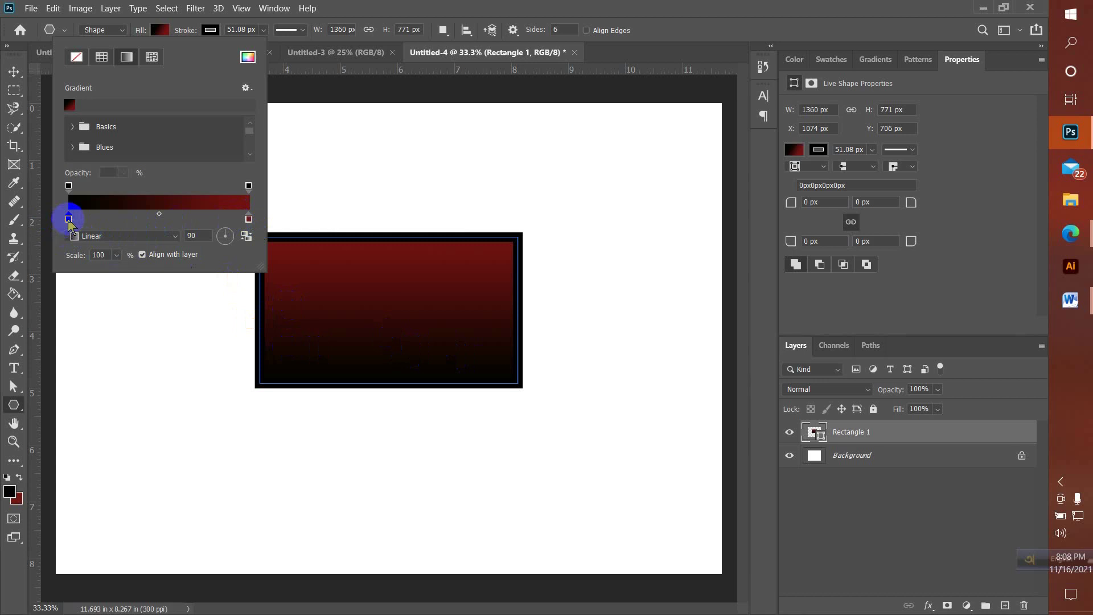
{"action": "double_click", "coordinate": [68, 219]}
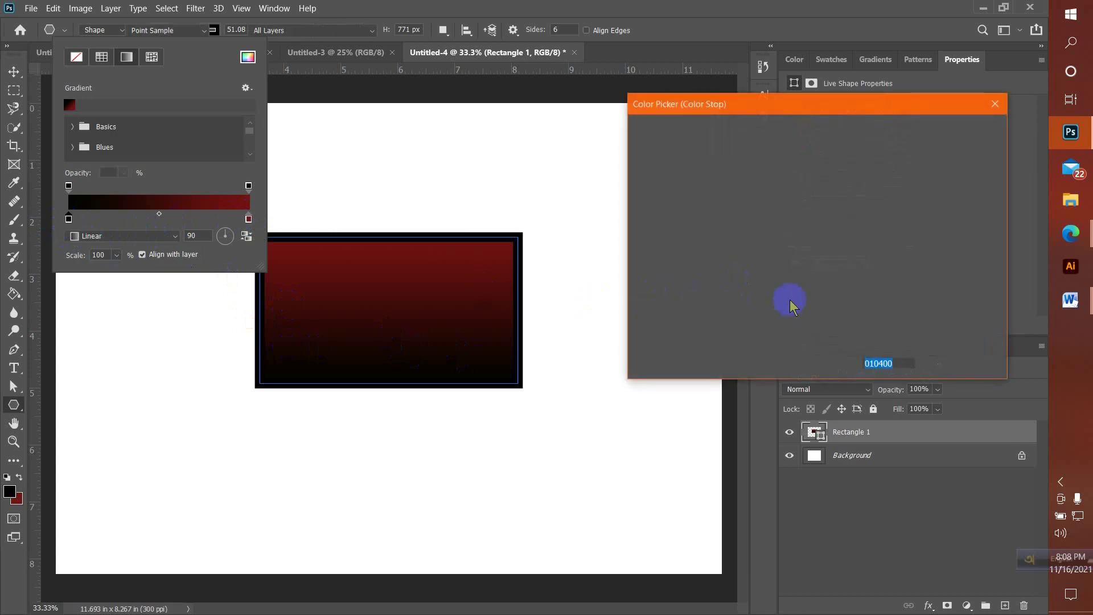
{"action": "left_click", "coordinate": [805, 188]}
{"action": "left_click_drag", "start_coordinate": [804, 188], "coordinate": [815, 138]}
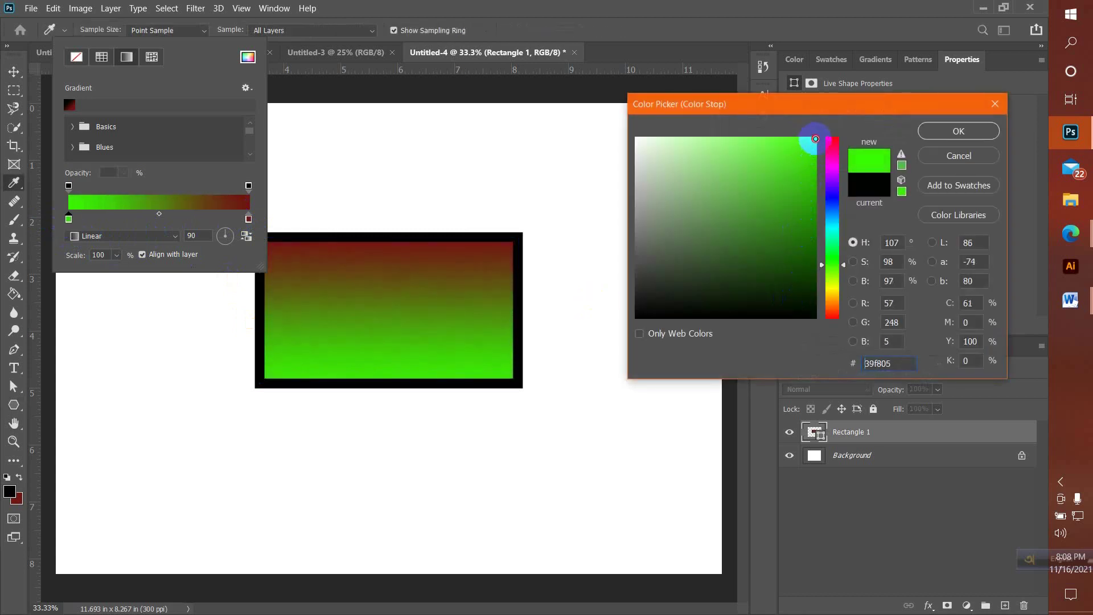
{"action": "left_click", "coordinate": [937, 131]}
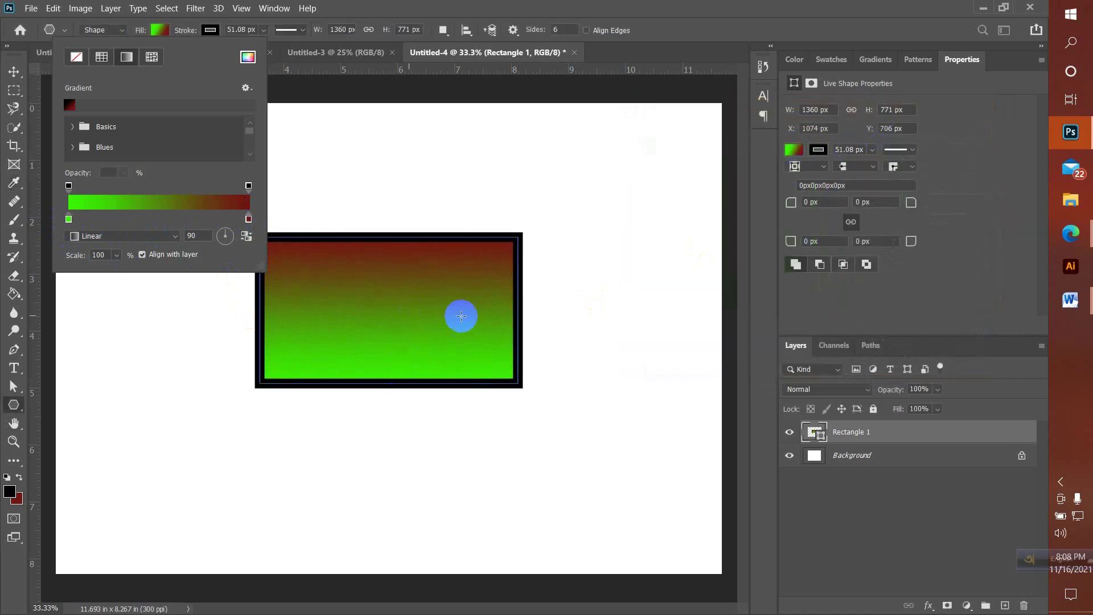
Change the gradient's dark red end color stop to cyan 05eef7.
{"action": "double_click", "coordinate": [248, 218]}
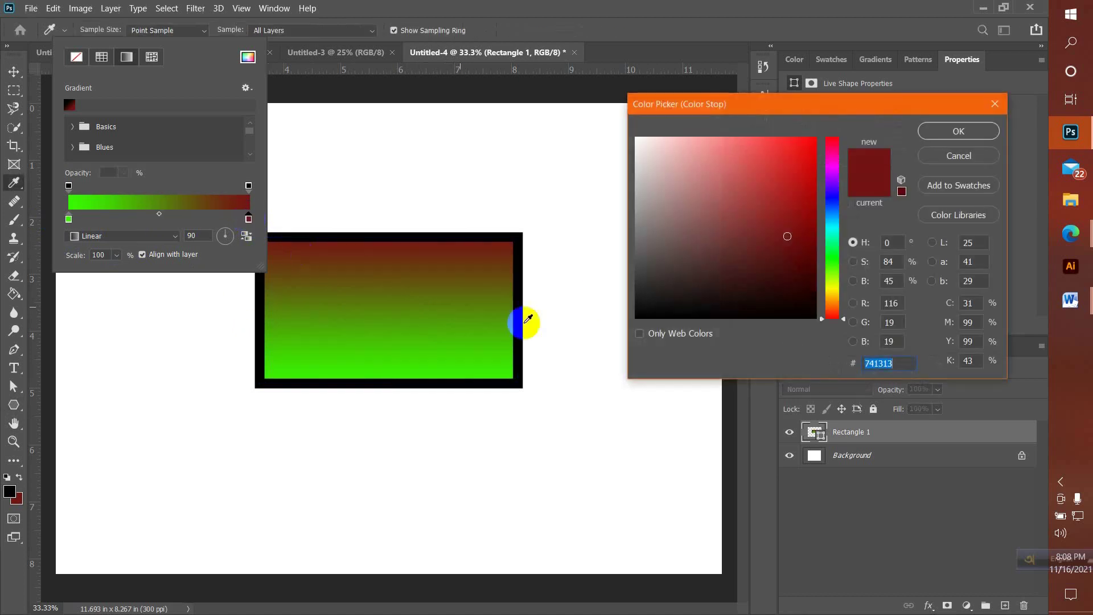
{"action": "left_click", "coordinate": [832, 227]}
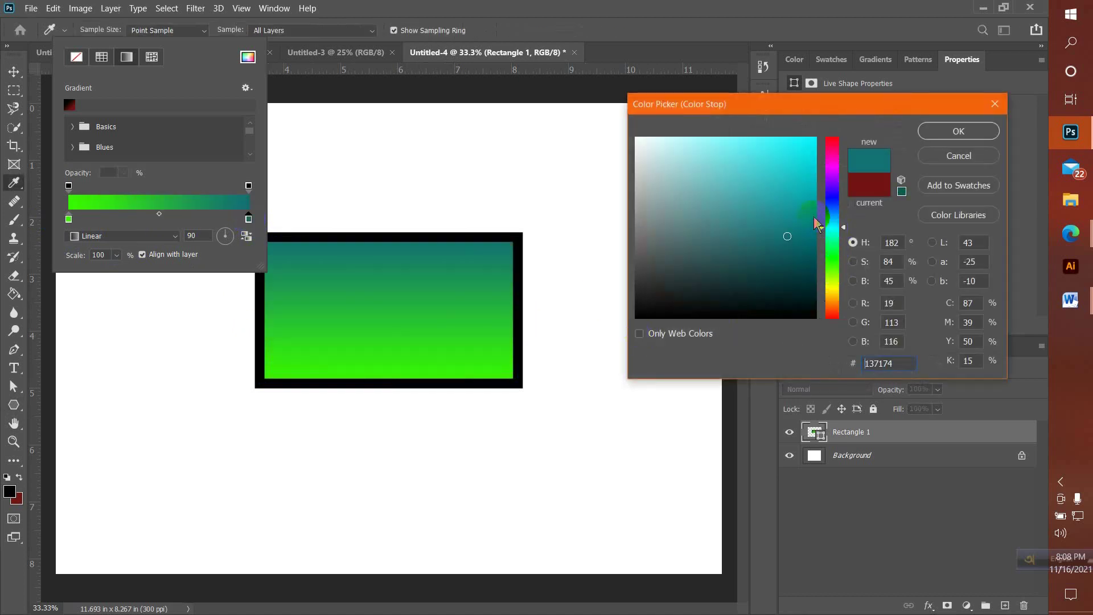
{"action": "left_click", "coordinate": [811, 154]}
{"action": "left_click_drag", "start_coordinate": [811, 154], "coordinate": [813, 143]}
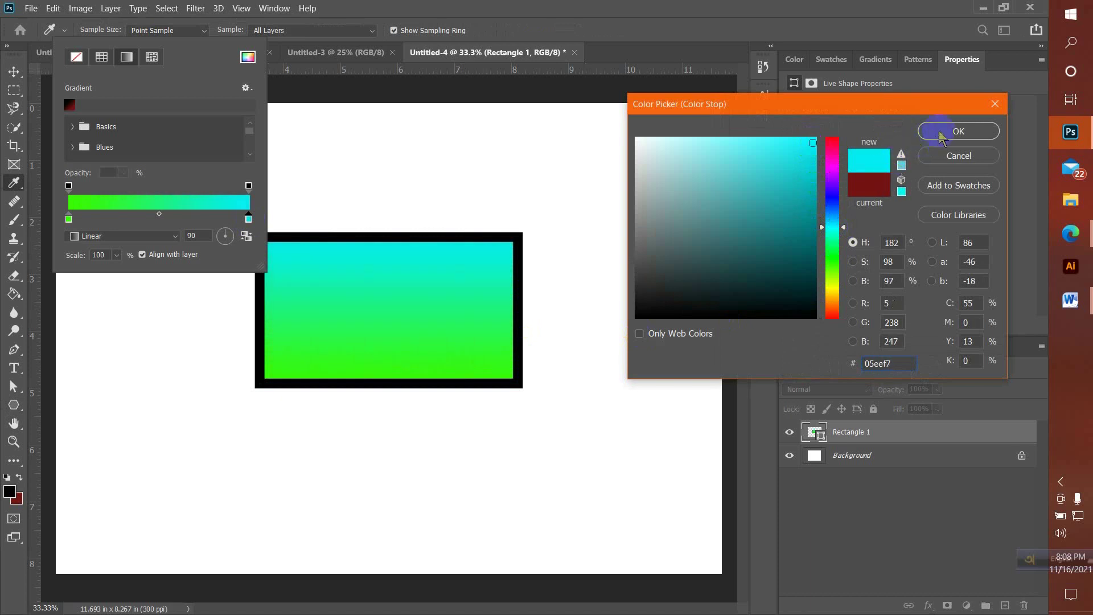
{"action": "key", "text": "Return"}
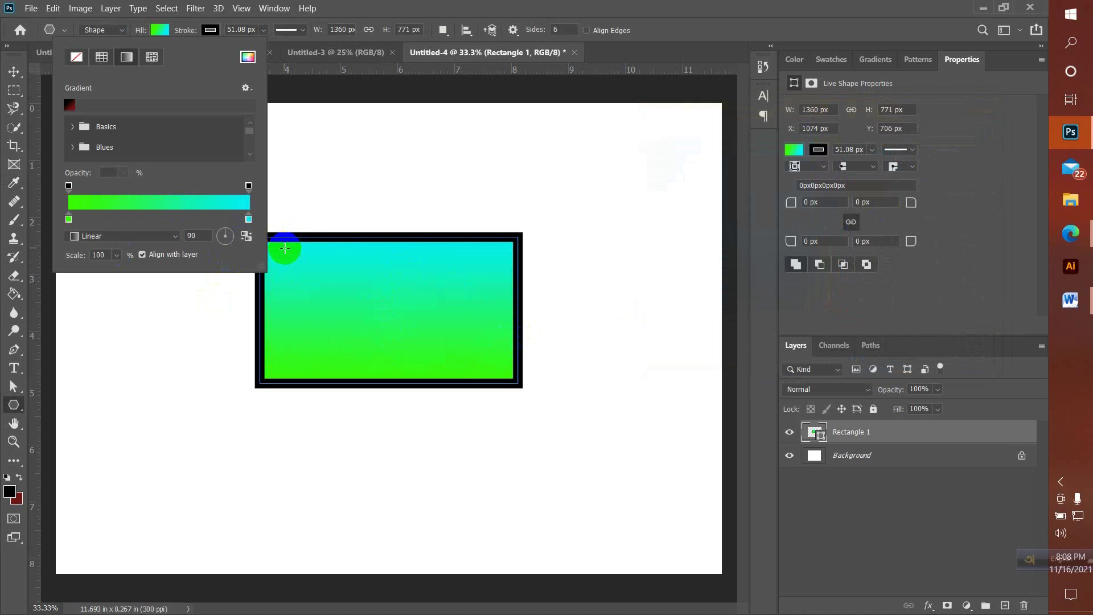
Replace the rectangle's gradient with a solid yellow fill from the recently used colors.
{"action": "left_click", "coordinate": [102, 56]}
{"action": "left_click", "coordinate": [108, 105]}
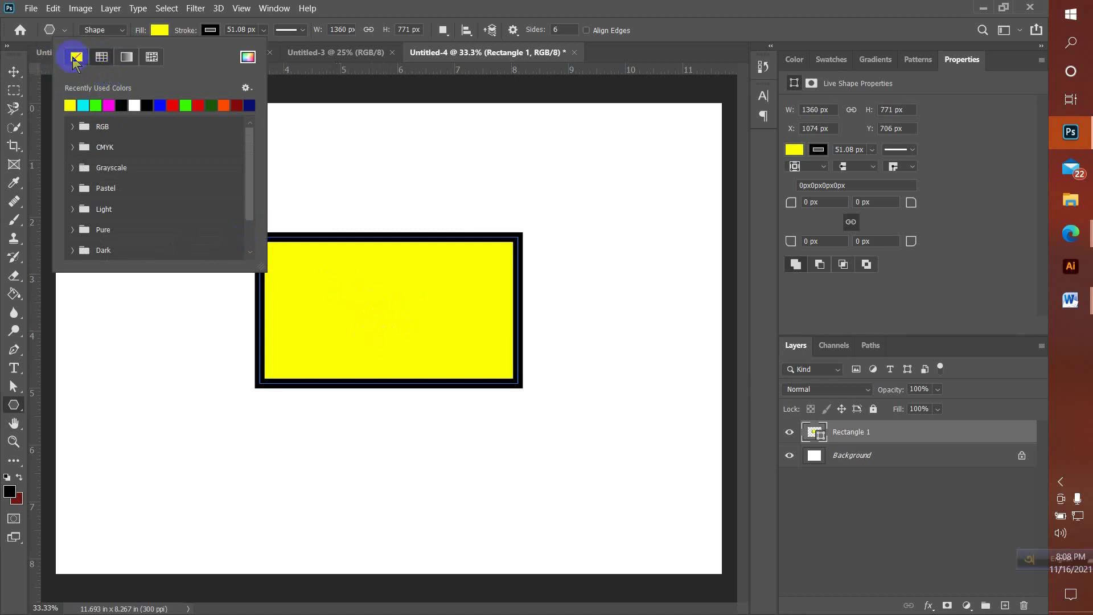
Give the rectangle a gradient fill again and set its start color stop to blue 000cfe.
{"action": "left_click", "coordinate": [127, 58]}
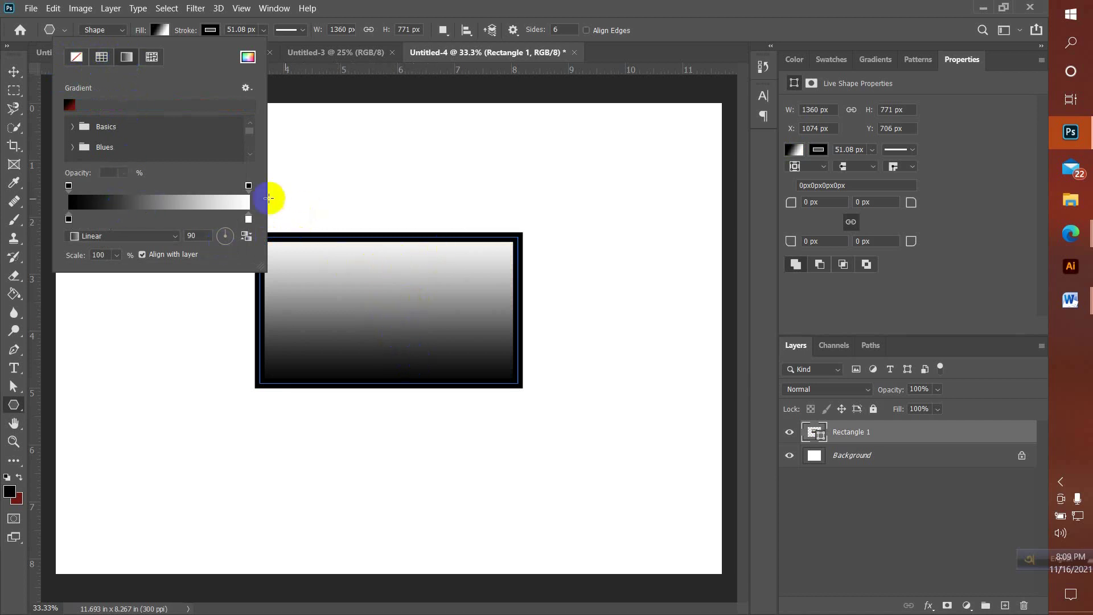
{"action": "left_click", "coordinate": [249, 219]}
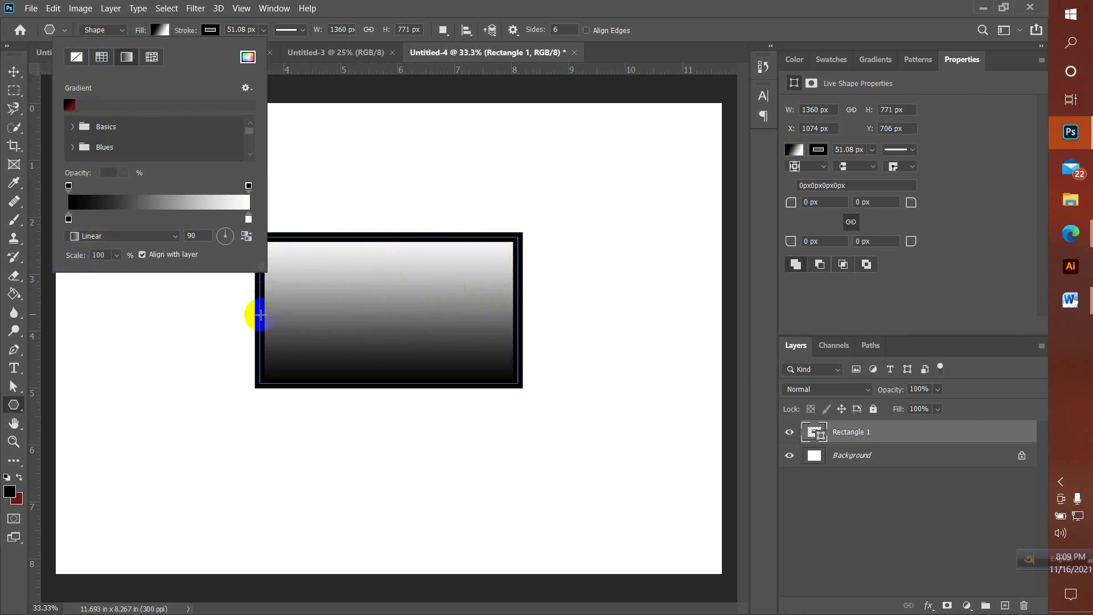
{"action": "left_click", "coordinate": [68, 219]}
{"action": "double_click", "coordinate": [69, 218]}
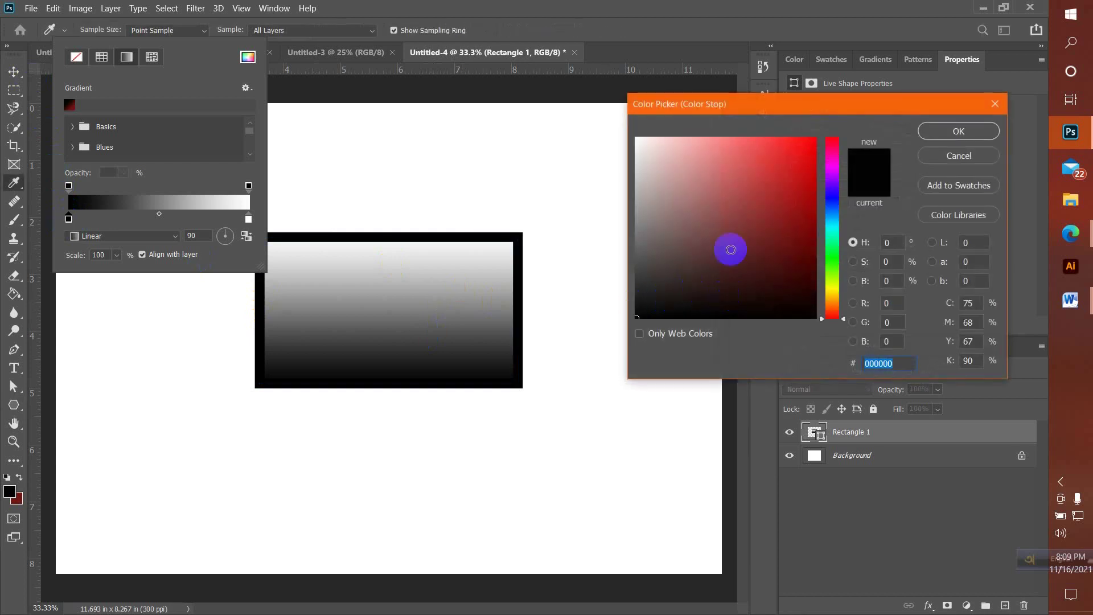
{"action": "mouse_move", "coordinate": [774, 262]}
{"action": "left_mouse_down"}
{"action": "mouse_move", "coordinate": [813, 139]}
{"action": "mouse_move", "coordinate": [832, 149]}
{"action": "mouse_move", "coordinate": [833, 199]}
{"action": "left_mouse_up"}
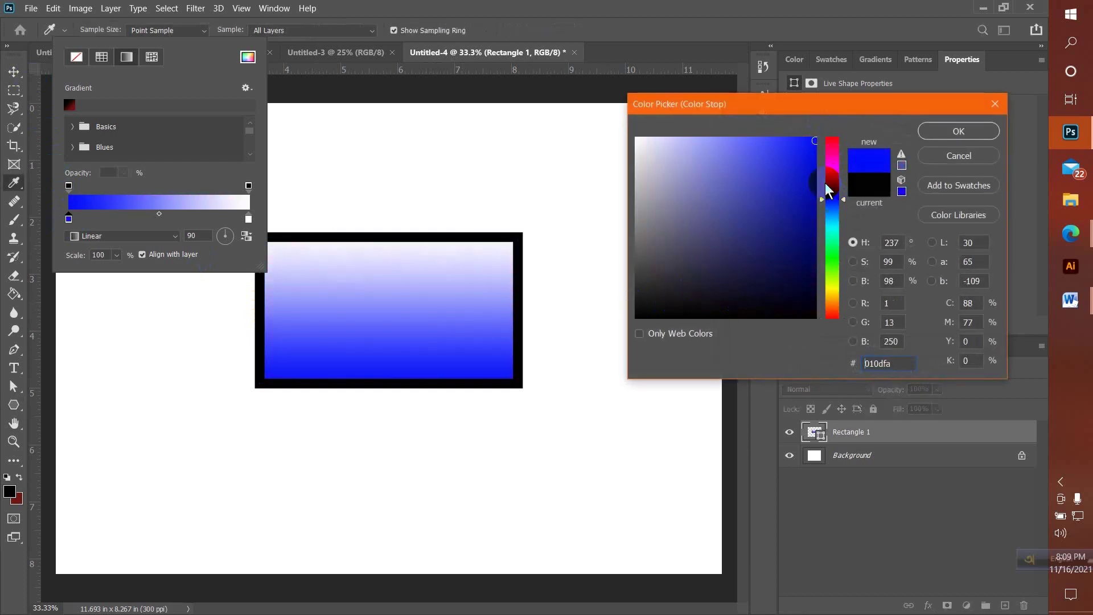
{"action": "left_click", "coordinate": [813, 144]}
{"action": "left_click_drag", "start_coordinate": [813, 144], "coordinate": [816, 137]}
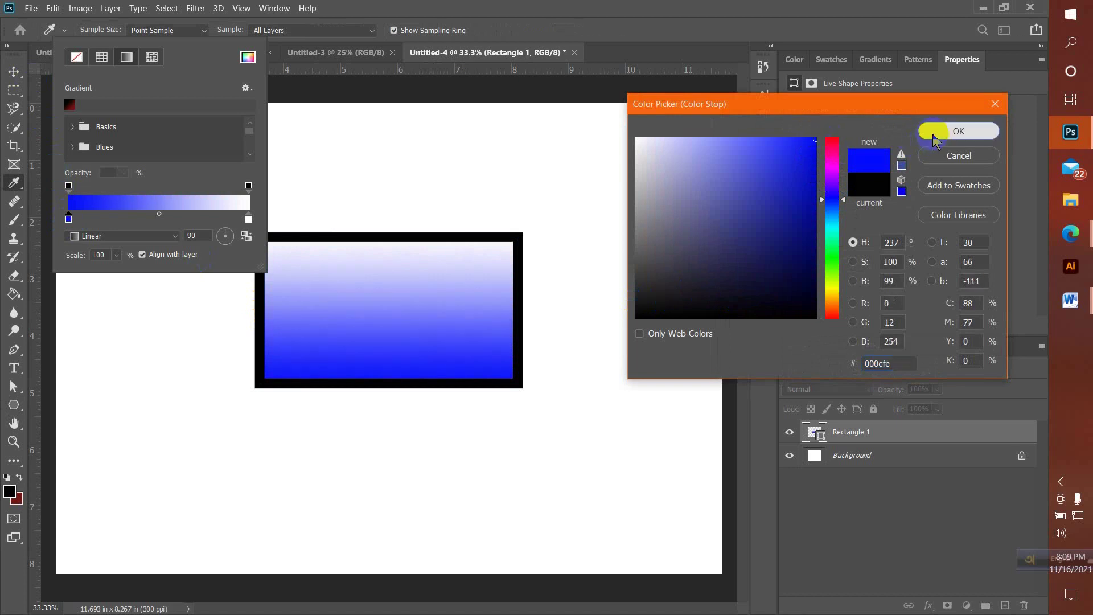
{"action": "left_click", "coordinate": [934, 140]}
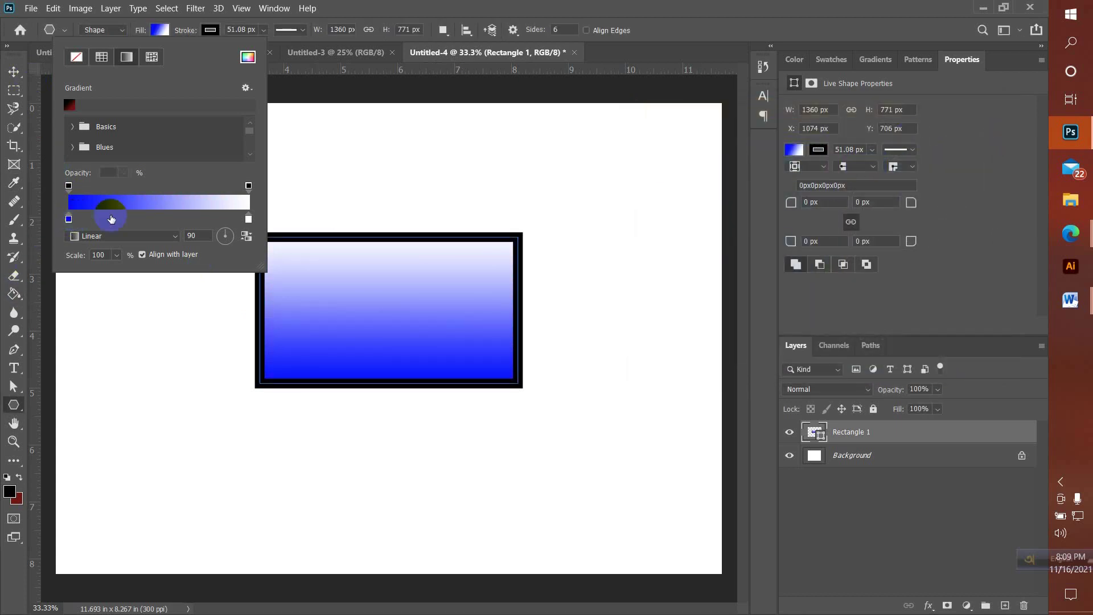
Change the gradient's white end color stop to red f70606.
{"action": "left_click", "coordinate": [250, 208]}
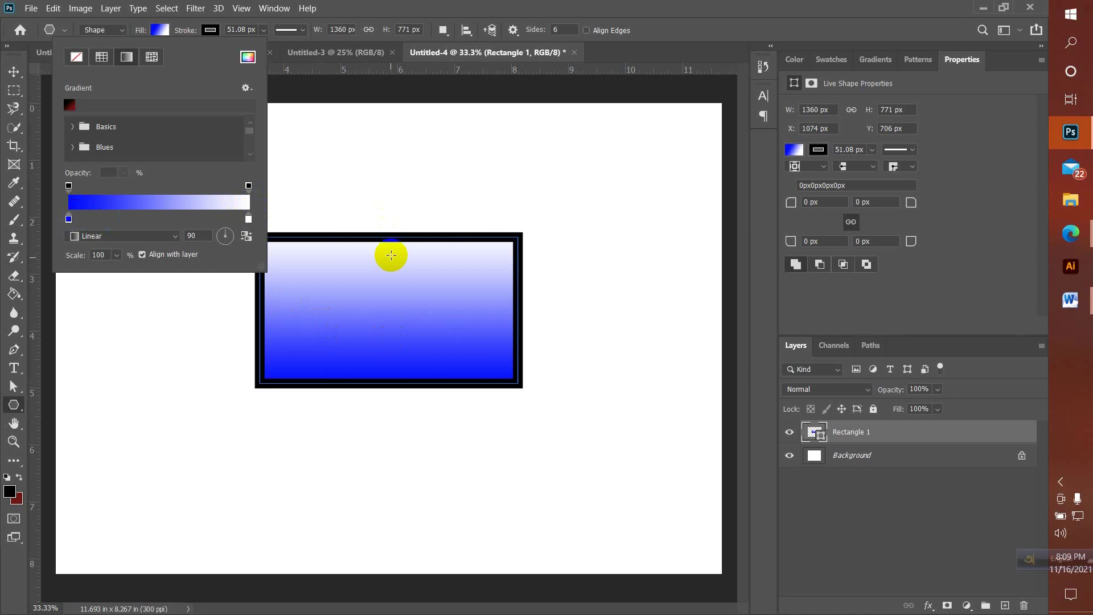
{"action": "double_click", "coordinate": [248, 220]}
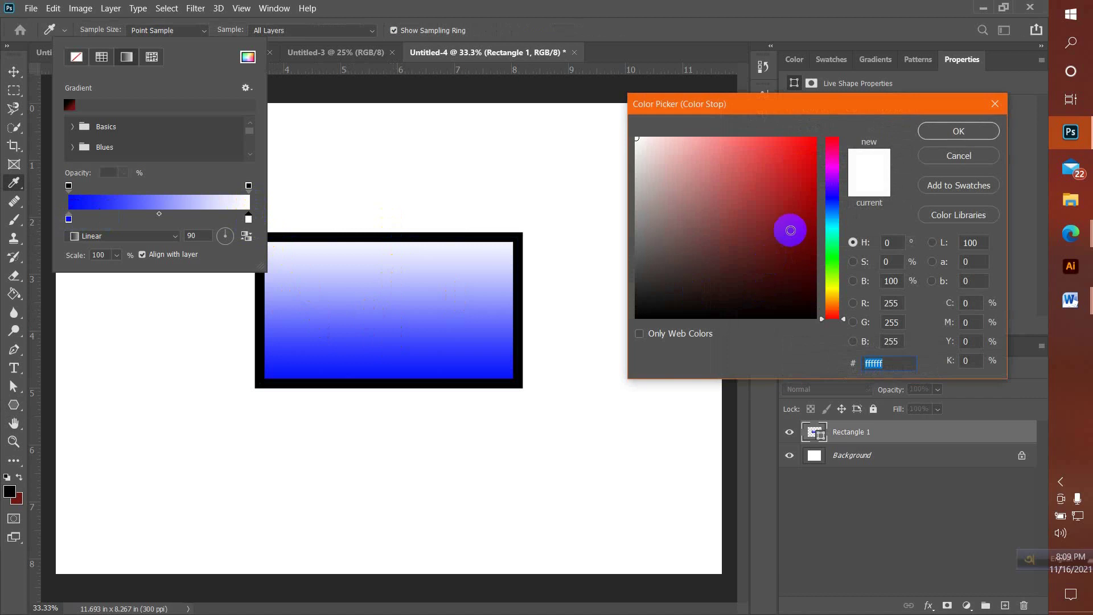
{"action": "left_click_drag", "start_coordinate": [786, 203], "coordinate": [814, 141]}
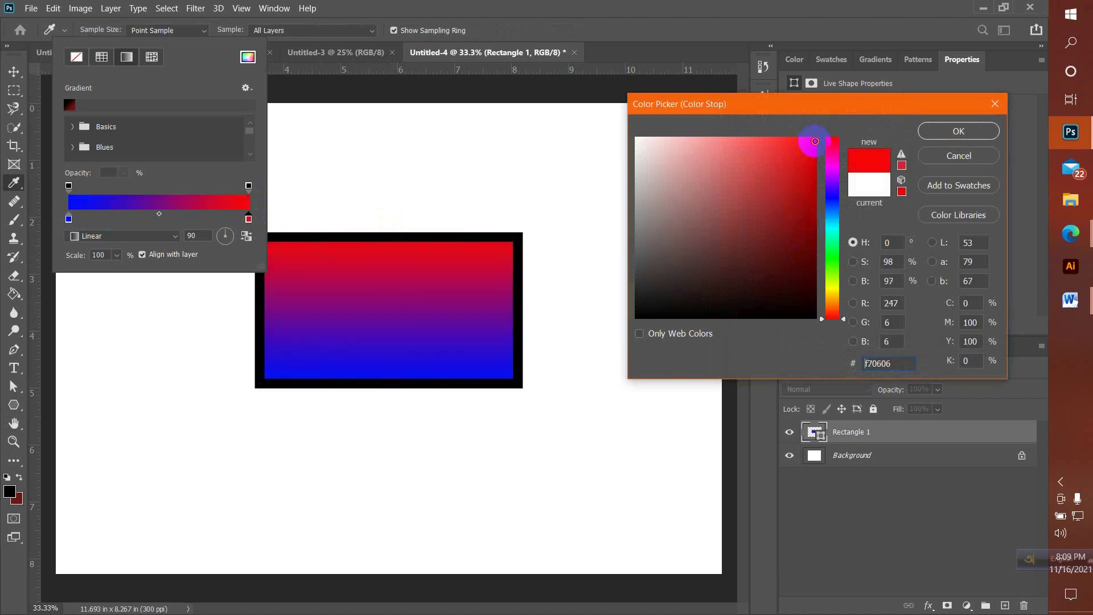
{"action": "left_click", "coordinate": [929, 130]}
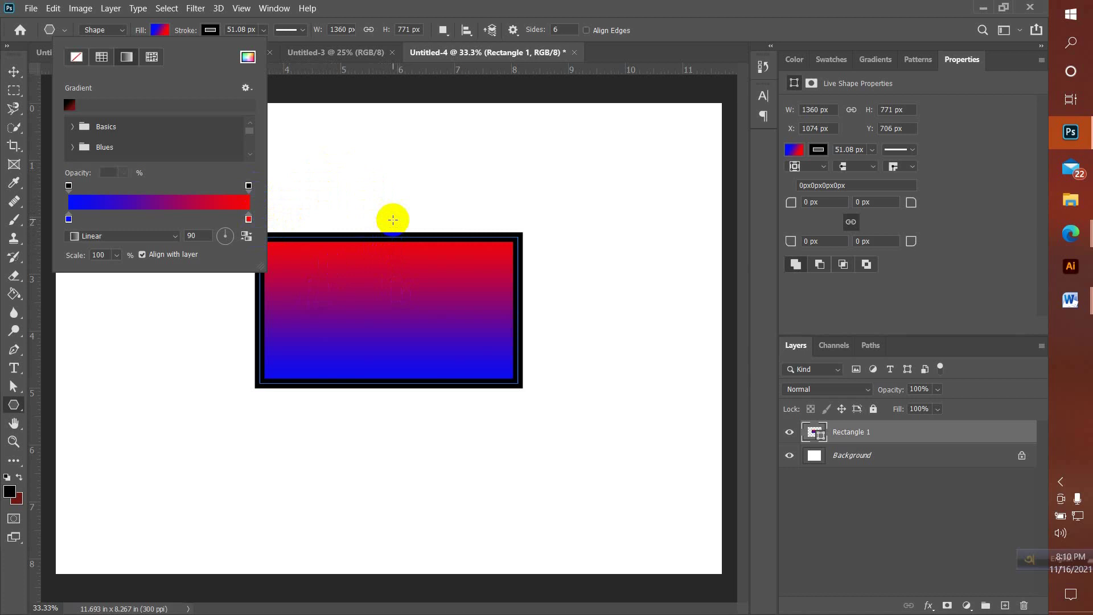
{"action": "key", "text": "]"}
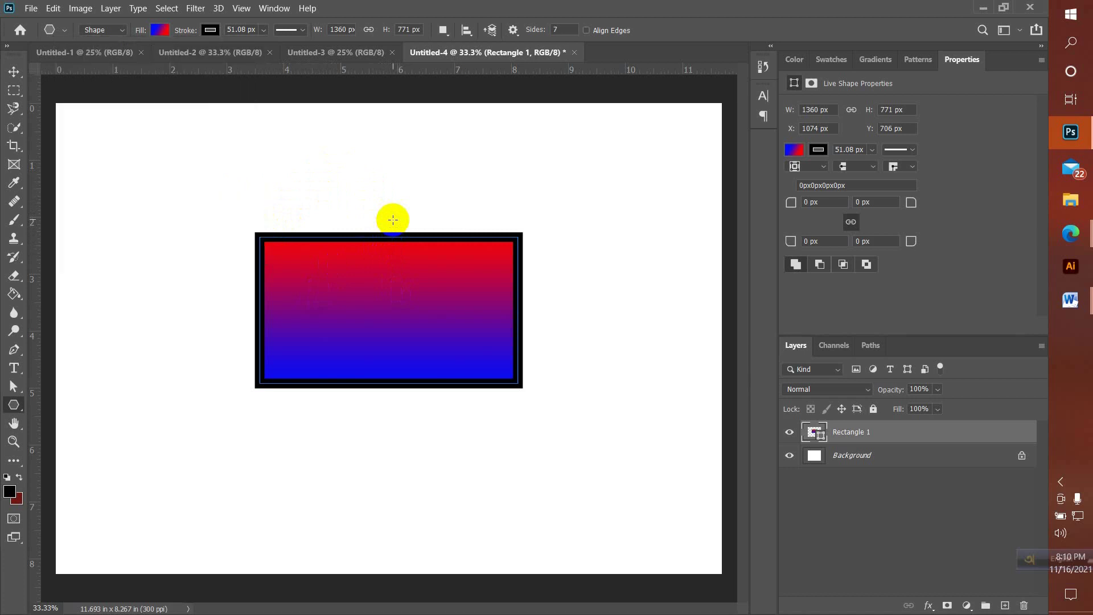
{"action": "left_click", "coordinate": [15, 73]}
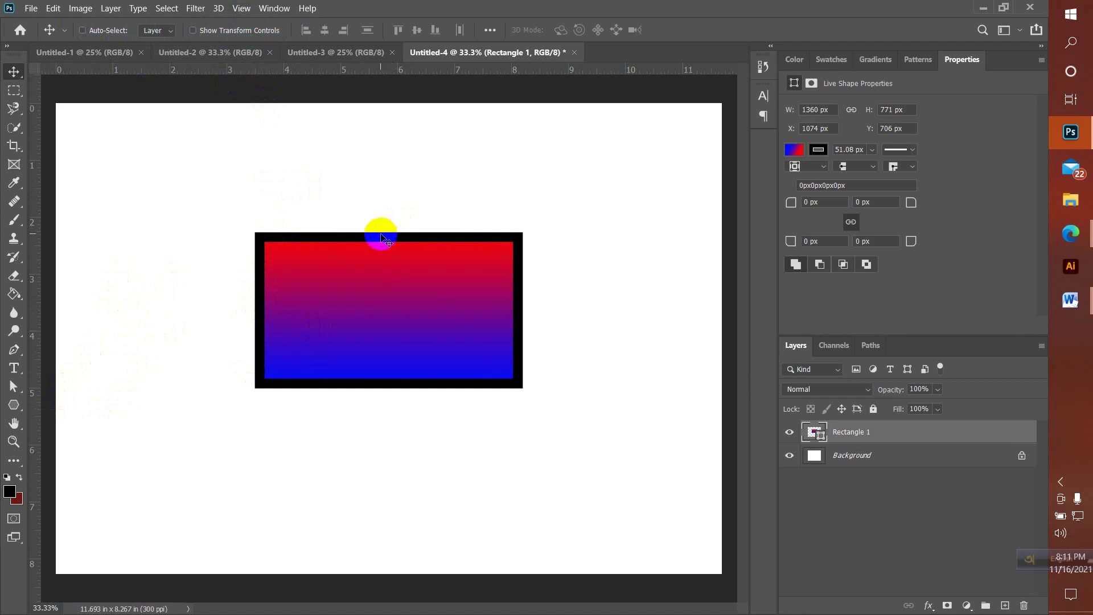
{"action": "left_click", "coordinate": [11, 406]}
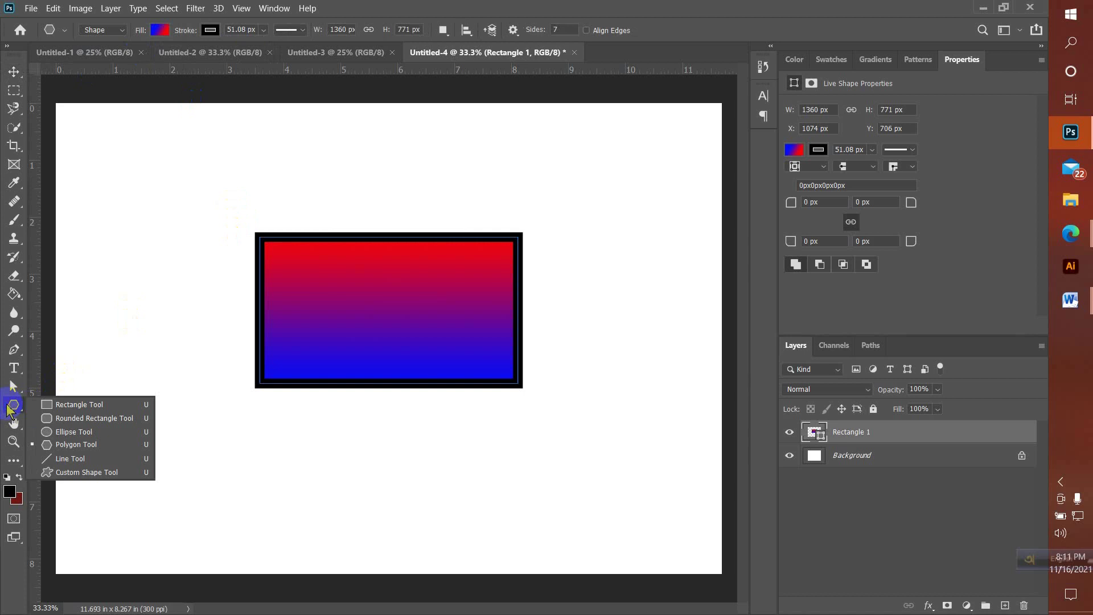
Add a color stop near the middle of the rectangle's blue-to-red fill gradient and set it to magenta e508e5.
{"action": "left_click", "coordinate": [163, 30]}
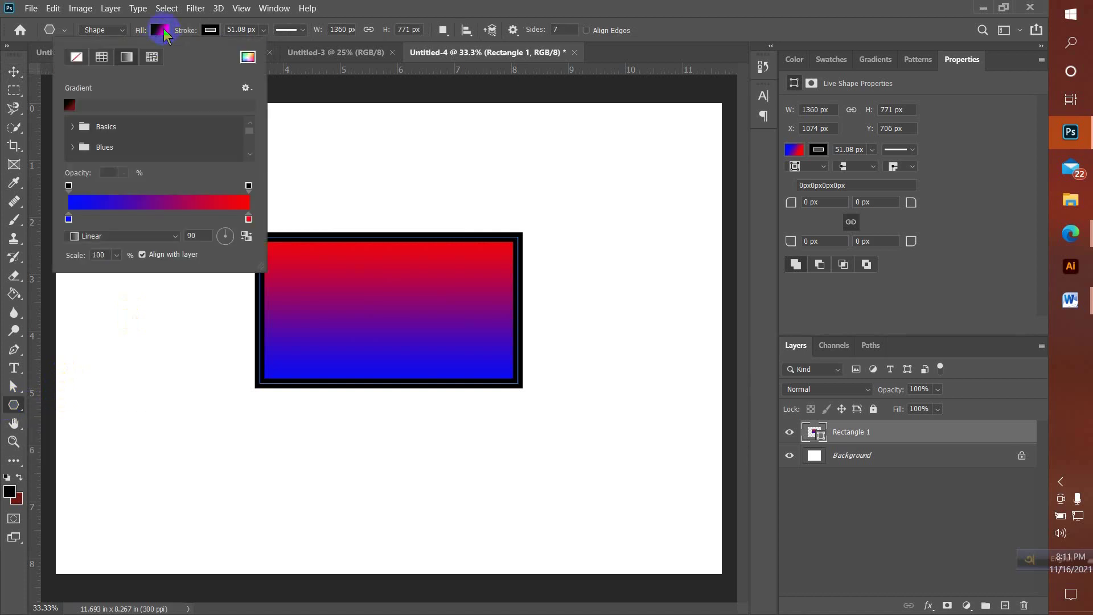
{"action": "left_click", "coordinate": [127, 57]}
{"action": "left_click", "coordinate": [155, 216]}
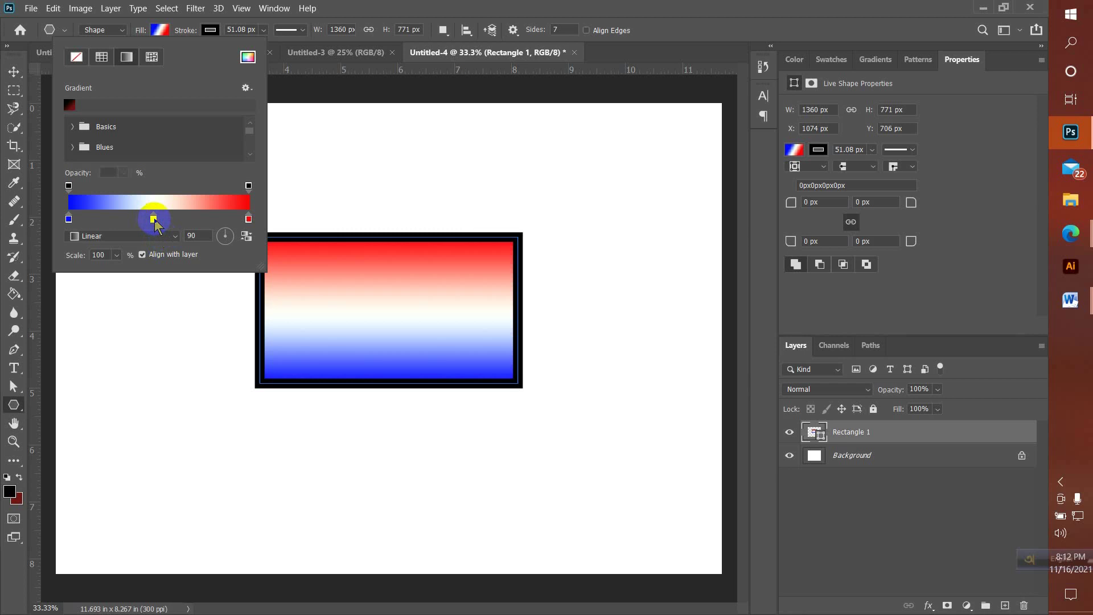
{"action": "double_click", "coordinate": [153, 219]}
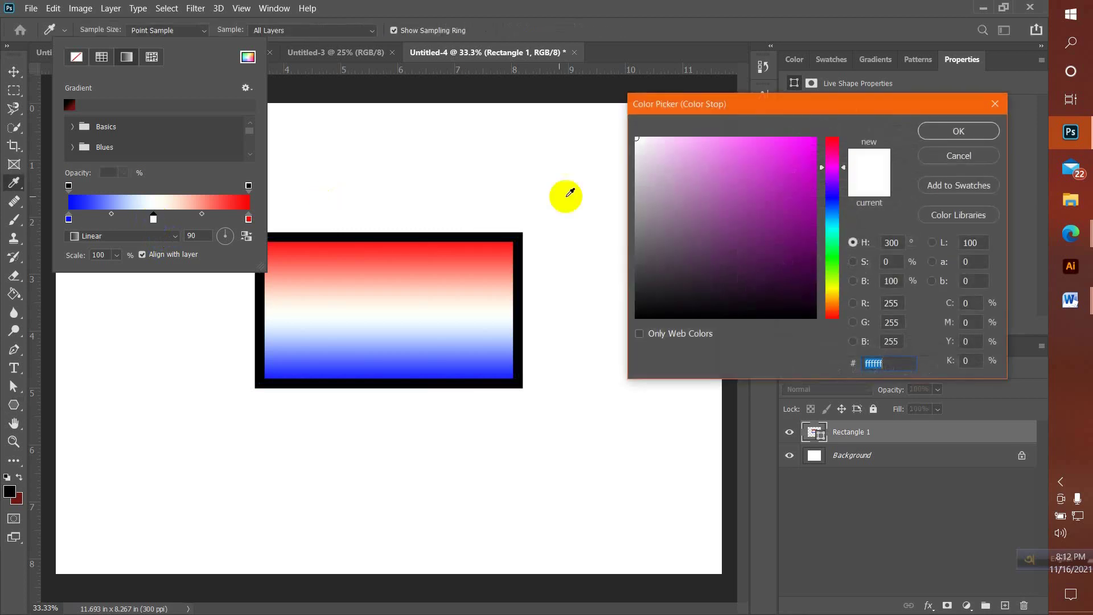
{"action": "left_click_drag", "start_coordinate": [777, 191], "coordinate": [813, 153]}
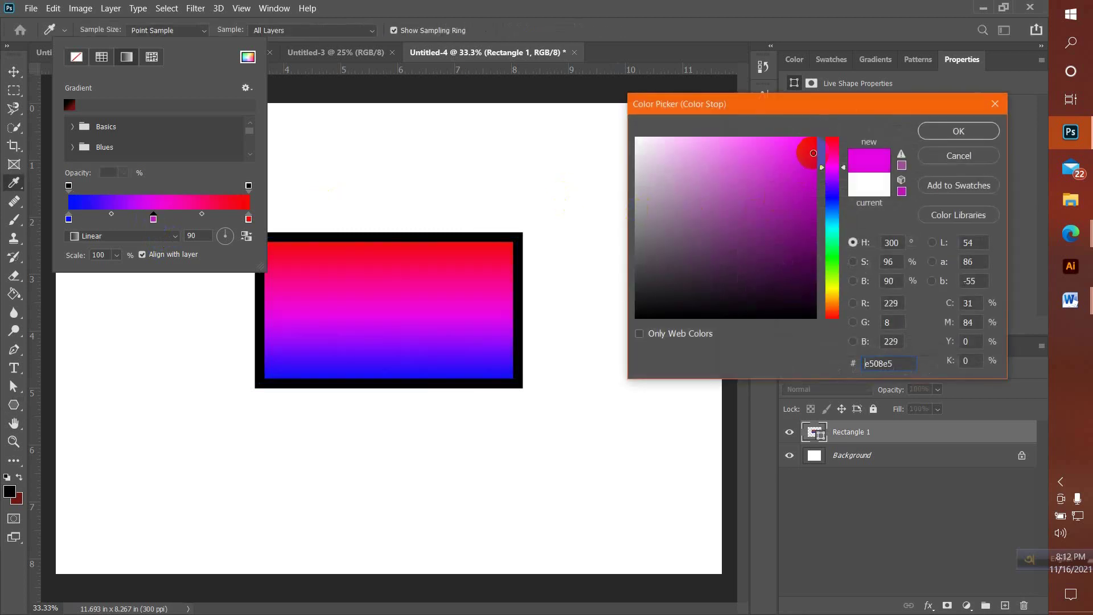
{"action": "left_click", "coordinate": [949, 131]}
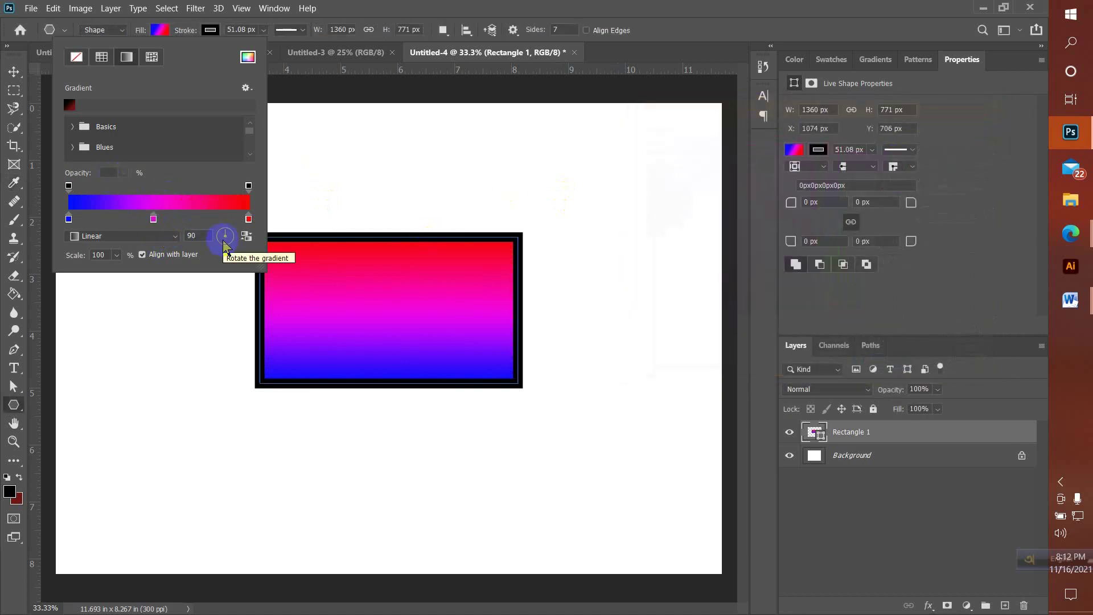
Move the gradient midpoints on both sides of the magenta color stop closer to it.
{"action": "left_click", "coordinate": [153, 218]}
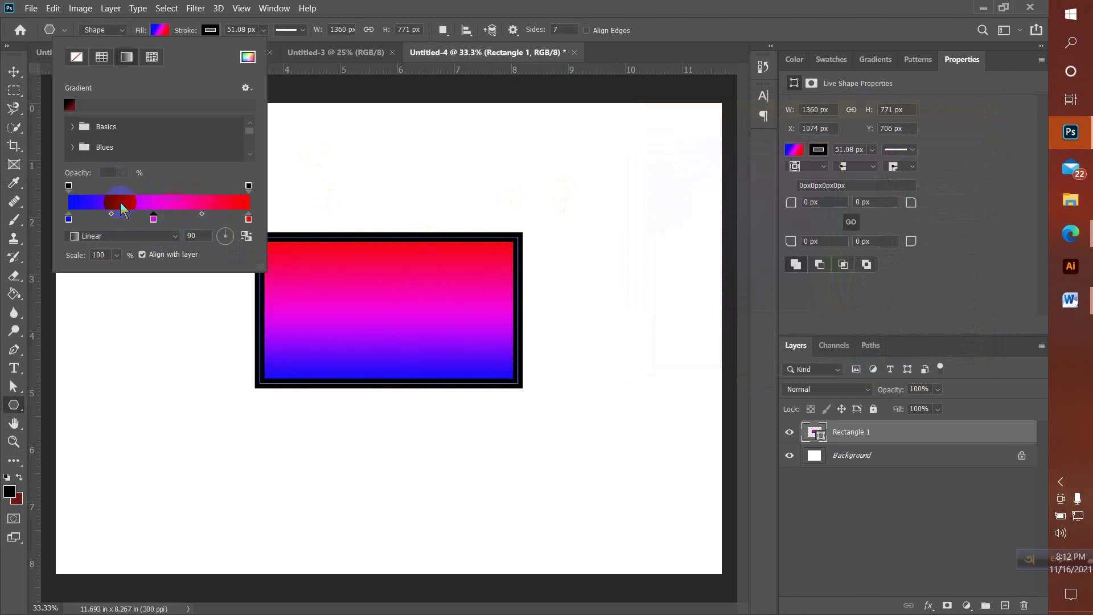
{"action": "left_click", "coordinate": [194, 218]}
{"action": "left_click_drag", "start_coordinate": [194, 218], "coordinate": [296, 288]}
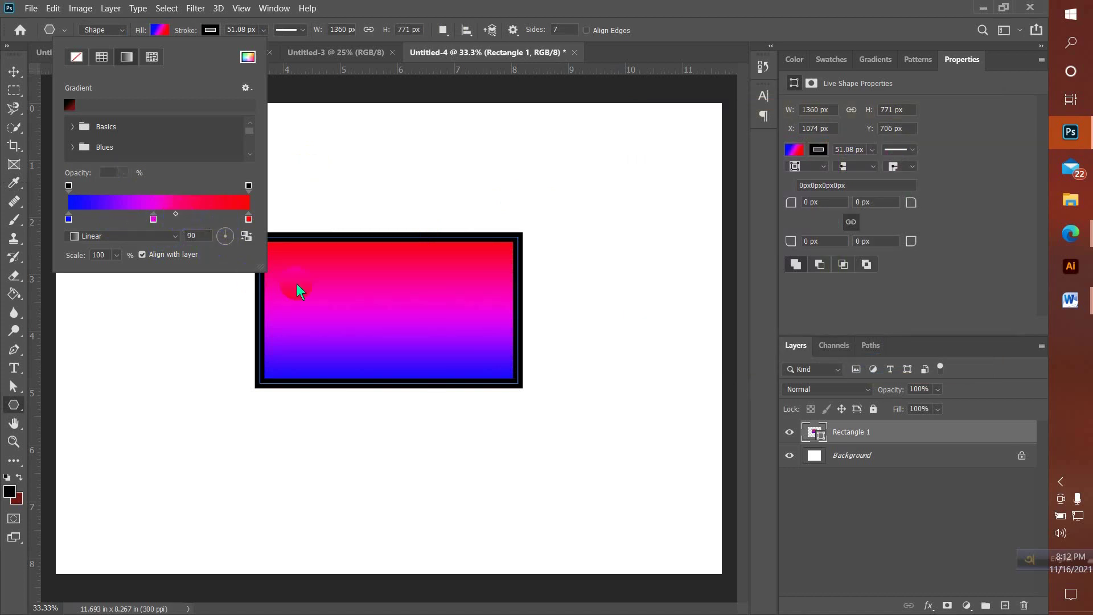
{"action": "left_click", "coordinate": [152, 220]}
{"action": "left_click_drag", "start_coordinate": [111, 214], "coordinate": [138, 214]}
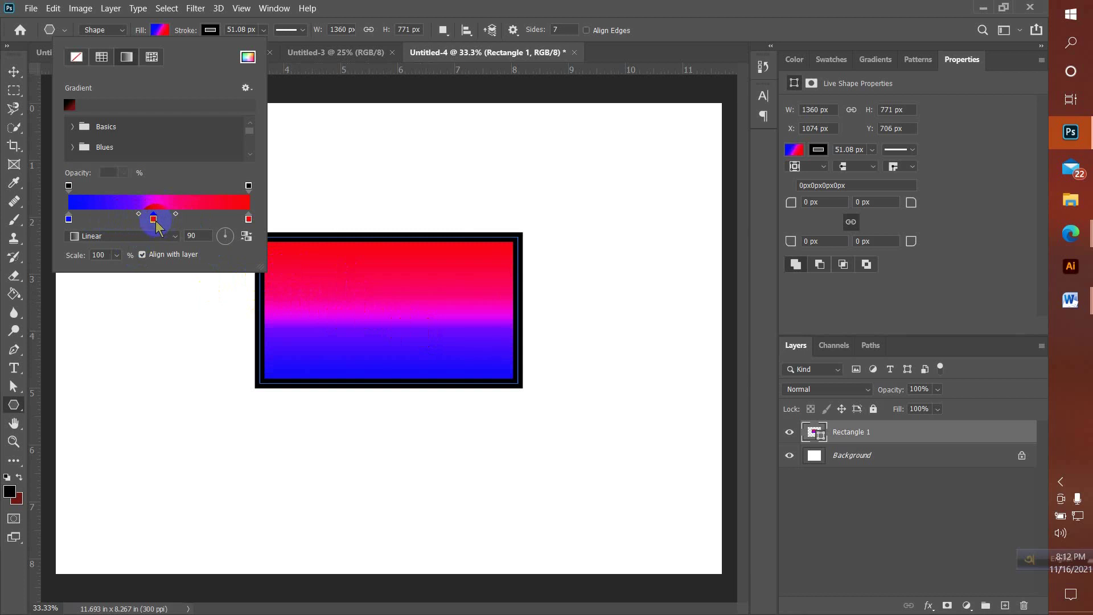
Adjust the blue-side midpoint once more and remove the middle magenta color stop from the gradient.
{"action": "left_click", "coordinate": [128, 217]}
{"action": "left_click_drag", "start_coordinate": [128, 216], "coordinate": [150, 221]}
{"action": "double_click", "coordinate": [155, 220]}
{"action": "left_click_drag", "start_coordinate": [154, 220], "coordinate": [168, 306]}
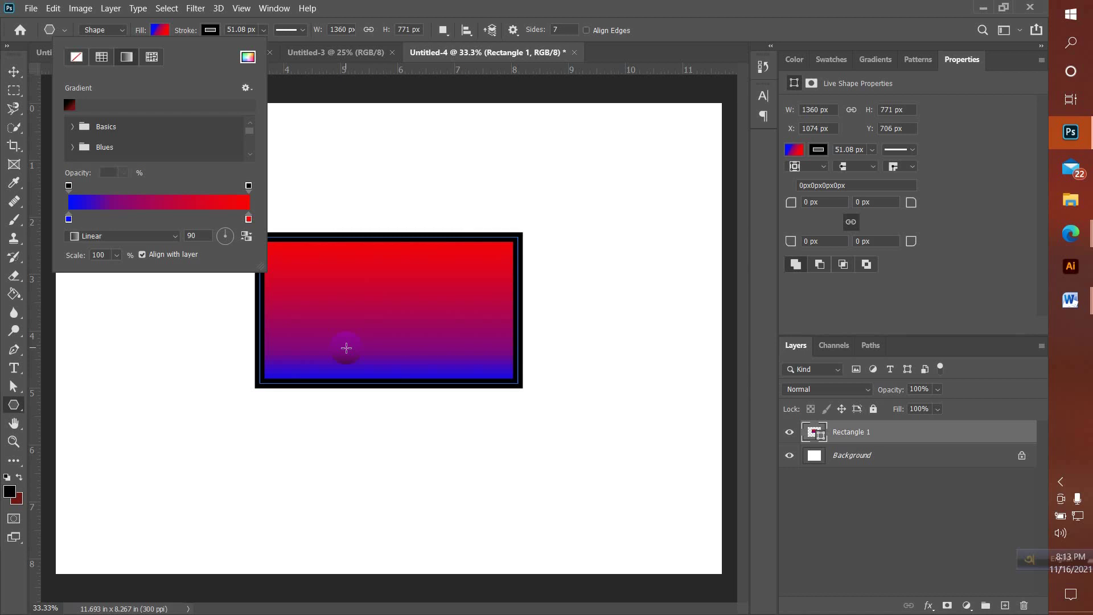
Add a color stop near the middle of the blue-to-red fill gradient and remove it again.
{"action": "left_click", "coordinate": [157, 214]}
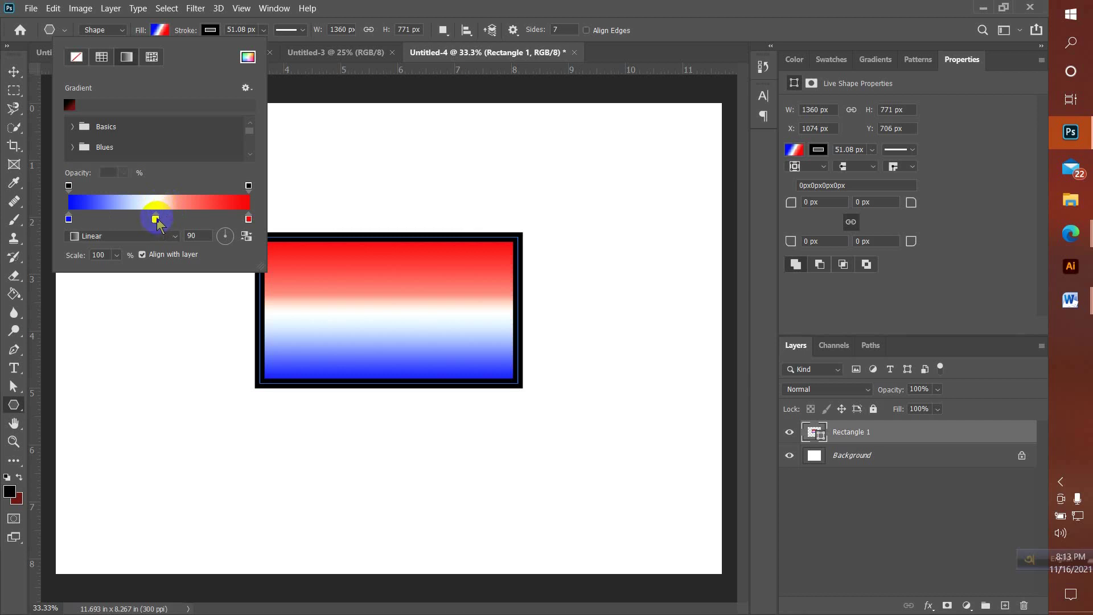
{"action": "left_click", "coordinate": [155, 218]}
{"action": "left_click_drag", "start_coordinate": [155, 219], "coordinate": [161, 252]}
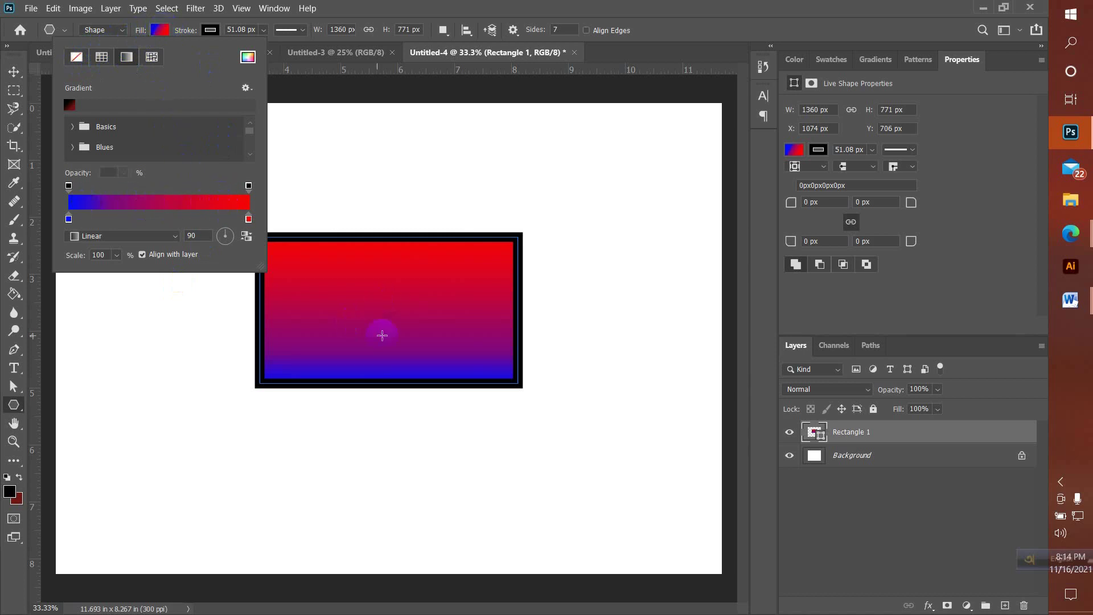
Move the midpoint of the rectangle's blue-to-red fill gradient to the center of the gradient.
{"action": "left_click", "coordinate": [68, 219]}
{"action": "left_click", "coordinate": [110, 215]}
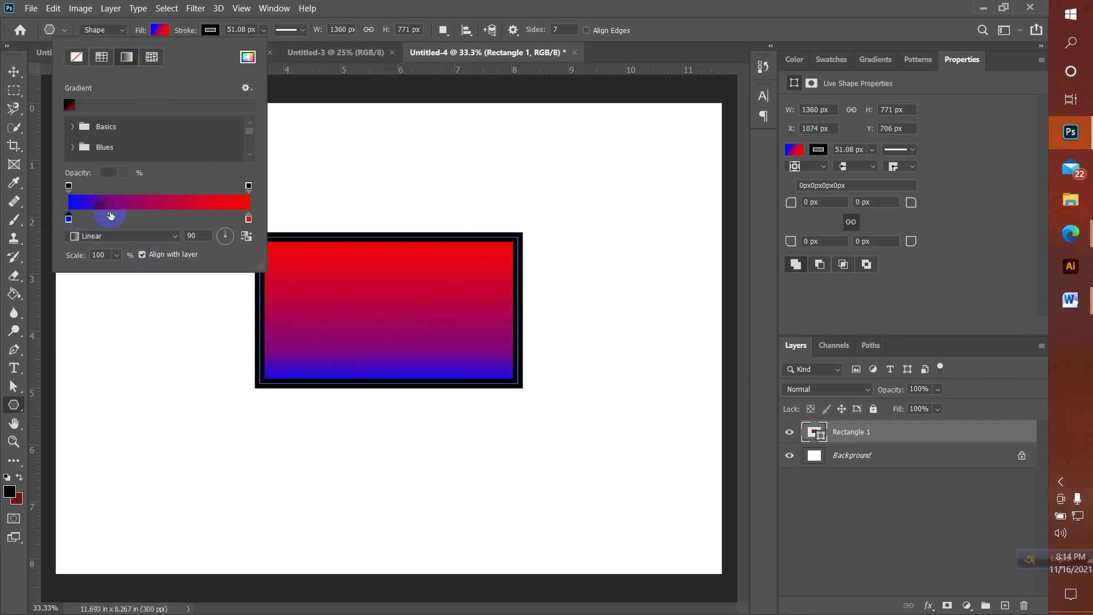
{"action": "left_click_drag", "start_coordinate": [111, 215], "coordinate": [159, 214]}
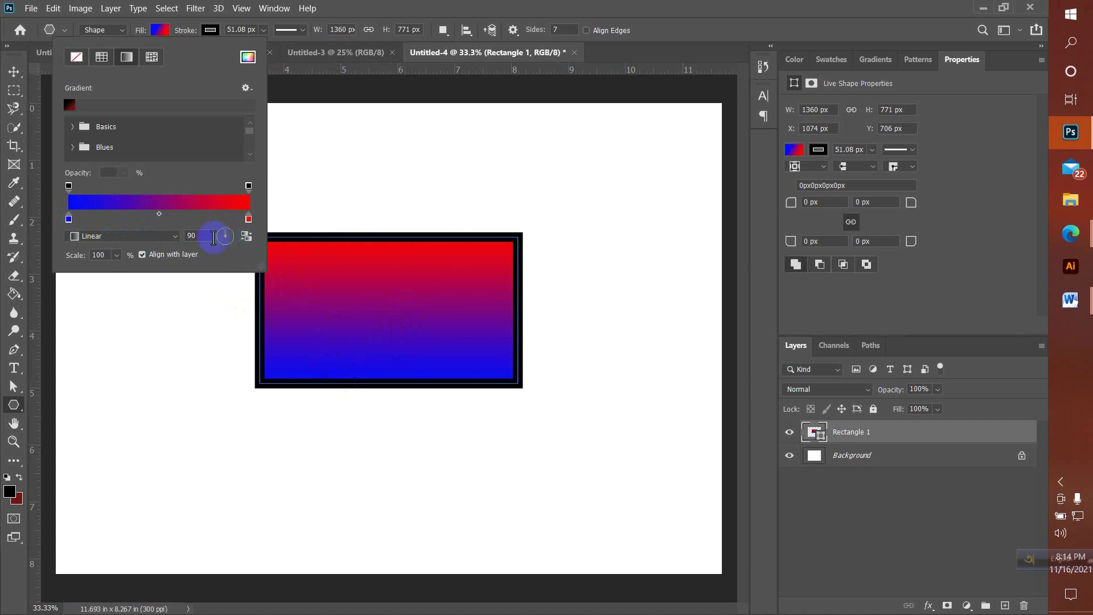
Rotate the rectangle's linear gradient fill to -160 degrees and reverse its colors.
{"action": "left_click_drag", "start_coordinate": [226, 238], "coordinate": [220, 245]}
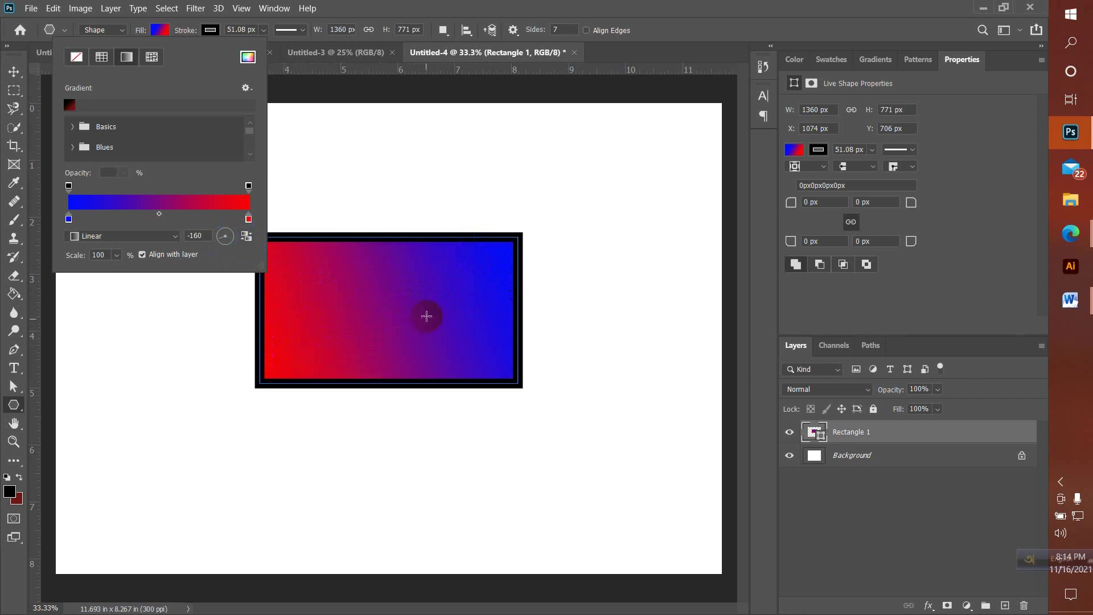
{"action": "left_click", "coordinate": [247, 236]}
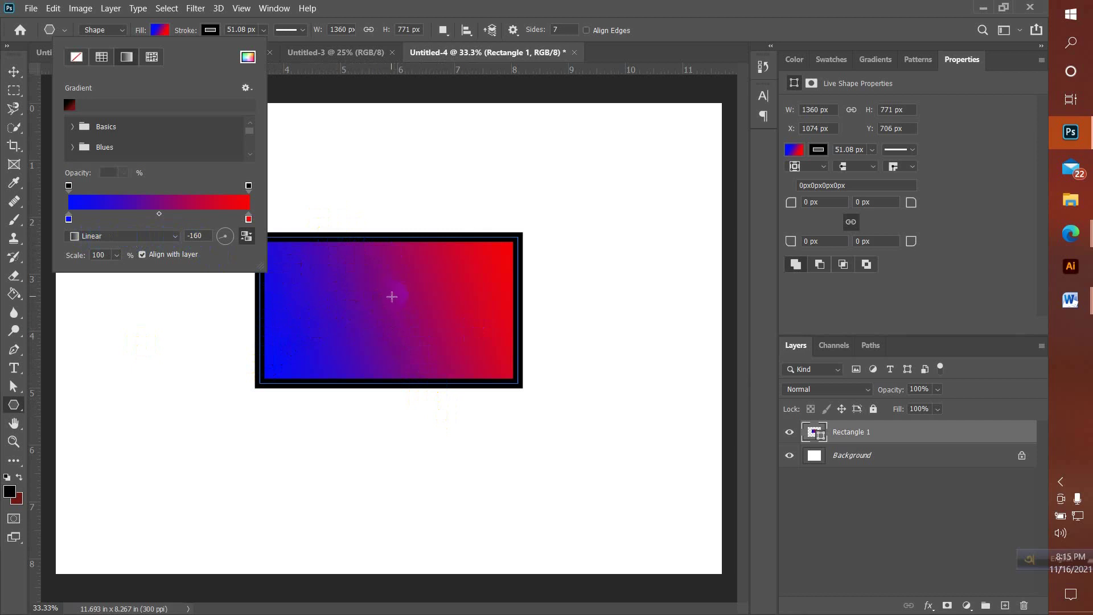
{"action": "left_click", "coordinate": [501, 291]}
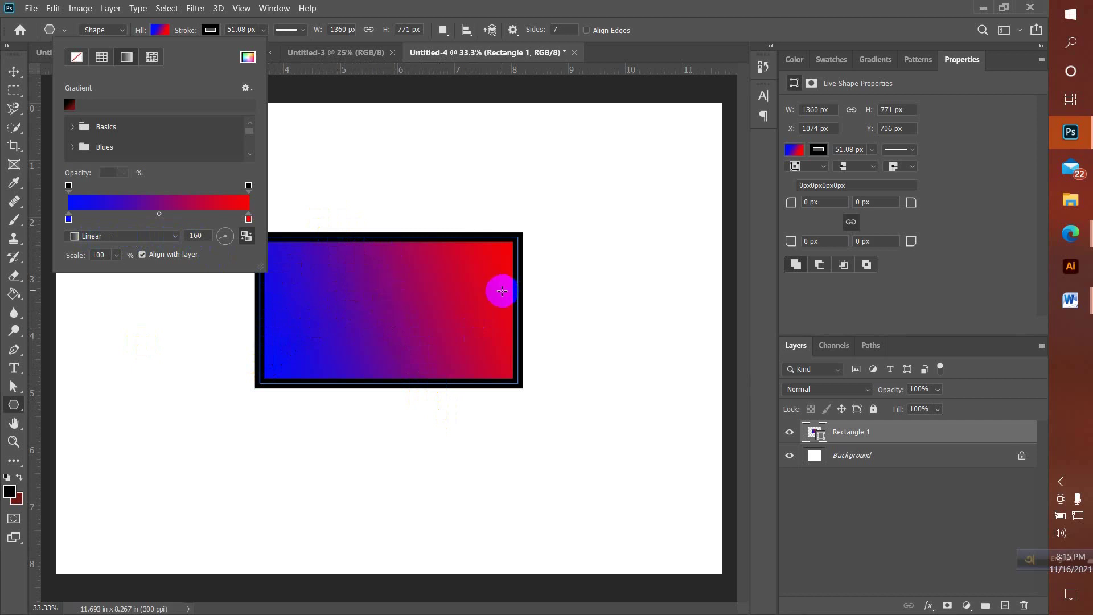
Change the rectangle's gradient fill to the Radial style and set its scale to 89%.
{"action": "left_click", "coordinate": [170, 236]}
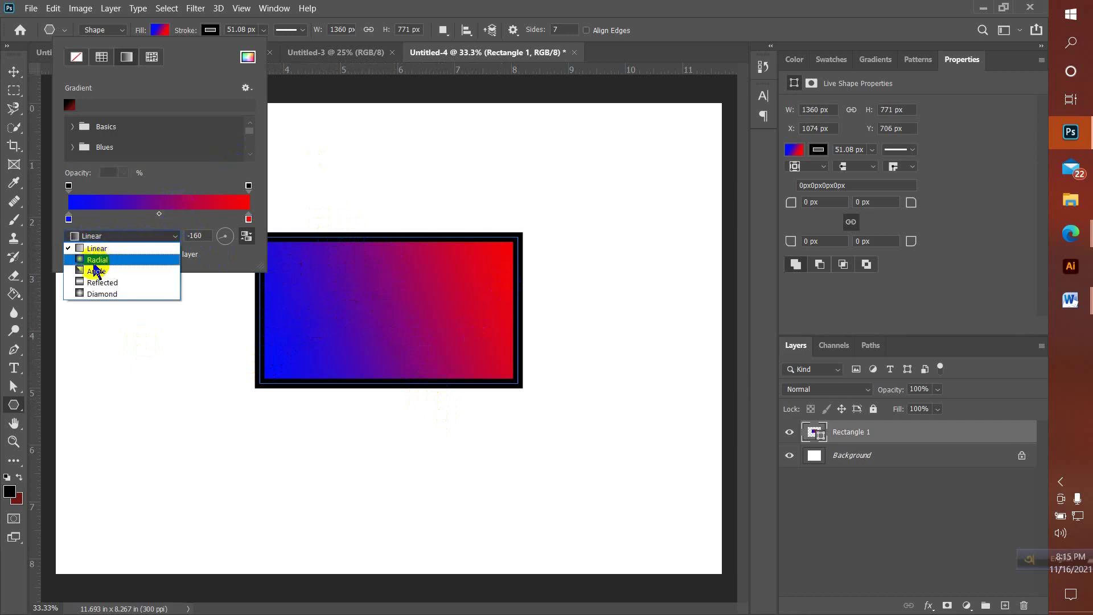
{"action": "left_click", "coordinate": [111, 260]}
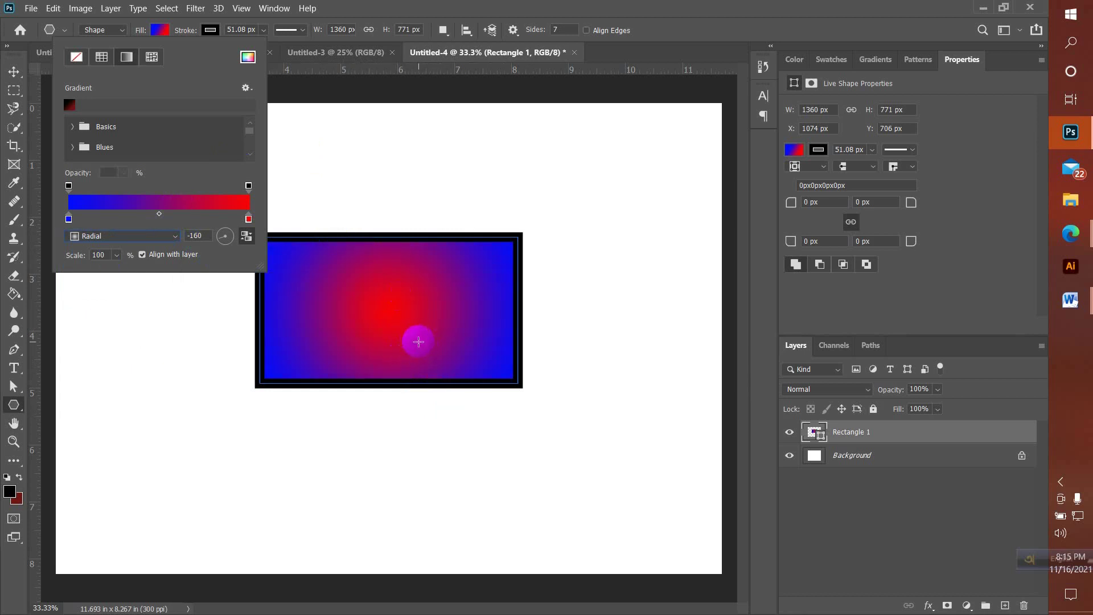
{"action": "left_click", "coordinate": [117, 255]}
{"action": "mouse_move", "coordinate": [120, 273]}
{"action": "left_mouse_down"}
{"action": "mouse_move", "coordinate": [129, 275]}
{"action": "mouse_move", "coordinate": [119, 274]}
{"action": "left_mouse_up"}
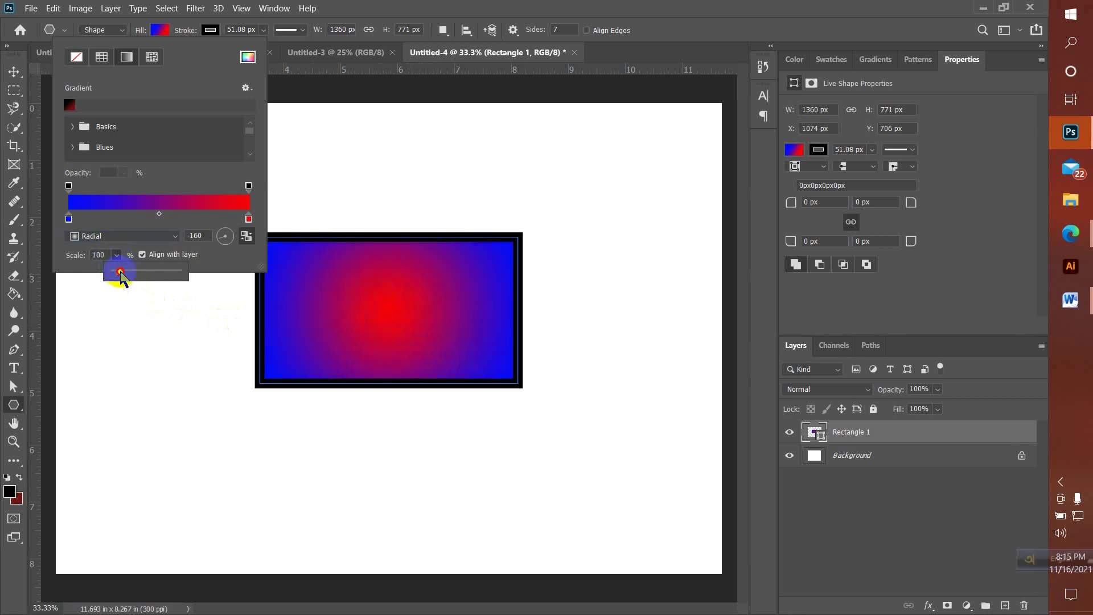
{"action": "left_click", "coordinate": [118, 254]}
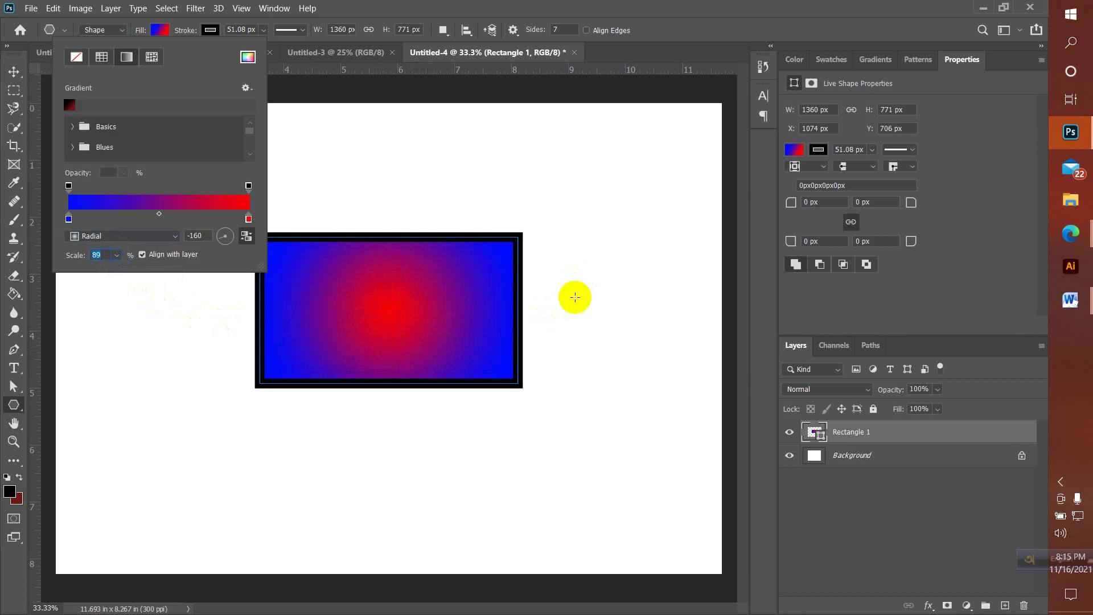
Reverse the radial gradient so blue is at the center, keep the Radial style and close the fill options.
{"action": "left_click", "coordinate": [246, 236]}
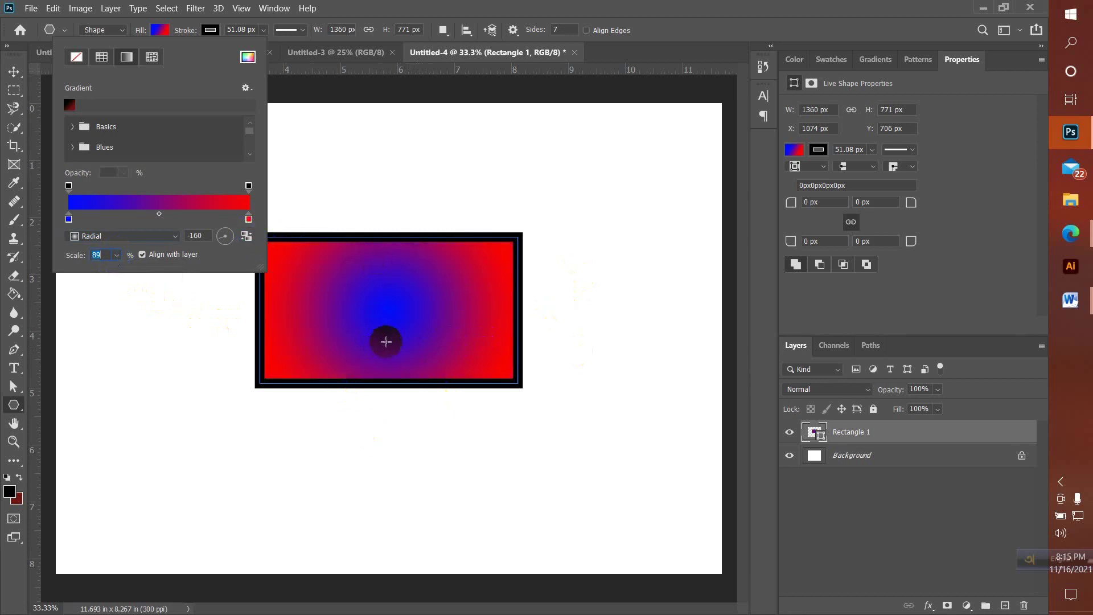
{"action": "left_click", "coordinate": [145, 235]}
{"action": "left_click", "coordinate": [159, 238]}
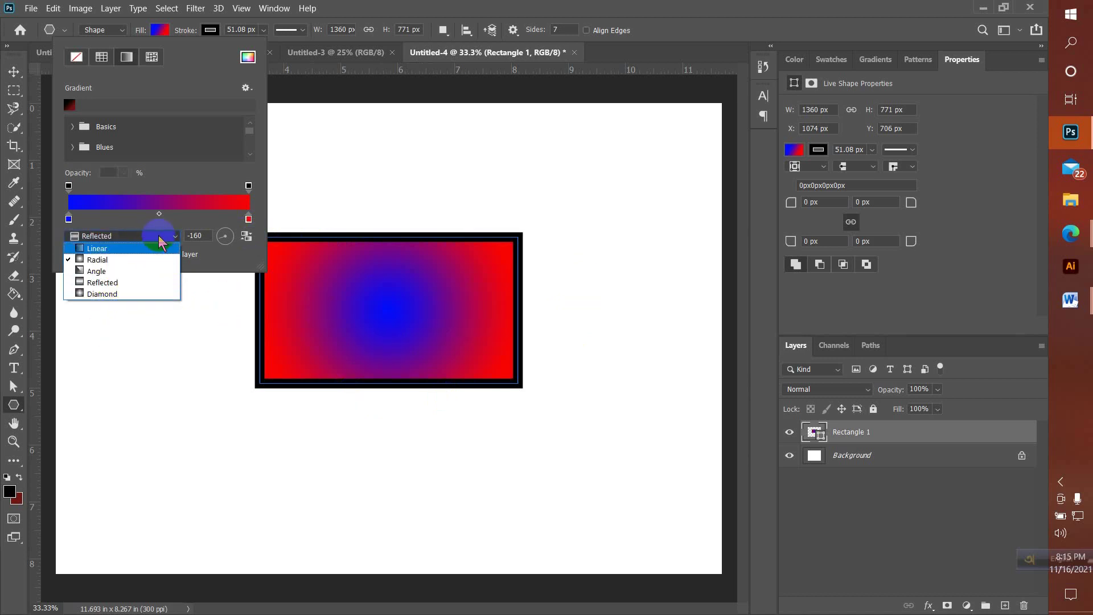
{"action": "left_click", "coordinate": [159, 29]}
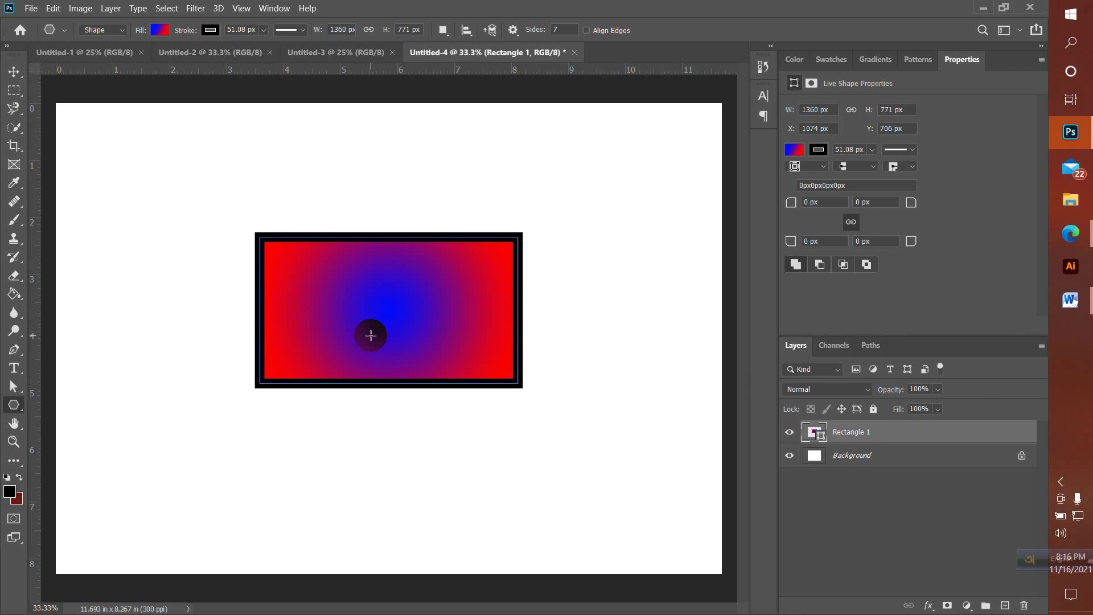
Move the rectangle to the canvas's upper-left area and back toward the middle, to about X 846 px, Y 634 px.
{"action": "left_click", "coordinate": [14, 73]}
{"action": "left_click", "coordinate": [14, 73]}
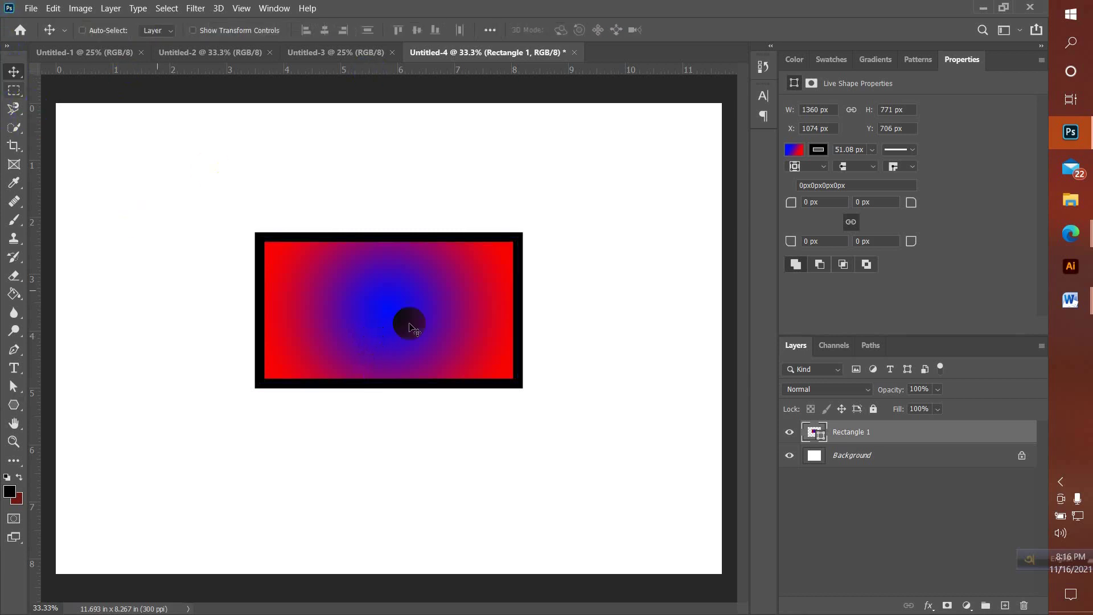
{"action": "left_click_drag", "start_coordinate": [409, 325], "coordinate": [333, 247]}
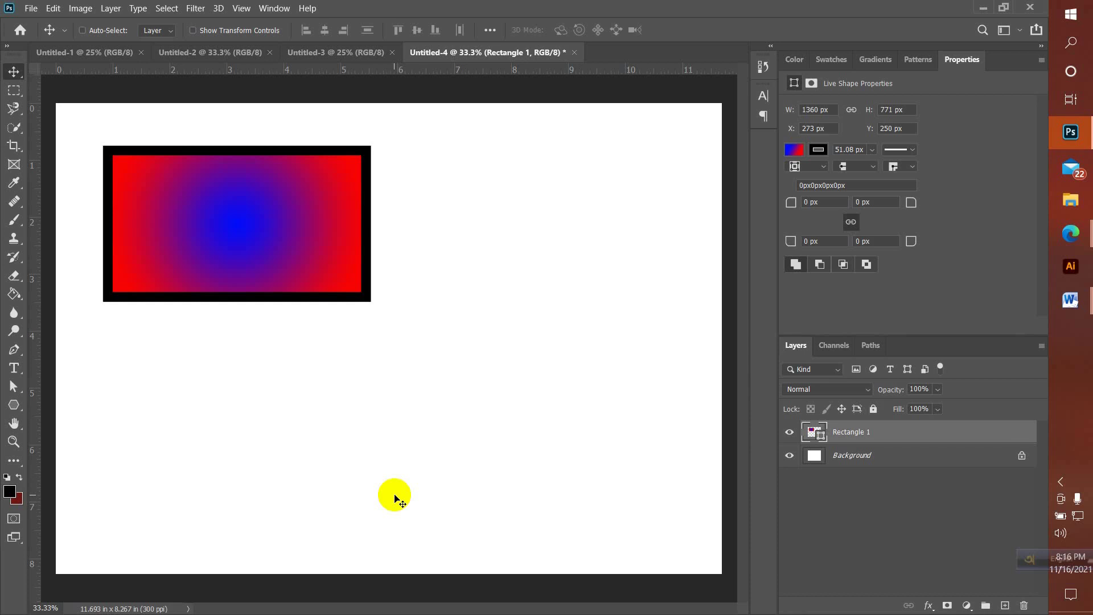
{"action": "left_click_drag", "start_coordinate": [190, 235], "coordinate": [343, 309]}
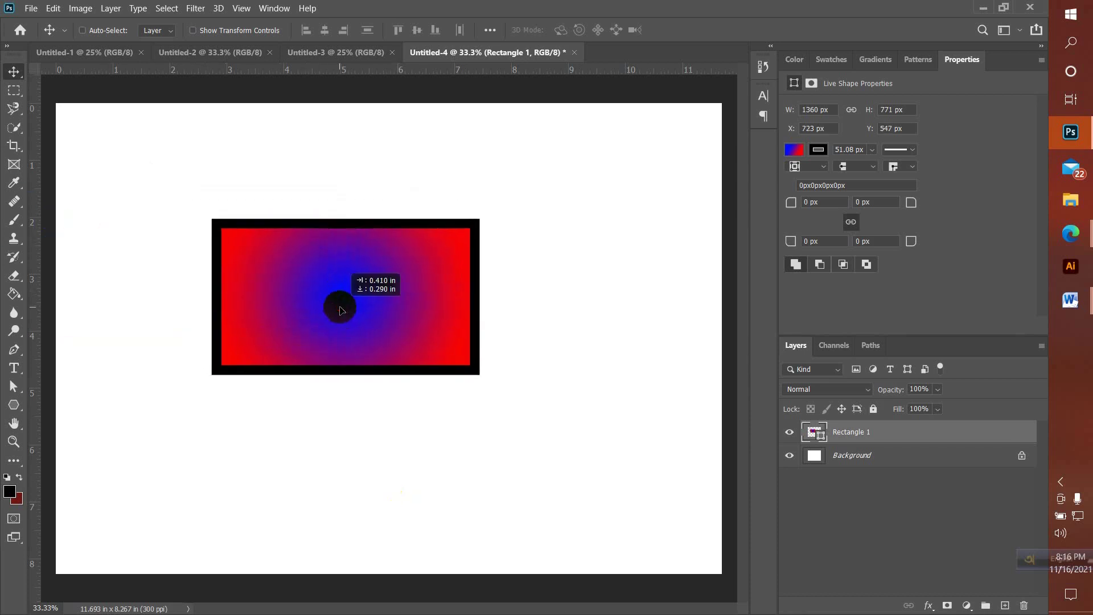
Return to the Polygon tool and try yellow, magenta, white, black, blue and red as the rectangle's solid stroke color.
{"action": "left_click", "coordinate": [9, 408]}
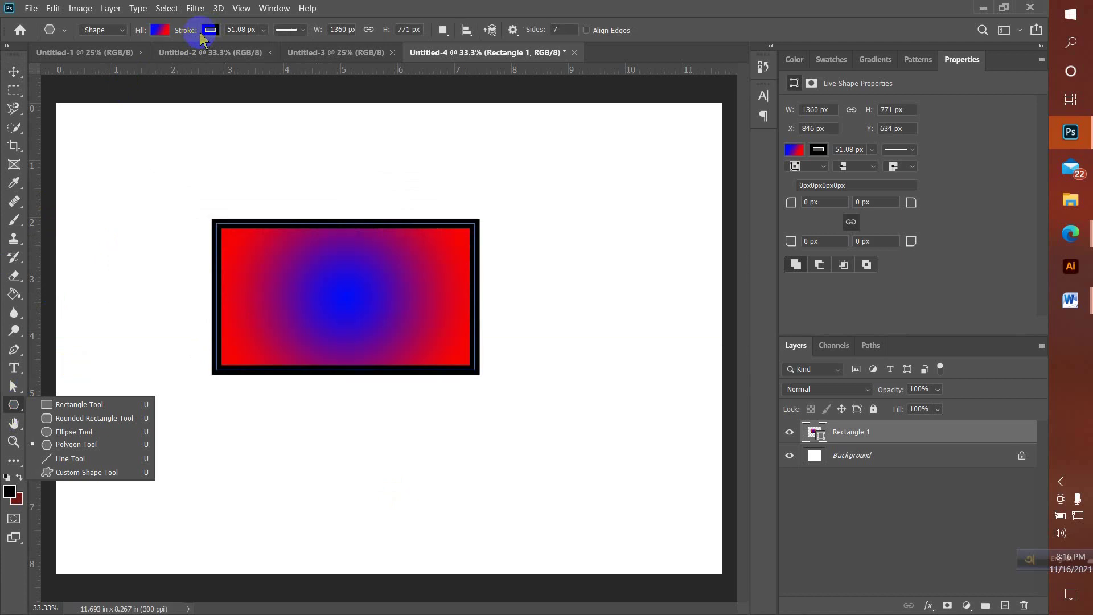
{"action": "left_click", "coordinate": [209, 30]}
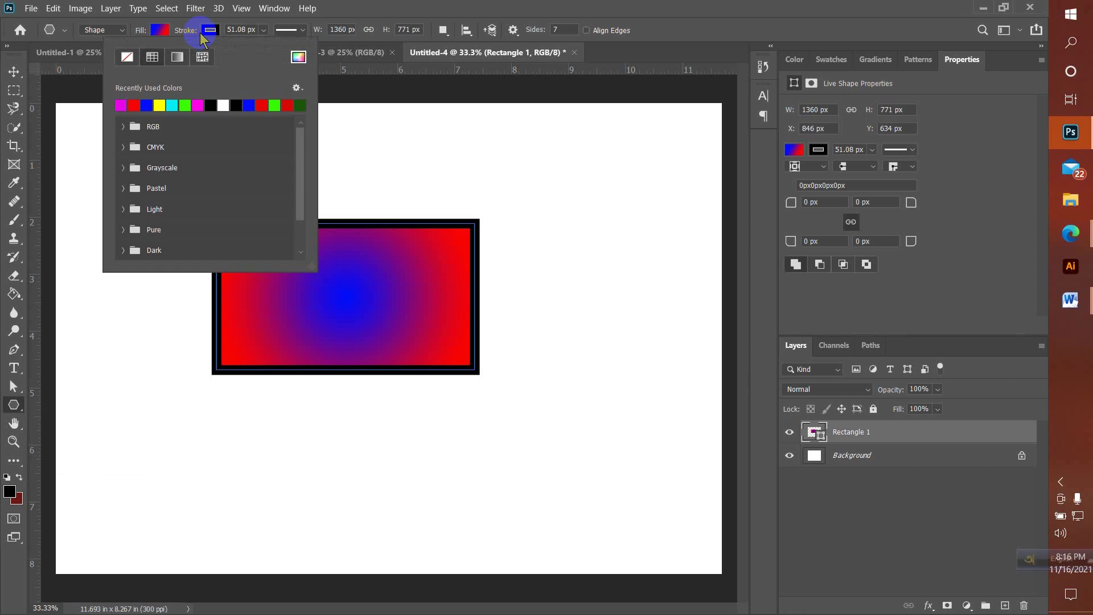
{"action": "left_click", "coordinate": [161, 105]}
{"action": "left_click", "coordinate": [161, 104]}
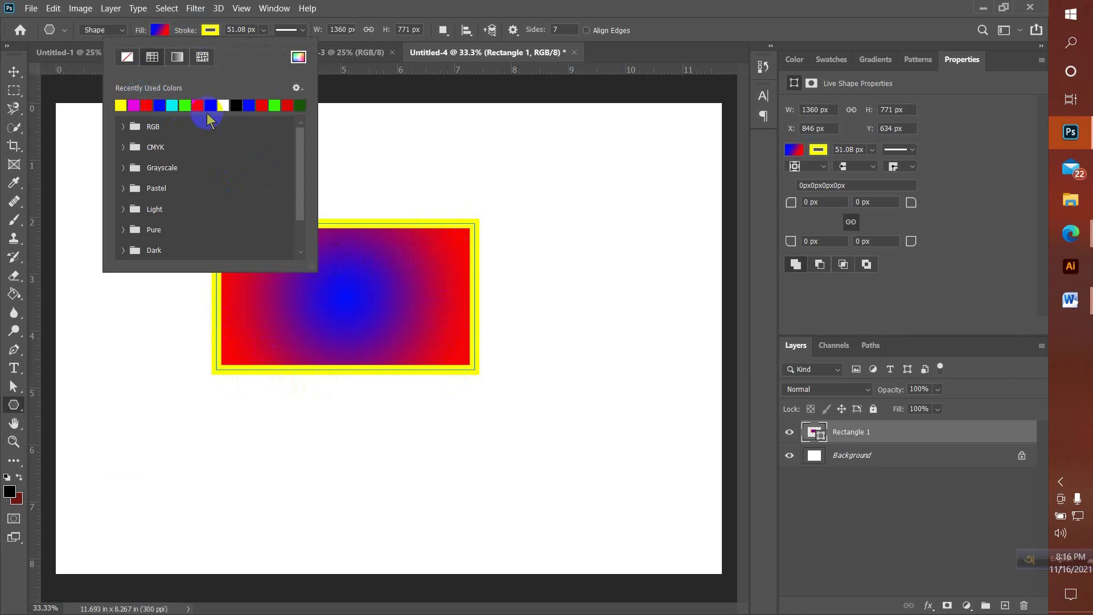
{"action": "left_click", "coordinate": [197, 105]}
{"action": "left_click", "coordinate": [233, 105]}
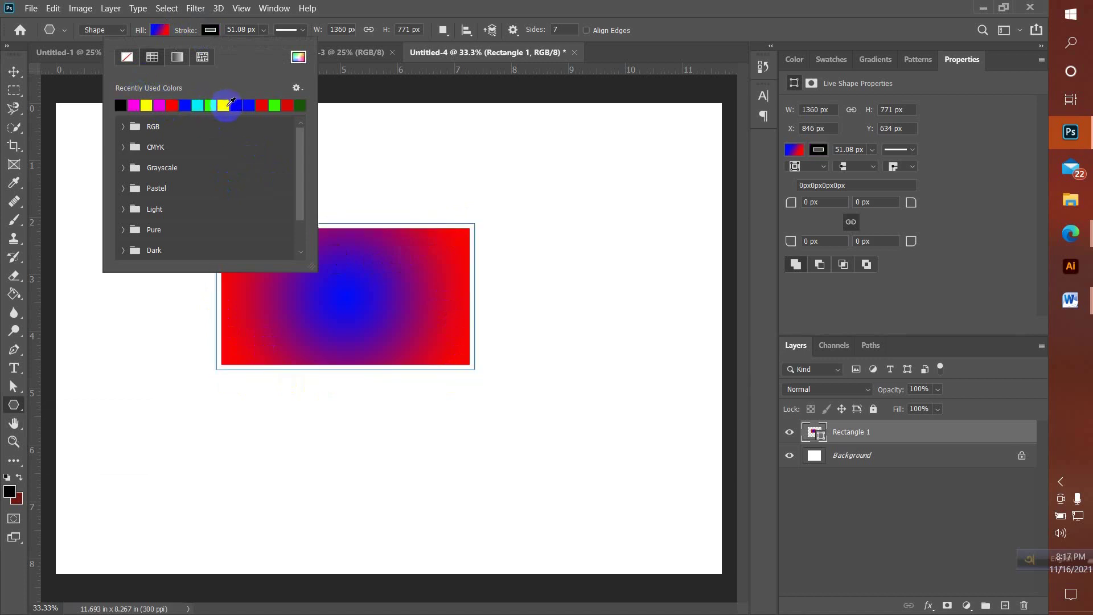
{"action": "left_click", "coordinate": [244, 104]}
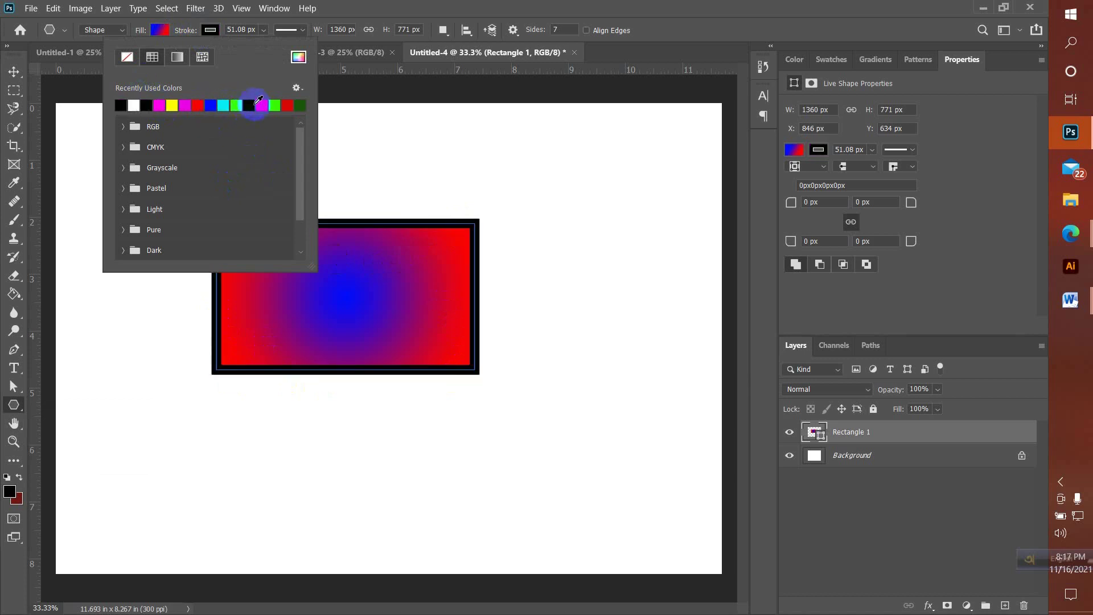
{"action": "left_click", "coordinate": [260, 105]}
{"action": "left_click", "coordinate": [267, 105]}
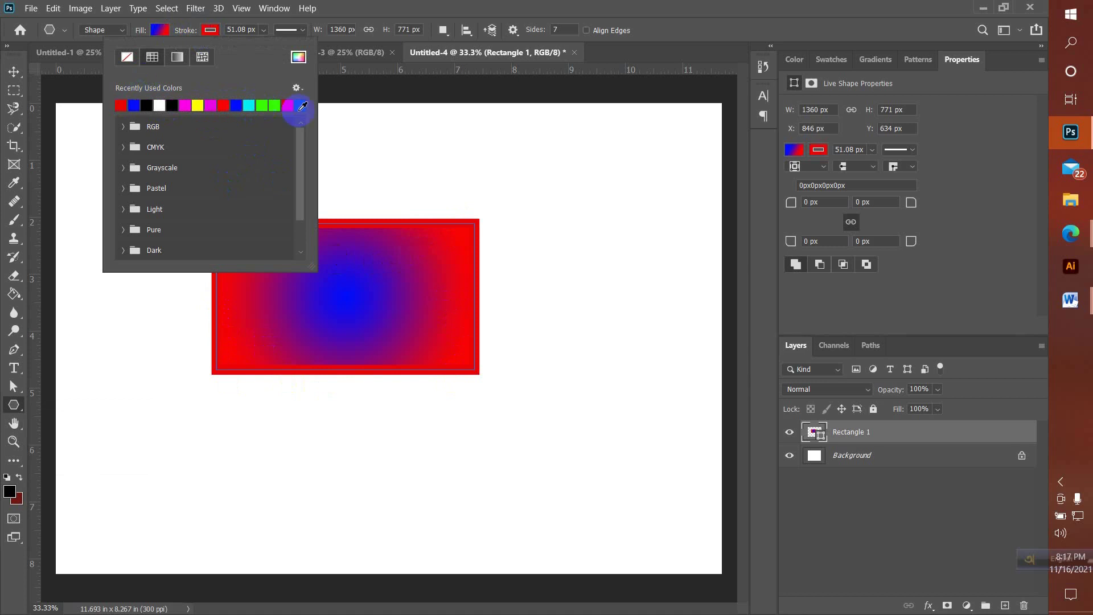
Set the rectangle's stroke to No Color, and give it a solid magenta stroke again.
{"action": "left_click", "coordinate": [152, 57]}
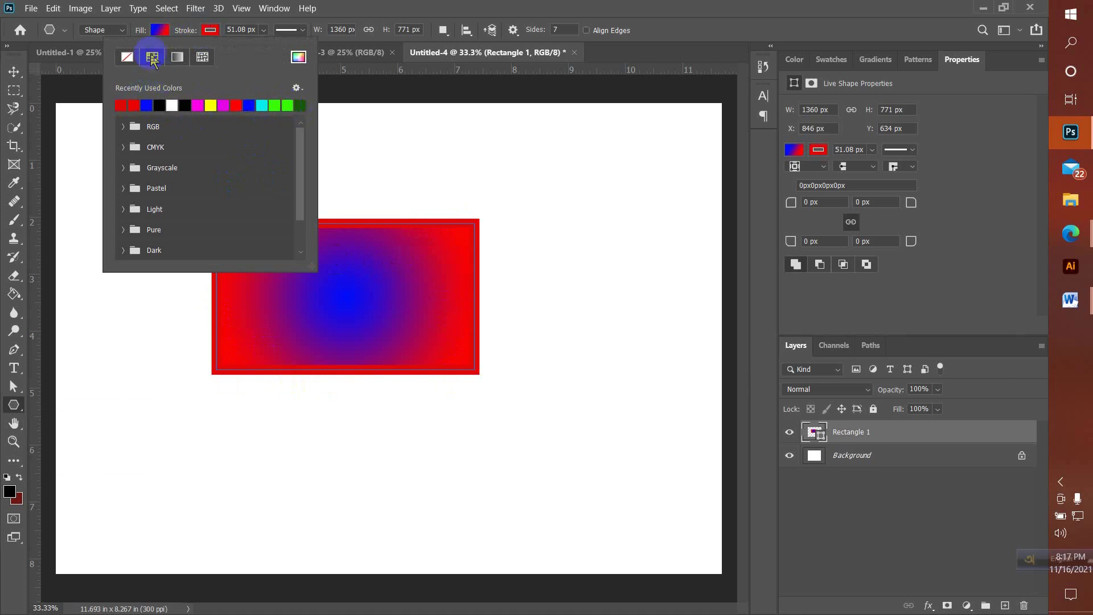
{"action": "left_click", "coordinate": [130, 60]}
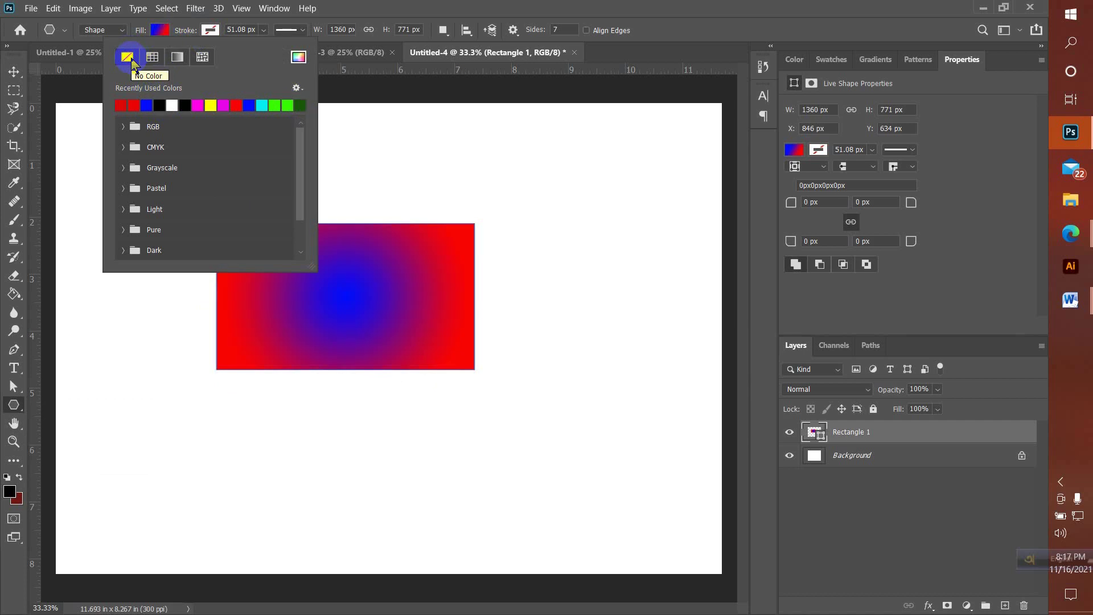
{"action": "left_click", "coordinate": [152, 56]}
{"action": "left_click", "coordinate": [201, 105]}
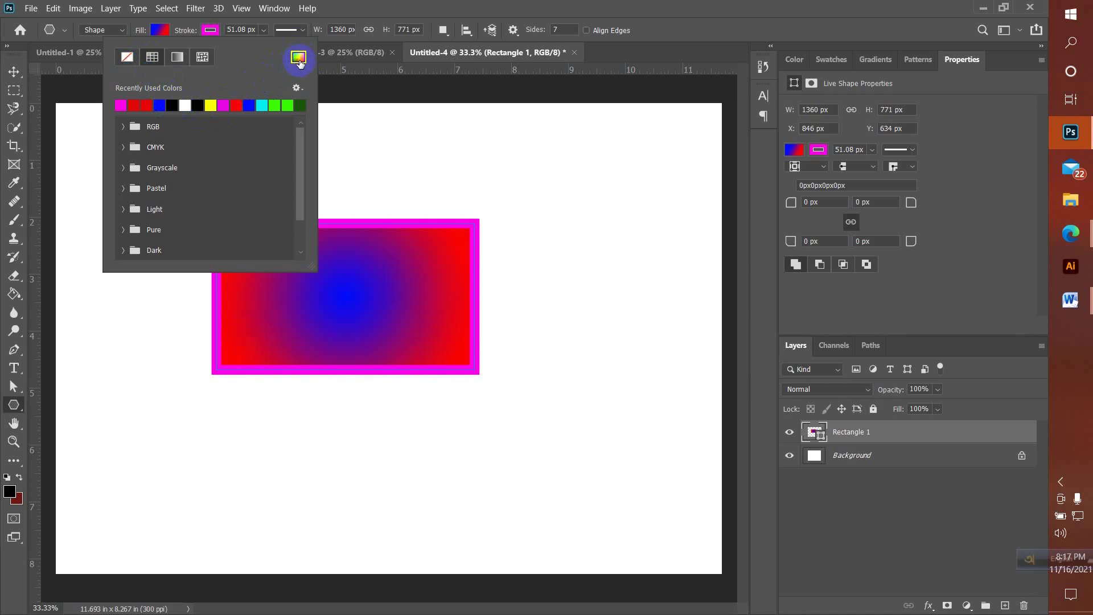
Give the rectangle's stroke the black-to-dark-red gradient and change its black color stop to bright green.
{"action": "left_click", "coordinate": [177, 56]}
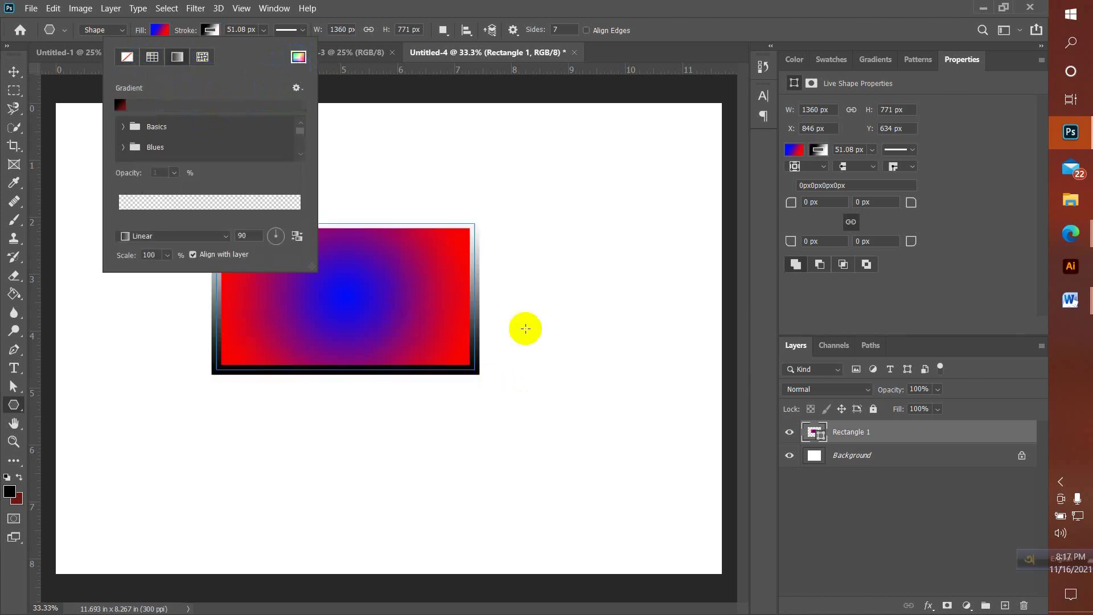
{"action": "left_click", "coordinate": [120, 104]}
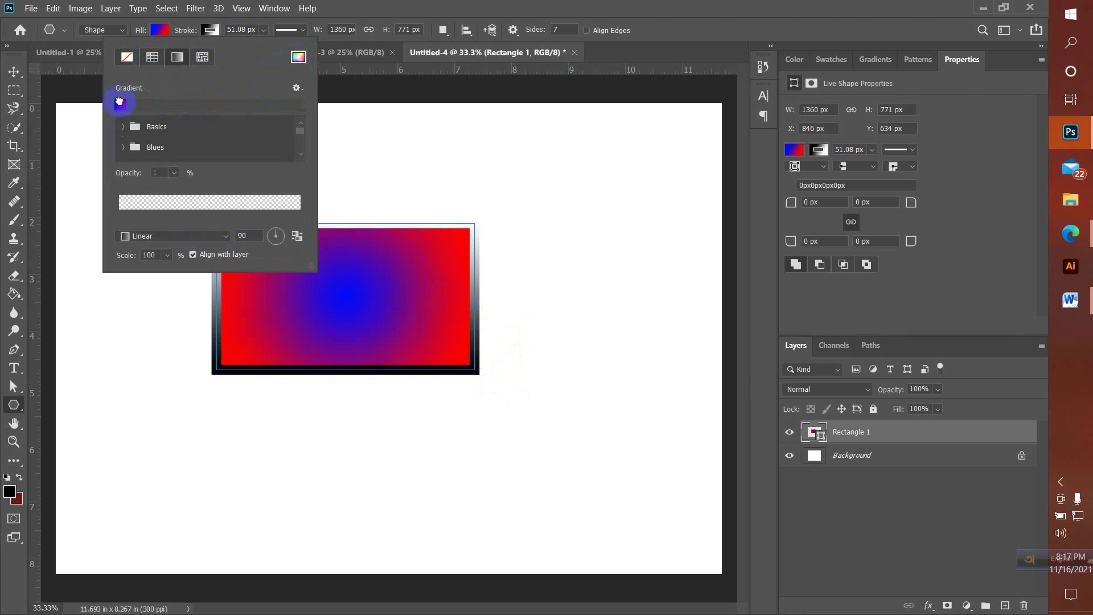
{"action": "left_click", "coordinate": [120, 218]}
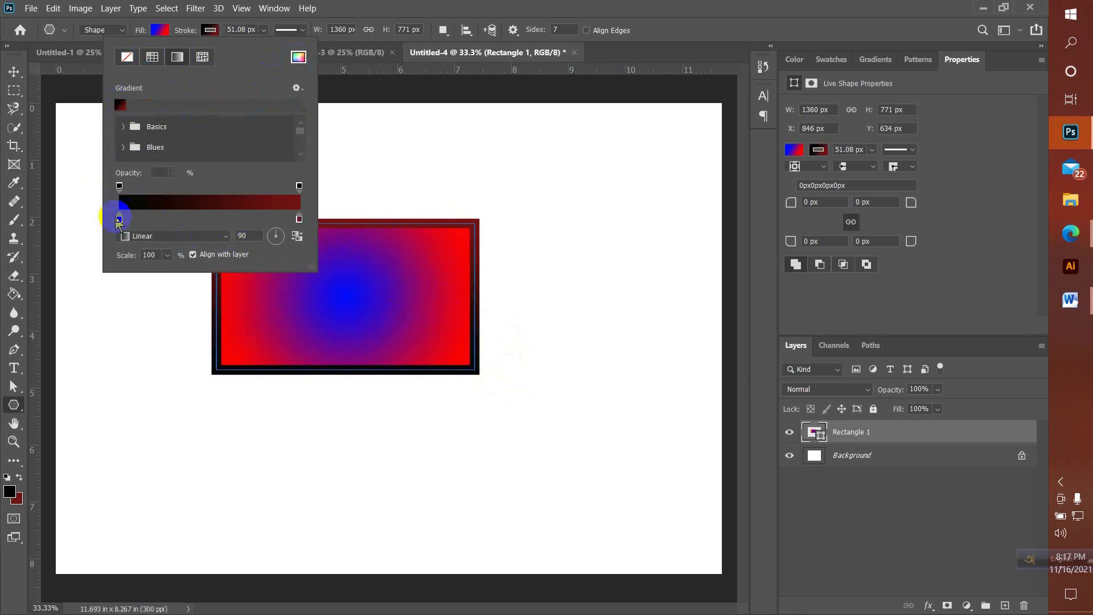
{"action": "double_click", "coordinate": [120, 219]}
{"action": "left_click_drag", "start_coordinate": [735, 206], "coordinate": [812, 151]}
{"action": "left_click", "coordinate": [962, 132]}
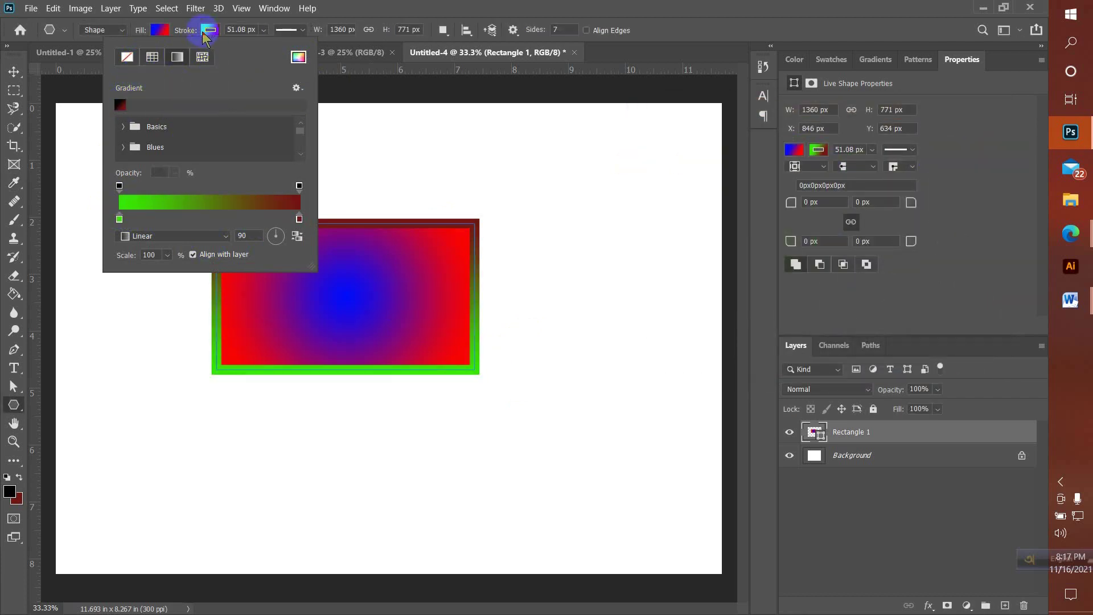
{"action": "left_click", "coordinate": [204, 32]}
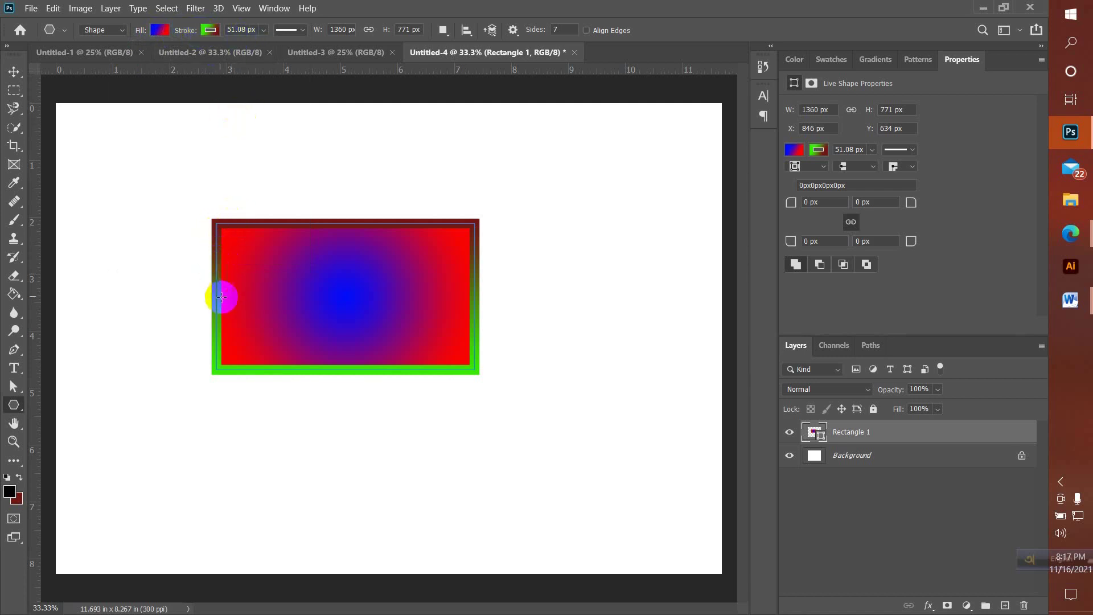
Set the rectangle's stroke width to 45.62 px and its line style to dashed.
{"action": "left_click", "coordinate": [263, 30]}
{"action": "mouse_move", "coordinate": [270, 51]}
{"action": "left_mouse_down"}
{"action": "mouse_move", "coordinate": [261, 51]}
{"action": "mouse_move", "coordinate": [287, 52]}
{"action": "mouse_move", "coordinate": [268, 48]}
{"action": "left_mouse_up"}
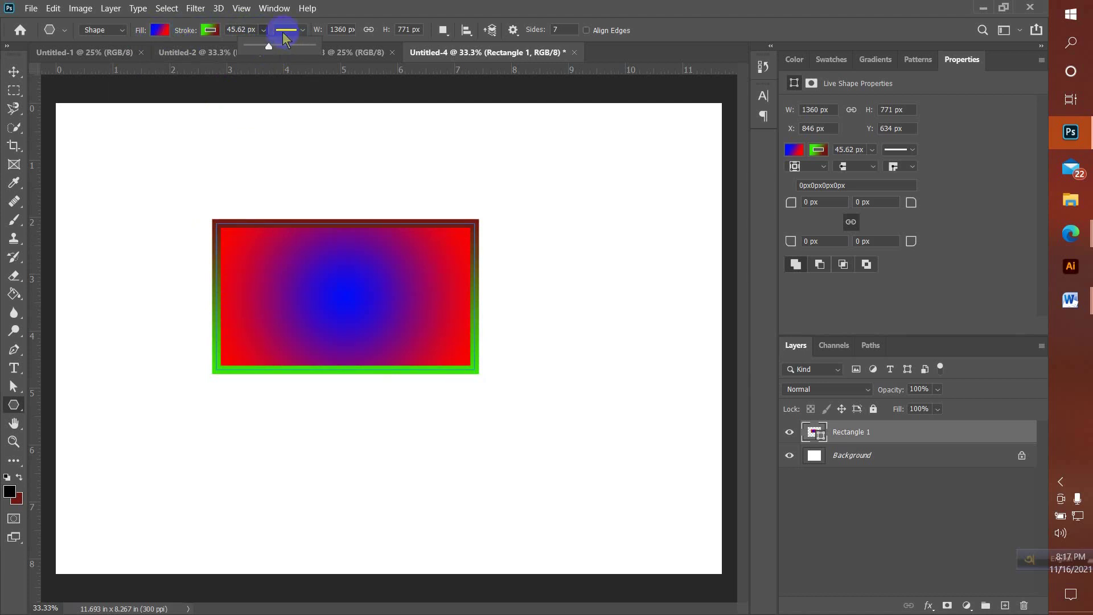
{"action": "left_click", "coordinate": [286, 29]}
{"action": "left_click", "coordinate": [290, 95]}
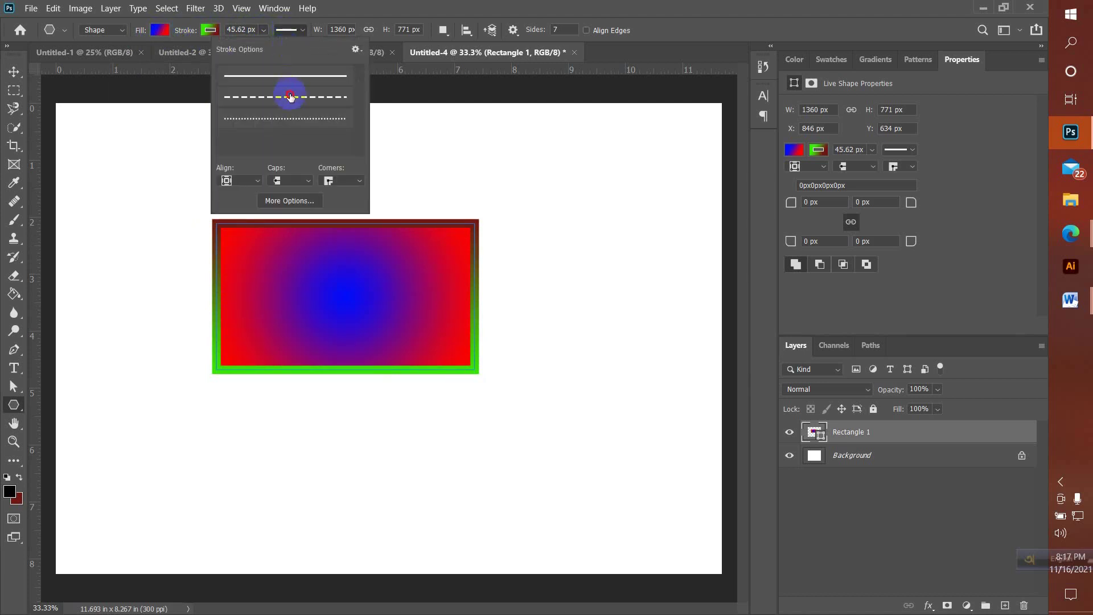
Try the dotted line style on the rectangle's stroke and switch back to the solid line.
{"action": "left_click", "coordinate": [268, 118]}
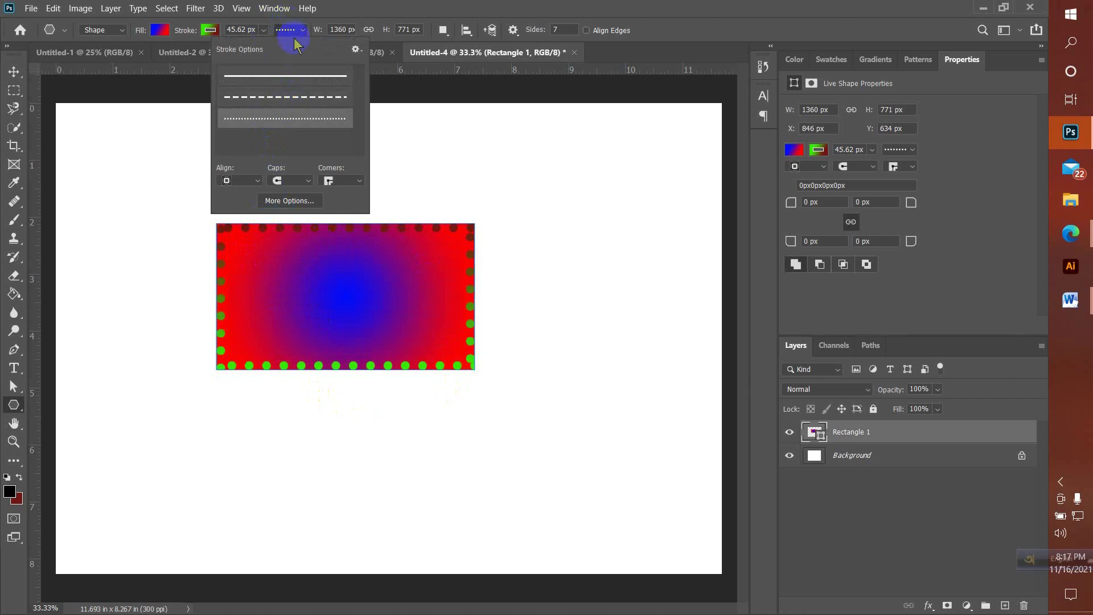
{"action": "left_click", "coordinate": [284, 78]}
{"action": "left_click", "coordinate": [290, 29]}
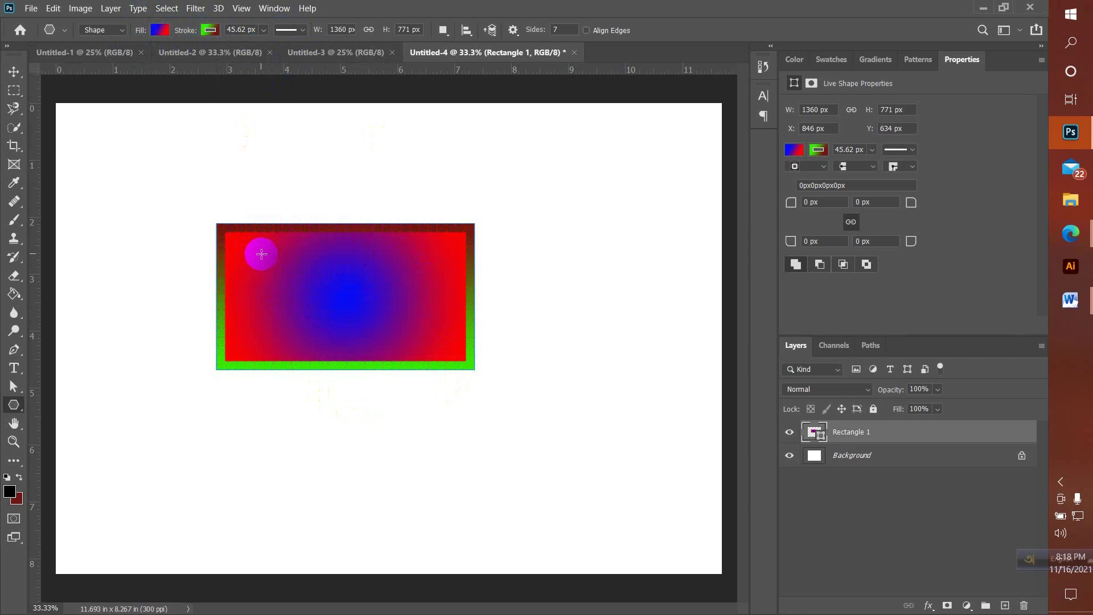
Change the rectangle's fill from the gradient to solid blue, using a recently used color.
{"action": "left_click", "coordinate": [154, 33]}
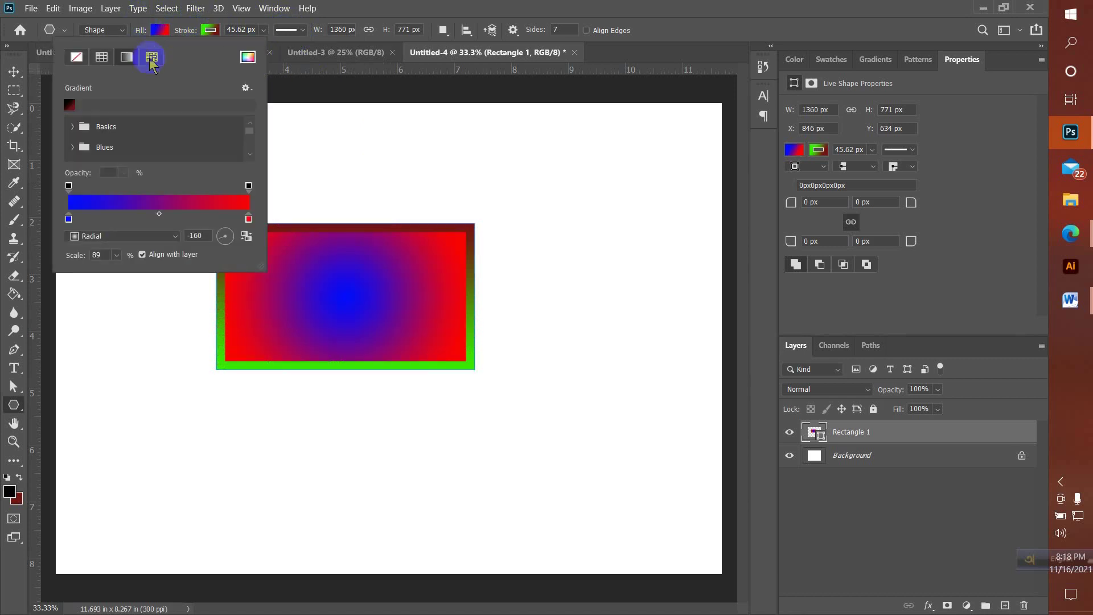
{"action": "left_click", "coordinate": [101, 57]}
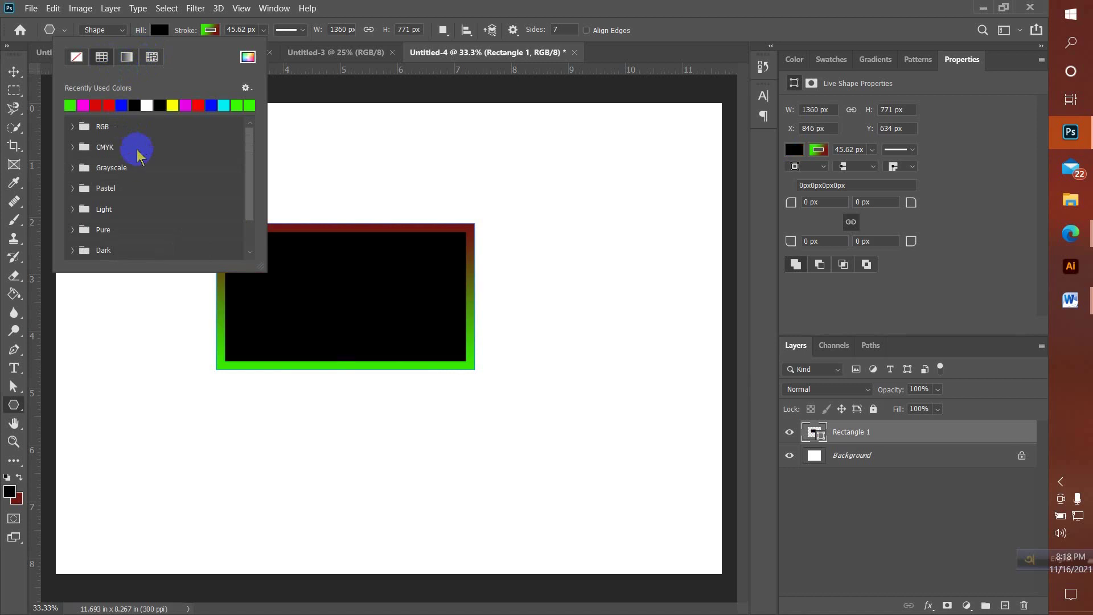
{"action": "left_click", "coordinate": [121, 105]}
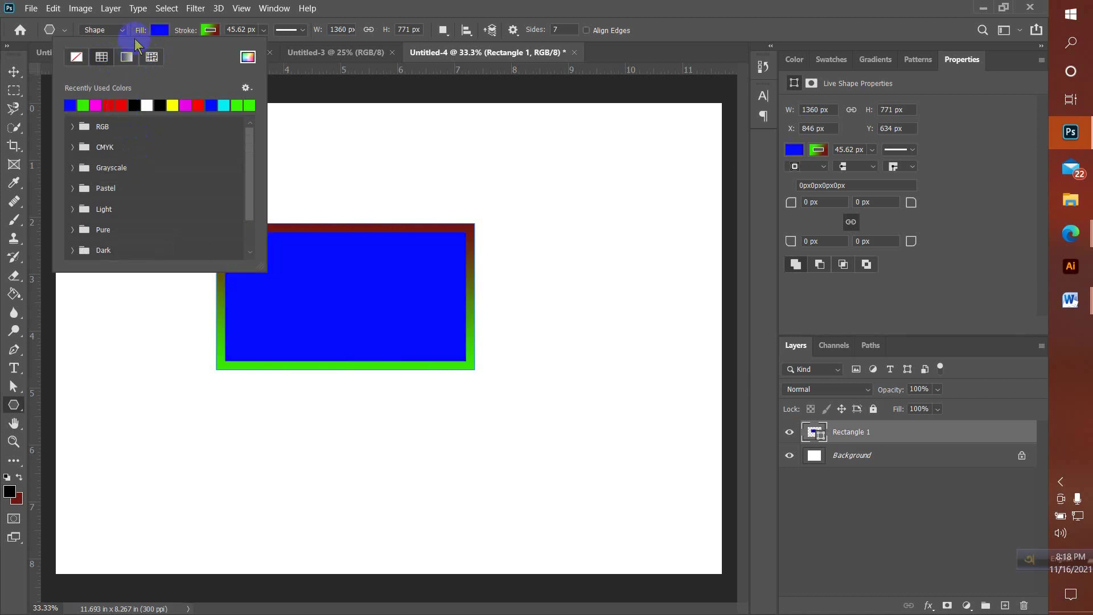
{"action": "left_click", "coordinate": [160, 30]}
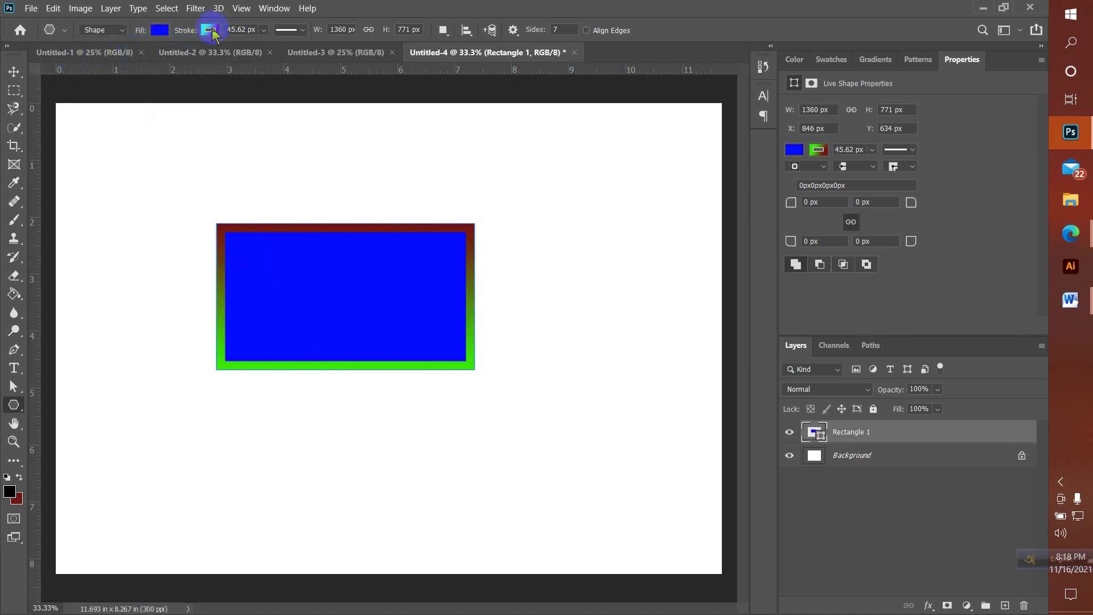
Reduce the rectangle's stroke width to 12.87 px.
{"action": "left_click", "coordinate": [263, 29]}
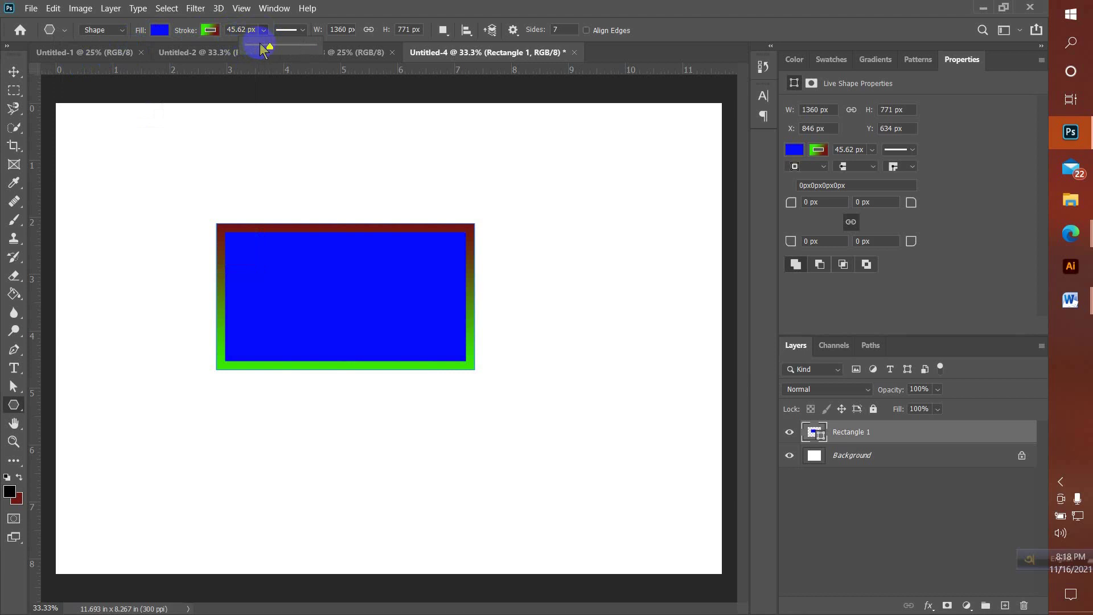
{"action": "mouse_move", "coordinate": [263, 48]}
{"action": "left_mouse_down"}
{"action": "mouse_move", "coordinate": [251, 46]}
{"action": "mouse_move", "coordinate": [262, 45]}
{"action": "left_mouse_up"}
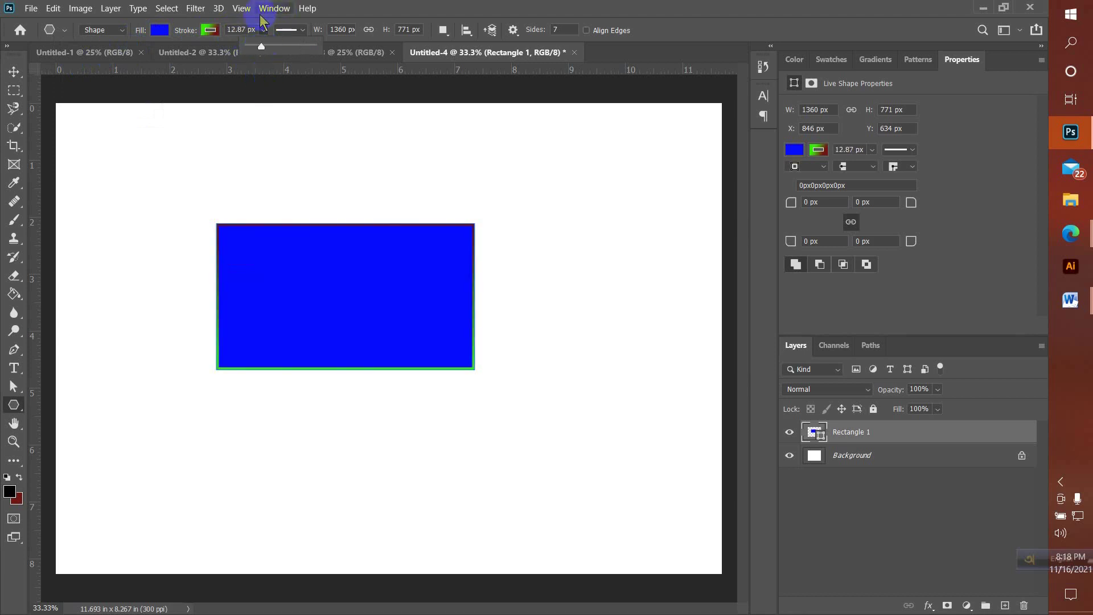
{"action": "left_click", "coordinate": [265, 27]}
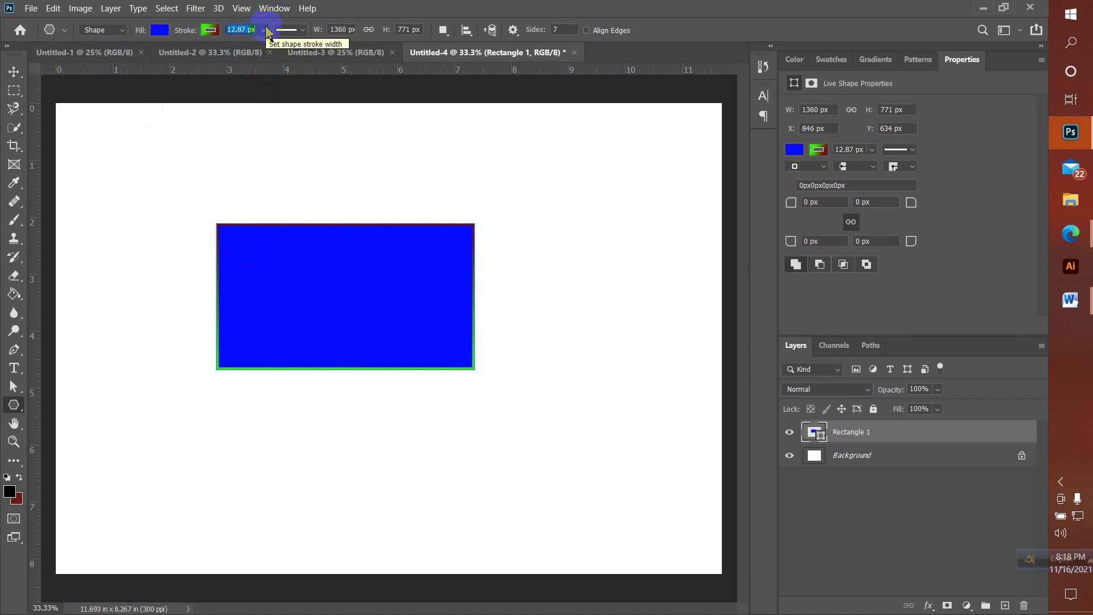
Move the rectangle into the upper-left corner area of the canvas, at about X 113 px and Y 97 px.
{"action": "left_click", "coordinate": [13, 72]}
{"action": "left_click_drag", "start_coordinate": [364, 327], "coordinate": [288, 273]}
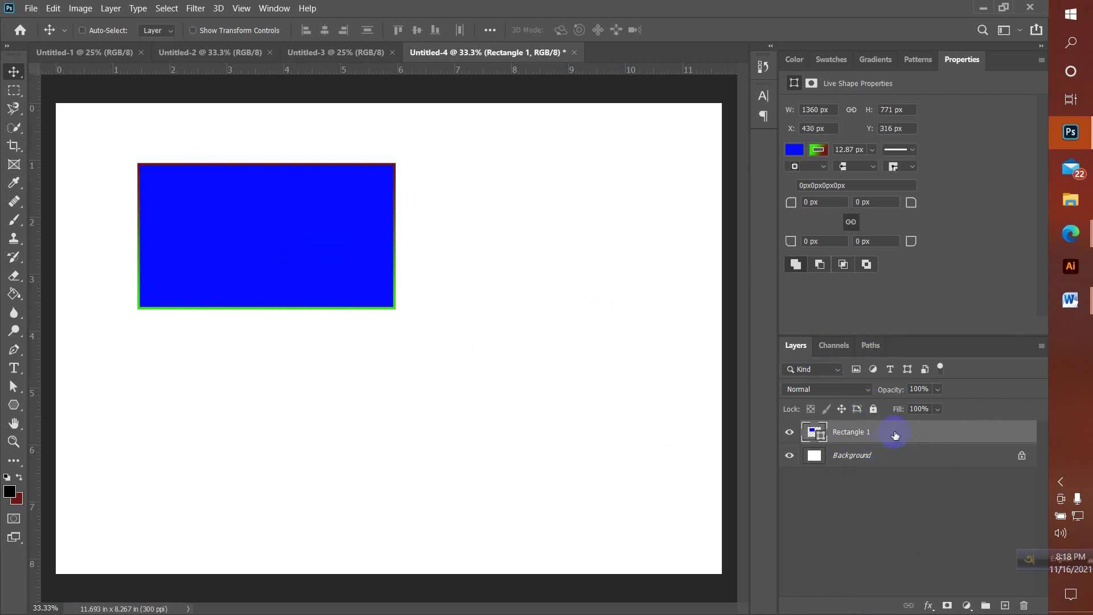
{"action": "left_click_drag", "start_coordinate": [324, 263], "coordinate": [265, 227]}
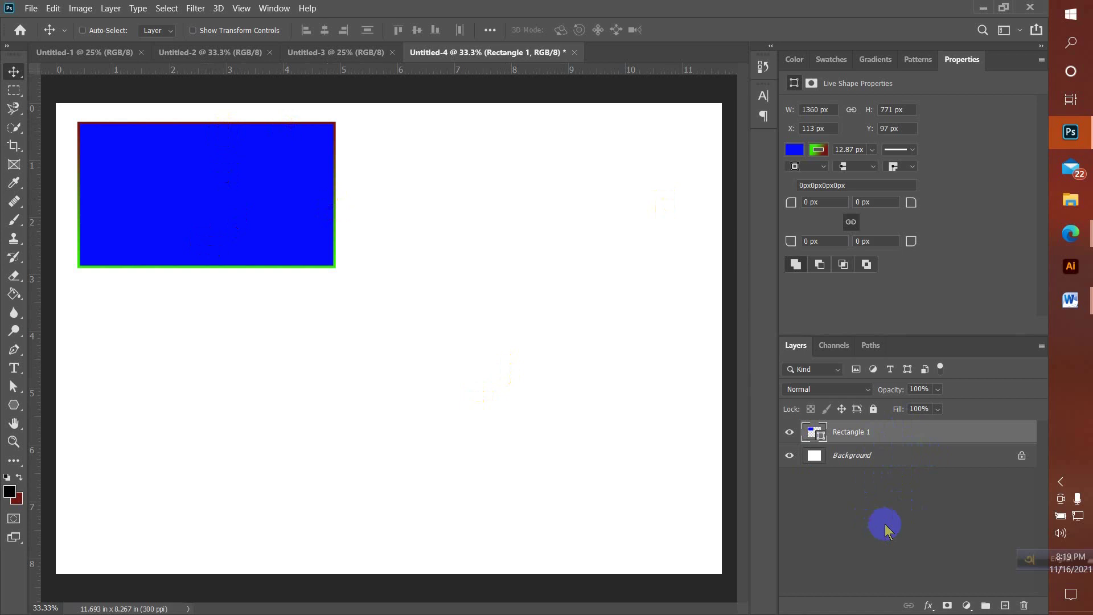
Draw a nearly circular black ellipse about 965 by 944 px on a new layer and move it to the canvas's upper right.
{"action": "left_click", "coordinate": [13, 406]}
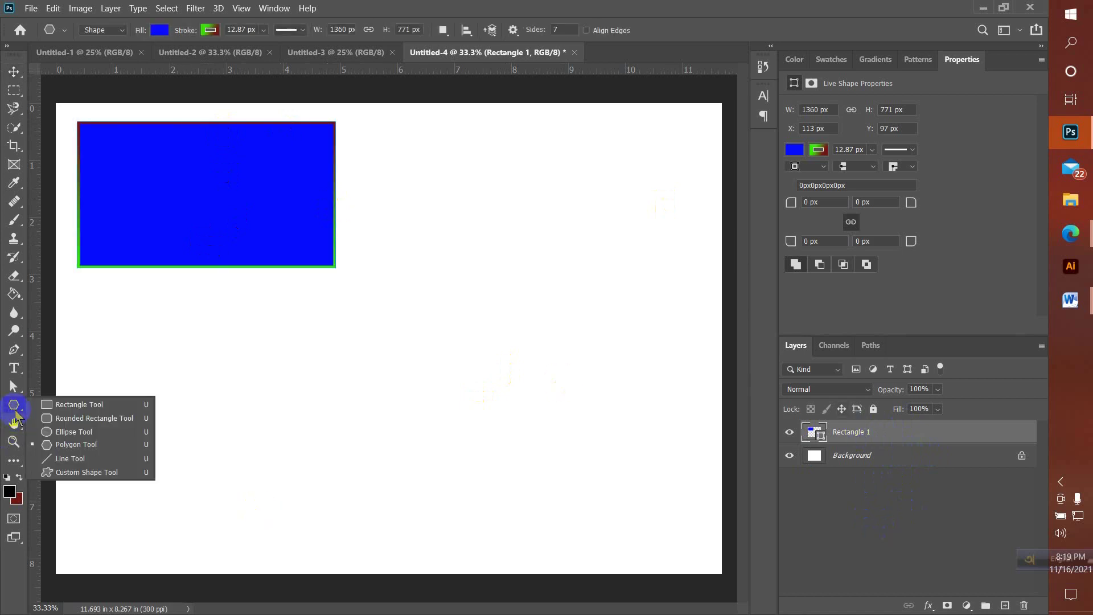
{"action": "left_click", "coordinate": [74, 432]}
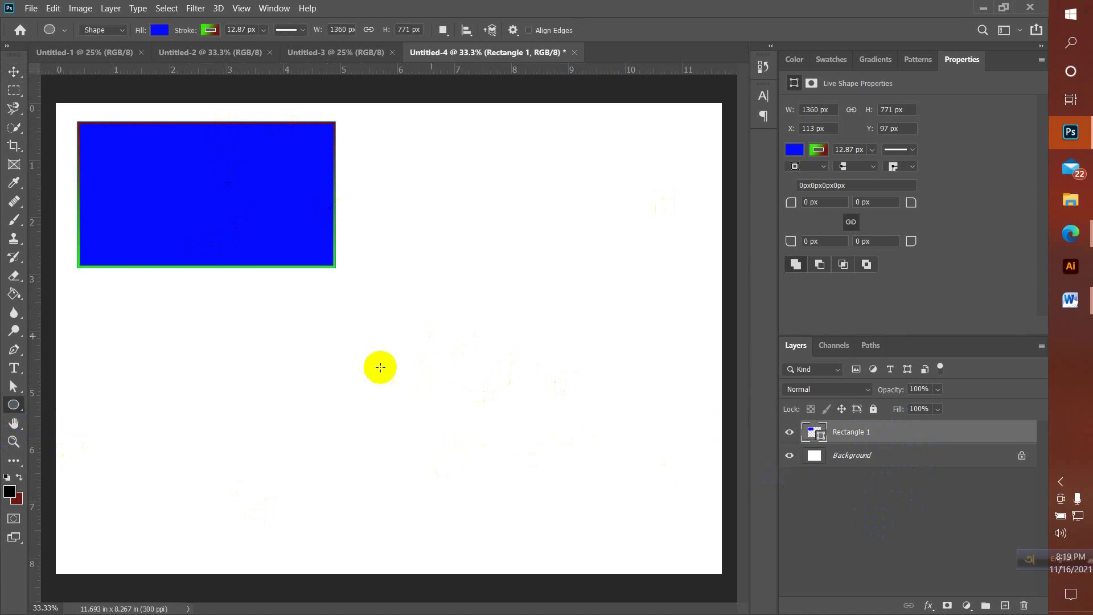
{"action": "left_click", "coordinate": [1004, 605]}
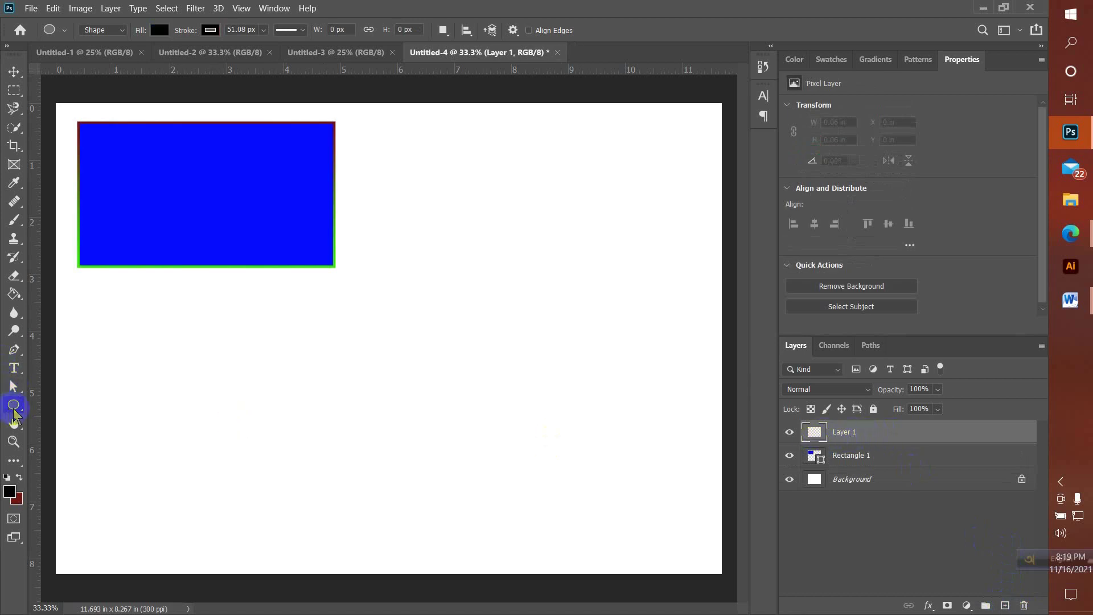
{"action": "left_click_drag", "start_coordinate": [272, 351], "coordinate": [454, 528]}
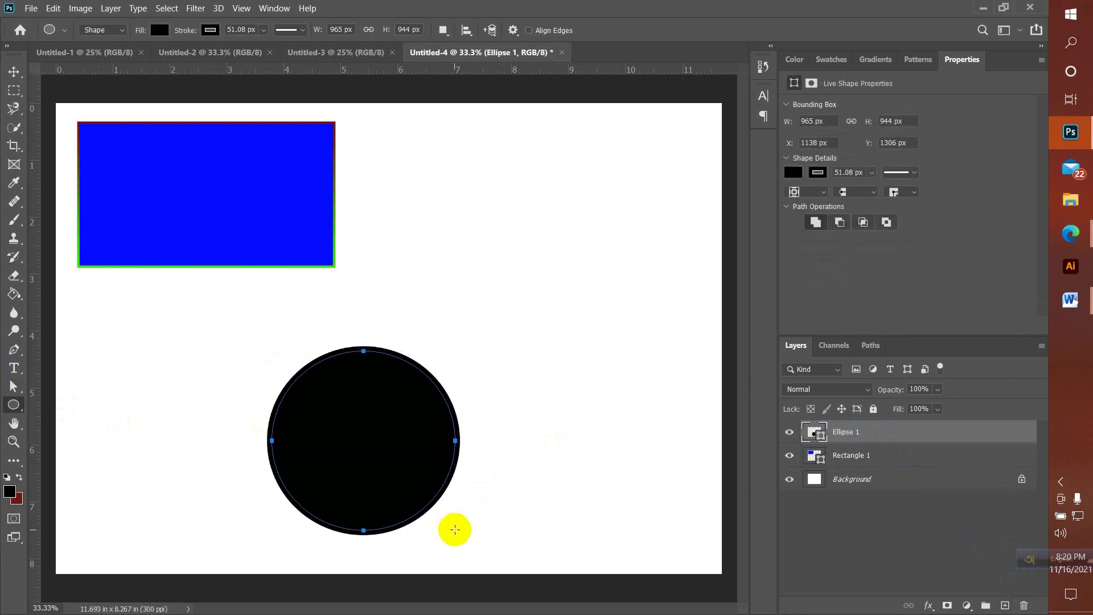
{"action": "left_click", "coordinate": [14, 71]}
{"action": "left_click_drag", "start_coordinate": [358, 419], "coordinate": [520, 239]}
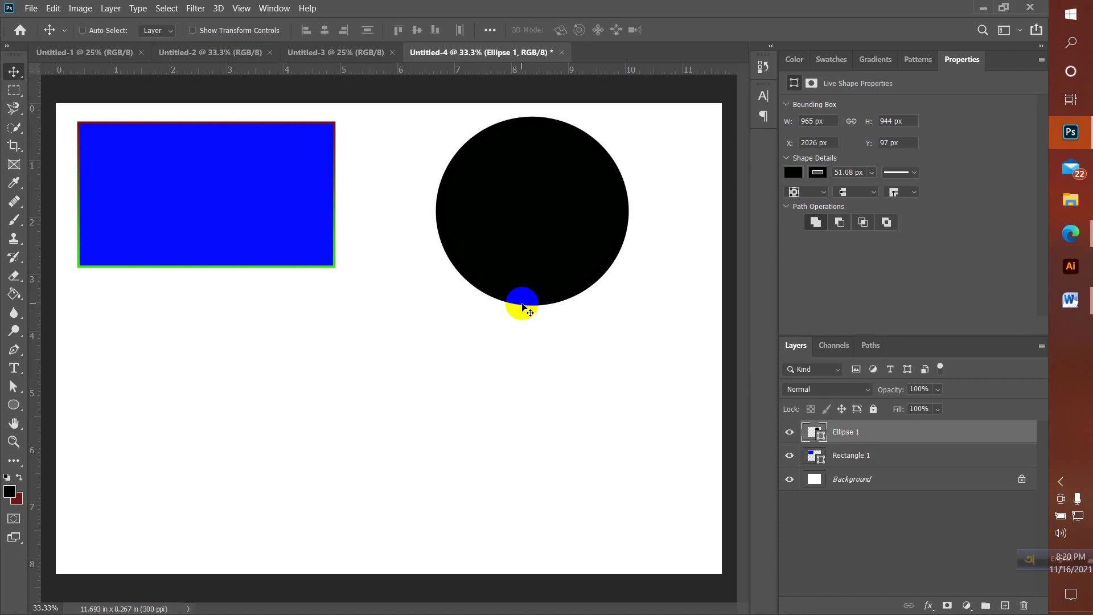
Add a new layer and draw a seven-sided polygon about 1001 by 1022 px below the rectangle.
{"action": "key", "text": "ctrl+shift+alt+n"}
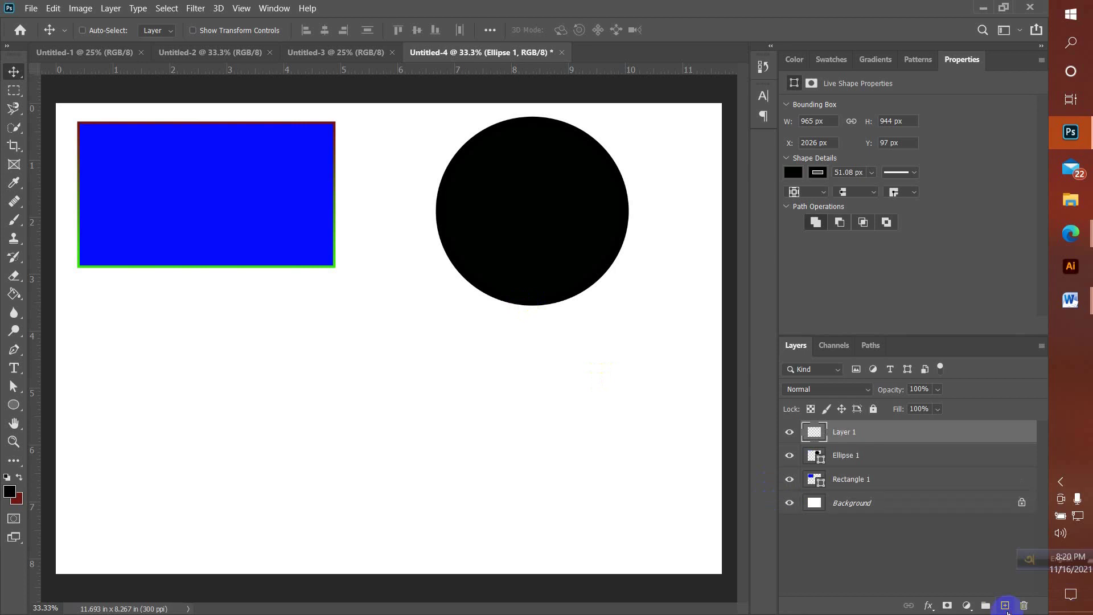
{"action": "left_click", "coordinate": [14, 405]}
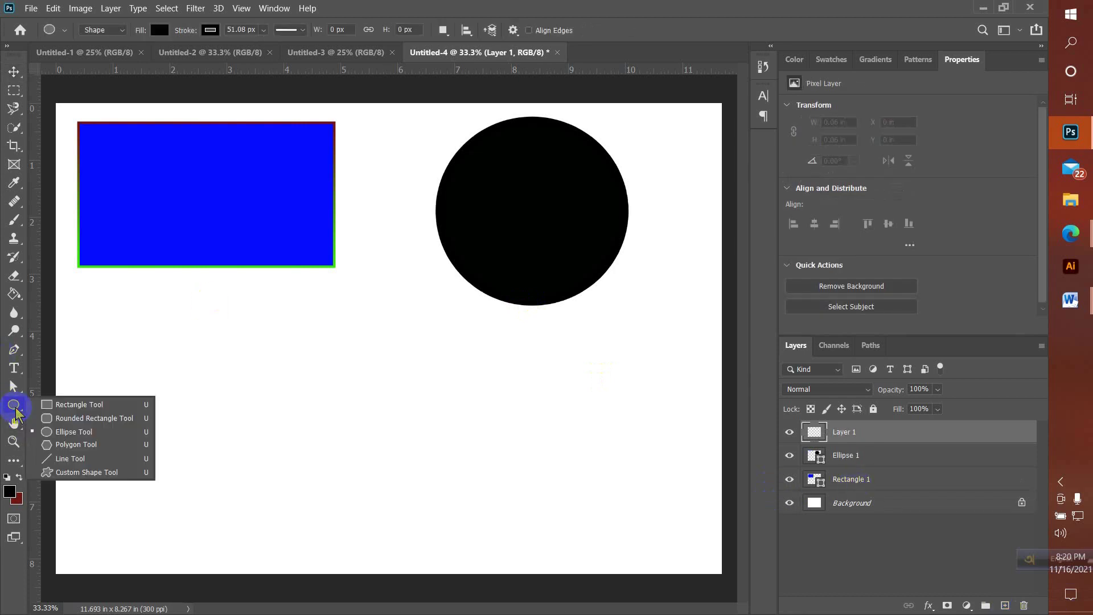
{"action": "left_click", "coordinate": [80, 444]}
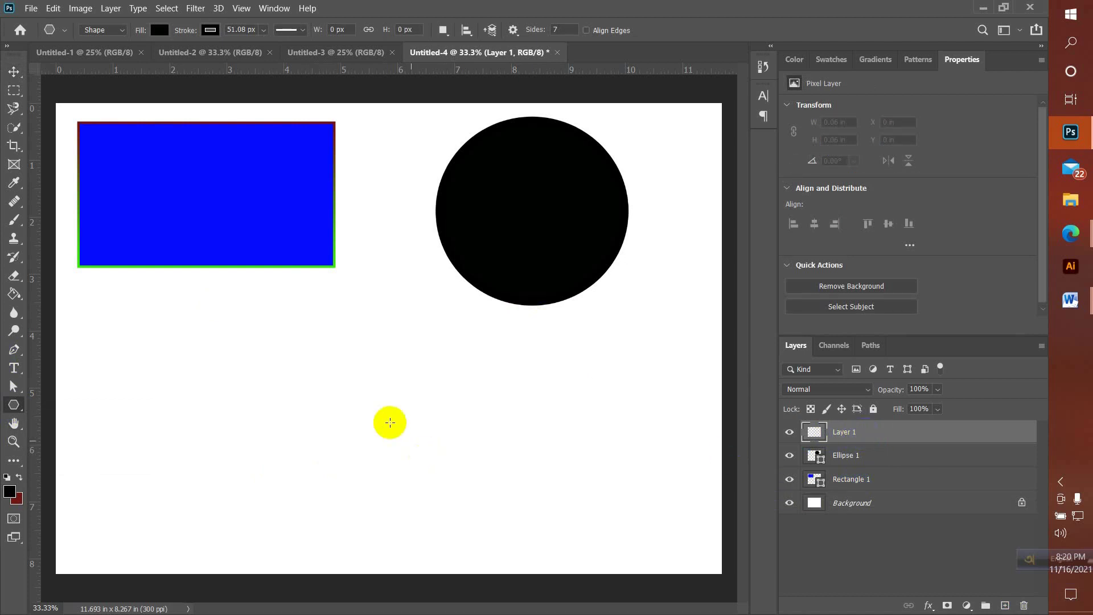
{"action": "left_click_drag", "start_coordinate": [326, 380], "coordinate": [410, 427]}
Fill the polygon with bright green and set its stroke to No Color.
{"action": "left_click", "coordinate": [159, 30]}
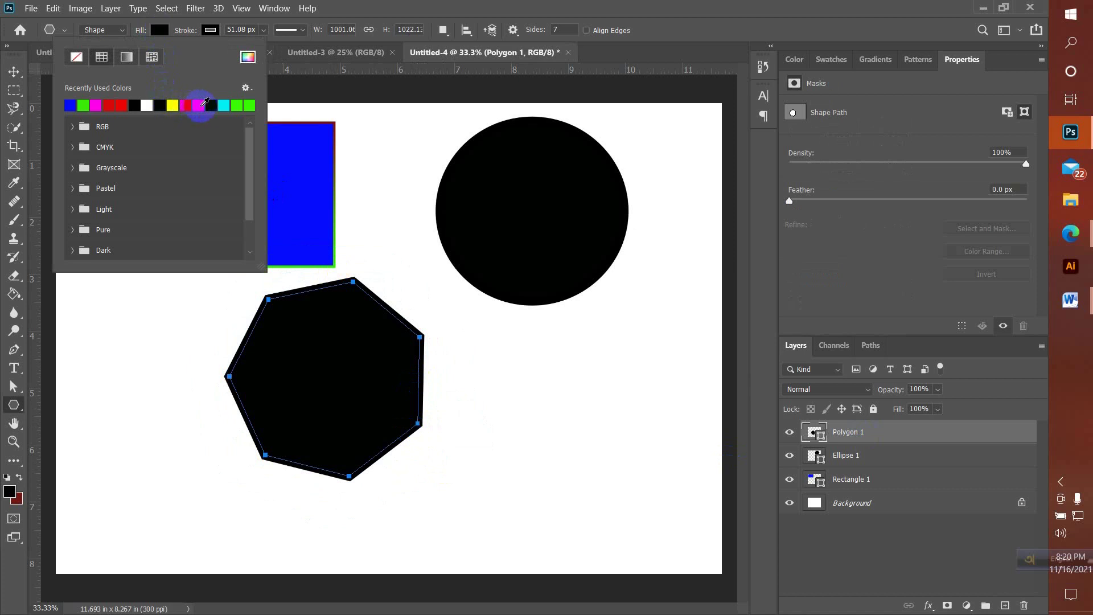
{"action": "left_click", "coordinate": [236, 105]}
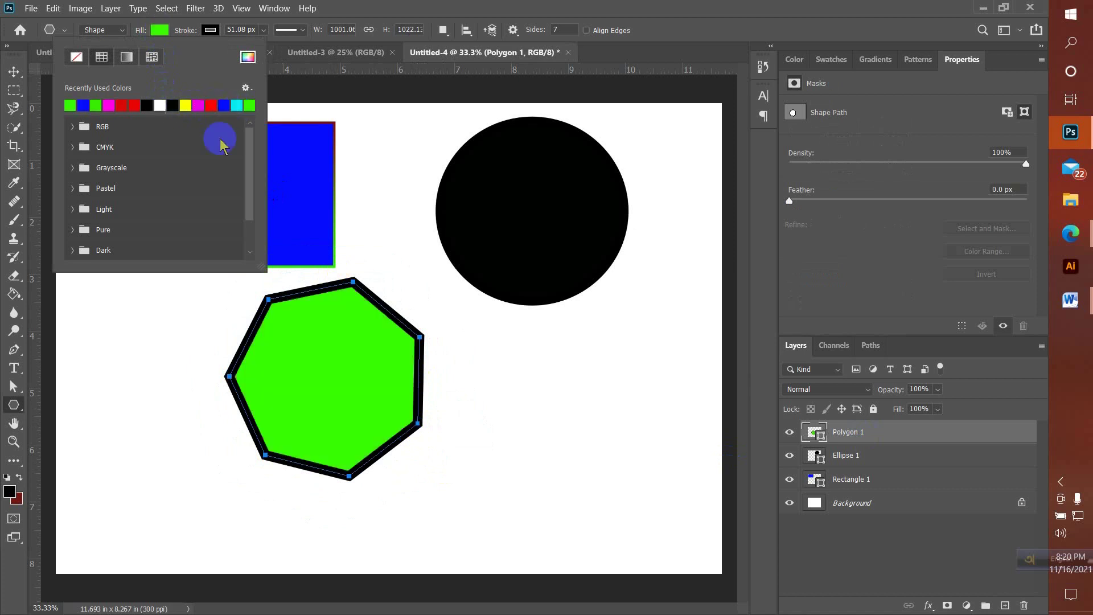
{"action": "left_click", "coordinate": [211, 30]}
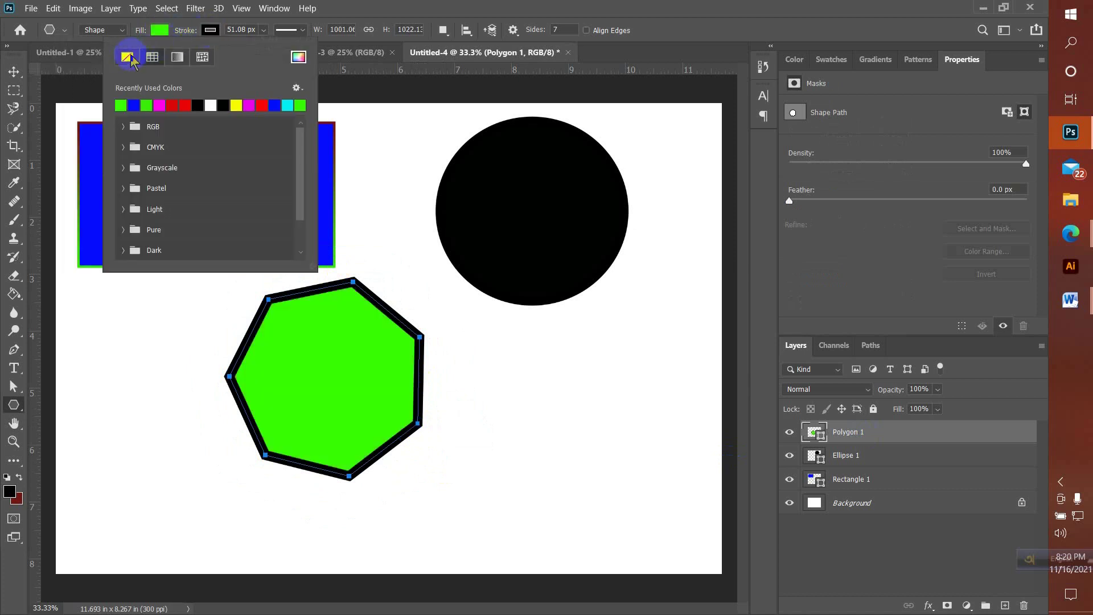
{"action": "left_click", "coordinate": [212, 31]}
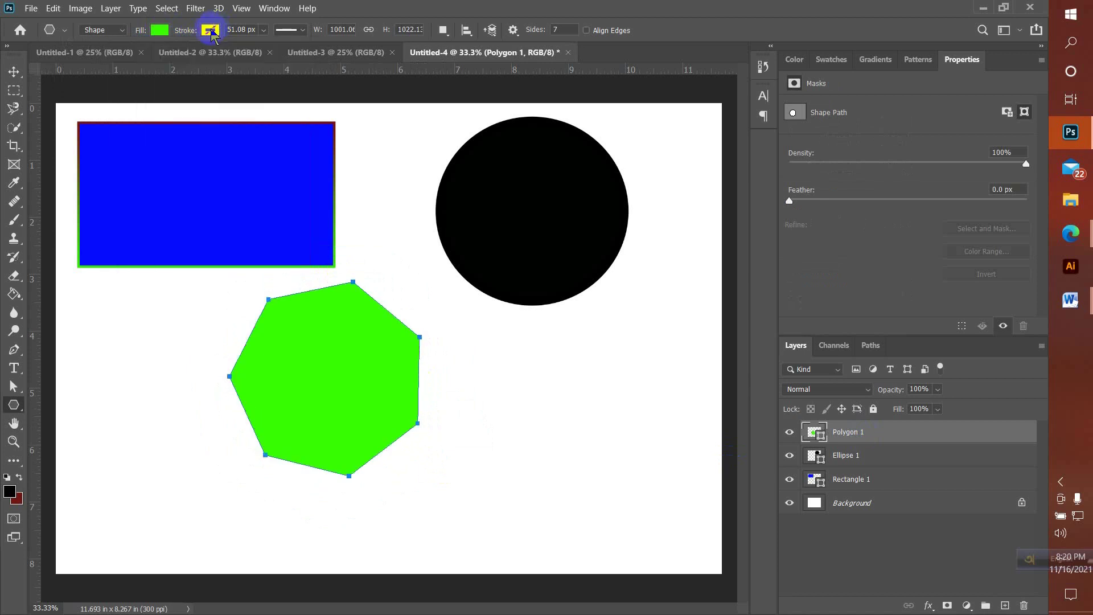
Move the polygon around the canvas and leave it in the lower middle, below the rectangle and the circle.
{"action": "left_click", "coordinate": [14, 71]}
{"action": "left_click_drag", "start_coordinate": [310, 401], "coordinate": [331, 394]}
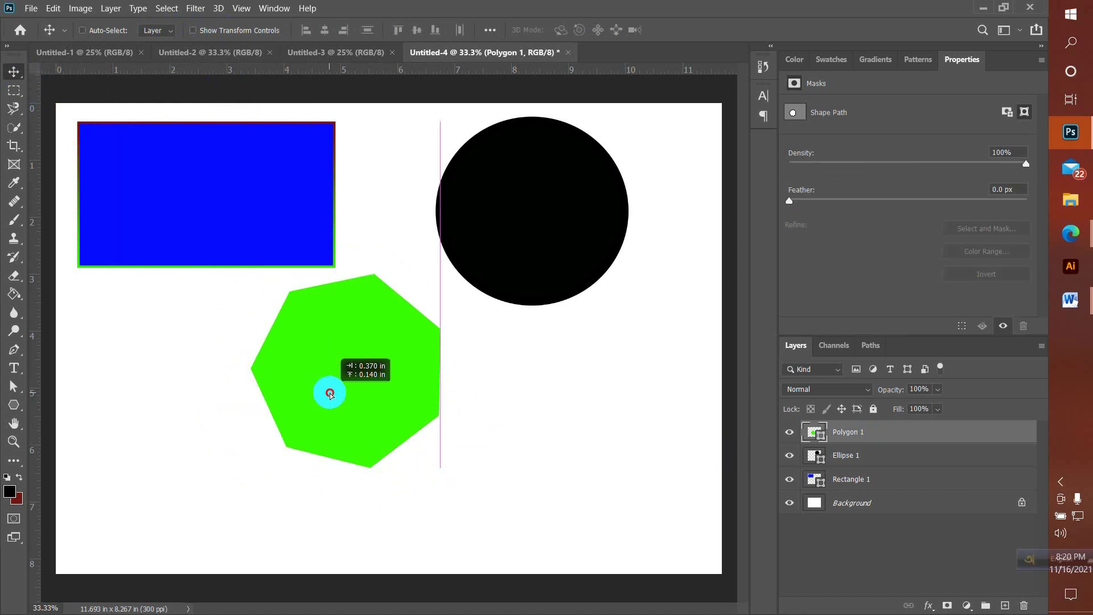
{"action": "left_click_drag", "start_coordinate": [330, 394], "coordinate": [330, 393]}
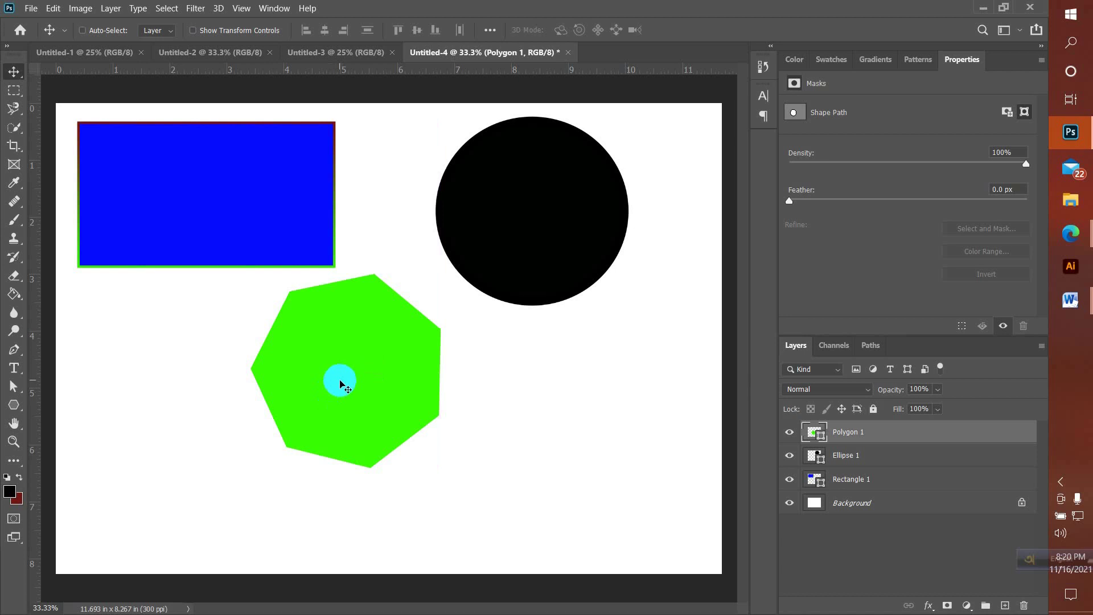
{"action": "left_click_drag", "start_coordinate": [371, 391], "coordinate": [228, 409]}
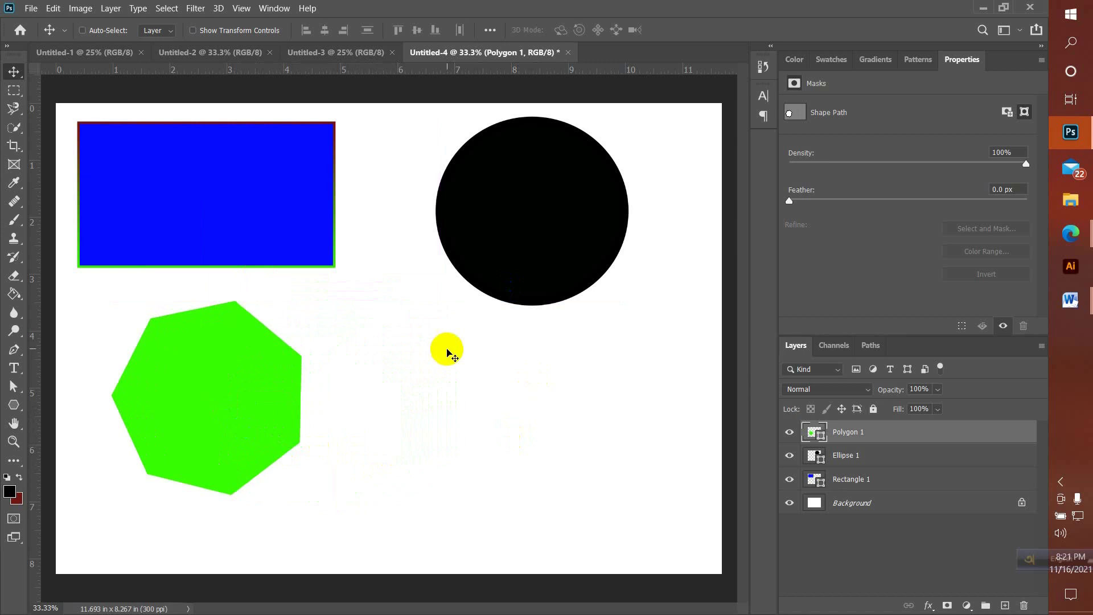
{"action": "left_click_drag", "start_coordinate": [177, 415], "coordinate": [239, 427]}
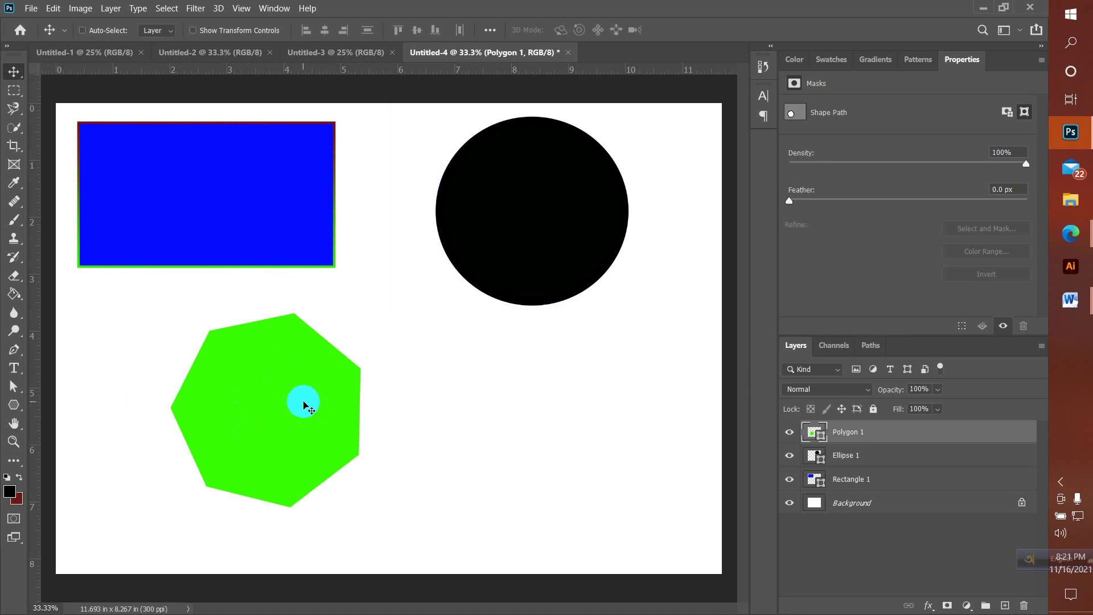
{"action": "left_click", "coordinate": [263, 394]}
{"action": "left_click_drag", "start_coordinate": [262, 394], "coordinate": [358, 410]}
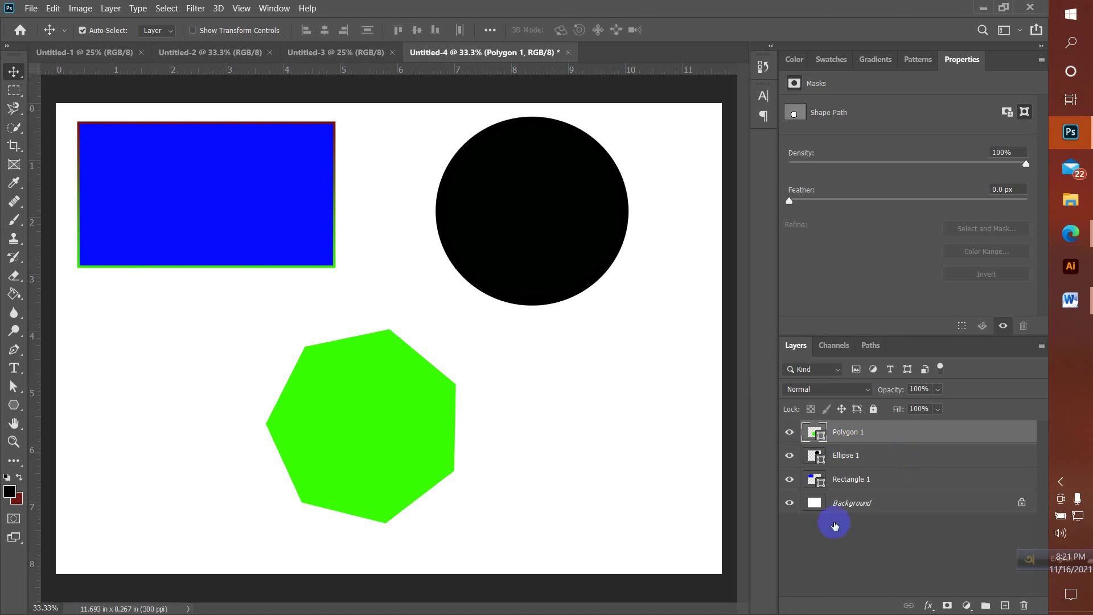
Free-transform the polygon to 93.18% height and a stretched 148.89% width, place it below the rectangle, and deselect its layer.
{"action": "key", "text": "ctrl+t"}
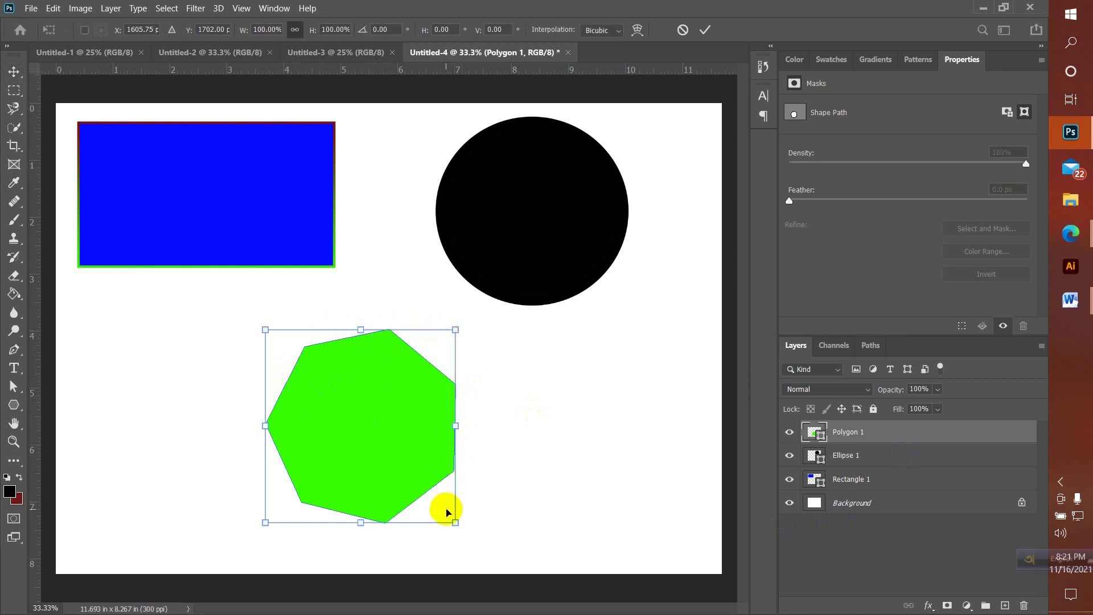
{"action": "left_click_drag", "start_coordinate": [456, 426], "coordinate": [496, 428]}
{"action": "mouse_move", "coordinate": [378, 311]}
{"action": "left_mouse_down"}
{"action": "mouse_move", "coordinate": [378, 275]}
{"action": "mouse_move", "coordinate": [380, 314]}
{"action": "left_mouse_up"}
{"action": "mouse_move", "coordinate": [283, 431]}
{"action": "left_mouse_down"}
{"action": "mouse_move", "coordinate": [262, 429]}
{"action": "mouse_move", "coordinate": [297, 429]}
{"action": "left_mouse_up"}
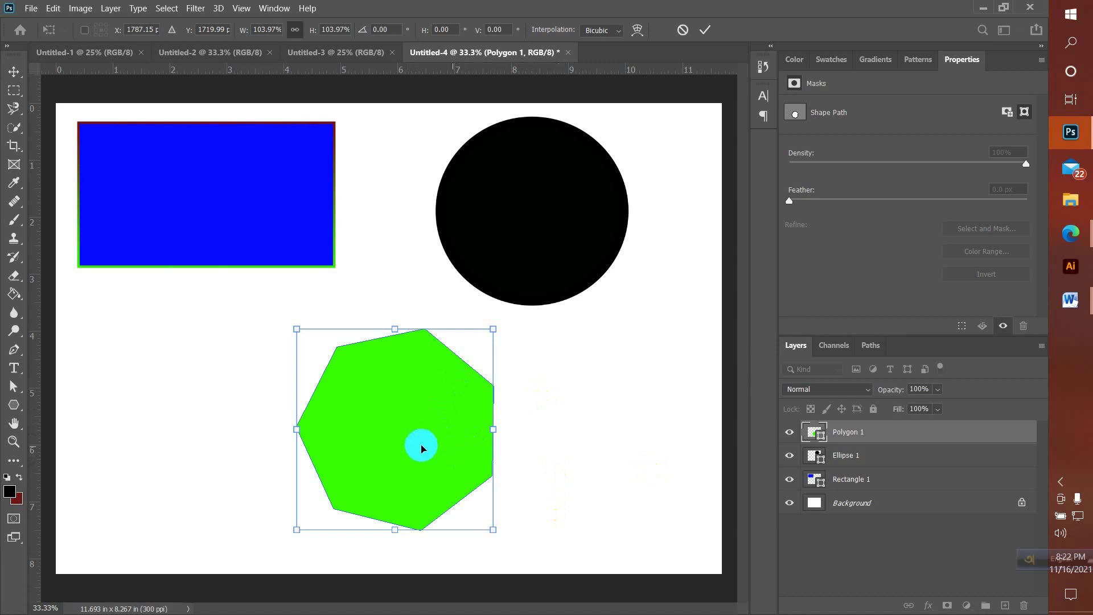
{"action": "left_click_drag", "start_coordinate": [390, 444], "coordinate": [313, 453]}
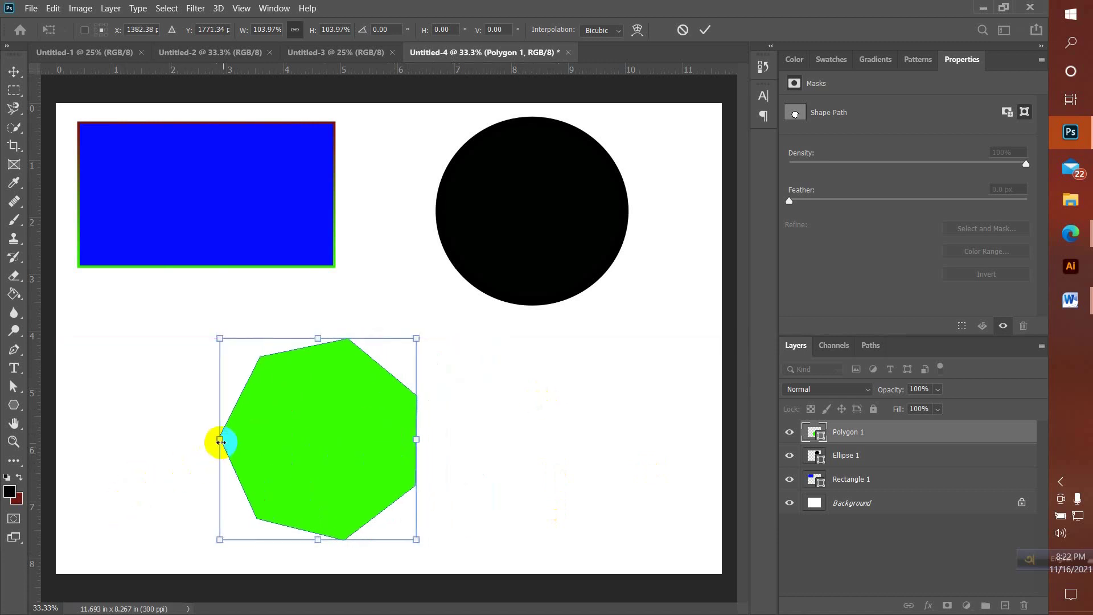
{"action": "mouse_move", "coordinate": [220, 438]}
{"action": "left_mouse_down"}
{"action": "mouse_move", "coordinate": [154, 439]}
{"action": "mouse_move", "coordinate": [238, 441]}
{"action": "left_mouse_up"}
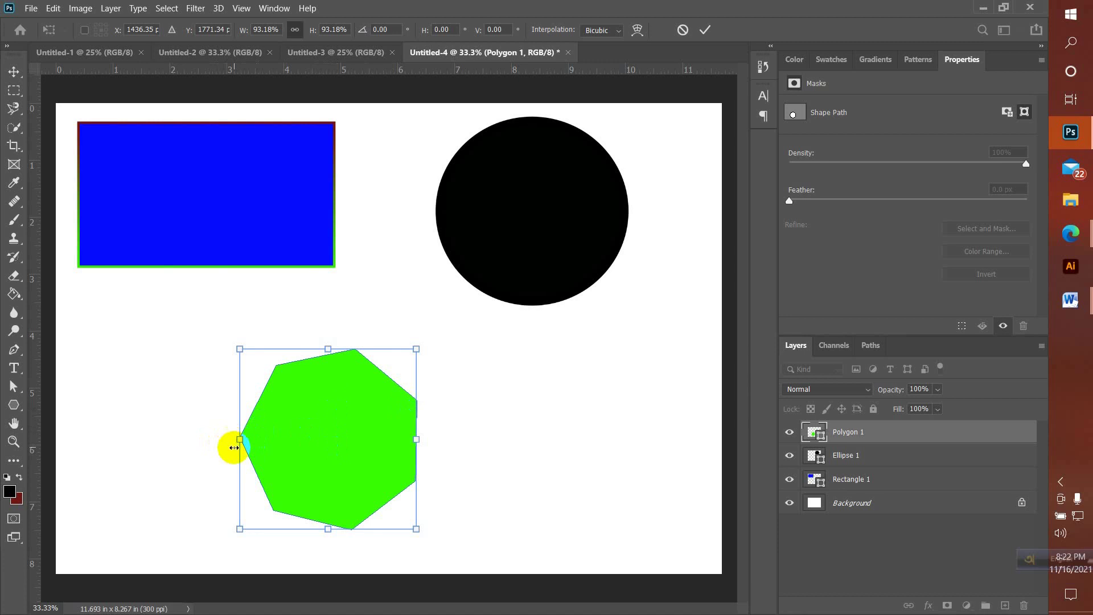
{"action": "left_click_drag", "start_coordinate": [240, 440], "coordinate": [130, 450]}
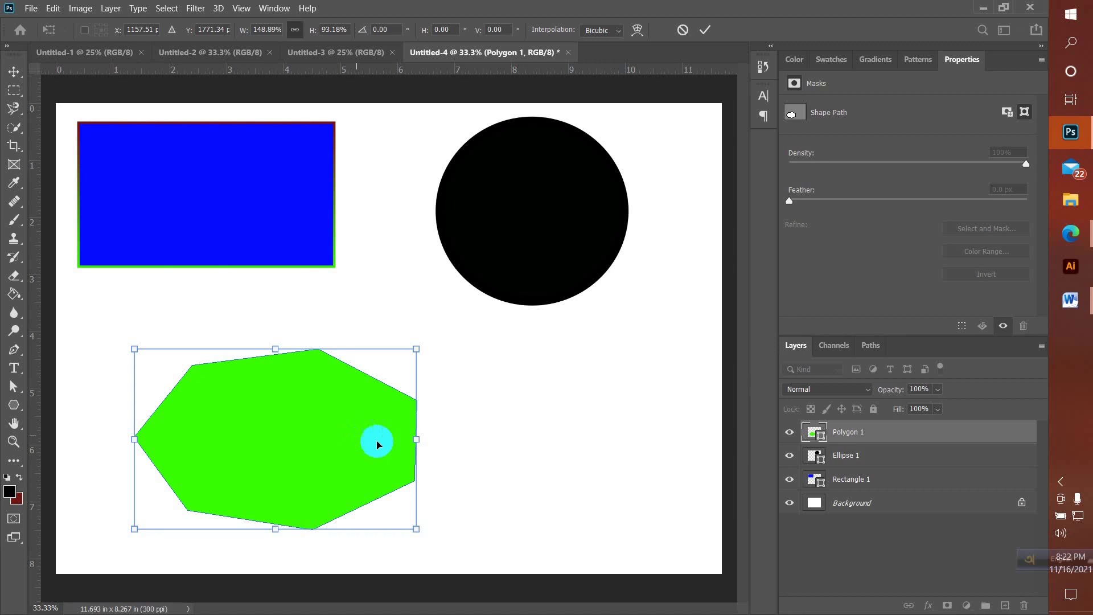
{"action": "left_click", "coordinate": [835, 564]}
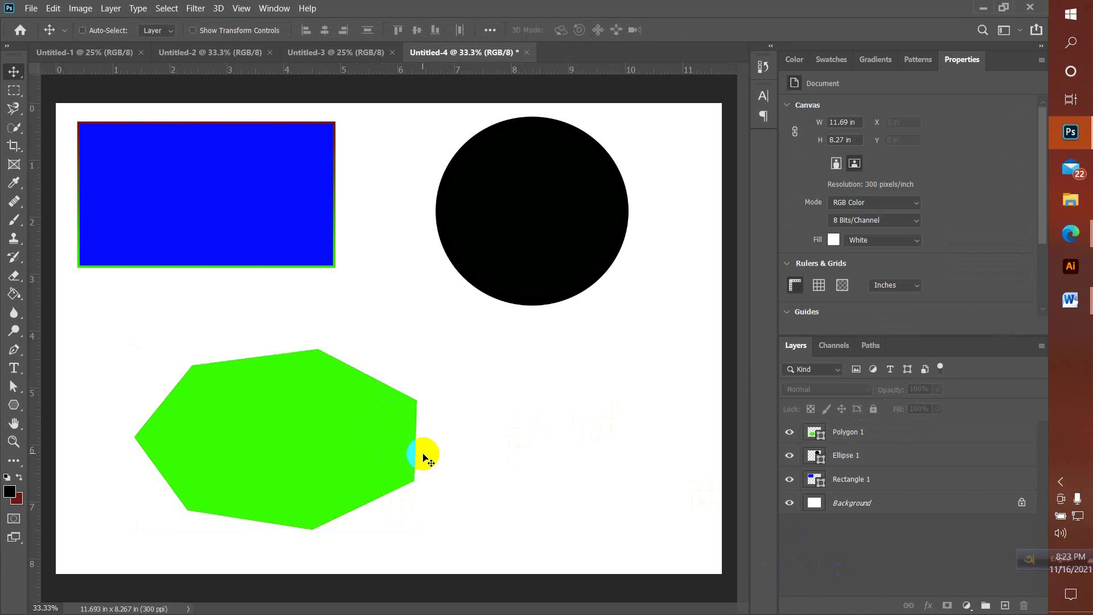
Try moving the polygon without a selected layer, then select the Polygon 1 layer and move the polygon up over the rectangle.
{"action": "left_click", "coordinate": [405, 454]}
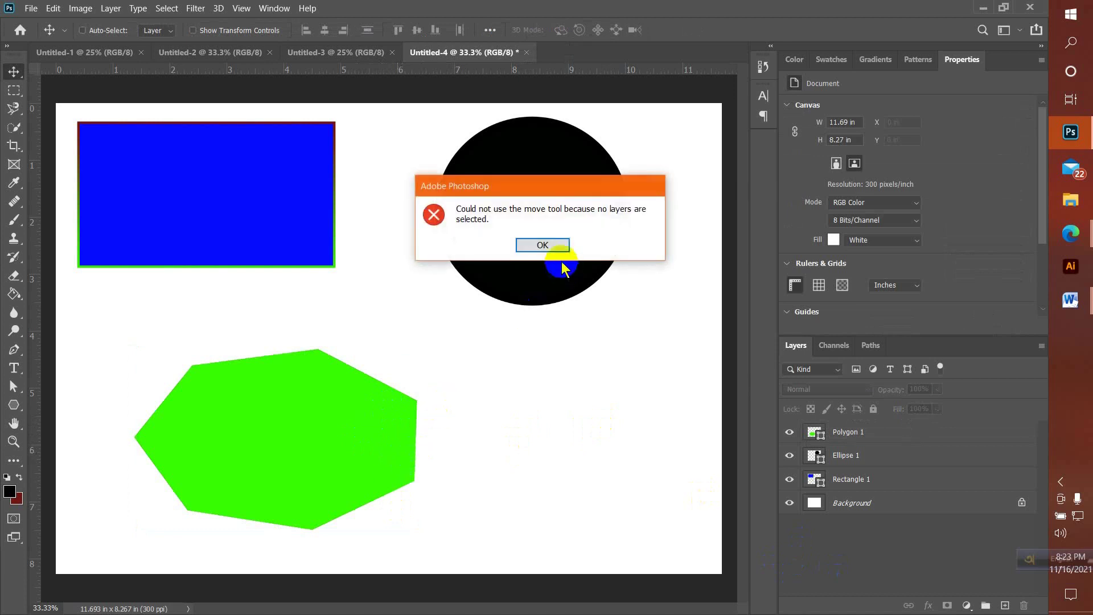
{"action": "left_click", "coordinate": [552, 247]}
{"action": "left_click", "coordinate": [918, 433]}
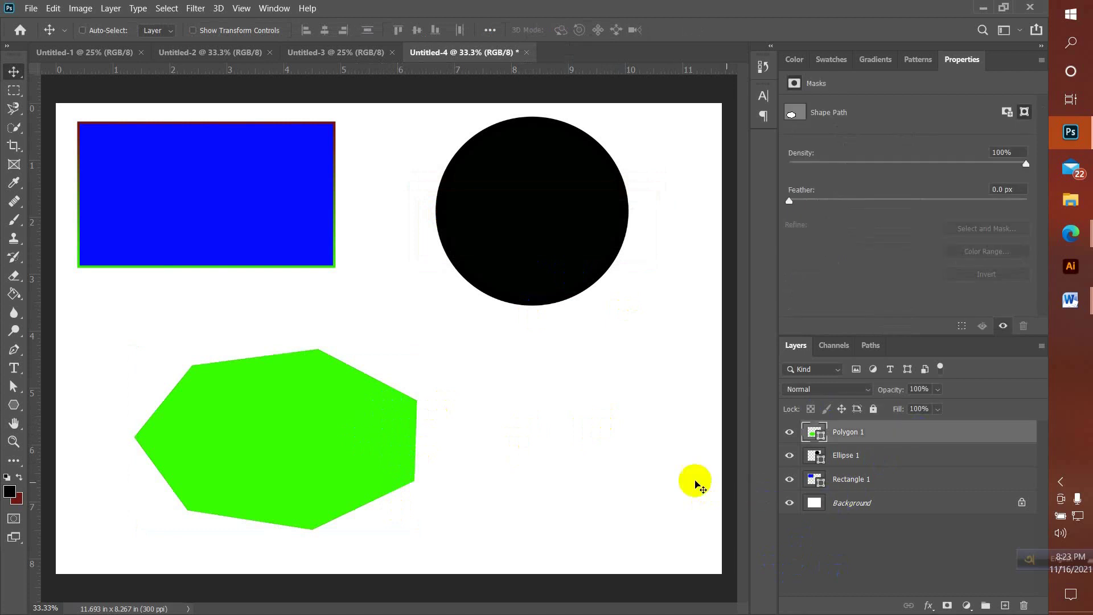
{"action": "left_click_drag", "start_coordinate": [374, 456], "coordinate": [385, 273]}
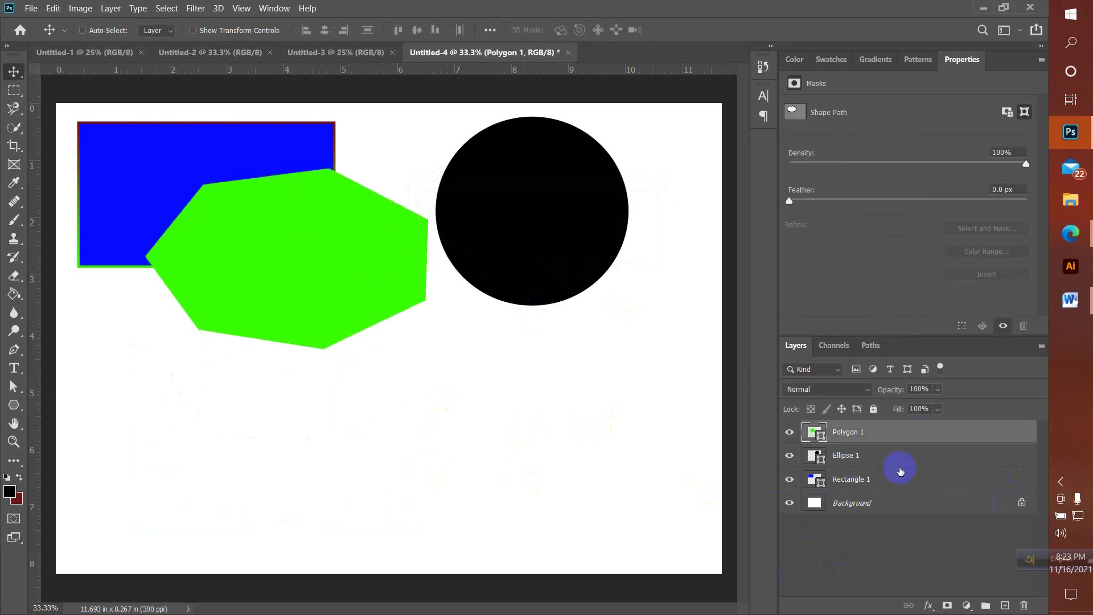
Move the black circle behind the polygon so it overlaps the rectangle, nudge the polygon down slightly, and deselect all layers.
{"action": "left_click", "coordinate": [880, 458]}
{"action": "left_click_drag", "start_coordinate": [596, 233], "coordinate": [383, 248]}
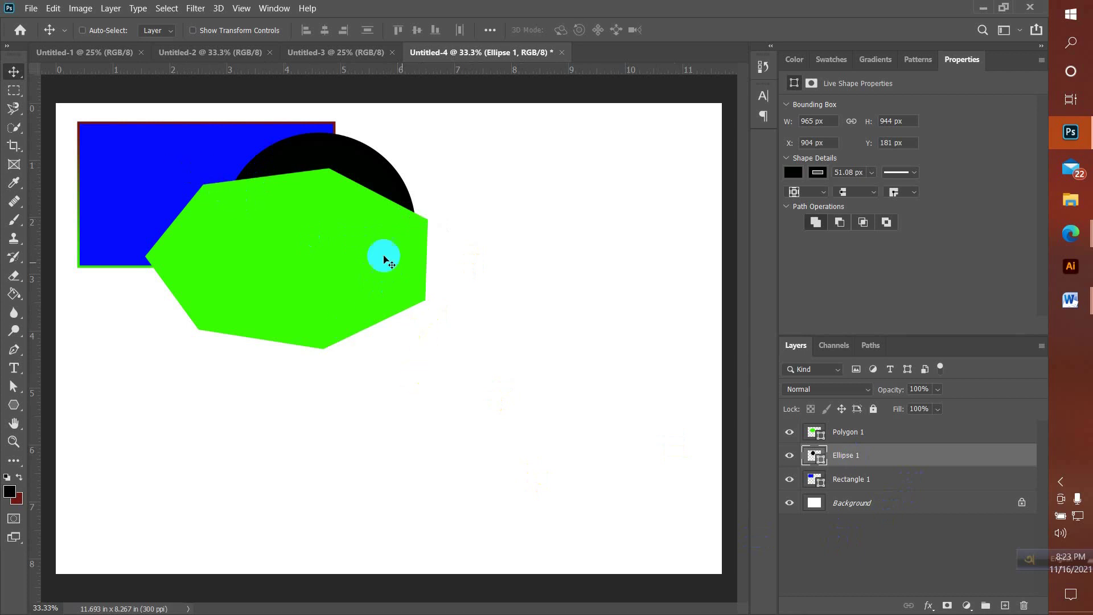
{"action": "mouse_move", "coordinate": [378, 165]}
{"action": "left_mouse_down"}
{"action": "mouse_move", "coordinate": [455, 173]}
{"action": "mouse_move", "coordinate": [425, 189]}
{"action": "mouse_move", "coordinate": [425, 160]}
{"action": "mouse_move", "coordinate": [432, 198]}
{"action": "mouse_move", "coordinate": [387, 175]}
{"action": "mouse_move", "coordinate": [398, 158]}
{"action": "mouse_move", "coordinate": [395, 171]}
{"action": "left_mouse_up"}
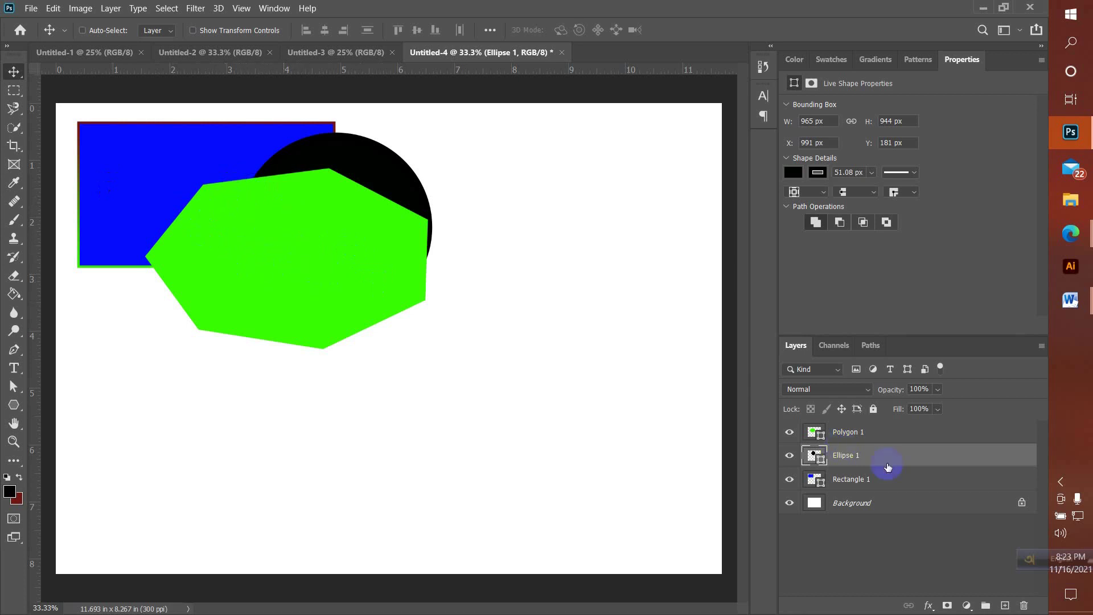
{"action": "left_click", "coordinate": [797, 424]}
{"action": "mouse_move", "coordinate": [318, 279]}
{"action": "left_mouse_down"}
{"action": "mouse_move", "coordinate": [318, 323]}
{"action": "mouse_move", "coordinate": [353, 288]}
{"action": "mouse_move", "coordinate": [317, 288]}
{"action": "mouse_move", "coordinate": [317, 268]}
{"action": "left_mouse_up"}
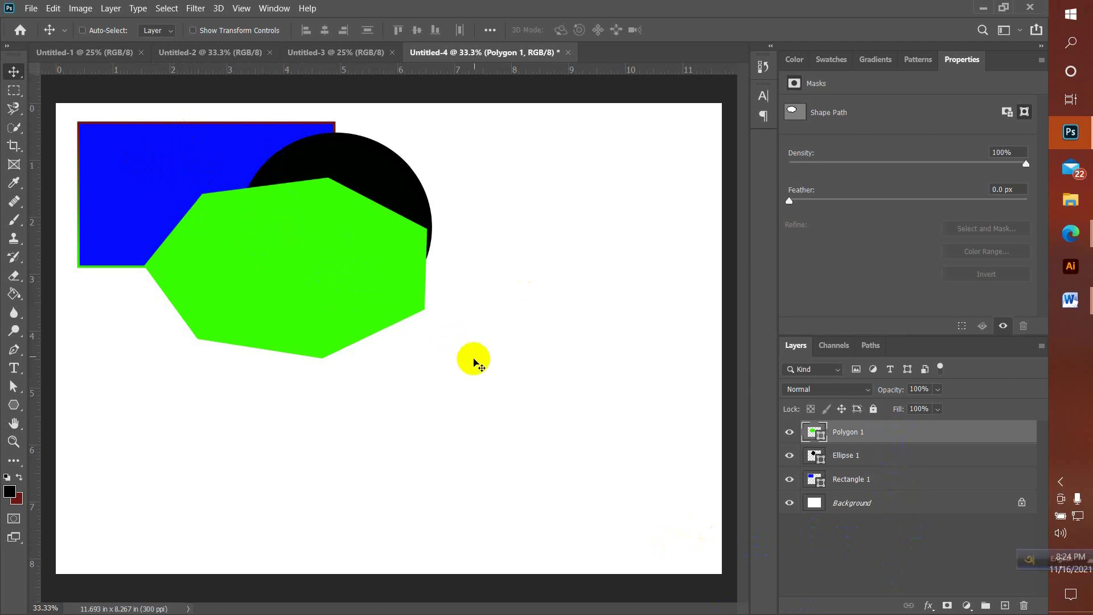
{"action": "left_click", "coordinate": [829, 543]}
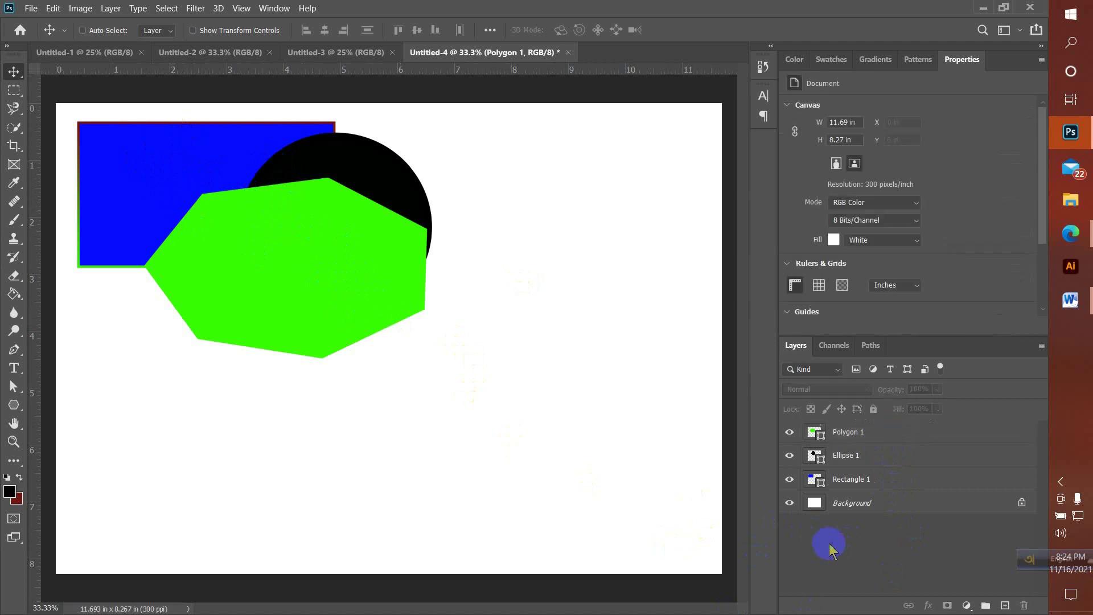
Bring the Rectangle 1 layer to the top of the stack and move the rectangle down to the middle of the canvas.
{"action": "left_click", "coordinate": [864, 479]}
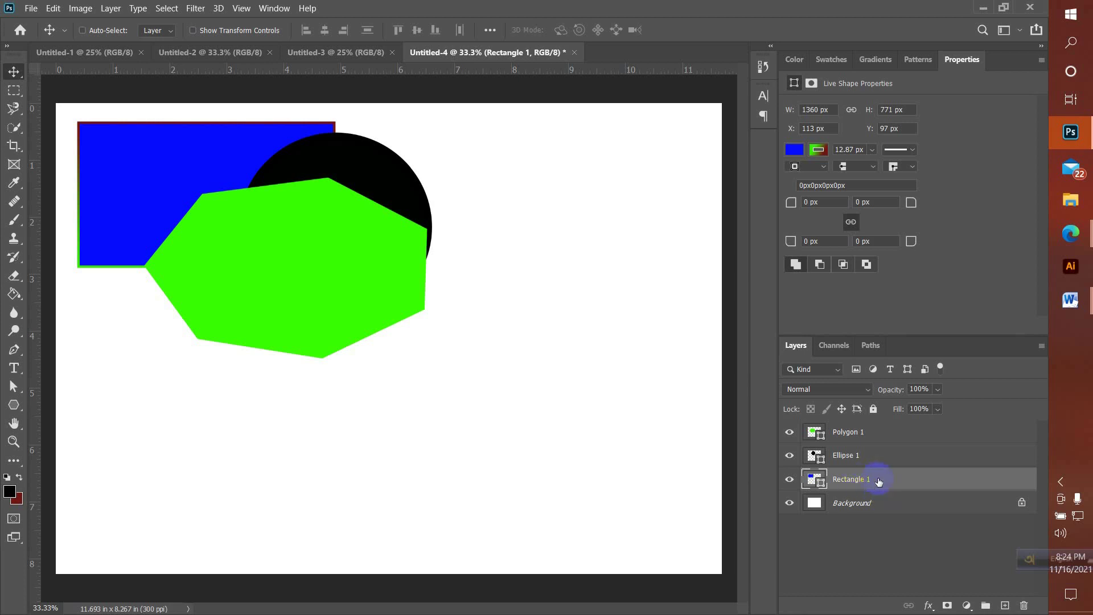
{"action": "left_click_drag", "start_coordinate": [880, 479], "coordinate": [873, 431]}
{"action": "left_click_drag", "start_coordinate": [872, 423], "coordinate": [871, 427]}
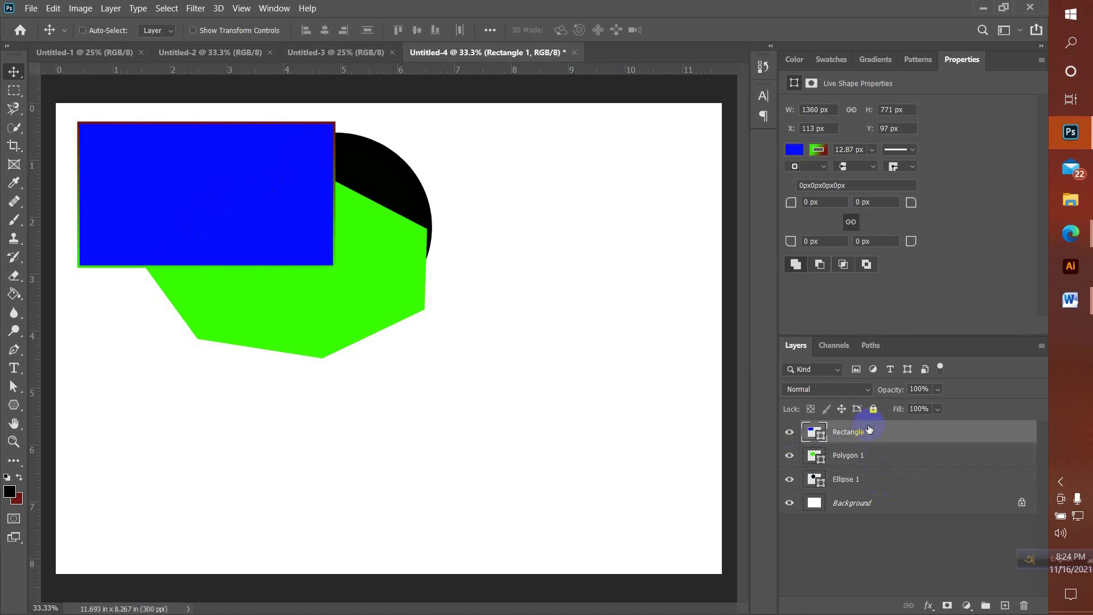
{"action": "left_click_drag", "start_coordinate": [272, 198], "coordinate": [415, 330]}
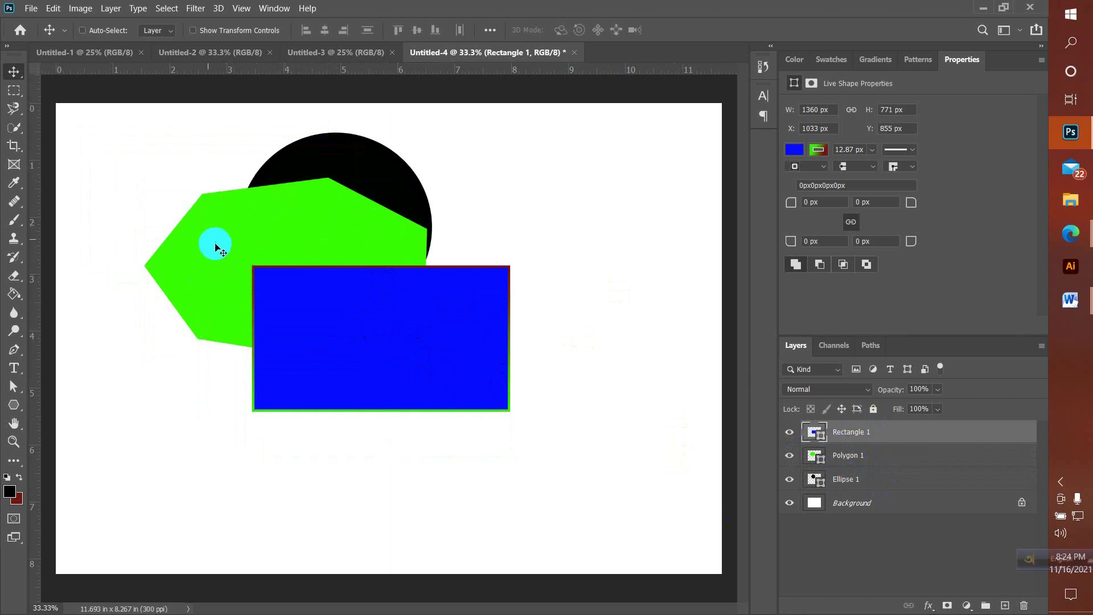
Restack Polygon 1 below Ellipse 1 and back, shift the polygon slightly right, and bring its layer to the top.
{"action": "left_click_drag", "start_coordinate": [872, 465], "coordinate": [890, 501]}
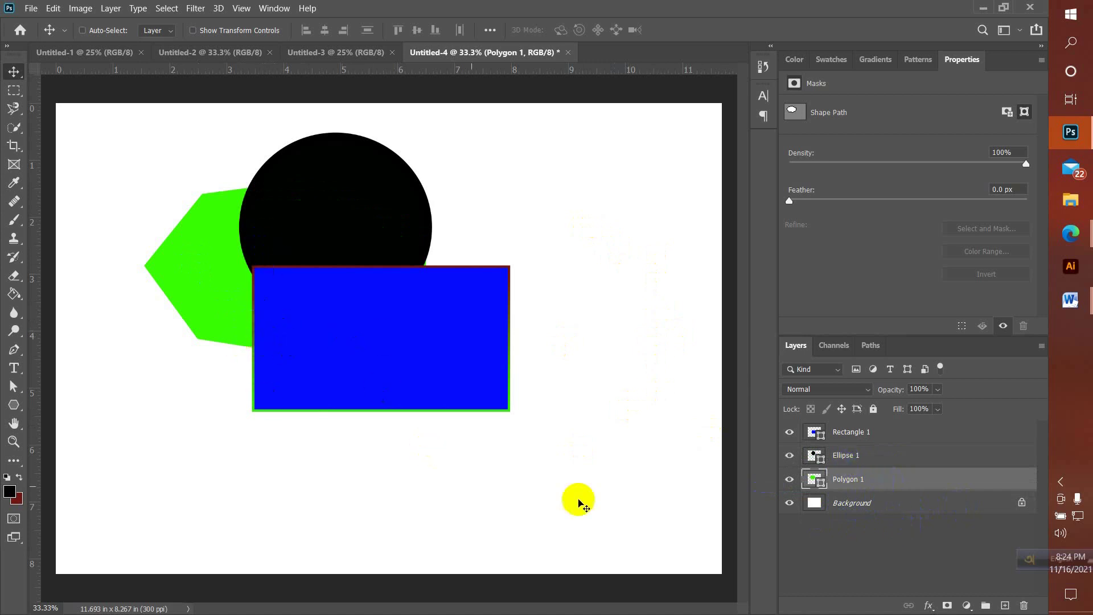
{"action": "left_click_drag", "start_coordinate": [888, 489], "coordinate": [883, 453]}
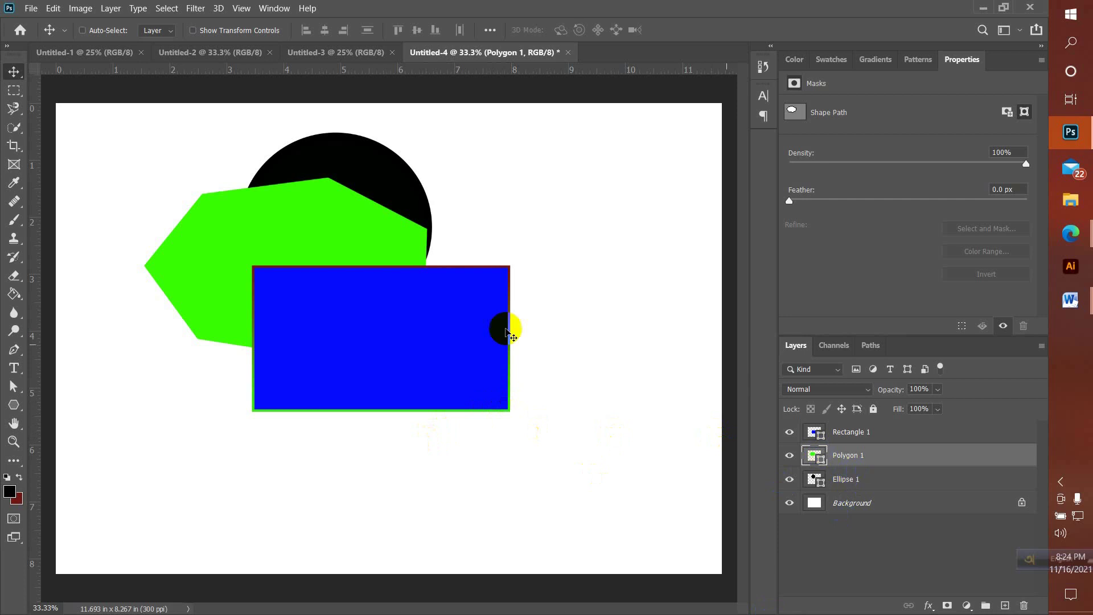
{"action": "left_click_drag", "start_coordinate": [443, 325], "coordinate": [494, 335]}
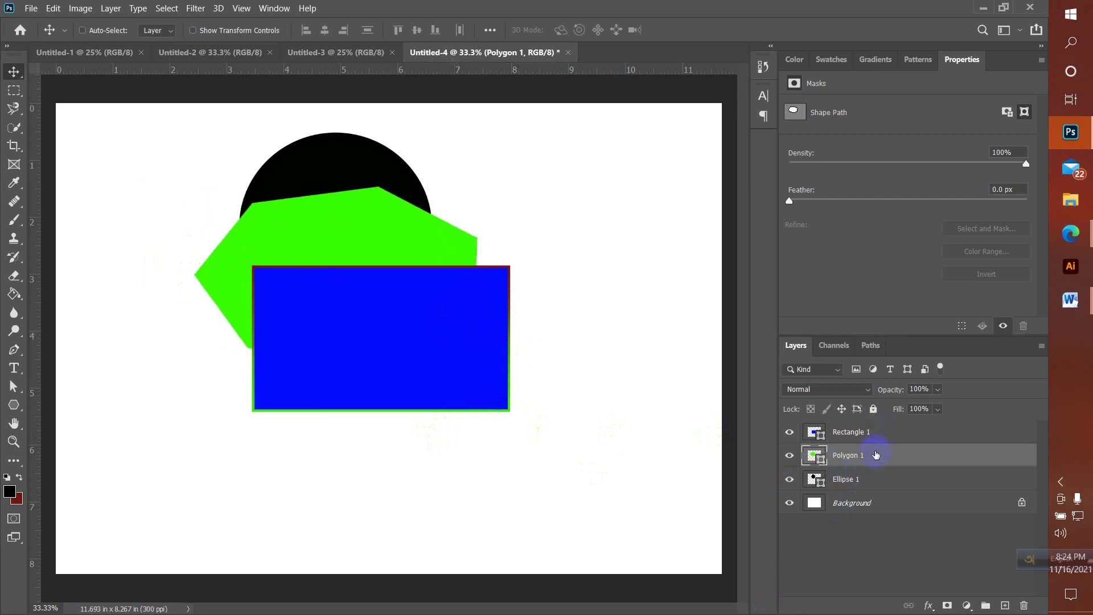
{"action": "left_click_drag", "start_coordinate": [876, 454], "coordinate": [873, 426]}
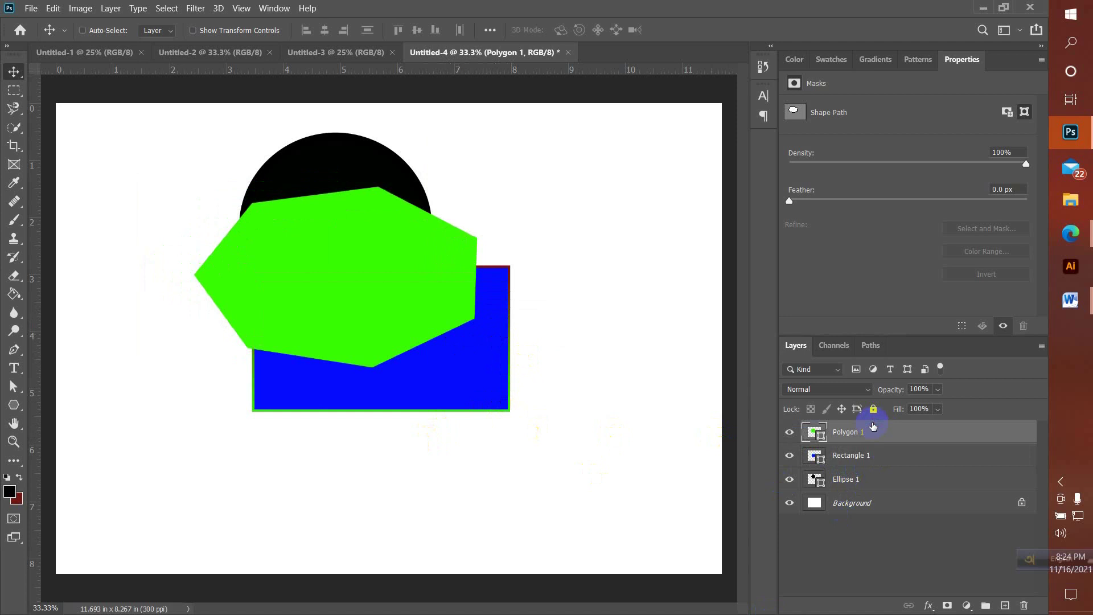
Free-transform the polygon to about 165.40% so it covers the rectangle completely, and deselect its layer.
{"action": "key", "text": "ctrl+t"}
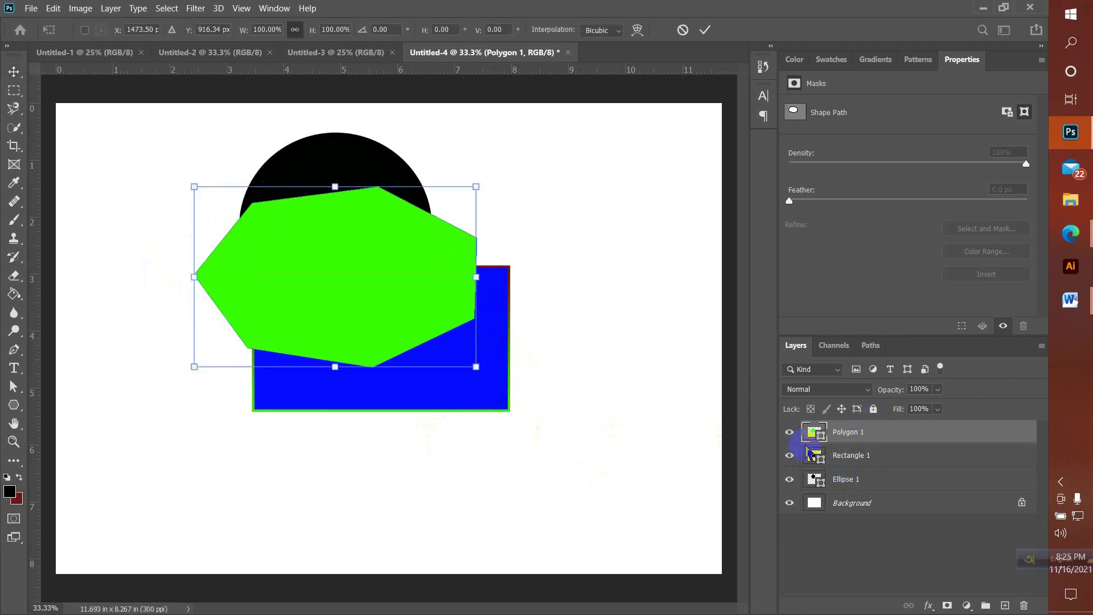
{"action": "left_click_drag", "start_coordinate": [476, 366], "coordinate": [661, 485]}
{"action": "left_click_drag", "start_coordinate": [603, 386], "coordinate": [573, 401]}
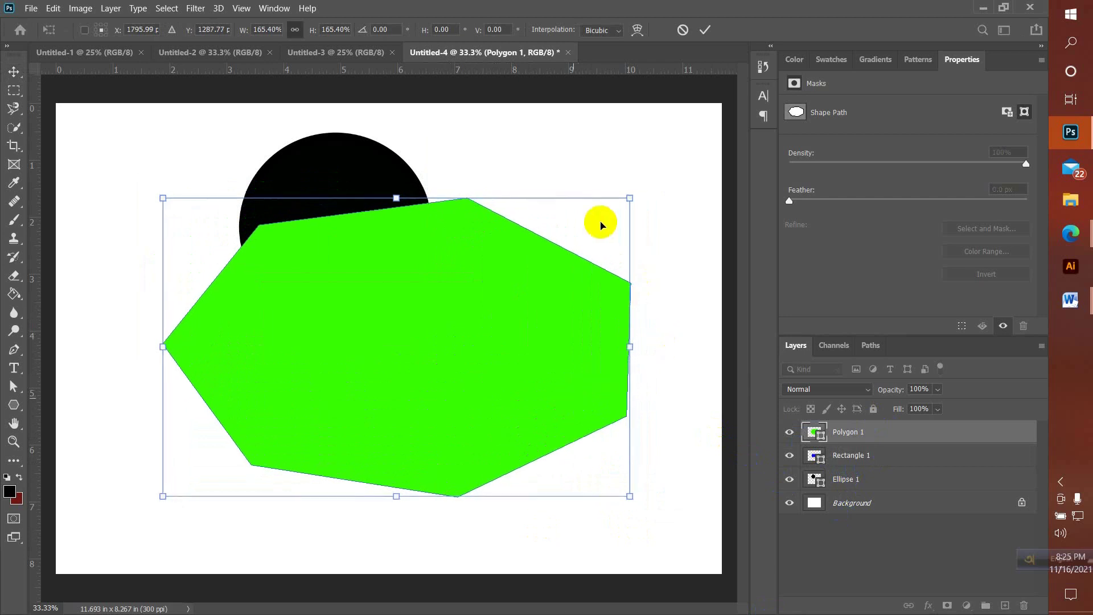
{"action": "left_click", "coordinate": [891, 542]}
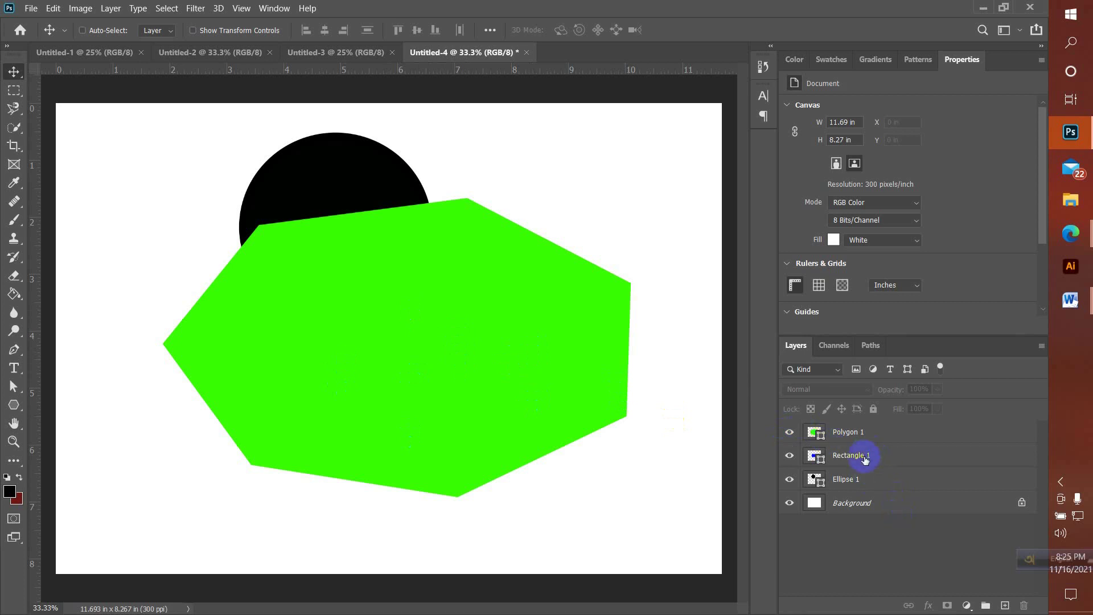
Bring the Rectangle 1 layer above Polygon 1 and move the rectangle to the lower-right corner of the canvas.
{"action": "left_click_drag", "start_coordinate": [865, 459], "coordinate": [867, 425]}
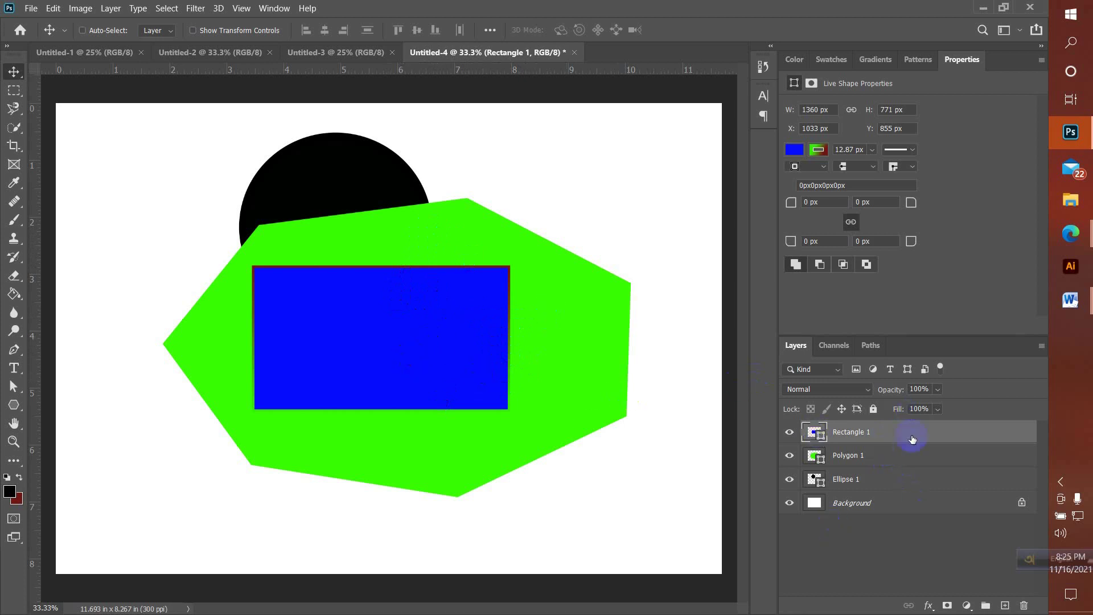
{"action": "left_click_drag", "start_coordinate": [400, 296], "coordinate": [603, 442]}
Free-transform the polygon down to about 38.59% and place it near the left edge of the canvas.
{"action": "left_click", "coordinate": [847, 457]}
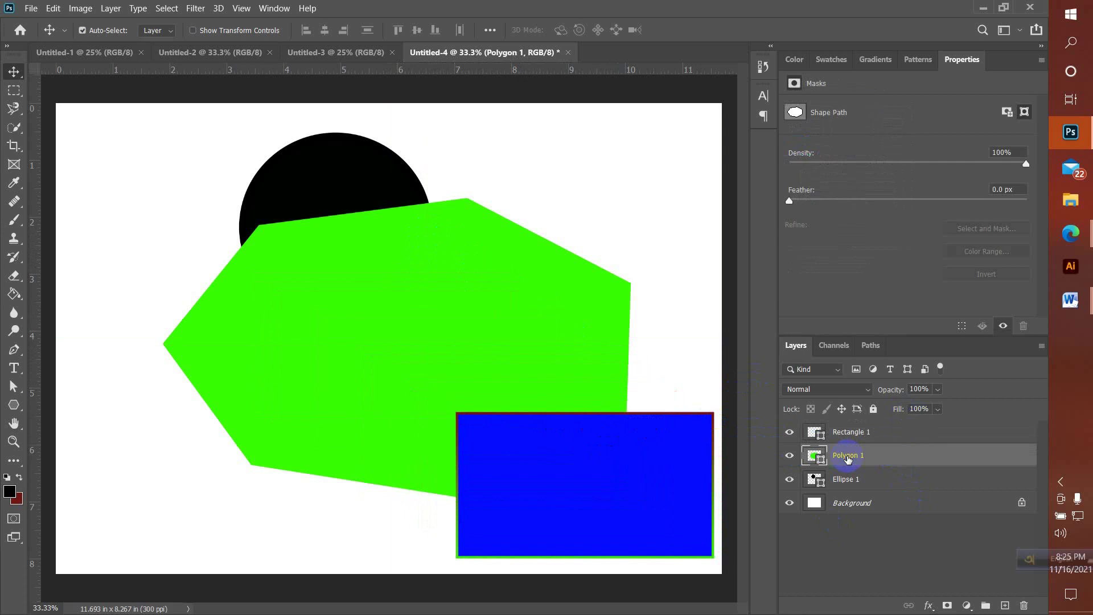
{"action": "key", "text": "ctrl+t"}
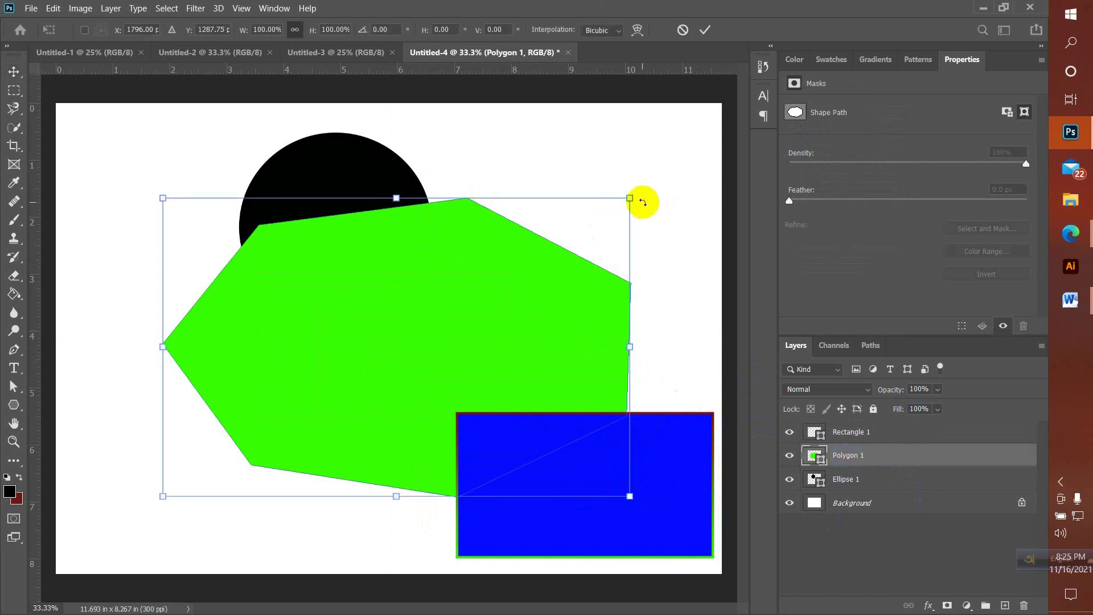
{"action": "left_click_drag", "start_coordinate": [627, 195], "coordinate": [196, 351]}
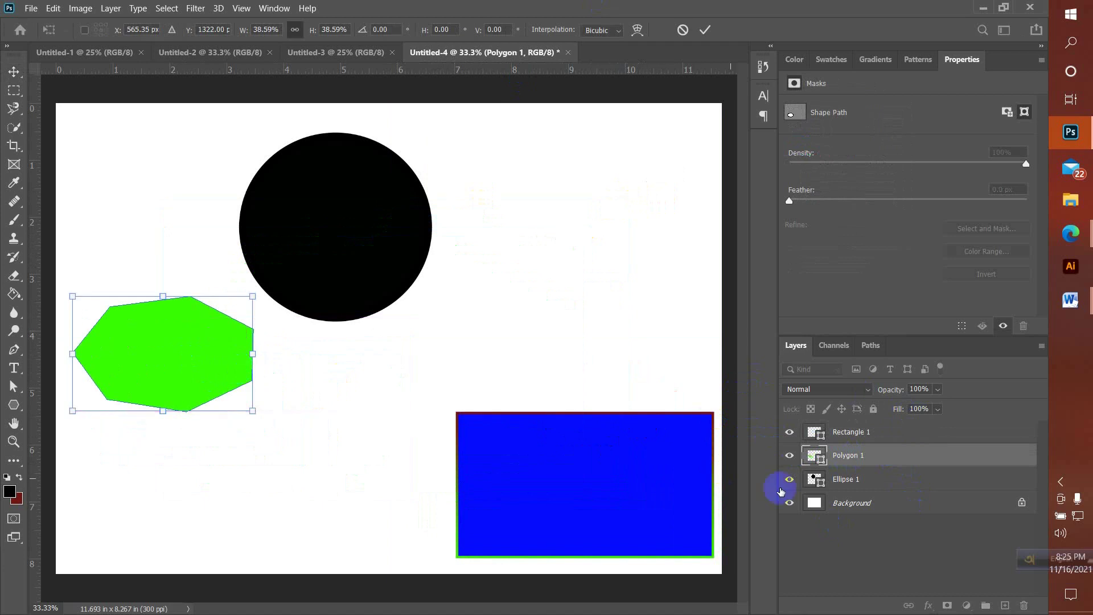
Move the circle to the right, add Polygon 1 to the selection, and move both shapes together right and slightly down.
{"action": "left_click", "coordinate": [845, 485]}
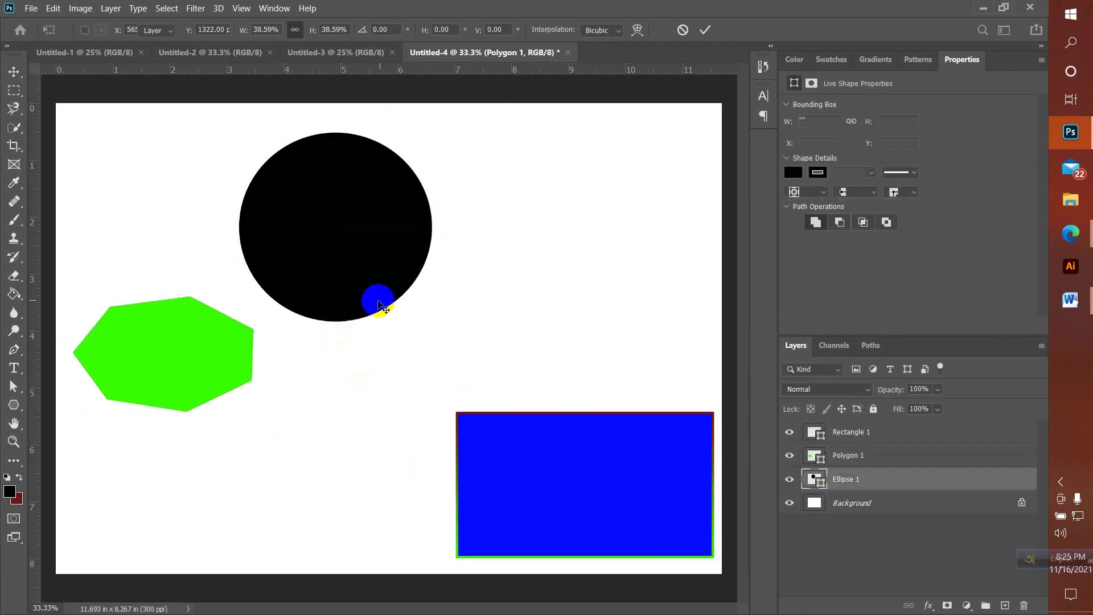
{"action": "left_click_drag", "start_coordinate": [382, 307], "coordinate": [459, 268]}
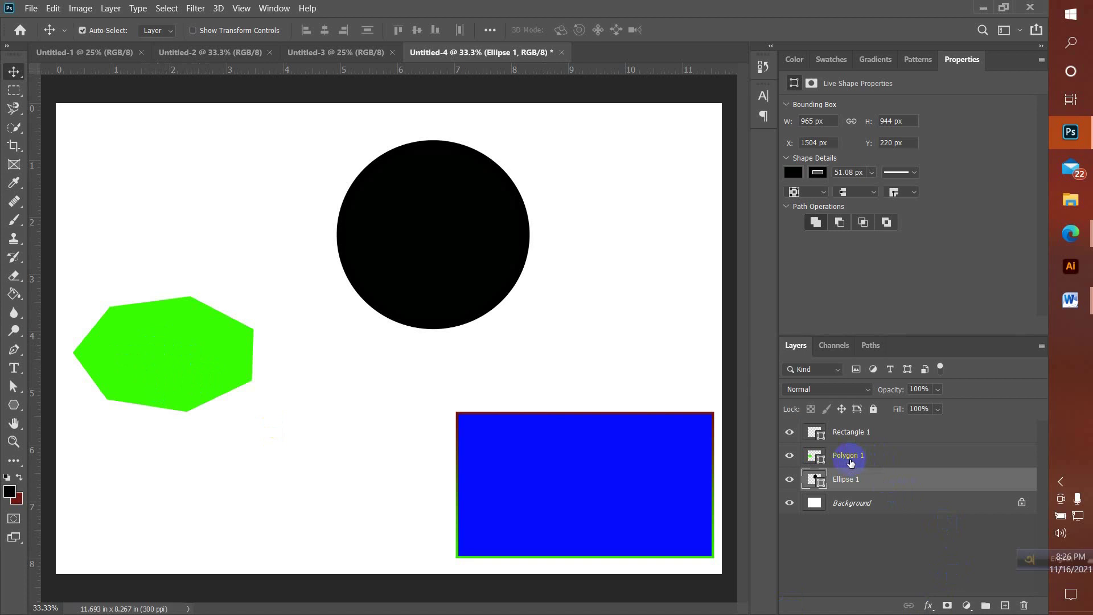
{"action": "left_click", "coordinate": [850, 462], "text": "ctrl"}
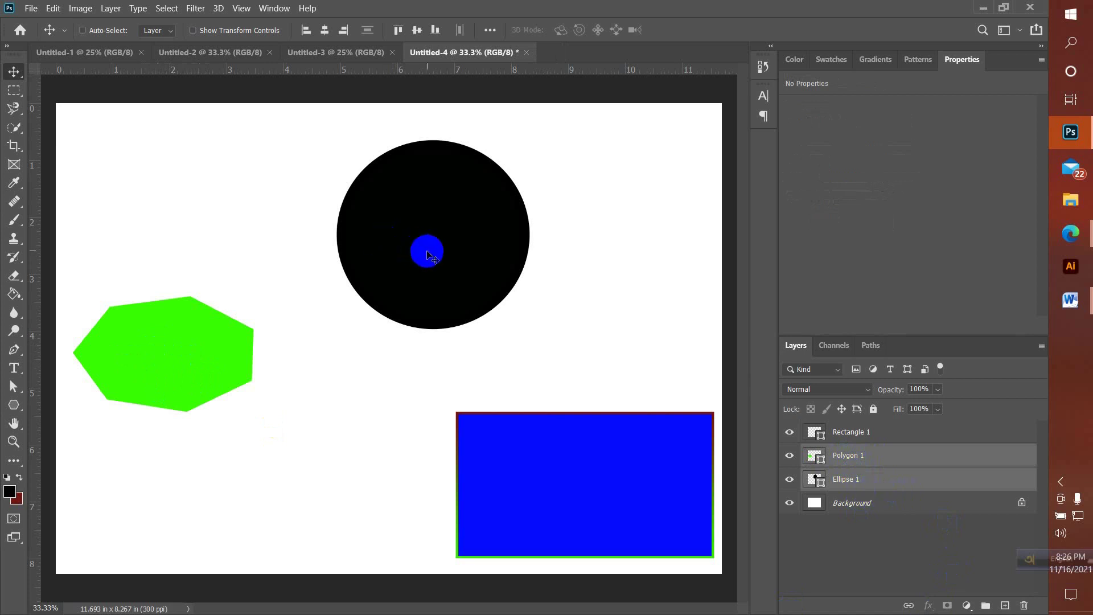
{"action": "left_click_drag", "start_coordinate": [402, 248], "coordinate": [477, 249]}
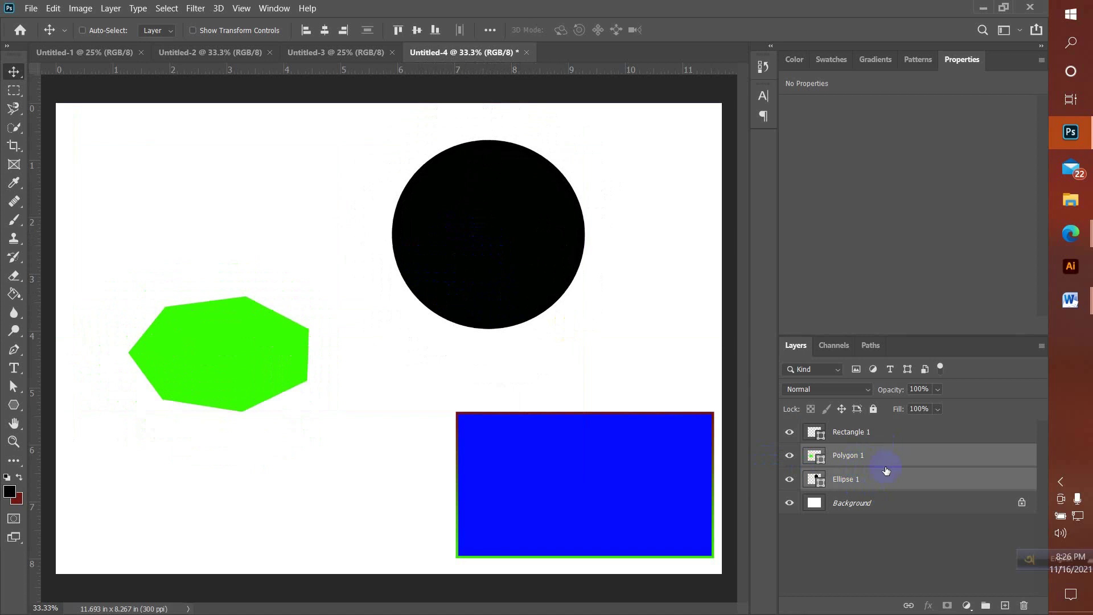
{"action": "left_click_drag", "start_coordinate": [518, 251], "coordinate": [556, 274]}
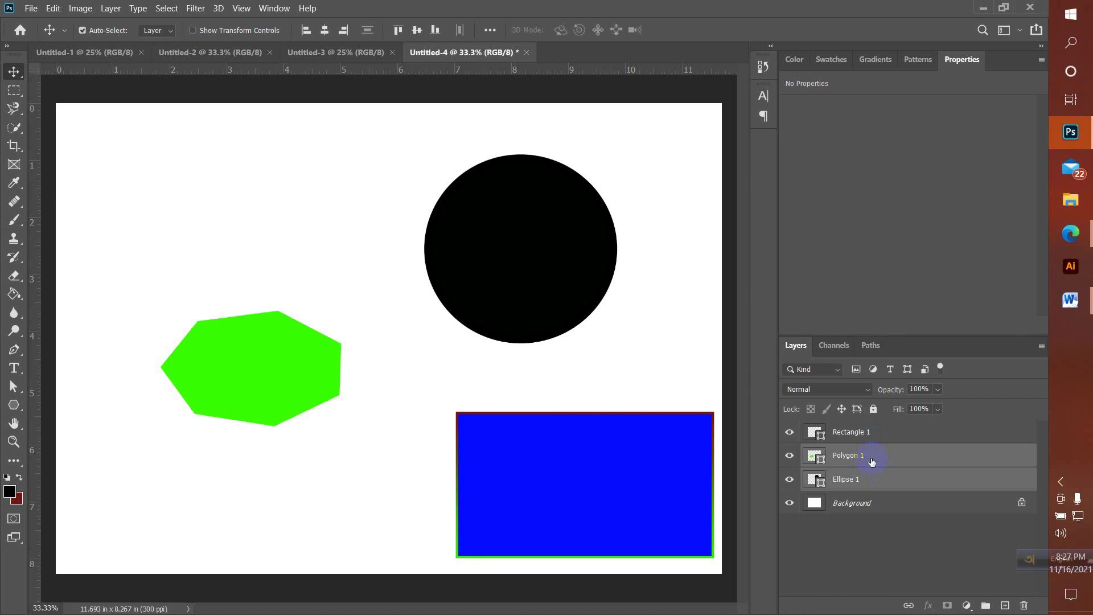
Group the Polygon 1 and Ellipse 1 layers and move the group around the canvas, reselecting it between moves.
{"action": "key", "text": "ctrl+g"}
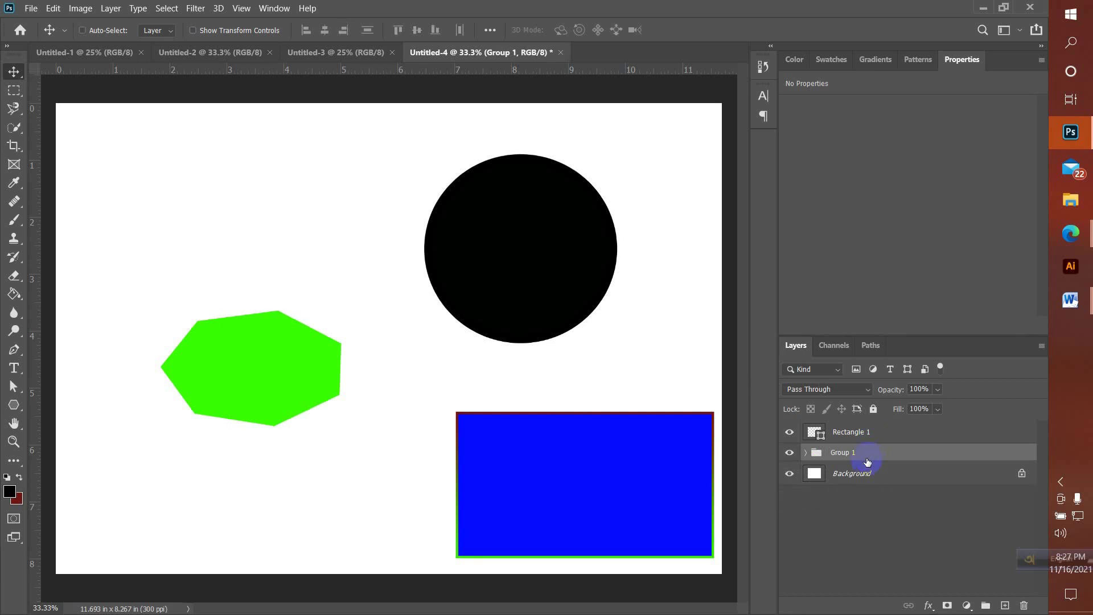
{"action": "left_click_drag", "start_coordinate": [573, 276], "coordinate": [597, 295]}
{"action": "left_click", "coordinate": [846, 536]}
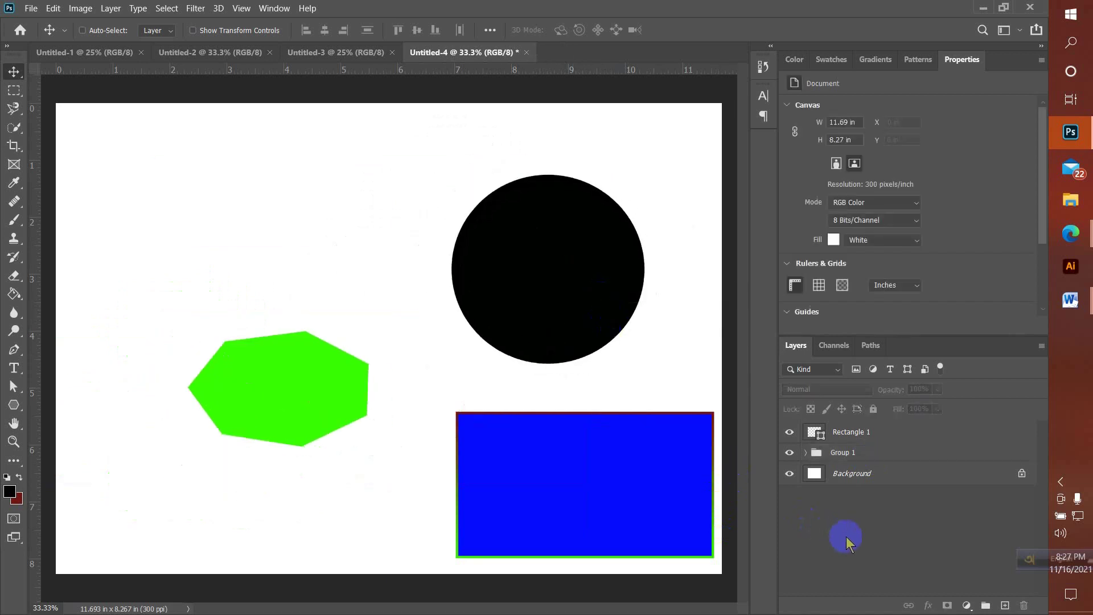
{"action": "left_click", "coordinate": [848, 454]}
{"action": "left_click_drag", "start_coordinate": [566, 334], "coordinate": [483, 262]}
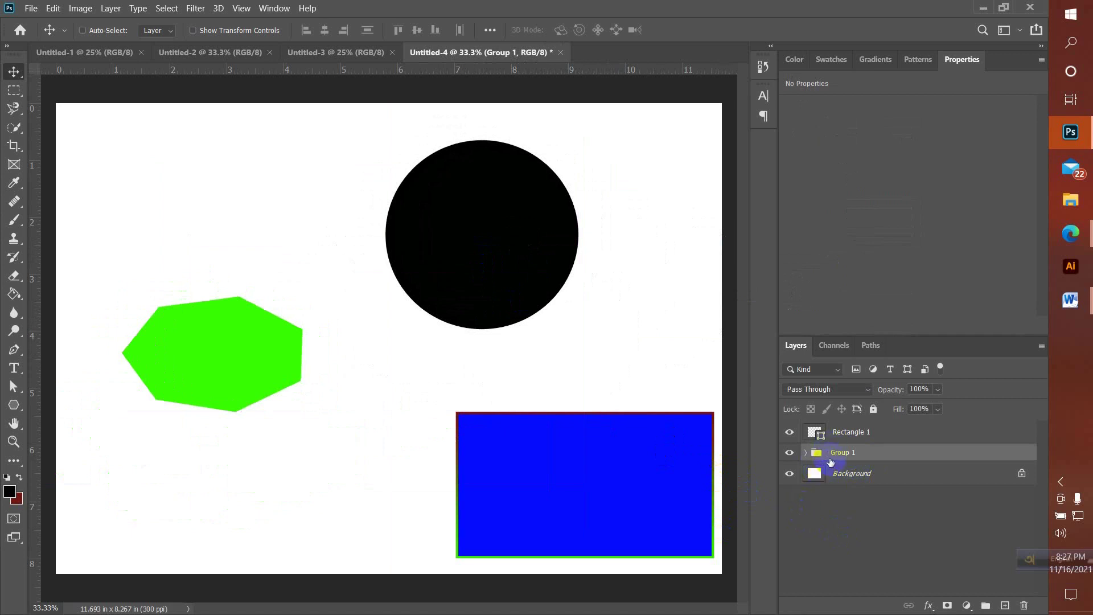
Undo the two group moves and the grouping of the polygon and ellipse layers.
{"action": "key", "text": "ctrl+z"}
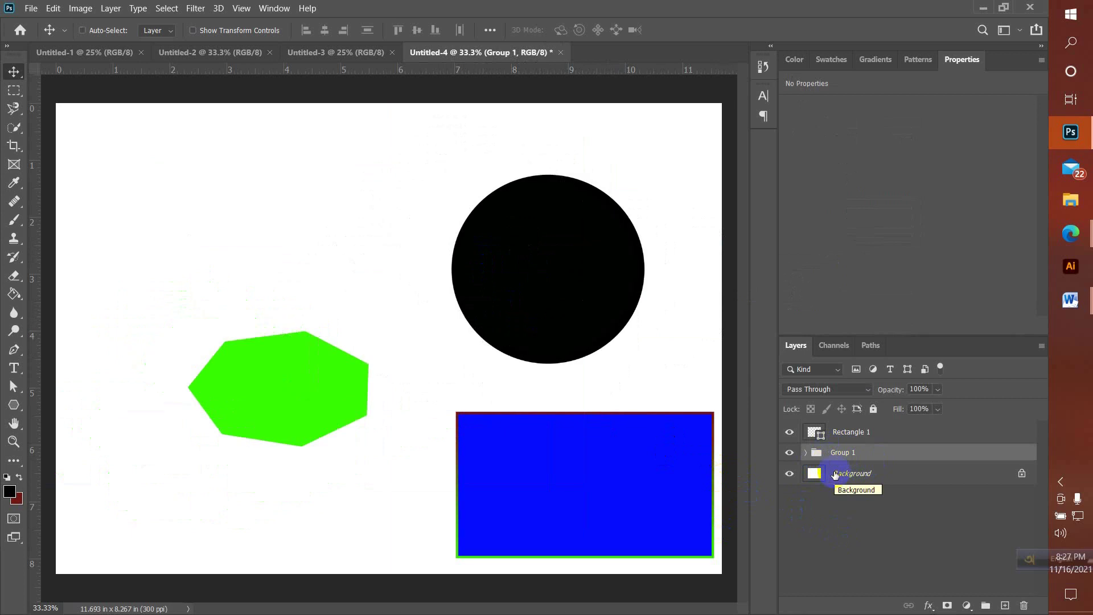
{"action": "key", "text": "ctrl+z"}
{"action": "key", "text": "ctrl+z"}
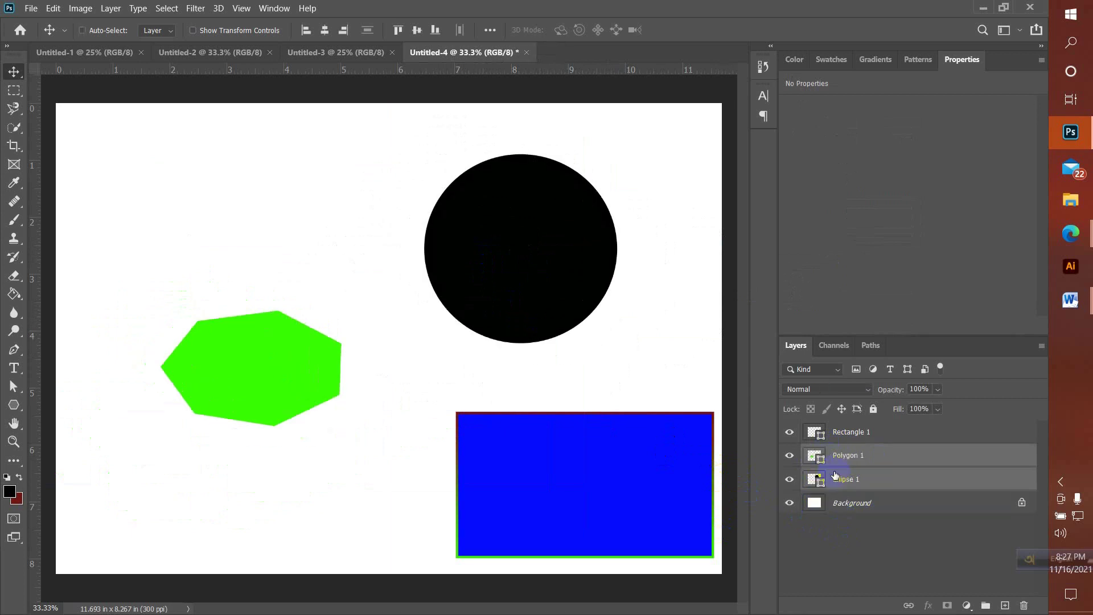
Create a group from the Polygon 1 and Ellipse 1 layers with default settings and move it up and to the left.
{"action": "right_click", "coordinate": [895, 455]}
{"action": "right_click", "coordinate": [927, 455]}
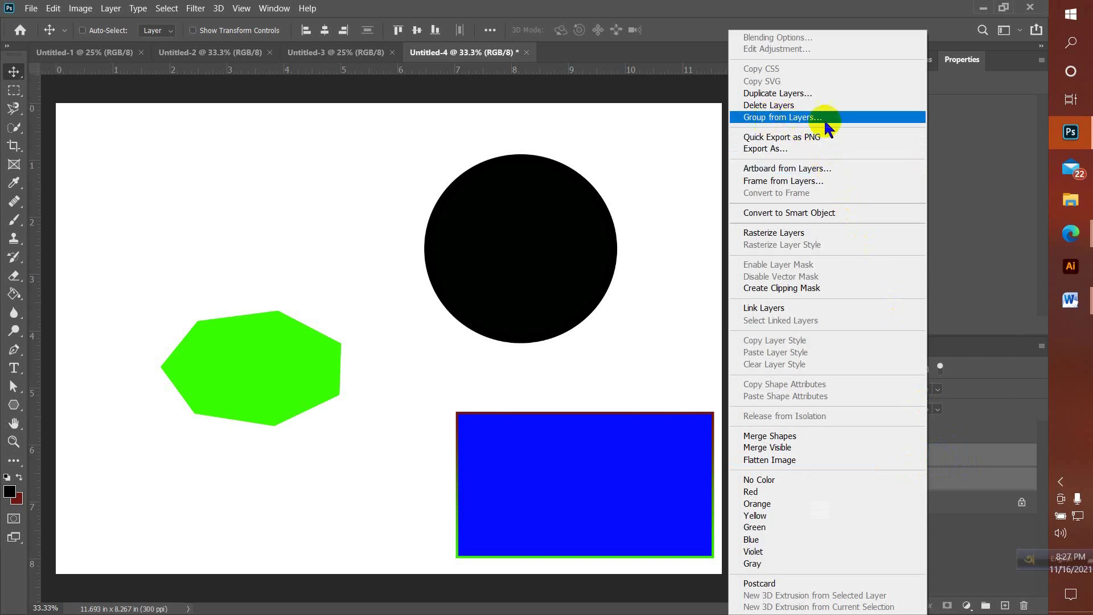
{"action": "left_click", "coordinate": [794, 117]}
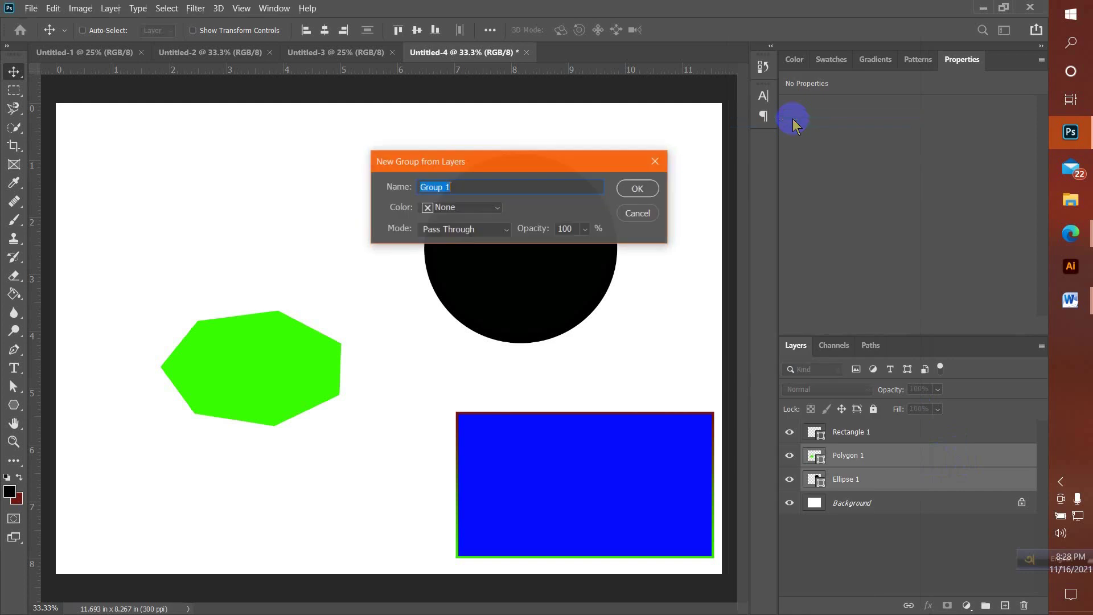
{"action": "left_click", "coordinate": [638, 189]}
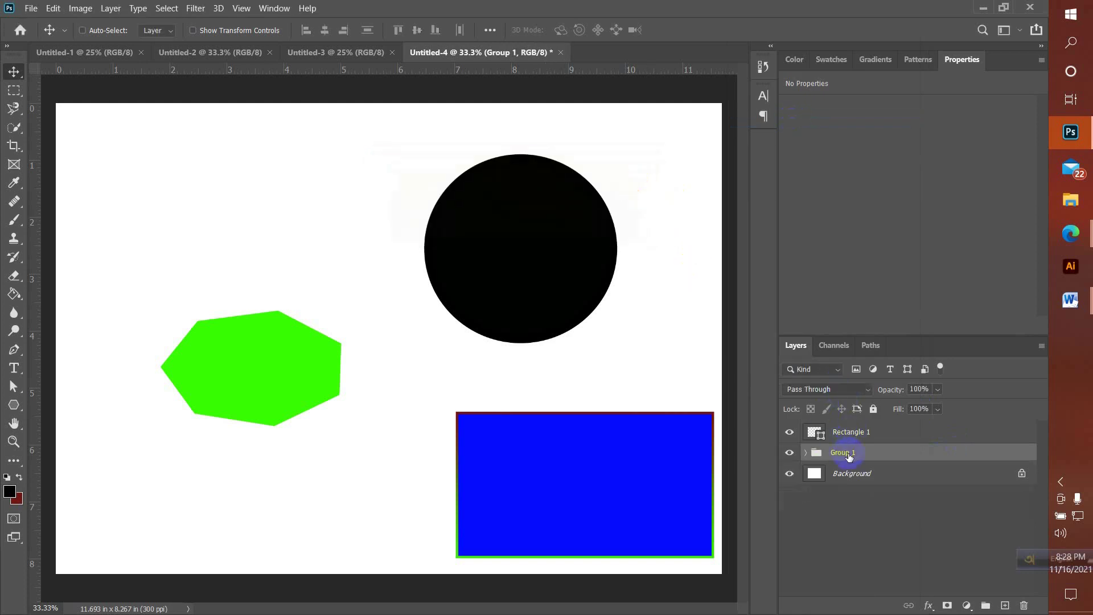
{"action": "left_click_drag", "start_coordinate": [535, 265], "coordinate": [494, 235]}
{"action": "left_click", "coordinate": [932, 461]}
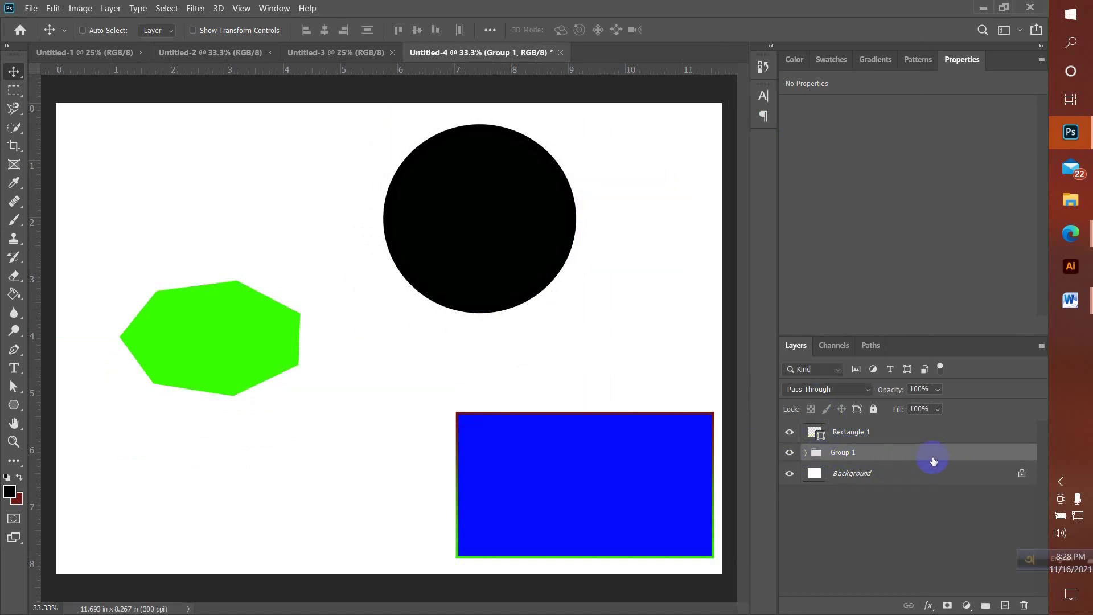
Ungroup the polygon and ellipse layers and clear the layer selection.
{"action": "right_click", "coordinate": [946, 453]}
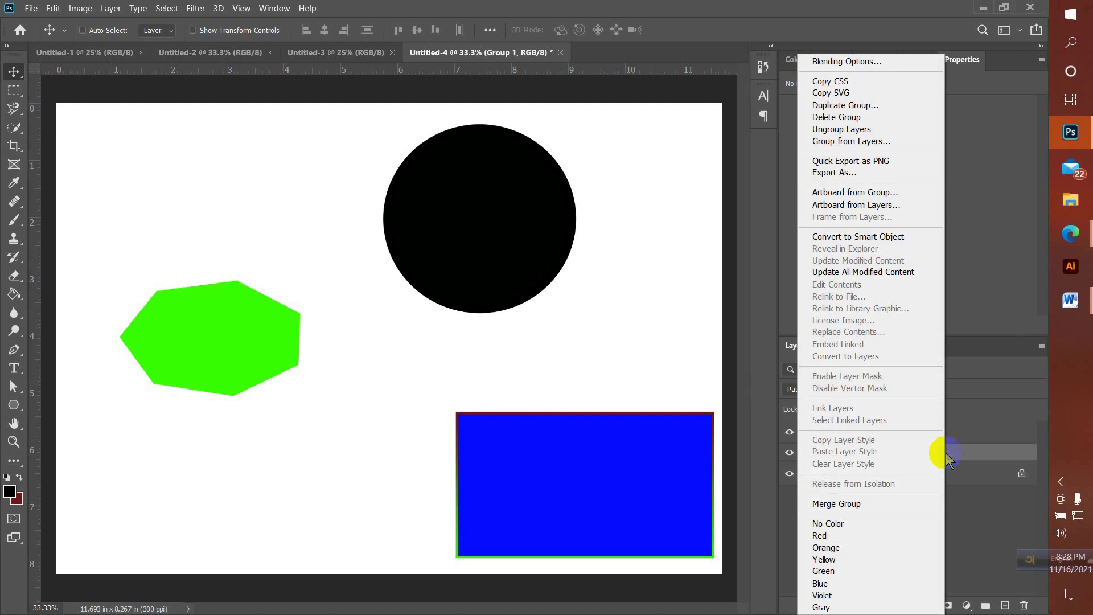
{"action": "left_click", "coordinate": [840, 130]}
{"action": "left_click", "coordinate": [877, 549]}
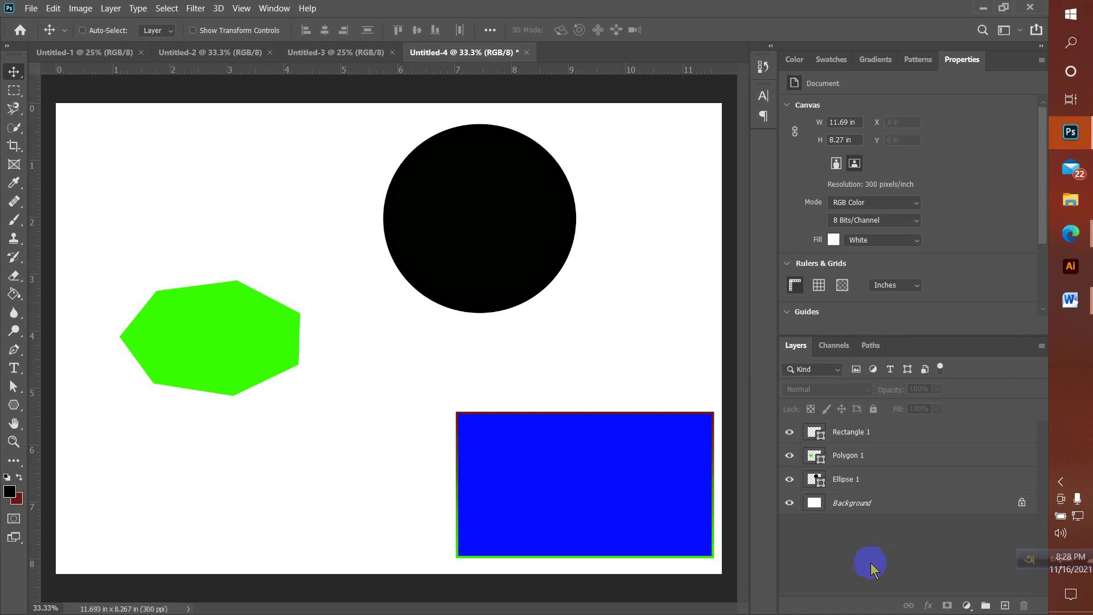
Select the Ellipse 1 layer and switch the selection to the Polygon 1 layer.
{"action": "left_click", "coordinate": [887, 478], "text": "ctrl"}
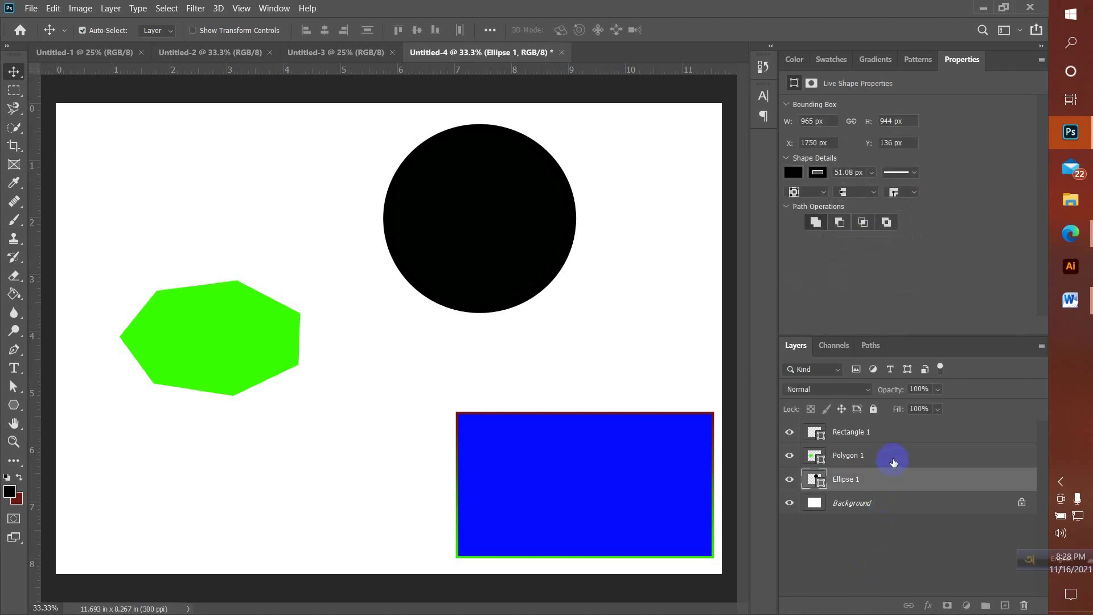
{"action": "left_click", "coordinate": [893, 460]}
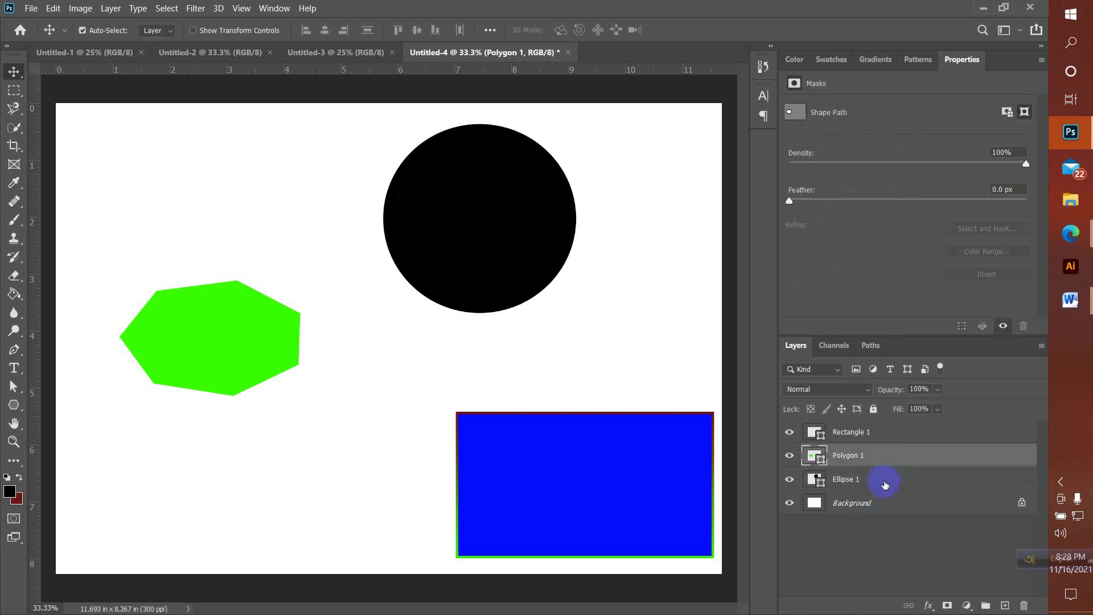
Group the Polygon 1 and Ellipse 1 layers, ungroup them again and clear the layer selection.
{"action": "left_click", "coordinate": [884, 482], "text": "ctrl"}
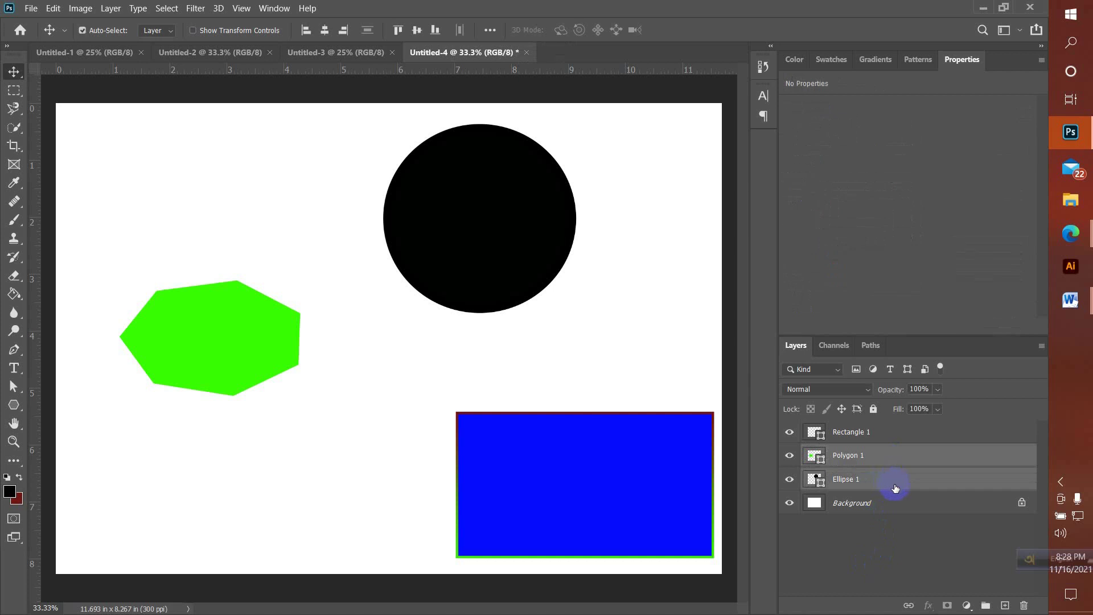
{"action": "key", "text": "ctrl+g"}
{"action": "key", "text": "ctrl+shift+g"}
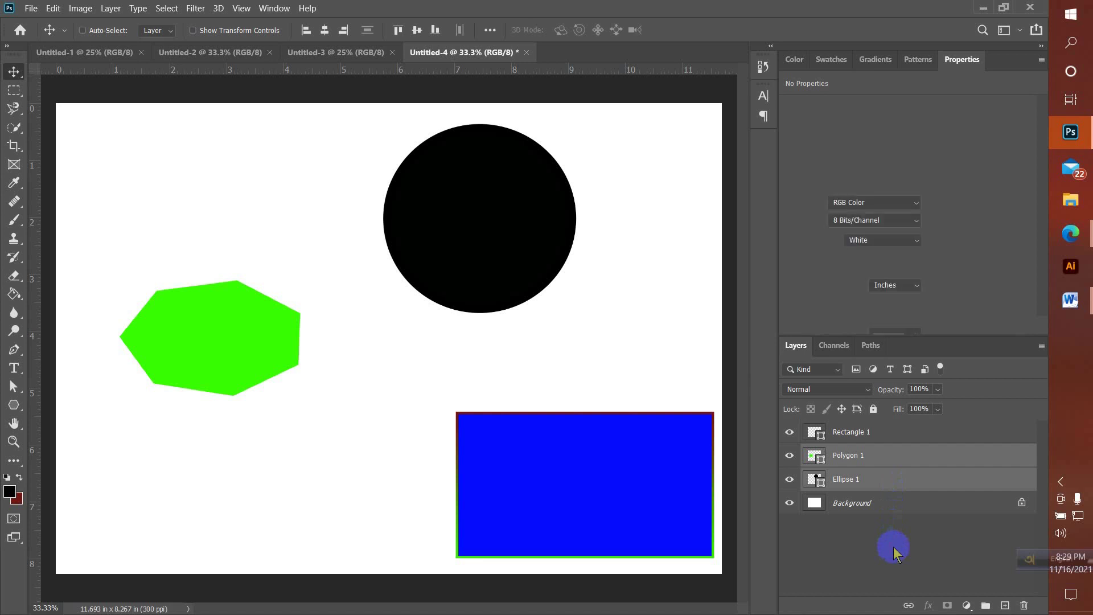
{"action": "left_click", "coordinate": [893, 546]}
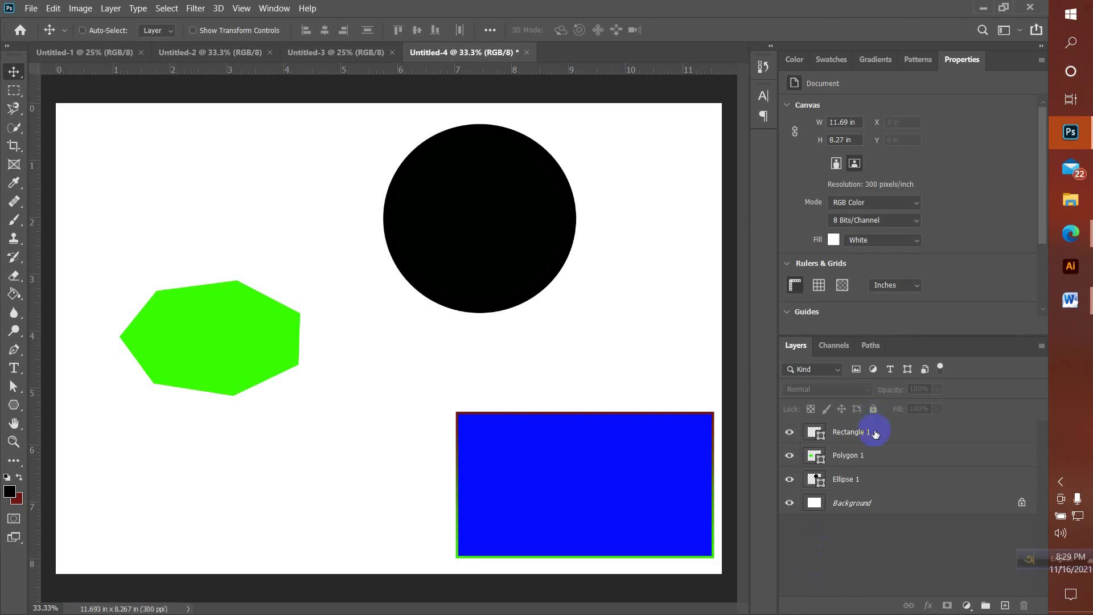
{"action": "key", "text": "ctrl"}
{"action": "left_click_drag", "start_coordinate": [875, 434], "coordinate": [879, 453]}
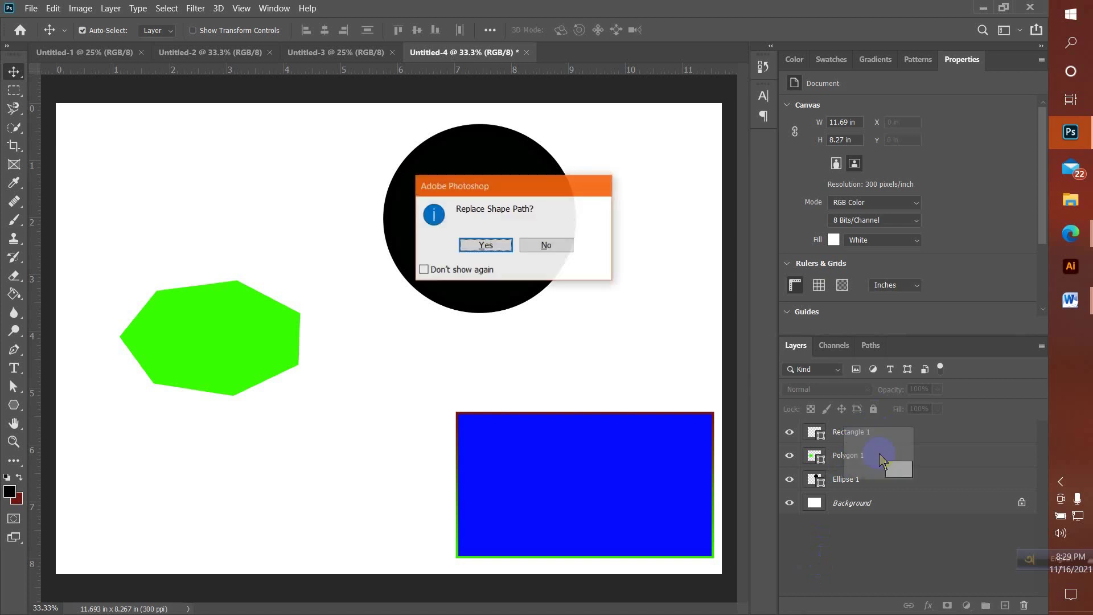
{"action": "left_click", "coordinate": [535, 249]}
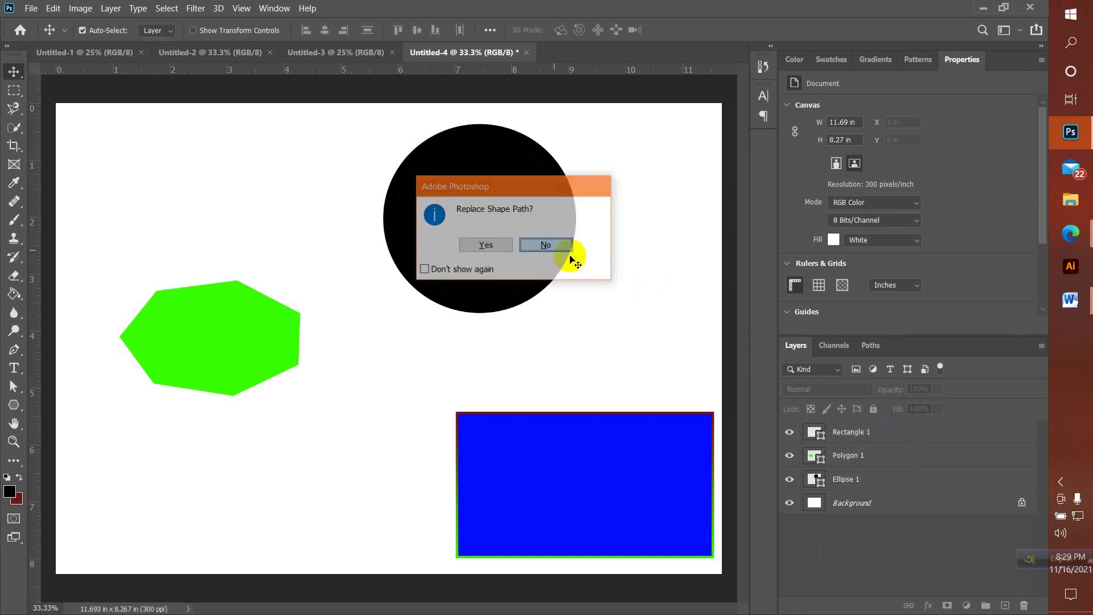
Delete the Rectangle 1, Polygon 1 and Ellipse 1 layers together, keeping only the Background layer.
{"action": "left_click", "coordinate": [883, 440]}
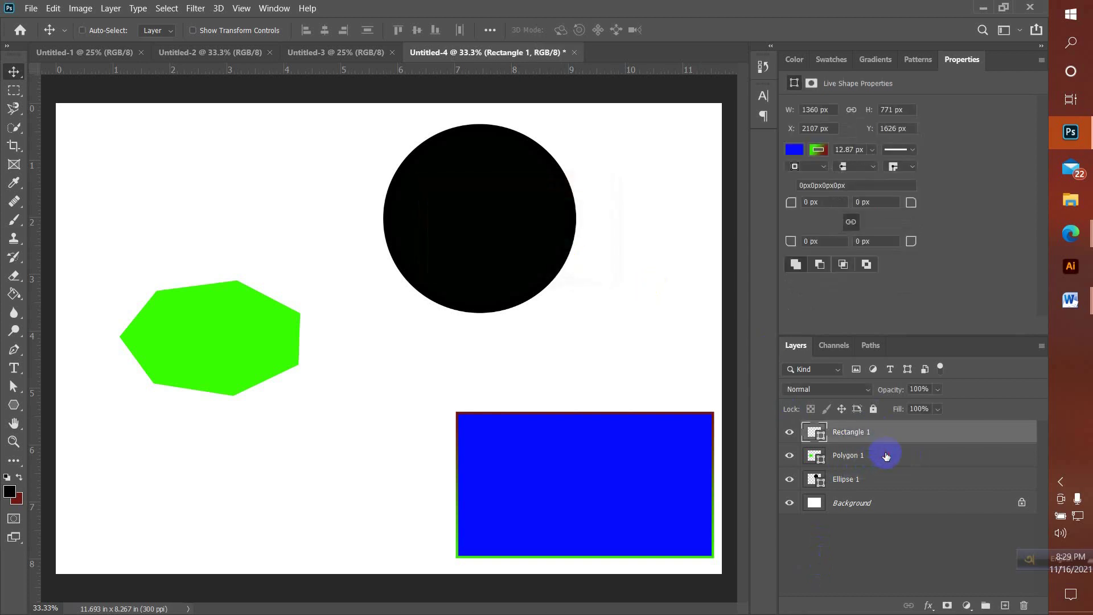
{"action": "left_click", "coordinate": [884, 458], "text": "ctrl"}
{"action": "left_click", "coordinate": [886, 475], "text": "ctrl"}
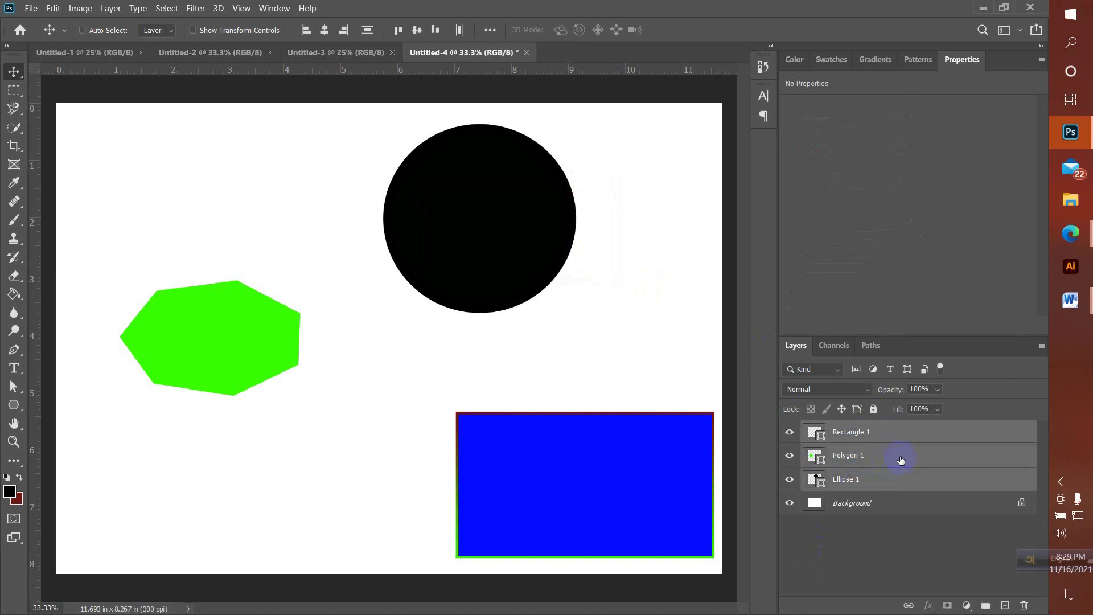
{"action": "left_click_drag", "start_coordinate": [898, 456], "coordinate": [1024, 605]}
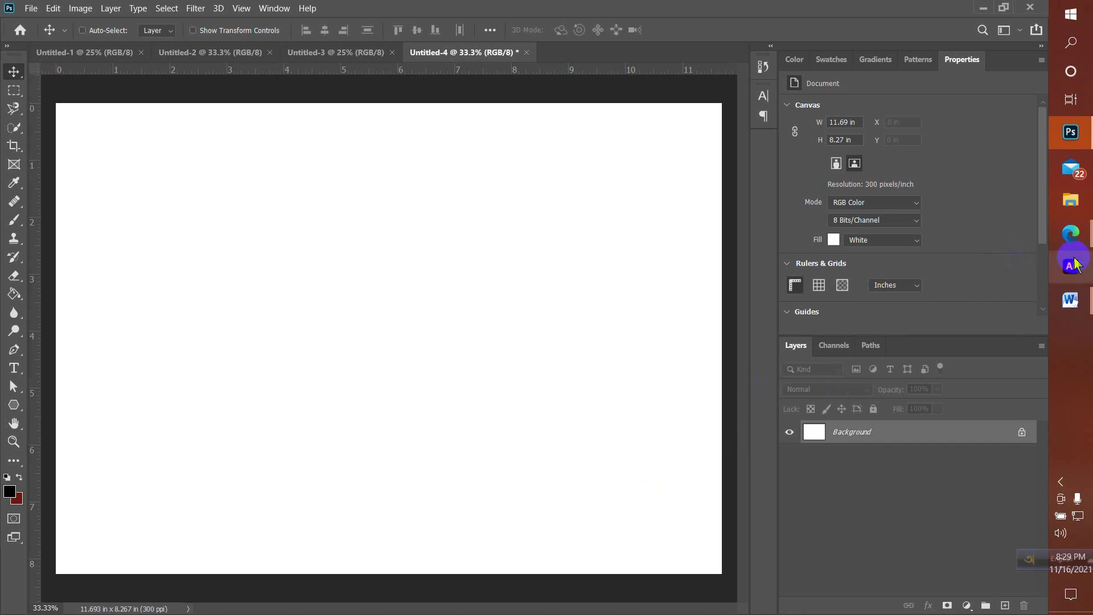
Switch to Microsoft Edge and check the connection at fast.com in a new tab, closing it when done.
{"action": "mouse_move", "coordinate": [1070, 233]}
{"action": "left_click", "coordinate": [939, 202]}
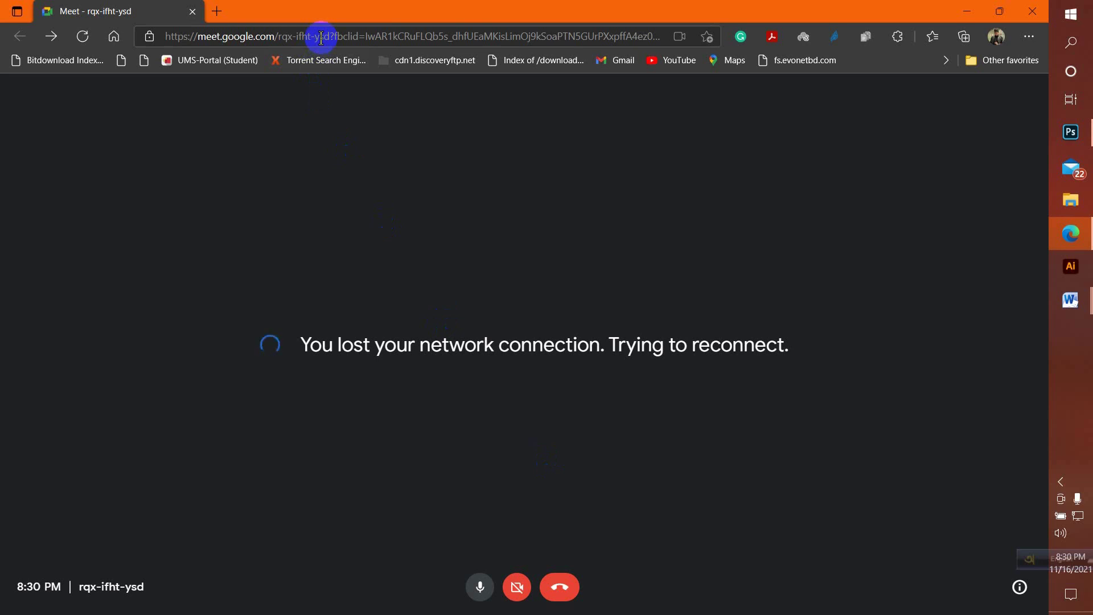
{"action": "left_click", "coordinate": [213, 14]}
{"action": "type", "text": "fa"}
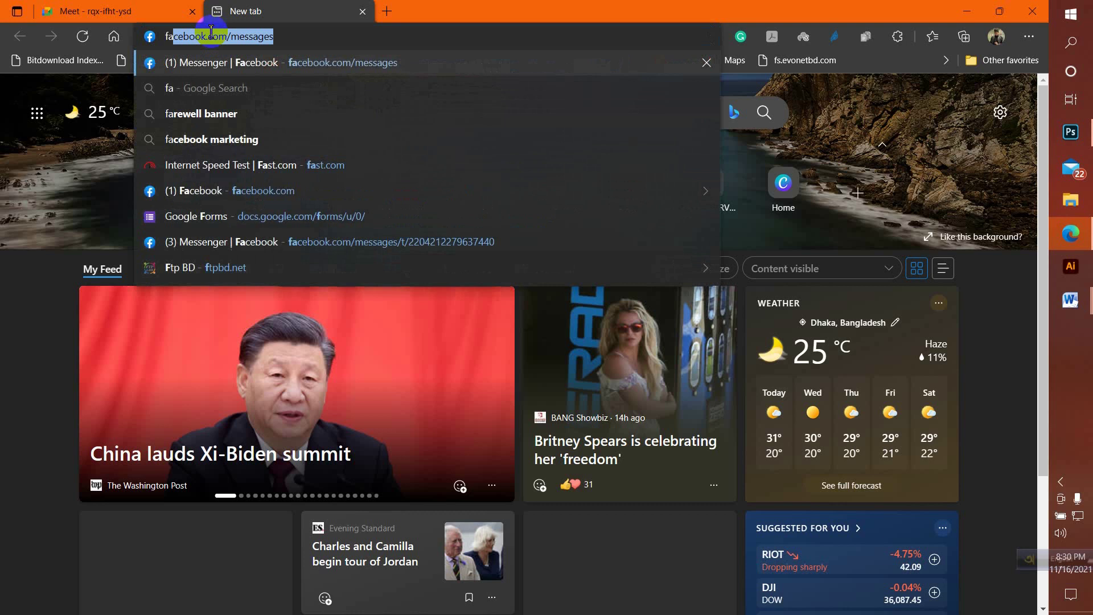
{"action": "type", "text": "st"}
{"action": "key", "text": "Return"}
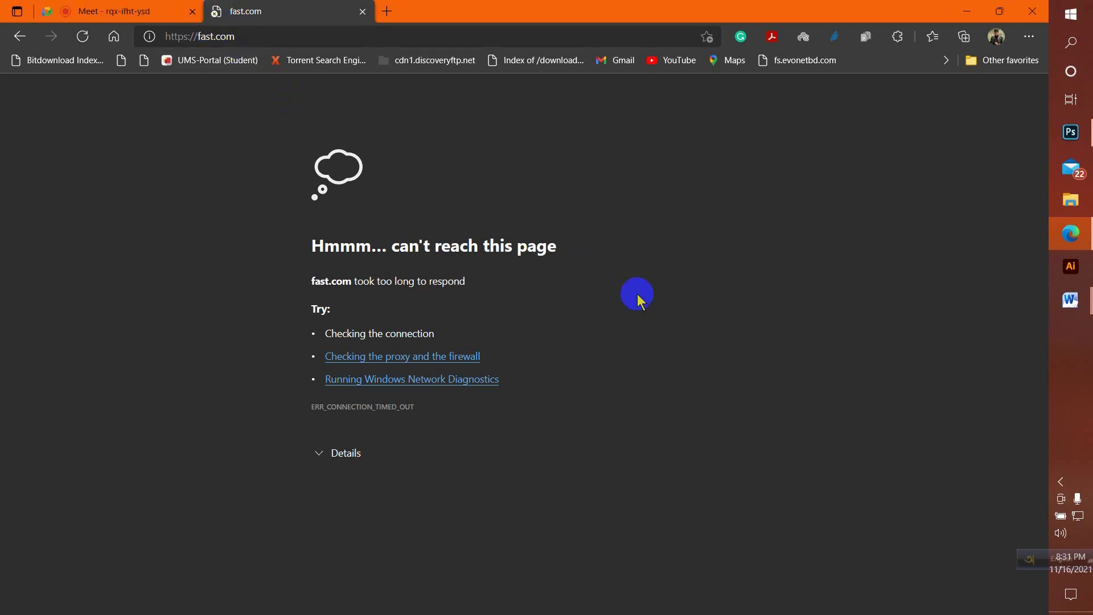
{"action": "left_click", "coordinate": [173, 16]}
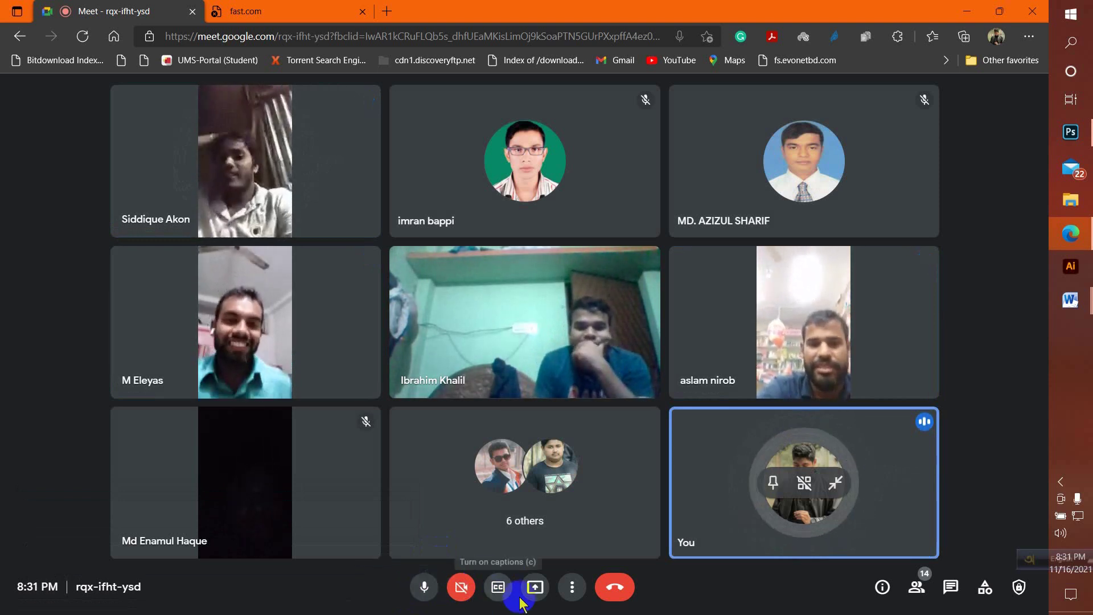
{"action": "left_click", "coordinate": [362, 11]}
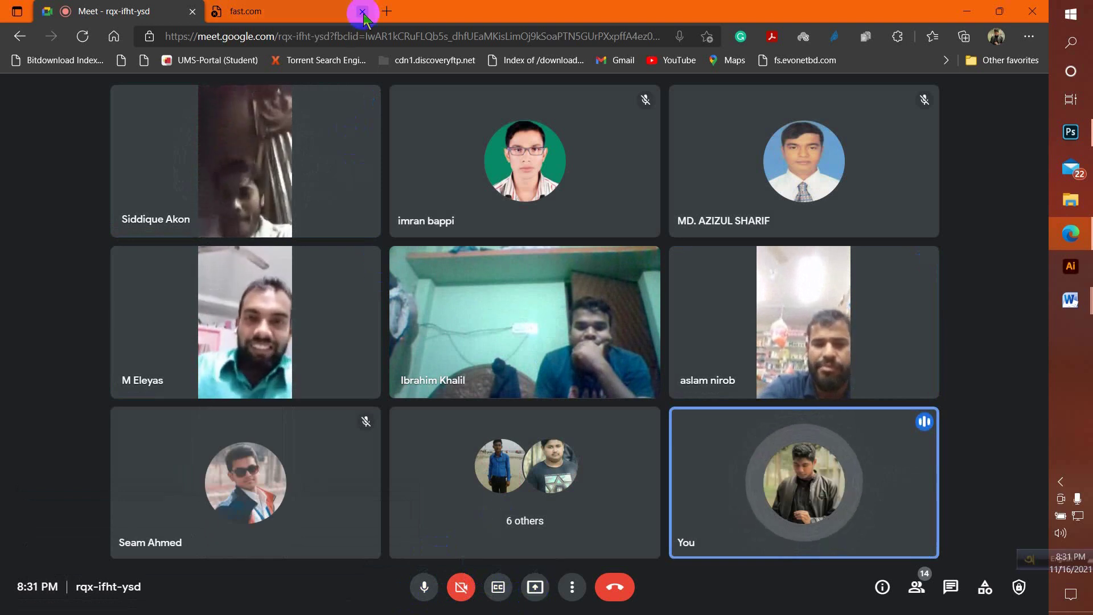
Present the entire screen in the Google Meet call, ignore the infinity mirror warning and stop sharing.
{"action": "left_click", "coordinate": [535, 586]}
{"action": "left_click", "coordinate": [667, 557]}
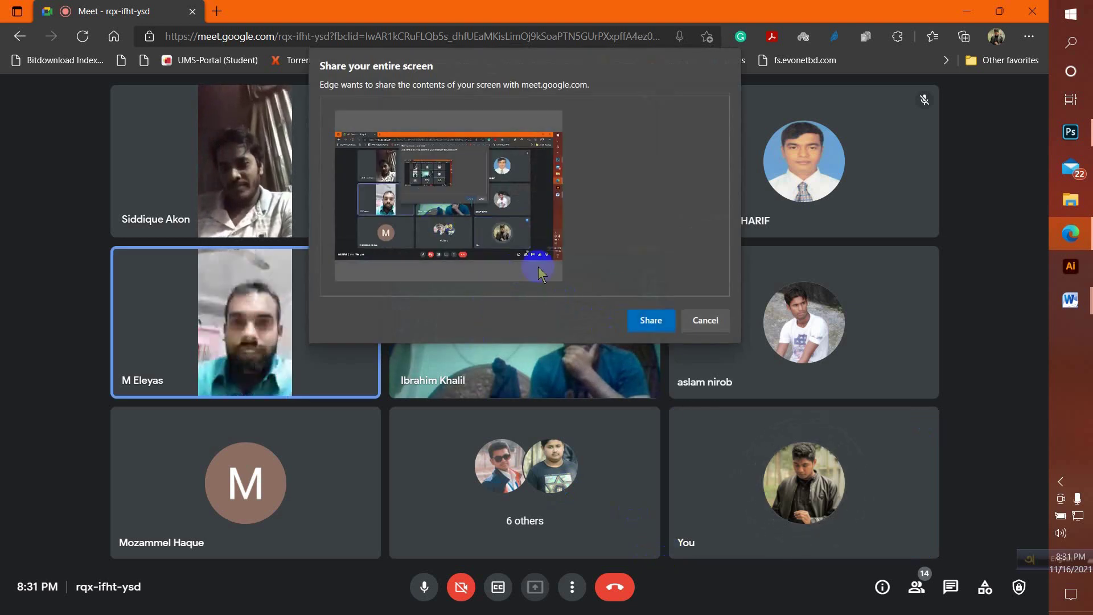
{"action": "left_click", "coordinate": [649, 318]}
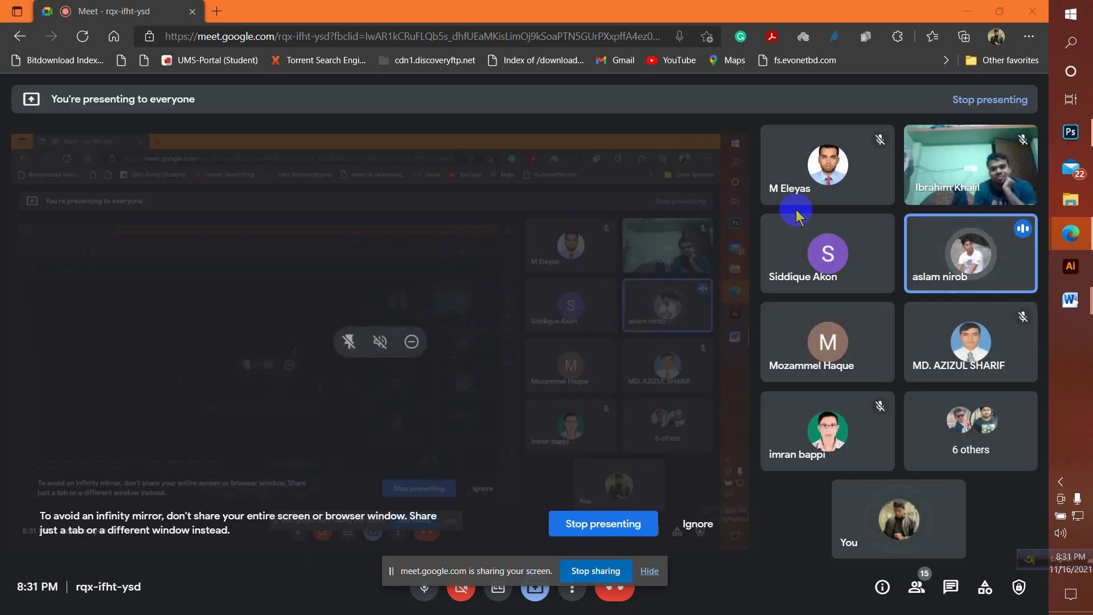
{"action": "mouse_move", "coordinate": [1070, 149]}
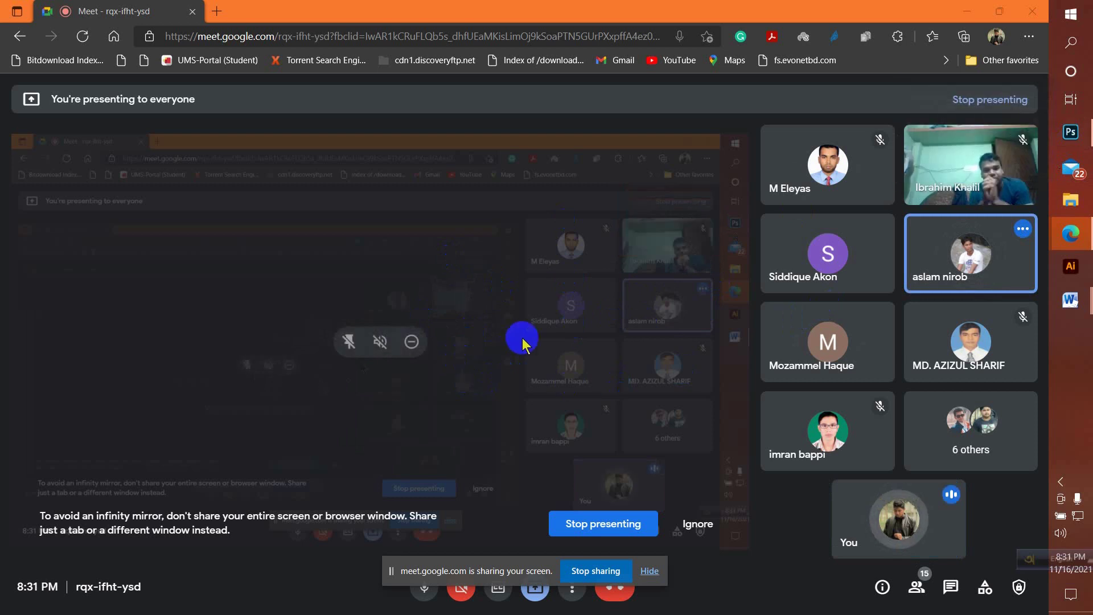
{"action": "left_click", "coordinate": [698, 523]}
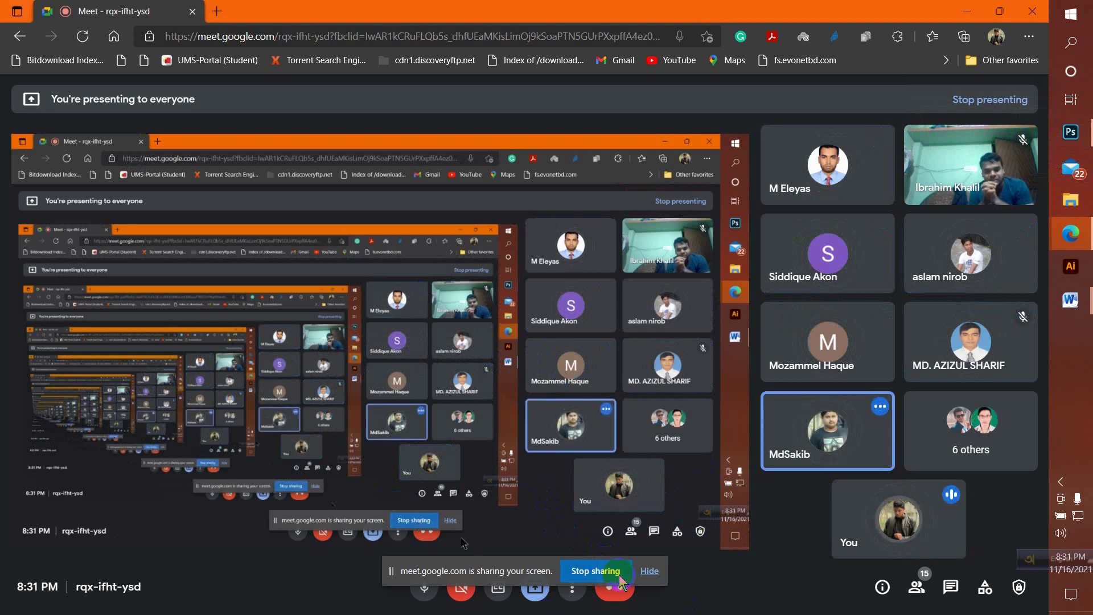
{"action": "left_click", "coordinate": [602, 572]}
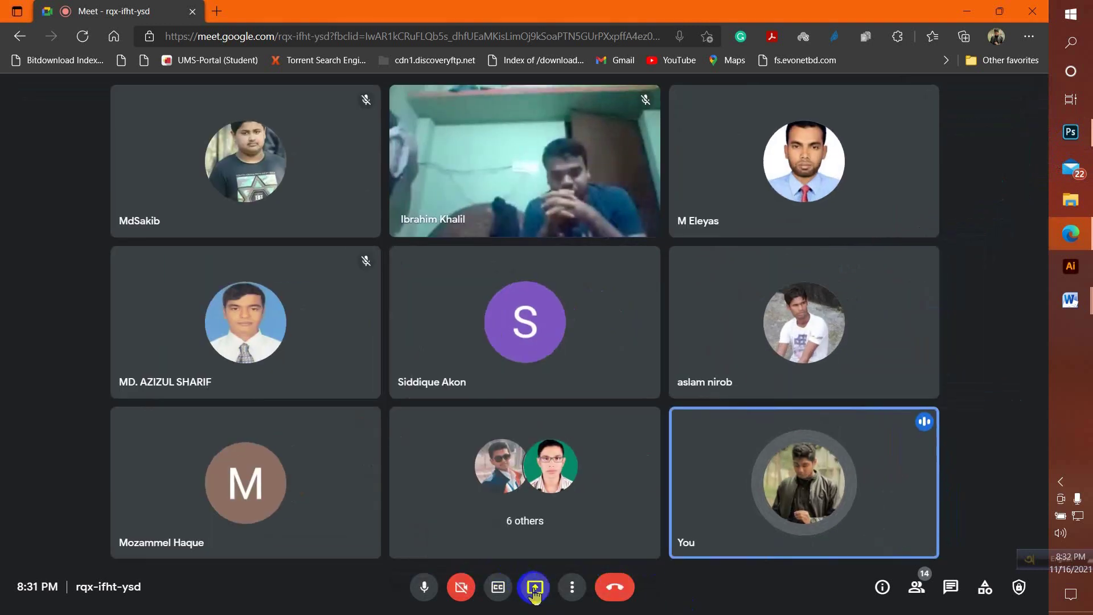
Present the entire screen in the Google Meet call and switch to Photoshop with the sharing notice hidden.
{"action": "left_click", "coordinate": [535, 586]}
{"action": "left_click", "coordinate": [592, 489]}
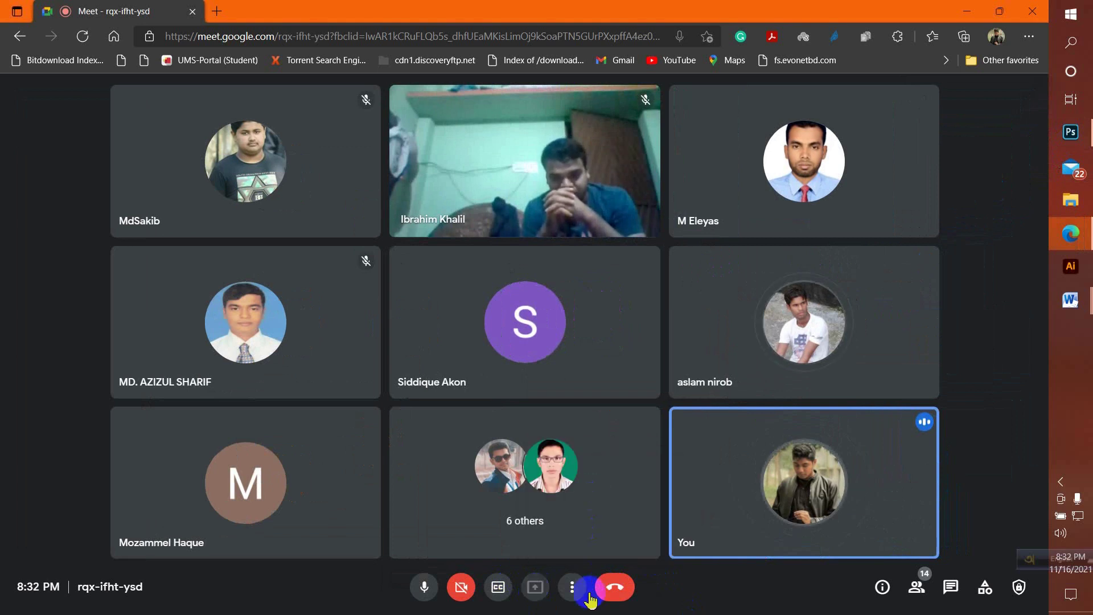
{"action": "left_click", "coordinate": [463, 246]}
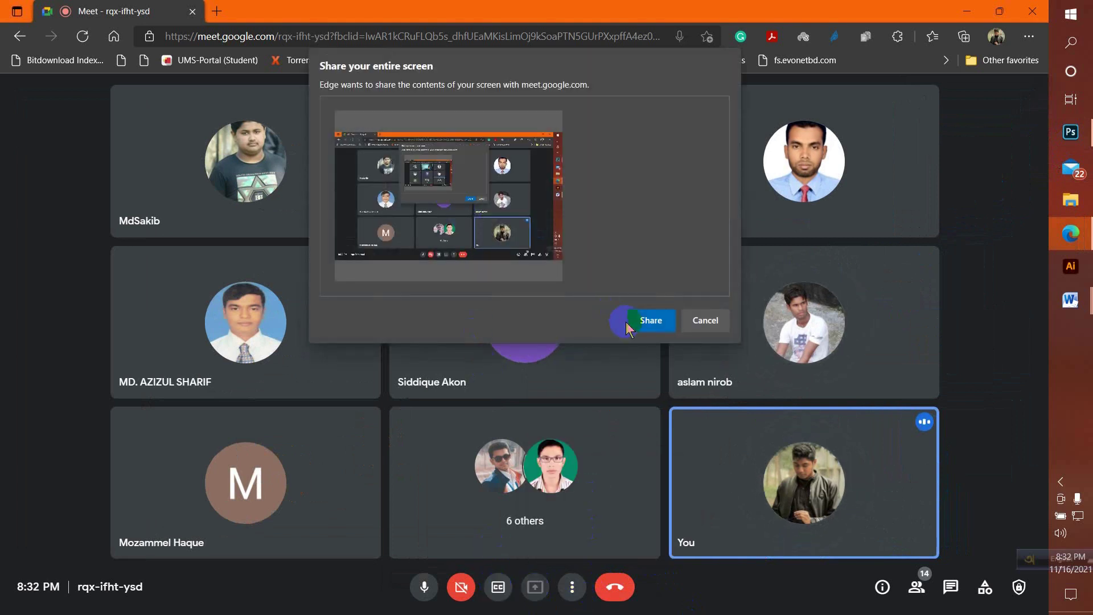
{"action": "left_click", "coordinate": [636, 320]}
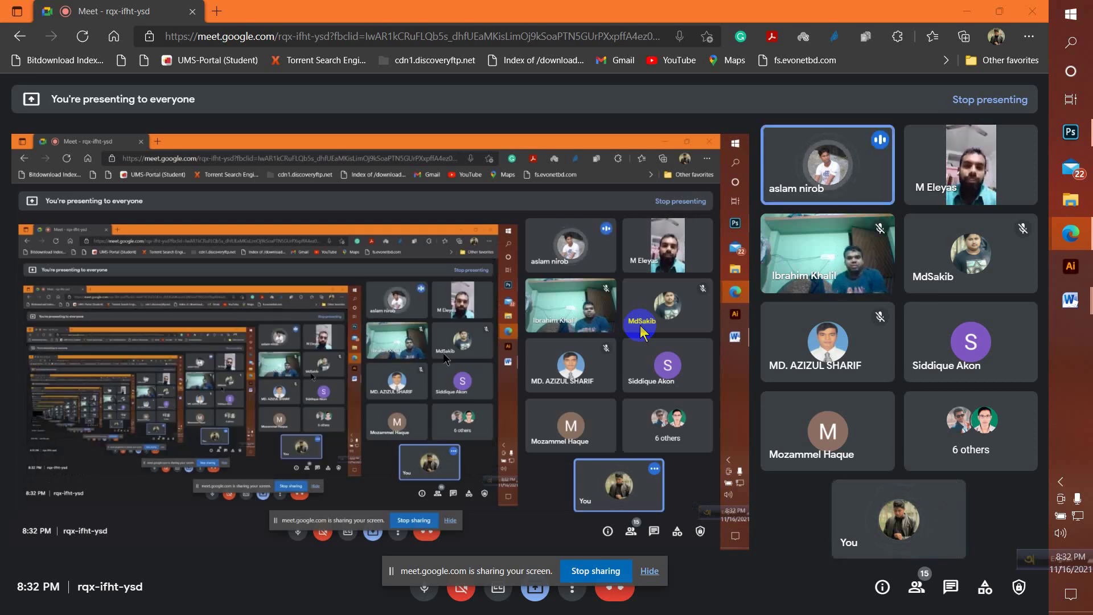
{"action": "left_click", "coordinate": [1070, 133]}
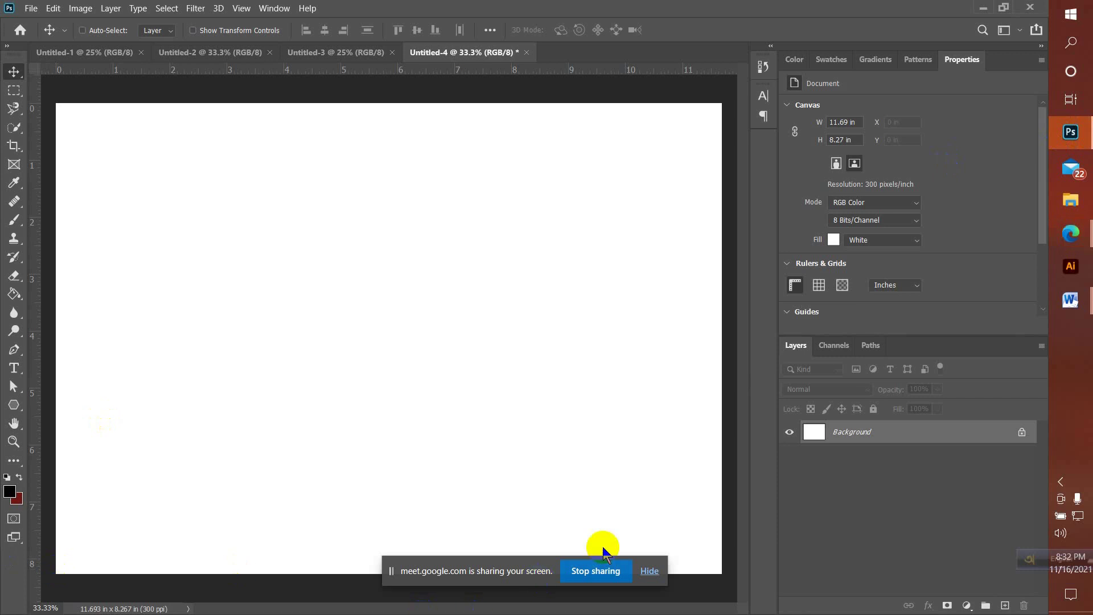
{"action": "left_click", "coordinate": [649, 572]}
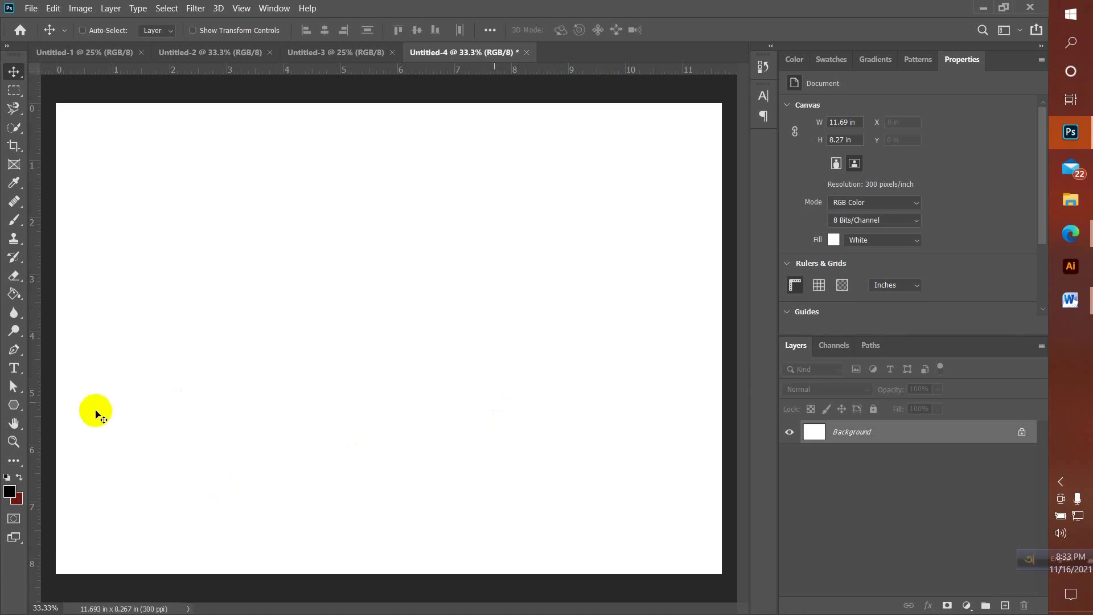
Add a new layer and draw a rectangle about 2030 × 1047 px near the middle of the canvas with the Rectangle Tool.
{"action": "left_click", "coordinate": [13, 404]}
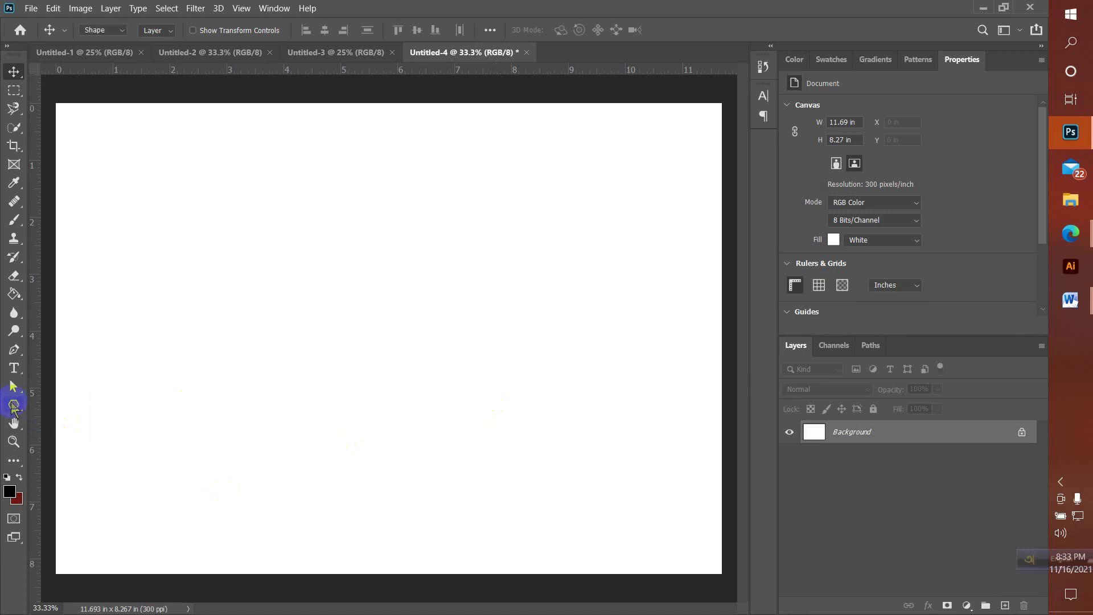
{"action": "left_click_drag", "start_coordinate": [13, 405], "coordinate": [48, 410]}
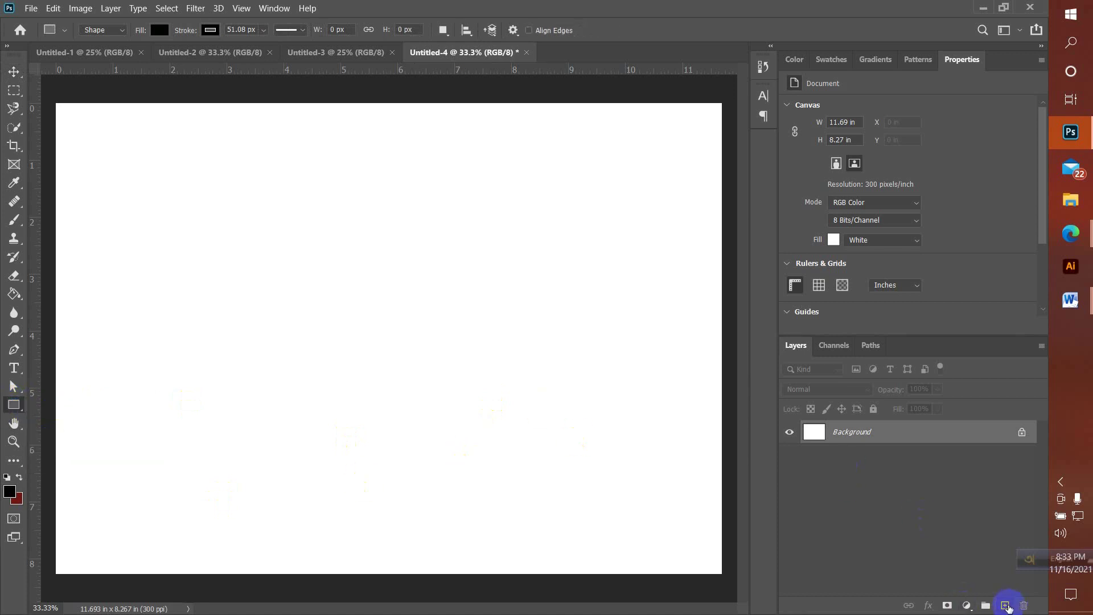
{"action": "left_click", "coordinate": [1008, 605]}
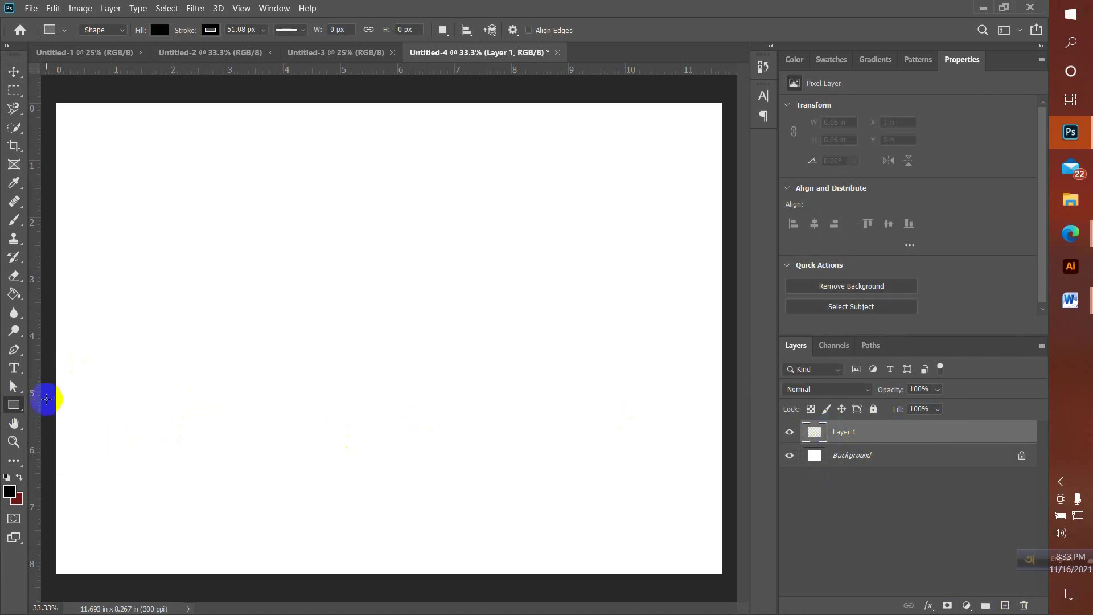
{"action": "right_click", "coordinate": [19, 406]}
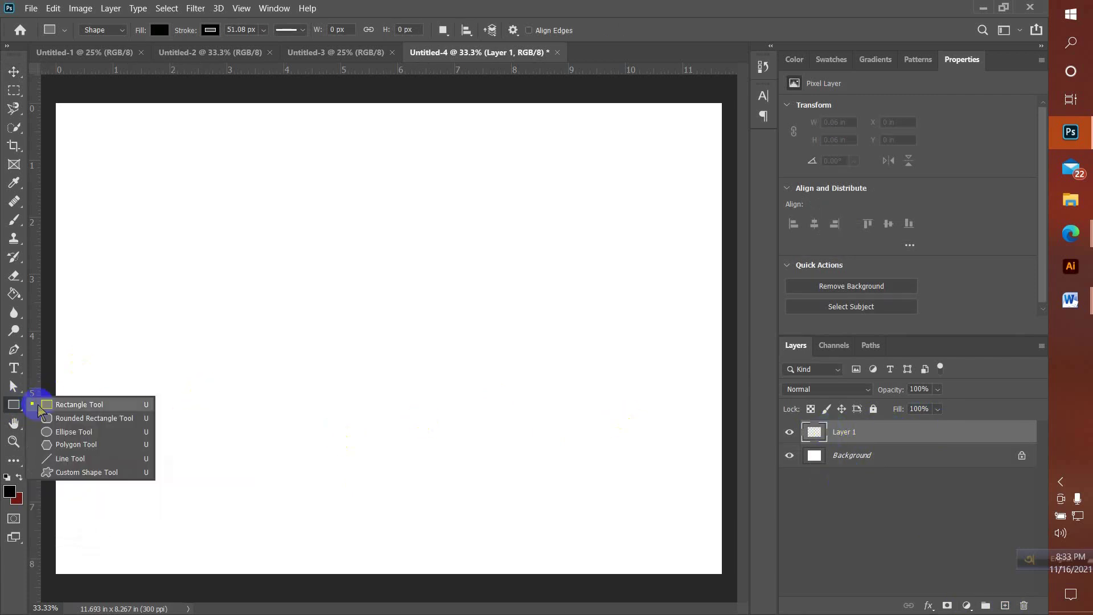
{"action": "left_click", "coordinate": [39, 406]}
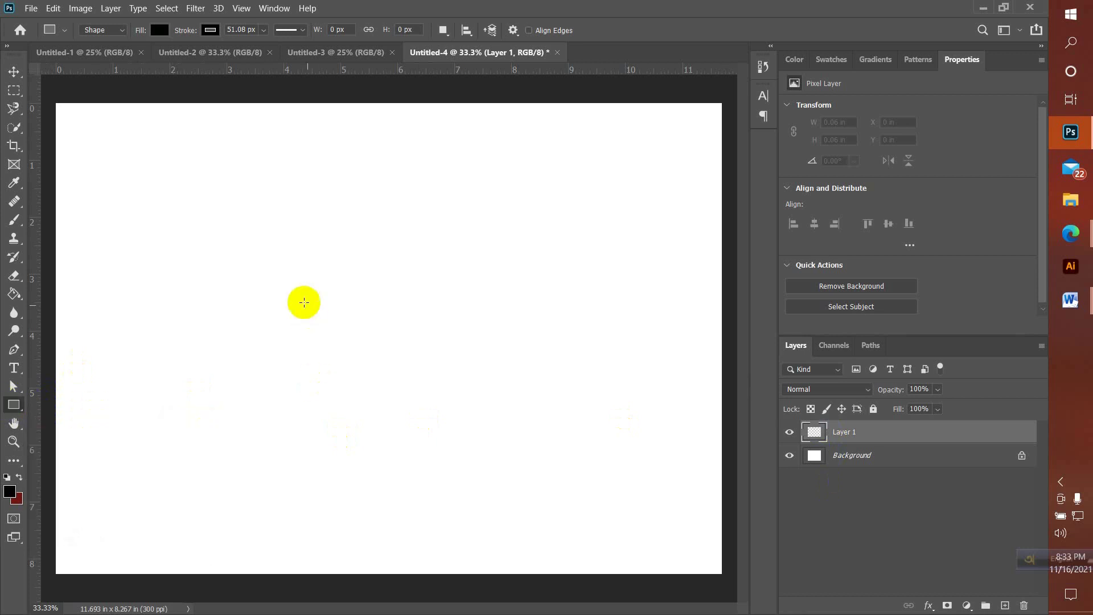
{"action": "left_click_drag", "start_coordinate": [204, 230], "coordinate": [586, 428]}
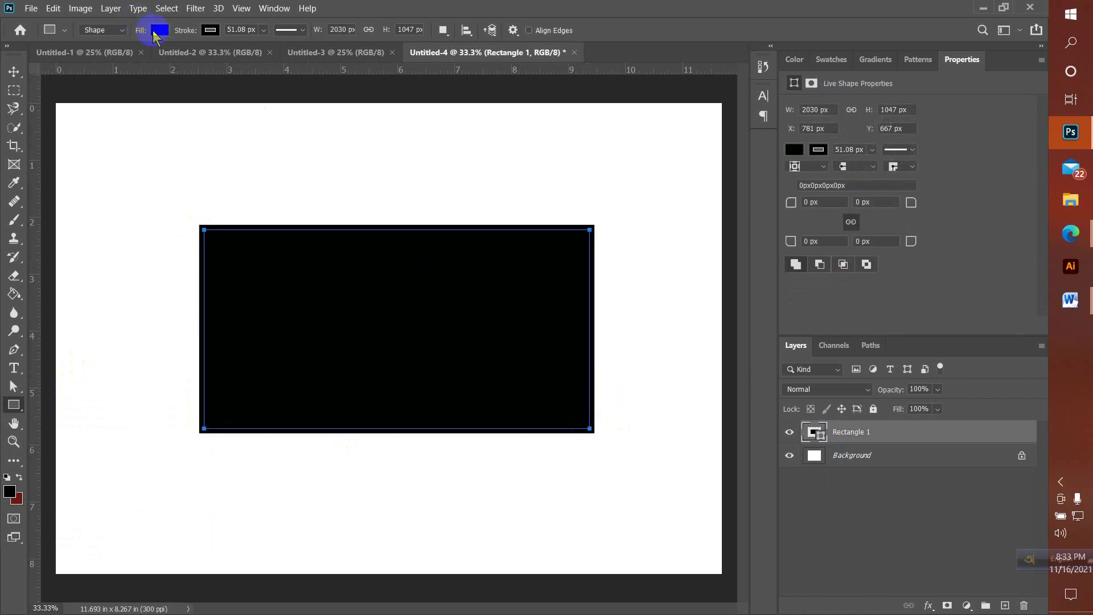
Change the rectangle's fill to dark green with the Color Picker and switch to the Move Tool.
{"action": "left_click", "coordinate": [159, 32]}
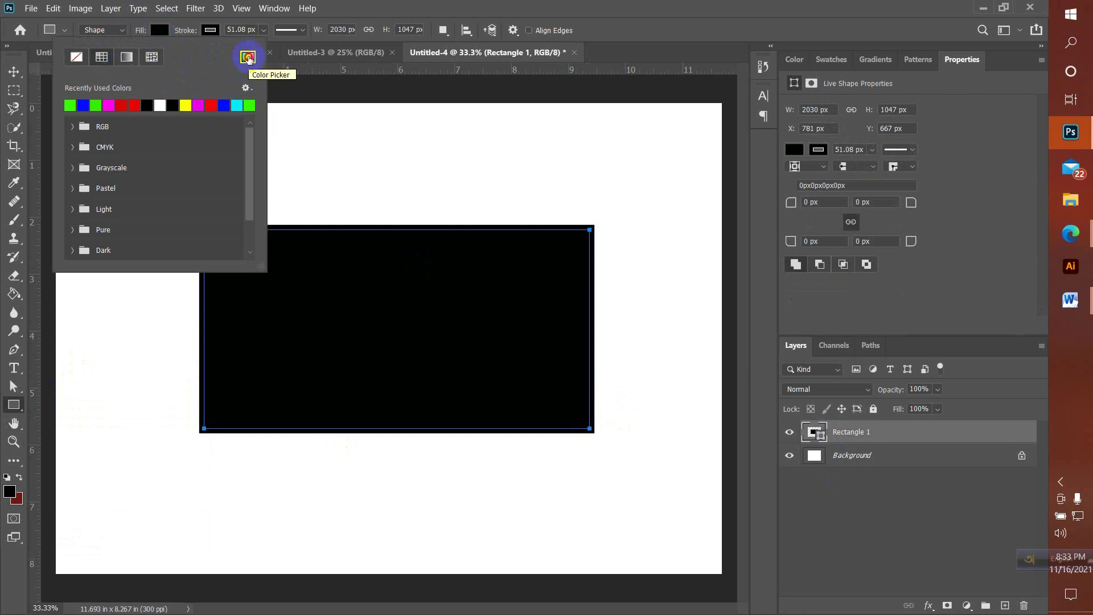
{"action": "left_click", "coordinate": [247, 58]}
{"action": "mouse_move", "coordinate": [792, 198]}
{"action": "left_mouse_down"}
{"action": "mouse_move", "coordinate": [805, 207]}
{"action": "mouse_move", "coordinate": [807, 258]}
{"action": "left_mouse_up"}
{"action": "left_click", "coordinate": [939, 131]}
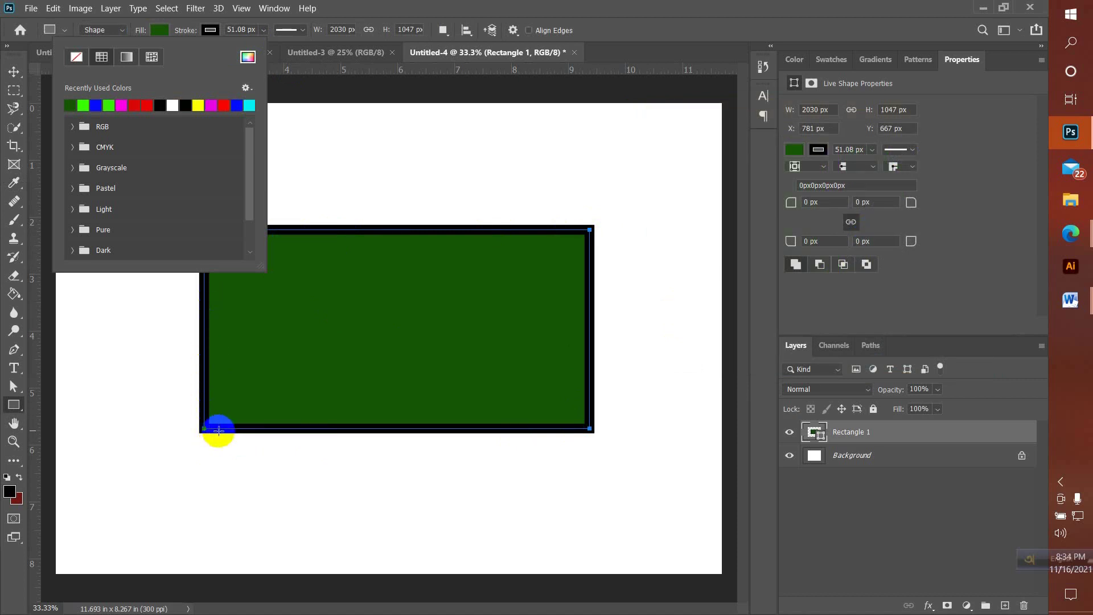
{"action": "left_click", "coordinate": [12, 74]}
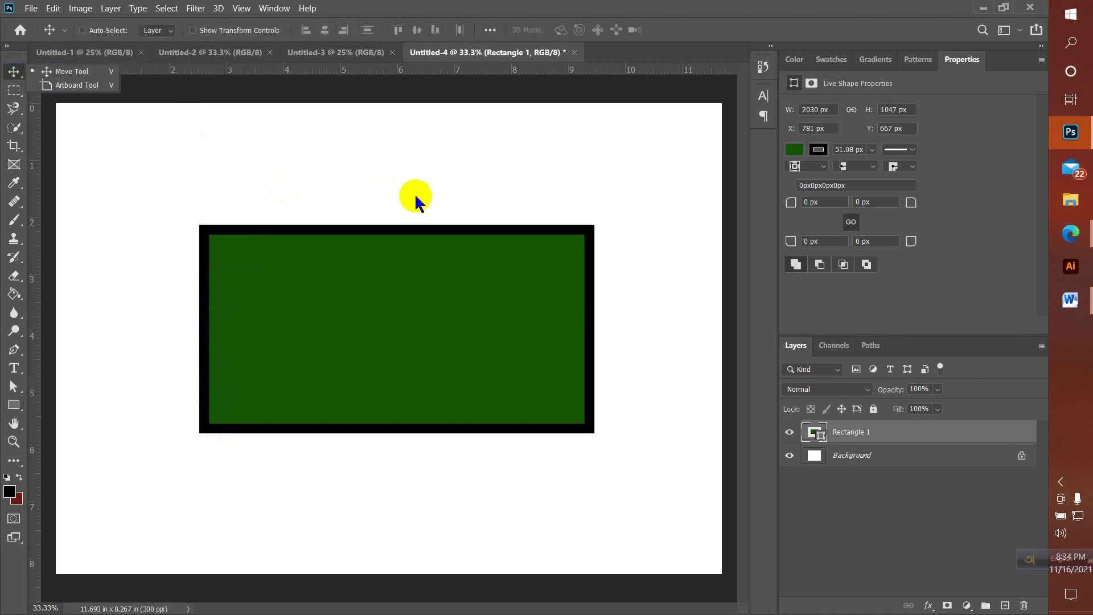
Set the green rectangle's stroke to no color using the Rectangle Tool's options.
{"action": "left_click", "coordinate": [14, 405]}
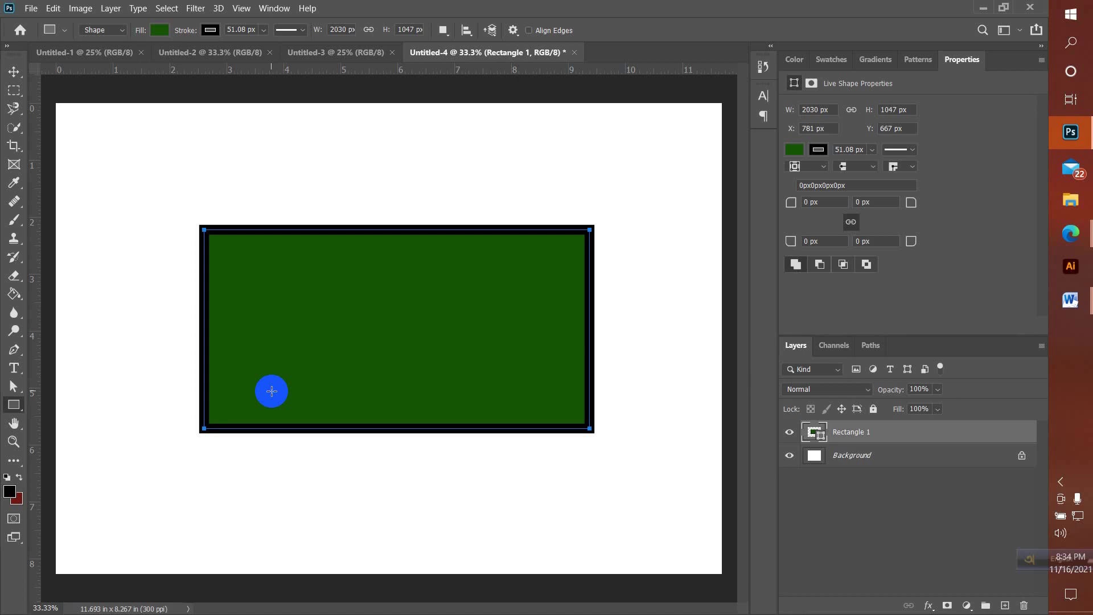
{"action": "left_click", "coordinate": [210, 30]}
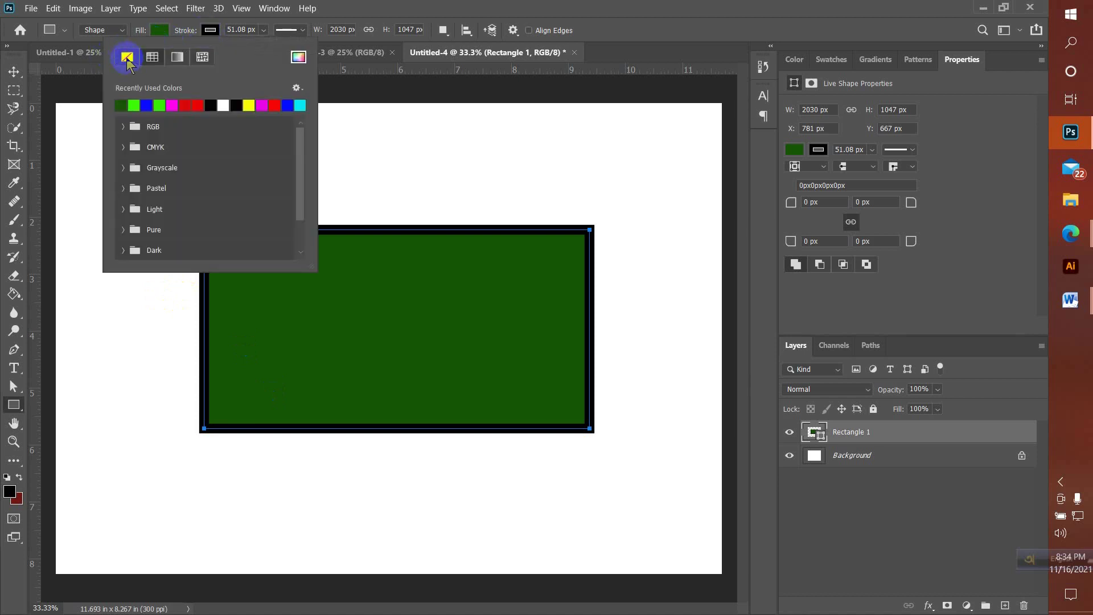
{"action": "left_click", "coordinate": [127, 57]}
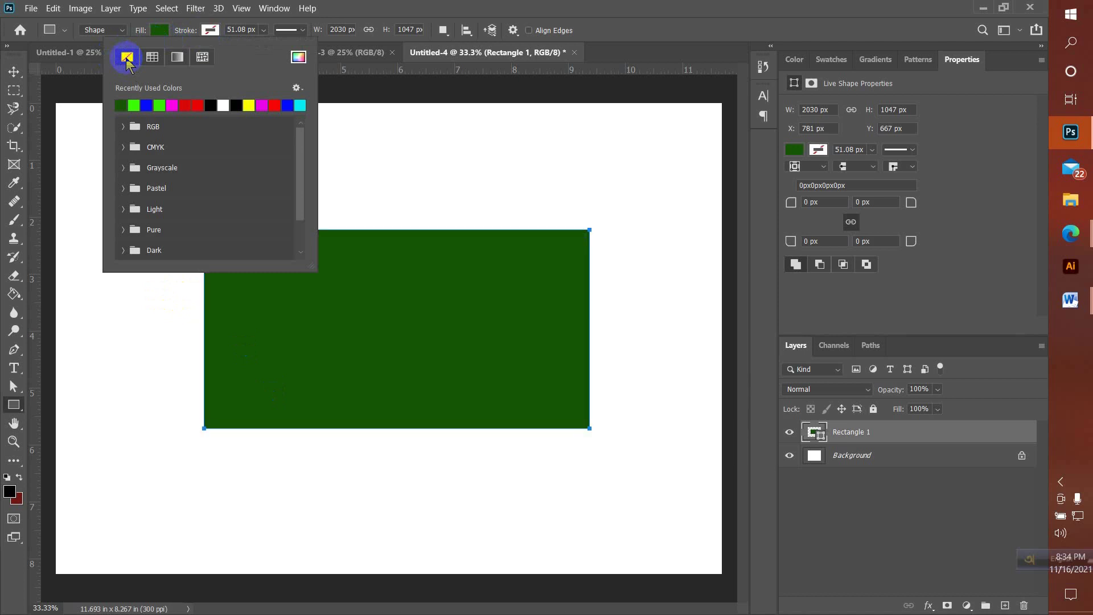
Scale the green rectangle down to about 1856 × 1036 px with Free Transform and reposition it near the middle of the canvas.
{"action": "left_click", "coordinate": [210, 31]}
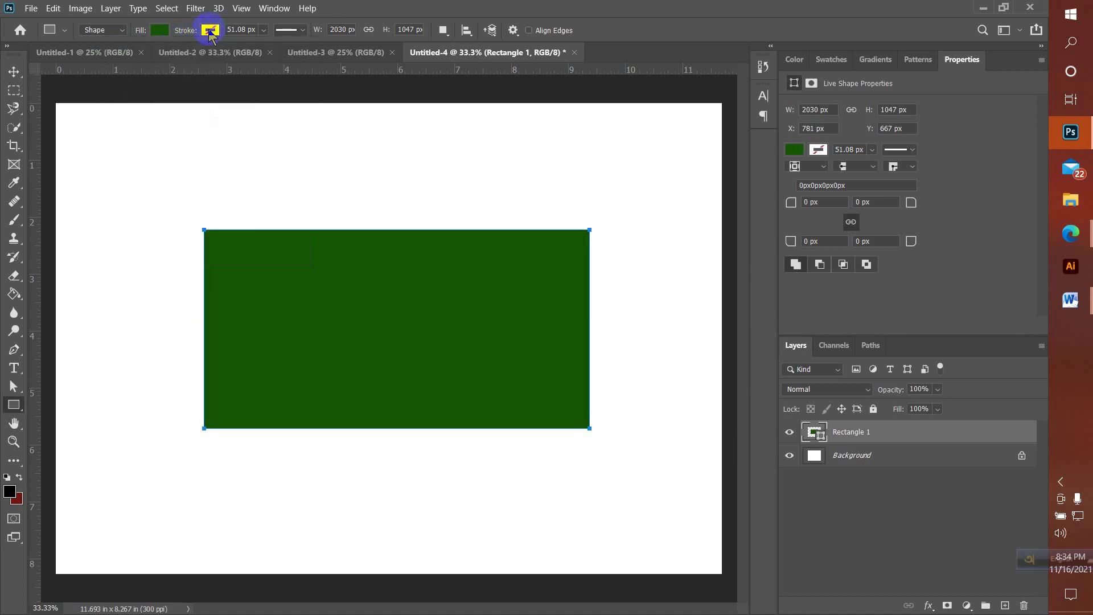
{"action": "left_click", "coordinate": [14, 71]}
{"action": "left_click_drag", "start_coordinate": [456, 345], "coordinate": [431, 337]}
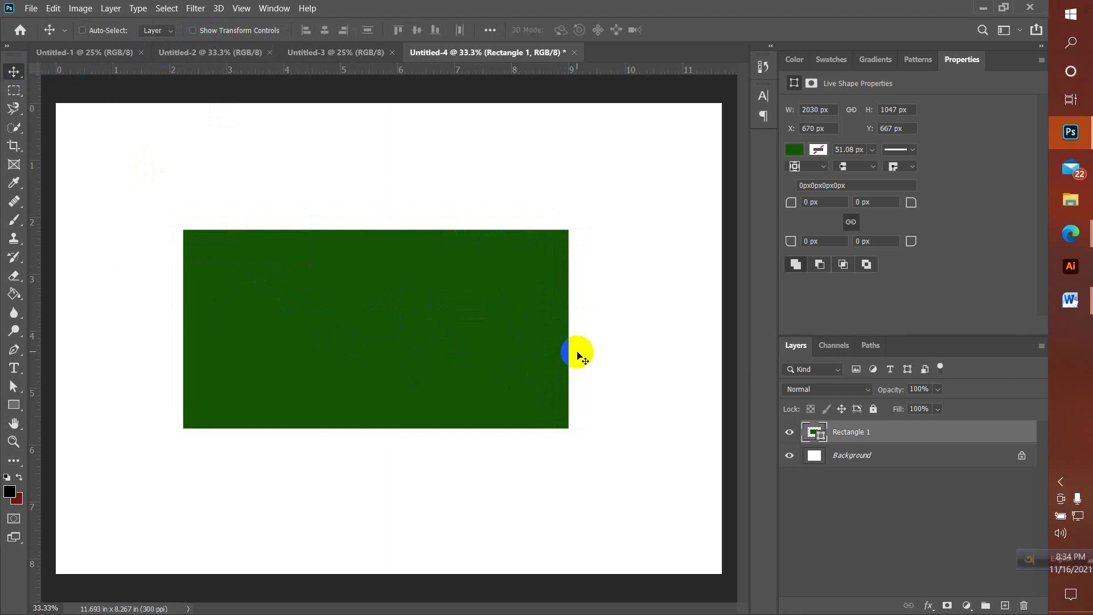
{"action": "key", "text": "ctrl+t"}
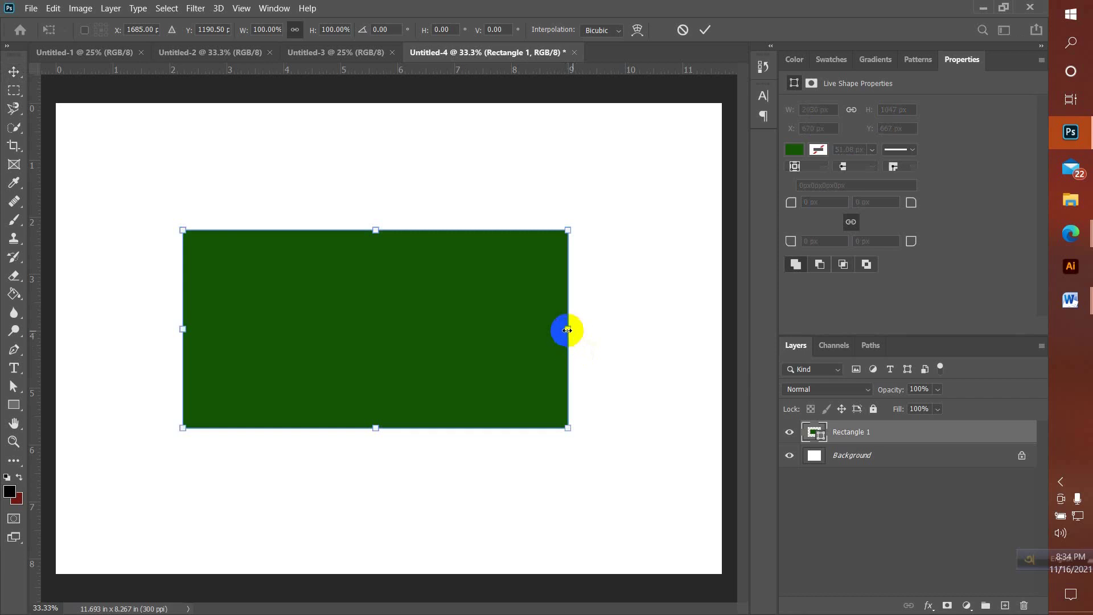
{"action": "left_click_drag", "start_coordinate": [567, 329], "coordinate": [538, 329]}
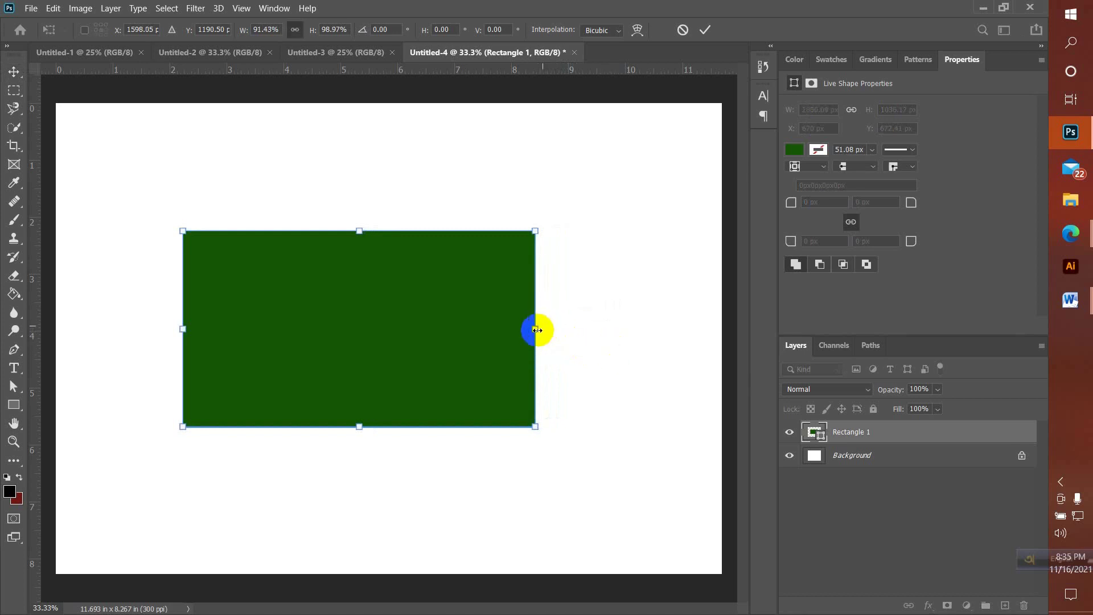
{"action": "key", "text": "Return"}
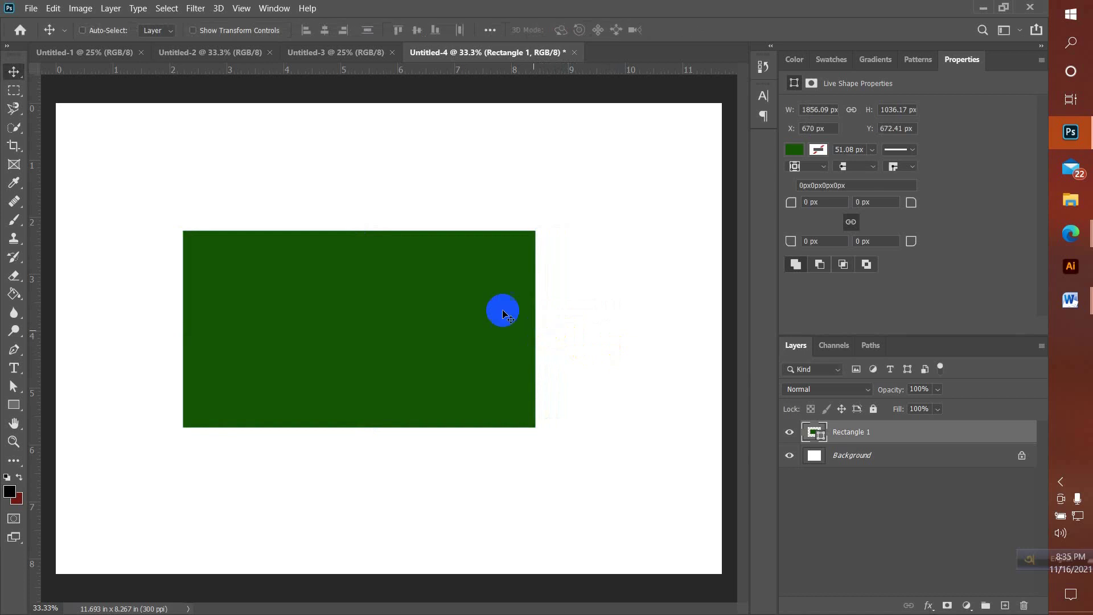
{"action": "left_click_drag", "start_coordinate": [412, 307], "coordinate": [425, 307]}
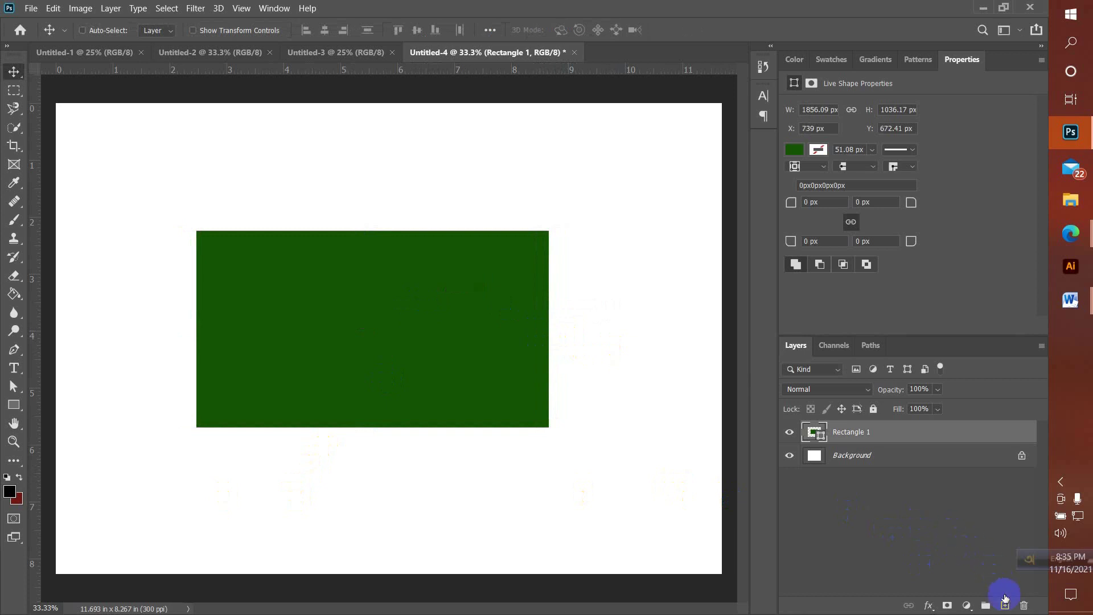
Try a tall black ellipse about 348 × 757 px on a new layer near the canvas's upper-left corner and delete it.
{"action": "left_click", "coordinate": [1005, 601]}
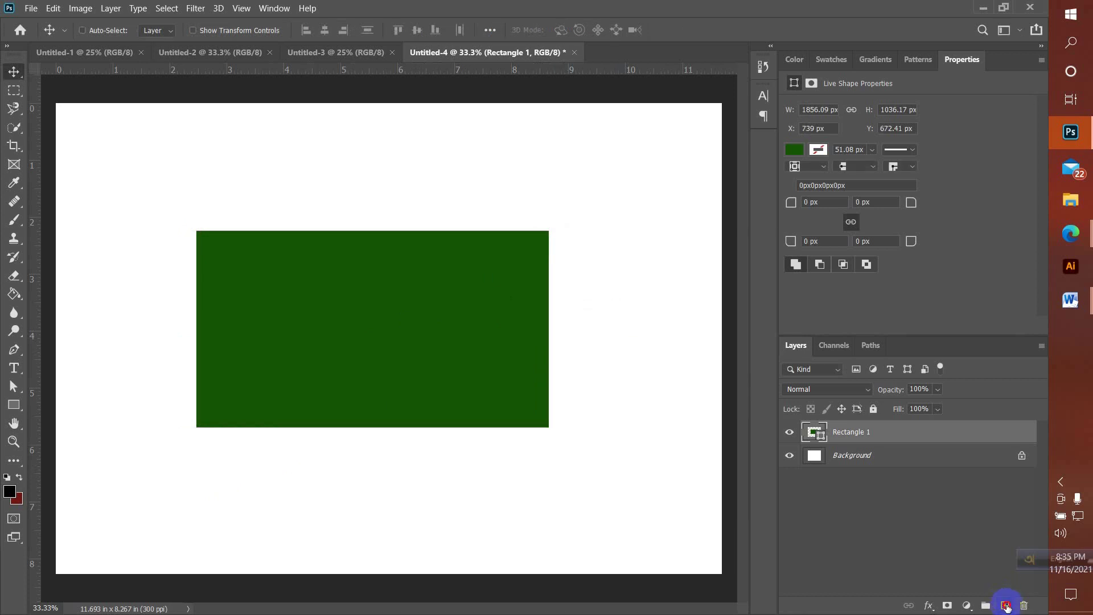
{"action": "left_click", "coordinate": [11, 408]}
{"action": "left_click", "coordinate": [55, 431]}
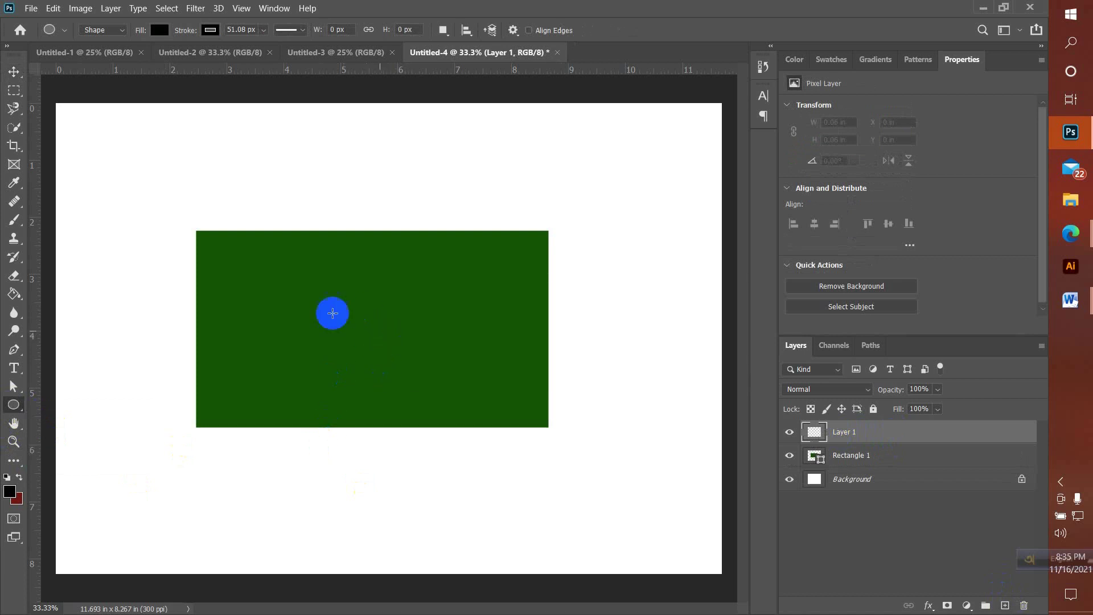
{"action": "left_click_drag", "start_coordinate": [95, 127], "coordinate": [159, 268]}
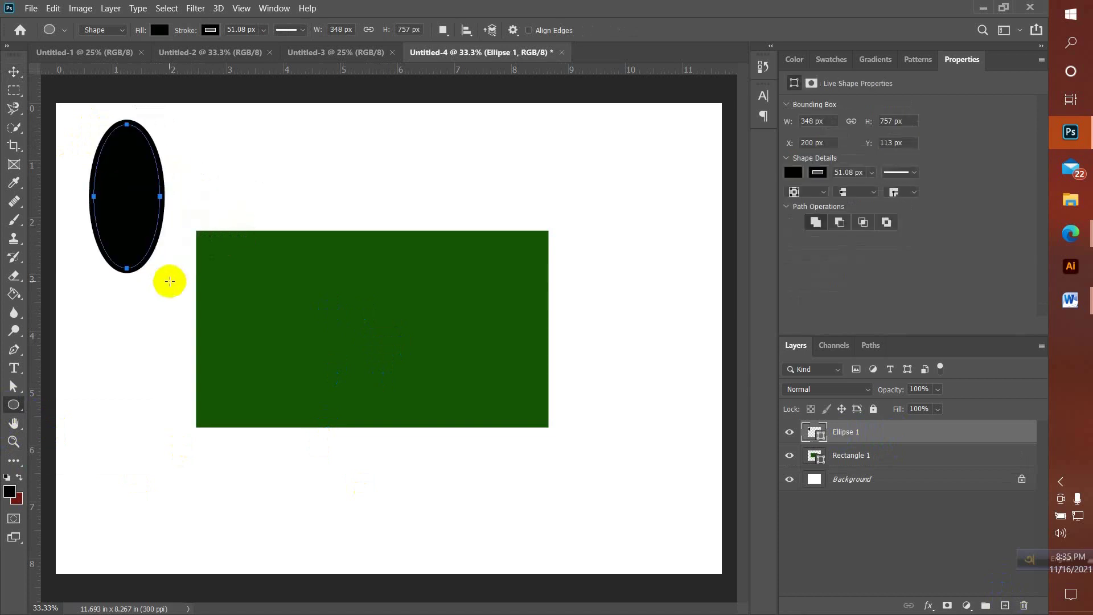
{"action": "left_click", "coordinate": [13, 71]}
{"action": "left_click_drag", "start_coordinate": [146, 159], "coordinate": [128, 174]}
{"action": "left_click", "coordinate": [922, 432]}
{"action": "left_click_drag", "start_coordinate": [922, 433], "coordinate": [1024, 605]}
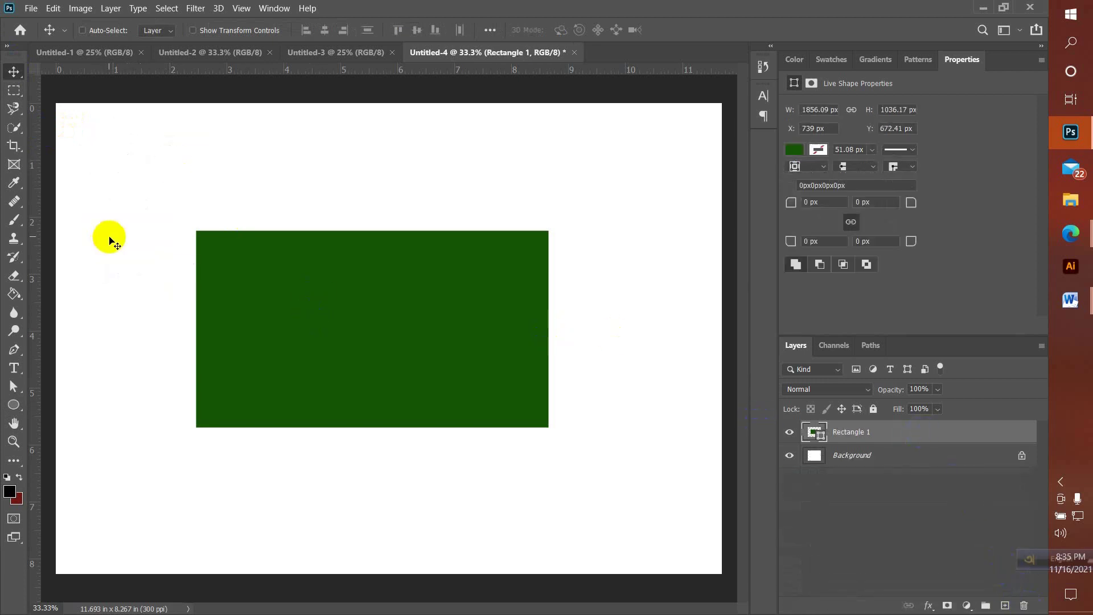
Draw a circle about 597 px wide on a new layer with the Ellipse Tool and move it onto the green rectangle's center.
{"action": "left_click", "coordinate": [14, 405]}
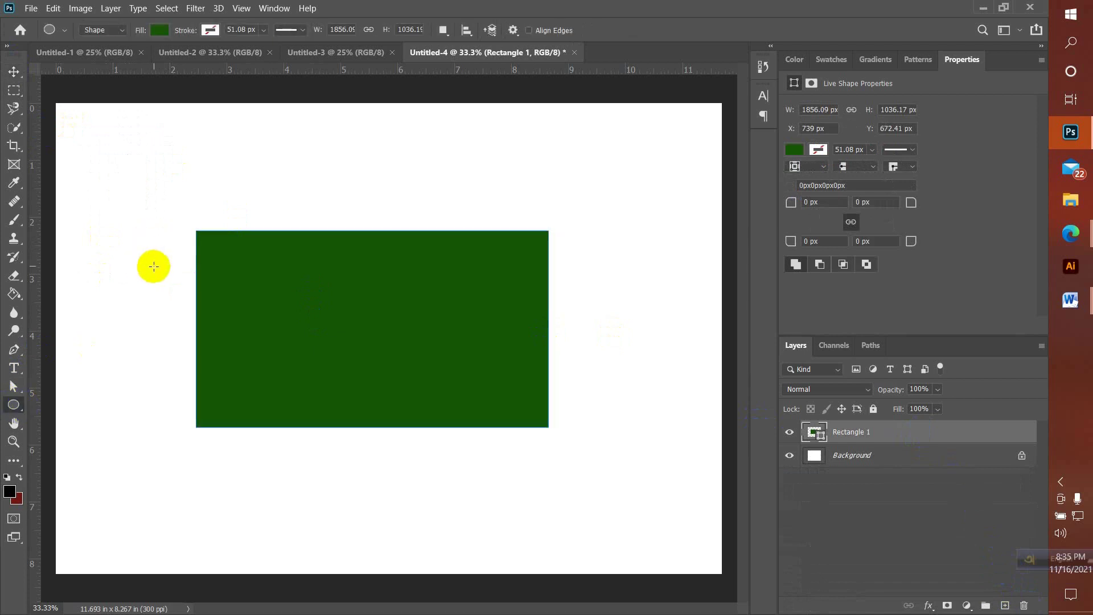
{"action": "left_click", "coordinate": [1005, 606]}
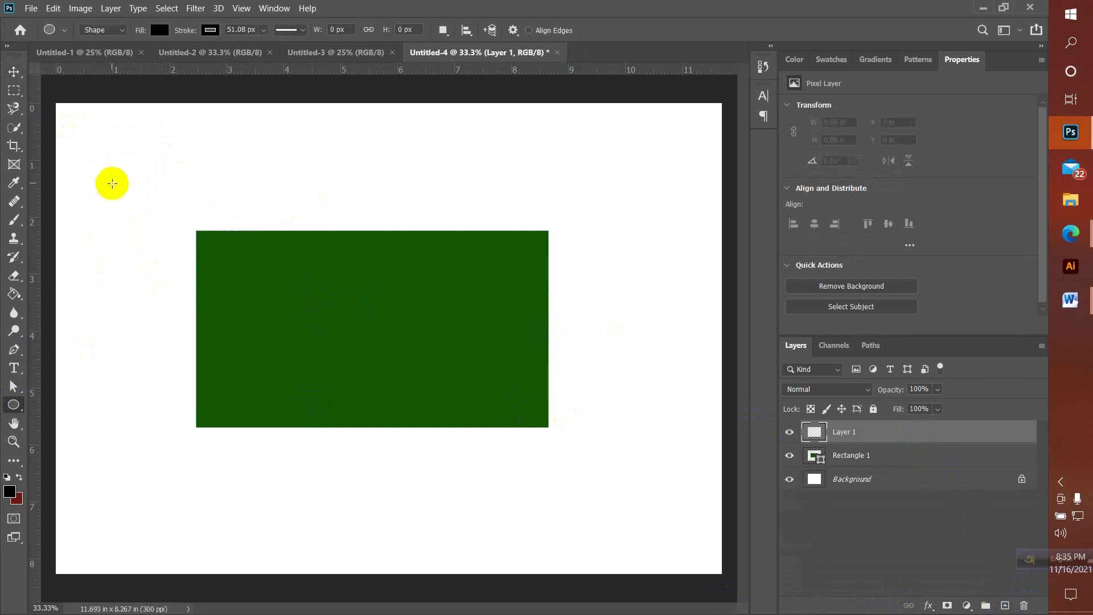
{"action": "left_click_drag", "start_coordinate": [112, 181], "coordinate": [225, 315]}
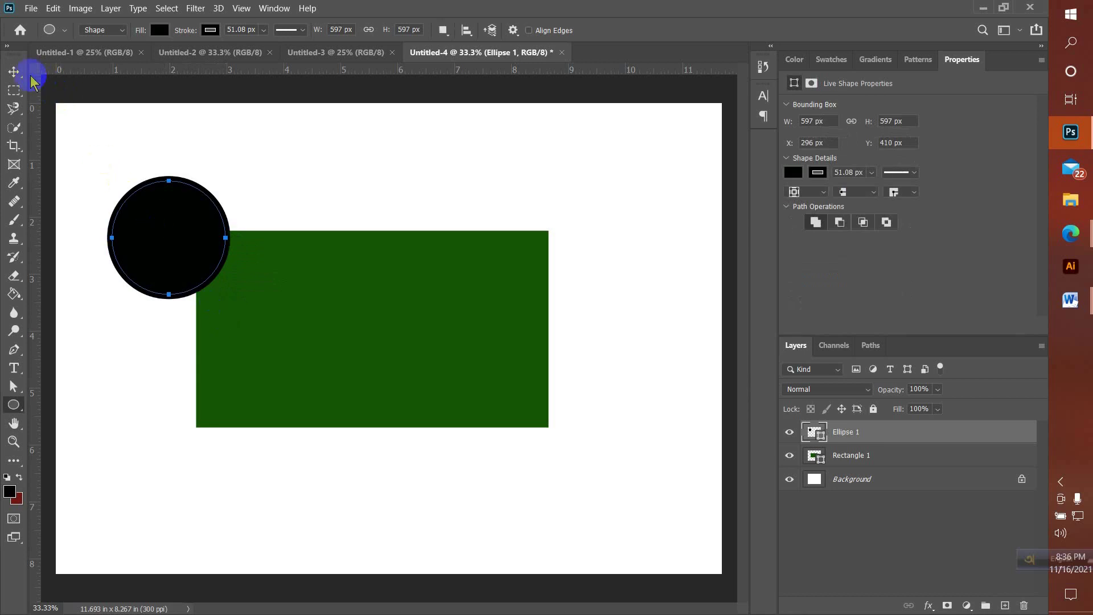
{"action": "left_click", "coordinate": [14, 72]}
{"action": "left_click_drag", "start_coordinate": [143, 228], "coordinate": [345, 317]}
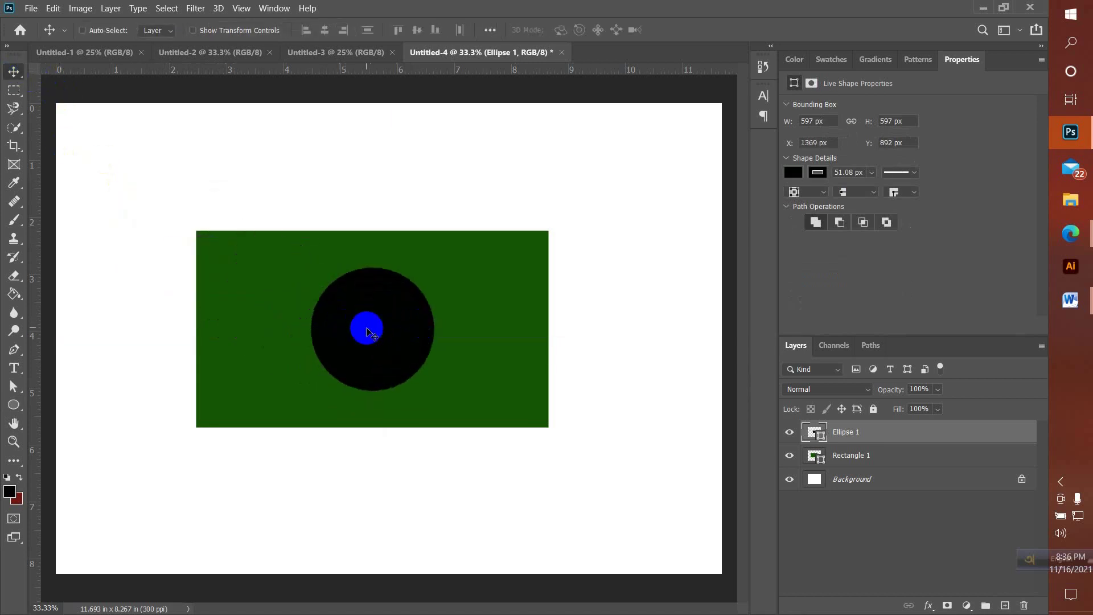
Give the circle a red fill and no stroke, and shift it slightly to the right on the green rectangle.
{"action": "left_click", "coordinate": [793, 172]}
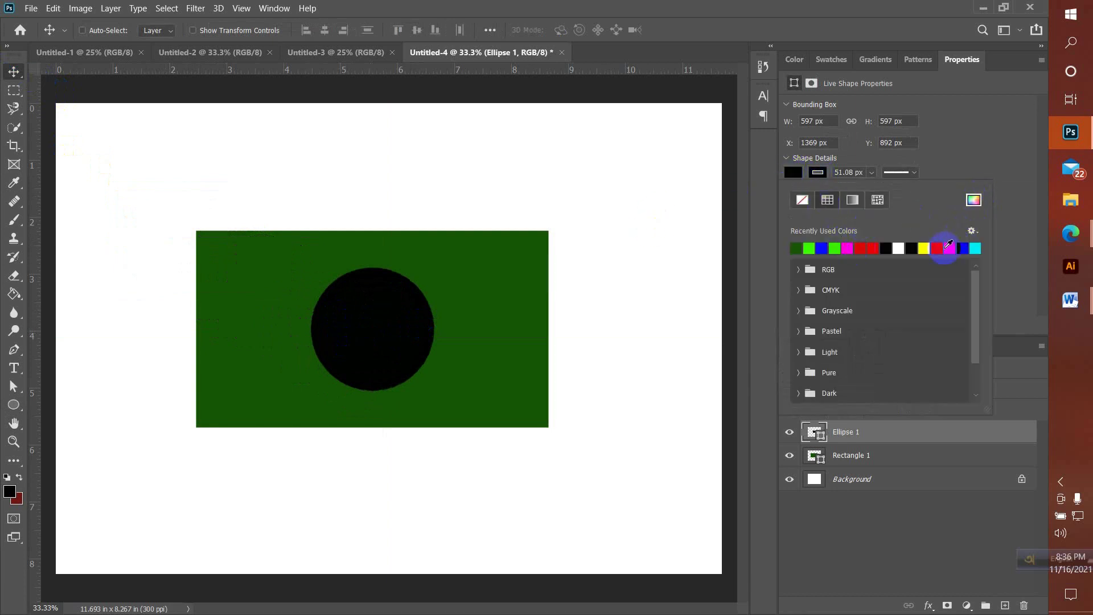
{"action": "left_click", "coordinate": [938, 248]}
{"action": "left_click", "coordinate": [818, 172]}
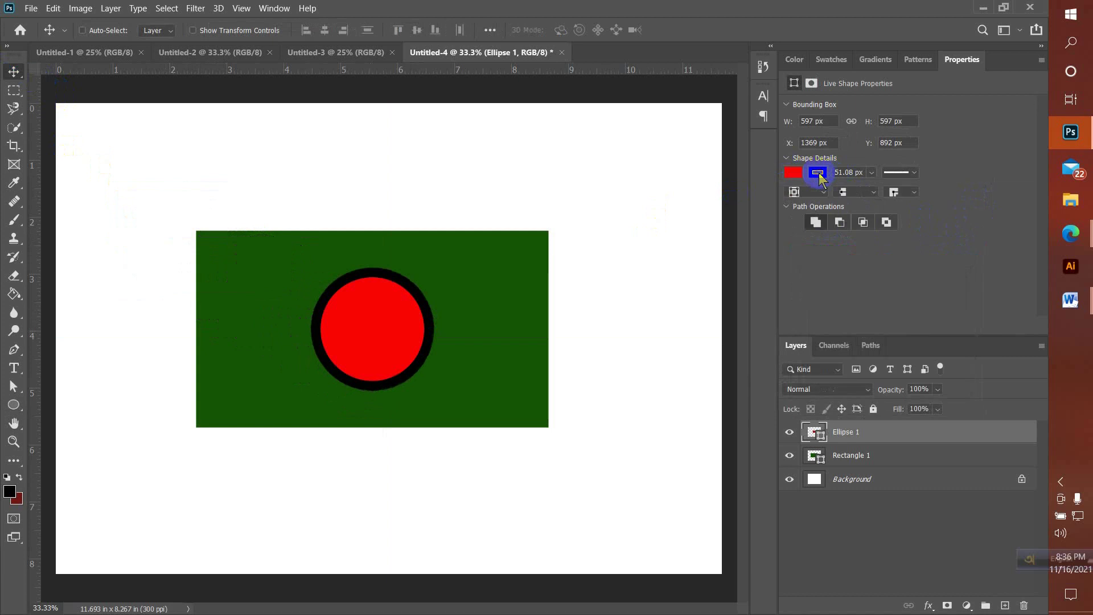
{"action": "left_click", "coordinate": [795, 199]}
{"action": "left_click", "coordinate": [817, 172]}
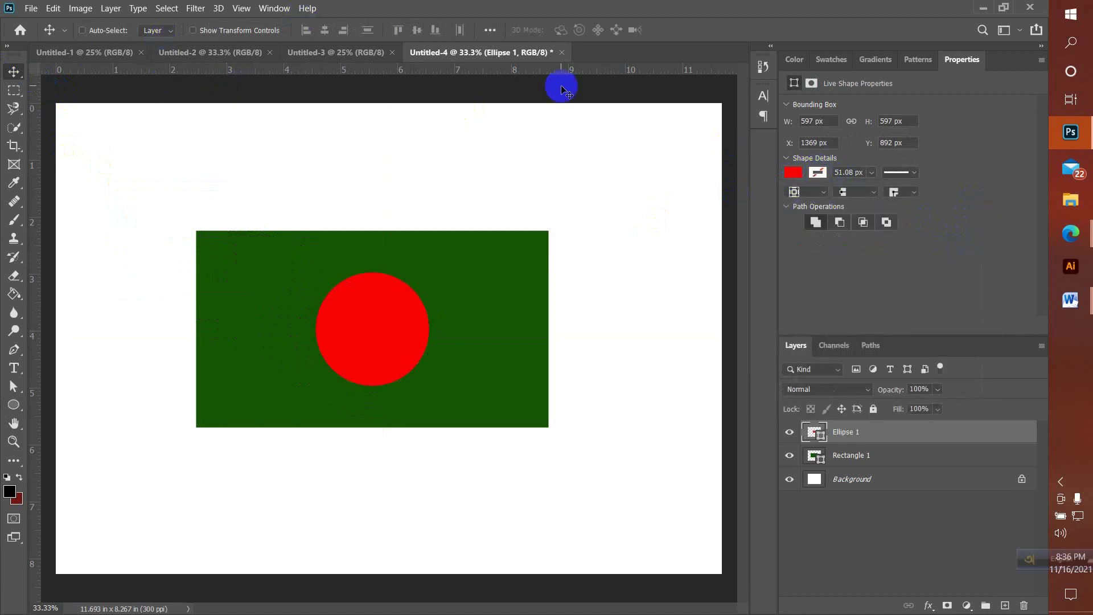
{"action": "left_click_drag", "start_coordinate": [371, 321], "coordinate": [380, 321]}
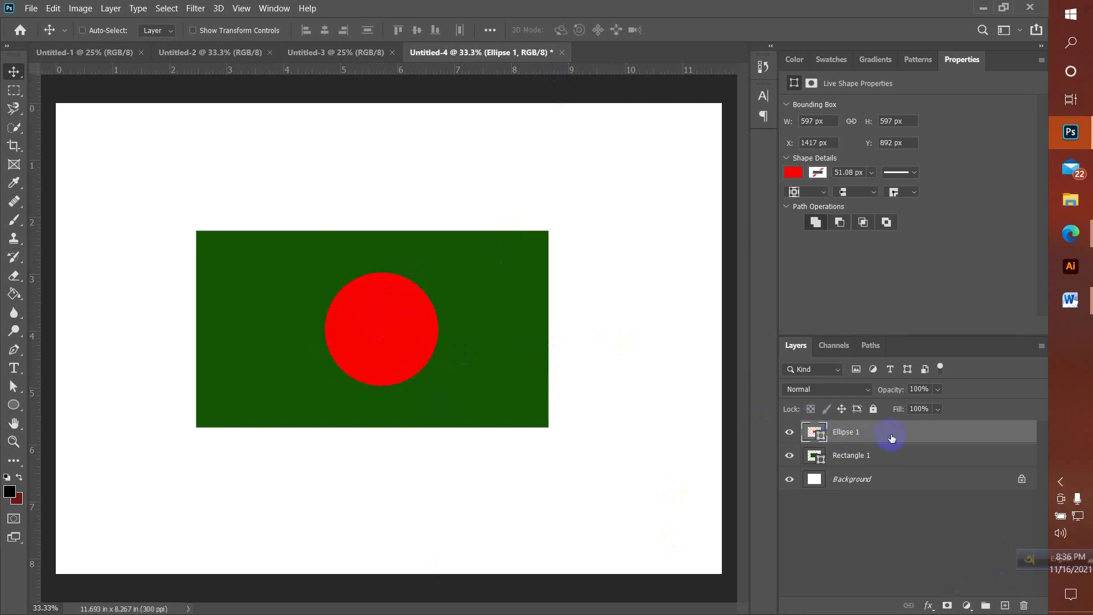
Move the red circle's layer below the green rectangle's layer and back above it to demonstrate stacking order.
{"action": "left_click_drag", "start_coordinate": [891, 438], "coordinate": [897, 470]}
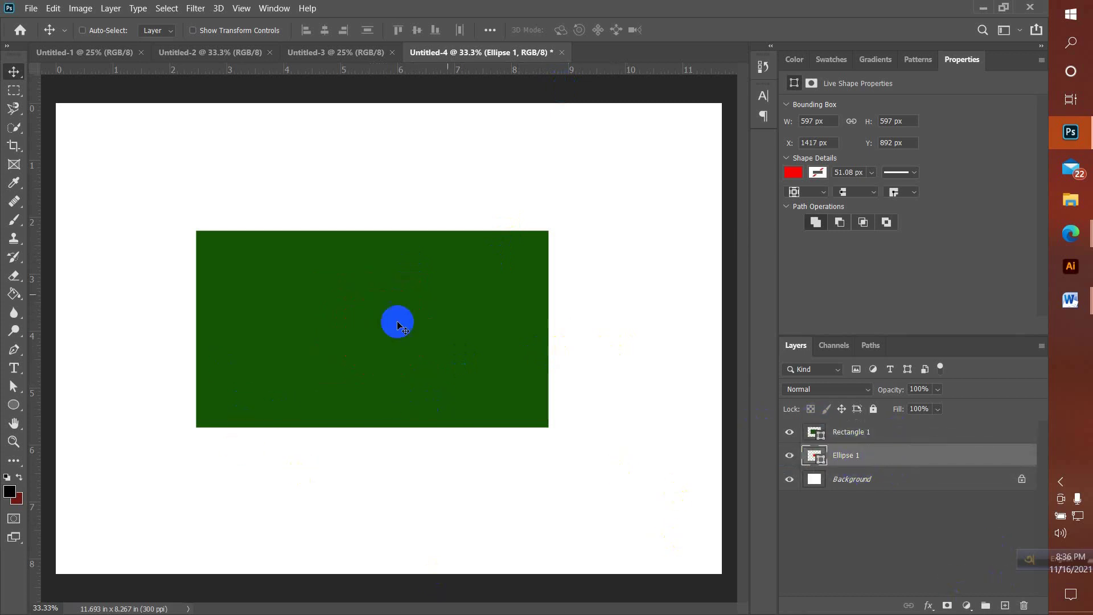
{"action": "left_click", "coordinate": [883, 525]}
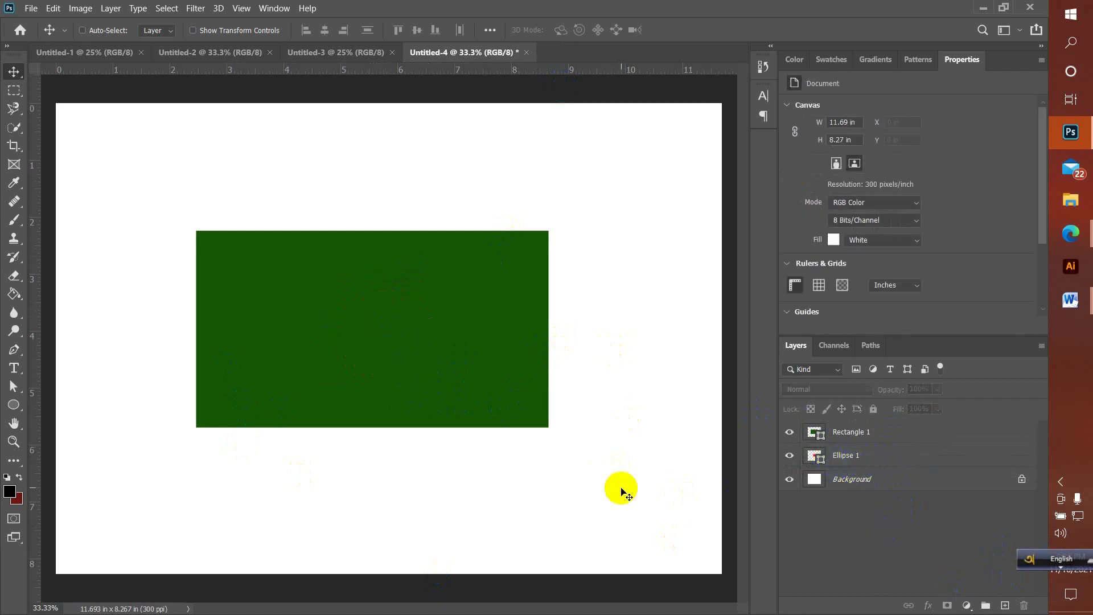
{"action": "left_click", "coordinate": [895, 462]}
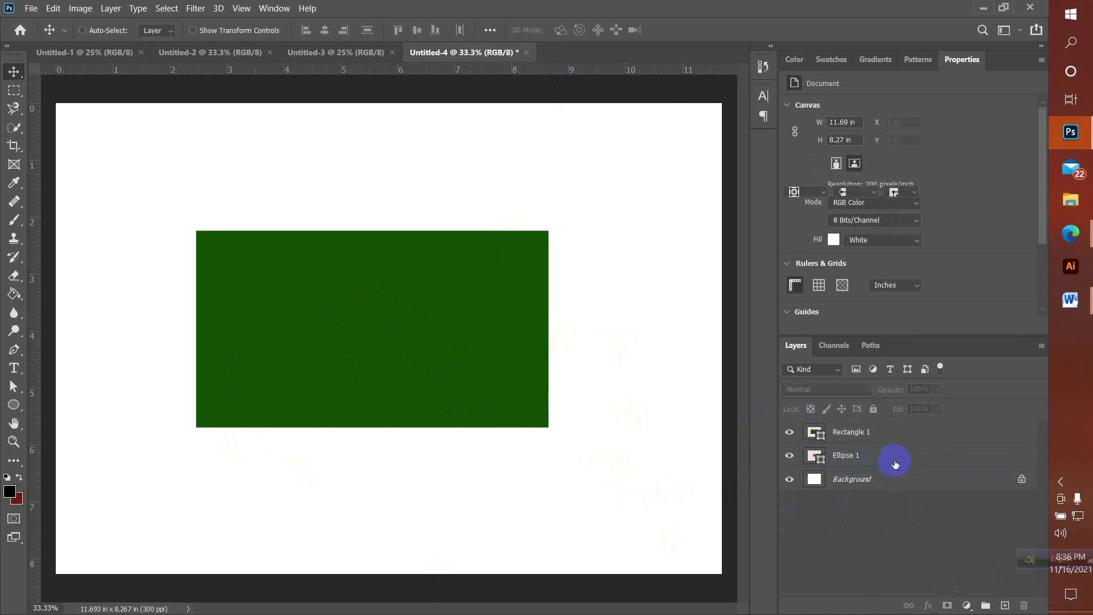
{"action": "left_click_drag", "start_coordinate": [895, 462], "coordinate": [880, 426]}
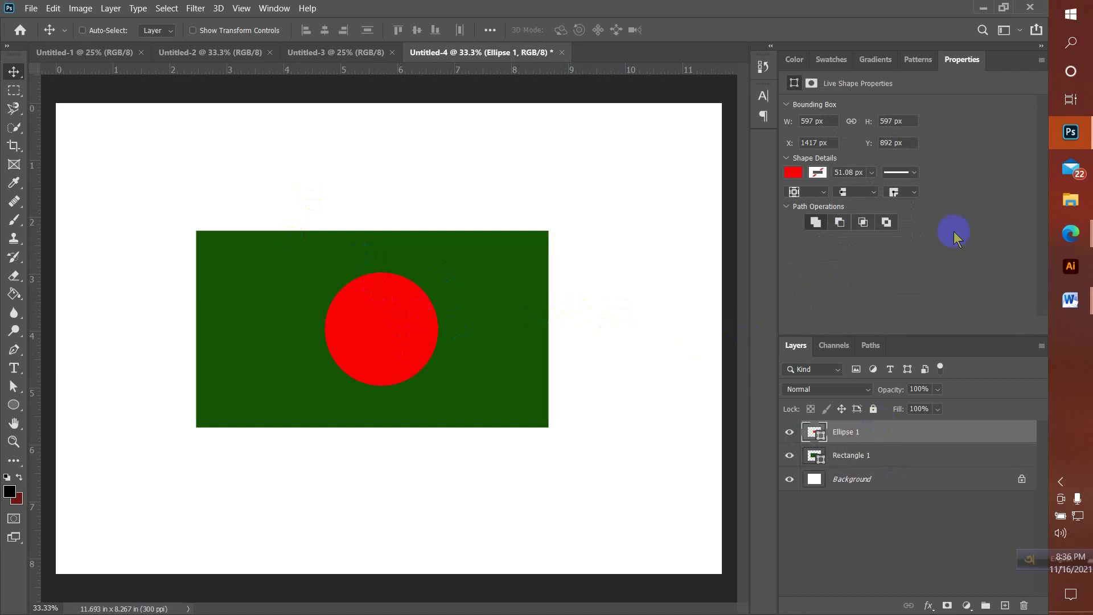
Switch to Edge, search Google Images for "germany" in a new tab, and open the German flag image from Wikipedia.
{"action": "left_click", "coordinate": [1069, 235]}
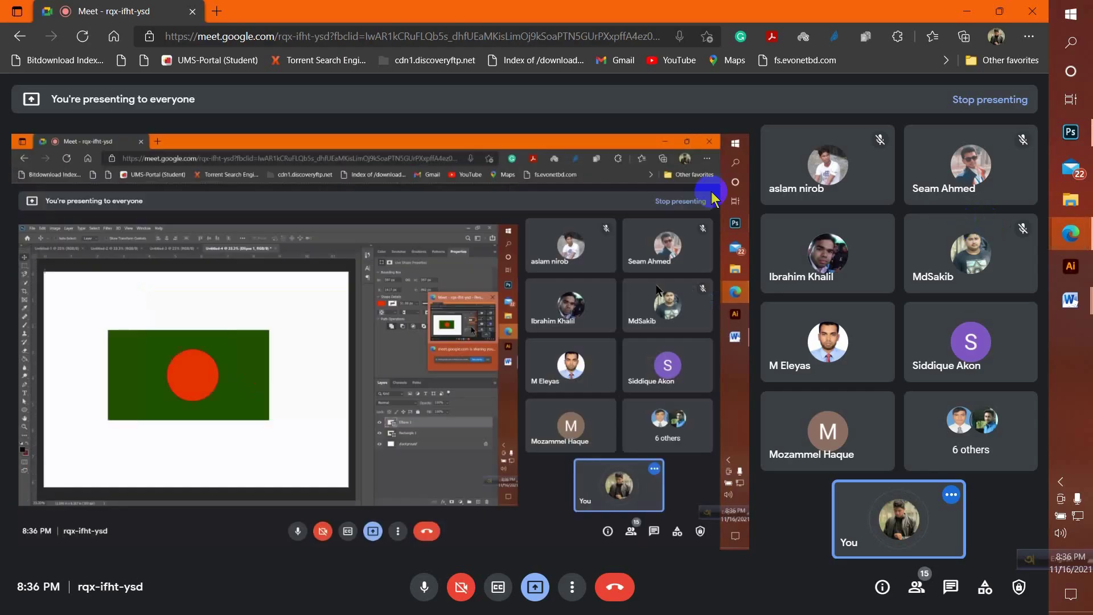
{"action": "left_click", "coordinate": [971, 216]}
{"action": "left_click", "coordinate": [235, 6]}
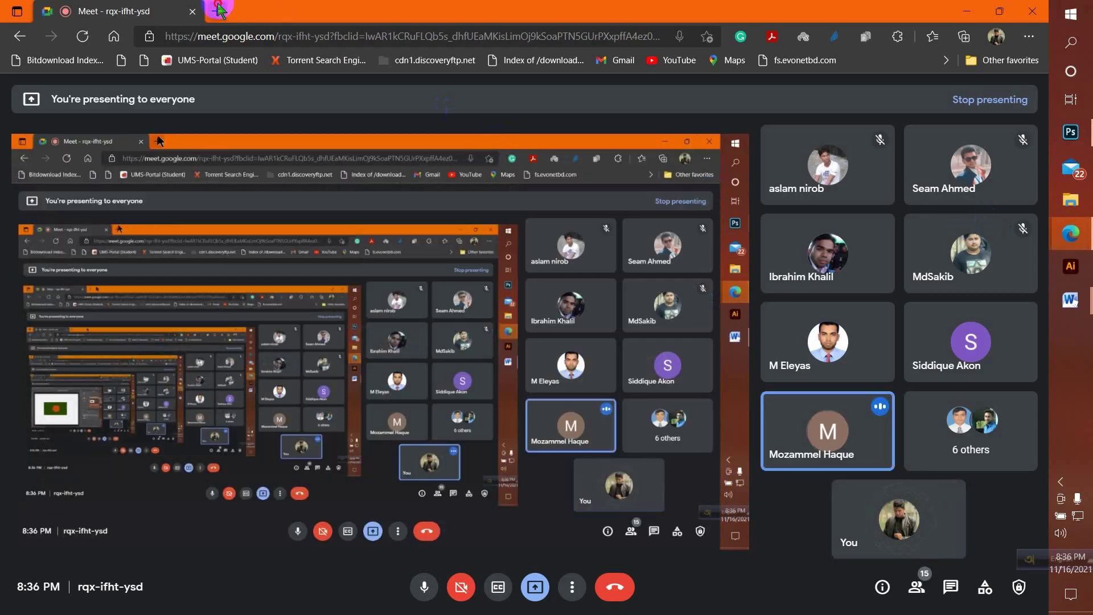
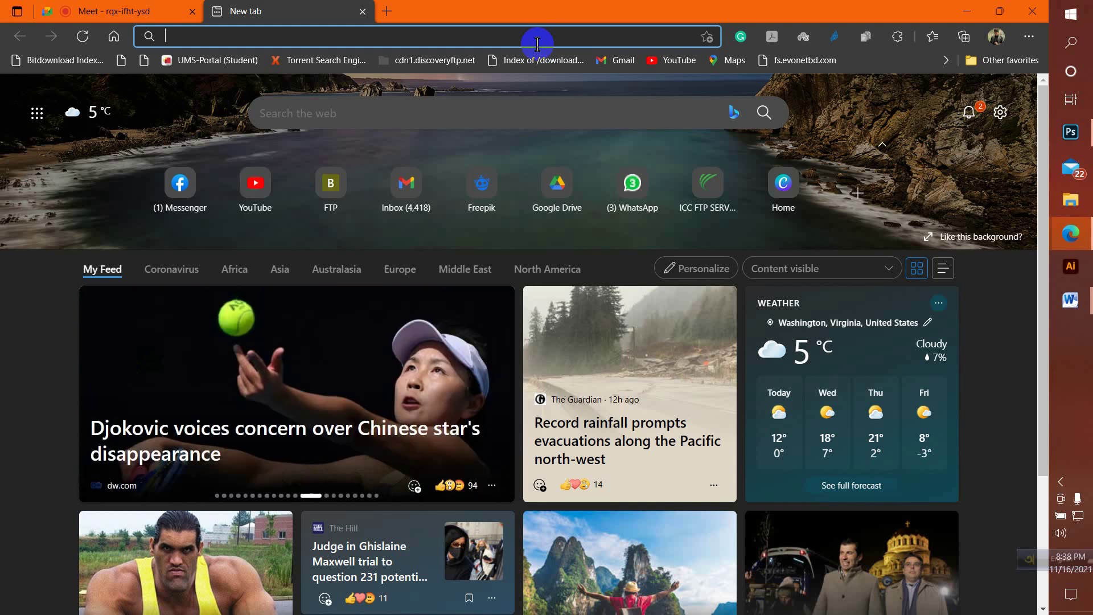
{"action": "type", "text": "ger"}
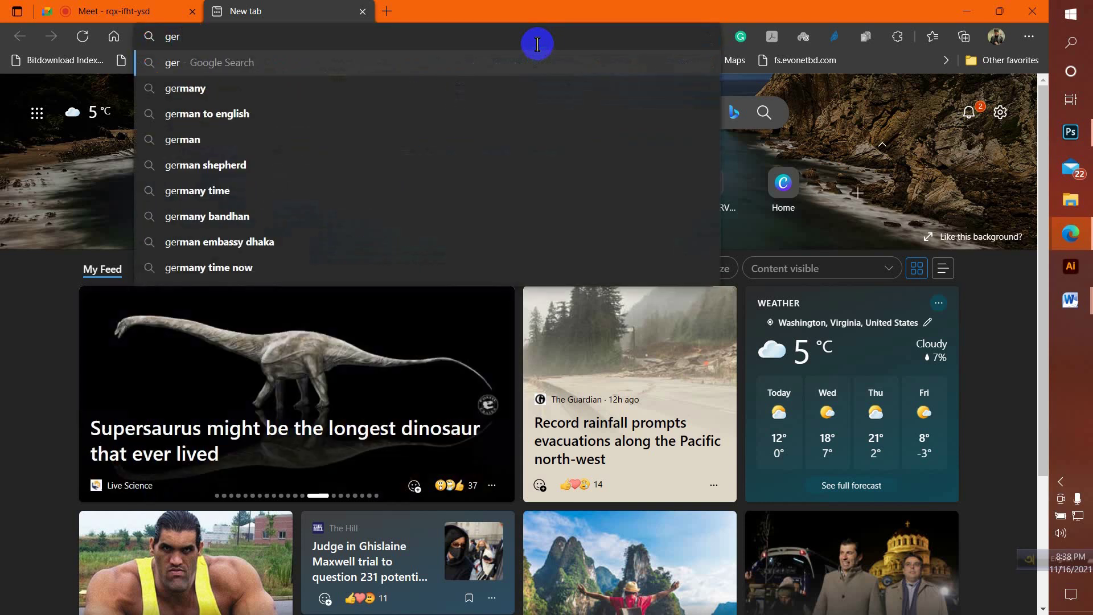
{"action": "left_click", "coordinate": [153, 89]}
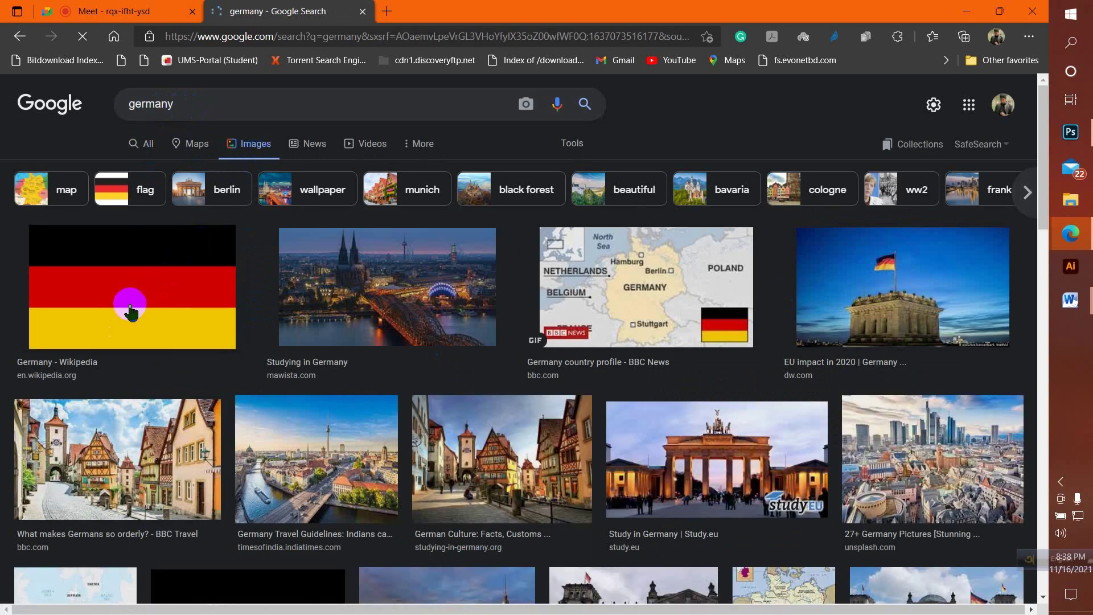
{"action": "left_click", "coordinate": [130, 311]}
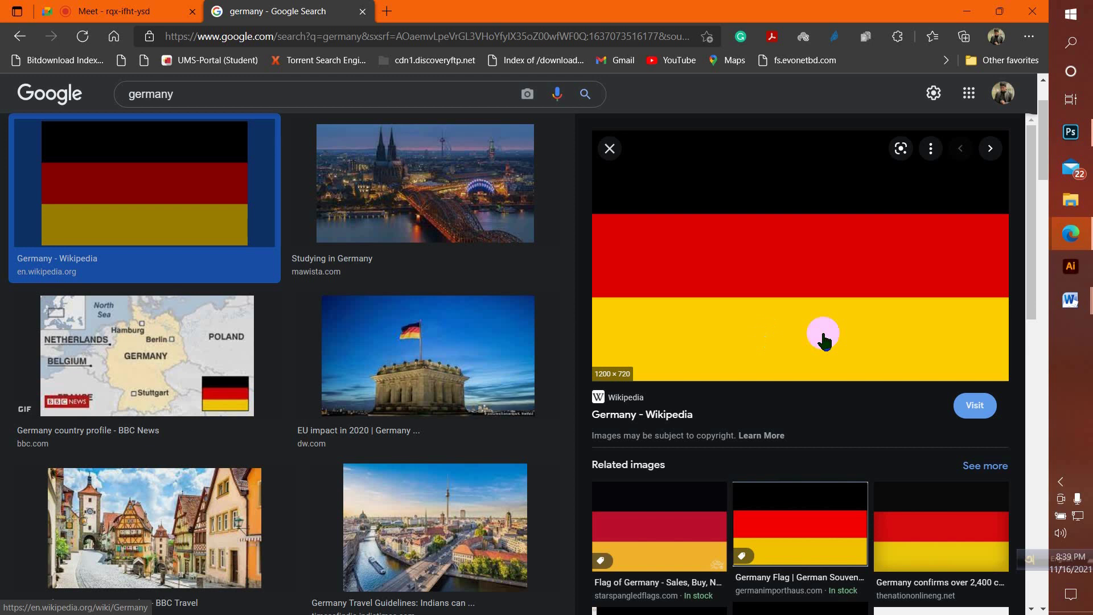
Switch back to Photoshop and delete the red circle and green rectangle layers.
{"action": "left_click", "coordinate": [1069, 132]}
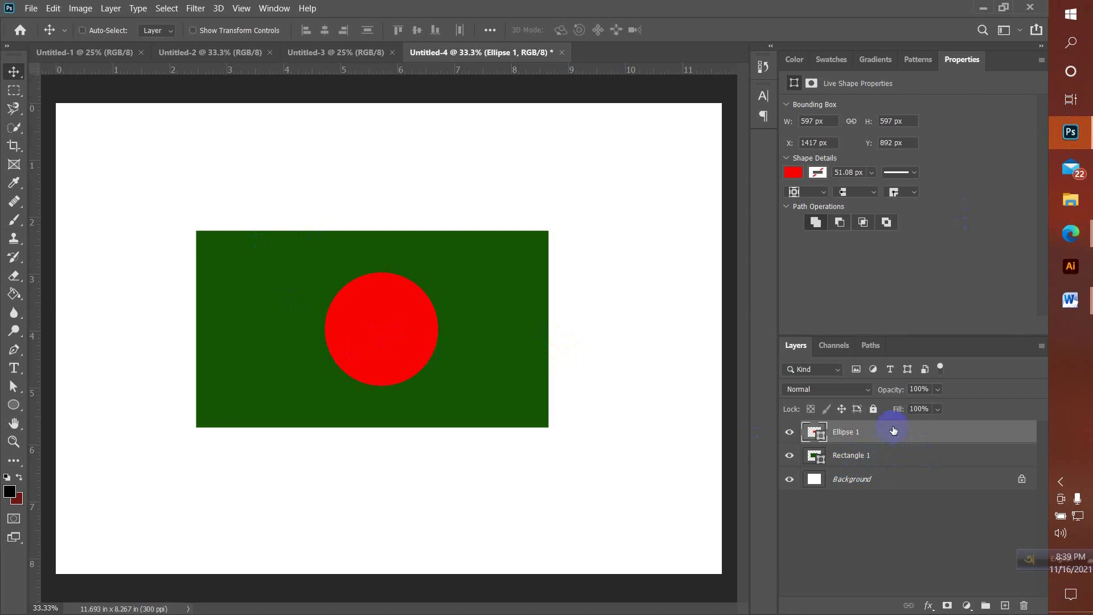
{"action": "left_click_drag", "start_coordinate": [893, 430], "coordinate": [1024, 607]}
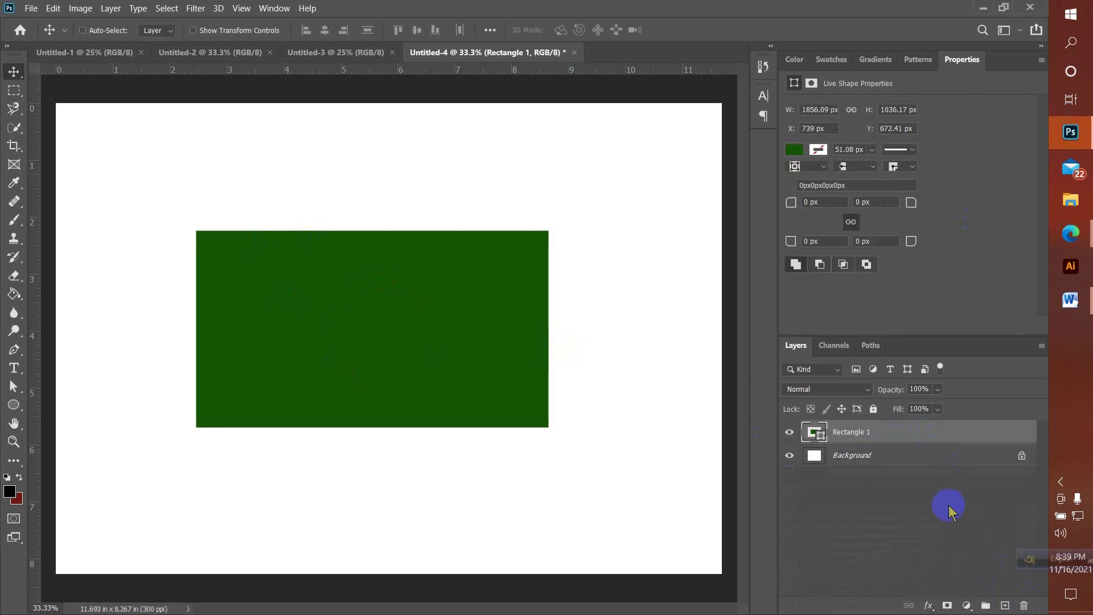
{"action": "left_click_drag", "start_coordinate": [934, 433], "coordinate": [1023, 605]}
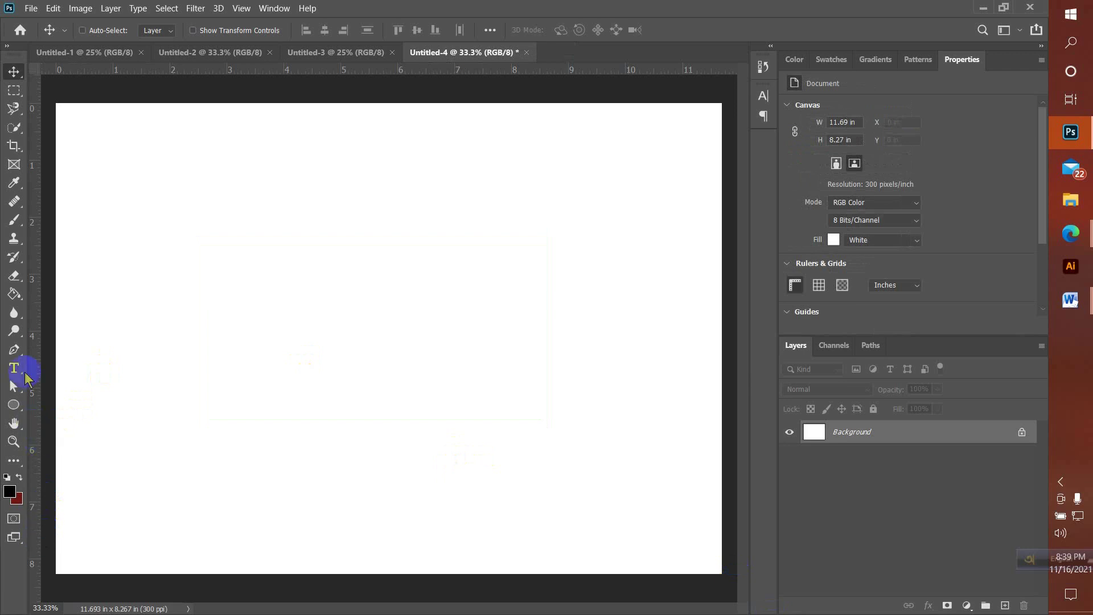
Draw a wide black rectangle about 1663 × 247 px in the upper middle of the canvas with the Rectangle Tool.
{"action": "right_click", "coordinate": [20, 406]}
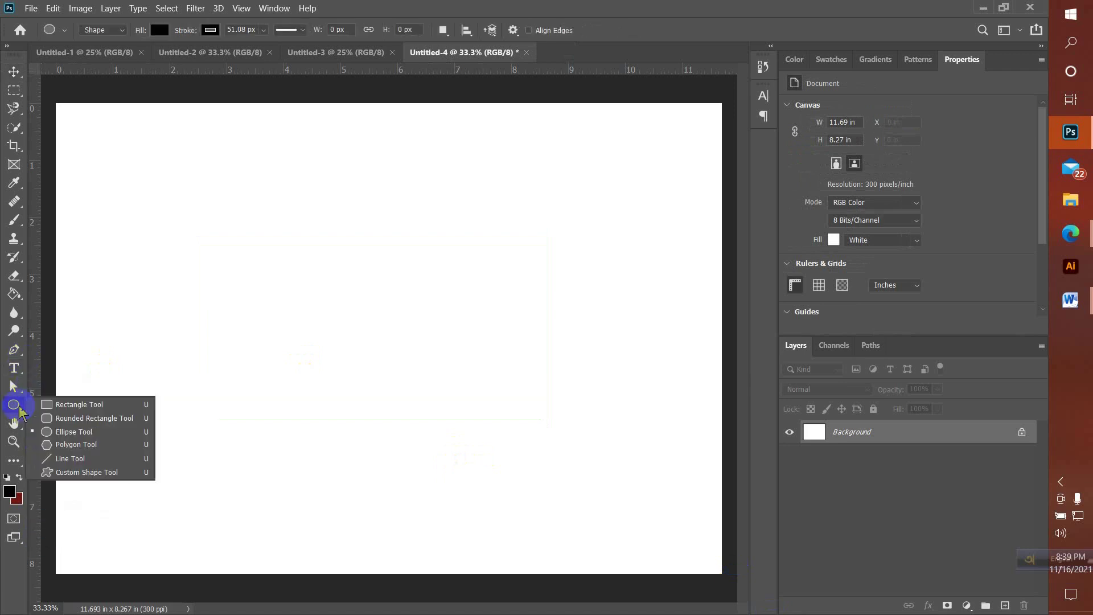
{"action": "left_click", "coordinate": [44, 405]}
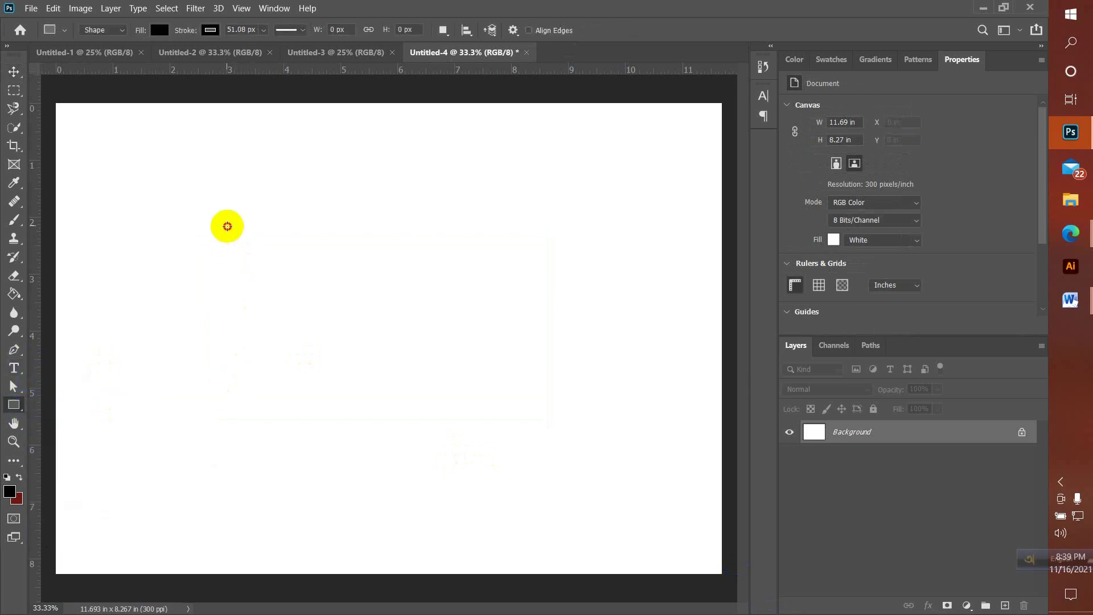
{"action": "left_click_drag", "start_coordinate": [227, 225], "coordinate": [543, 272]}
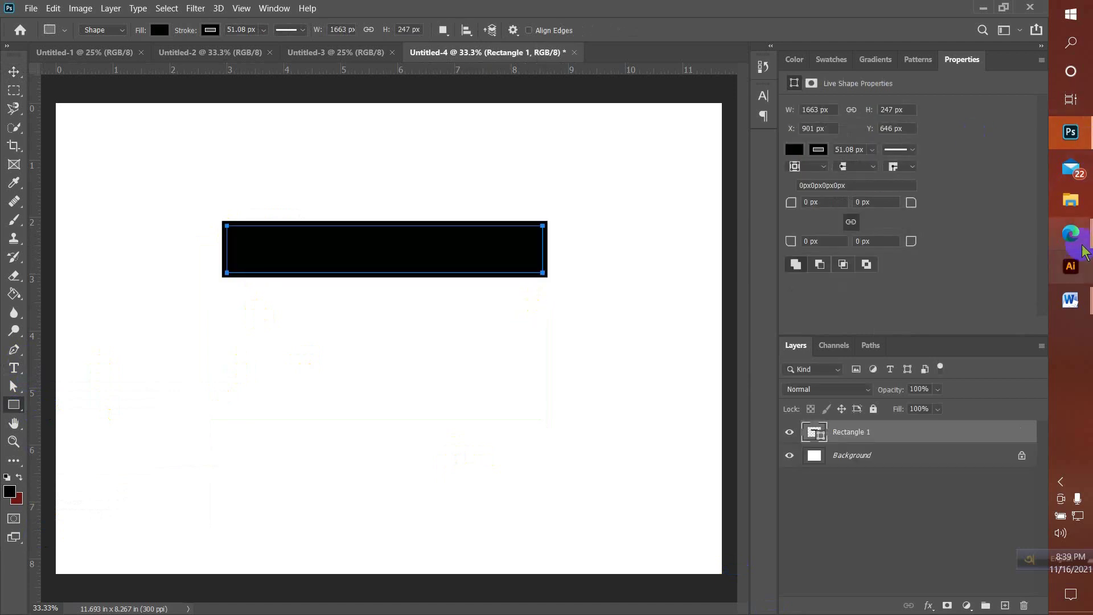
{"action": "mouse_move", "coordinate": [1082, 234]}
{"action": "mouse_move", "coordinate": [1008, 215]}
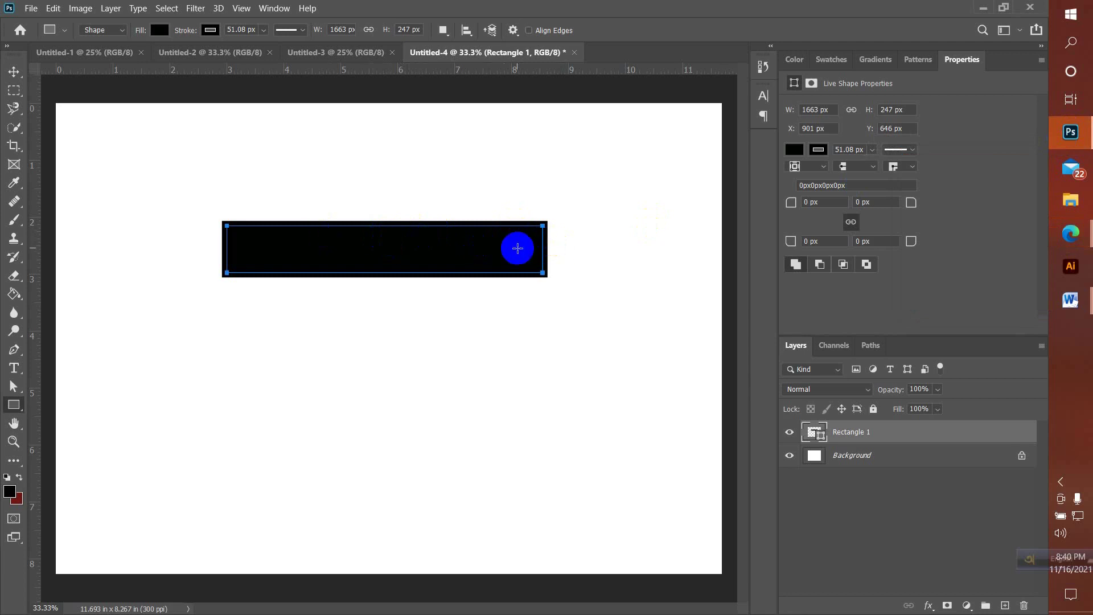
Remove the stroke from the black rectangle so only its black fill is used.
{"action": "left_click", "coordinate": [210, 30]}
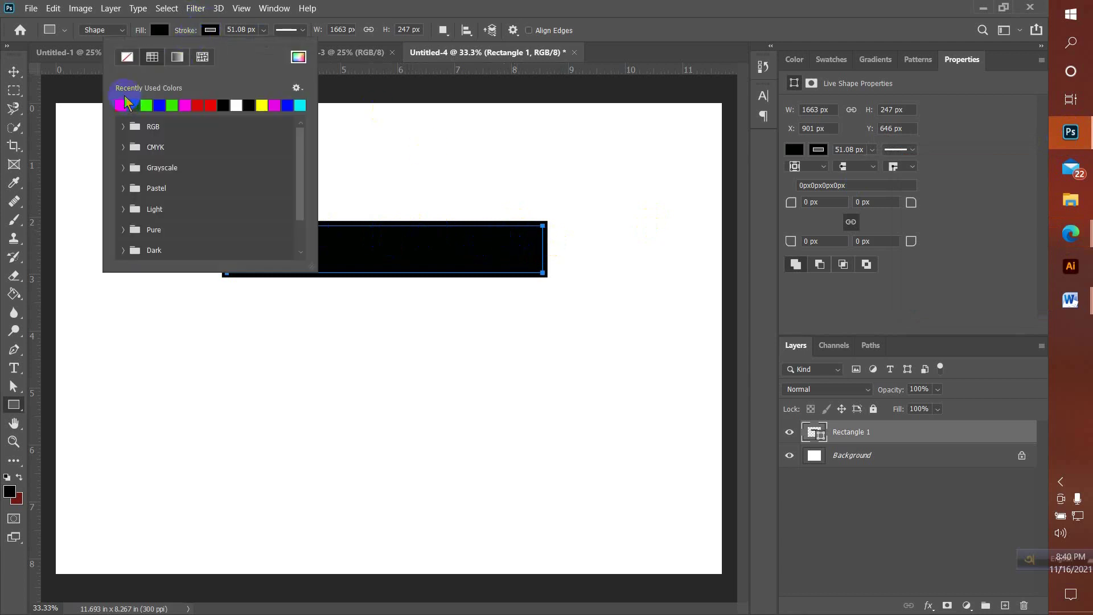
{"action": "left_click", "coordinate": [127, 57]}
{"action": "left_click", "coordinate": [206, 31]}
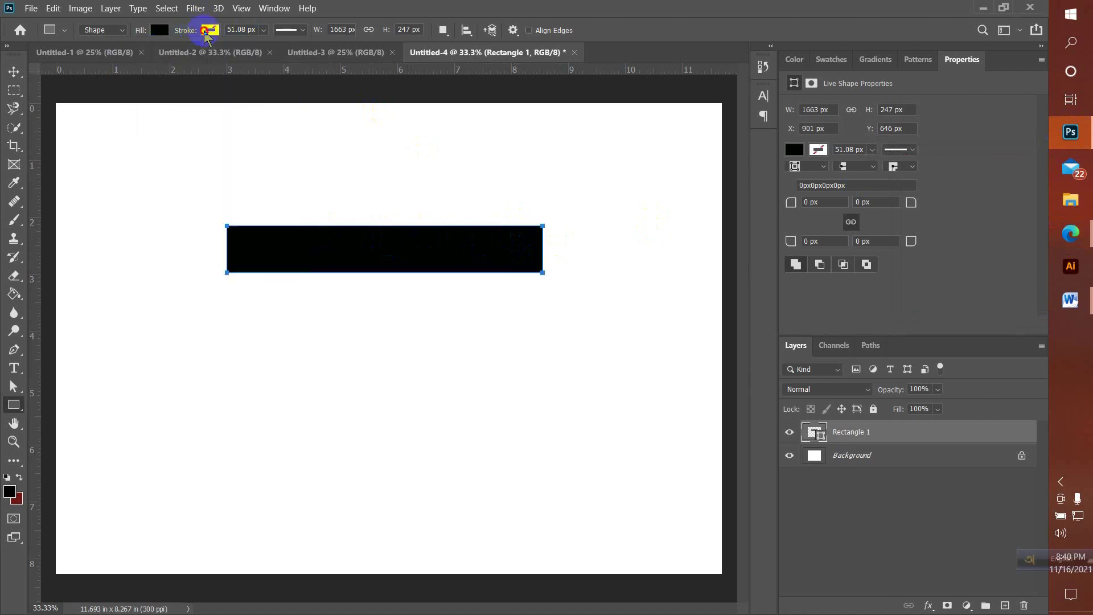
Duplicate the black rectangle twice with the Move Tool, stacking the copies straight below it with equal gaps between the bars.
{"action": "left_click", "coordinate": [15, 71]}
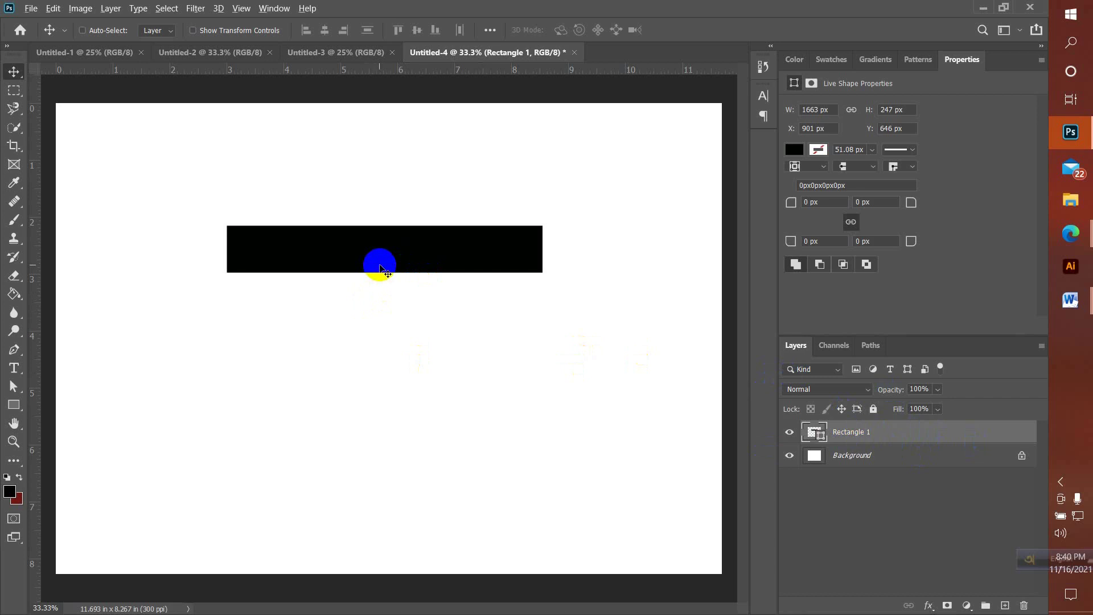
{"action": "left_click_drag", "start_coordinate": [381, 269], "coordinate": [379, 328]}
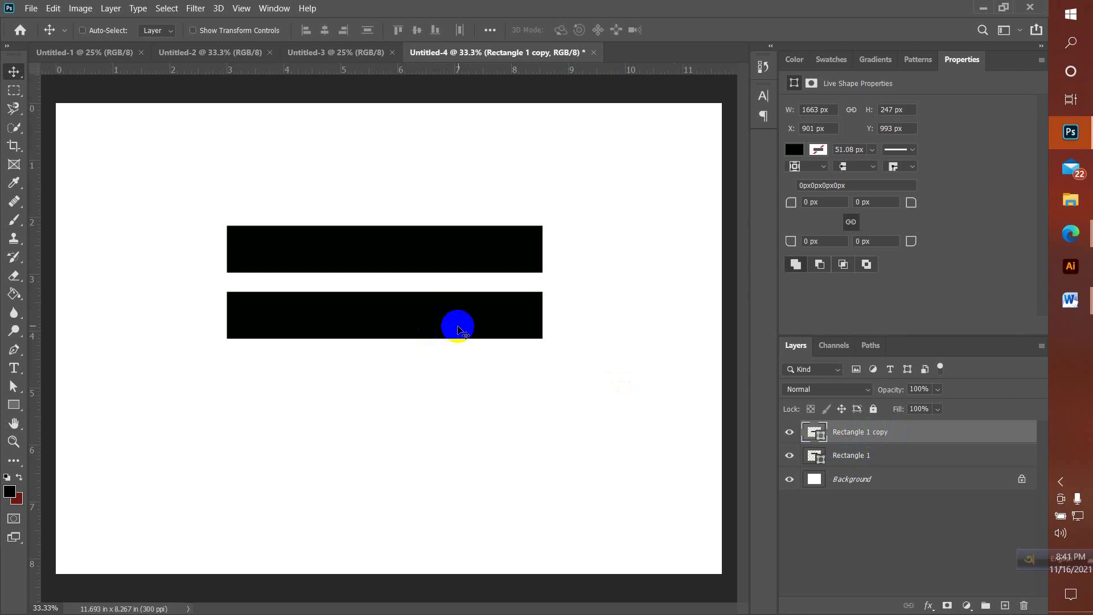
{"action": "left_click_drag", "start_coordinate": [459, 330], "coordinate": [439, 382]}
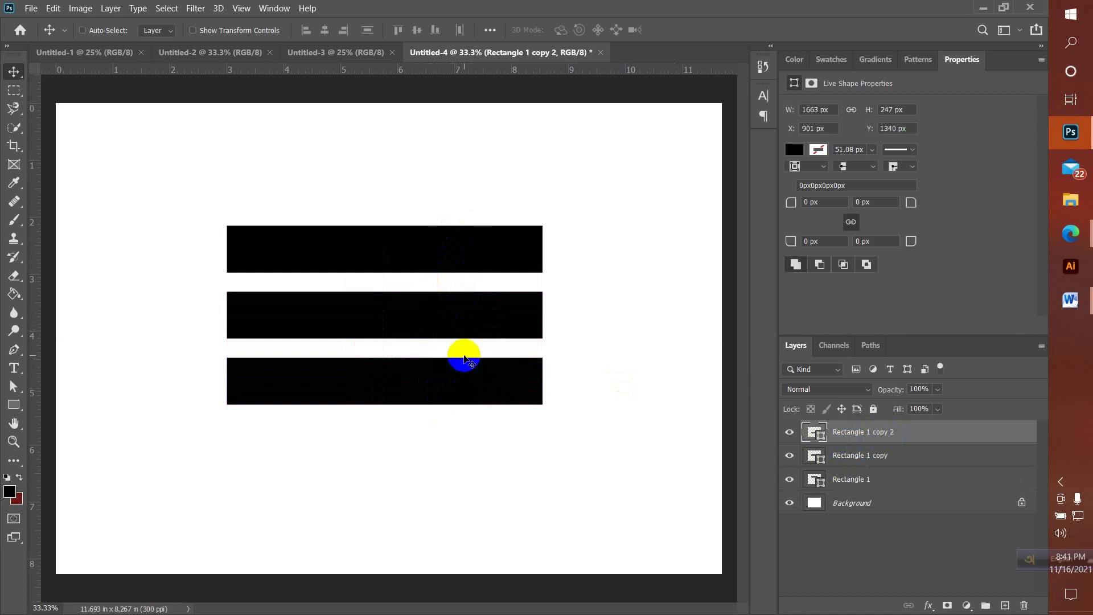
Hide and show the topmost layer repeatedly to demonstrate which bar on the canvas it belongs to.
{"action": "left_click", "coordinate": [790, 432]}
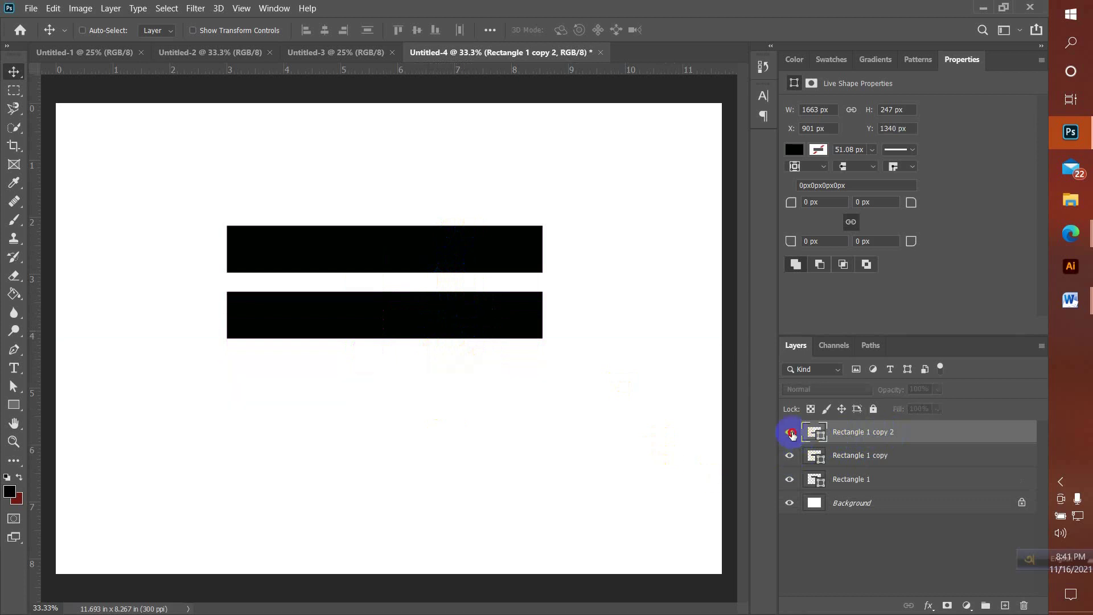
{"action": "left_click", "coordinate": [789, 434]}
{"action": "left_click", "coordinate": [790, 437]}
{"action": "left_click", "coordinate": [789, 436]}
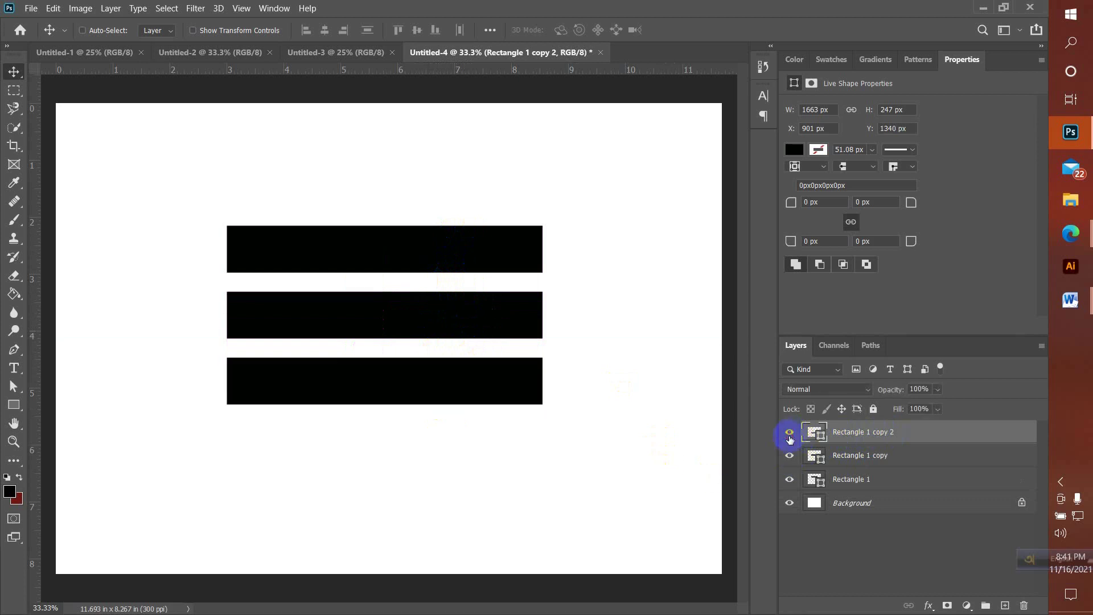
{"action": "left_click", "coordinate": [790, 435]}
{"action": "left_click", "coordinate": [790, 434]}
{"action": "left_click", "coordinate": [790, 434]}
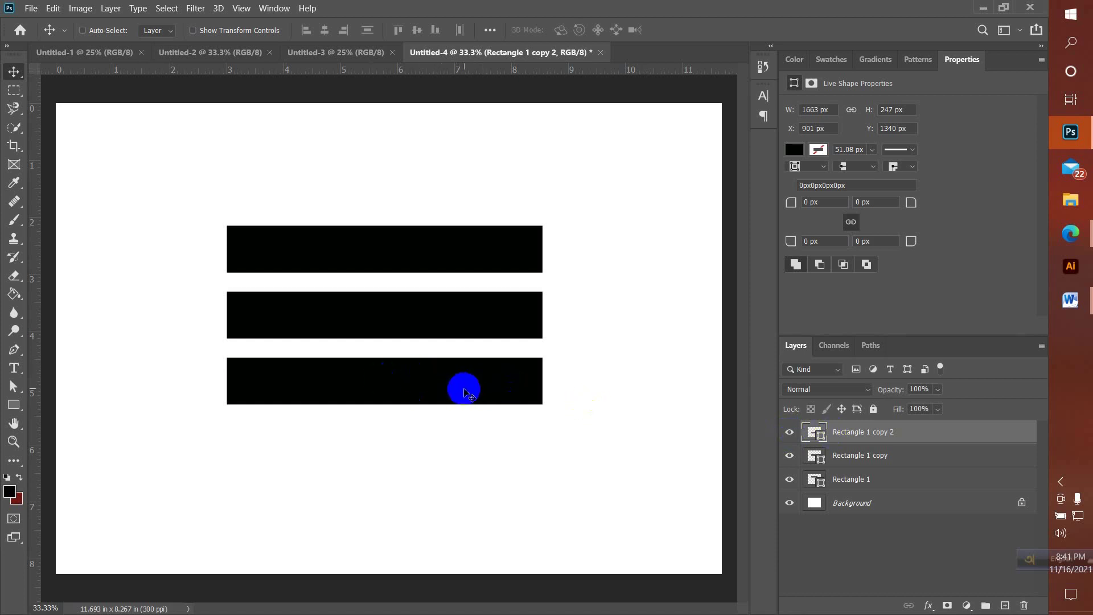
{"action": "mouse_move", "coordinate": [1078, 234]}
{"action": "mouse_move", "coordinate": [1016, 224]}
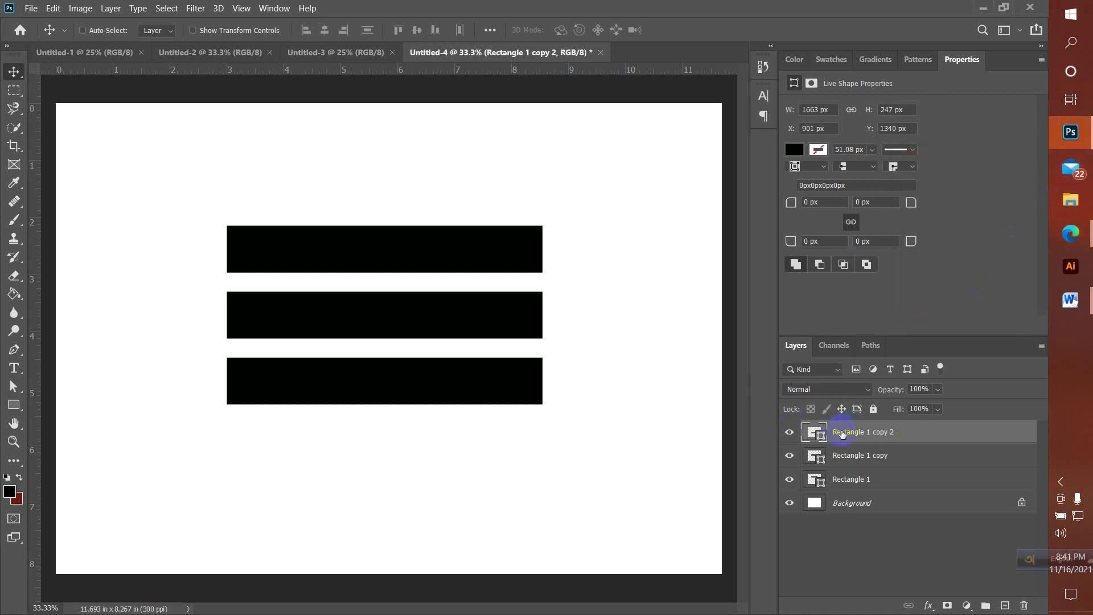
{"action": "left_click", "coordinate": [790, 437]}
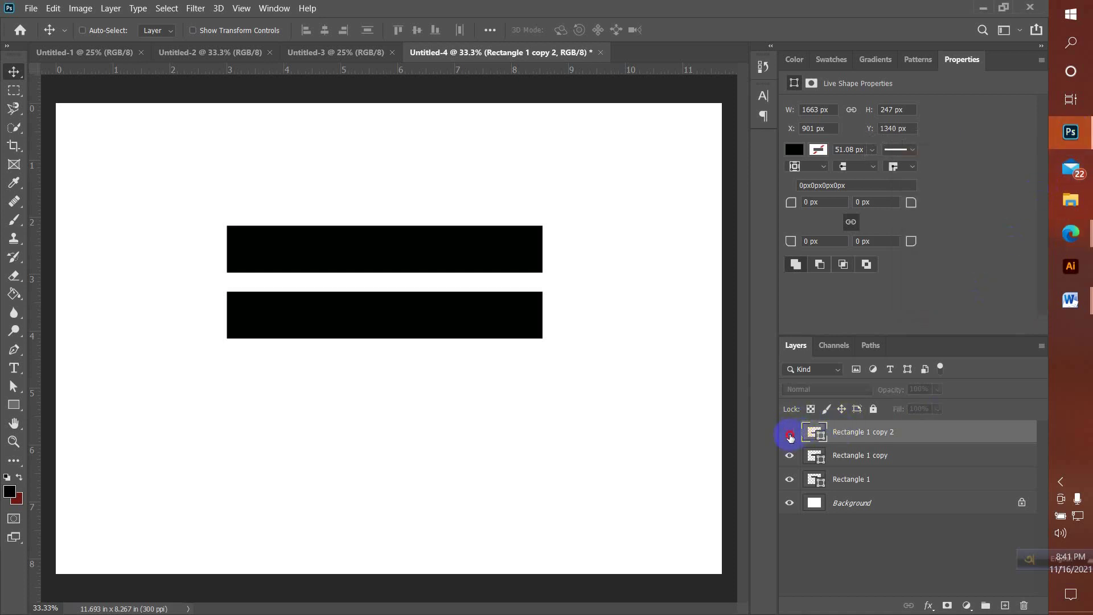
{"action": "left_click", "coordinate": [790, 437]}
{"action": "left_click", "coordinate": [359, 366]}
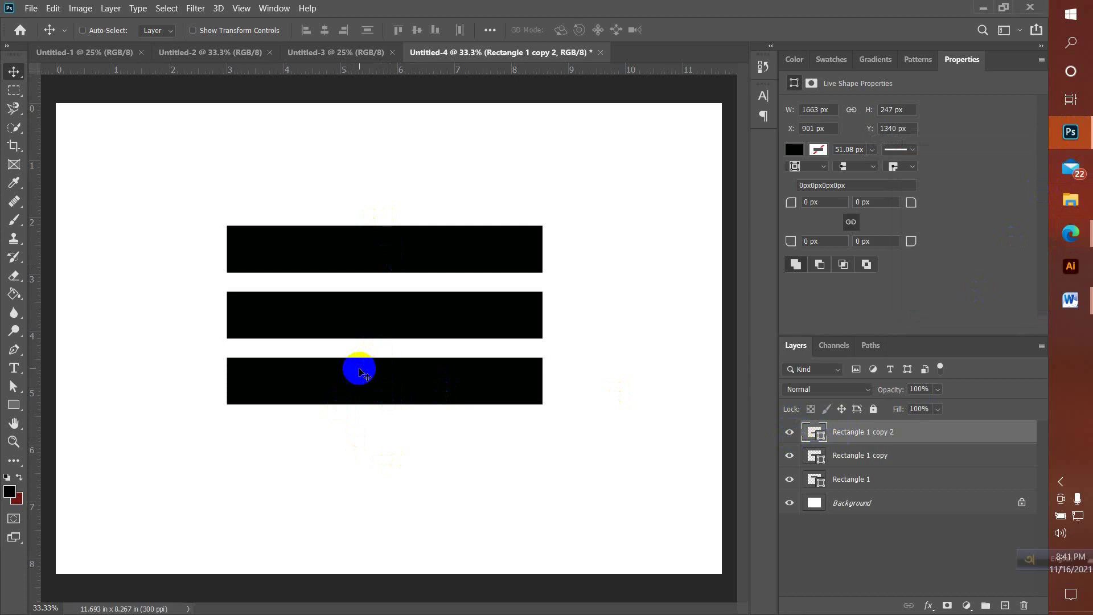
{"action": "left_click", "coordinate": [790, 435]}
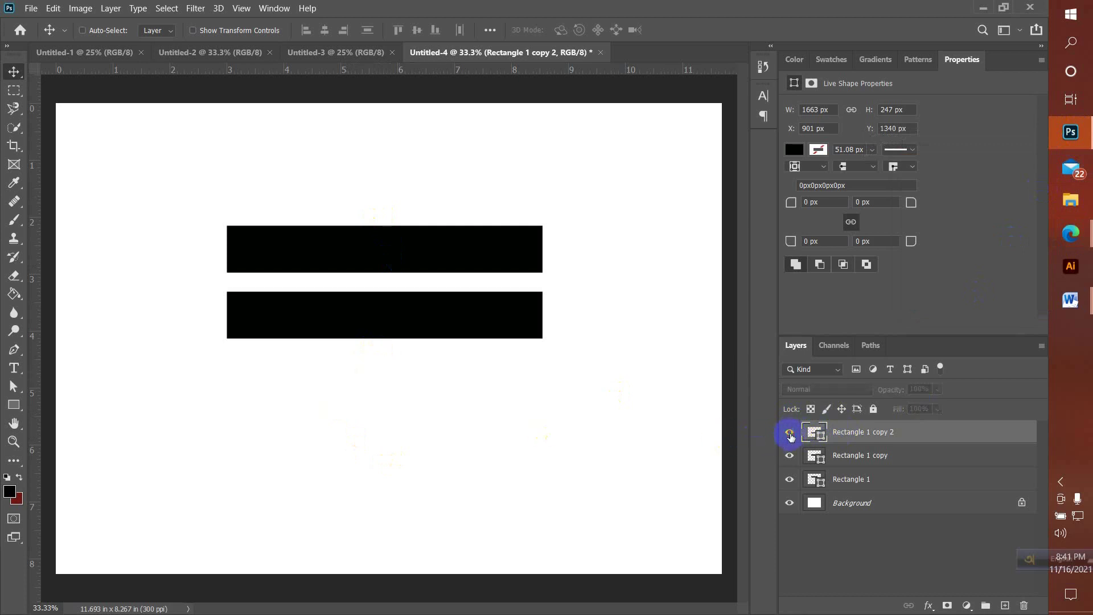
{"action": "left_click", "coordinate": [790, 436]}
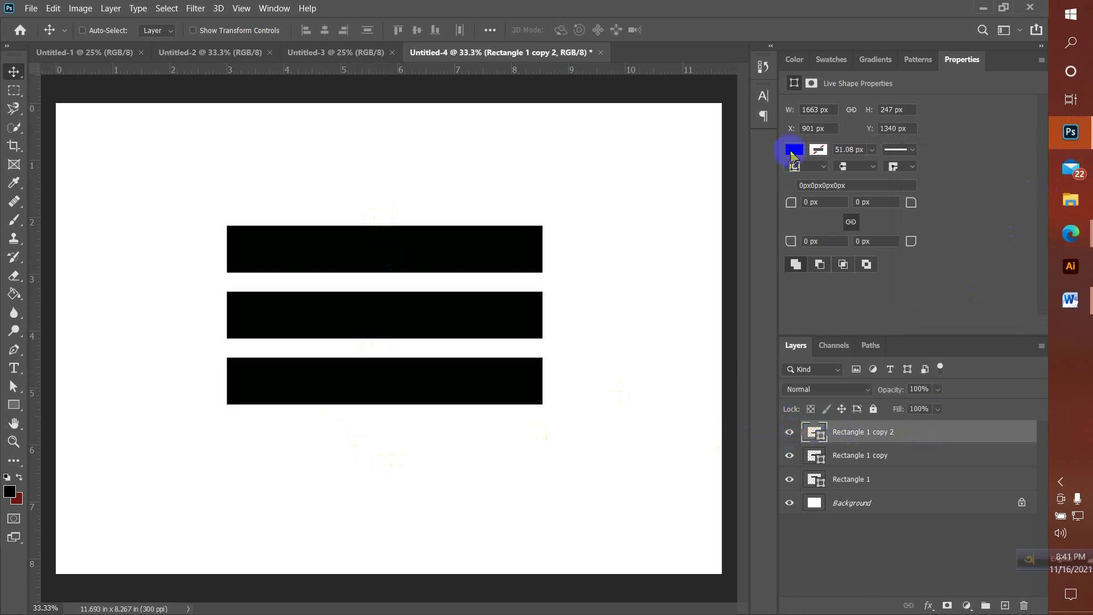
Fill the lowest bar with yellow from the recently used colors.
{"action": "left_click", "coordinate": [794, 149]}
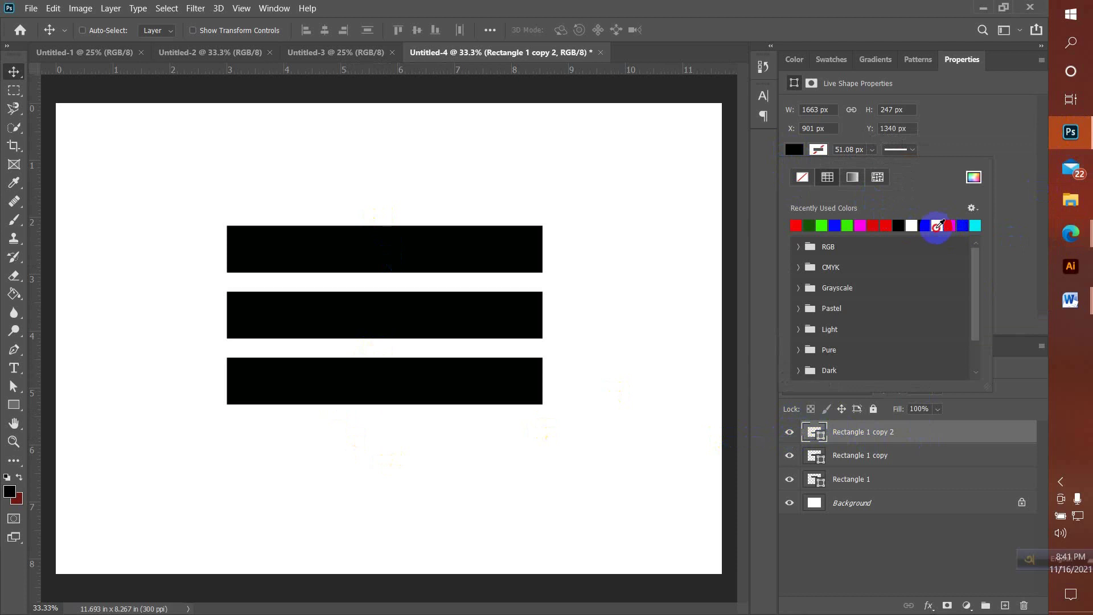
{"action": "left_click", "coordinate": [937, 225]}
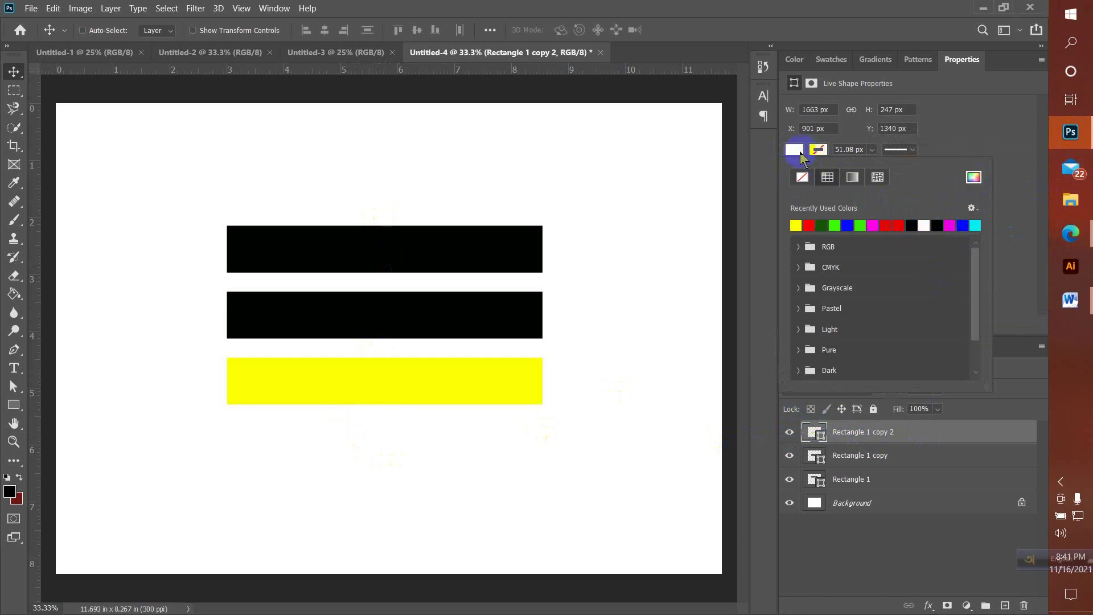
{"action": "left_click", "coordinate": [857, 378]}
Identify the middle bar's layer by hiding and showing it, and fill that bar with red from the recently used colors.
{"action": "left_click", "coordinate": [845, 458]}
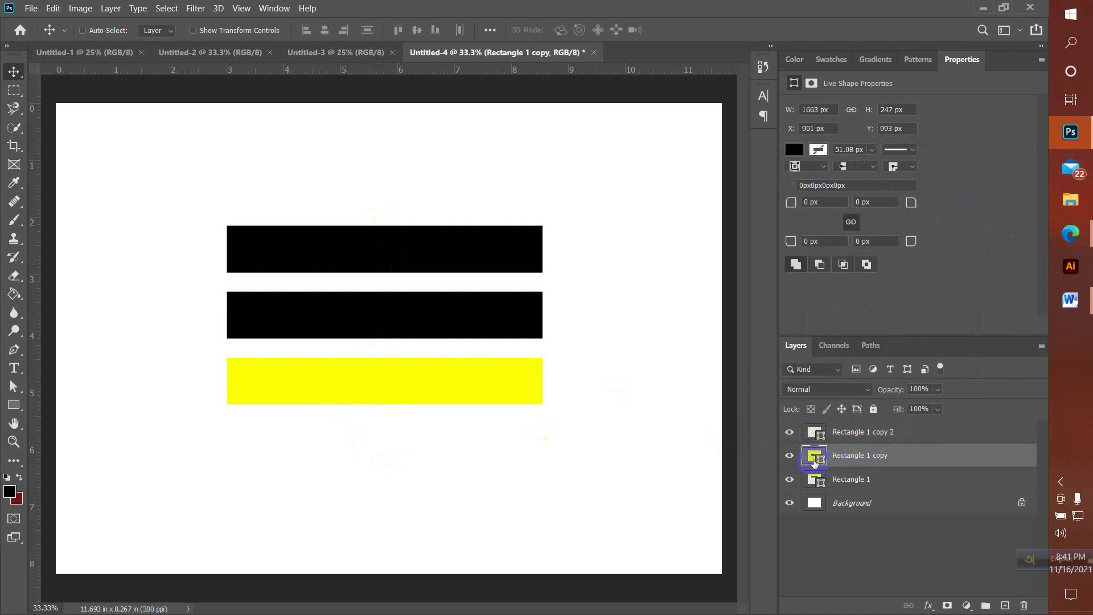
{"action": "left_click", "coordinate": [789, 455]}
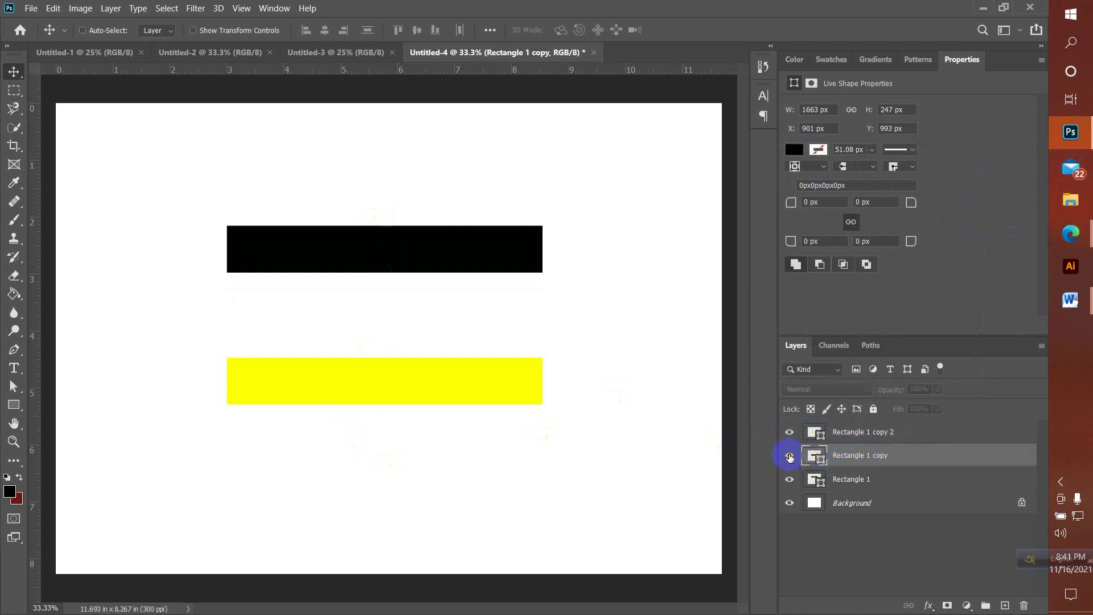
{"action": "left_click", "coordinate": [789, 455]}
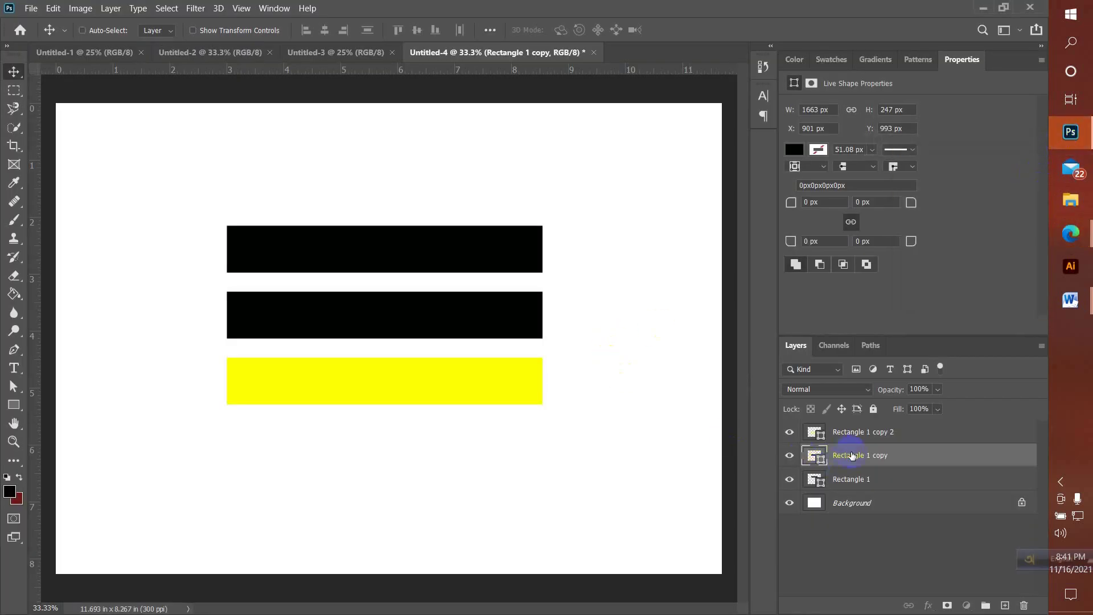
{"action": "left_click", "coordinate": [794, 150]}
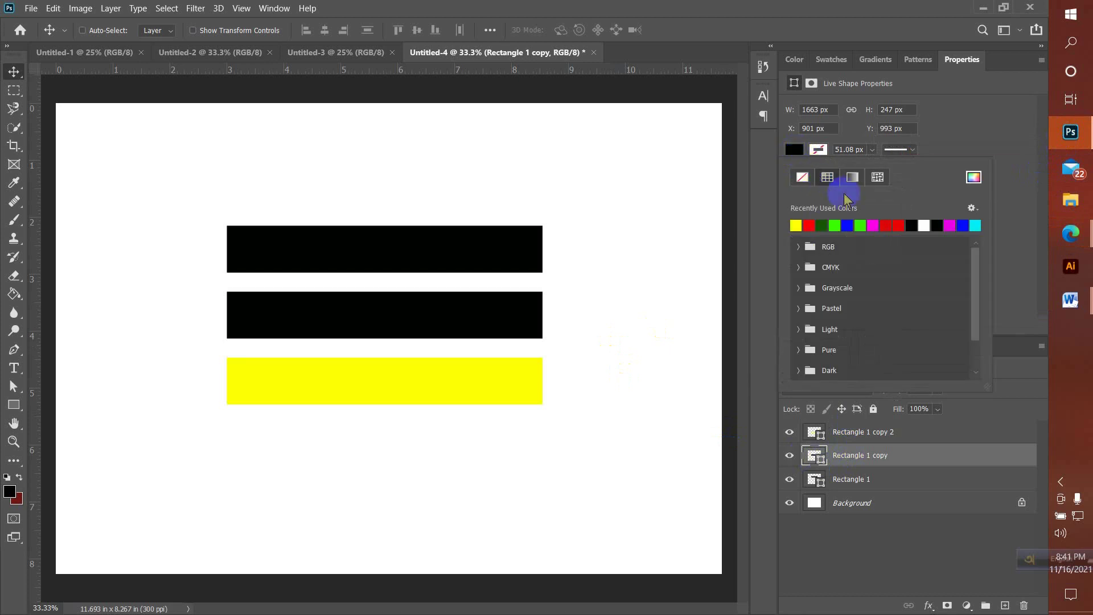
{"action": "left_click", "coordinate": [891, 223]}
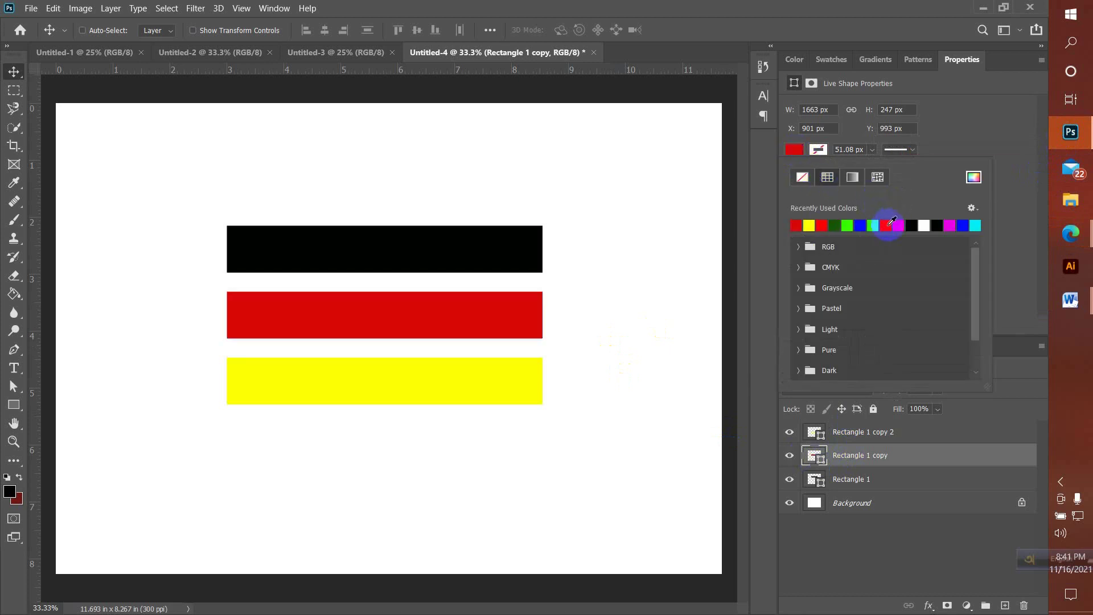
Select the black bar's layer and toggle its visibility several times to demonstrate which bar it controls.
{"action": "left_click", "coordinate": [867, 483]}
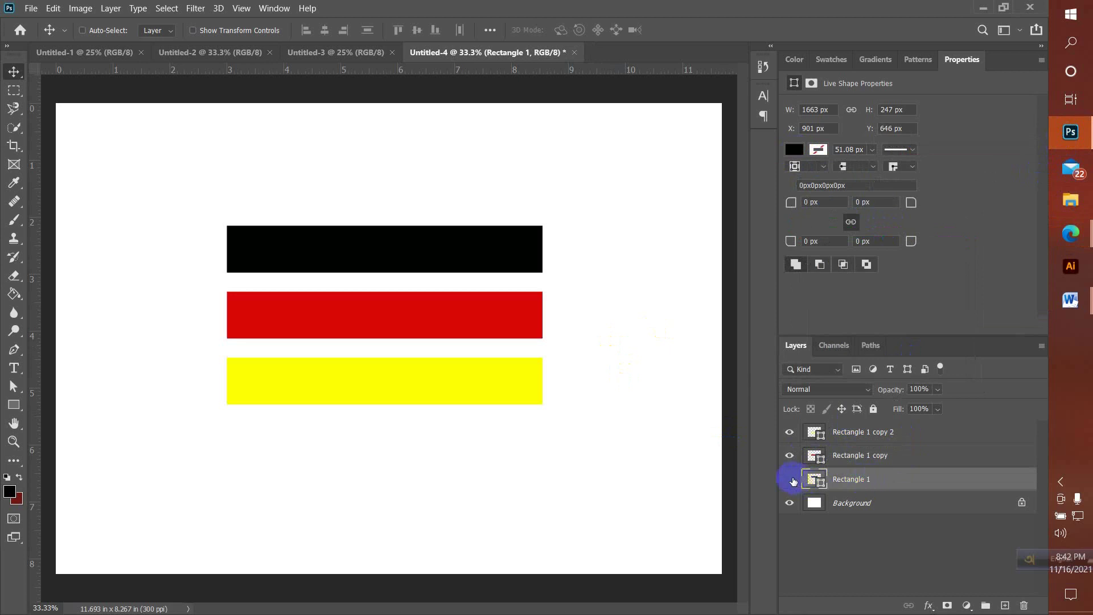
{"action": "left_click", "coordinate": [791, 479]}
{"action": "left_click", "coordinate": [790, 480]}
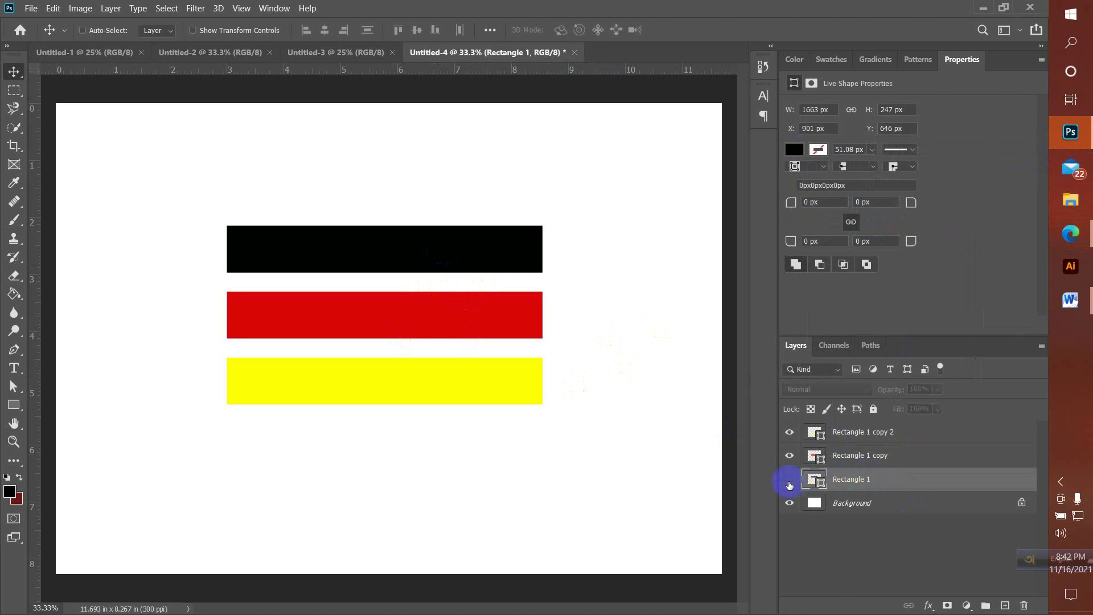
{"action": "left_click", "coordinate": [790, 481]}
{"action": "left_click", "coordinate": [789, 481]}
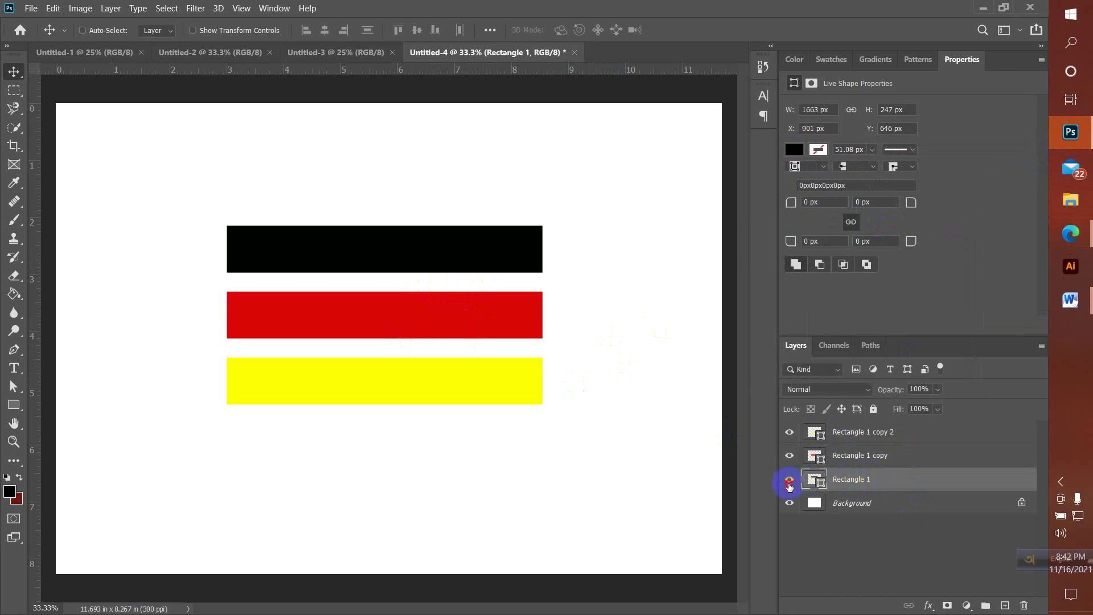
{"action": "left_click", "coordinate": [789, 481]}
{"action": "left_click", "coordinate": [789, 481]}
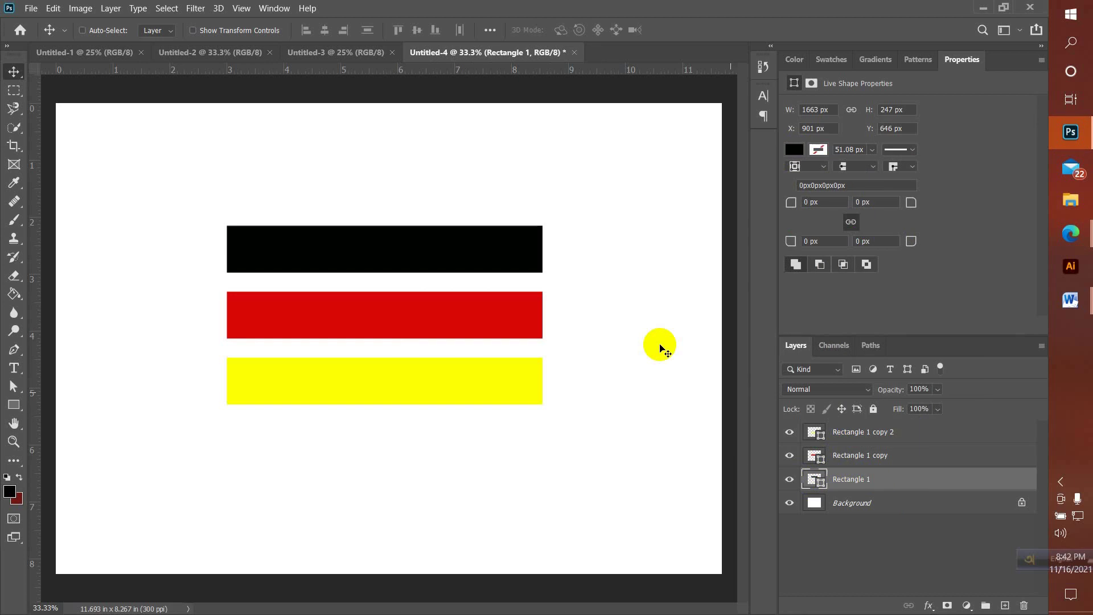
Move the black bar down to Y 746 px and the yellow bar up to Y 1240 px so both touch the red bar.
{"action": "left_click", "coordinate": [15, 72]}
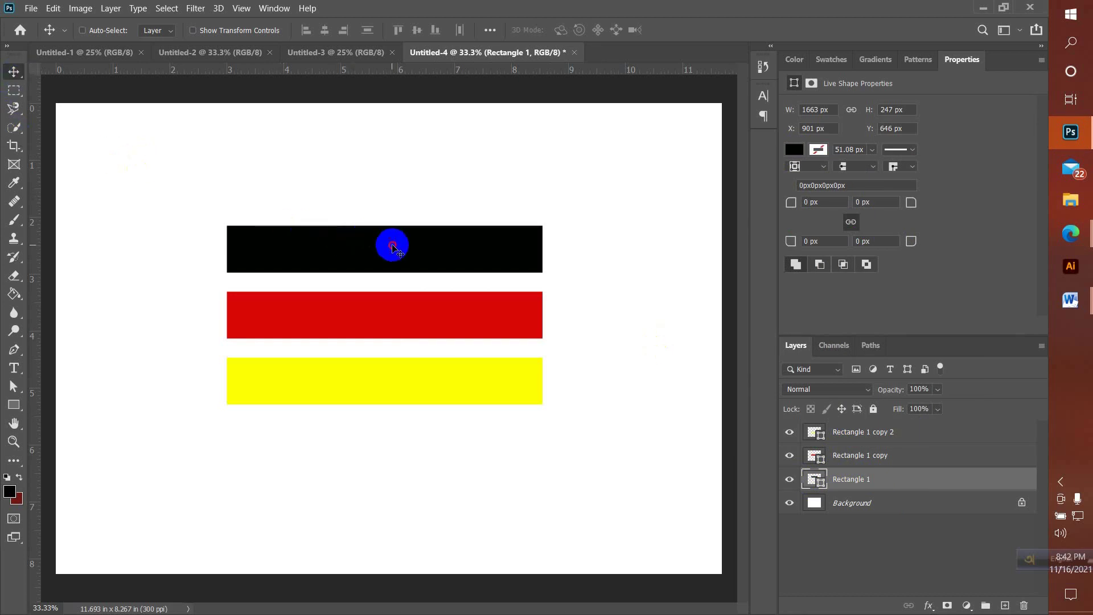
{"action": "left_click_drag", "start_coordinate": [390, 244], "coordinate": [396, 296]}
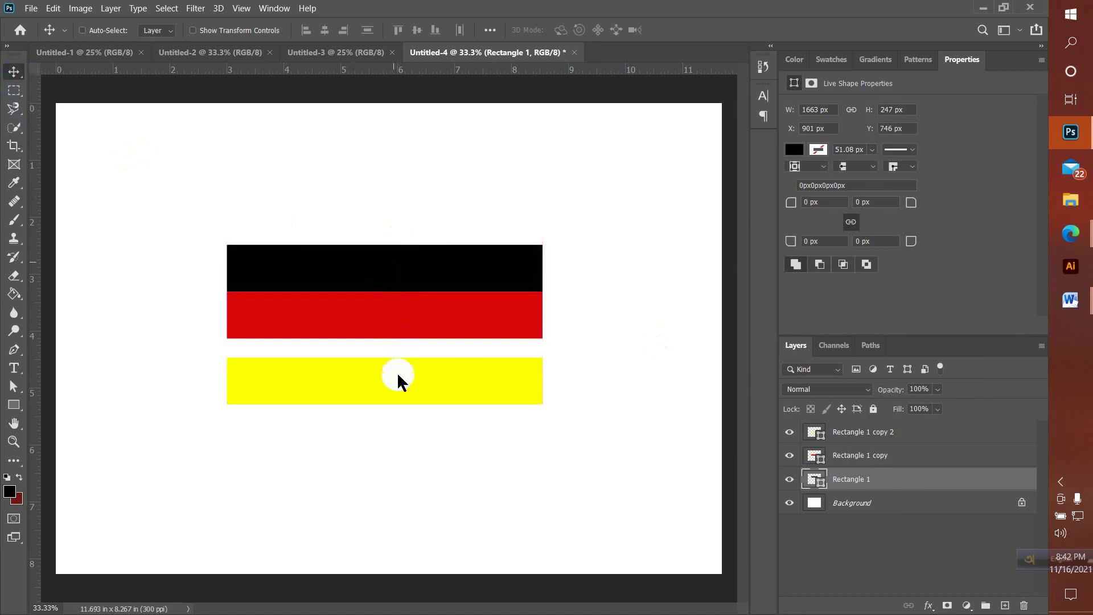
{"action": "left_click", "coordinate": [885, 431]}
{"action": "left_click", "coordinate": [788, 432]}
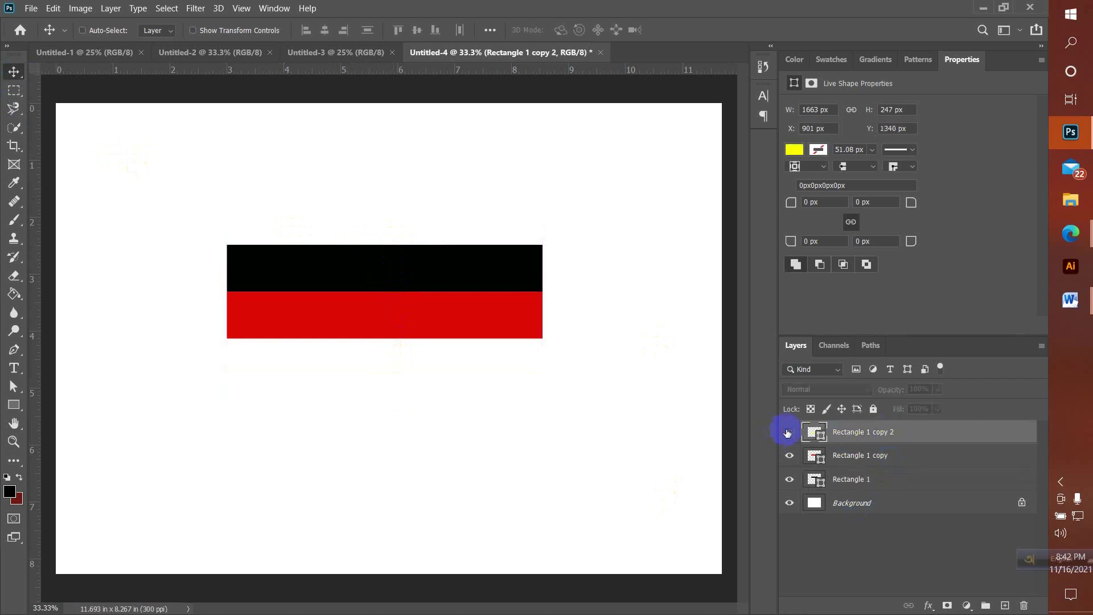
{"action": "left_click", "coordinate": [788, 431]}
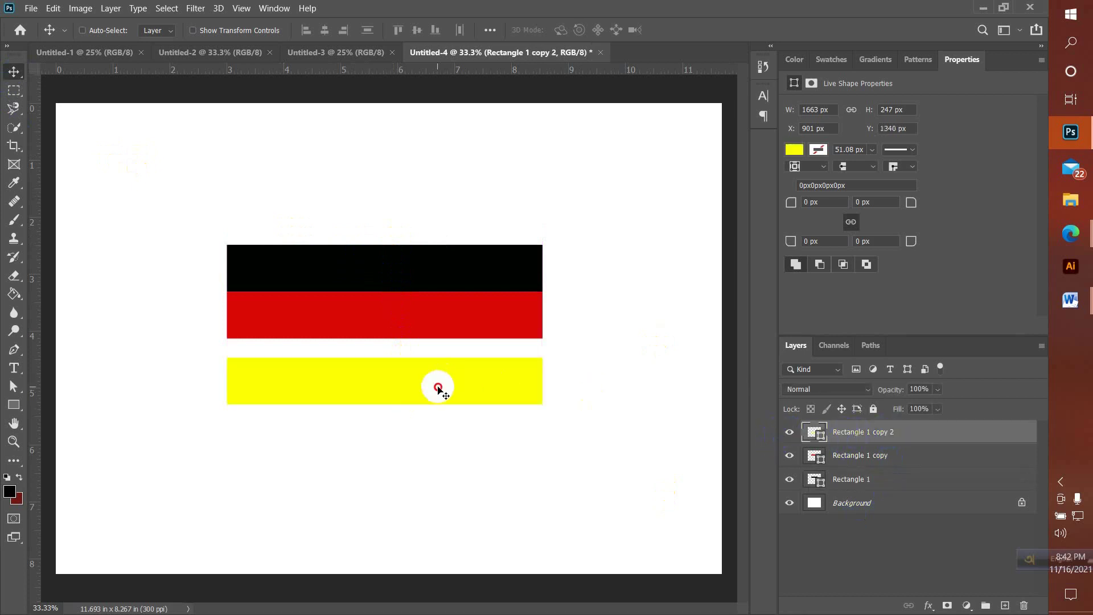
{"action": "left_click_drag", "start_coordinate": [437, 383], "coordinate": [436, 370]}
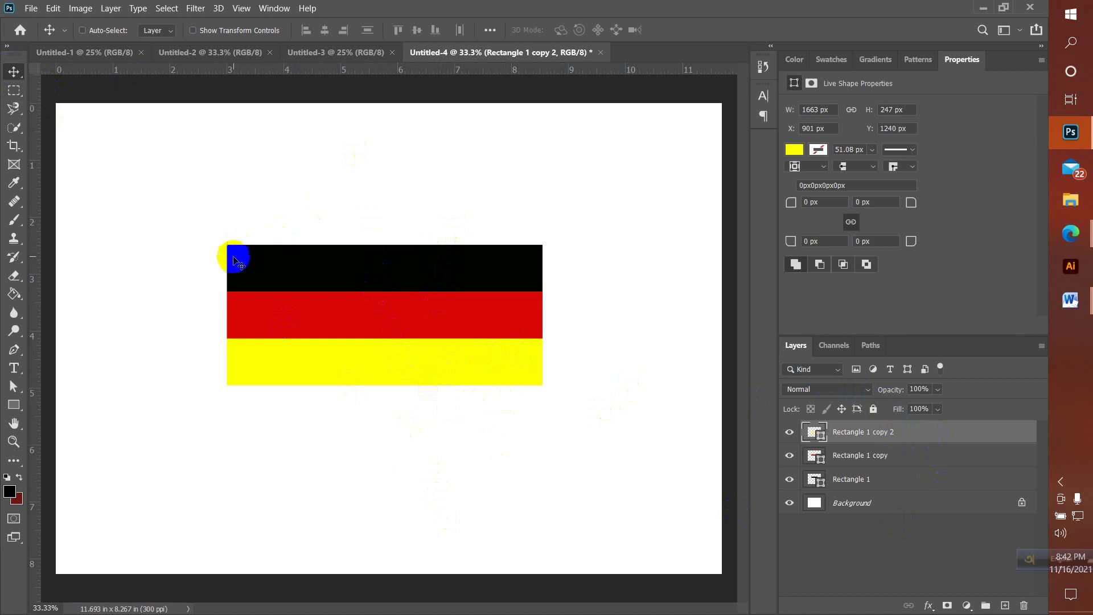
Scale all three flag bars together to about 1738 × 1071 px and move them to X 838 px, Y 705 px.
{"action": "left_click", "coordinate": [403, 342]}
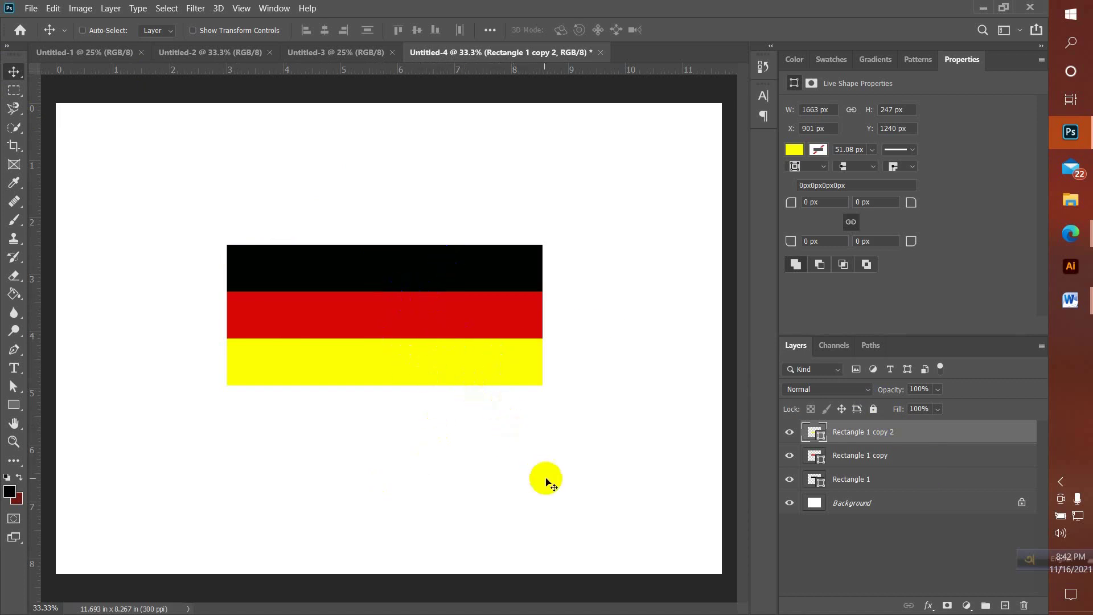
{"action": "key", "text": "ctrl"}
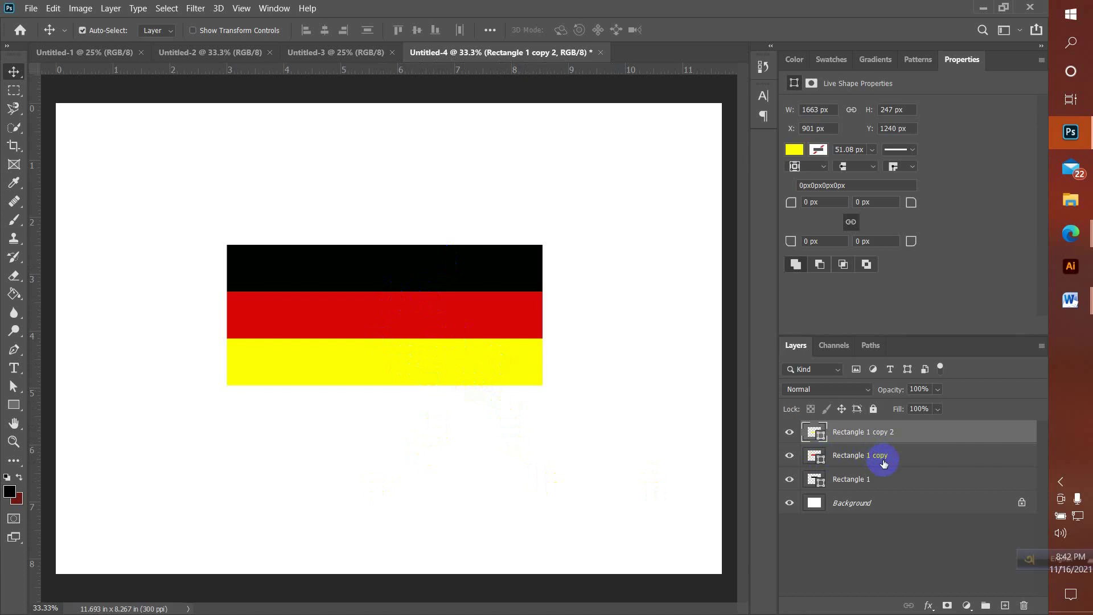
{"action": "left_click", "coordinate": [882, 461], "text": "ctrl"}
{"action": "left_click", "coordinate": [885, 479], "text": "ctrl"}
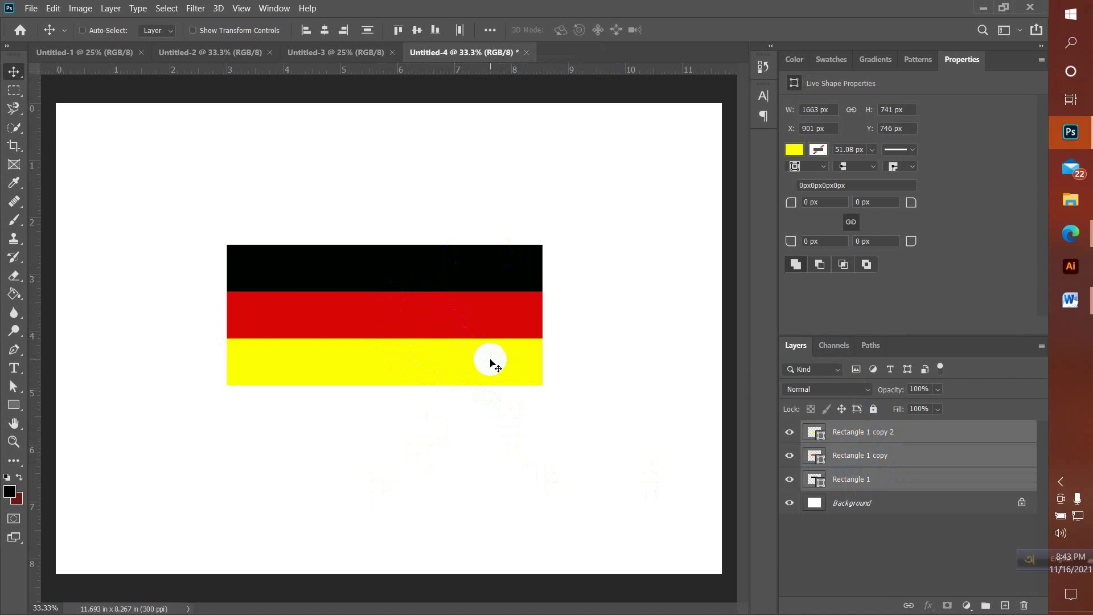
{"action": "key", "text": "ctrl+t"}
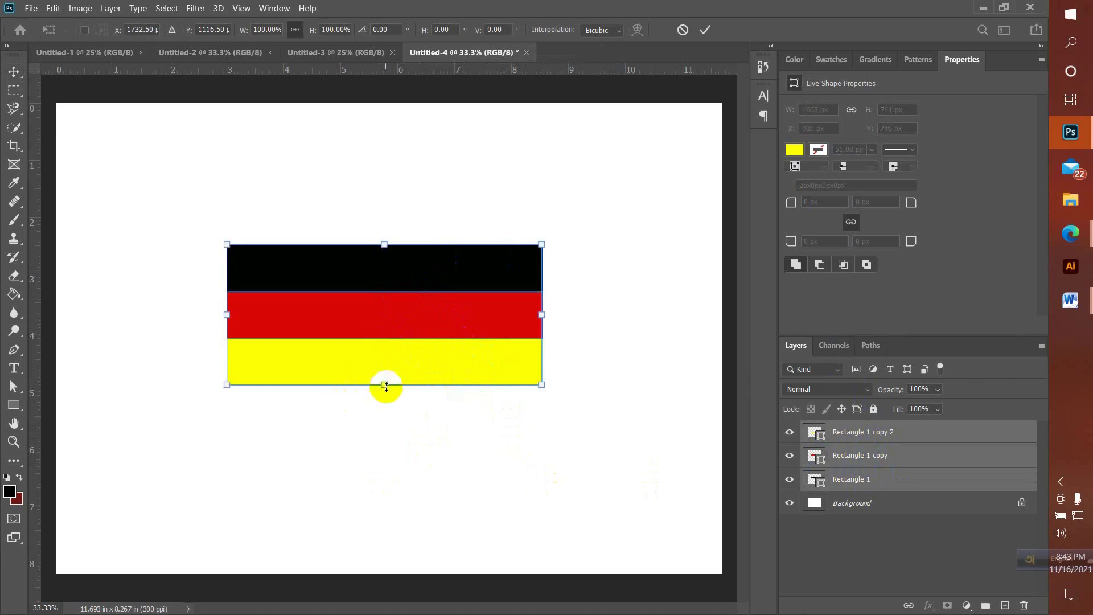
{"action": "left_click_drag", "start_coordinate": [384, 387], "coordinate": [383, 450]}
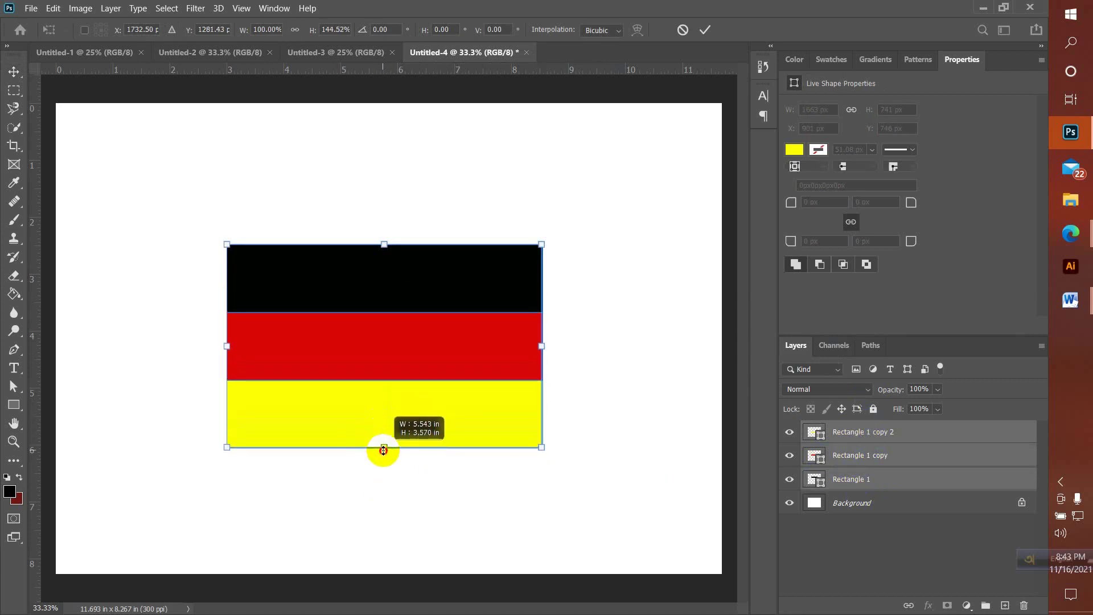
{"action": "left_click_drag", "start_coordinate": [542, 345], "coordinate": [556, 346]}
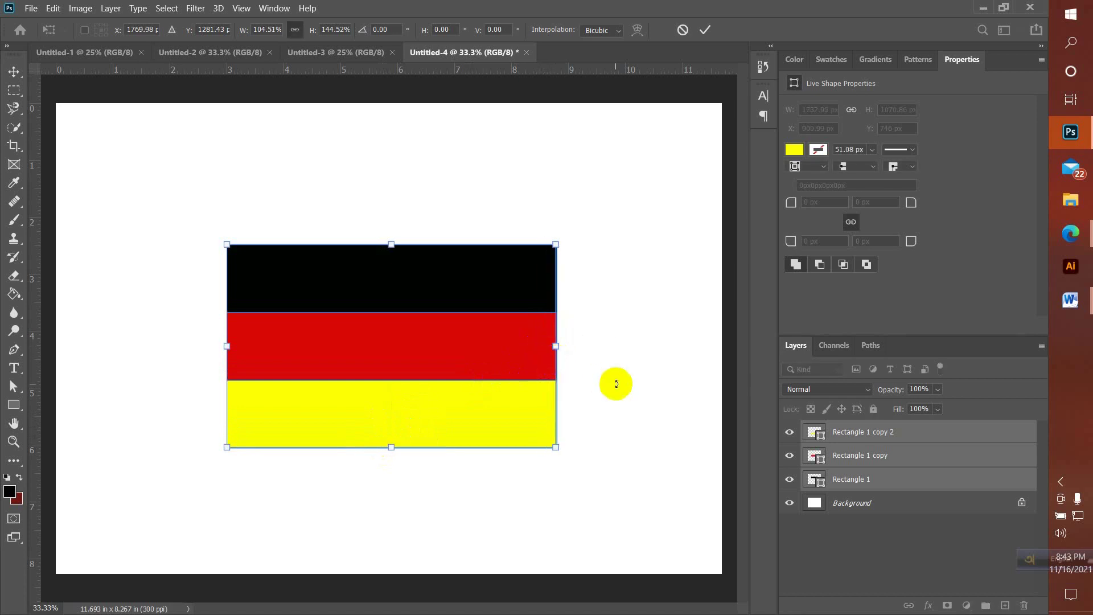
{"action": "key", "text": "Return"}
{"action": "left_click", "coordinate": [503, 358]}
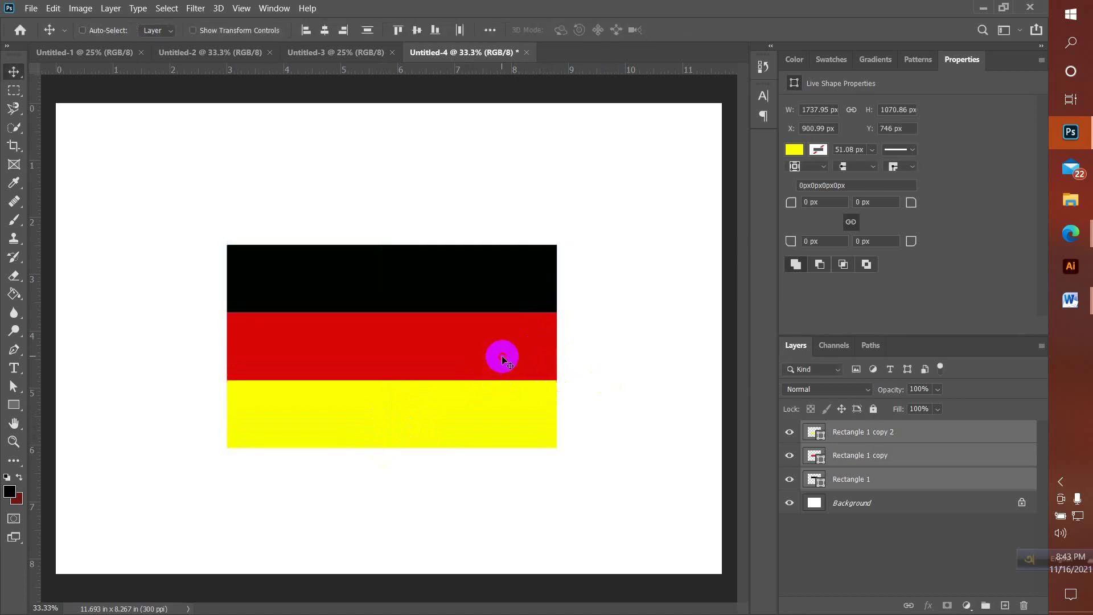
{"action": "mouse_move", "coordinate": [502, 358]}
{"action": "left_mouse_down"}
{"action": "mouse_move", "coordinate": [476, 347]}
{"action": "mouse_move", "coordinate": [489, 349]}
{"action": "left_mouse_up"}
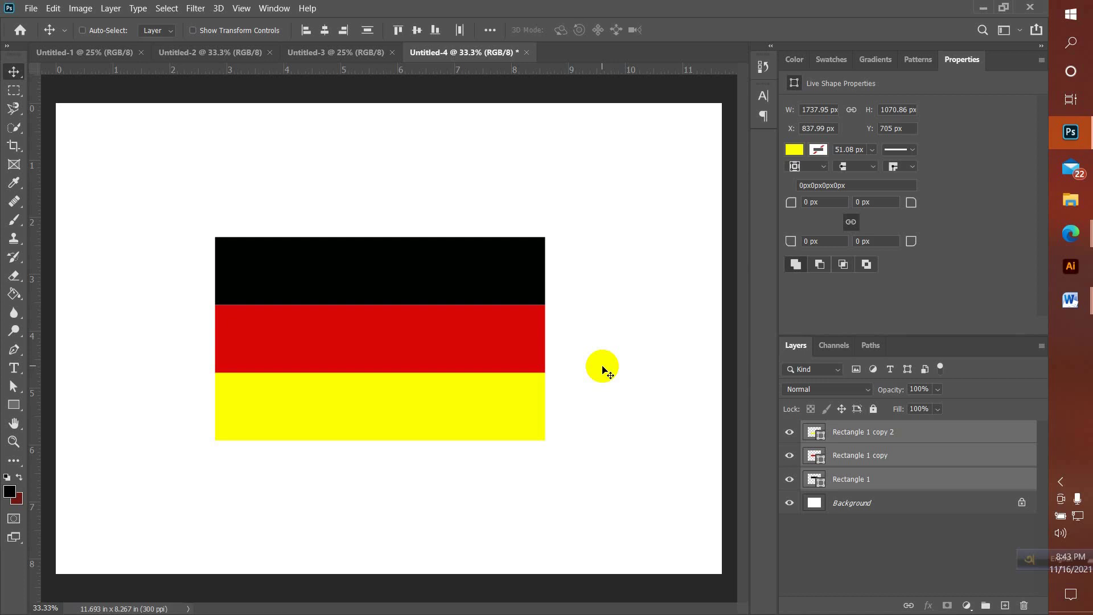
Delete the layers of the red and yellow bars, keeping only the black bar.
{"action": "left_click", "coordinate": [924, 564]}
{"action": "left_click_drag", "start_coordinate": [898, 456], "coordinate": [1023, 602]}
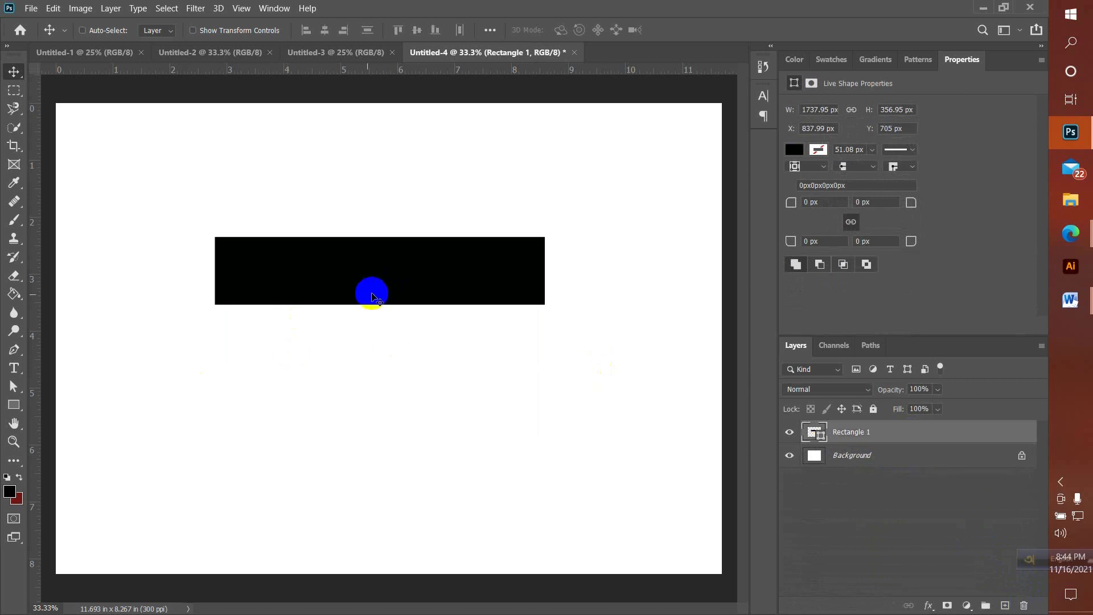
Move the black bar up to Y 573 px and duplicate it twice below, at Y 1062 px and Y 1509 px.
{"action": "left_click_drag", "start_coordinate": [410, 276], "coordinate": [413, 251]}
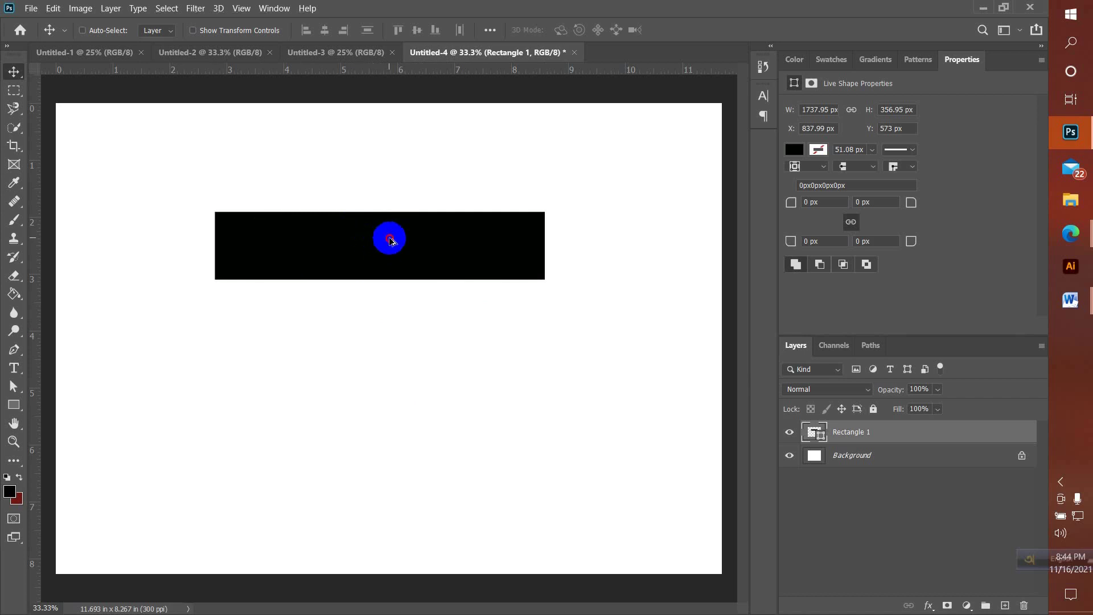
{"action": "left_click_drag", "start_coordinate": [390, 241], "coordinate": [387, 325]}
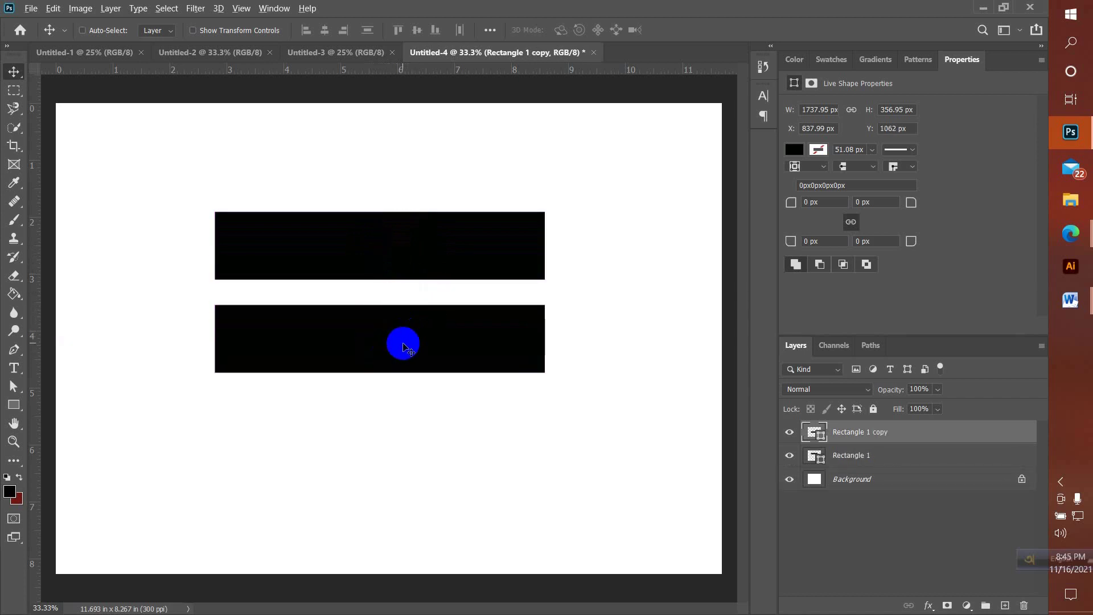
{"action": "left_click_drag", "start_coordinate": [400, 336], "coordinate": [395, 425]}
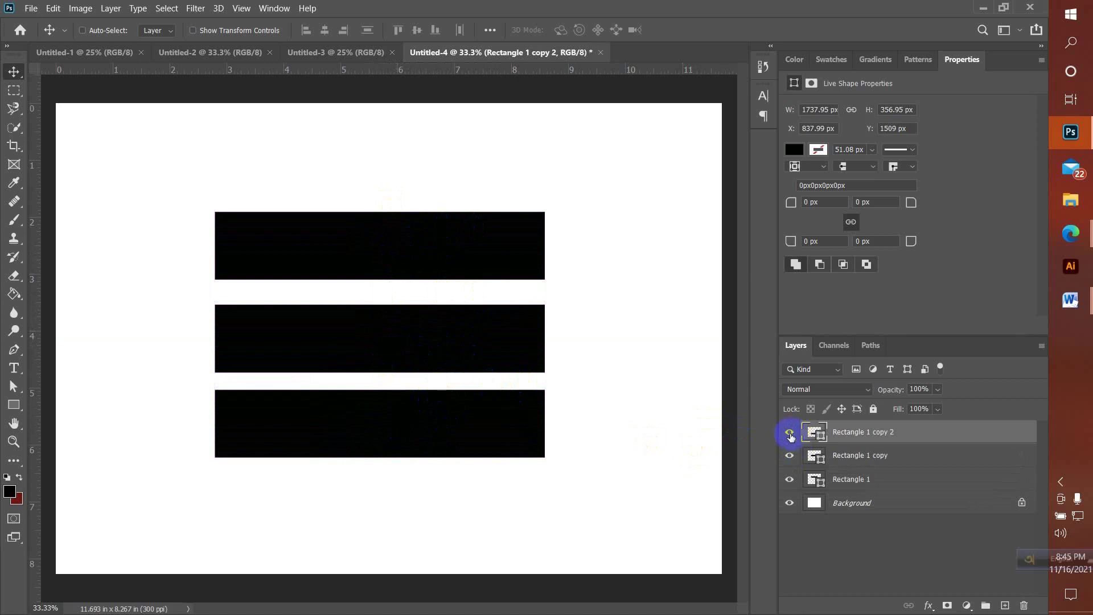
Identify the lowest bar's layer by hiding and showing it, and fill that bar with yellow from the recently used colors.
{"action": "left_click", "coordinate": [790, 432]}
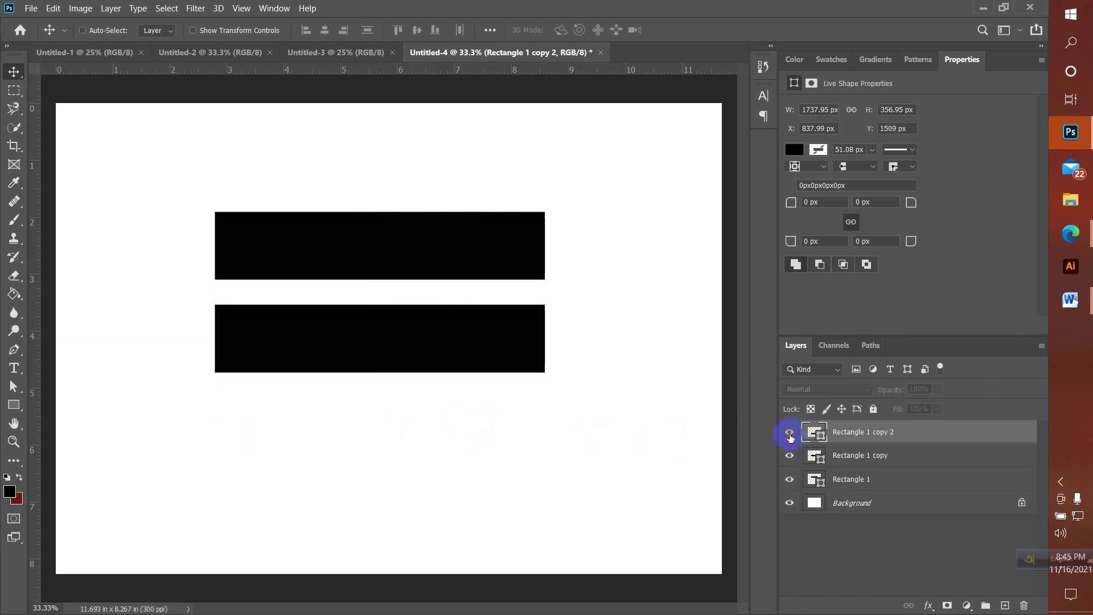
{"action": "left_click", "coordinate": [789, 432]}
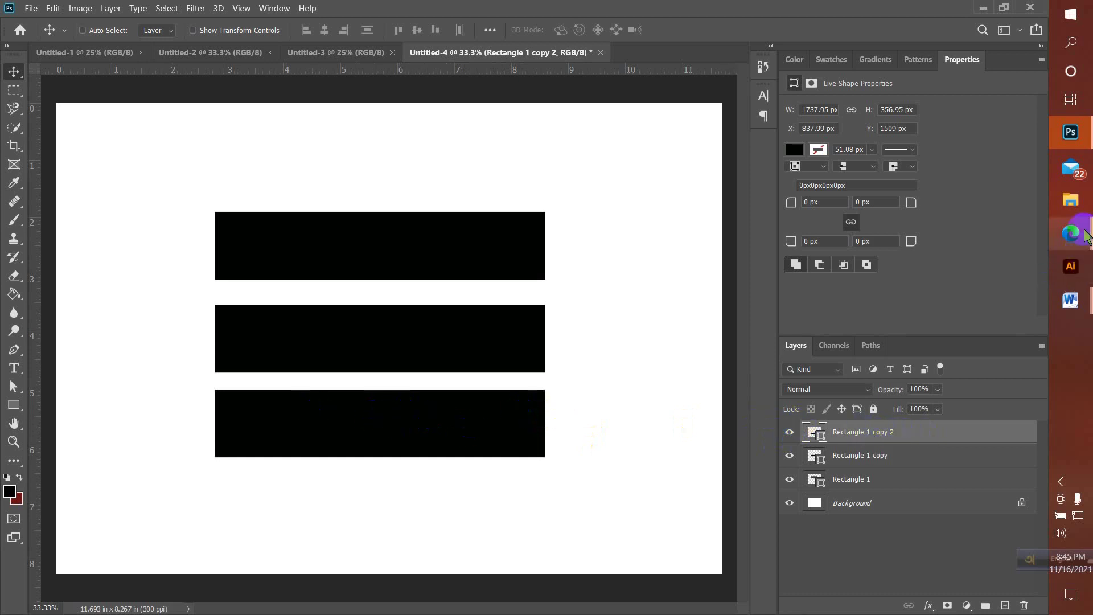
{"action": "mouse_move", "coordinate": [1050, 233]}
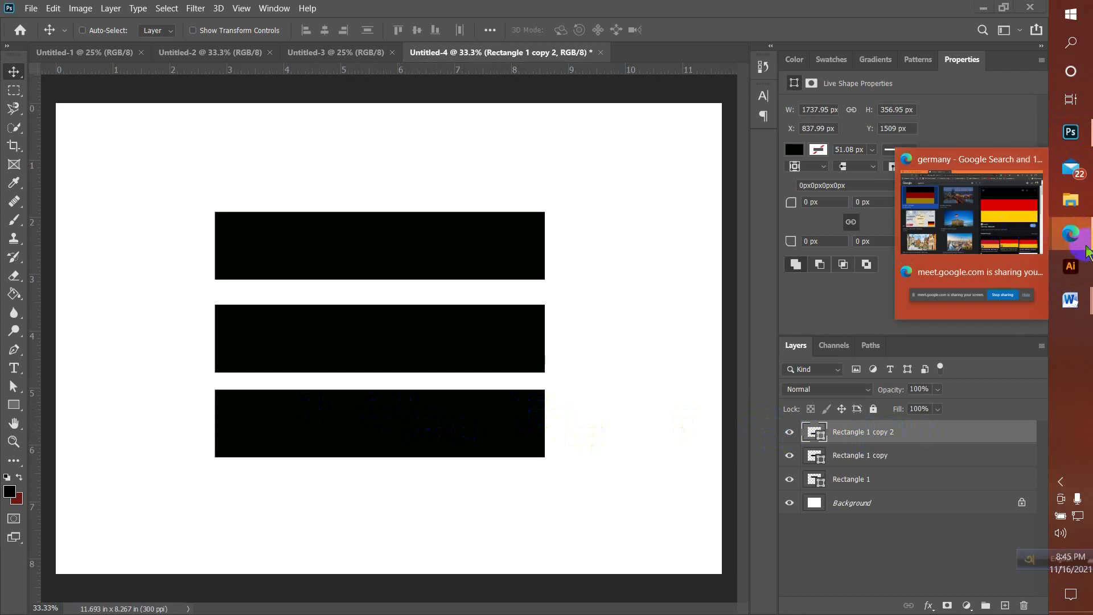
{"action": "left_click", "coordinate": [795, 149]}
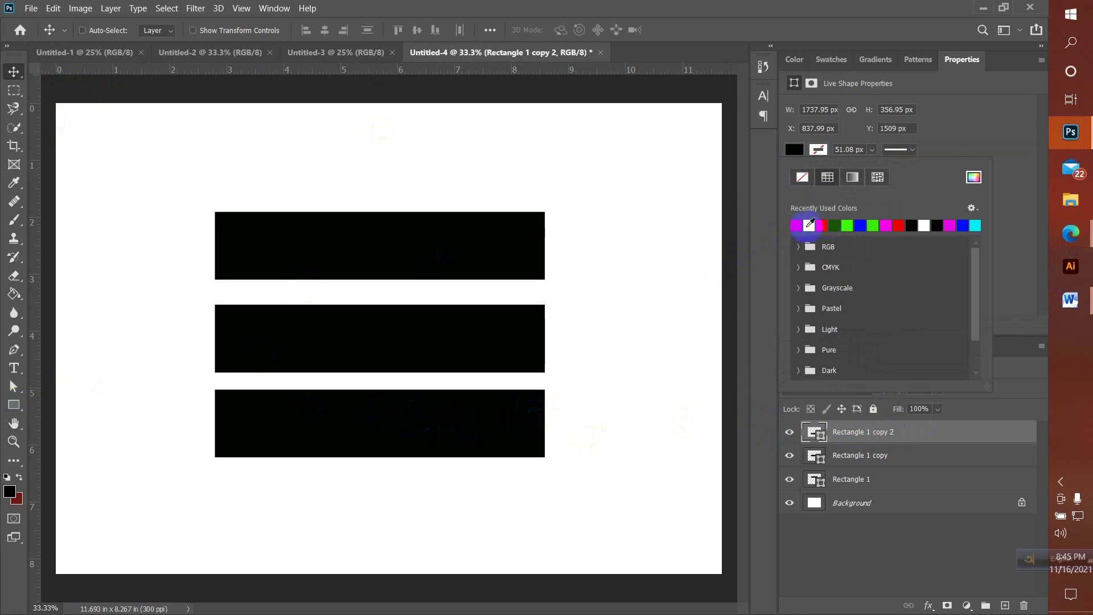
{"action": "left_click", "coordinate": [808, 226]}
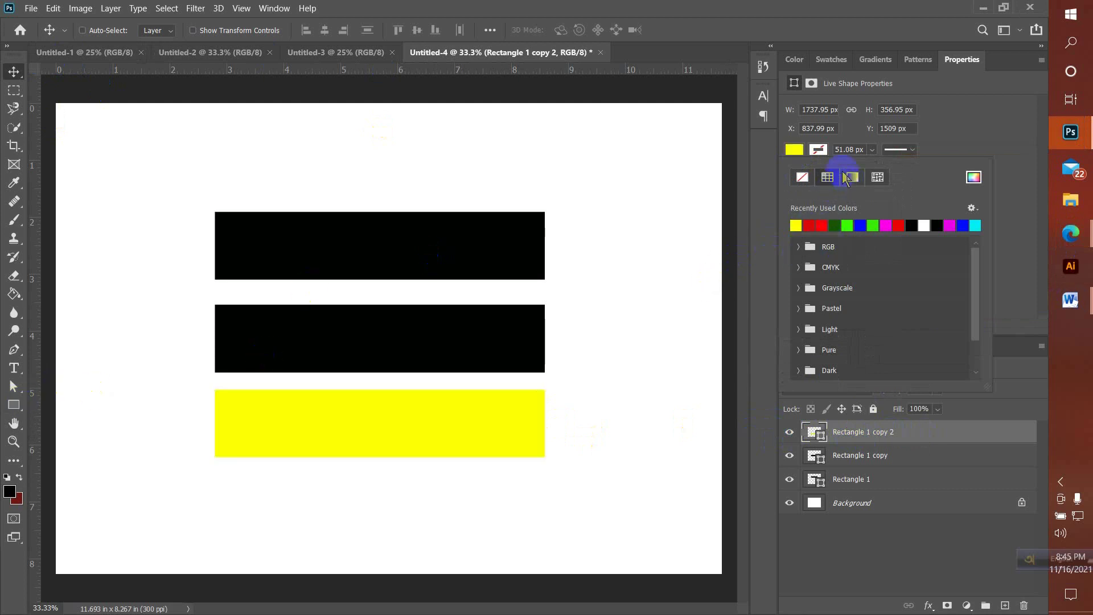
{"action": "left_click", "coordinate": [794, 150]}
Select the middle bar's layer, check it by toggling its visibility, and fill the bar with red from the recently used colors.
{"action": "left_click", "coordinate": [858, 456]}
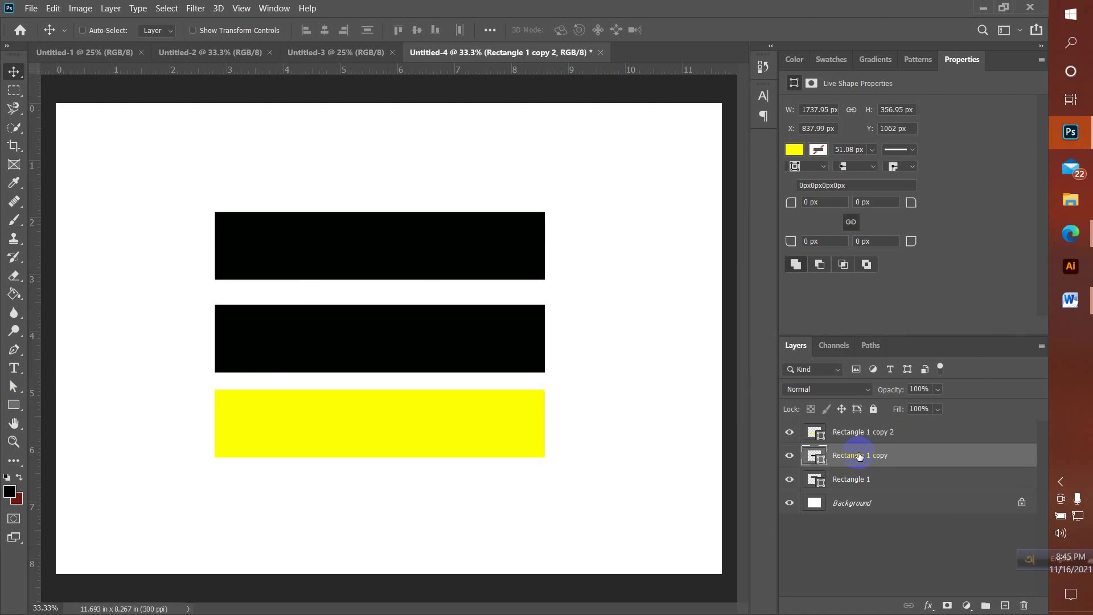
{"action": "left_click", "coordinate": [787, 455]}
{"action": "left_click", "coordinate": [788, 455]}
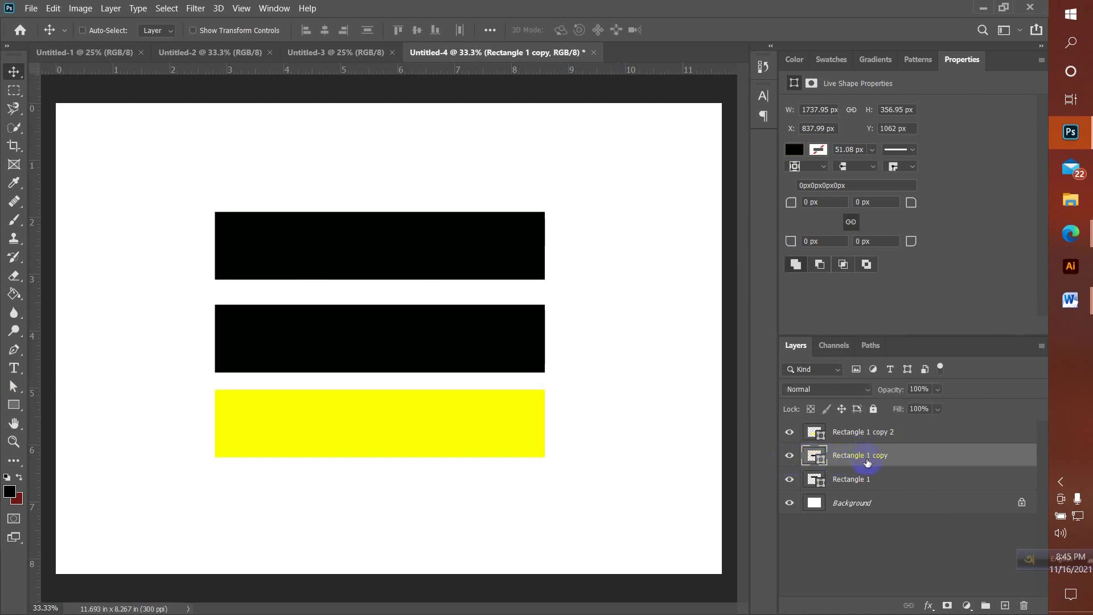
{"action": "left_click", "coordinate": [795, 149]}
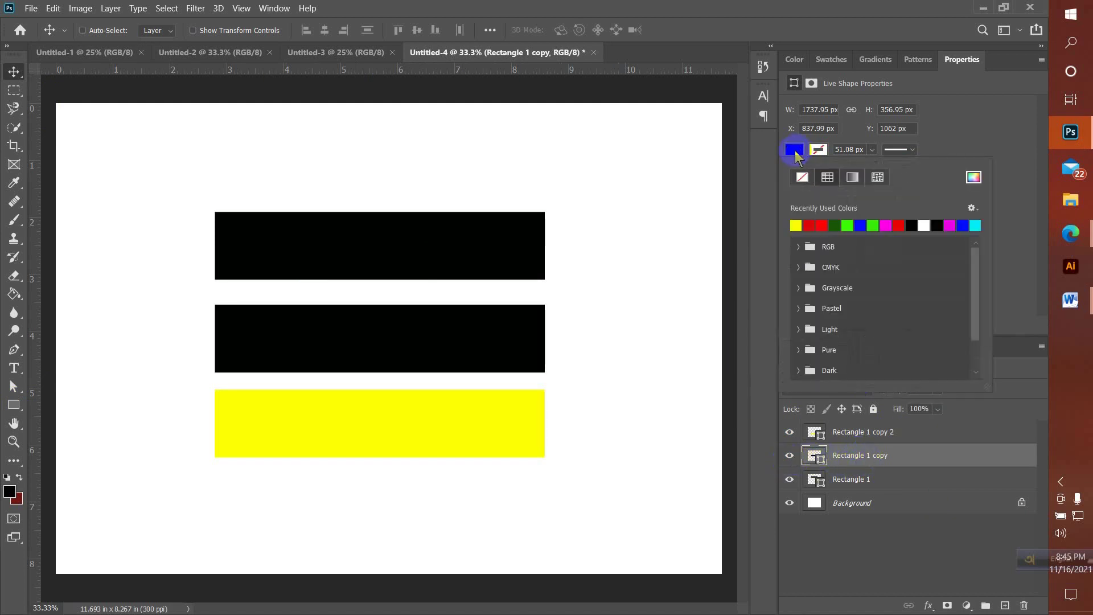
{"action": "left_click", "coordinate": [808, 226]}
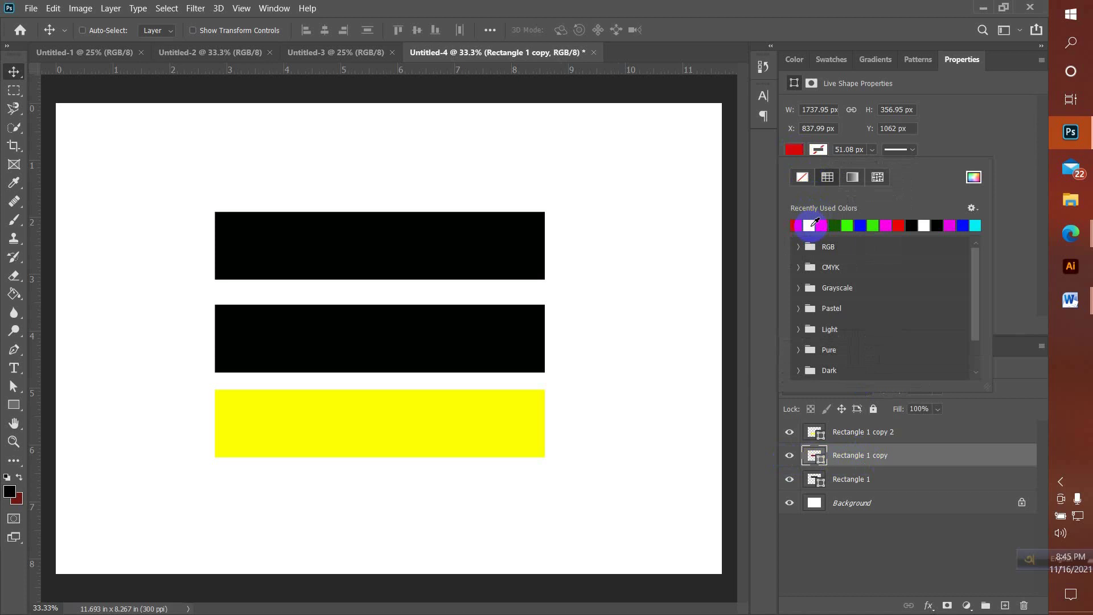
{"action": "left_click", "coordinate": [885, 454]}
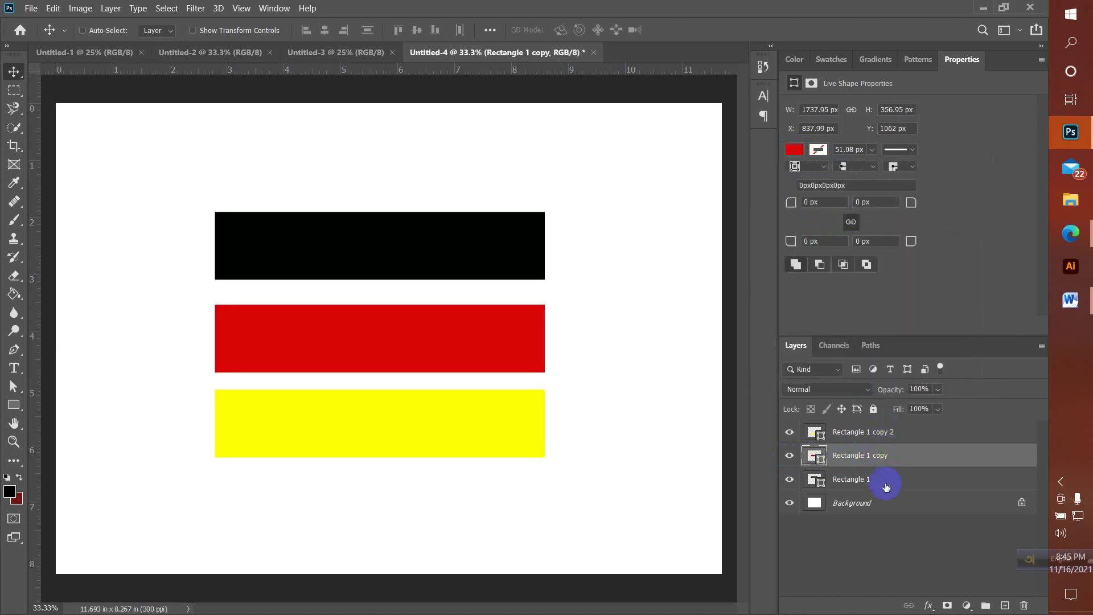
Select the top black bar's layer and toggle its visibility to show which bar it controls.
{"action": "left_click", "coordinate": [886, 480]}
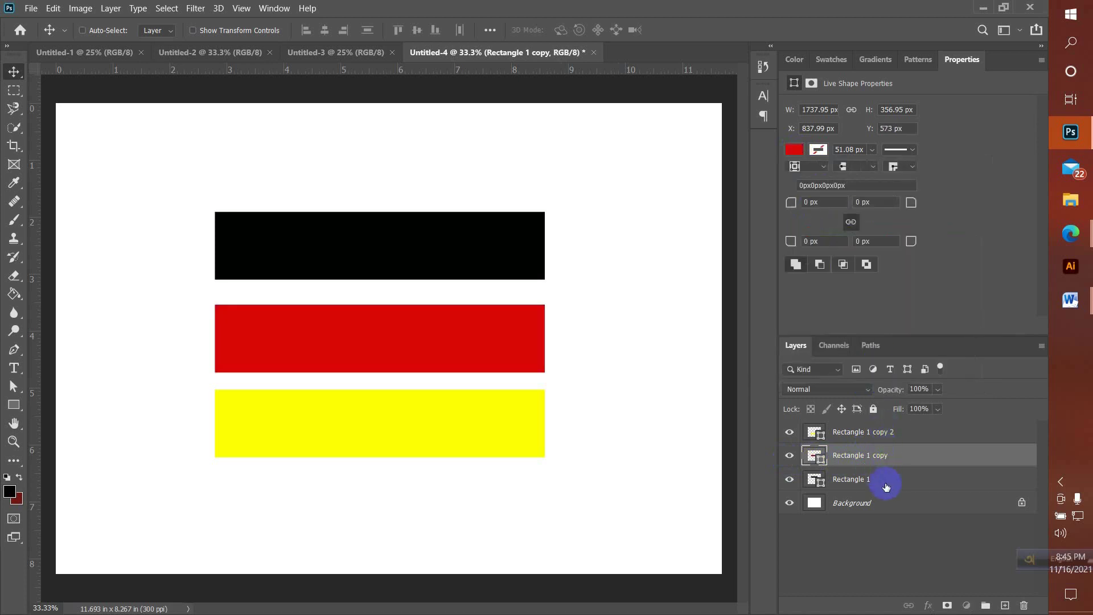
{"action": "left_click", "coordinate": [791, 482]}
{"action": "left_click", "coordinate": [792, 483]}
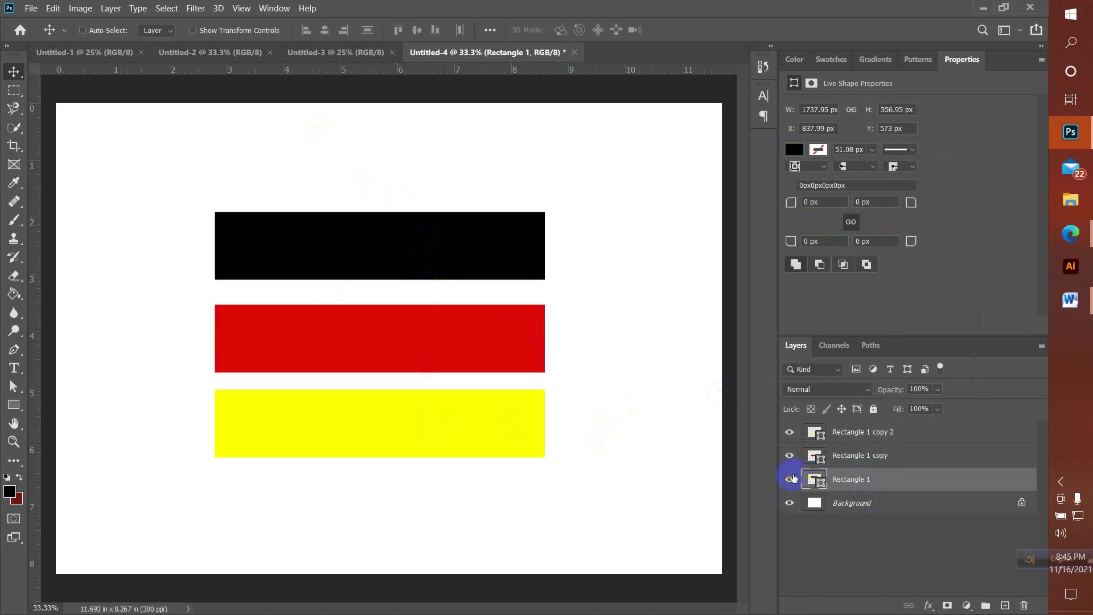
{"action": "left_click", "coordinate": [789, 478]}
{"action": "left_click", "coordinate": [789, 479]}
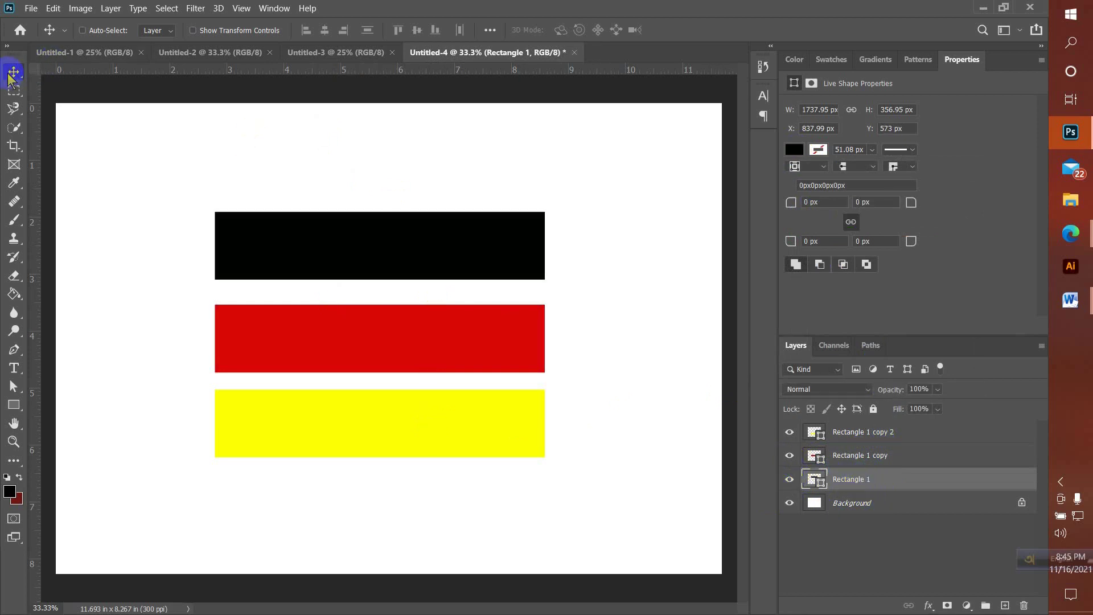
Move the black bar down to Y 705 px and the yellow bar up to Y 1419 px, against the red bar.
{"action": "left_click_drag", "start_coordinate": [404, 244], "coordinate": [406, 276]}
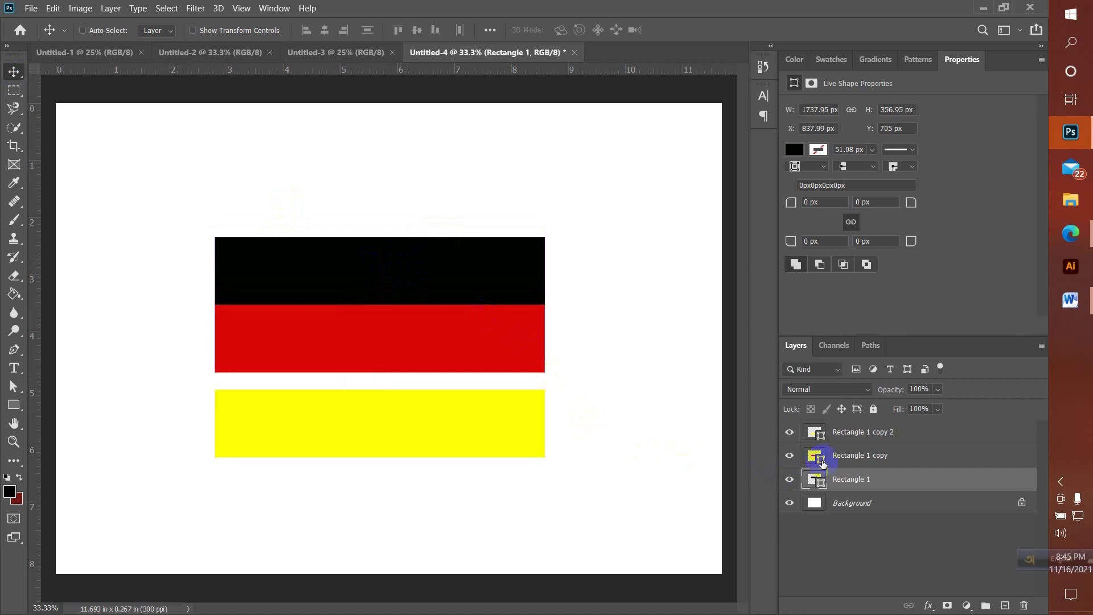
{"action": "left_click", "coordinate": [858, 432]}
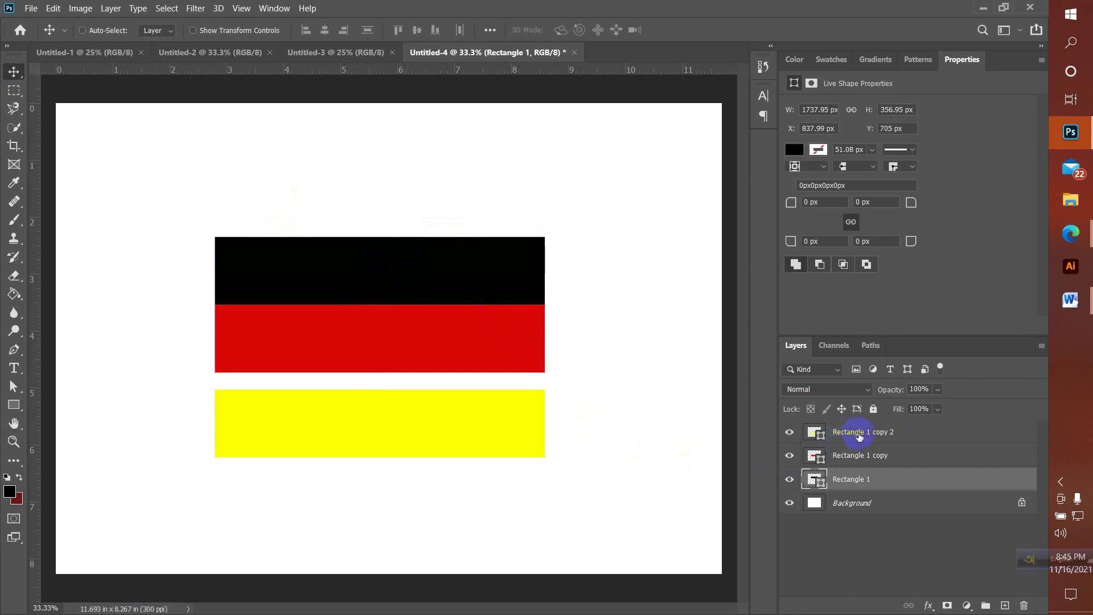
{"action": "left_click", "coordinate": [790, 432]}
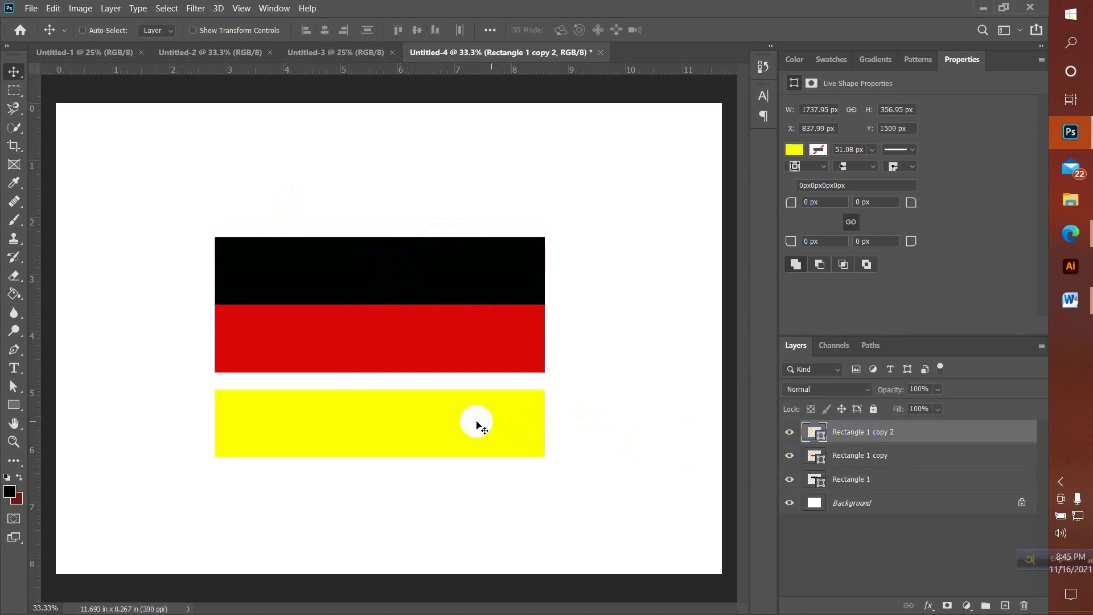
{"action": "left_click_drag", "start_coordinate": [456, 427], "coordinate": [453, 409]}
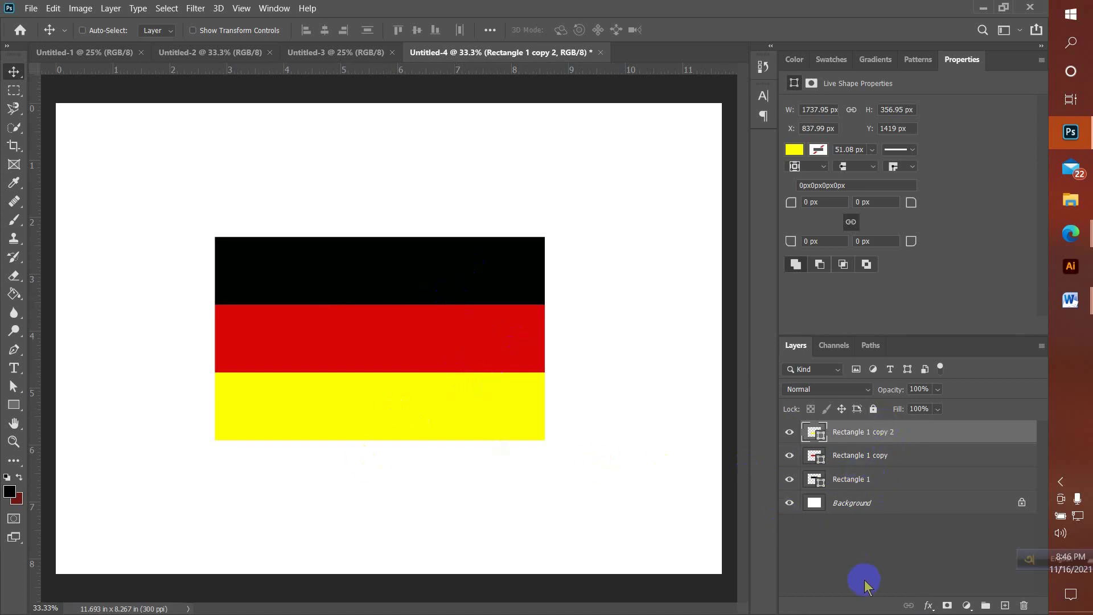
Transform all three flag bars together to about 1897 px wide and 1096 px high, and move them to about X 769, Y 692 px.
{"action": "left_click", "coordinate": [896, 462], "text": "ctrl"}
{"action": "left_click", "coordinate": [897, 479], "text": "ctrl"}
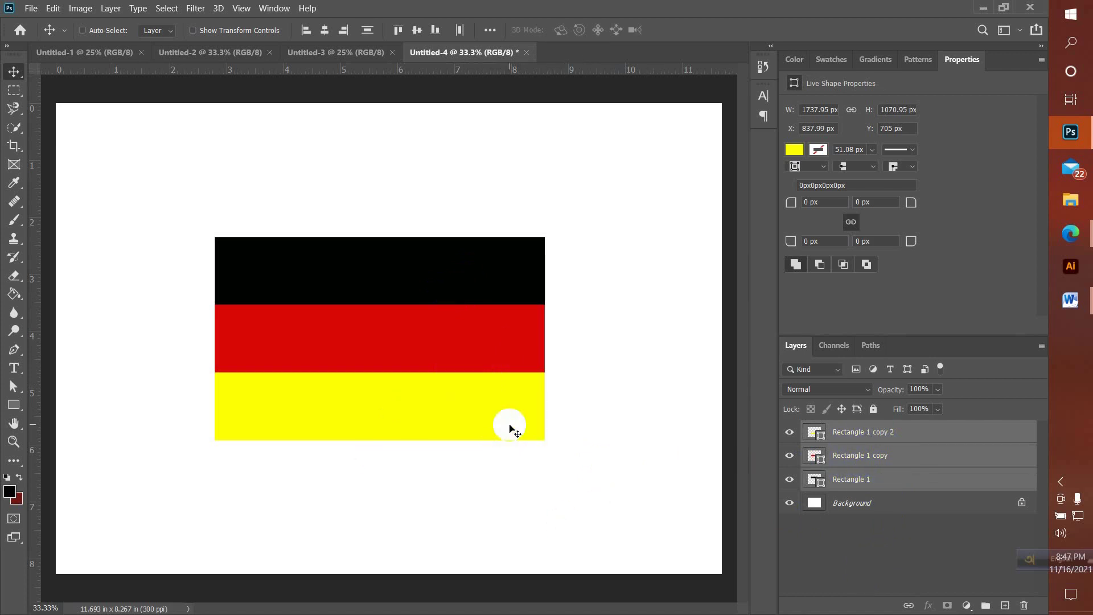
{"action": "key", "text": "ctrl"}
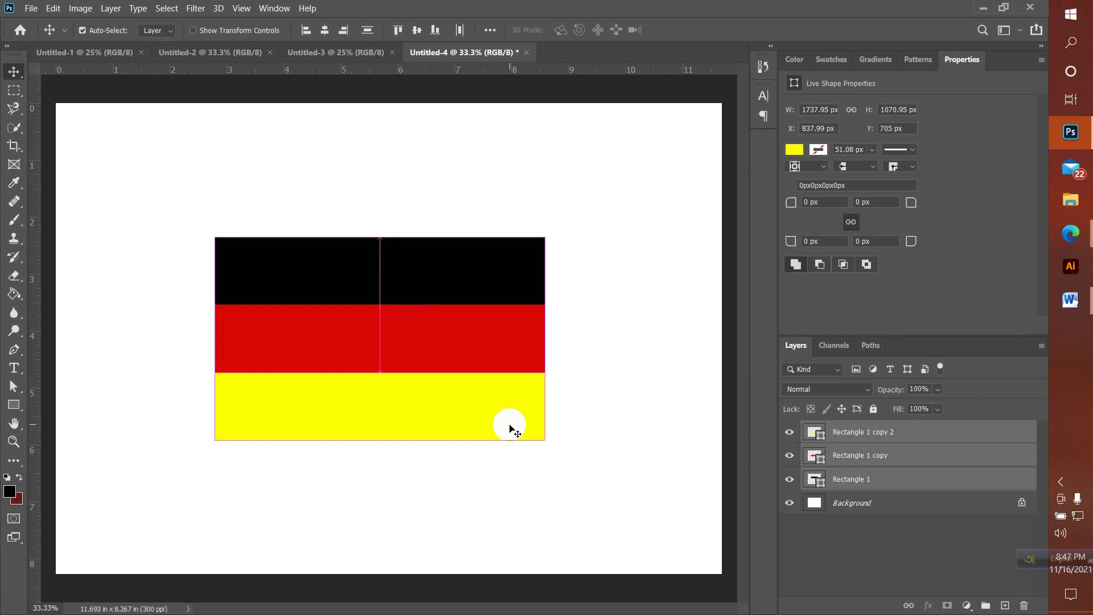
{"action": "key", "text": "ctrl+t"}
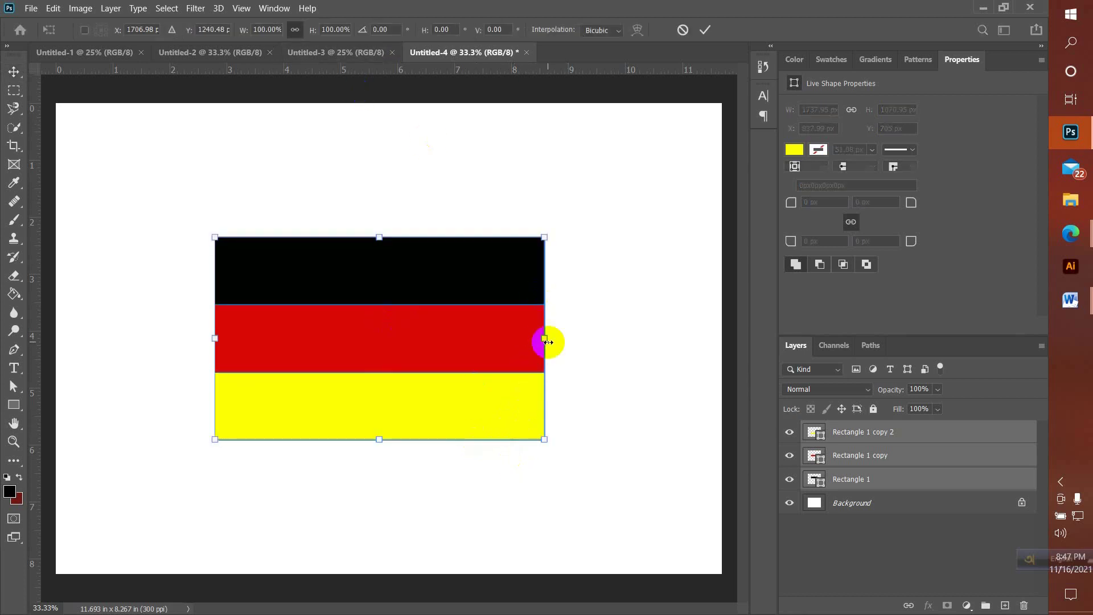
{"action": "left_click_drag", "start_coordinate": [544, 339], "coordinate": [577, 344]}
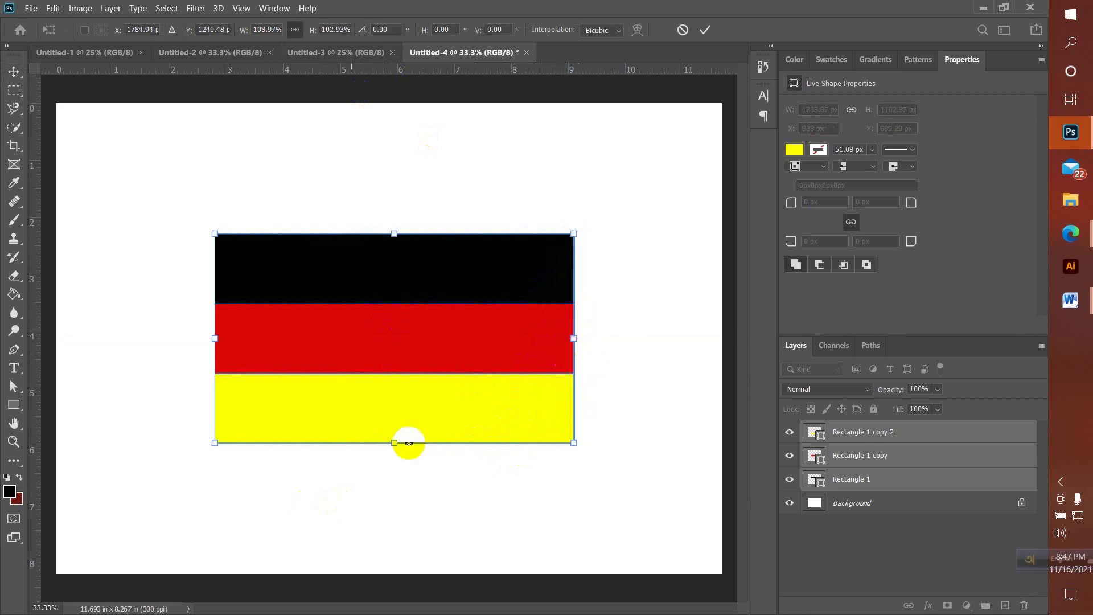
{"action": "left_click_drag", "start_coordinate": [395, 447], "coordinate": [395, 441]}
{"action": "left_click_drag", "start_coordinate": [573, 339], "coordinate": [562, 345]}
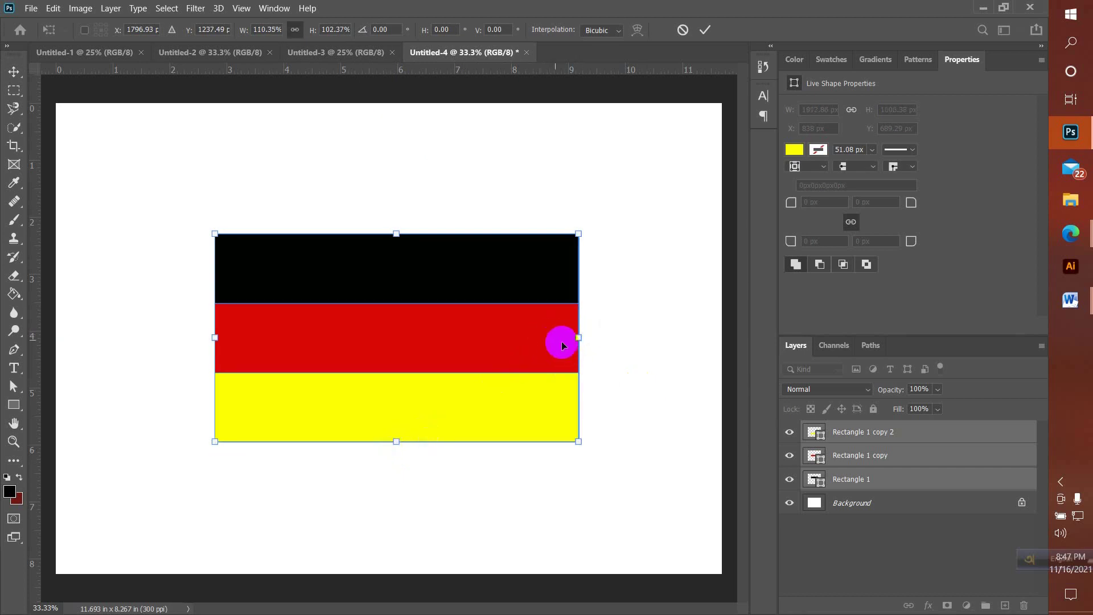
{"action": "left_click_drag", "start_coordinate": [577, 341], "coordinate": [573, 339]}
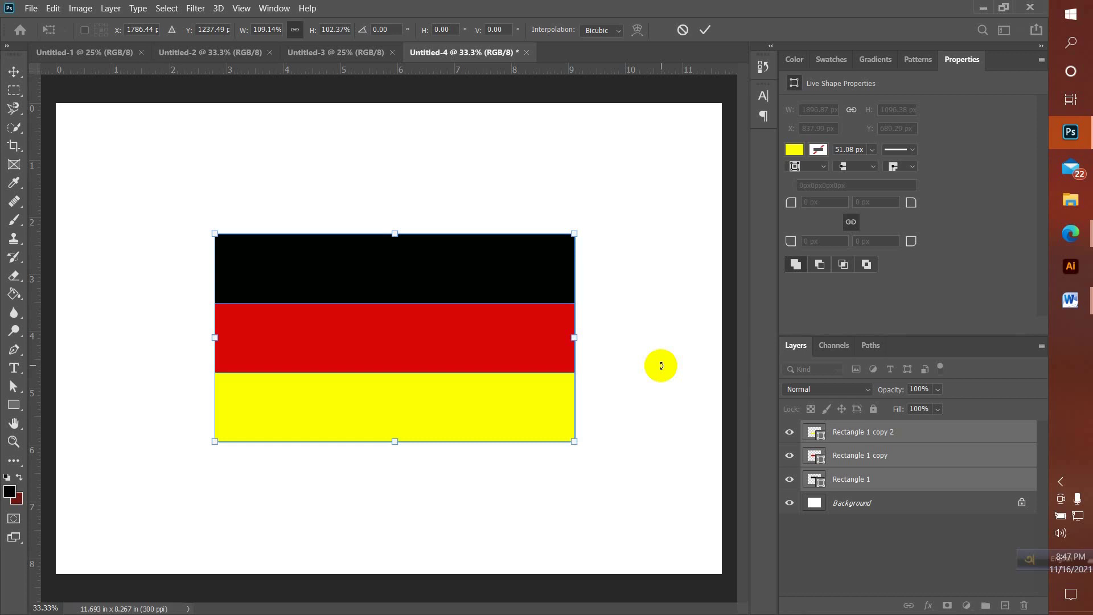
{"action": "right_click", "coordinate": [12, 72]}
{"action": "left_click", "coordinate": [12, 73]}
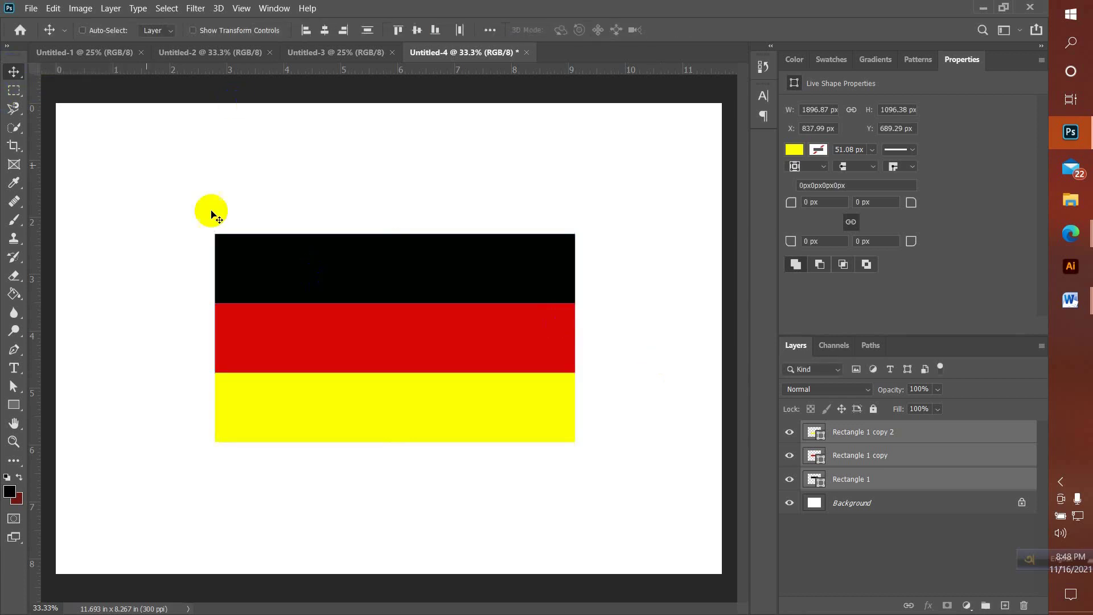
{"action": "mouse_move", "coordinate": [405, 328]}
{"action": "left_mouse_down"}
{"action": "mouse_move", "coordinate": [391, 312]}
{"action": "mouse_move", "coordinate": [395, 322]}
{"action": "left_mouse_up"}
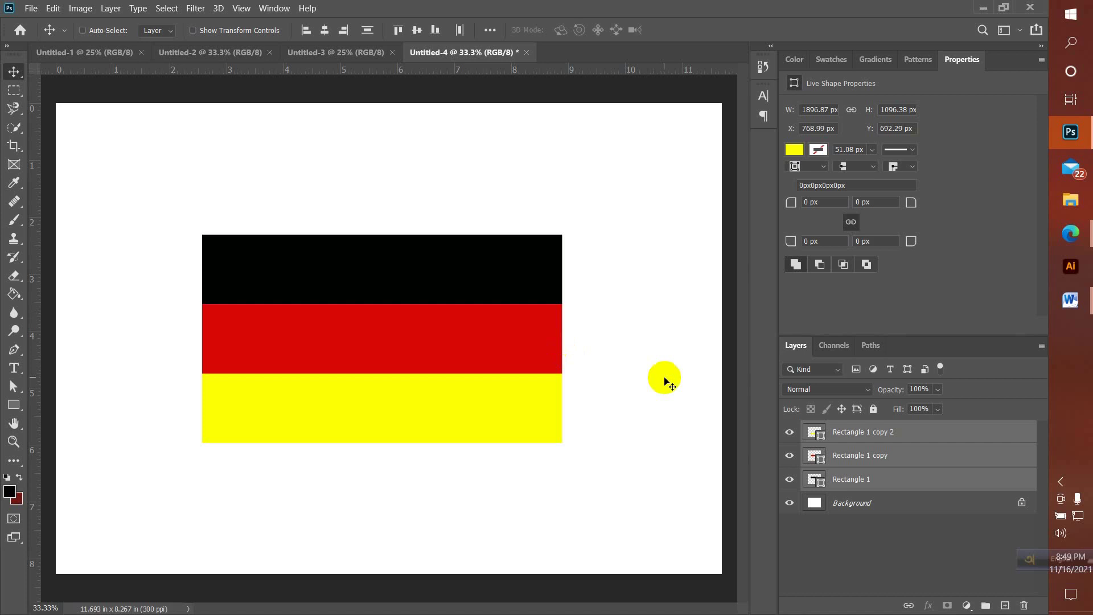
Start saving the flag document as a new file on the computer, in the STI Class folder on the Graphics (F:) drive.
{"action": "left_click", "coordinate": [31, 8]}
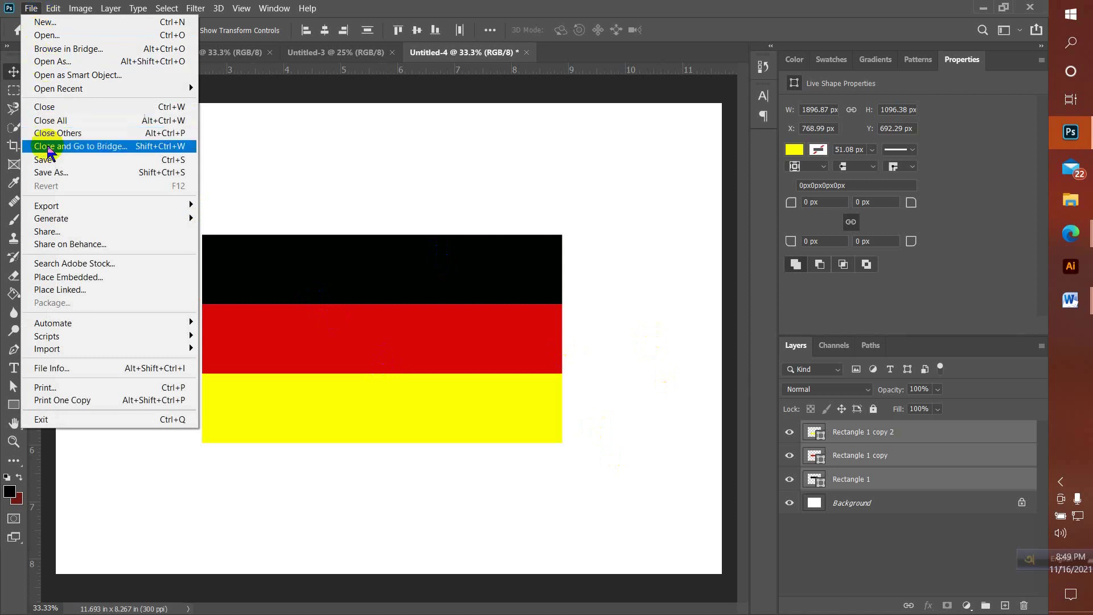
{"action": "left_click", "coordinate": [31, 8]}
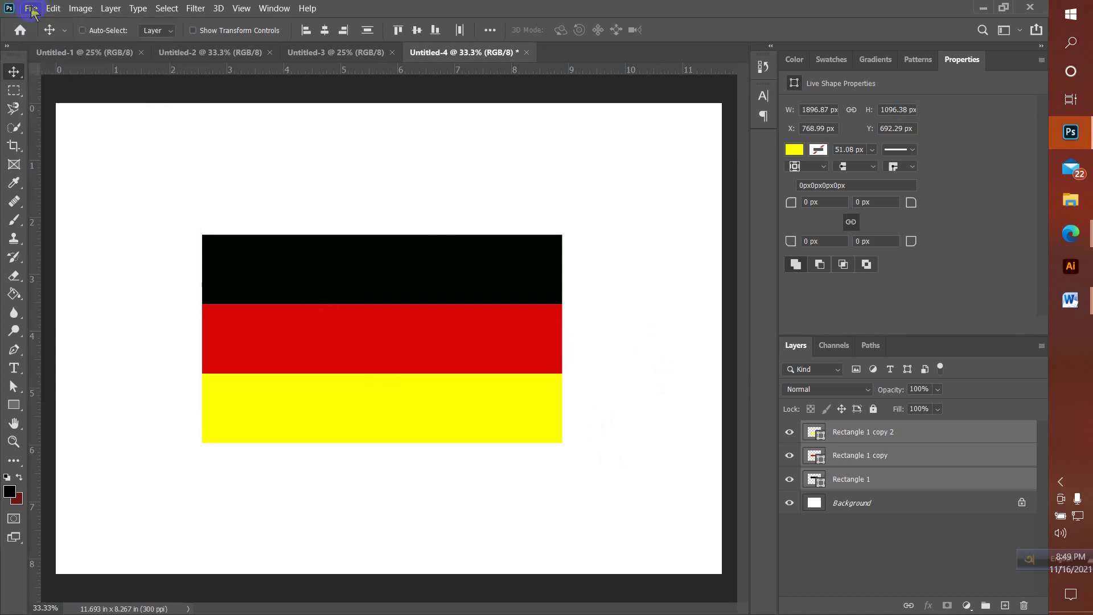
{"action": "left_click", "coordinate": [31, 8]}
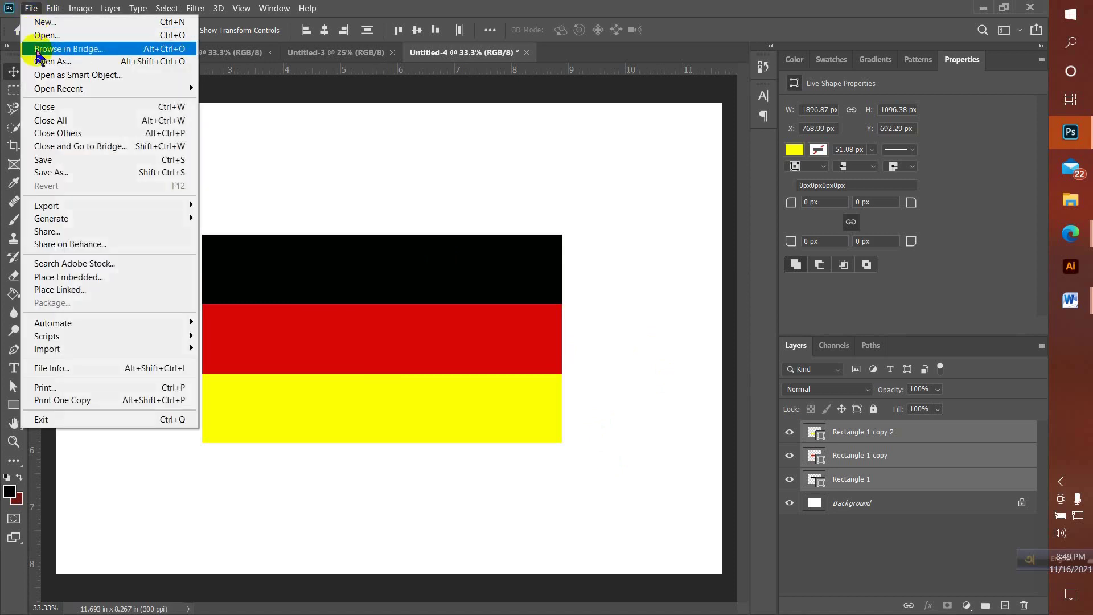
{"action": "left_click", "coordinate": [52, 172]}
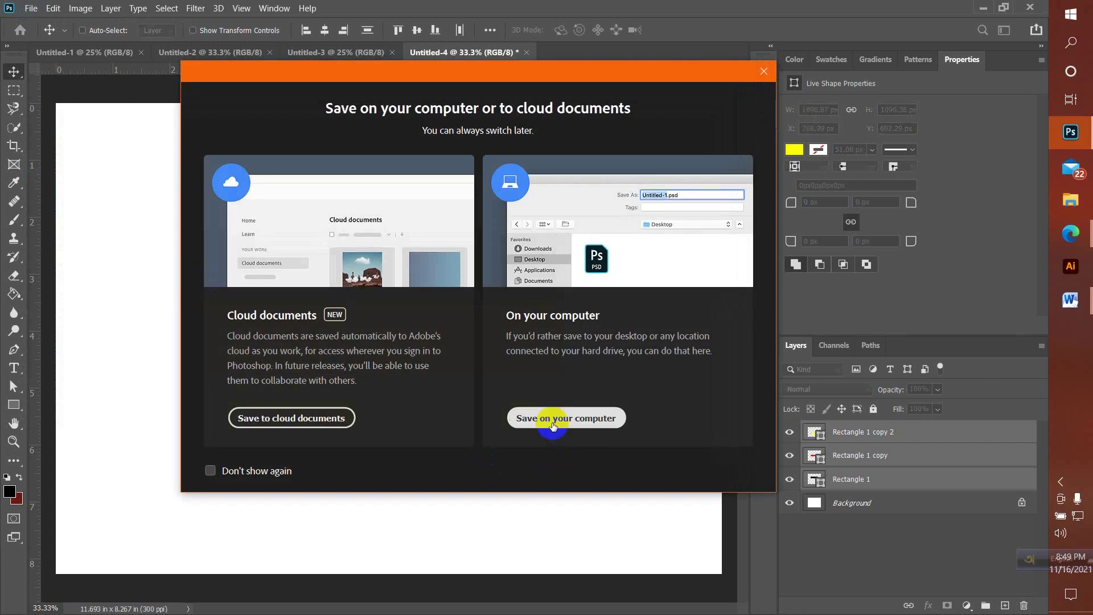
{"action": "left_click", "coordinate": [576, 420]}
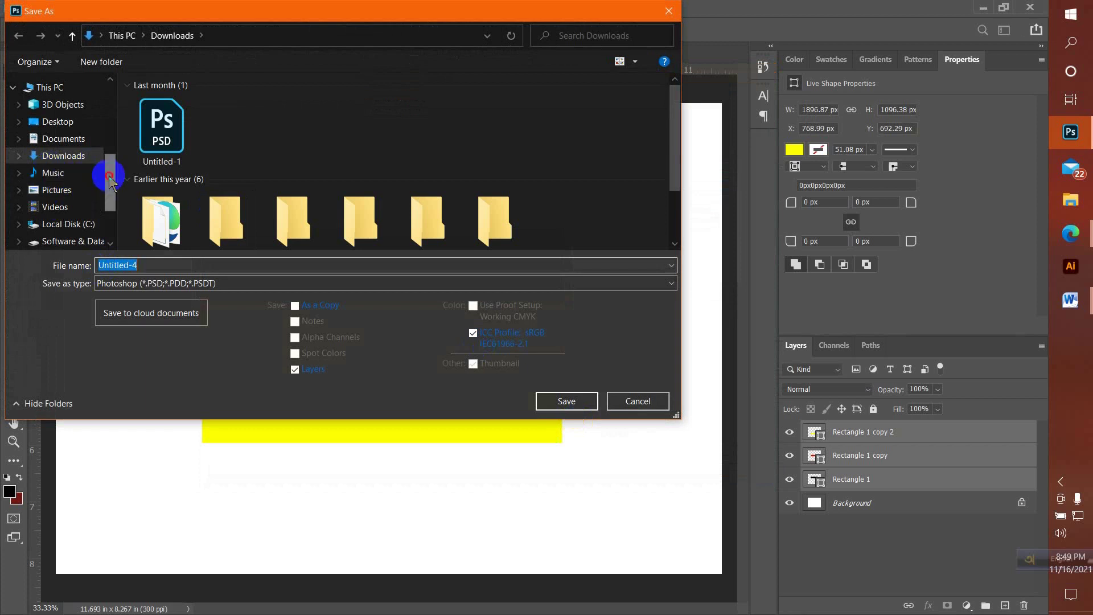
{"action": "scroll", "coordinate": [78, 191], "scroll_direction": "down", "scroll_amount": 3}
{"action": "left_click", "coordinate": [78, 188]}
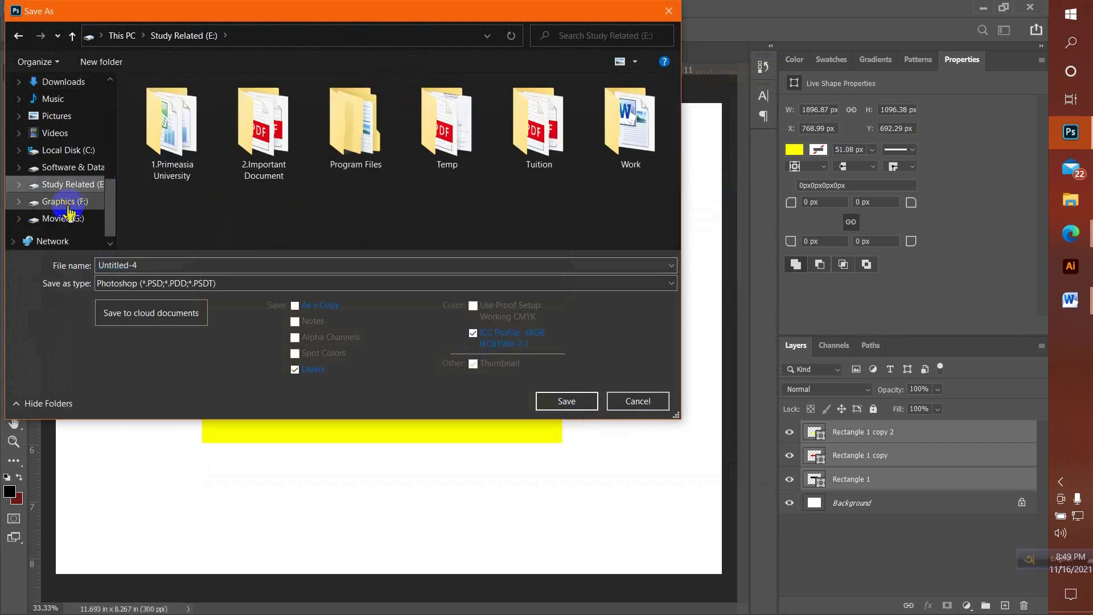
{"action": "left_click", "coordinate": [67, 201]}
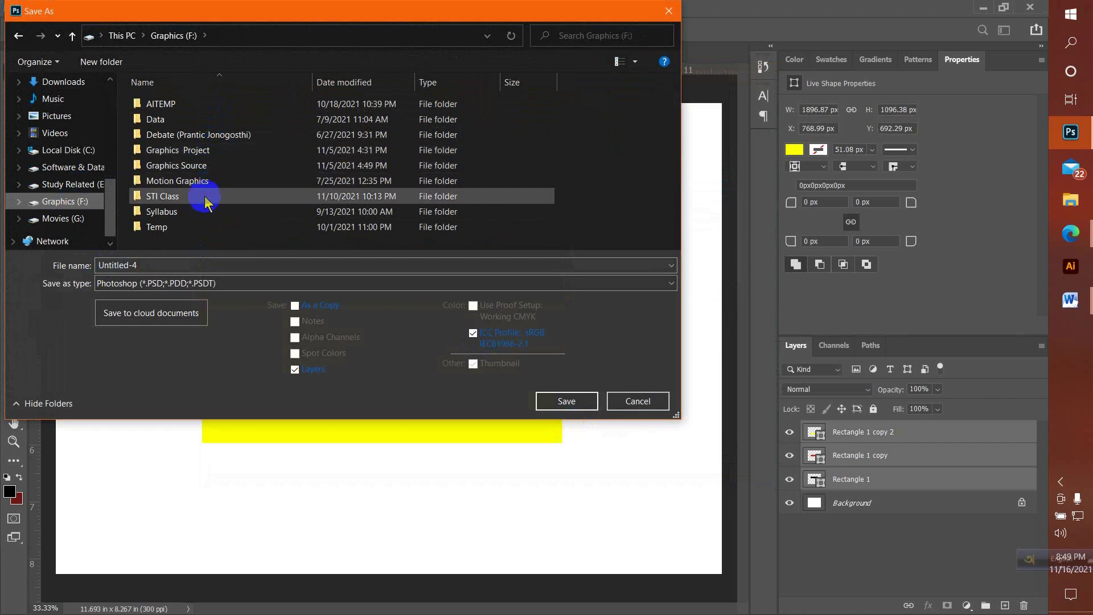
{"action": "double_click", "coordinate": [271, 197]}
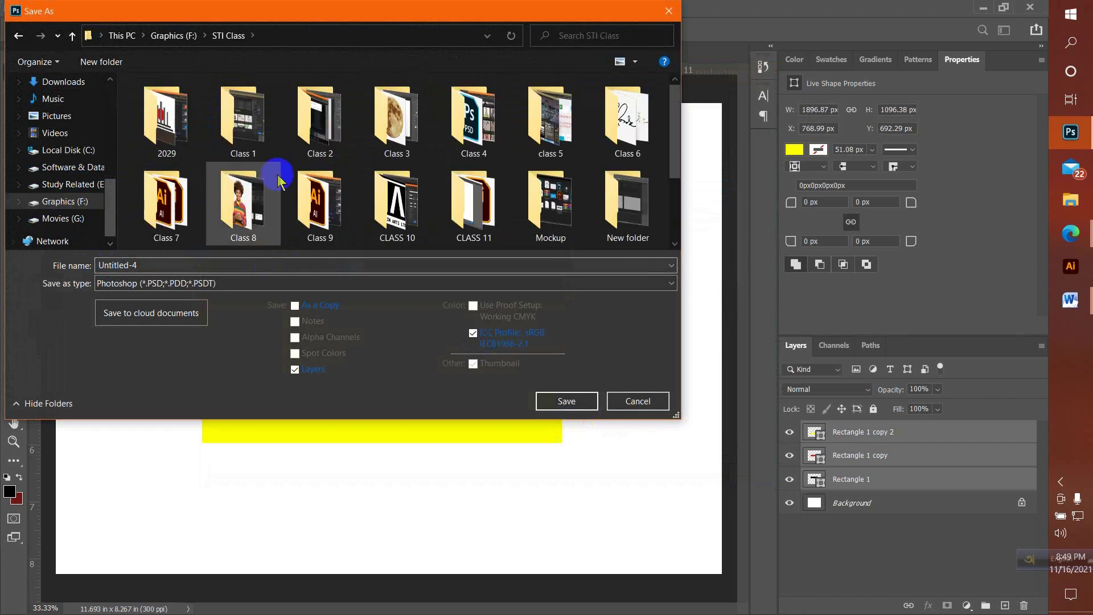
Create a new folder named 2030 inside STI Class and open it as the save location.
{"action": "right_click", "coordinate": [128, 145]}
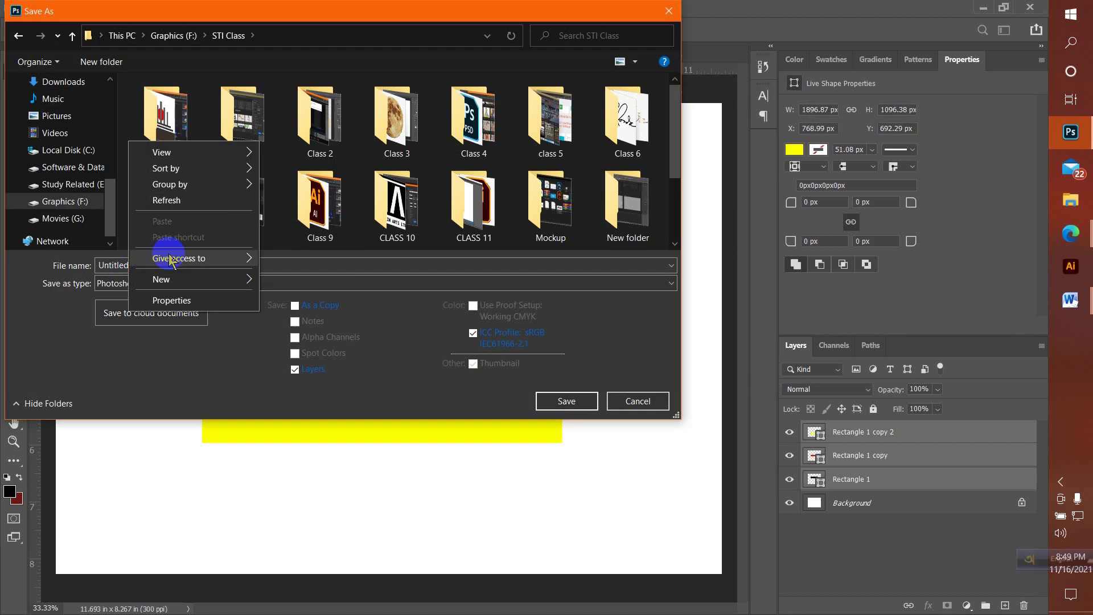
{"action": "mouse_move", "coordinate": [166, 279]}
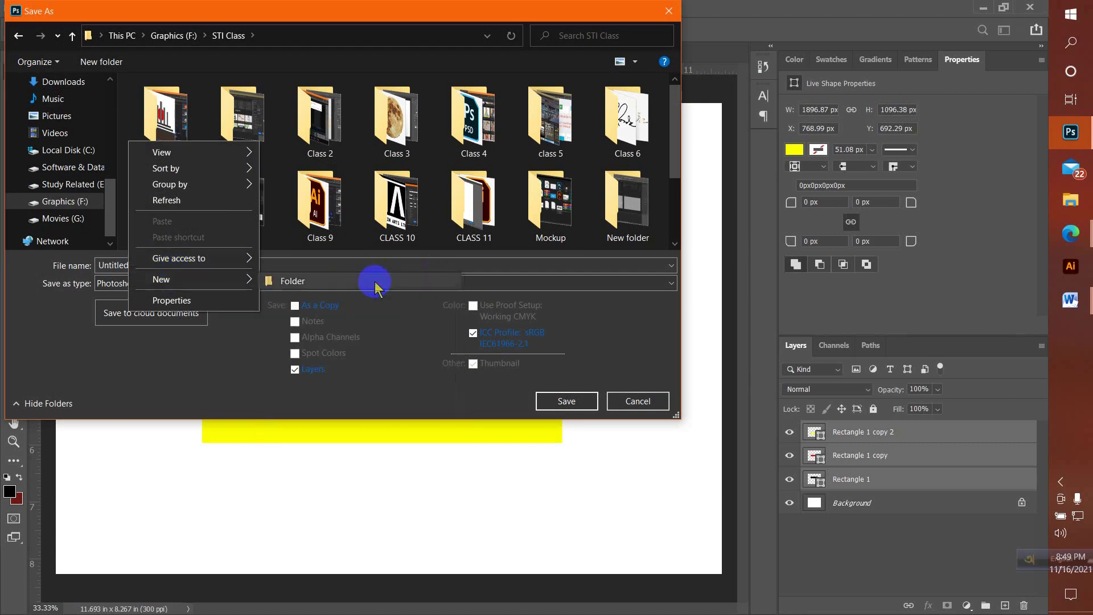
{"action": "left_click", "coordinate": [371, 281]}
{"action": "type", "text": "2"}
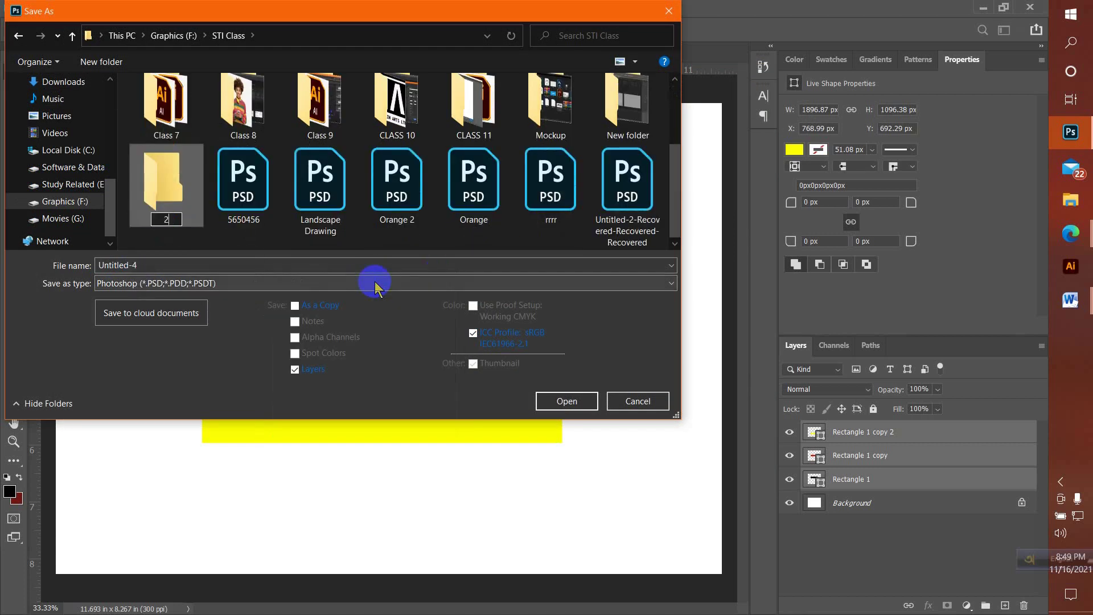
{"action": "type", "text": "030"}
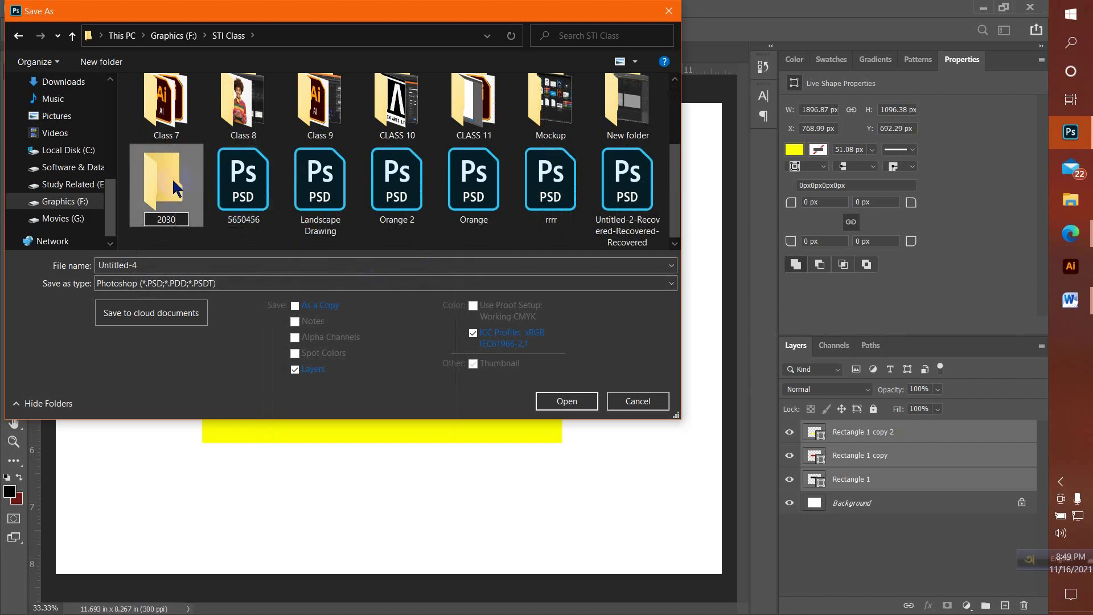
{"action": "double_click", "coordinate": [170, 211]}
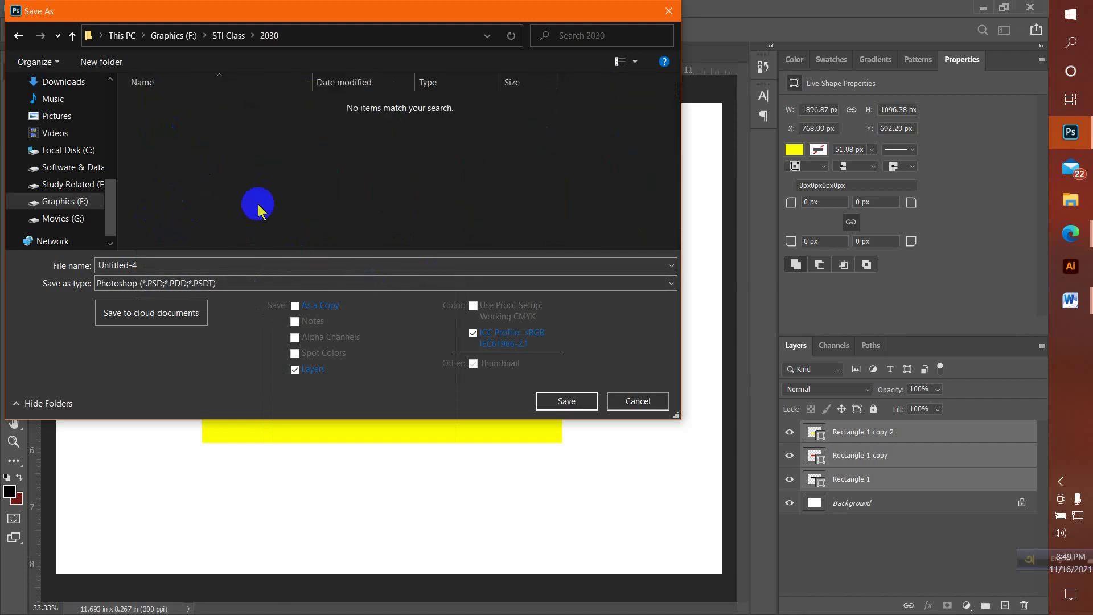
Save the flag as germany in Photoshop format with Maximize Compatibility enabled.
{"action": "left_click", "coordinate": [201, 265]}
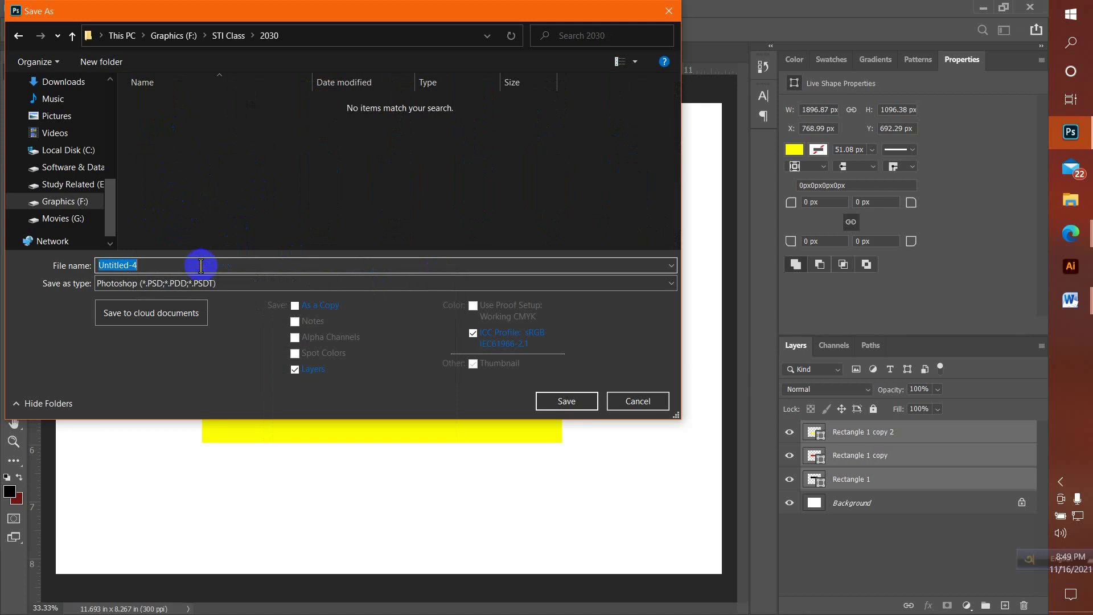
{"action": "type", "text": "germany"}
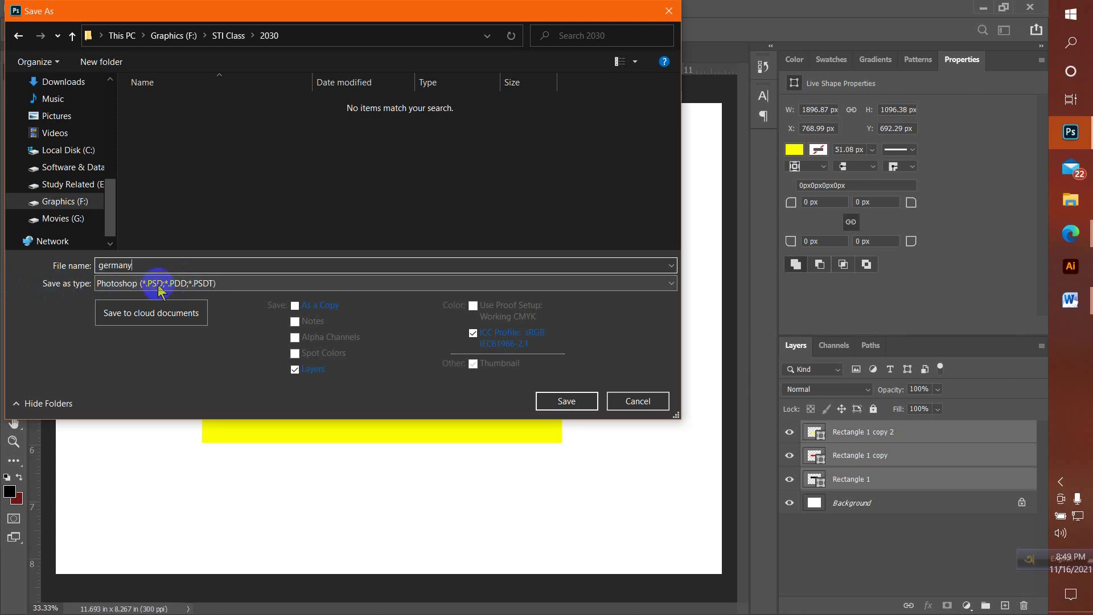
{"action": "left_click", "coordinate": [560, 398]}
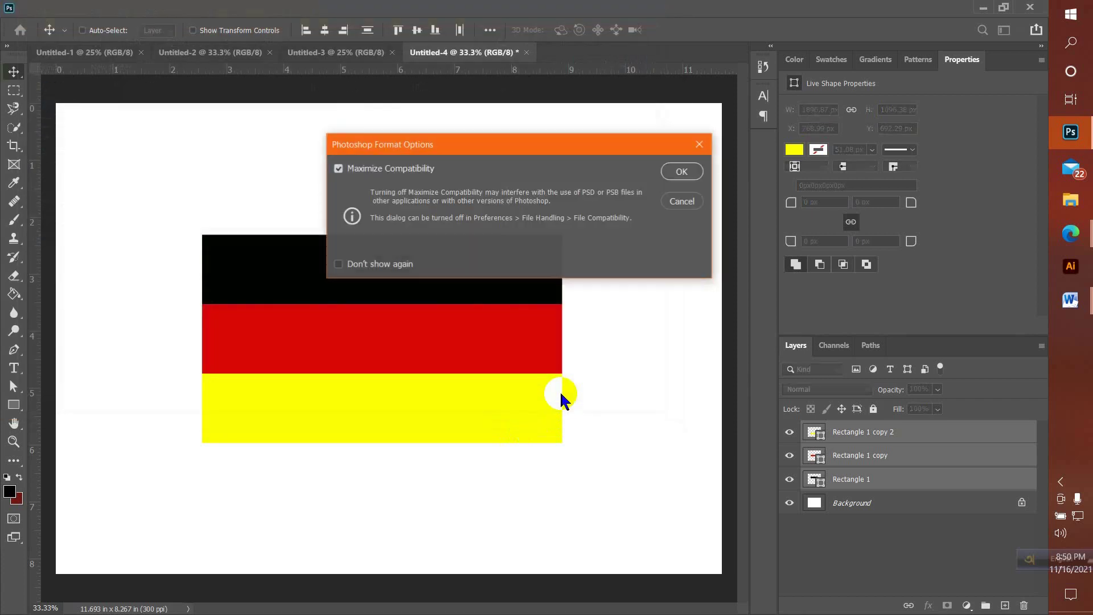
{"action": "left_click", "coordinate": [680, 173]}
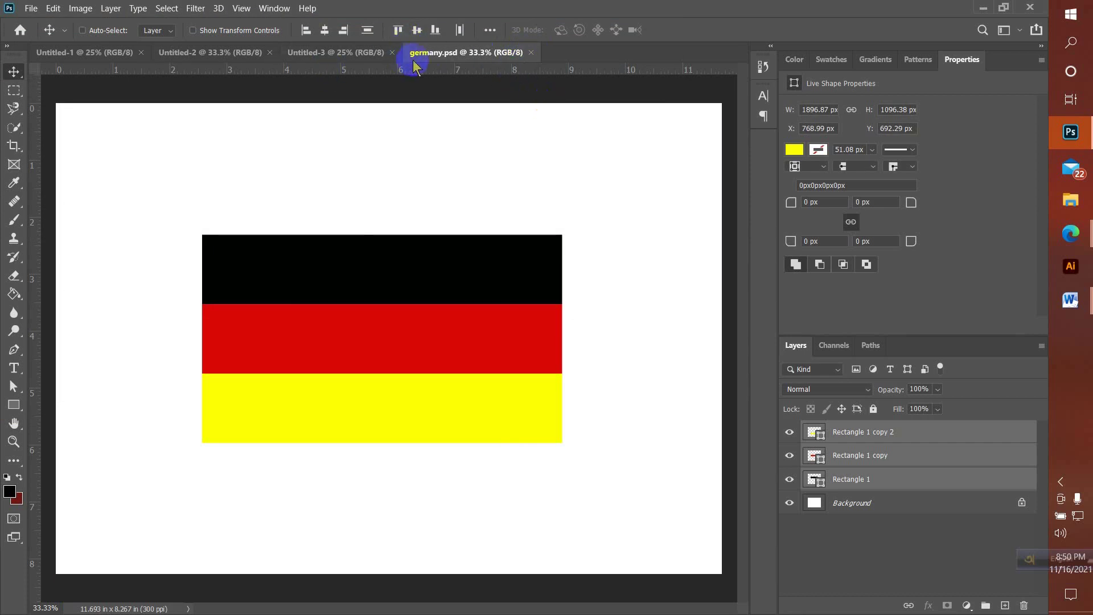
Close all the open documents, including the three untitled ones and germany.psd.
{"action": "left_click", "coordinate": [142, 53]}
{"action": "left_click", "coordinate": [143, 53]}
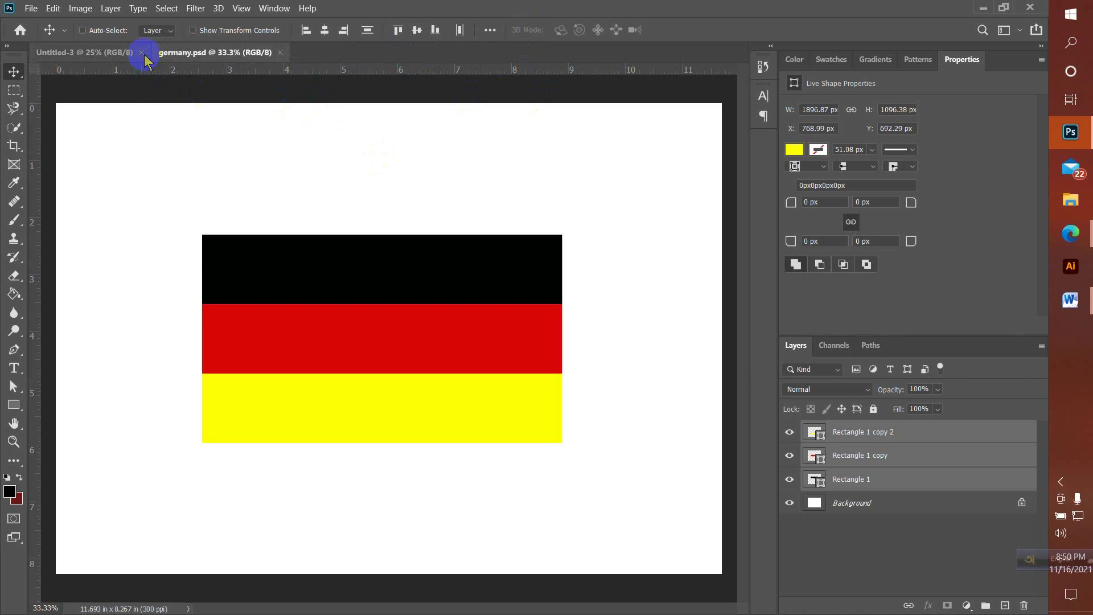
{"action": "left_click", "coordinate": [142, 52]}
{"action": "left_click", "coordinate": [157, 52]}
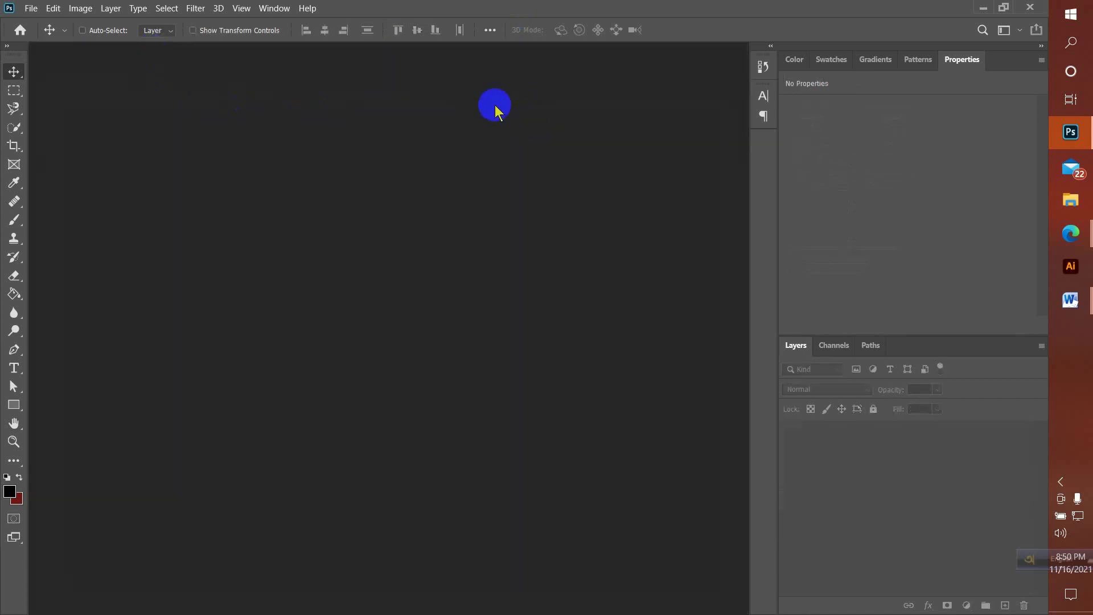
Switch to File Explorer and open the STI Class folder on the Graphics (F:) drive.
{"action": "left_click", "coordinate": [1069, 200]}
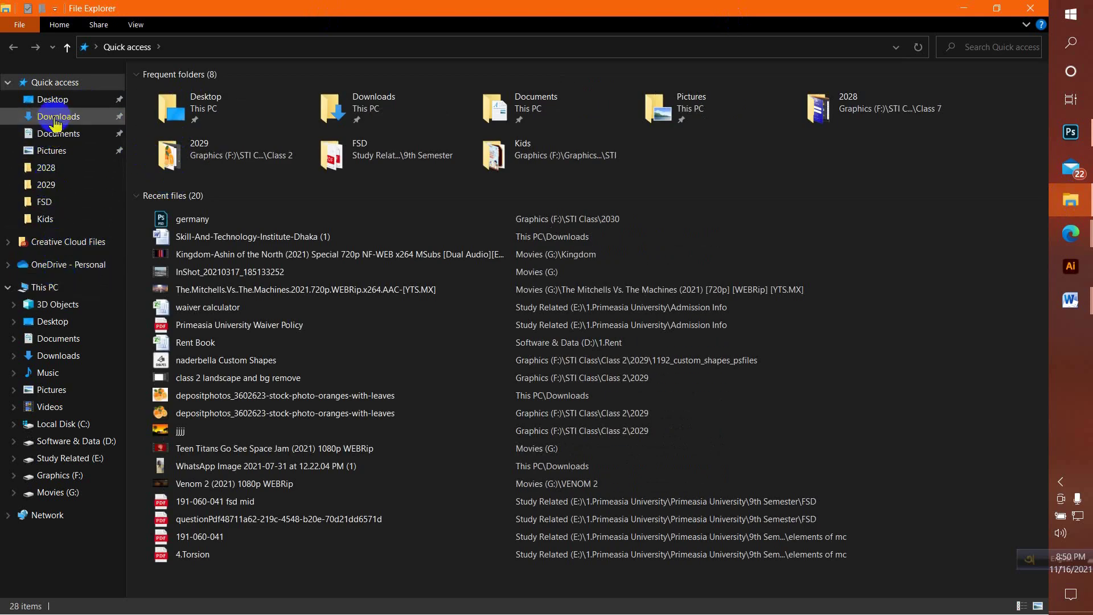
{"action": "left_click", "coordinate": [61, 289]}
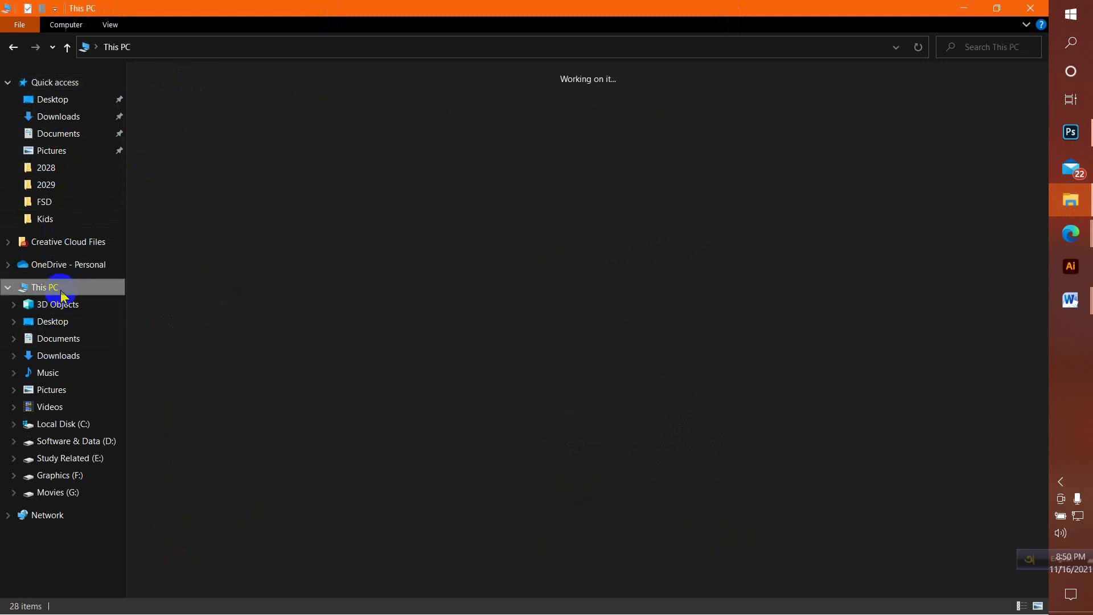
{"action": "double_click", "coordinate": [731, 199]}
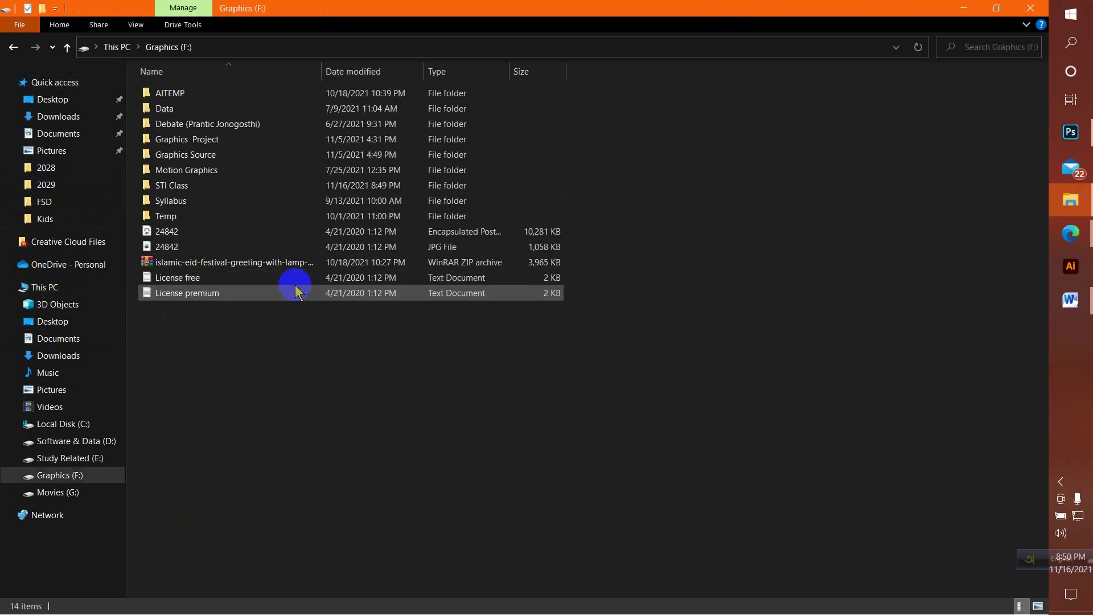
{"action": "double_click", "coordinate": [215, 188]}
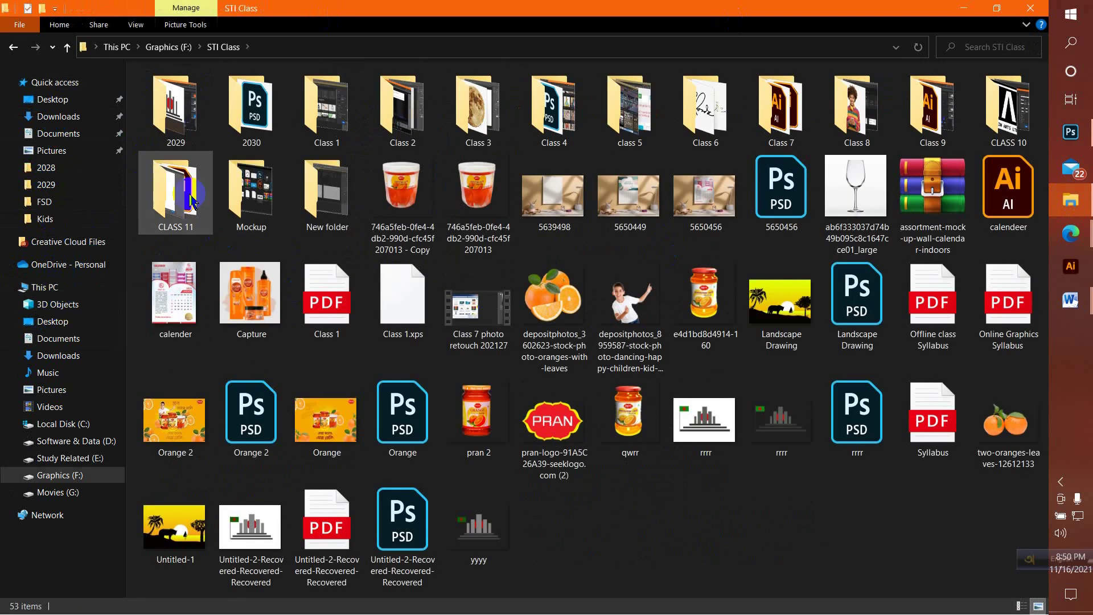
Rename the 2030 folder as Rajapur 2030.
{"action": "right_click", "coordinate": [254, 133]}
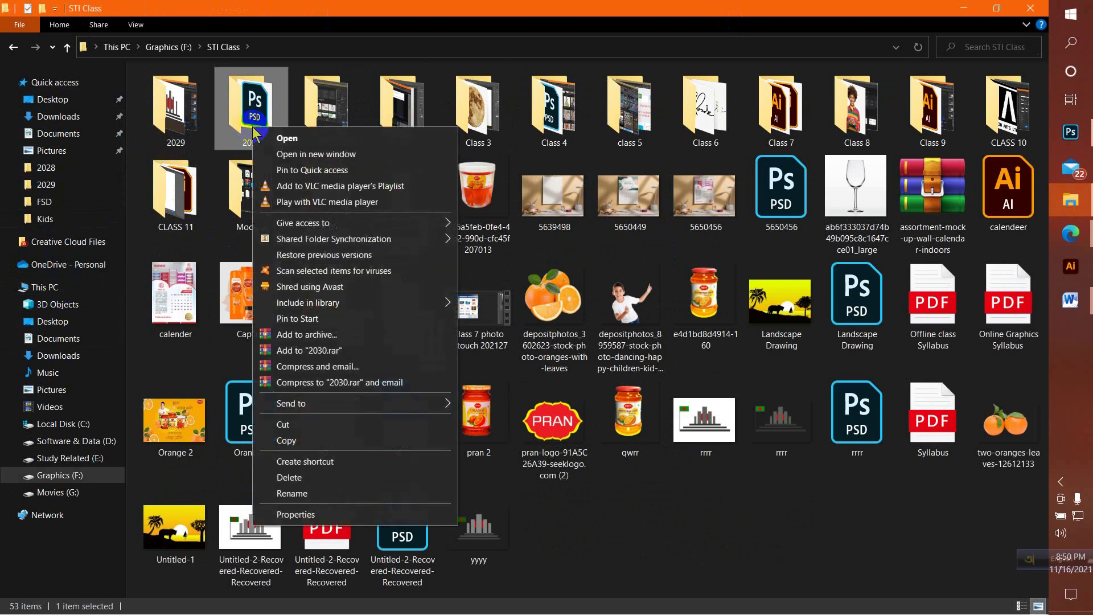
{"action": "left_click", "coordinate": [318, 494]}
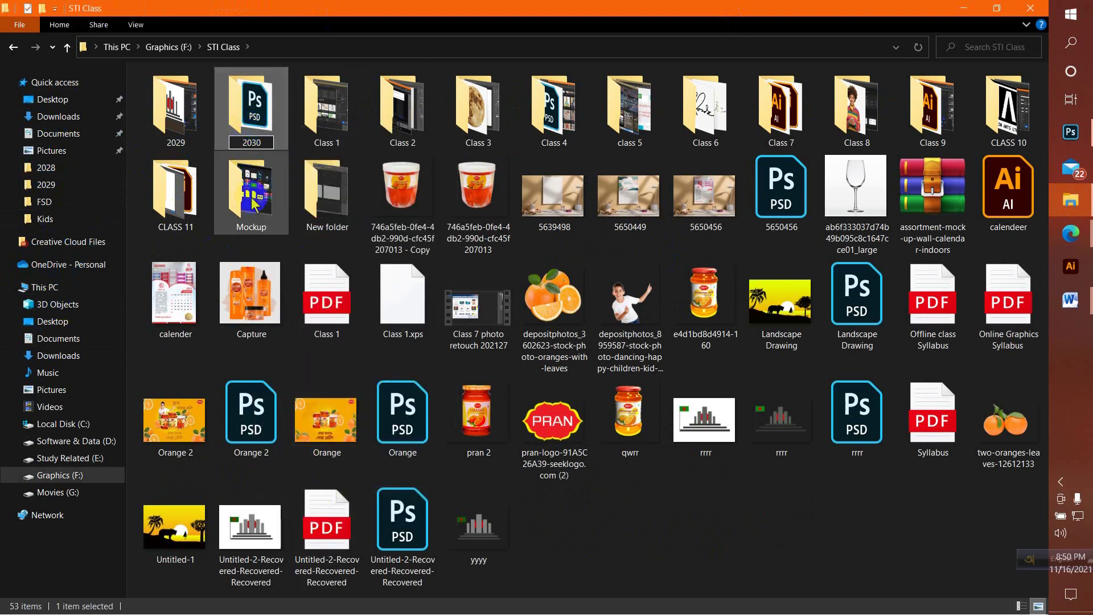
{"action": "type", "text": "Rajapur"}
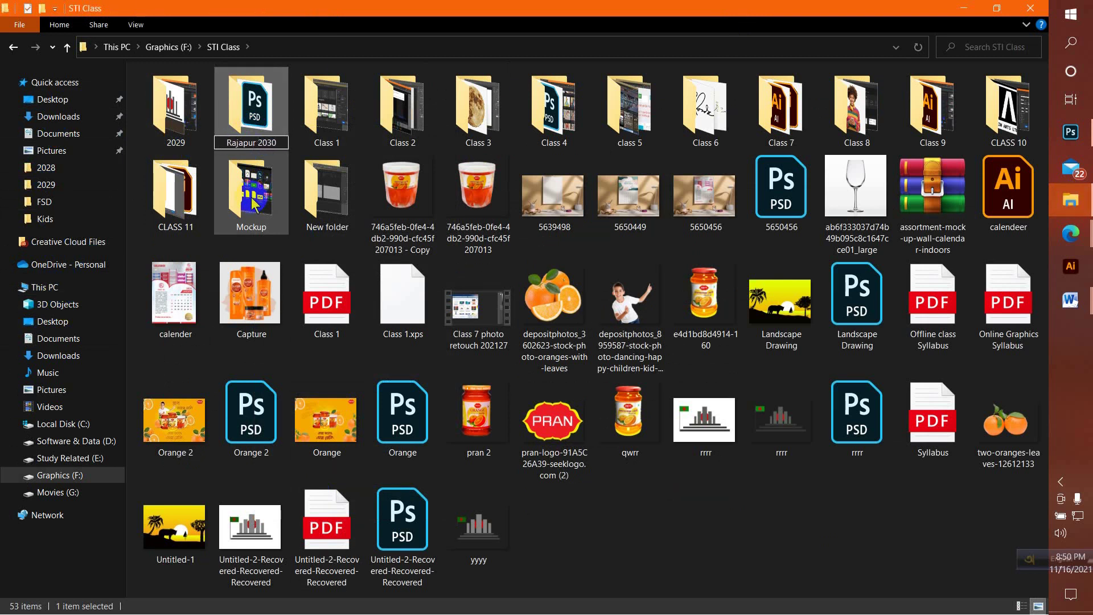
{"action": "key", "text": "Return"}
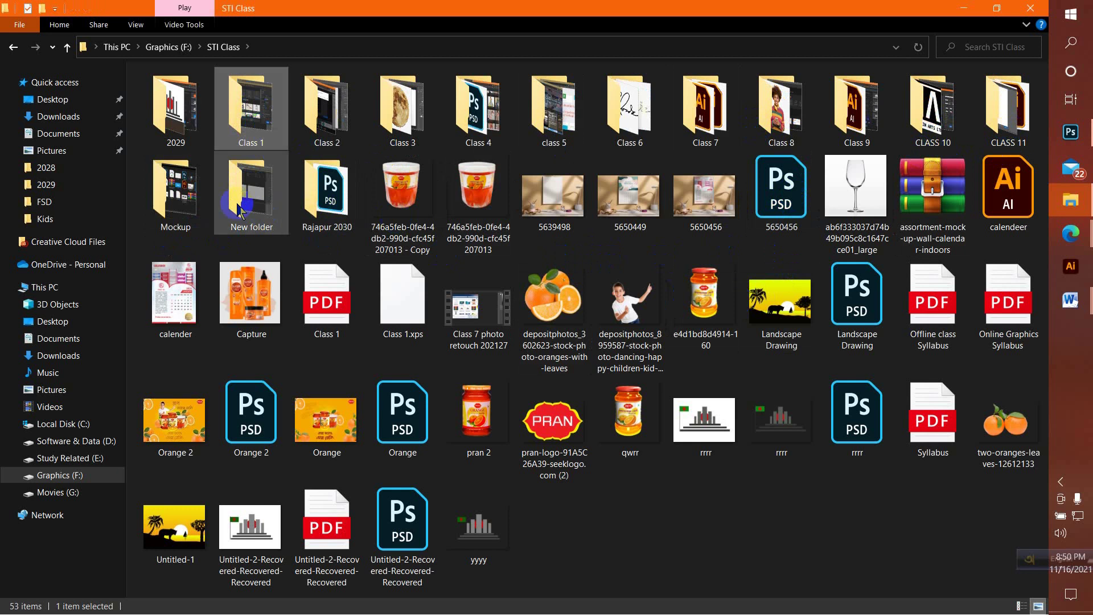
Open the germany PSD from the Rajapur 2030 folder and move the three flag stripes straight up by about 327 px.
{"action": "double_click", "coordinate": [324, 193]}
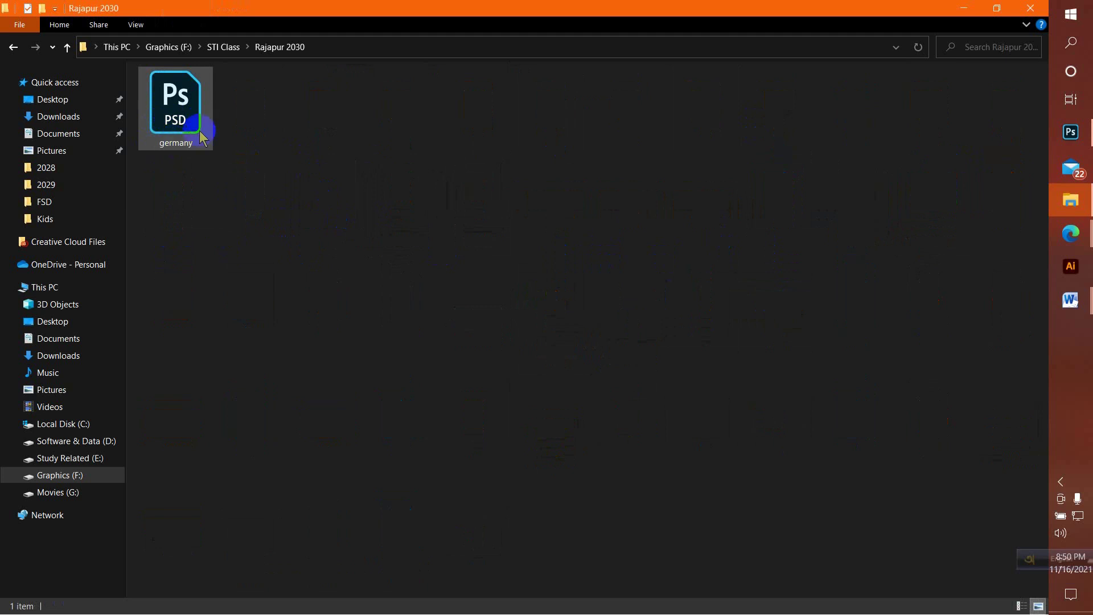
{"action": "double_click", "coordinate": [182, 105]}
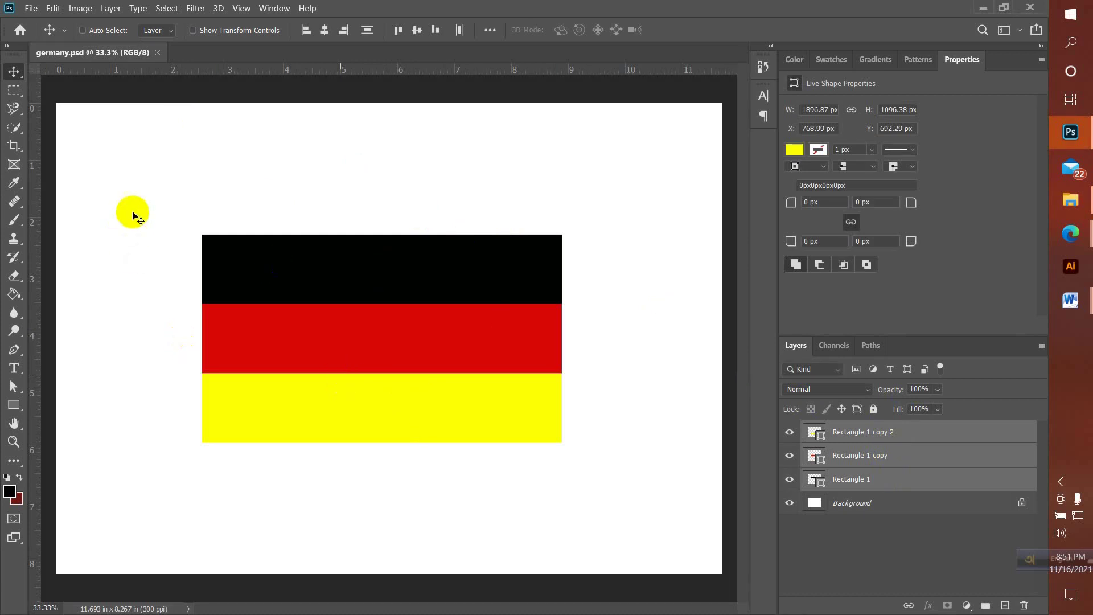
{"action": "left_click_drag", "start_coordinate": [143, 206], "coordinate": [146, 142]}
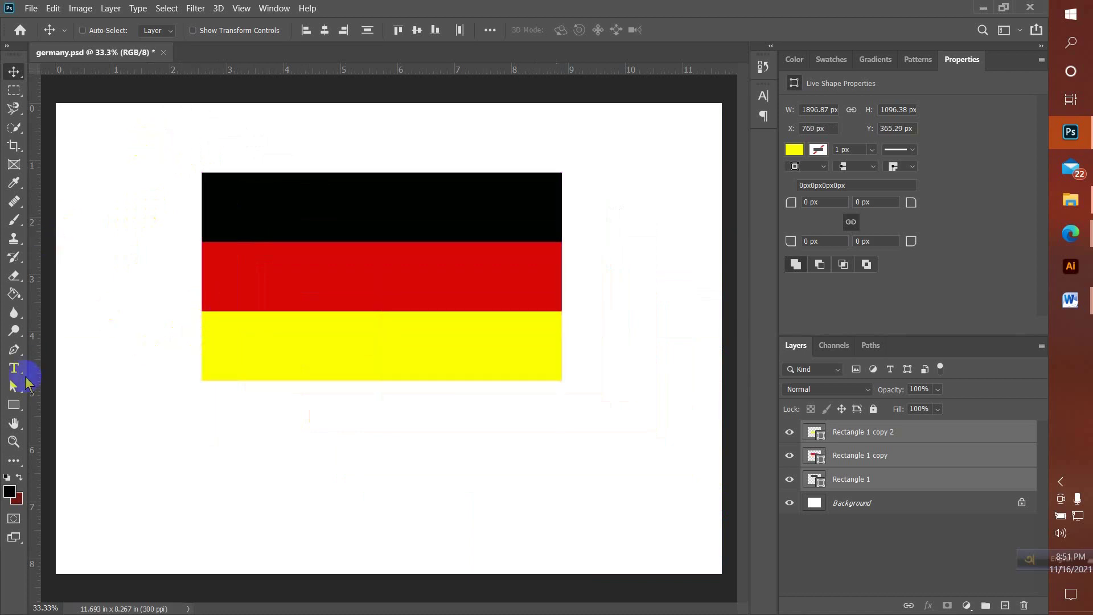
Add the horizontal text GERMANY just below the flag with the Horizontal Type tool.
{"action": "left_click", "coordinate": [14, 368]}
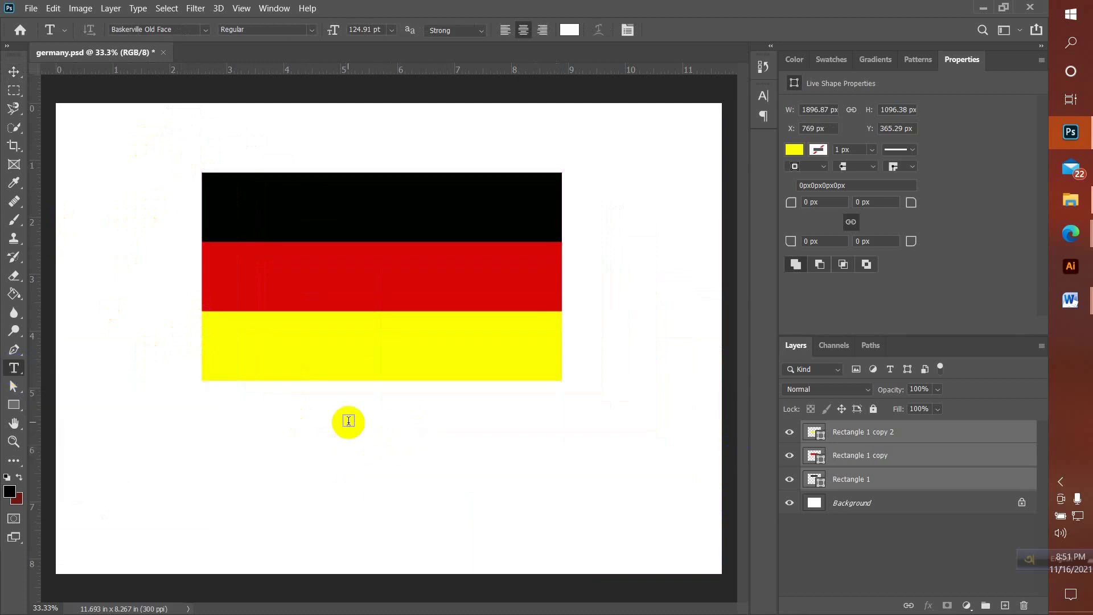
{"action": "left_click", "coordinate": [12, 370]}
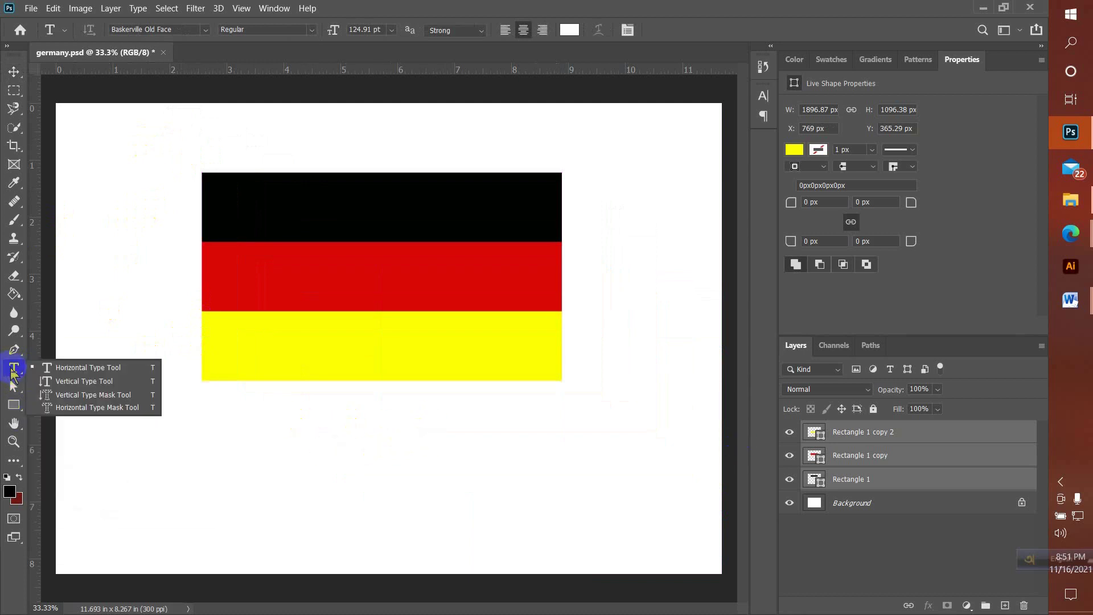
{"action": "left_click", "coordinate": [81, 369]}
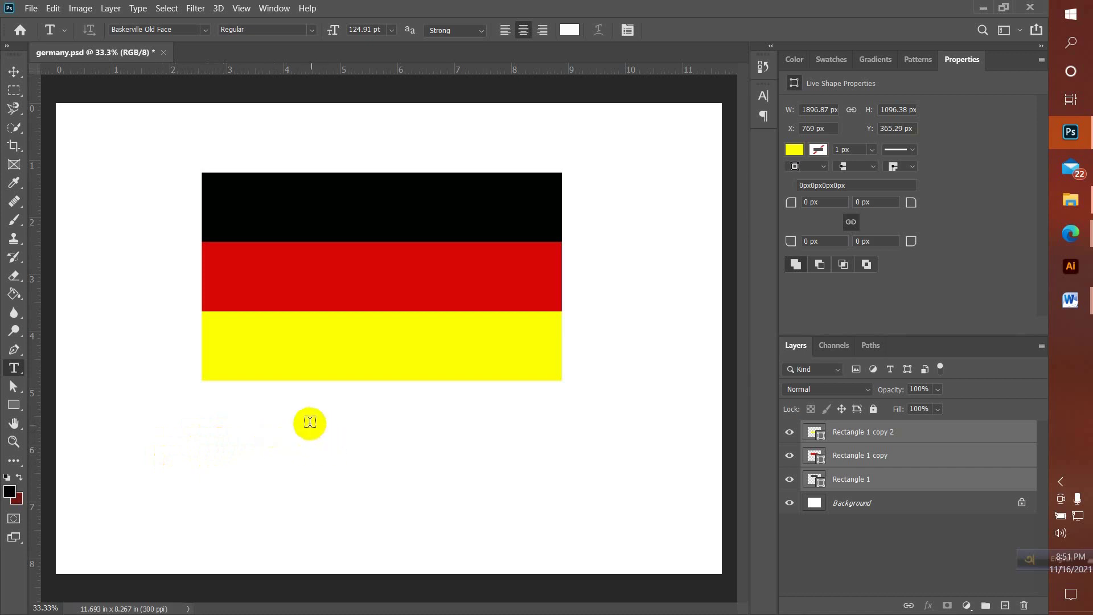
{"action": "left_click", "coordinate": [306, 420]}
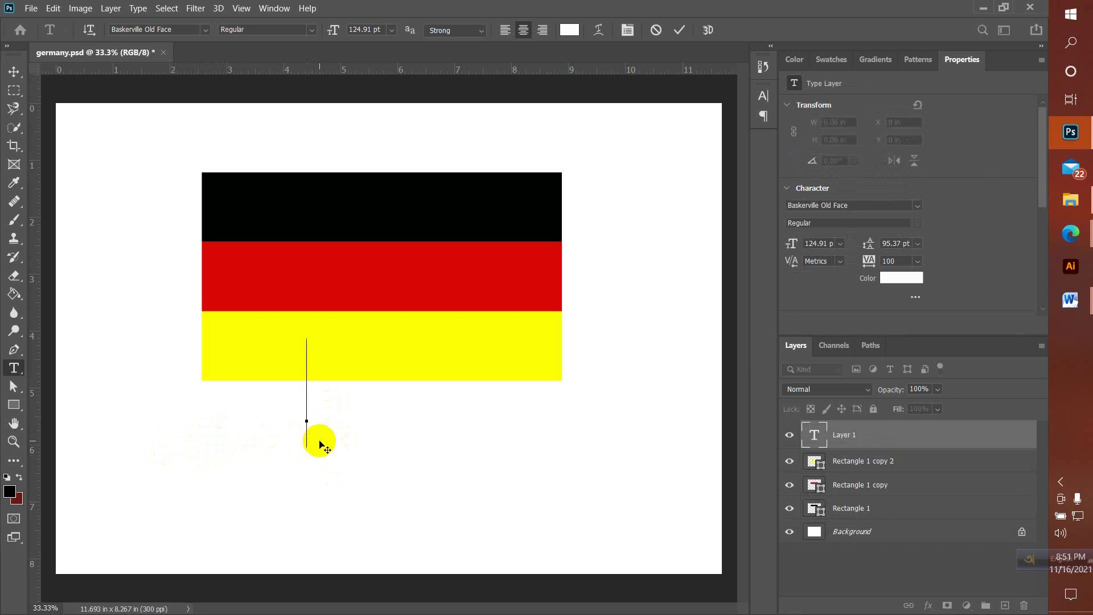
{"action": "type", "text": "g"}
{"action": "key", "text": "BackSpace"}
{"action": "type", "text": "GER"}
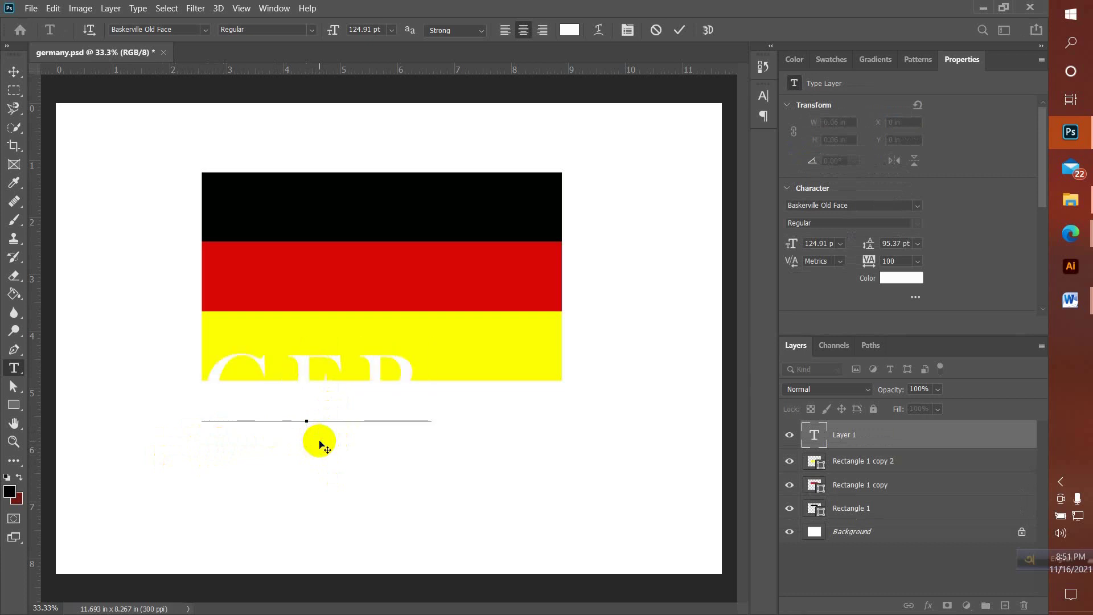
{"action": "type", "text": "MANY"}
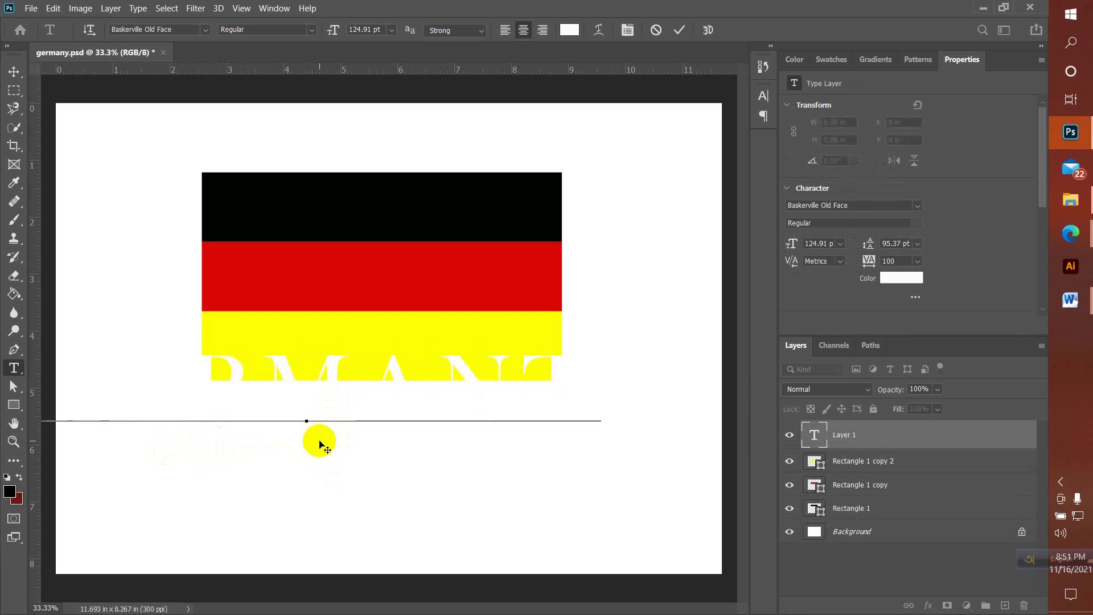
{"action": "key", "text": "Left"}
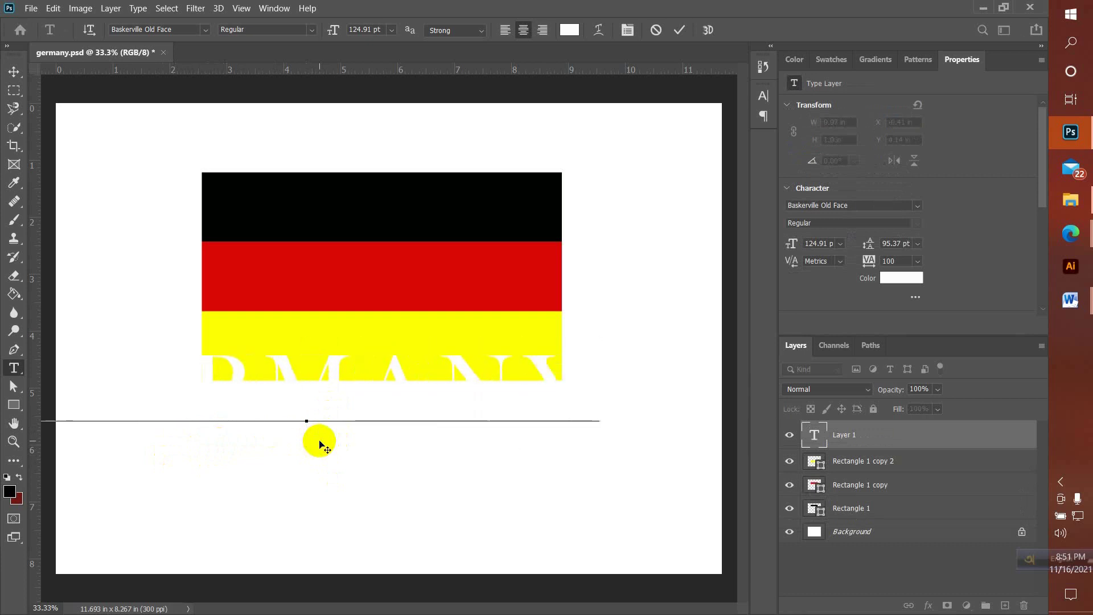
{"action": "key", "text": "Right"}
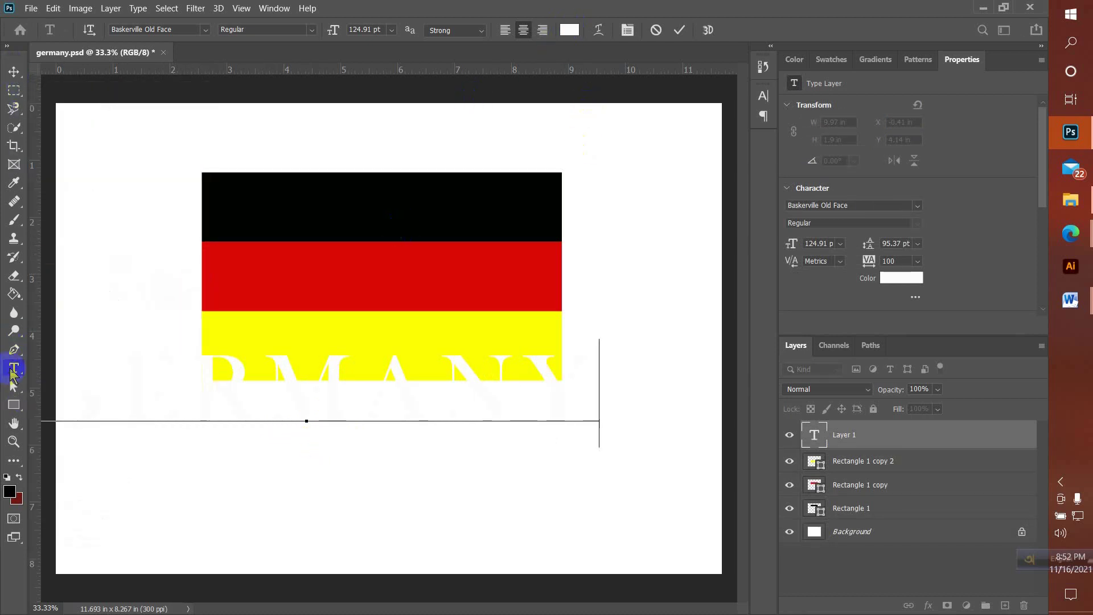
Try to set the text colour to red e80404 with the text cursor at the end of GERMANY.
{"action": "left_click", "coordinate": [571, 30]}
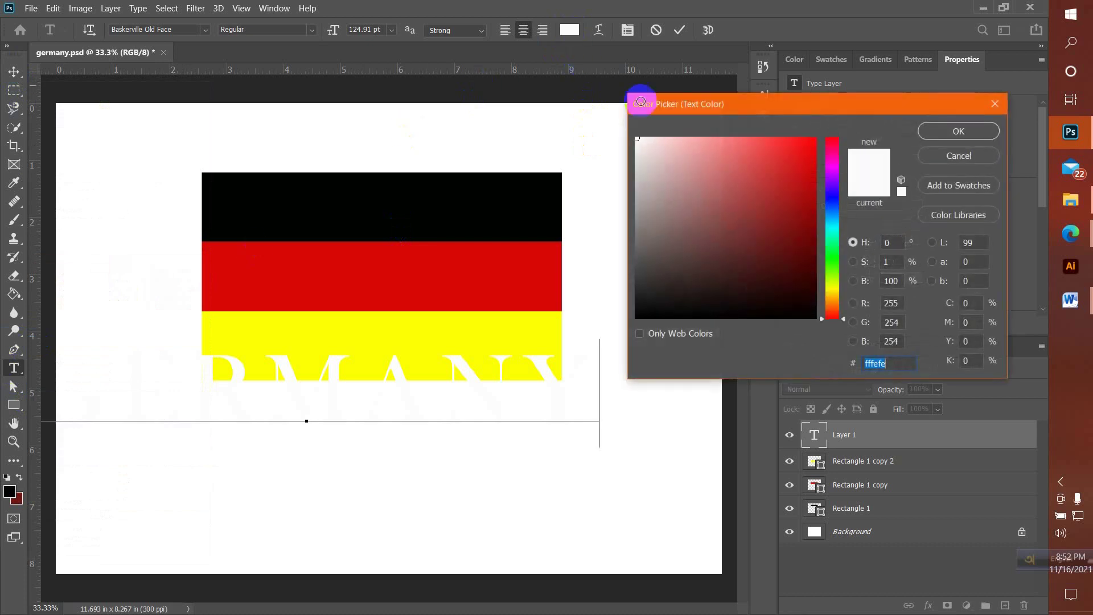
{"action": "left_click", "coordinate": [814, 154]}
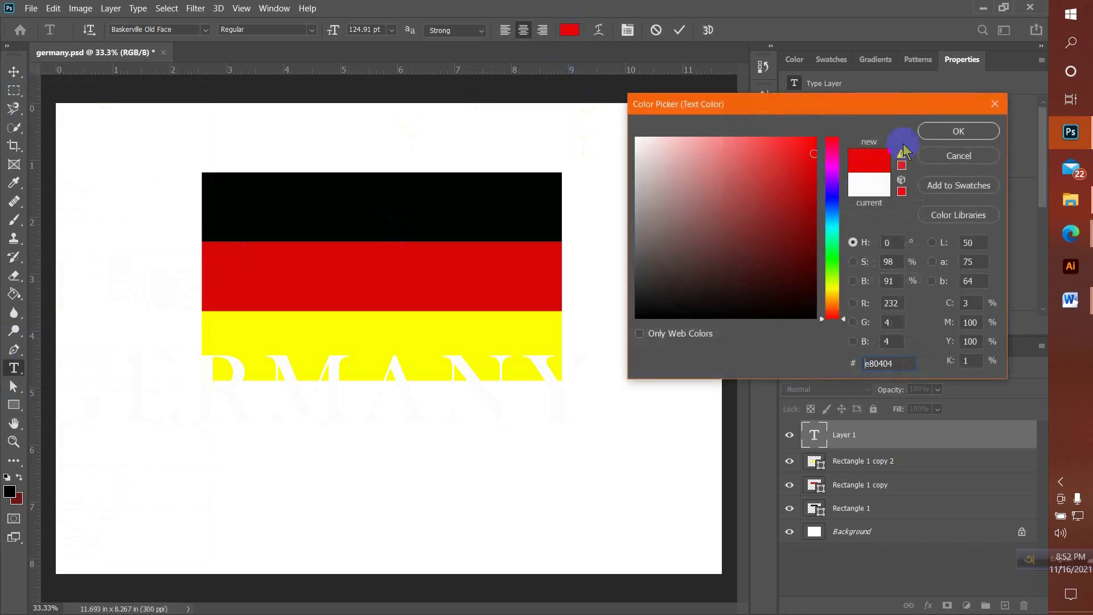
{"action": "left_click", "coordinate": [959, 131]}
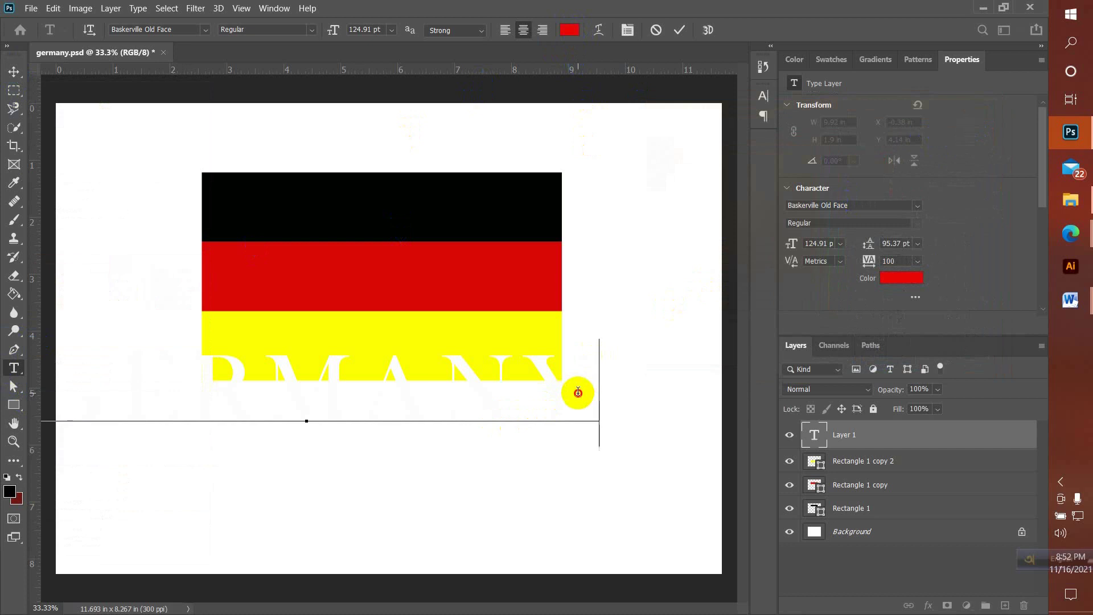
Recolour the whole word GERMANY dark red ba0404 and move the text clear of the yellow stripe, below the flag.
{"action": "left_click_drag", "start_coordinate": [575, 389], "coordinate": [3, 398]}
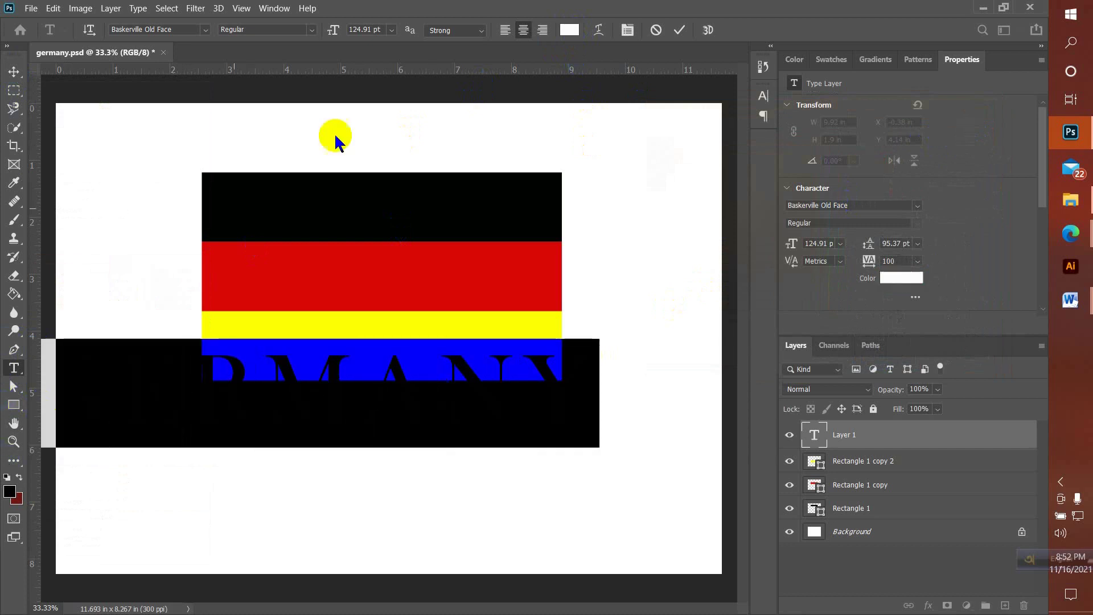
{"action": "left_click", "coordinate": [569, 30]}
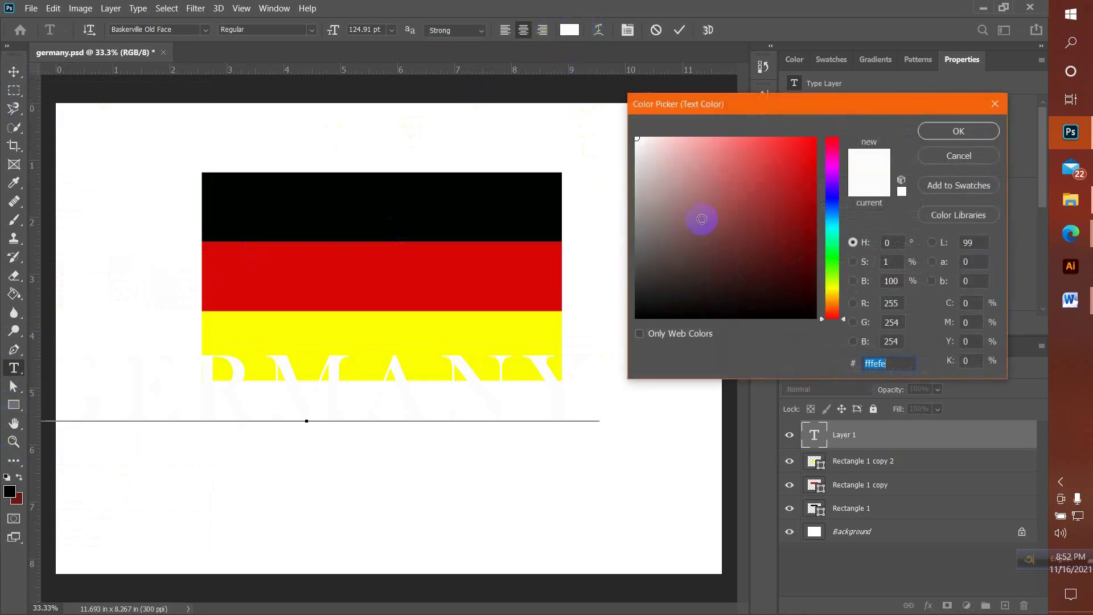
{"action": "left_click_drag", "start_coordinate": [791, 220], "coordinate": [813, 186]}
{"action": "left_click", "coordinate": [942, 130]}
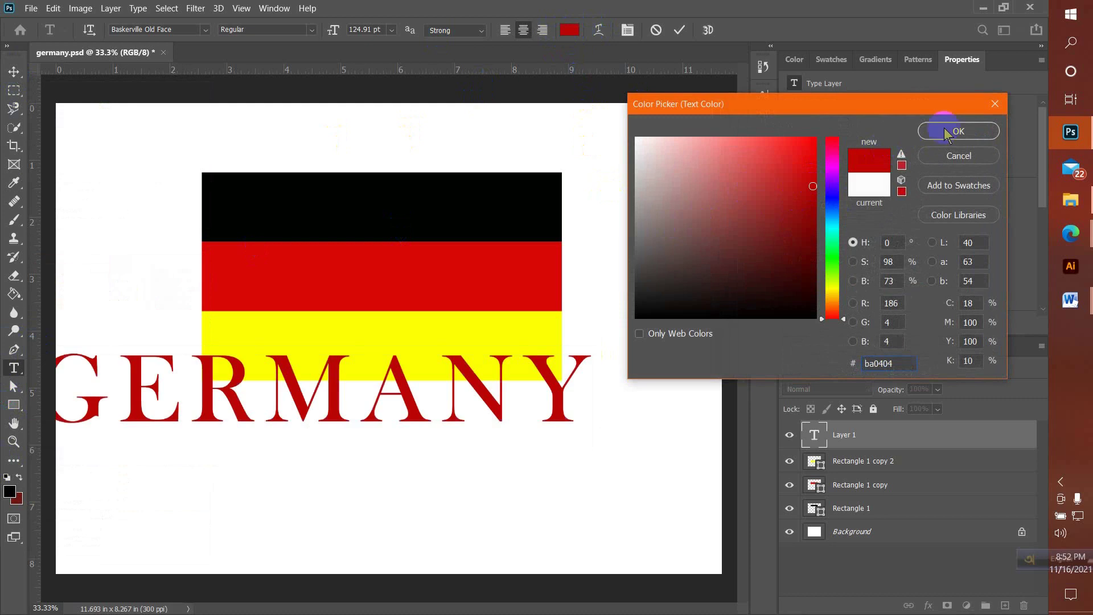
{"action": "left_click", "coordinate": [14, 72]}
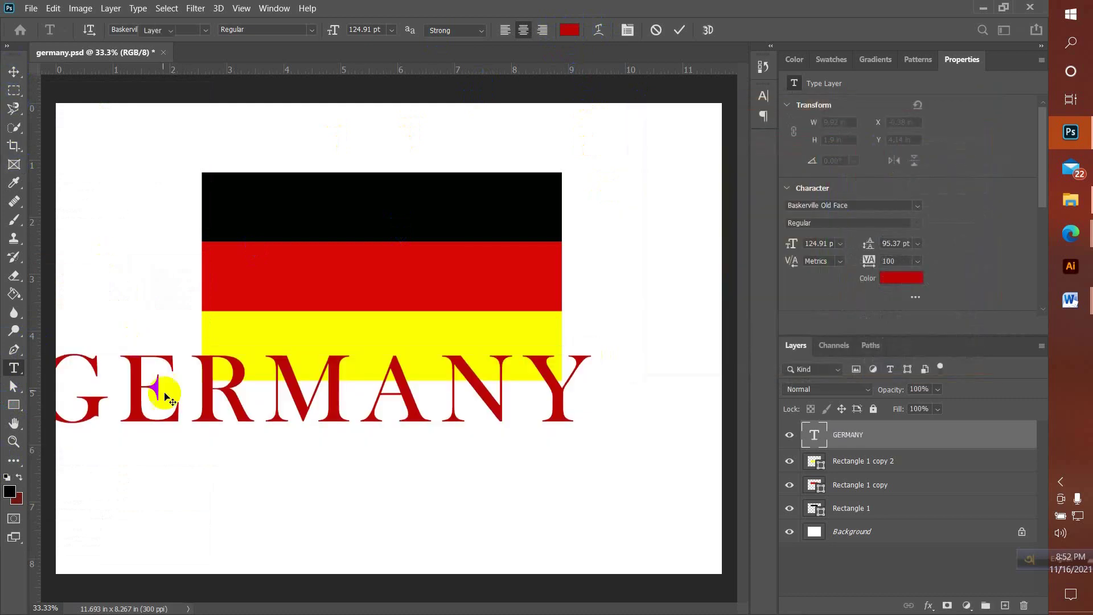
{"action": "left_click_drag", "start_coordinate": [232, 418], "coordinate": [268, 464]}
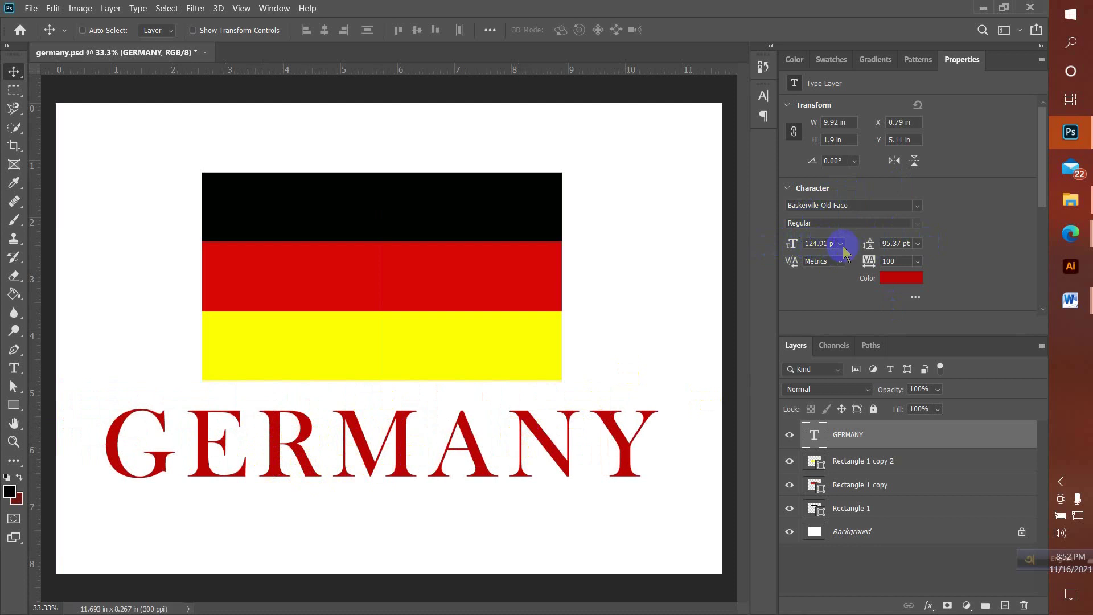
Reduce the GERMANY text's font size to 112.91 pt, and further to 36 pt.
{"action": "scroll", "coordinate": [825, 240], "scroll_direction": "down", "scroll_amount": 6}
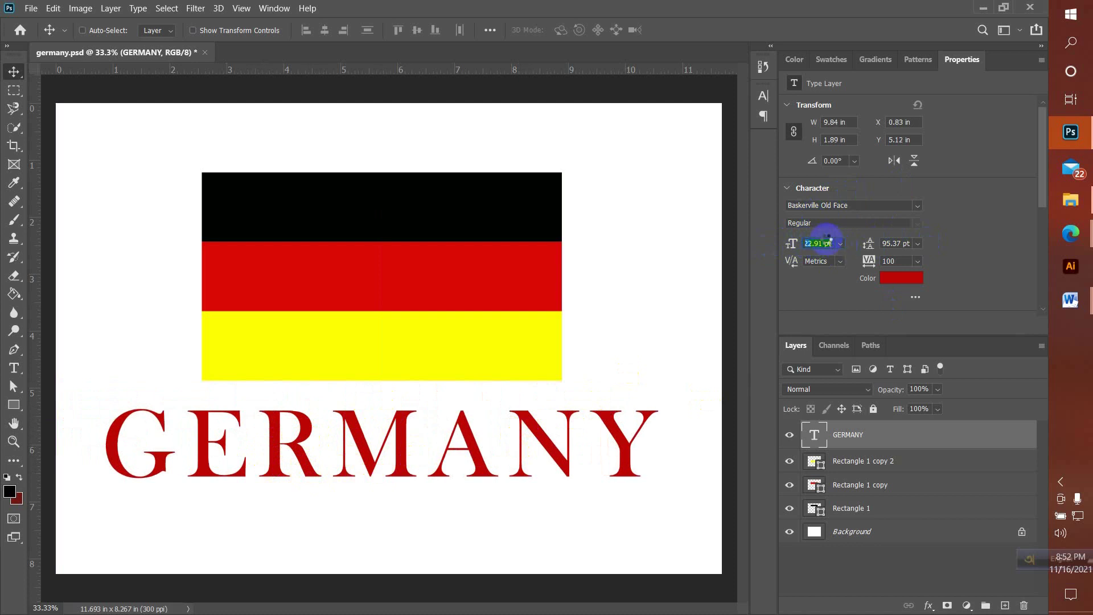
{"action": "scroll", "coordinate": [825, 243], "scroll_direction": "down", "scroll_amount": 6}
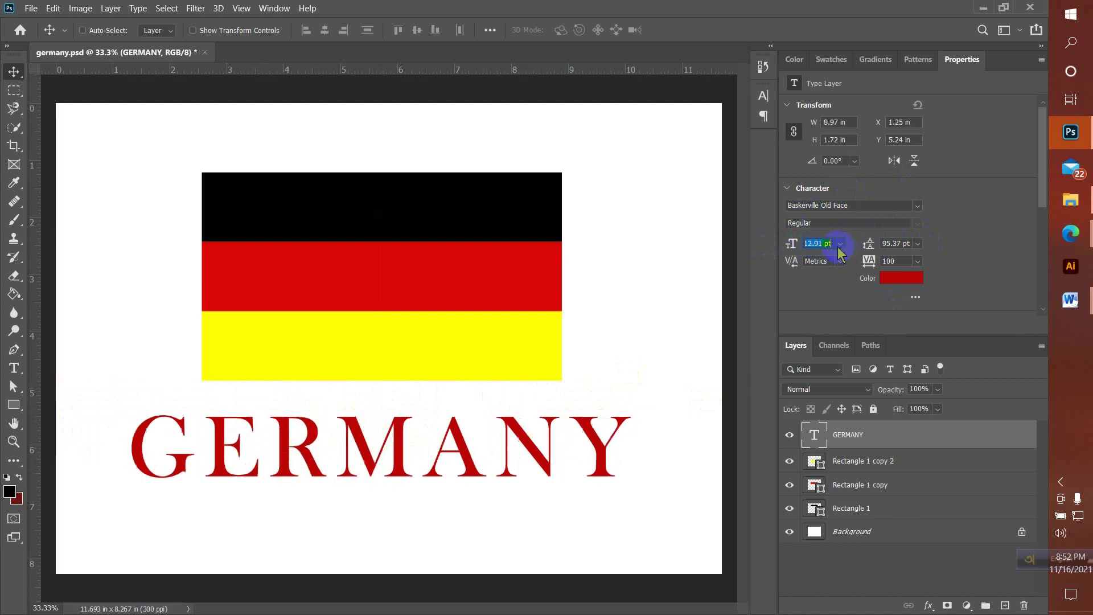
{"action": "left_click", "coordinate": [840, 245]}
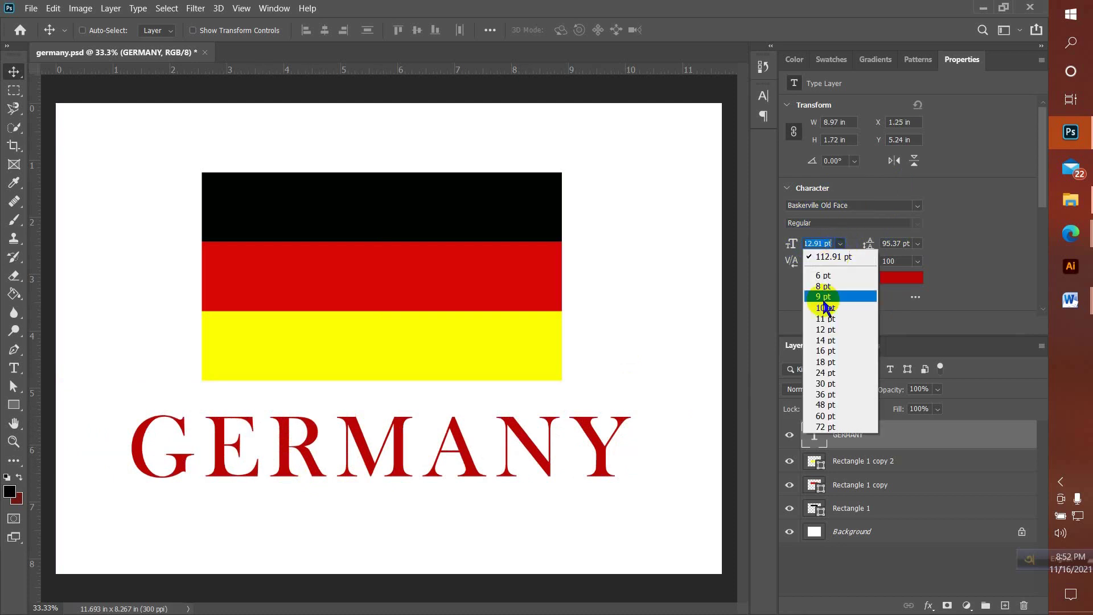
{"action": "left_click", "coordinate": [832, 394]}
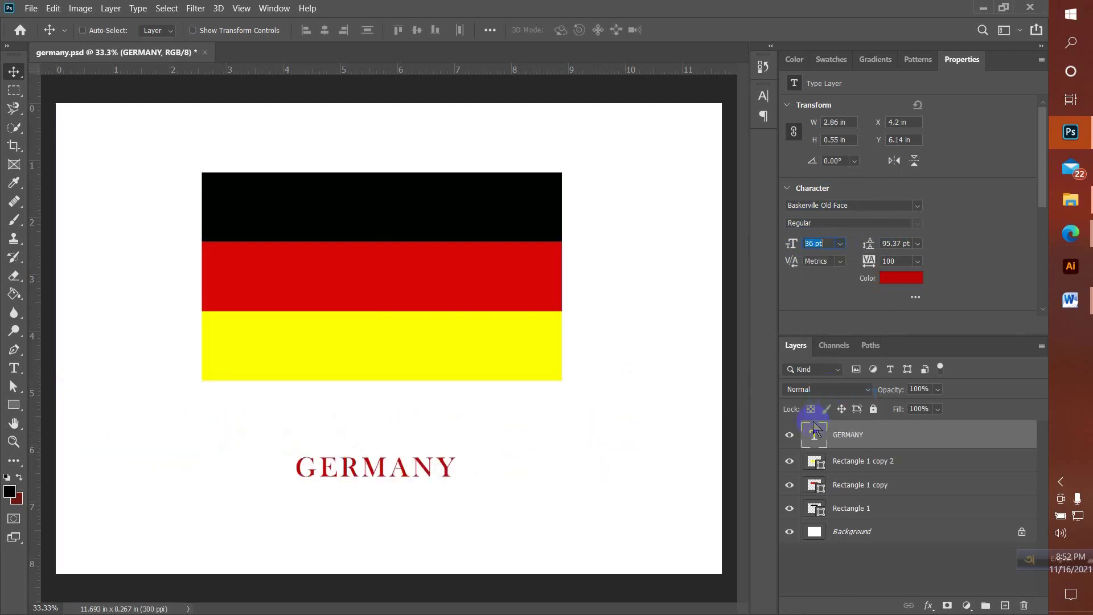
Enlarge the GERMANY text to the 60 pt preset and fine-tune its font size to 67 pt.
{"action": "left_click", "coordinate": [840, 245]}
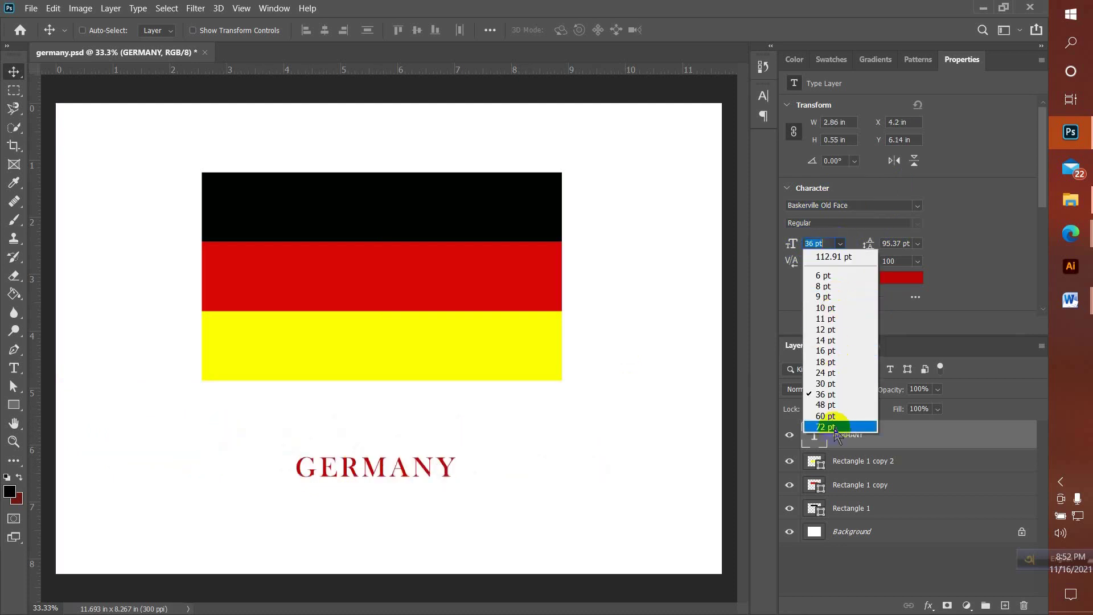
{"action": "left_click", "coordinate": [834, 418]}
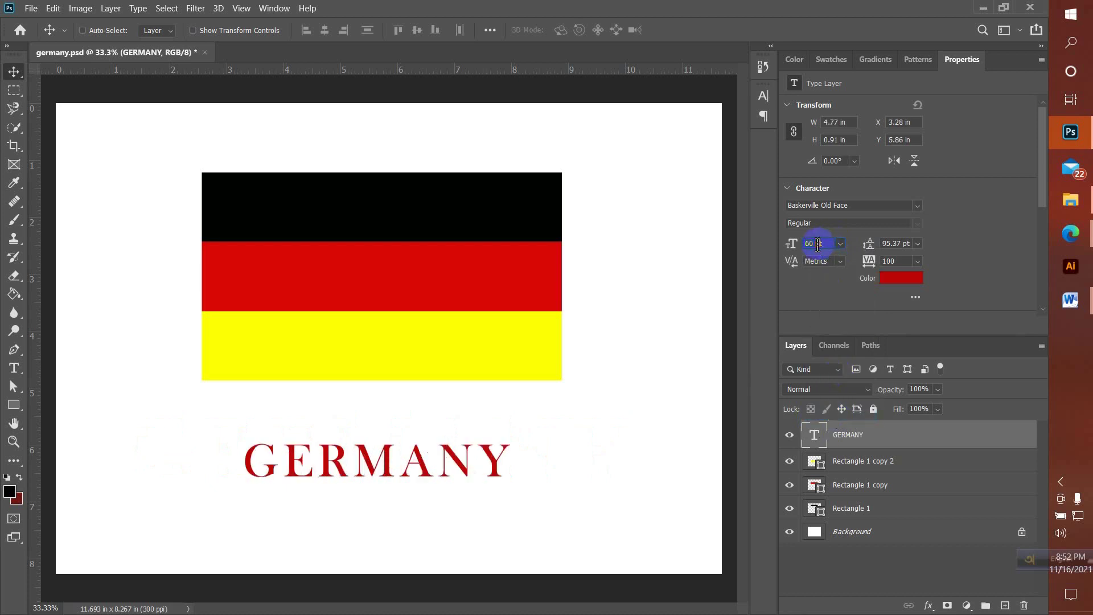
{"action": "scroll", "coordinate": [817, 244], "scroll_direction": "up", "scroll_amount": 6}
{"action": "scroll", "coordinate": [817, 245], "scroll_direction": "down", "scroll_amount": 3}
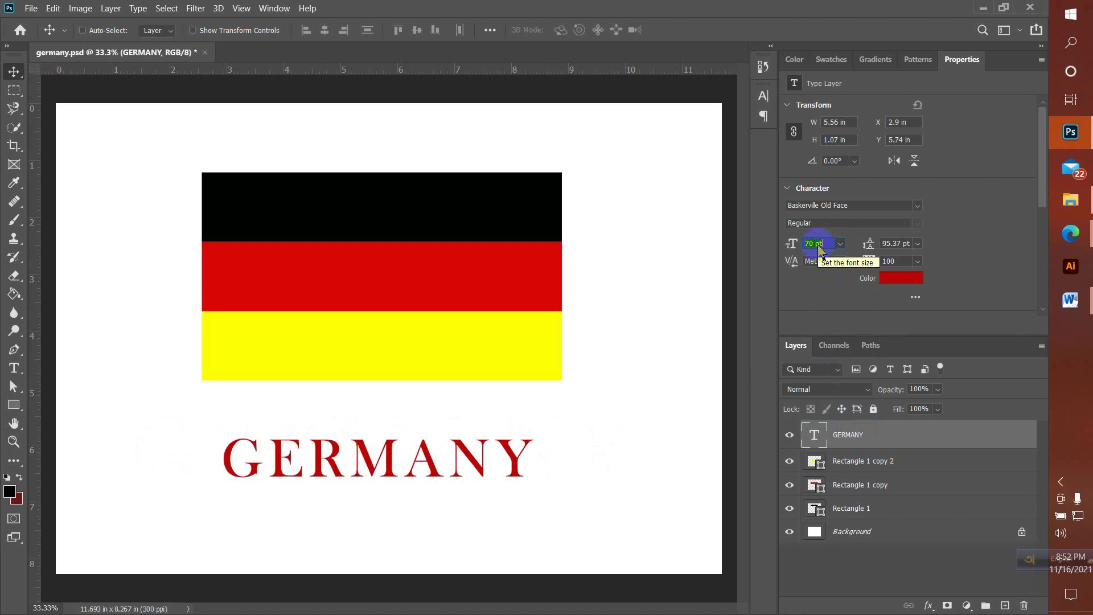
{"action": "scroll", "coordinate": [819, 244], "scroll_direction": "up", "scroll_amount": 1}
{"action": "scroll", "coordinate": [817, 245], "scroll_direction": "down", "scroll_amount": 2}
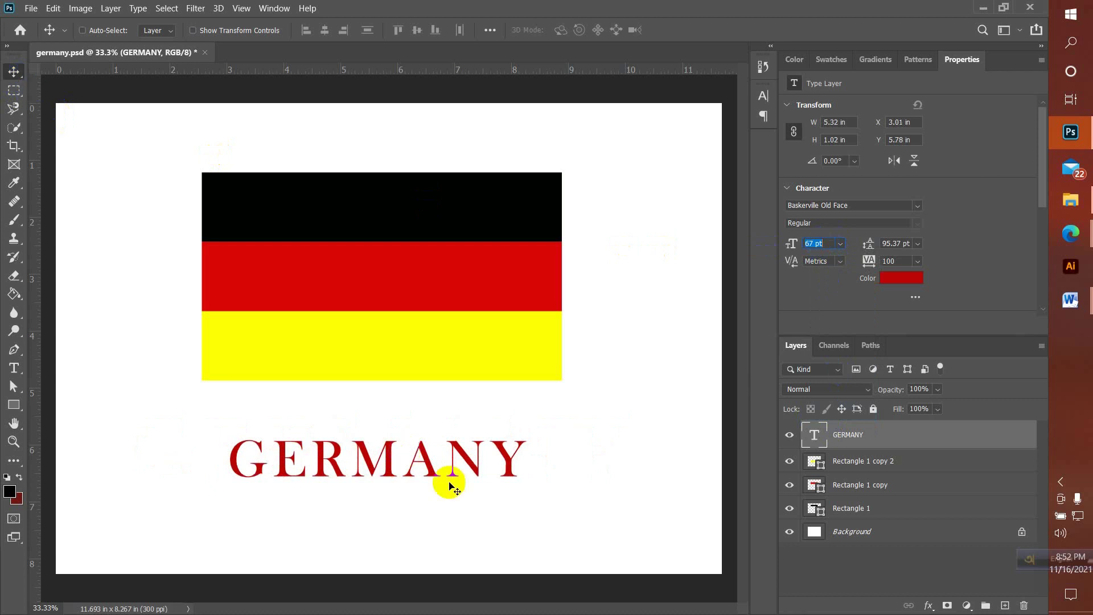
Move the GERMANY text up close beneath the yellow stripe, to about X 3.01 in, Y 5.14 in.
{"action": "left_click_drag", "start_coordinate": [452, 456], "coordinate": [464, 421]}
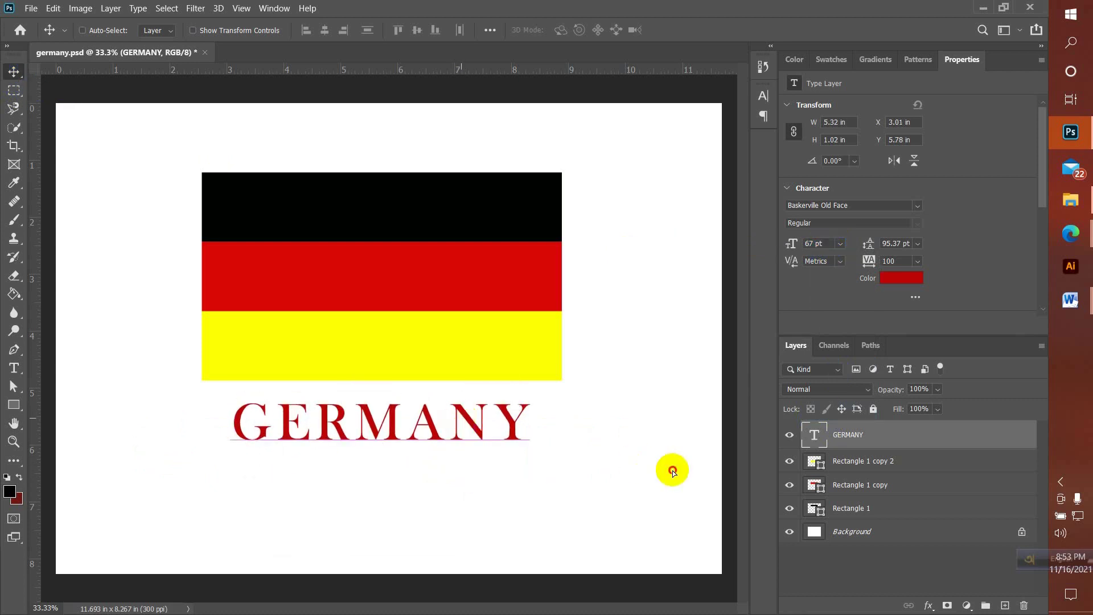
{"action": "key", "text": "ctrl+z"}
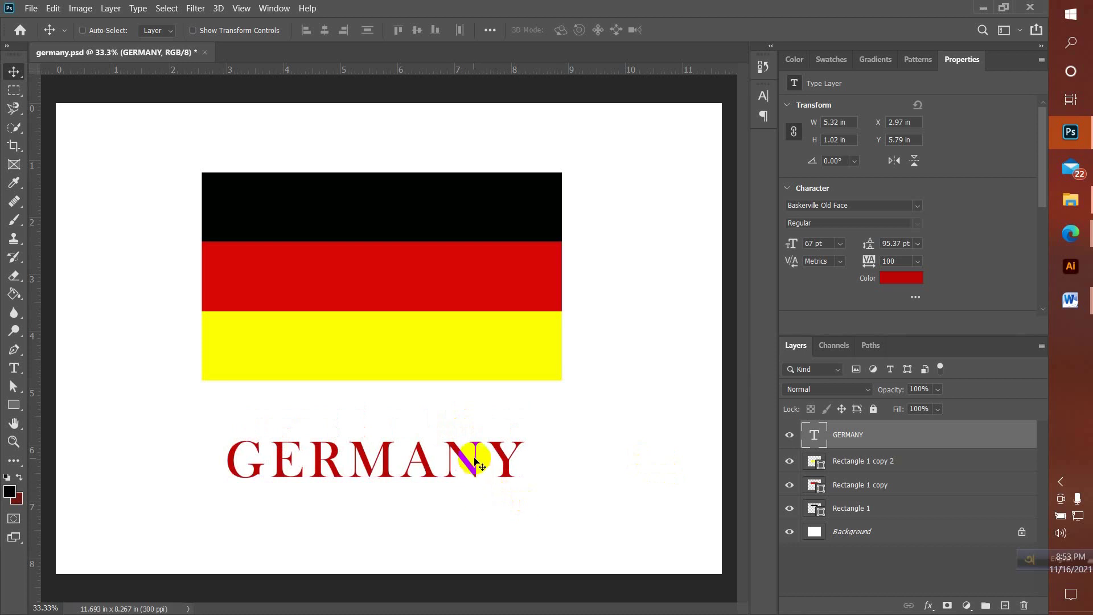
{"action": "left_click_drag", "start_coordinate": [475, 461], "coordinate": [477, 421]}
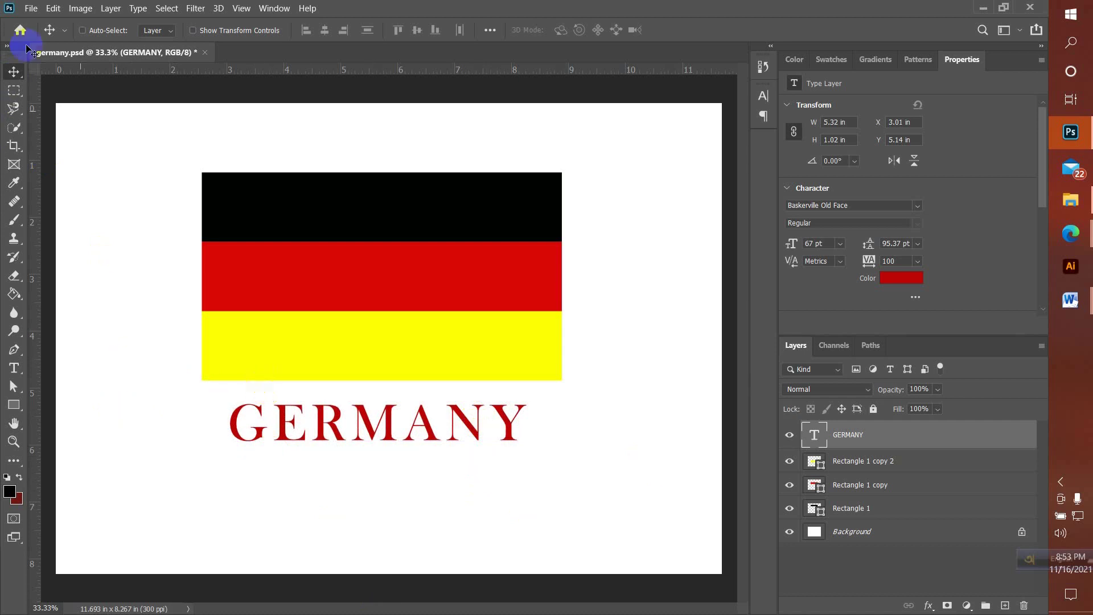
Save a JPEG copy named germany in the Rajapur 2030 folder at Maximum quality 12 with the Baseline ("Standard") format.
{"action": "left_click", "coordinate": [32, 8]}
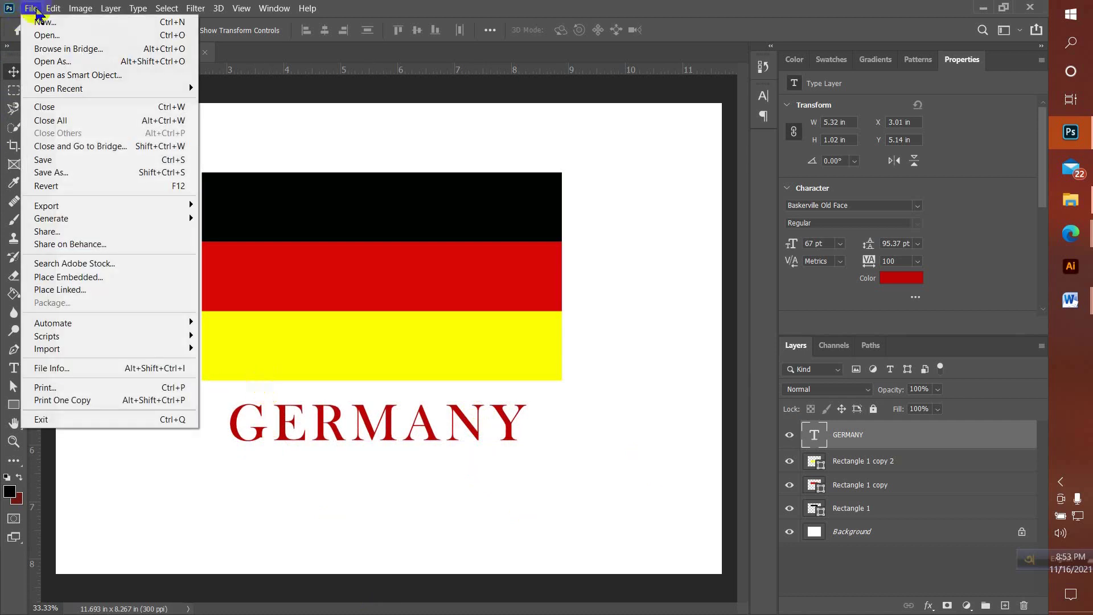
{"action": "left_click", "coordinate": [63, 173]}
{"action": "left_click", "coordinate": [535, 421]}
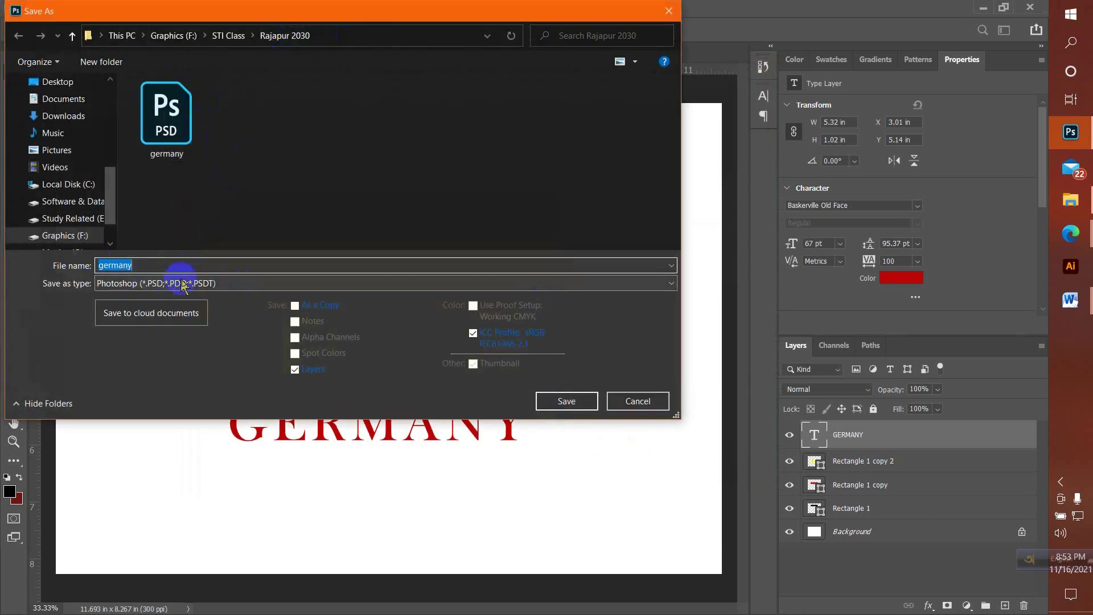
{"action": "left_click", "coordinate": [121, 285]}
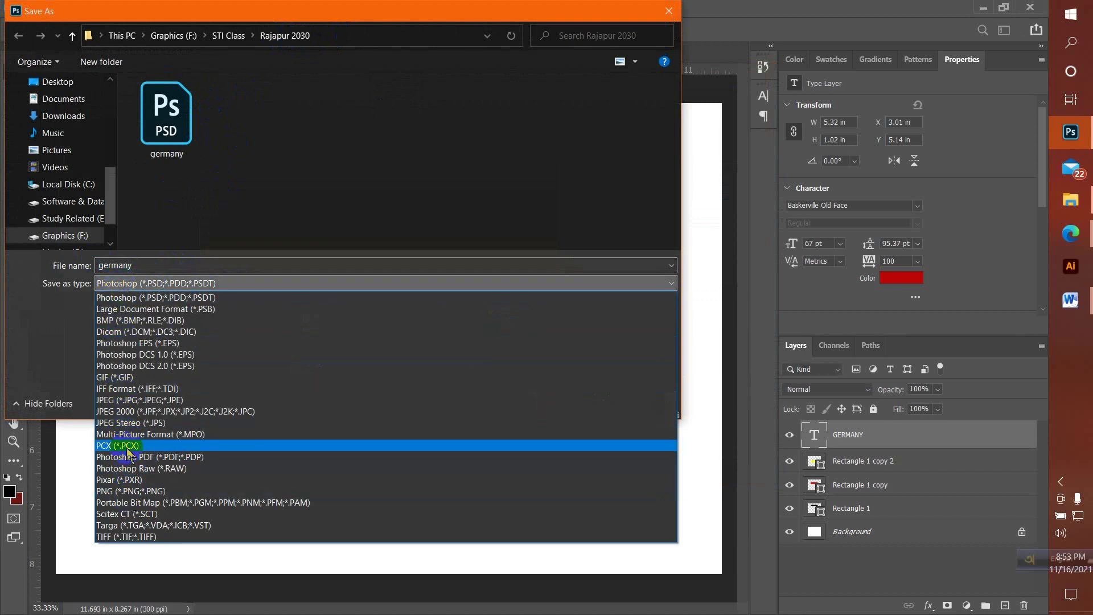
{"action": "left_click", "coordinate": [112, 402]}
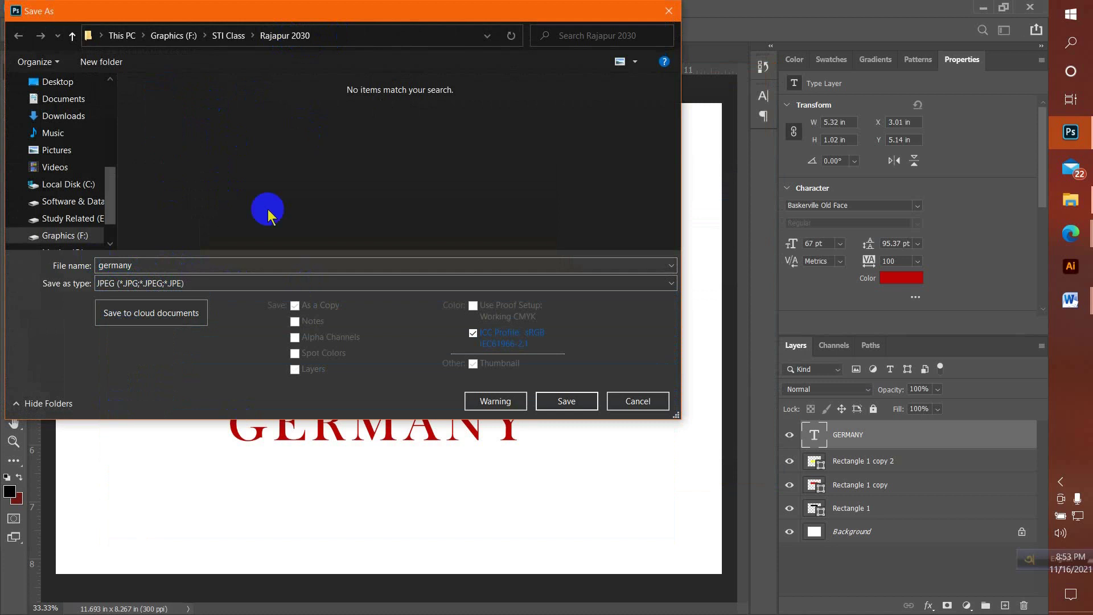
{"action": "left_click", "coordinate": [566, 402]}
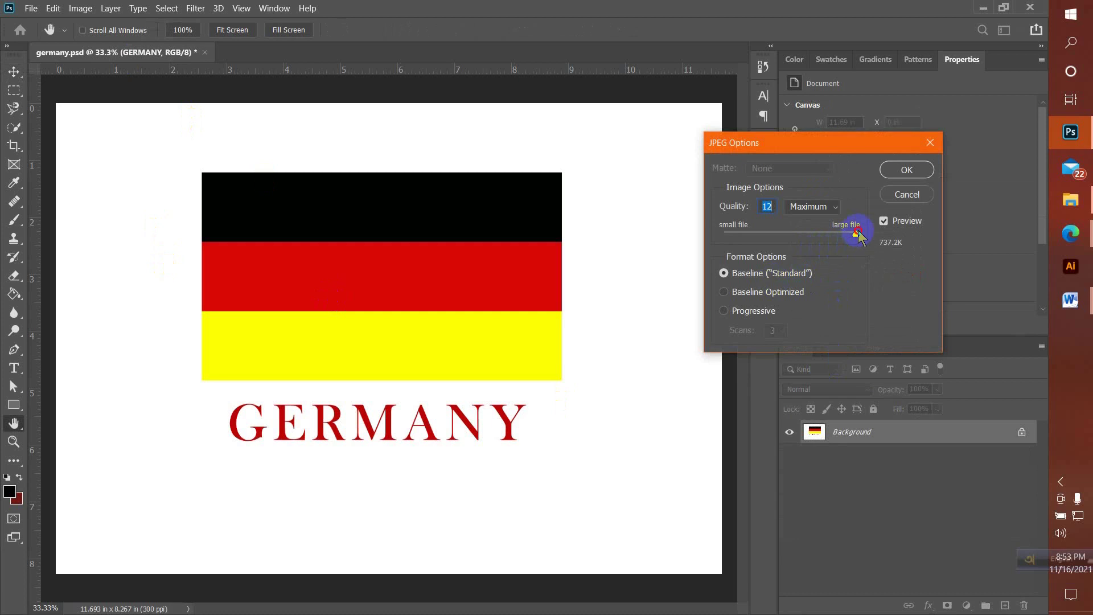
{"action": "mouse_move", "coordinate": [857, 231]}
{"action": "left_mouse_down"}
{"action": "mouse_move", "coordinate": [845, 234]}
{"action": "mouse_move", "coordinate": [867, 238]}
{"action": "left_mouse_up"}
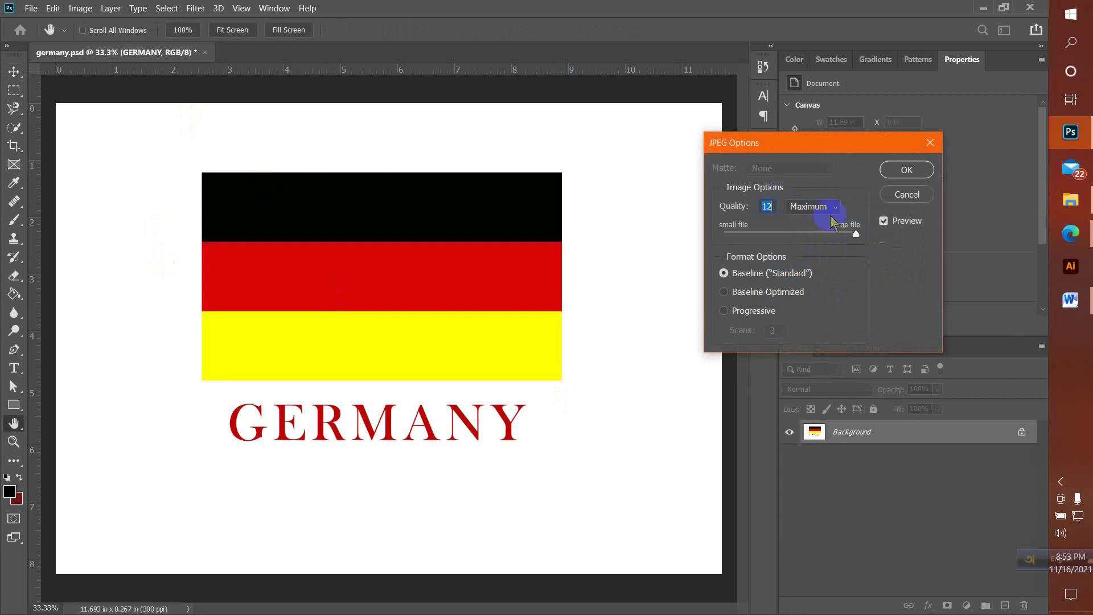
{"action": "left_click", "coordinate": [912, 169]}
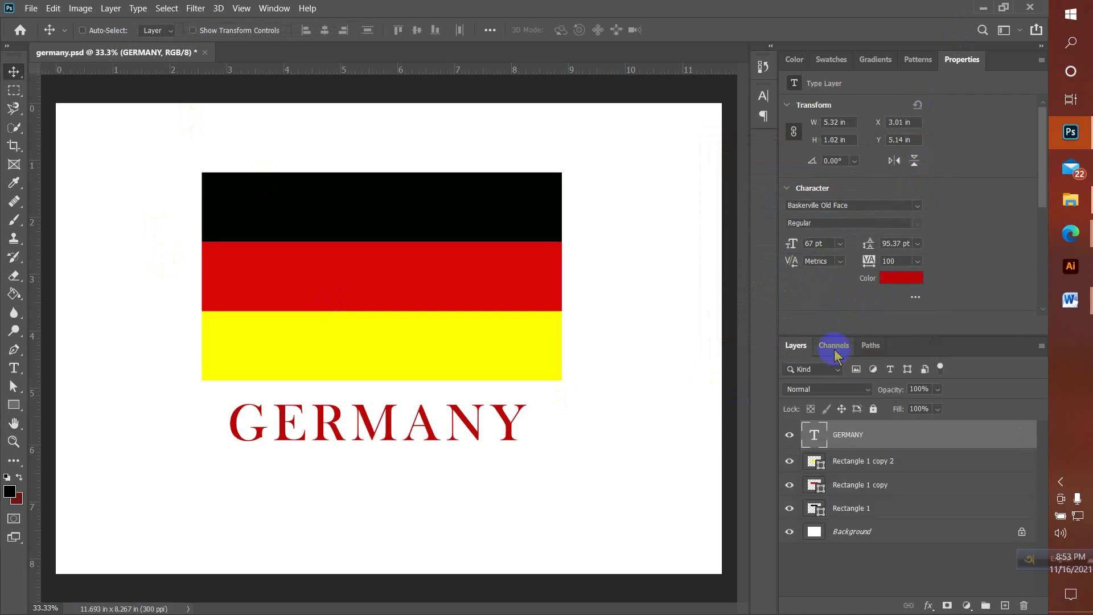
Switch to File Explorer and view the exported germany JPEG from the Rajapur 2030 folder in Photos.
{"action": "left_click", "coordinate": [1071, 203]}
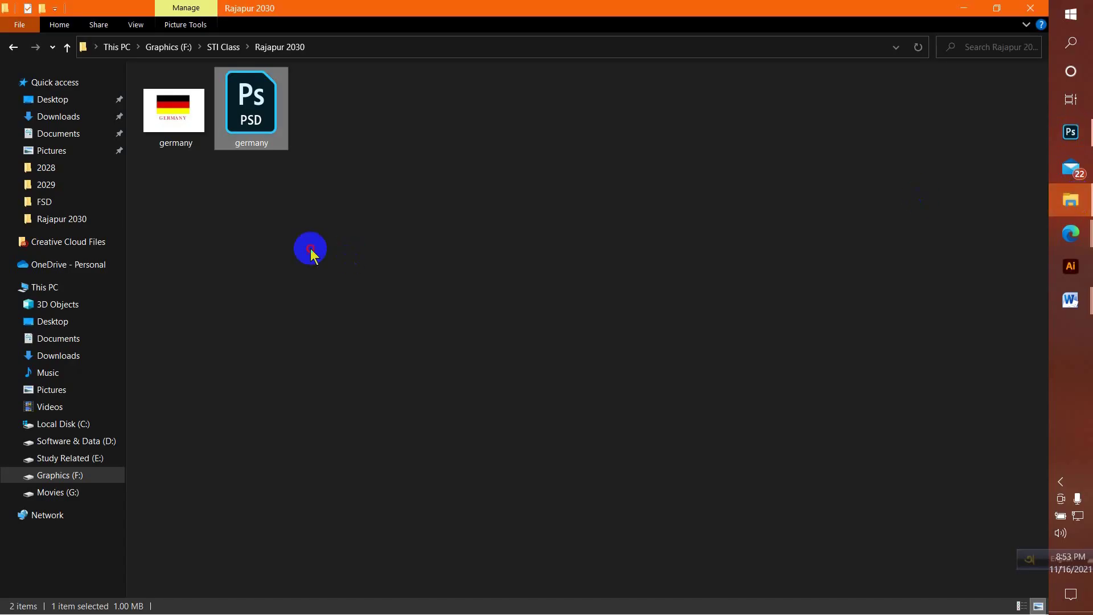
{"action": "left_click", "coordinate": [154, 113]}
{"action": "double_click", "coordinate": [183, 120]}
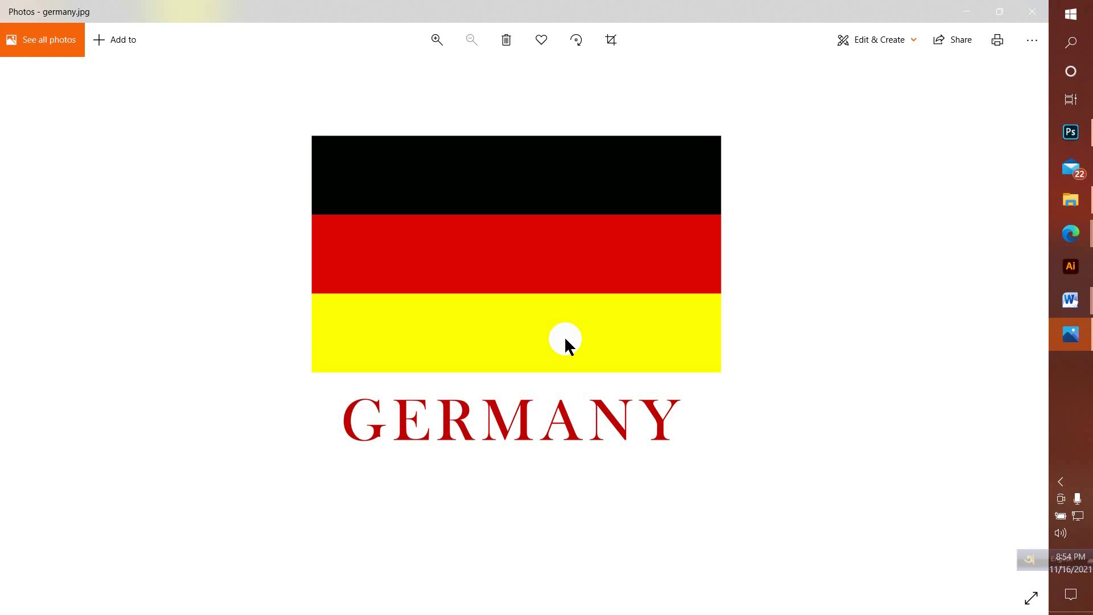
Switch back to Photoshop and delete the GERMANY text layer together with the three rectangle layers, keeping only the Background.
{"action": "left_click", "coordinate": [1065, 142]}
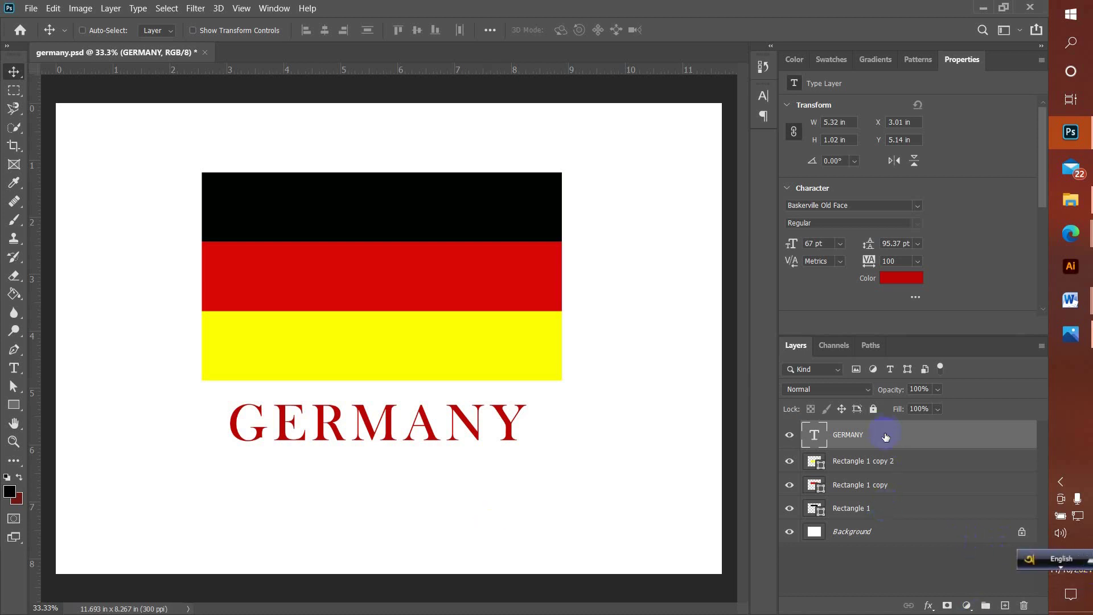
{"action": "left_click", "coordinate": [899, 513], "text": "shift"}
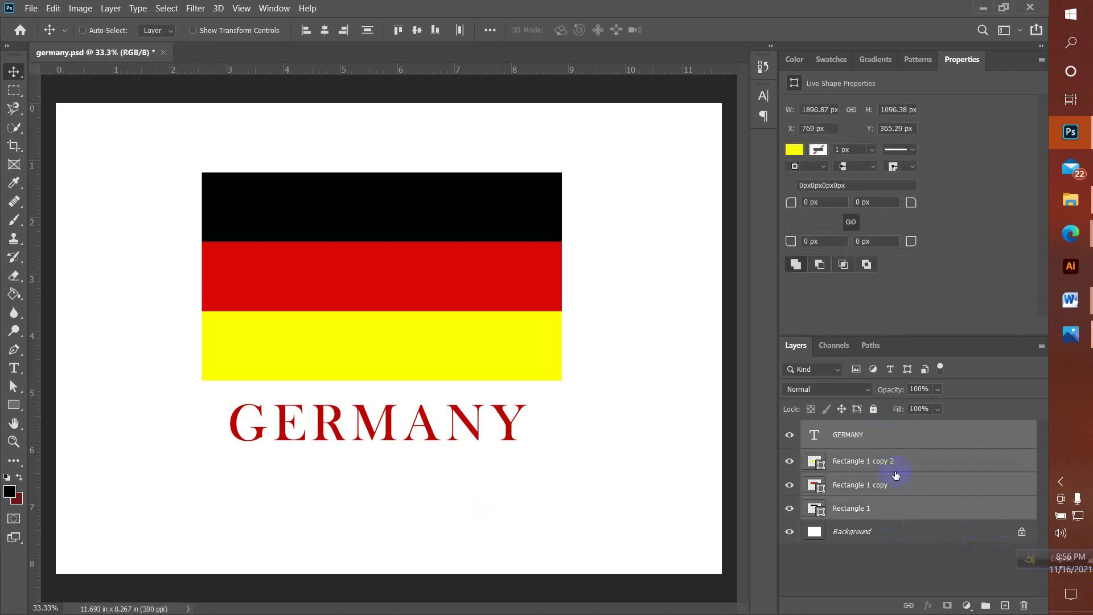
{"action": "left_click_drag", "start_coordinate": [959, 463], "coordinate": [1024, 605]}
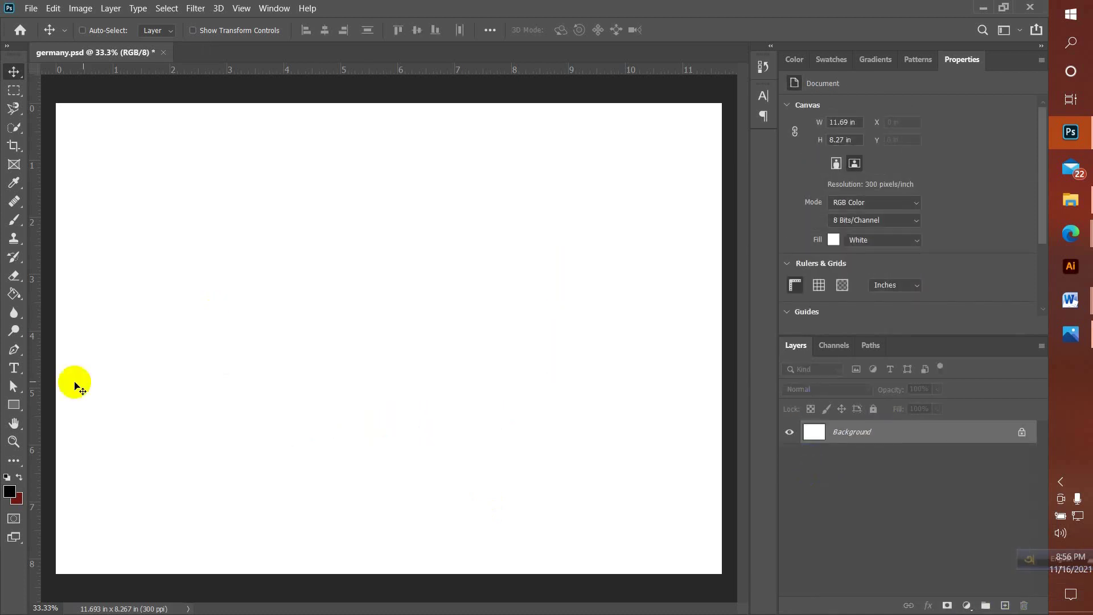
Draw a tall, narrow black rectangle about 170 × 1112 px and move it to about X 1595 px, Y 311 px.
{"action": "left_click", "coordinate": [14, 405]}
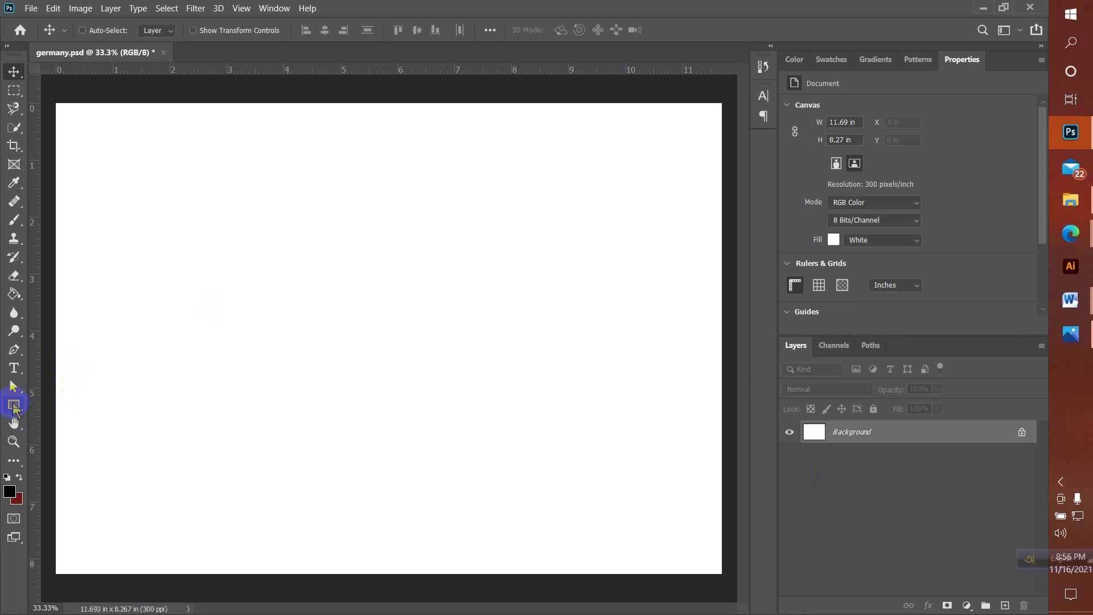
{"action": "left_click", "coordinate": [14, 405]}
{"action": "left_click", "coordinate": [47, 403]}
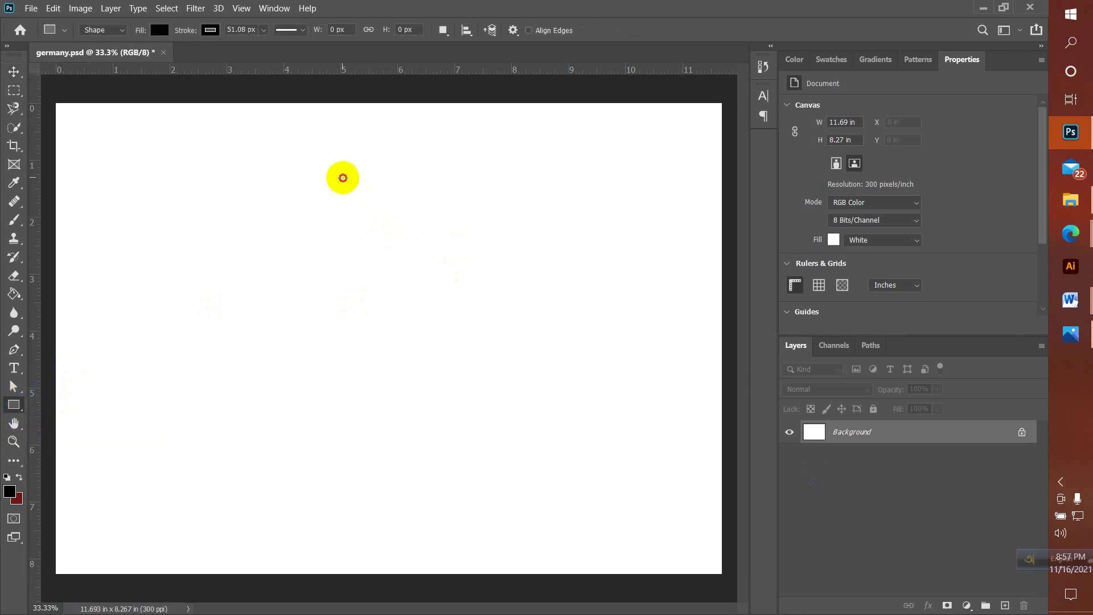
{"action": "left_click_drag", "start_coordinate": [342, 178], "coordinate": [374, 388]}
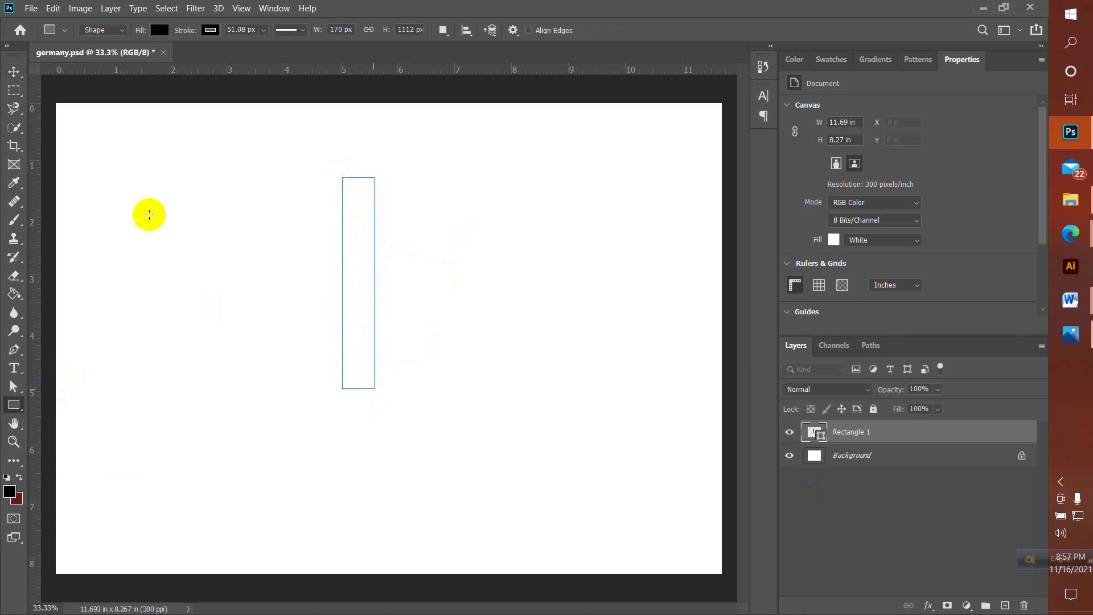
{"action": "left_click", "coordinate": [14, 71]}
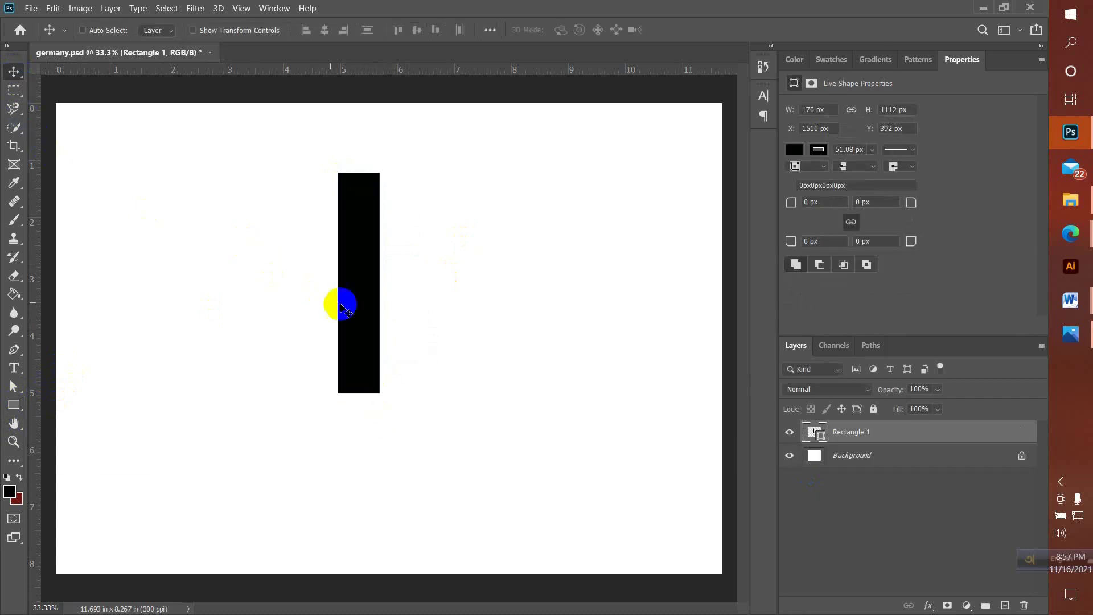
{"action": "left_click_drag", "start_coordinate": [341, 307], "coordinate": [364, 292]}
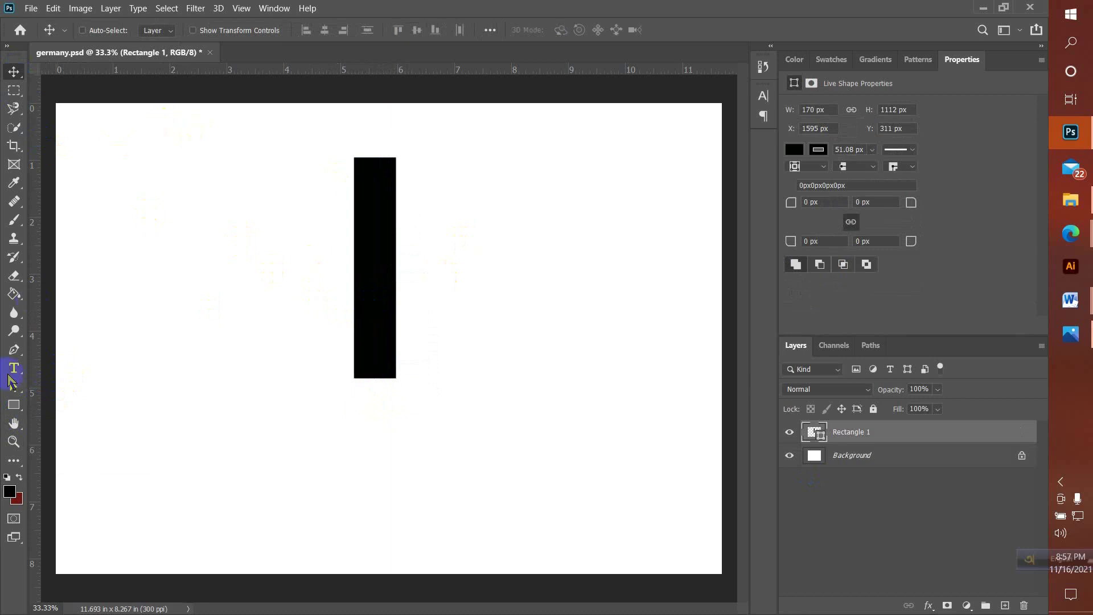
Remove the rectangle's stroke and change its fill to a dark grey.
{"action": "left_click", "coordinate": [794, 149]}
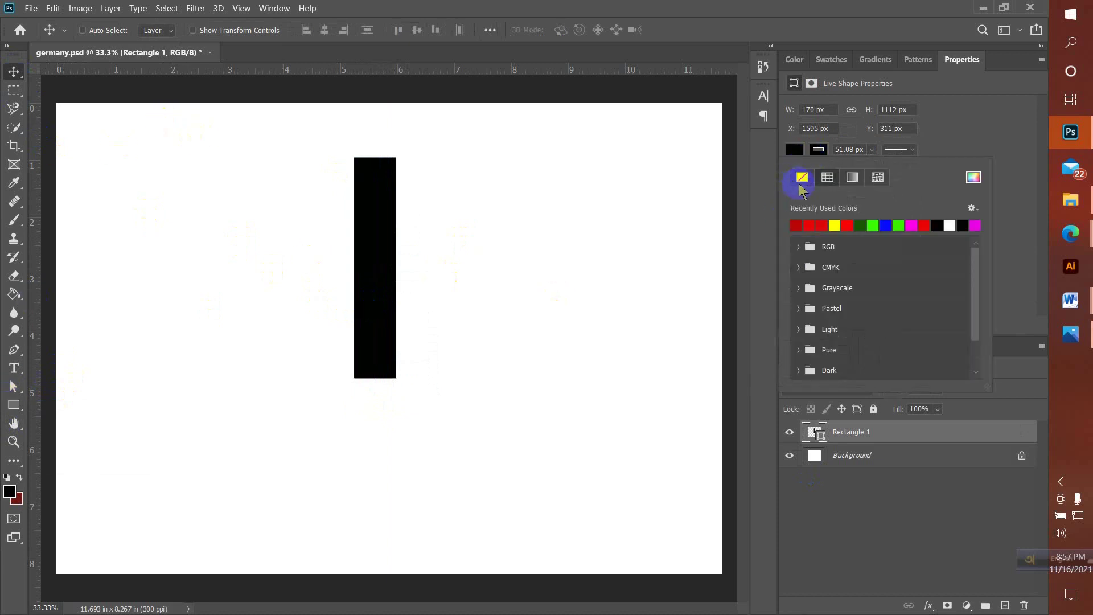
{"action": "left_click", "coordinate": [801, 177]}
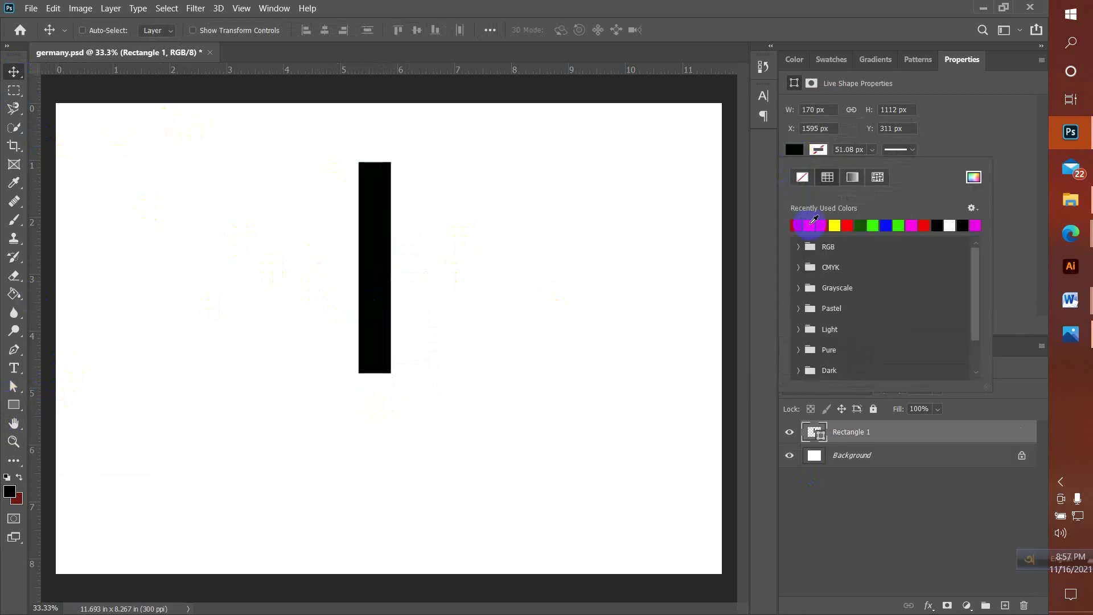
{"action": "left_click", "coordinate": [973, 177]}
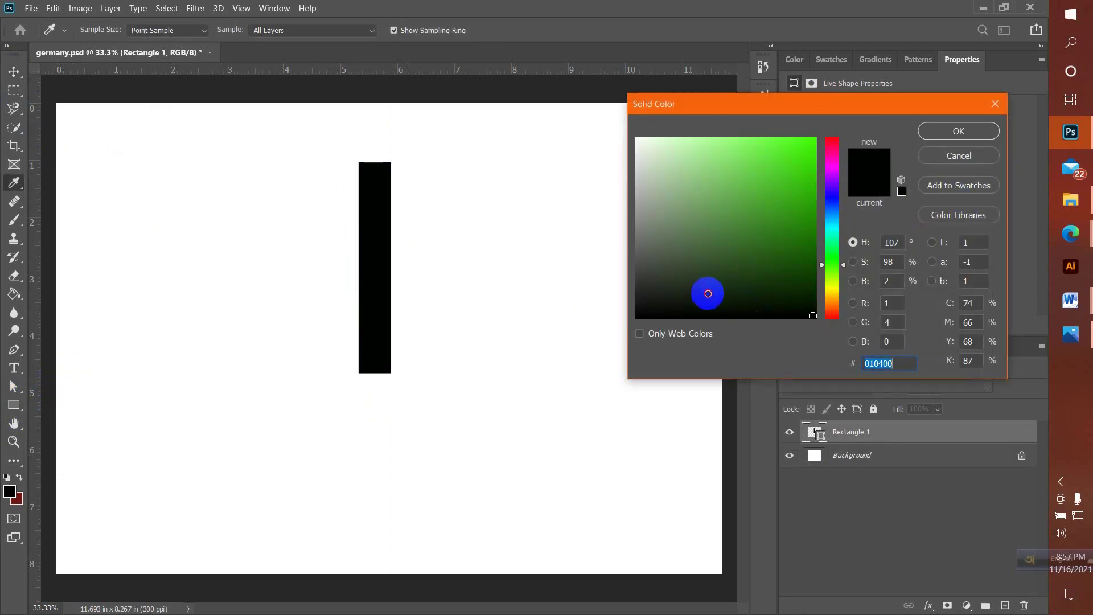
{"action": "left_click_drag", "start_coordinate": [707, 293], "coordinate": [636, 279]}
{"action": "left_click", "coordinate": [958, 132]}
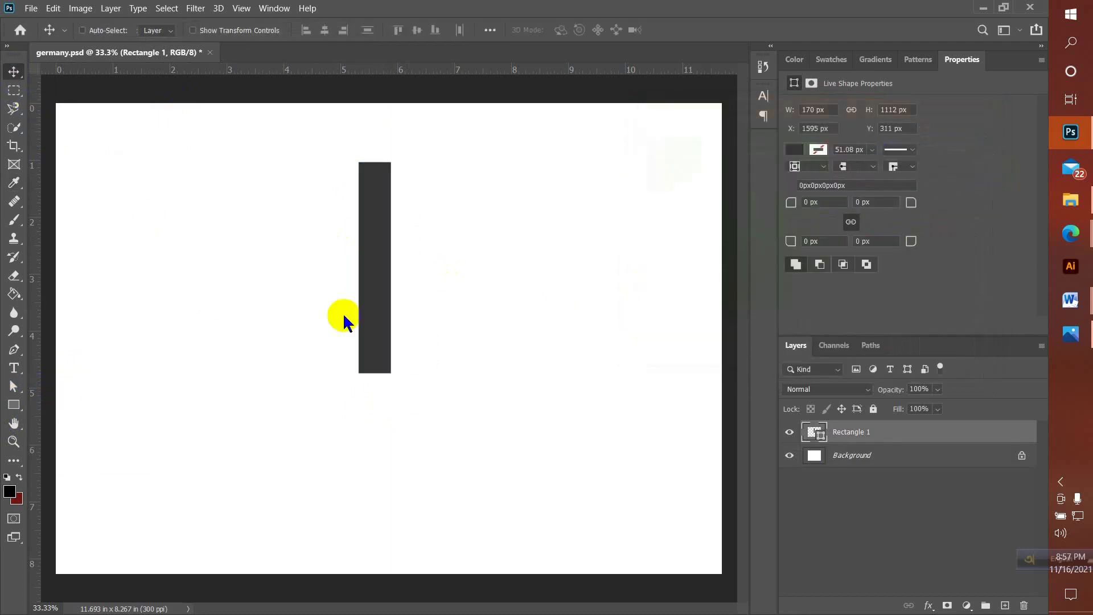
Duplicate the bar to its right at about X 1853 px and scale the copy to about 83%, keeping its base aligned.
{"action": "left_click_drag", "start_coordinate": [389, 311], "coordinate": [430, 305]}
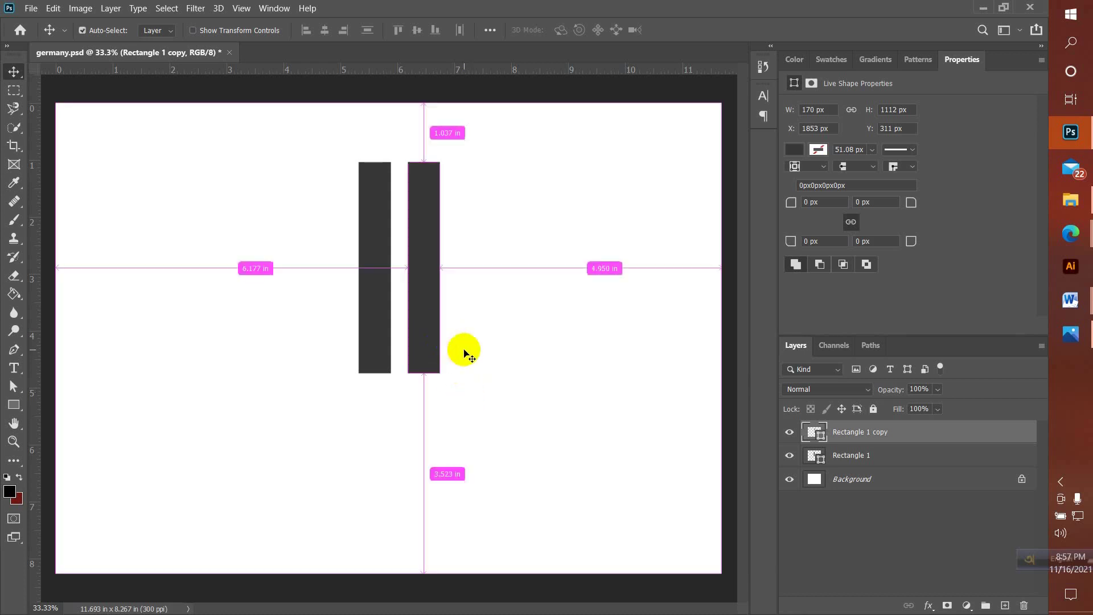
{"action": "key", "text": "ctrl+t"}
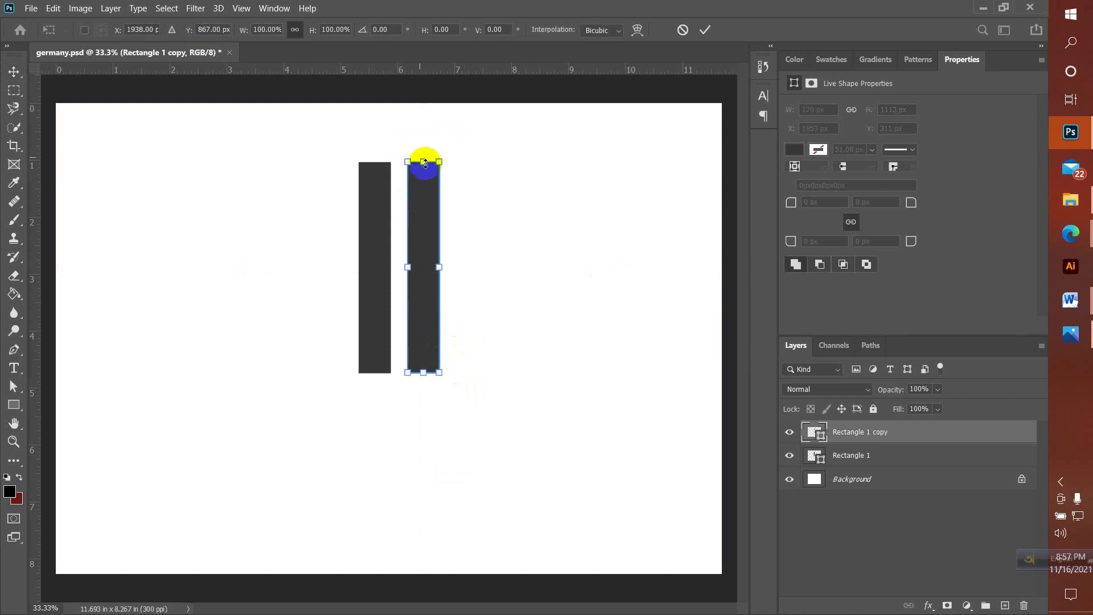
{"action": "left_click_drag", "start_coordinate": [427, 166], "coordinate": [427, 200]}
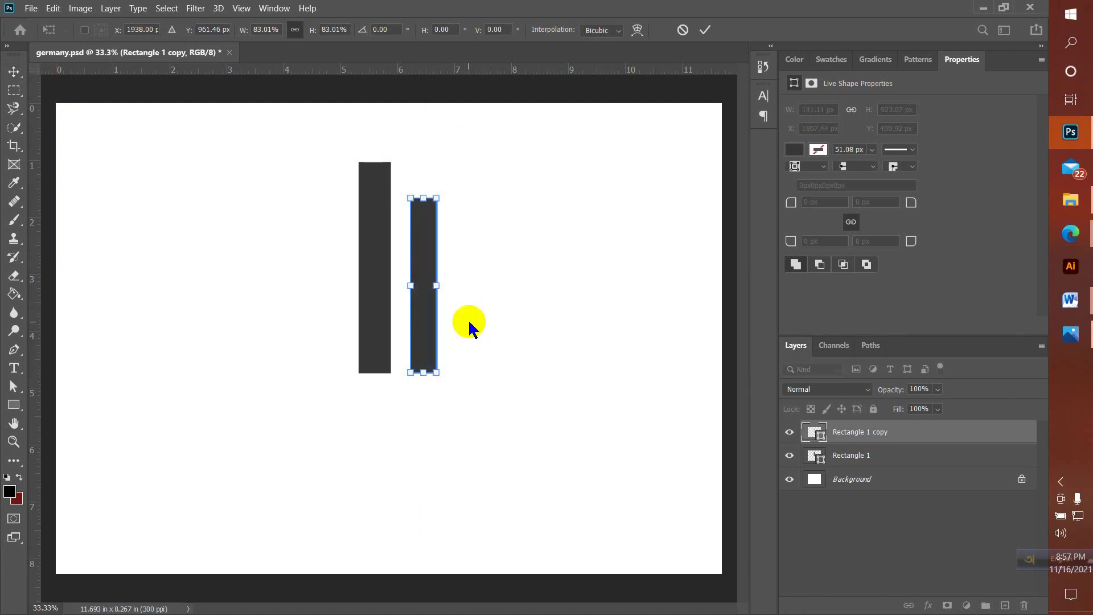
{"action": "key", "text": "alt+space"}
{"action": "left_click", "coordinate": [829, 550]}
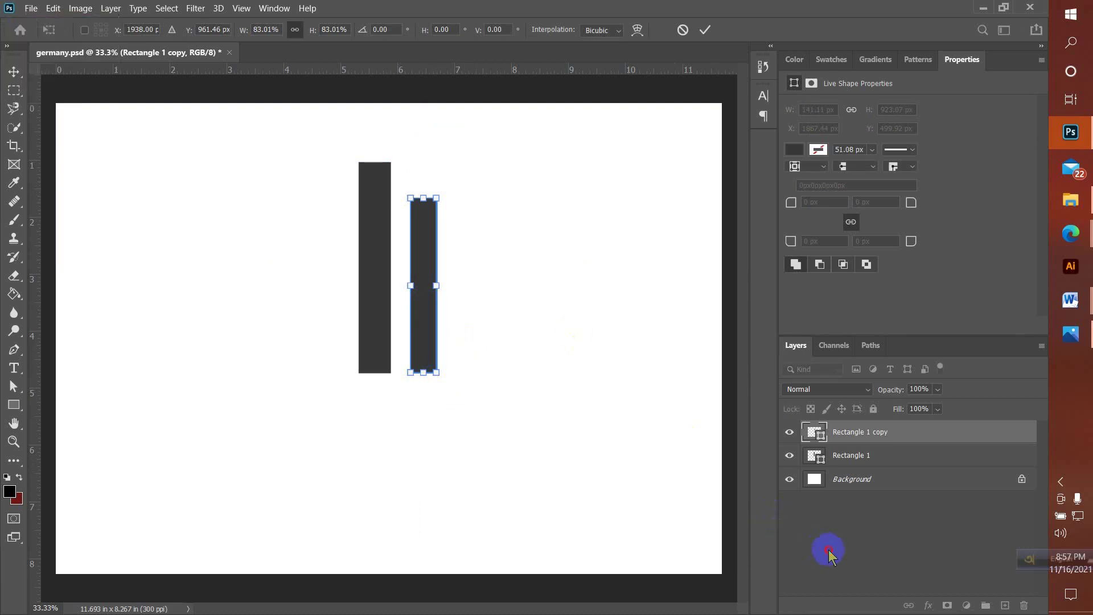
{"action": "left_click", "coordinate": [427, 333]}
{"action": "left_click", "coordinate": [546, 245]}
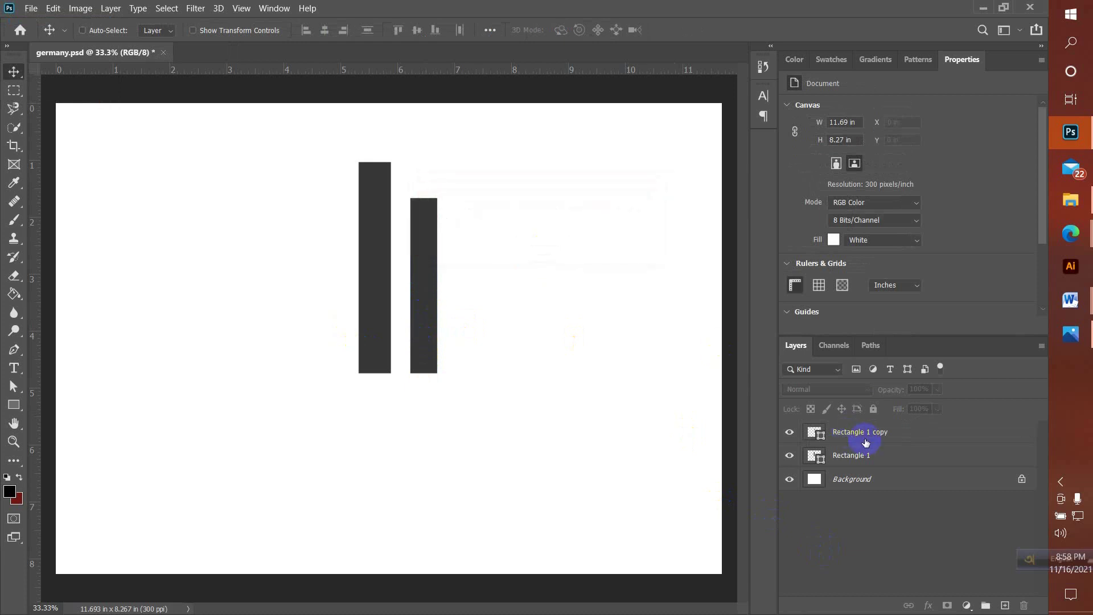
Toggle the shorter bar's visibility to identify it, and duplicate it to the left of the tall bar at about X 1351 px.
{"action": "left_click", "coordinate": [790, 433]}
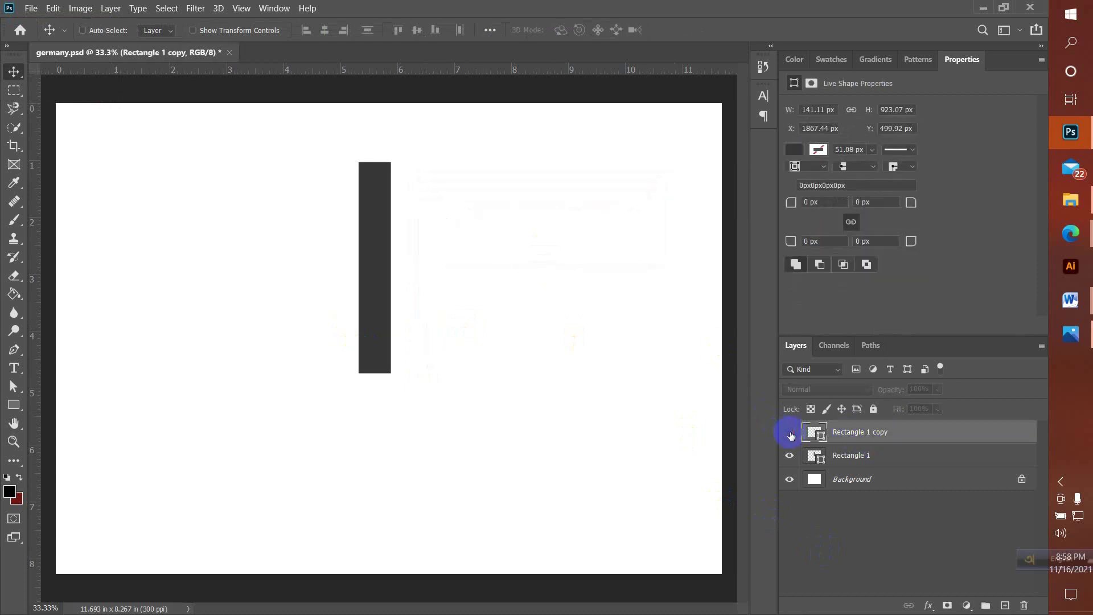
{"action": "left_click", "coordinate": [790, 434]}
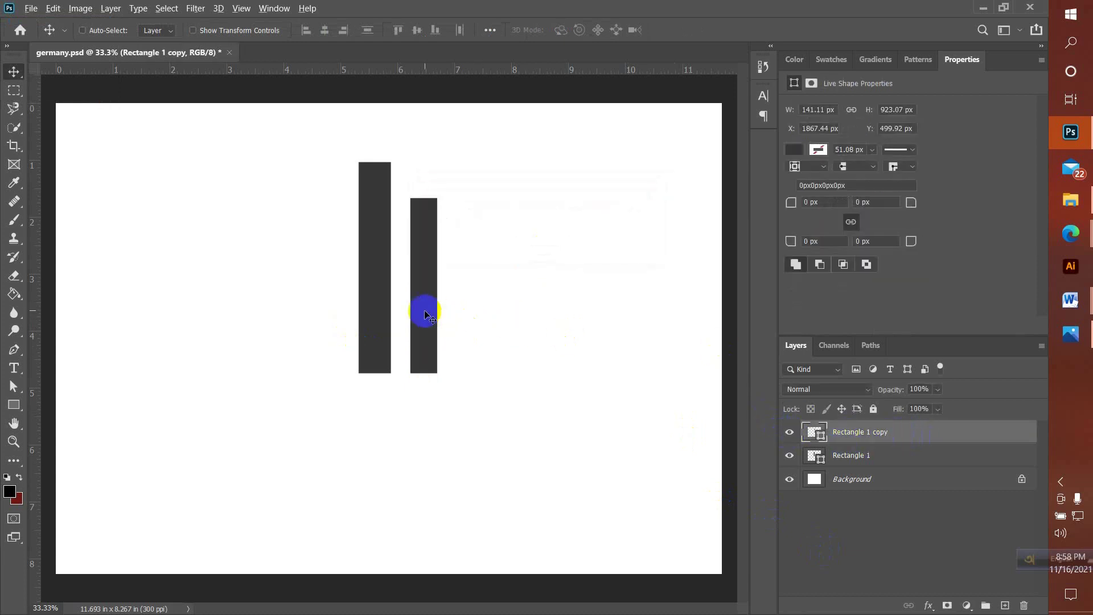
{"action": "left_click_drag", "start_coordinate": [415, 317], "coordinate": [331, 314]}
{"action": "left_click_drag", "start_coordinate": [242, 235], "coordinate": [477, 358]}
{"action": "key", "text": "ctrl+z"}
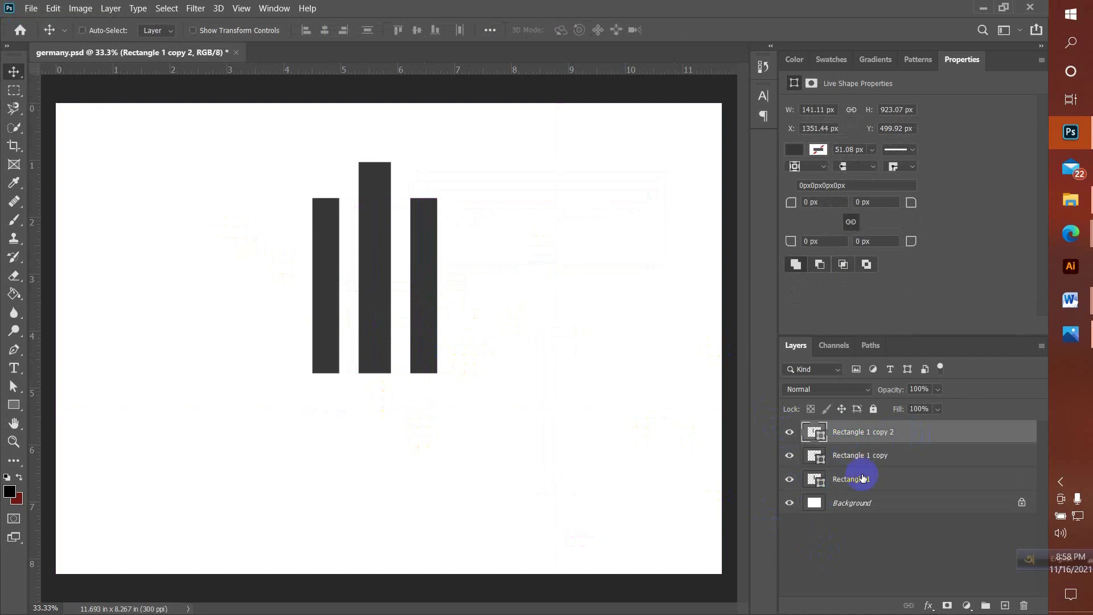
Select all three bar layers, move them together to about X 1425 px, Y 437 px, and deselect them.
{"action": "left_click", "coordinate": [891, 483], "text": "shift"}
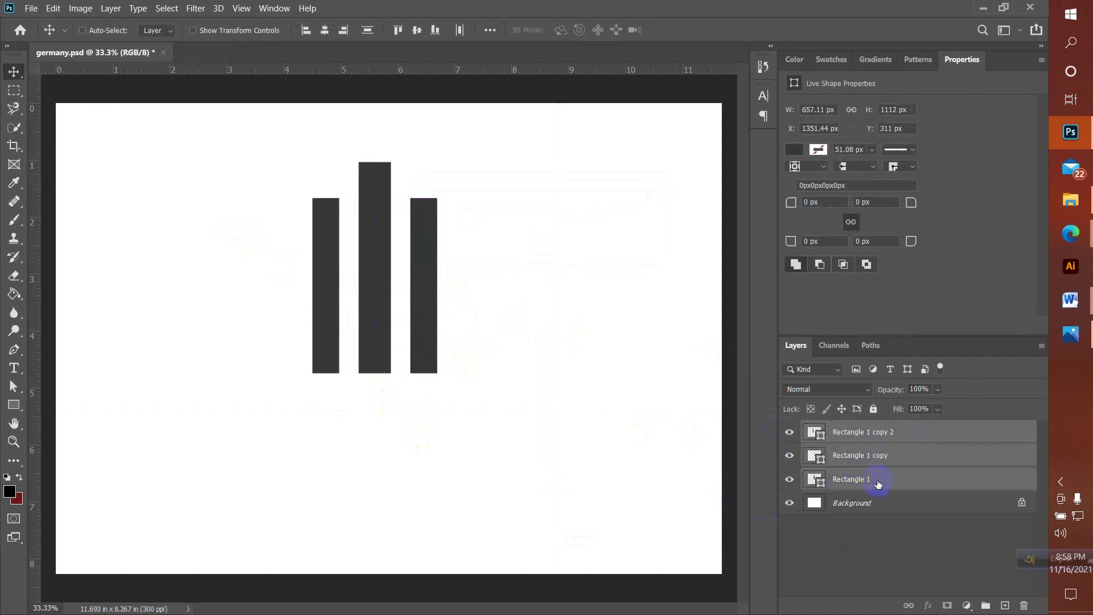
{"action": "left_click_drag", "start_coordinate": [430, 298], "coordinate": [451, 324]}
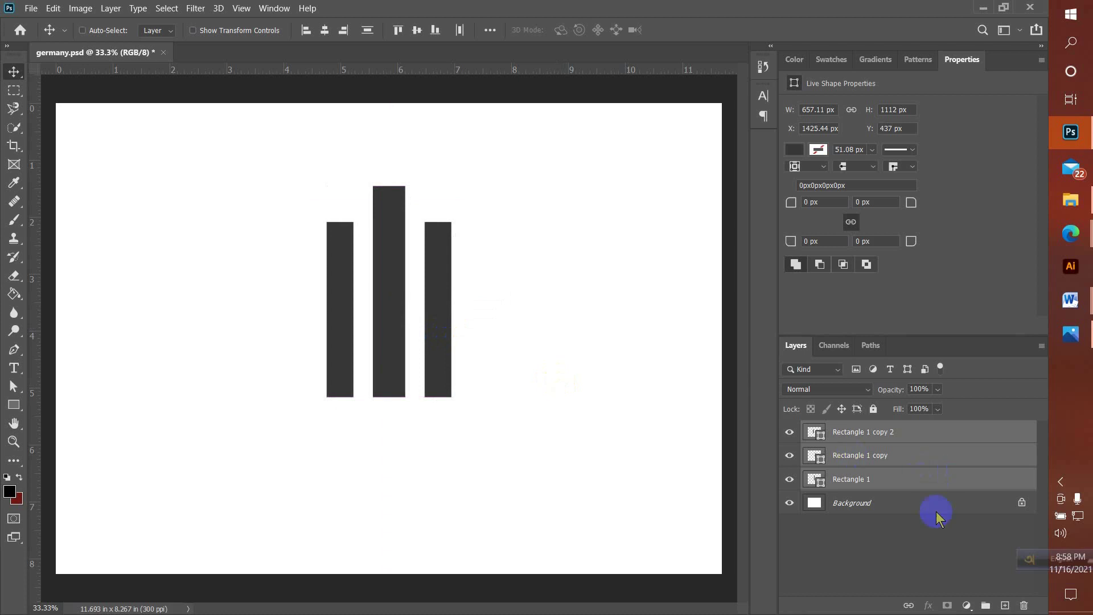
{"action": "left_click", "coordinate": [921, 537]}
Duplicate the left bar to the far right at about X 2185 px and scale the copy to about 78% from its base.
{"action": "left_click", "coordinate": [851, 435]}
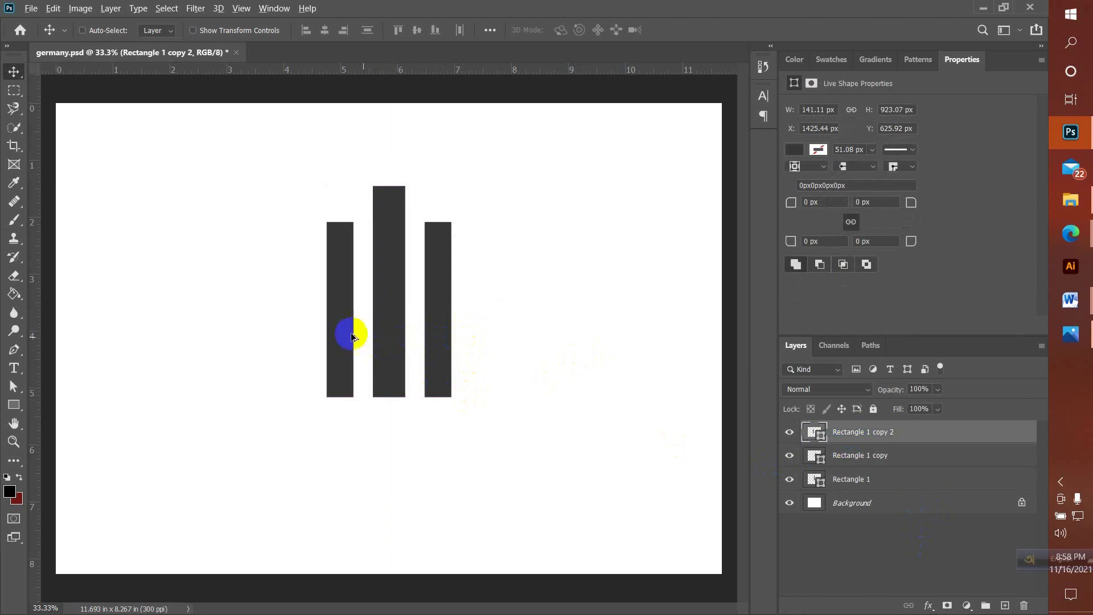
{"action": "left_click_drag", "start_coordinate": [352, 330], "coordinate": [487, 333]}
{"action": "key", "text": "ctrl"}
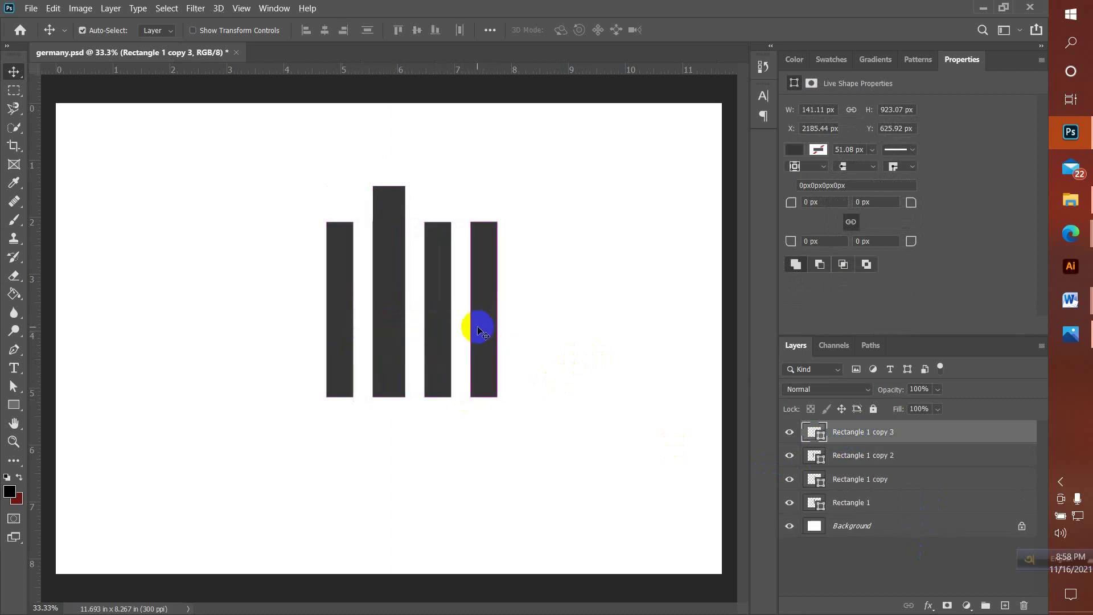
{"action": "key", "text": "ctrl+t"}
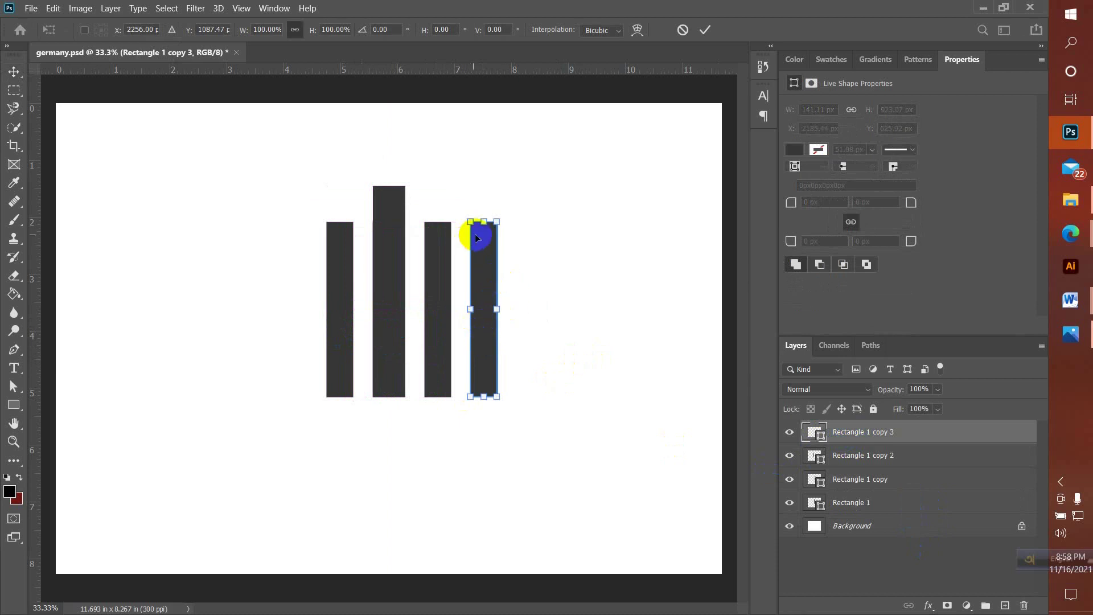
{"action": "left_click_drag", "start_coordinate": [483, 220], "coordinate": [487, 260]}
{"action": "key", "text": "Return"}
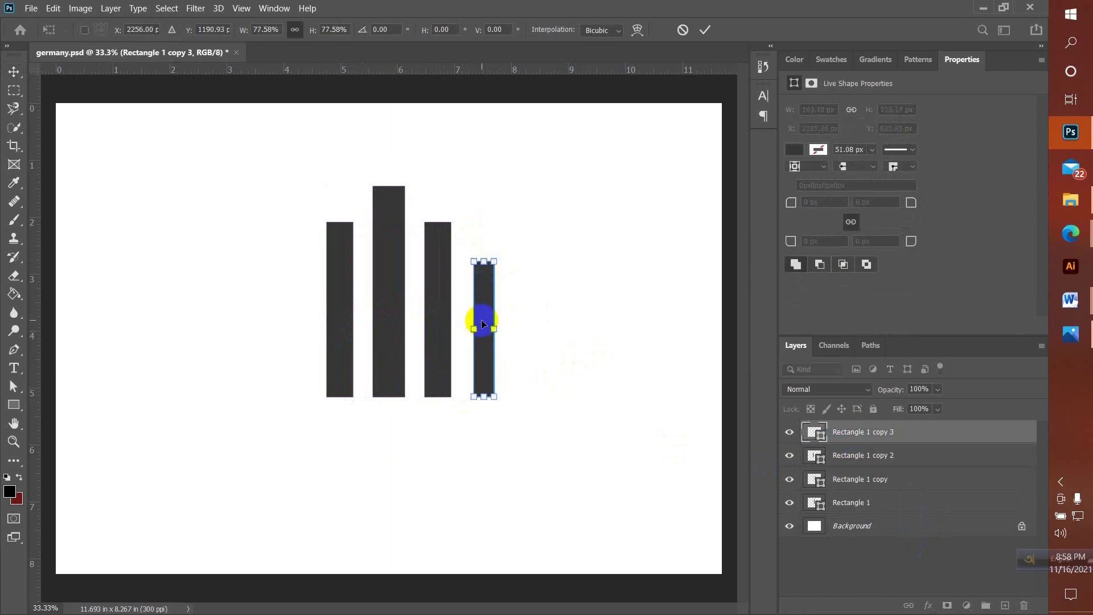
Commit the scaled short bar and duplicate it to the far left of the row at about X 1197 px.
{"action": "left_click_drag", "start_coordinate": [482, 321], "coordinate": [343, 319]}
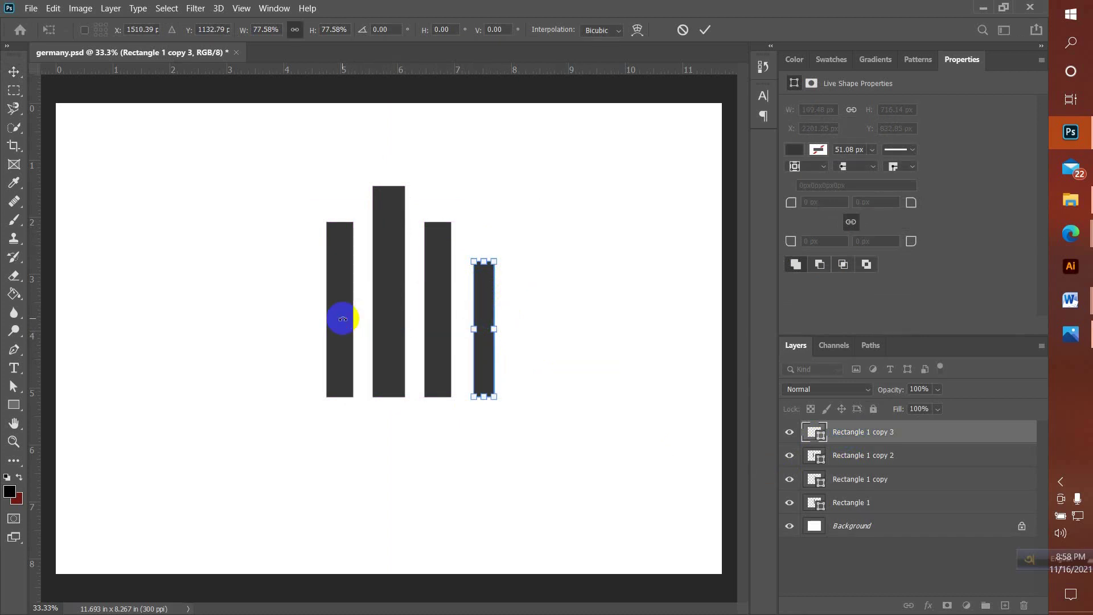
{"action": "left_click", "coordinate": [835, 561]}
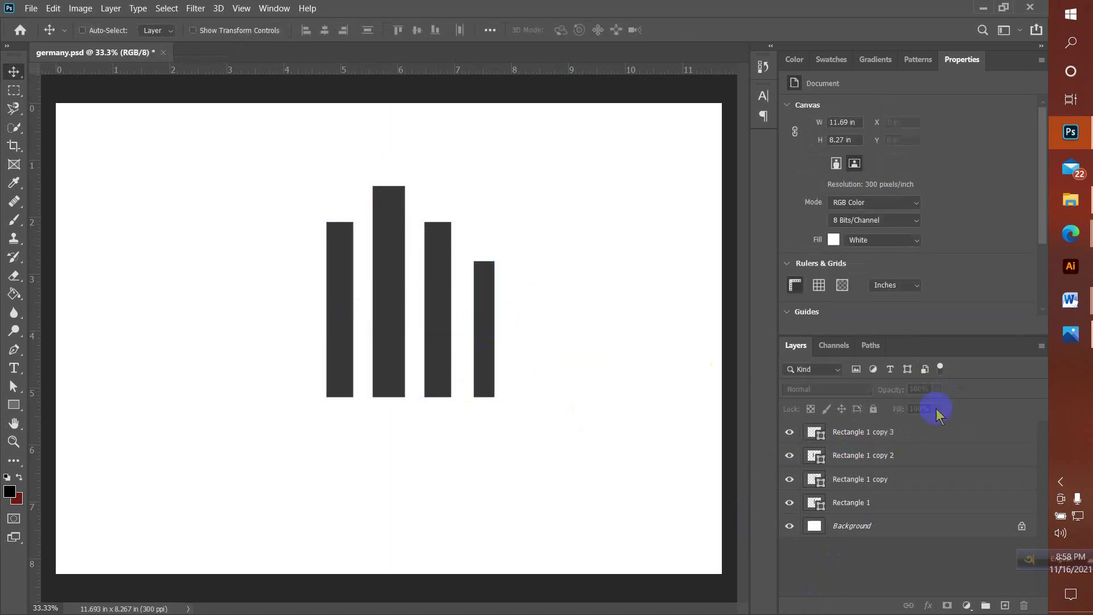
{"action": "left_click", "coordinate": [907, 435]}
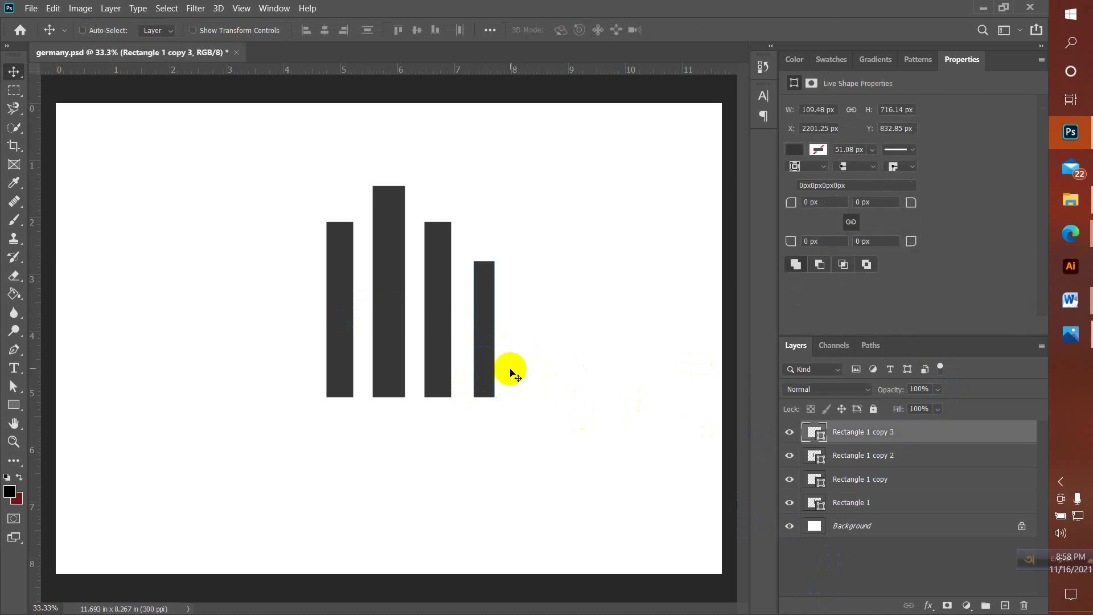
{"action": "left_click_drag", "start_coordinate": [477, 322], "coordinate": [296, 333]}
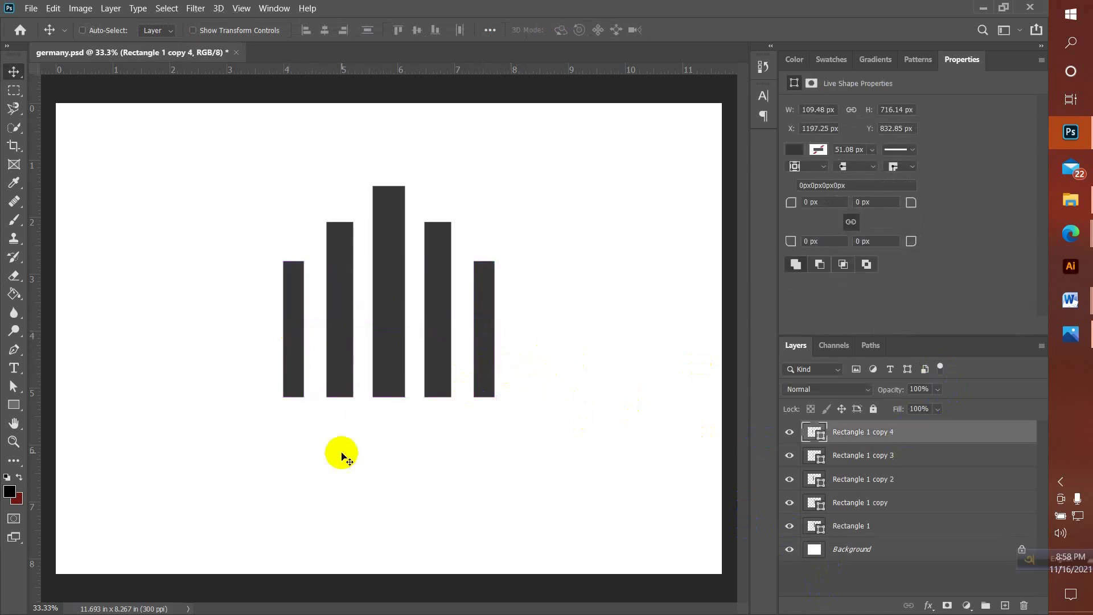
Draw a horizontal rectangle about 1553 × 79 px under the bars and move it to about X 978 px, Y 1510 px.
{"action": "left_click", "coordinate": [14, 405]}
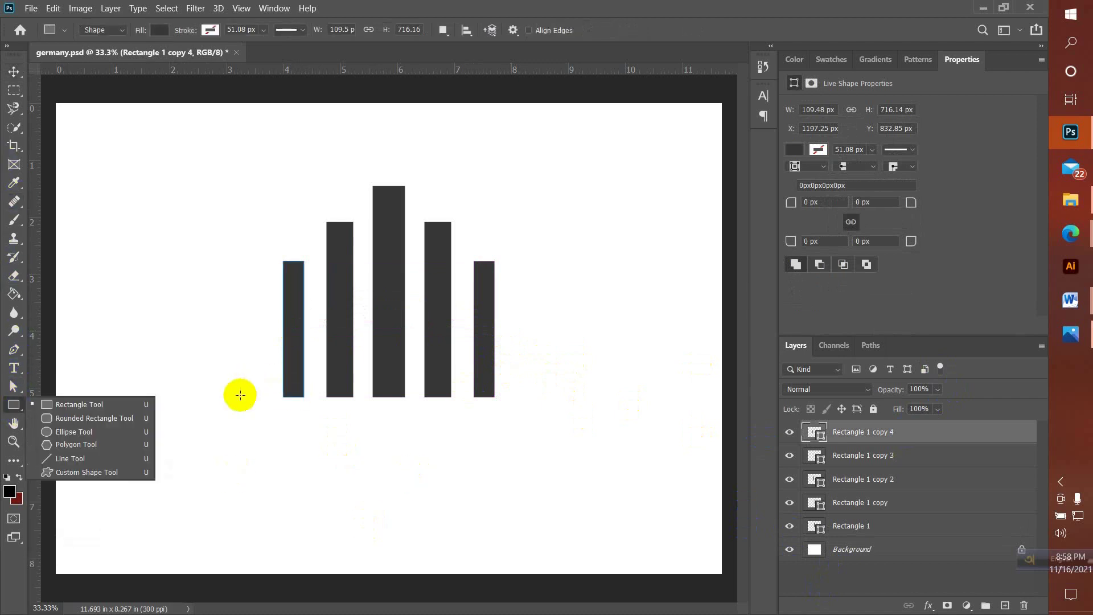
{"action": "left_click_drag", "start_coordinate": [239, 395], "coordinate": [534, 409]}
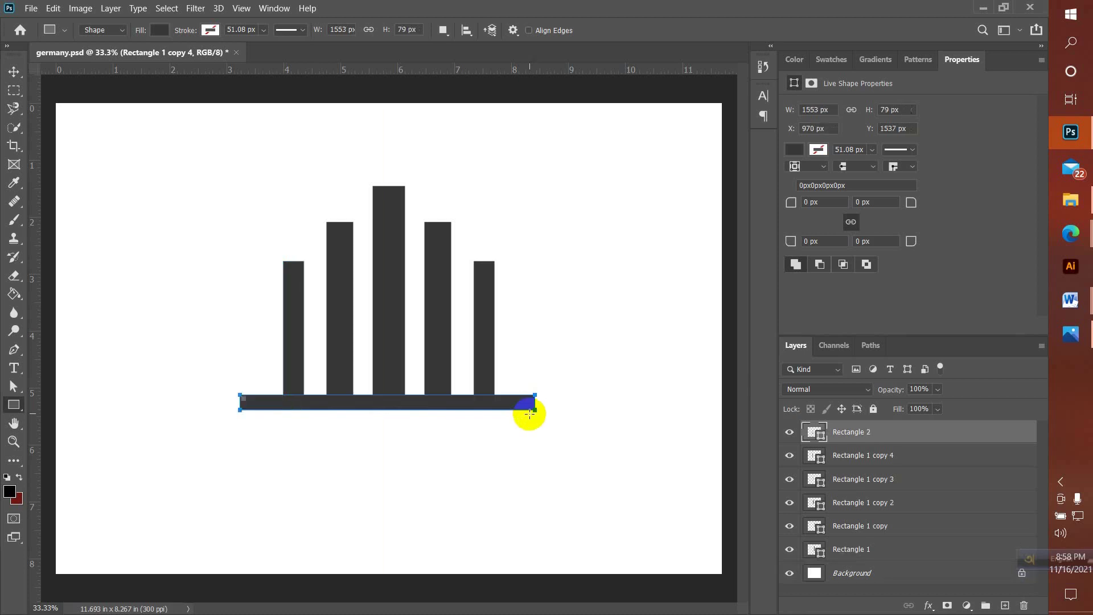
{"action": "left_click", "coordinate": [14, 71]}
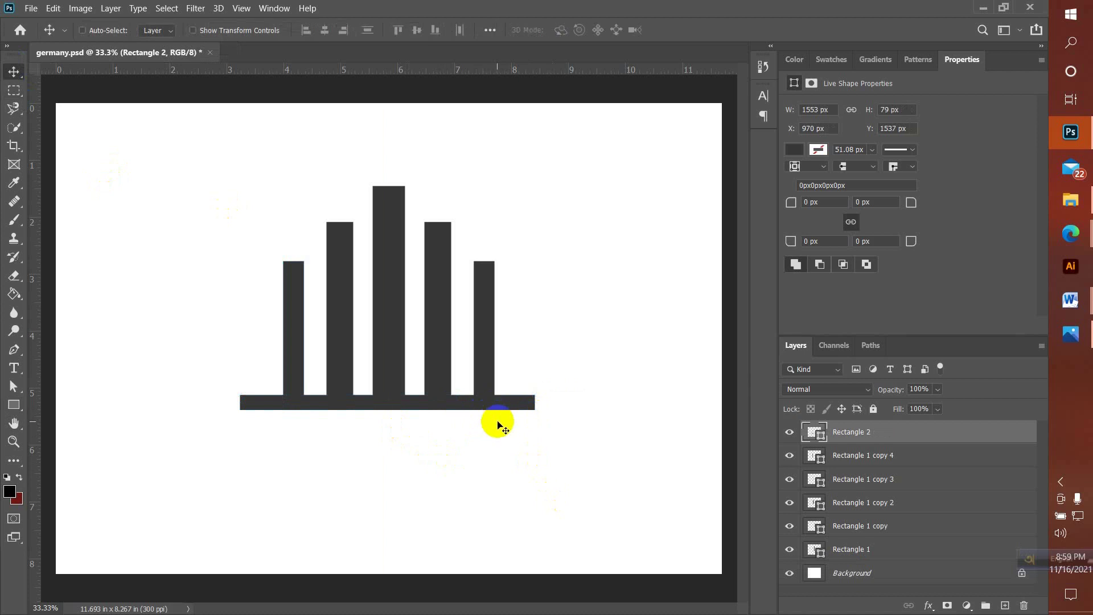
{"action": "left_click_drag", "start_coordinate": [497, 404], "coordinate": [503, 399]}
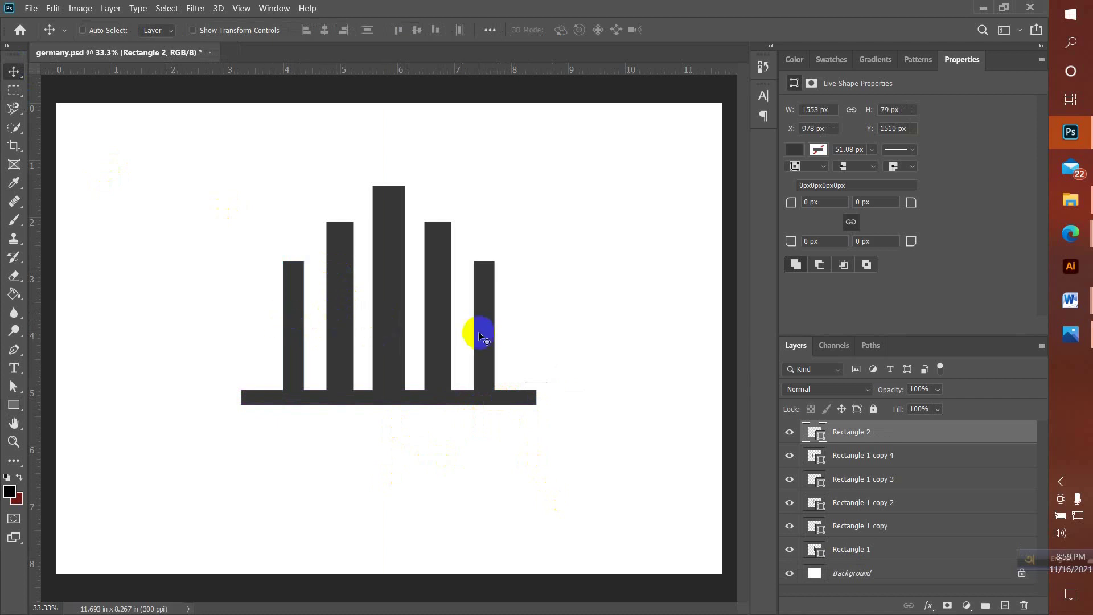
{"action": "mouse_move", "coordinate": [488, 335]}
{"action": "left_mouse_down"}
{"action": "mouse_move", "coordinate": [473, 337]}
{"action": "mouse_move", "coordinate": [490, 335]}
{"action": "left_mouse_up"}
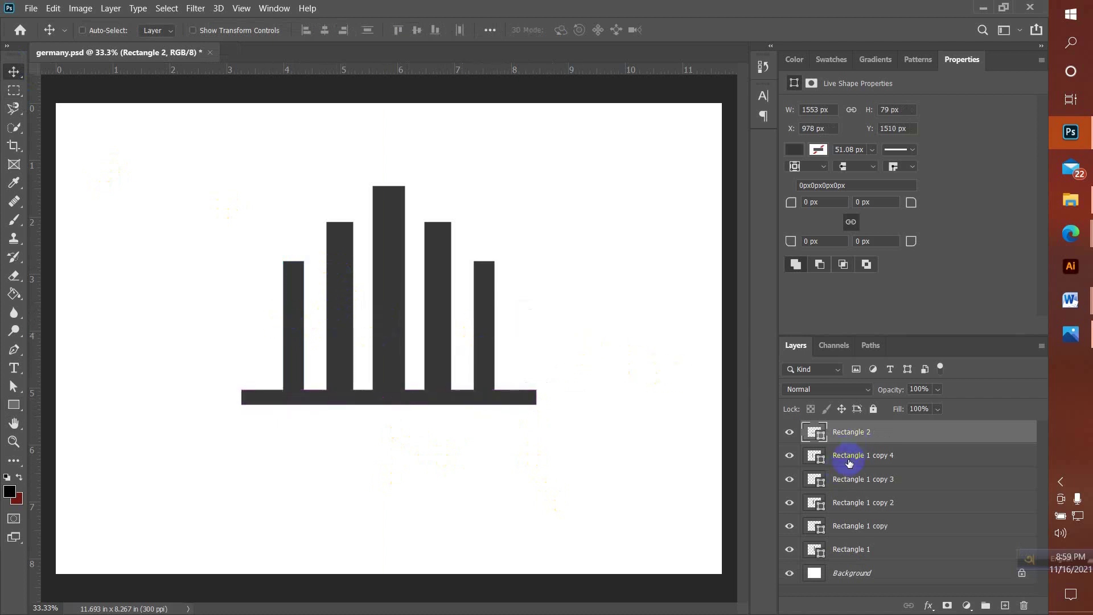
Toggle the far-left bar's visibility to identify it and move the bar inward to about X 1213 px.
{"action": "left_click", "coordinate": [817, 456]}
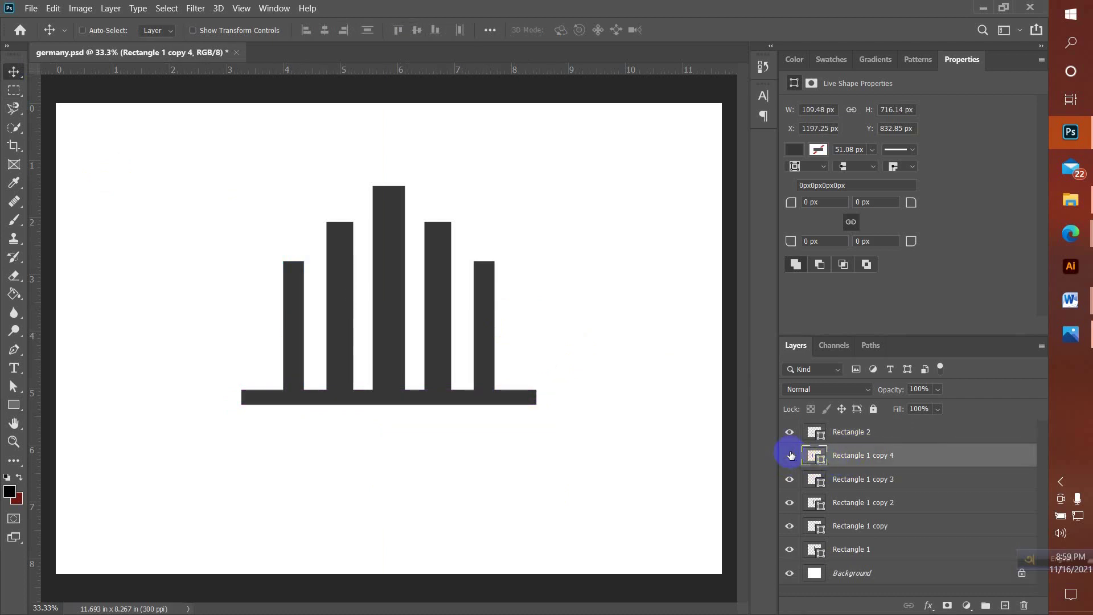
{"action": "left_click", "coordinate": [789, 455]}
{"action": "left_click", "coordinate": [790, 454]}
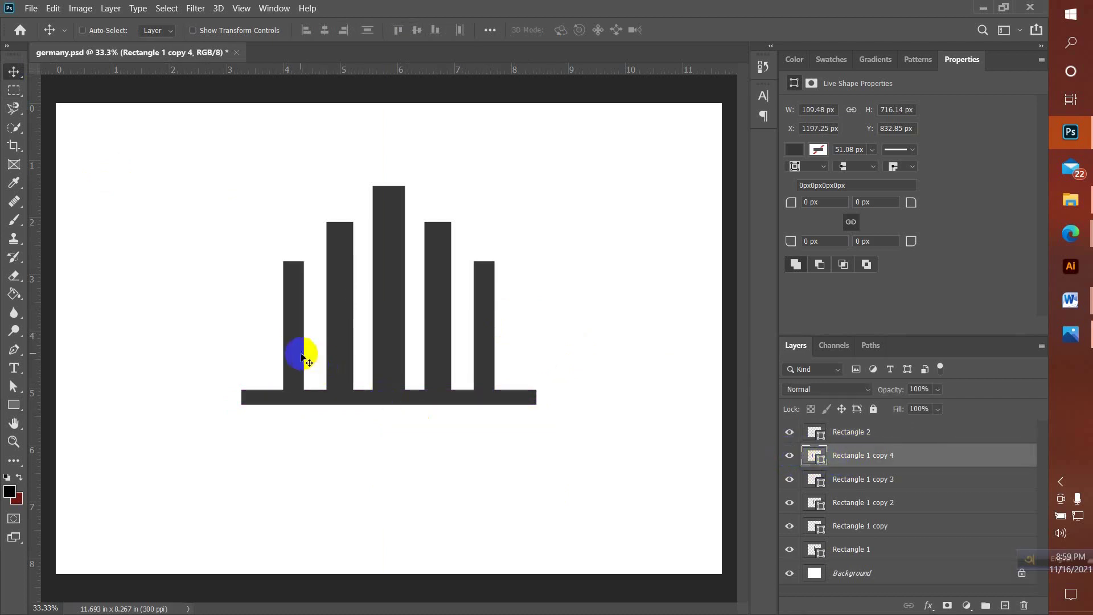
{"action": "mouse_move", "coordinate": [302, 357]}
{"action": "left_mouse_down"}
{"action": "mouse_move", "coordinate": [319, 350]}
{"action": "mouse_move", "coordinate": [308, 356]}
{"action": "left_mouse_up"}
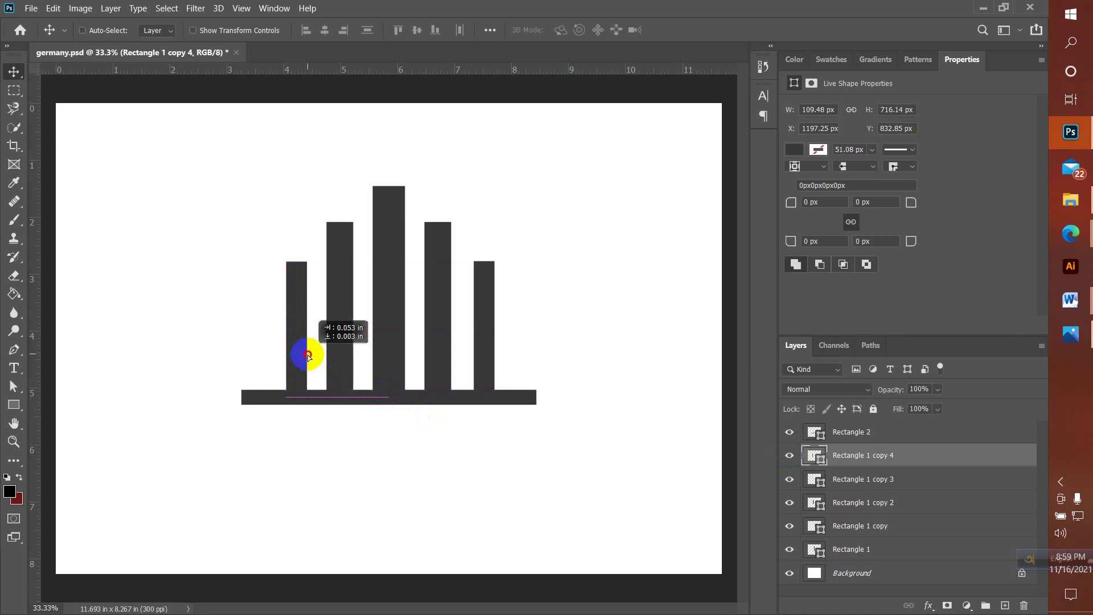
{"action": "left_click_drag", "start_coordinate": [308, 356], "coordinate": [493, 342]}
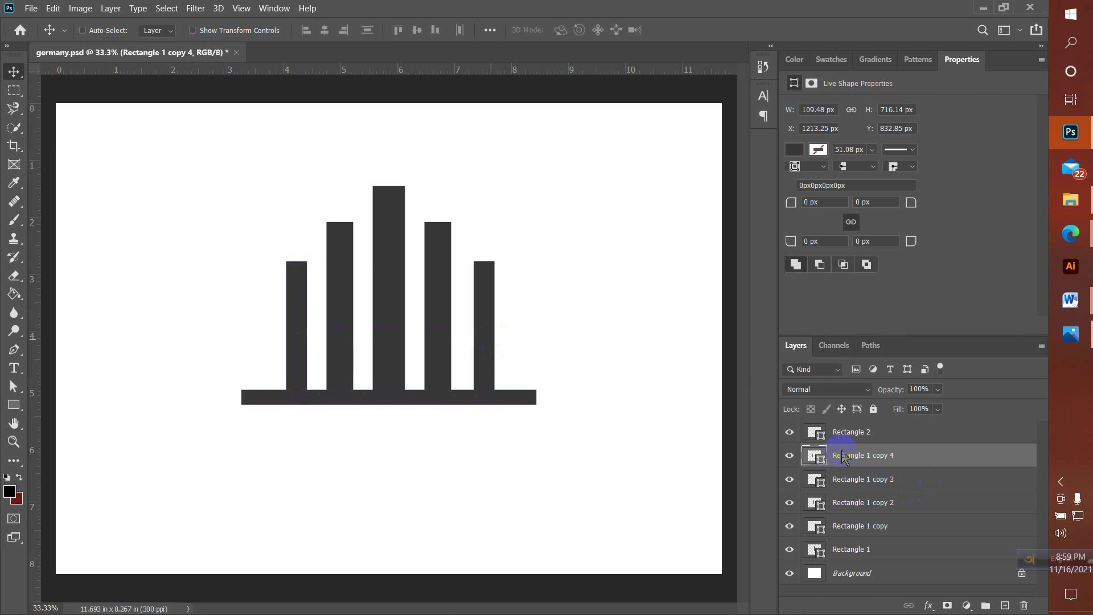
Toggle the far-right bar's visibility to identify it and move the bar inward to about X 2185 px.
{"action": "left_click", "coordinate": [807, 487]}
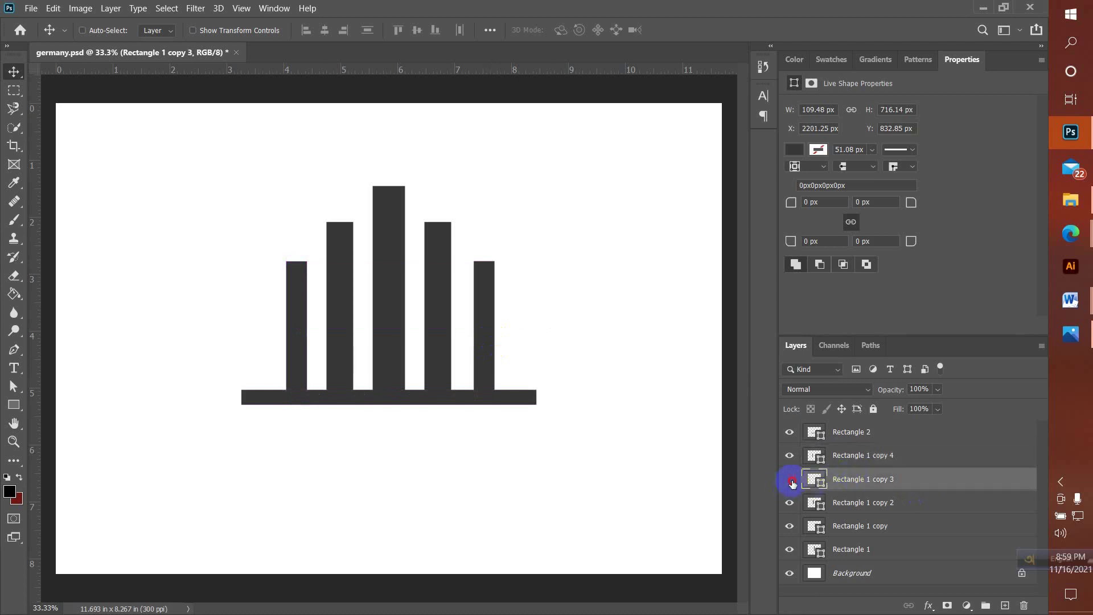
{"action": "left_click", "coordinate": [790, 479]}
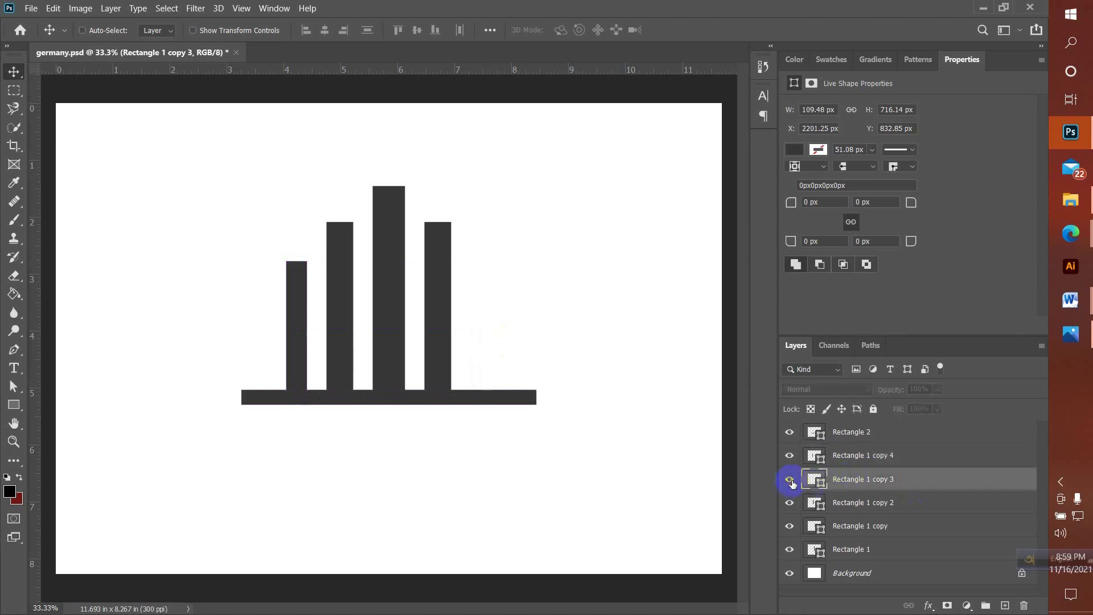
{"action": "left_click", "coordinate": [790, 480]}
{"action": "left_click_drag", "start_coordinate": [483, 349], "coordinate": [479, 351]}
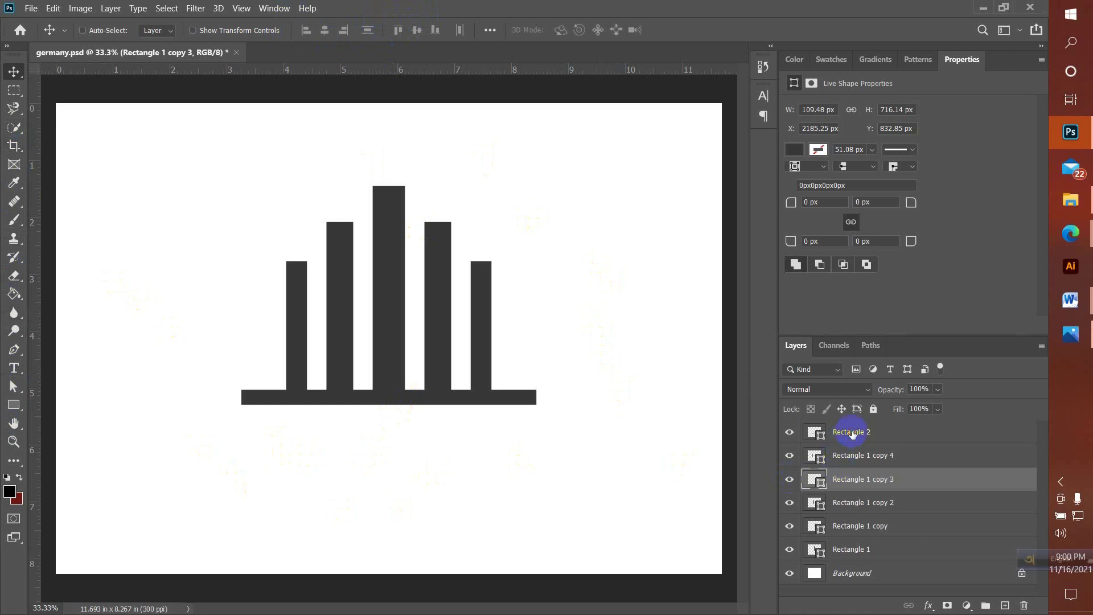
Duplicate the horizontal base bar down to about Y 1657 px and stretch the copy on both sides to about 1850 px wide.
{"action": "left_click", "coordinate": [845, 432]}
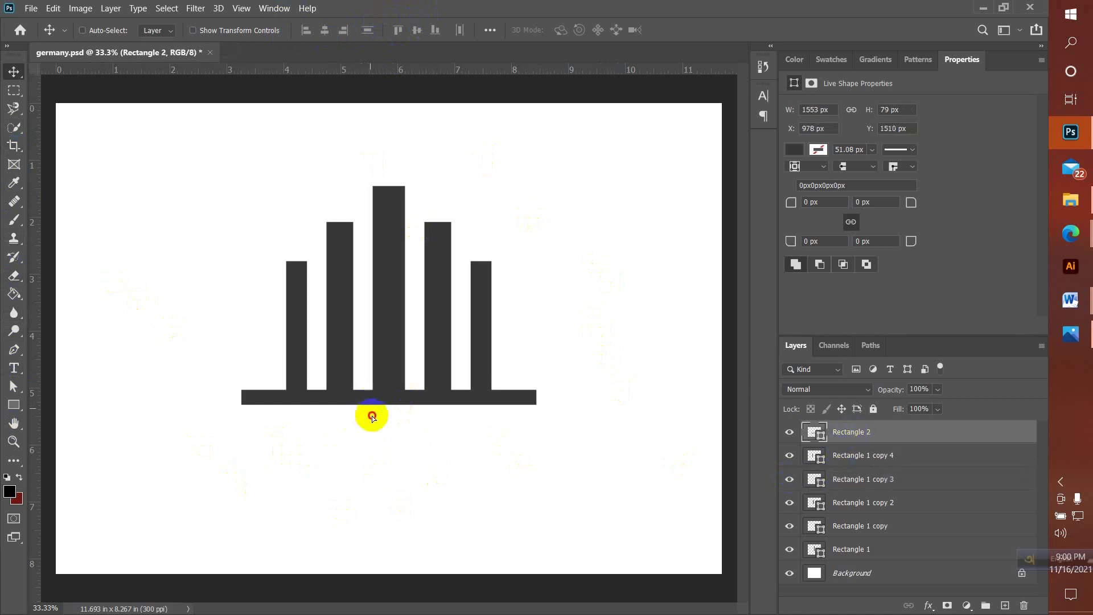
{"action": "left_click_drag", "start_coordinate": [371, 405], "coordinate": [367, 432]}
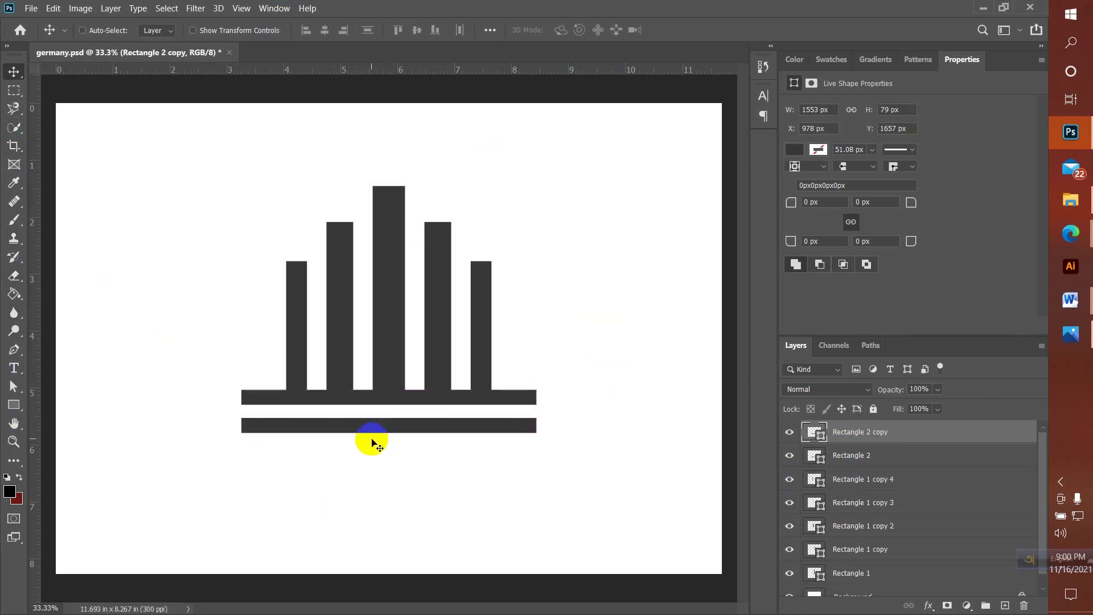
{"action": "key", "text": "ctrl+t"}
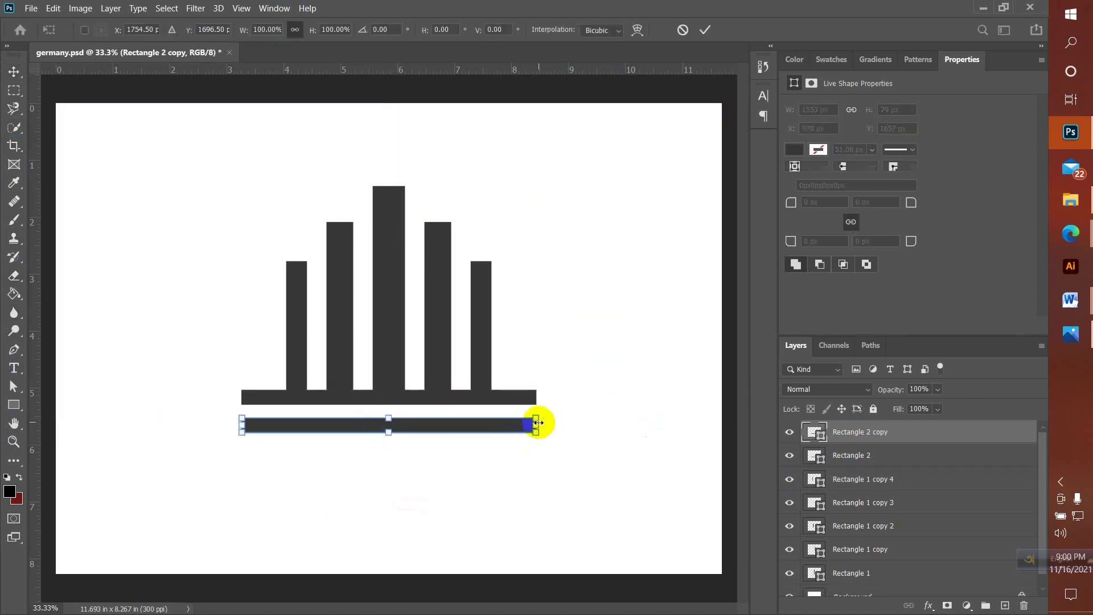
{"action": "left_click_drag", "start_coordinate": [538, 422], "coordinate": [565, 421]}
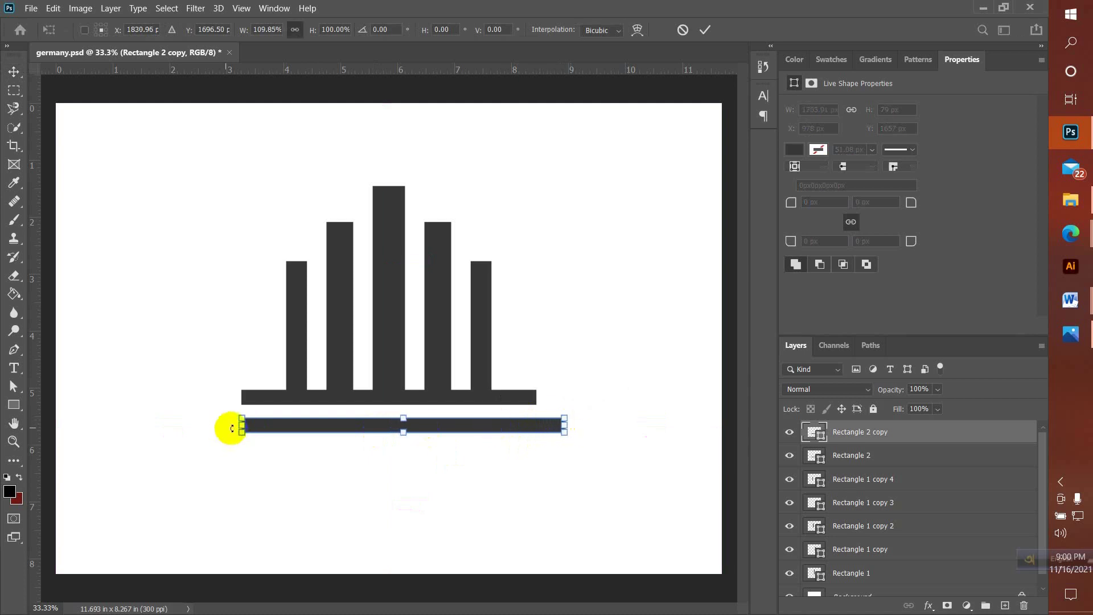
{"action": "left_click_drag", "start_coordinate": [239, 428], "coordinate": [215, 428]}
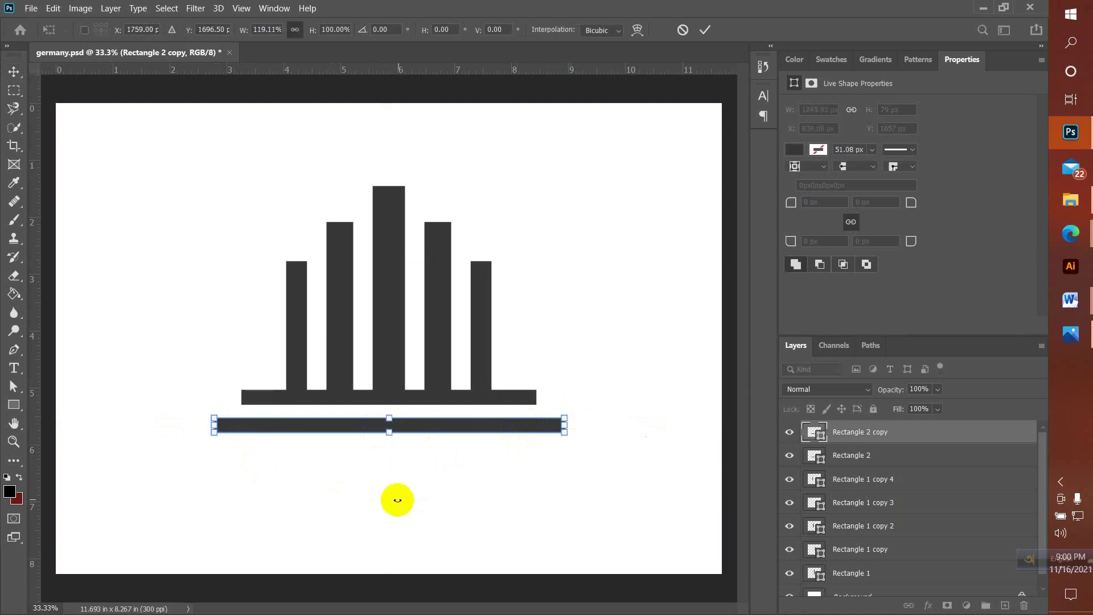
{"action": "left_click", "coordinate": [397, 501]}
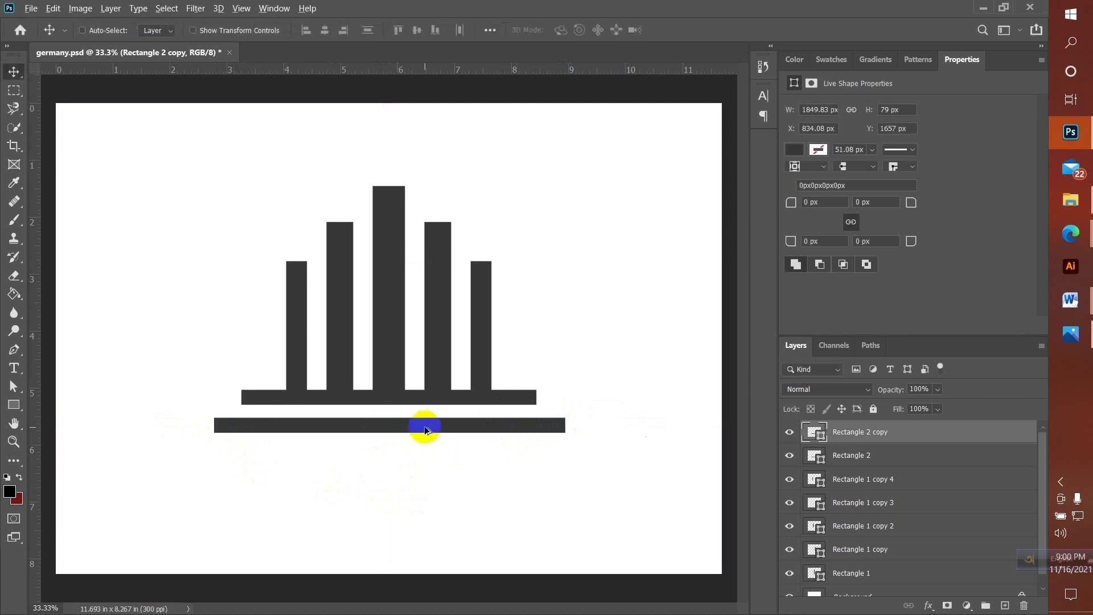
Duplicate the second base bar down to about Y 1804 px and stretch the copy on both sides to about 2153 px wide.
{"action": "left_click_drag", "start_coordinate": [427, 432], "coordinate": [486, 467]}
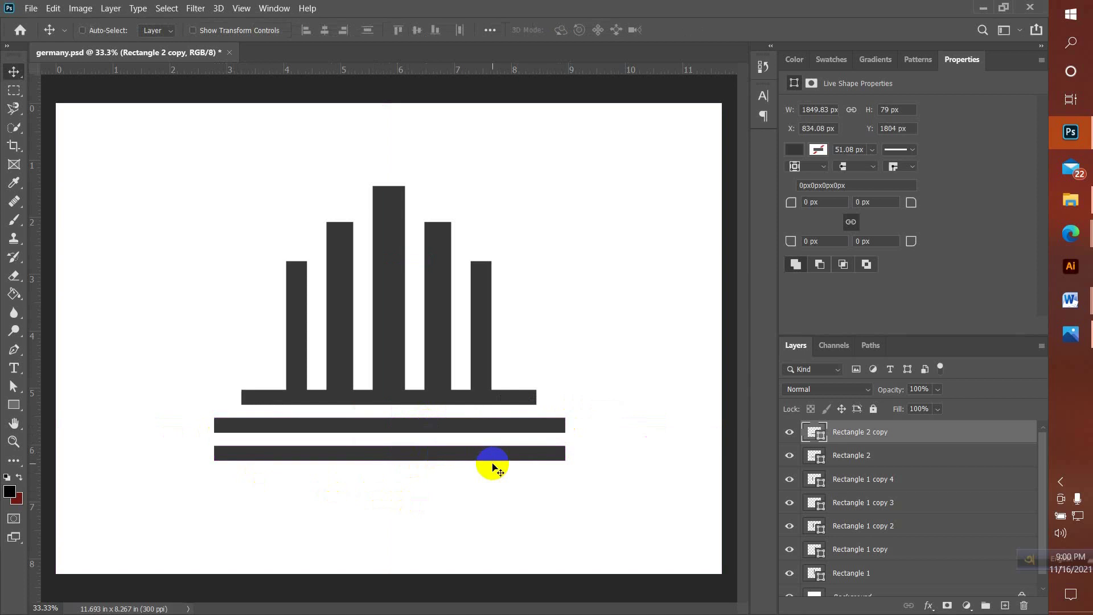
{"action": "key", "text": "ctrl+j"}
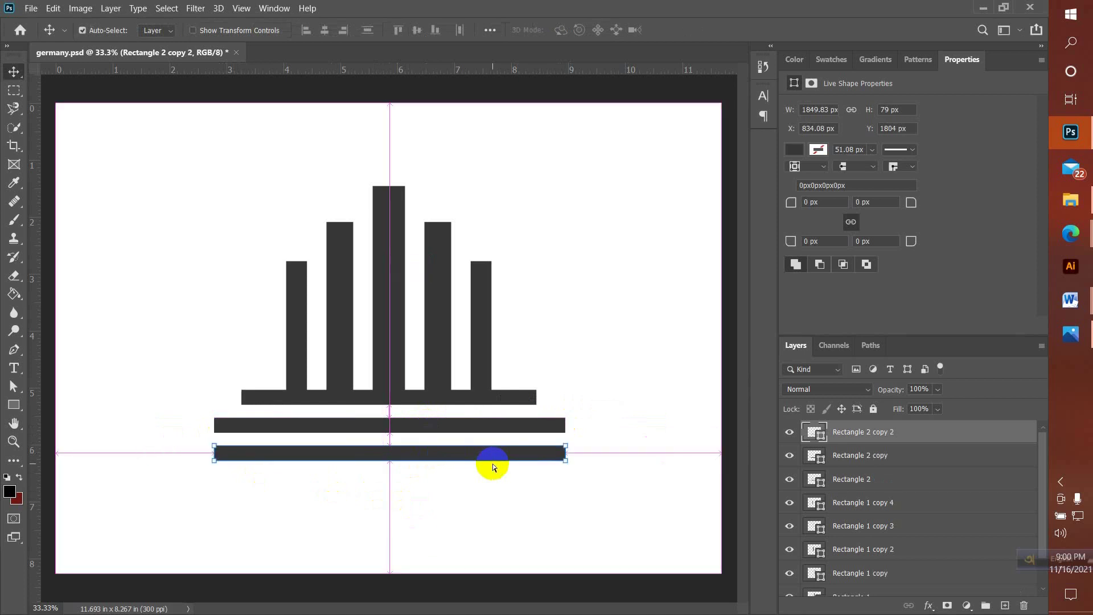
{"action": "key", "text": "ctrl+t"}
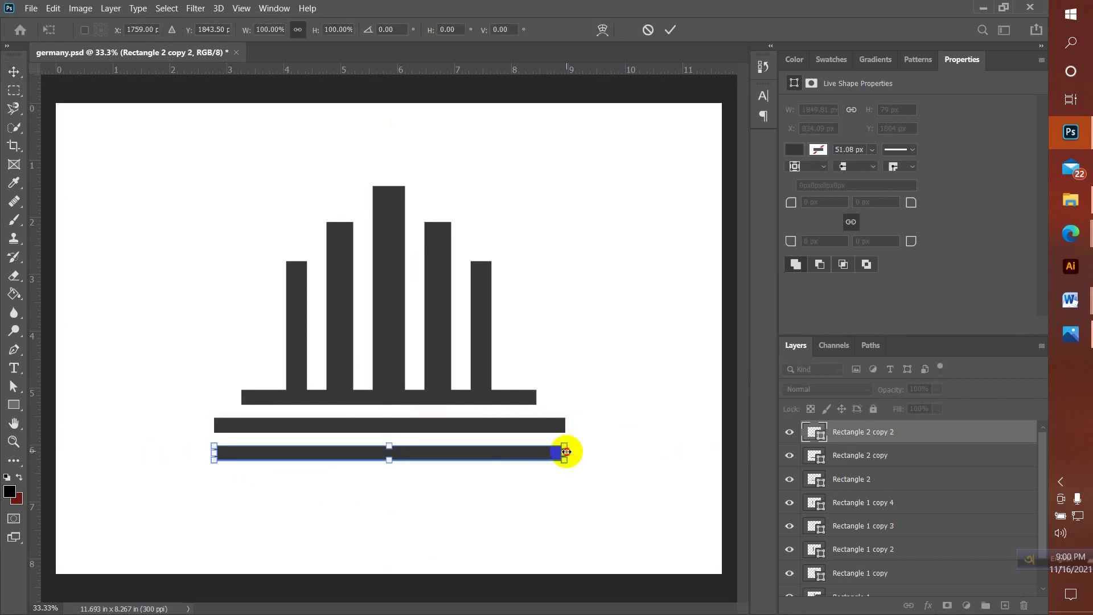
{"action": "left_click_drag", "start_coordinate": [566, 452], "coordinate": [588, 451]}
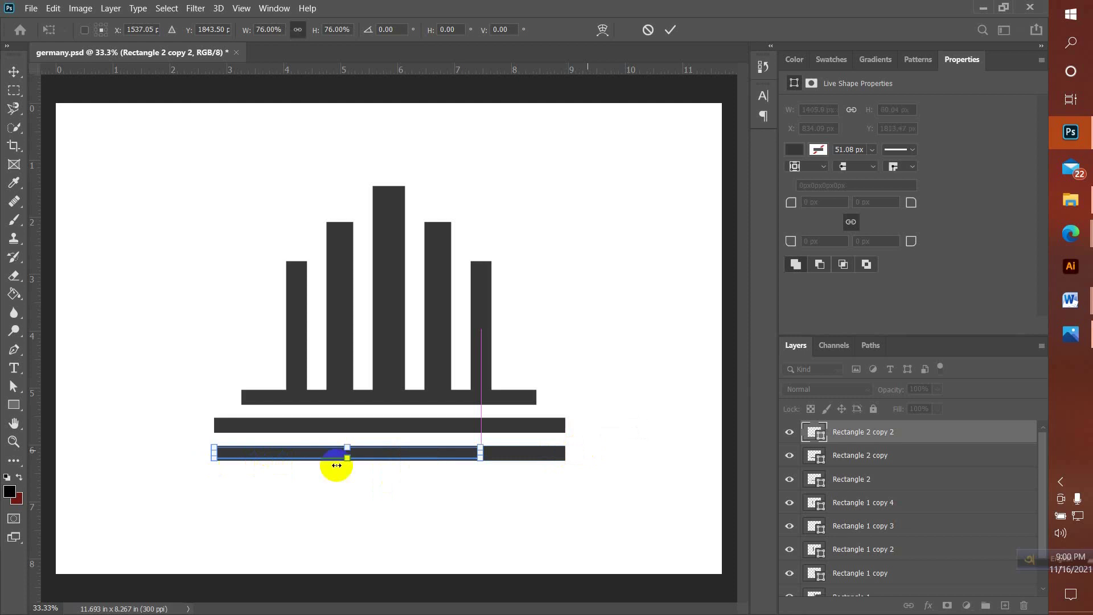
{"action": "key", "text": "ctrl+z"}
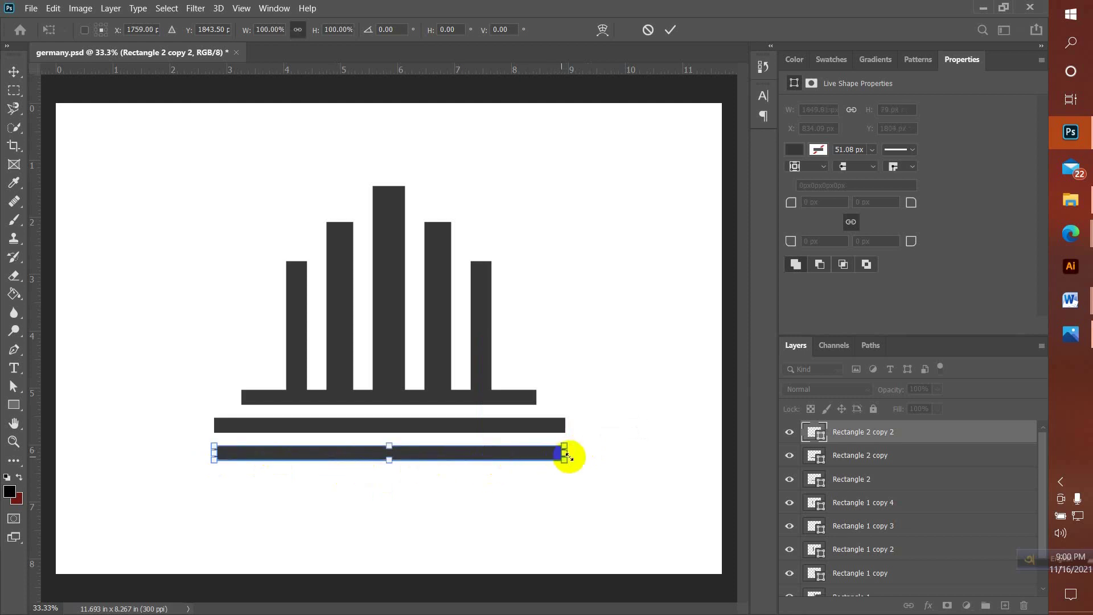
{"action": "left_click_drag", "start_coordinate": [564, 452], "coordinate": [599, 450]}
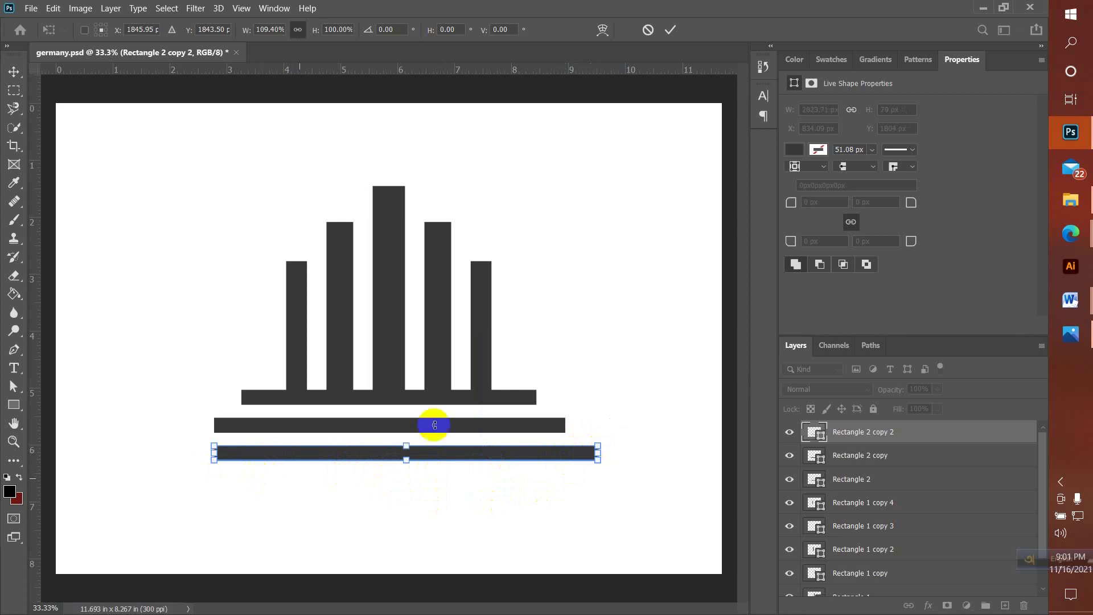
{"action": "left_click_drag", "start_coordinate": [597, 452], "coordinate": [686, 478]}
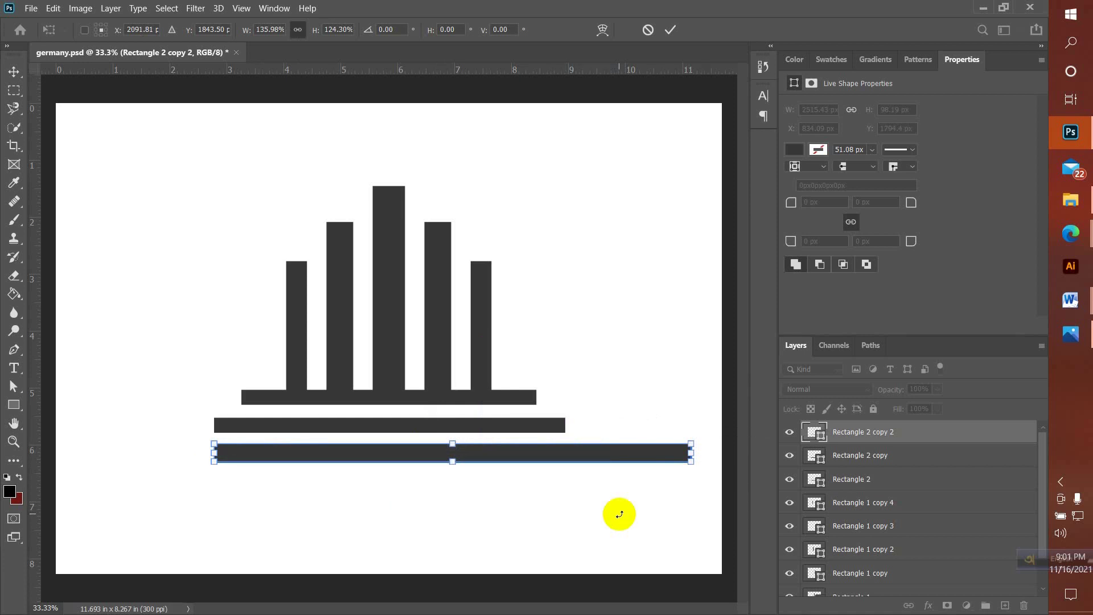
{"action": "key", "text": "ctrl+z"}
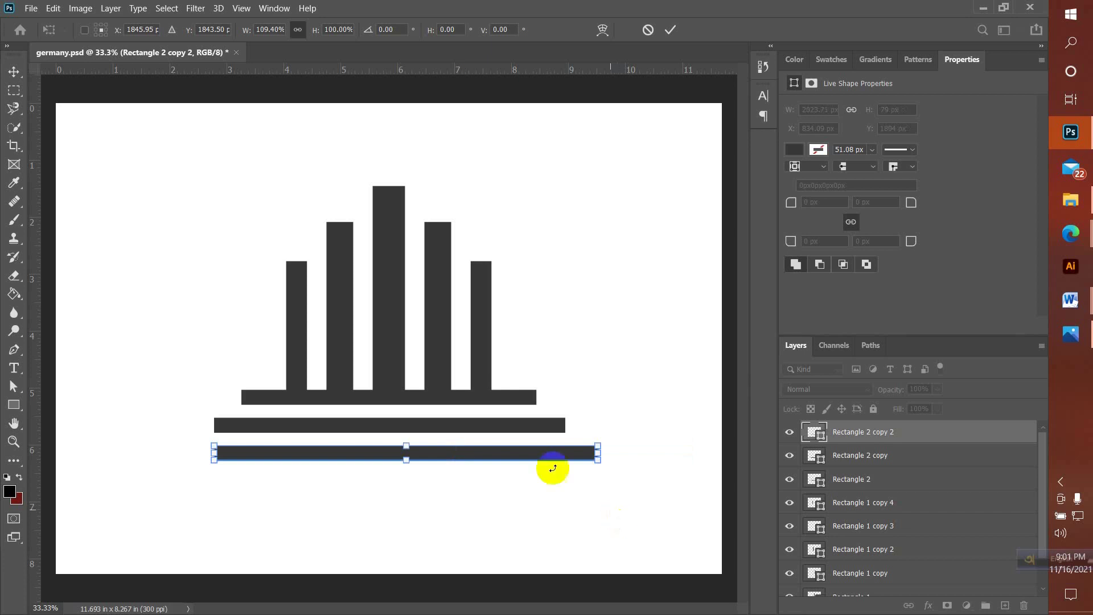
{"action": "left_click_drag", "start_coordinate": [209, 453], "coordinate": [185, 453]}
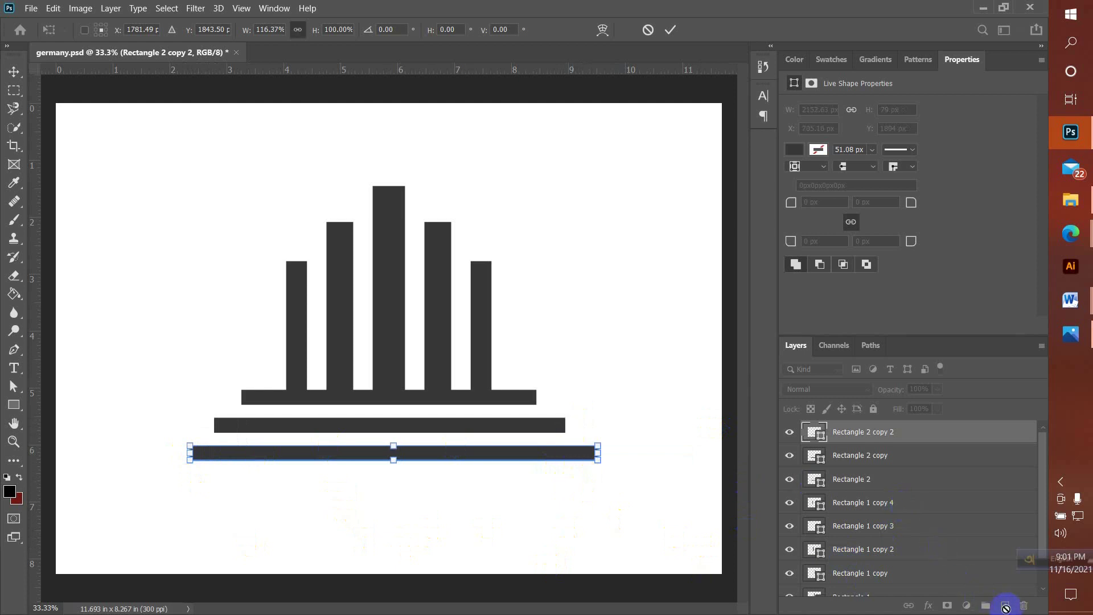
{"action": "key", "text": "Return"}
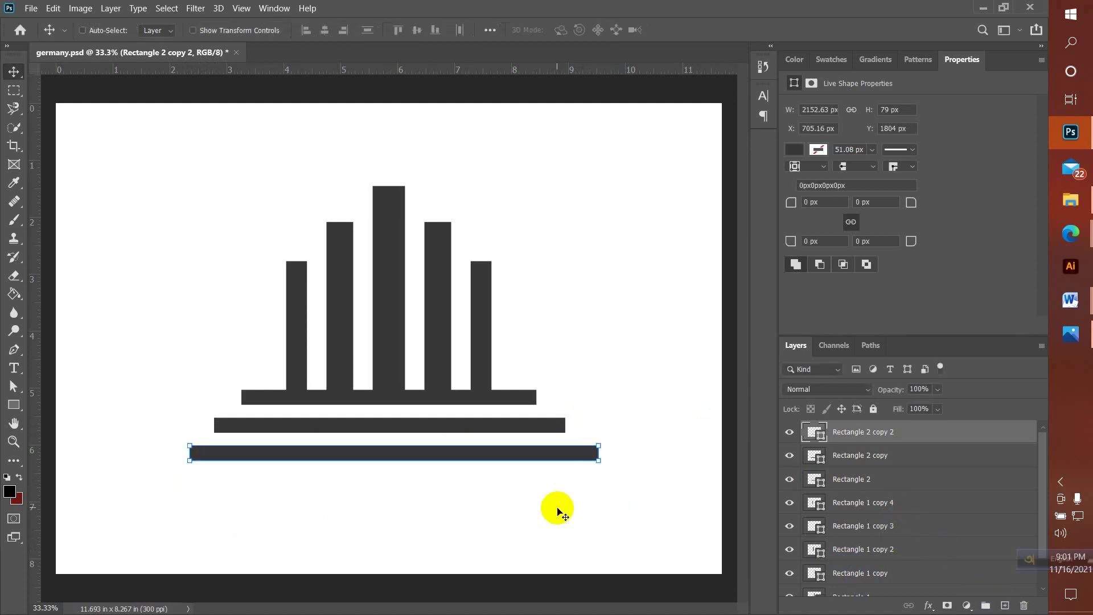
Add a new layer and draw a circle about 393 px in diameter to the left of the vertical bars with the Ellipse tool.
{"action": "left_click", "coordinate": [1004, 604]}
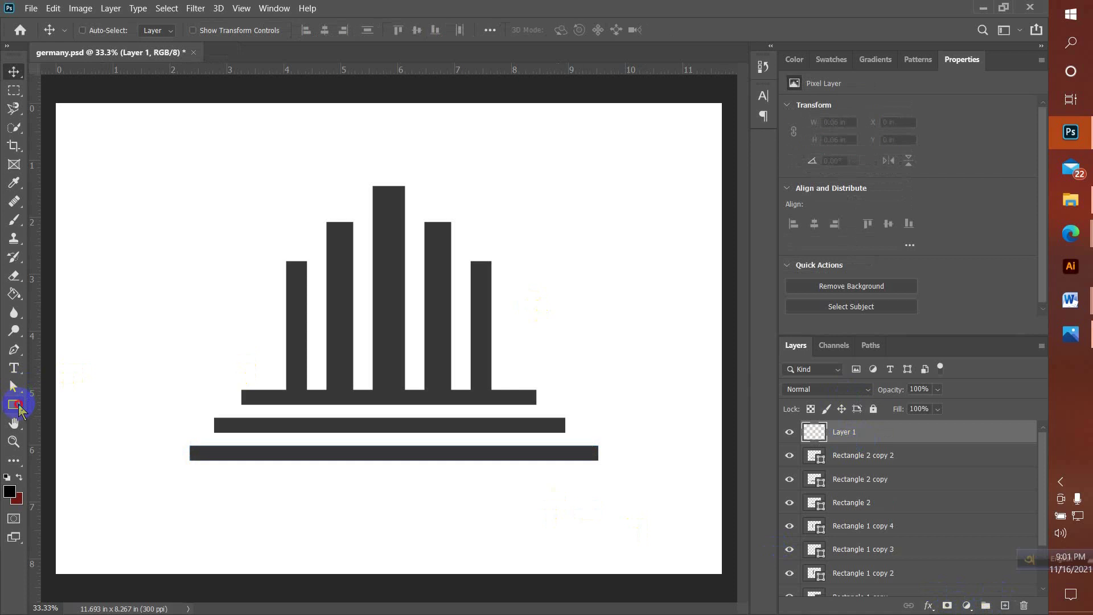
{"action": "left_click", "coordinate": [18, 404]}
{"action": "left_click", "coordinate": [53, 430]}
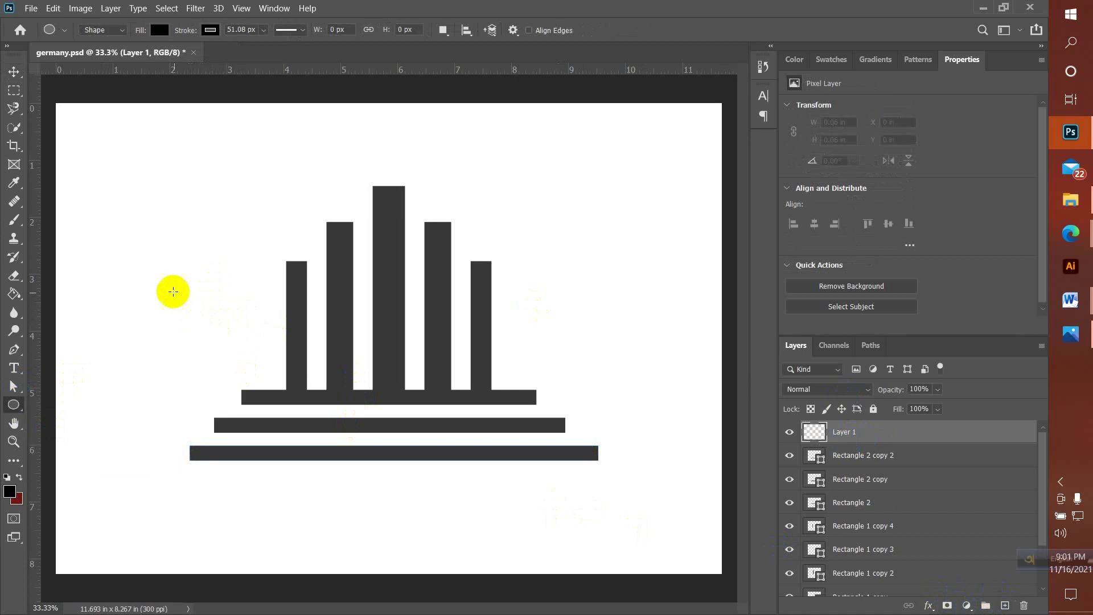
{"action": "left_click_drag", "start_coordinate": [168, 285], "coordinate": [240, 371]}
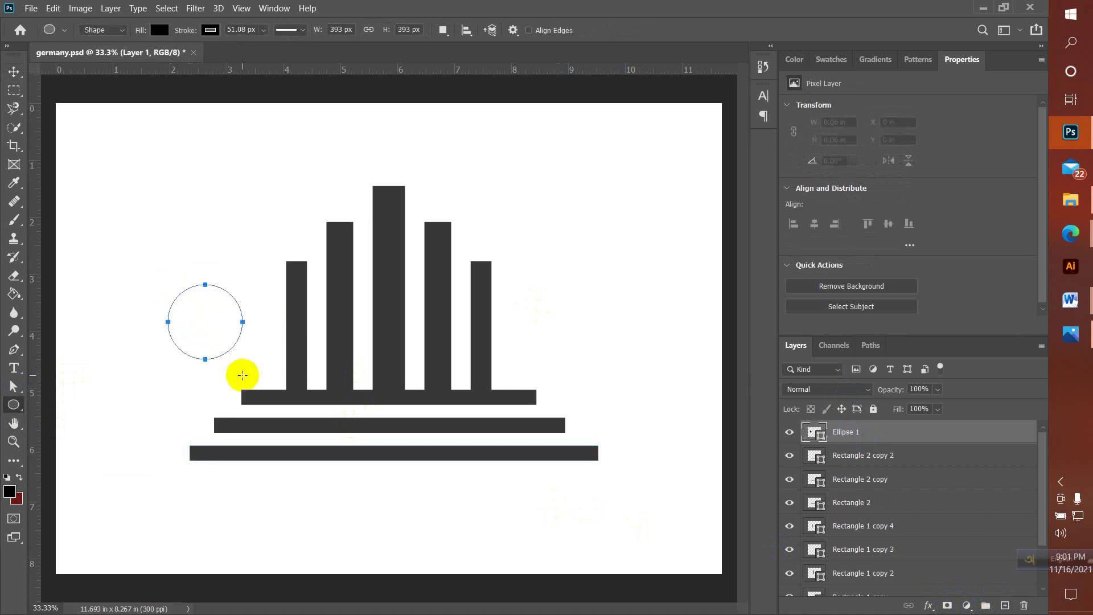
Remove the circle's stroke and fill it with red from the recently used colors.
{"action": "left_click", "coordinate": [221, 33]}
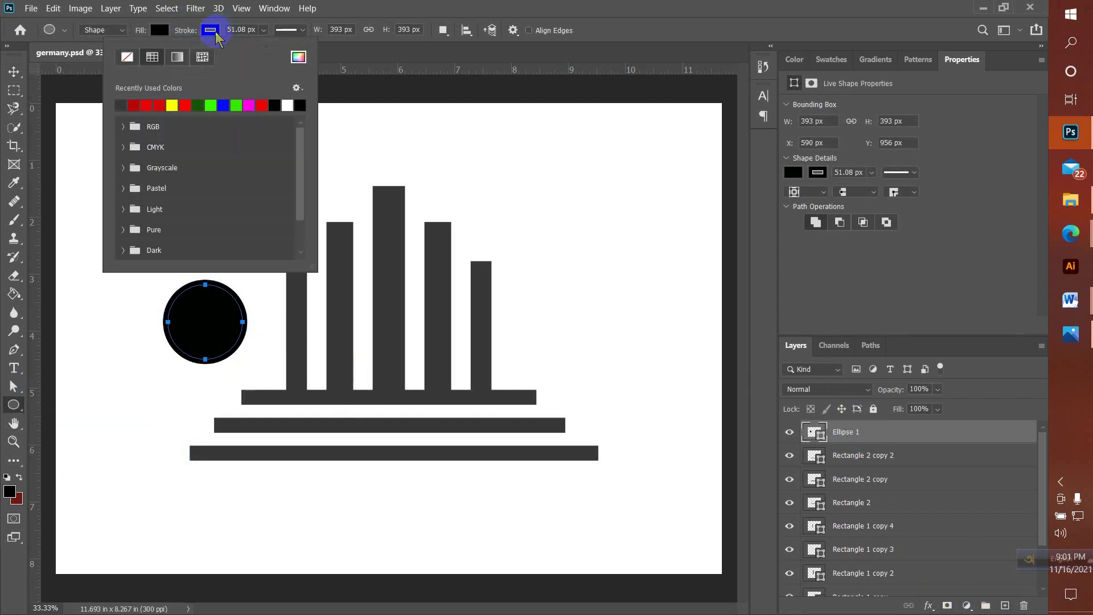
{"action": "left_click", "coordinate": [125, 54]}
{"action": "left_click", "coordinate": [162, 31]}
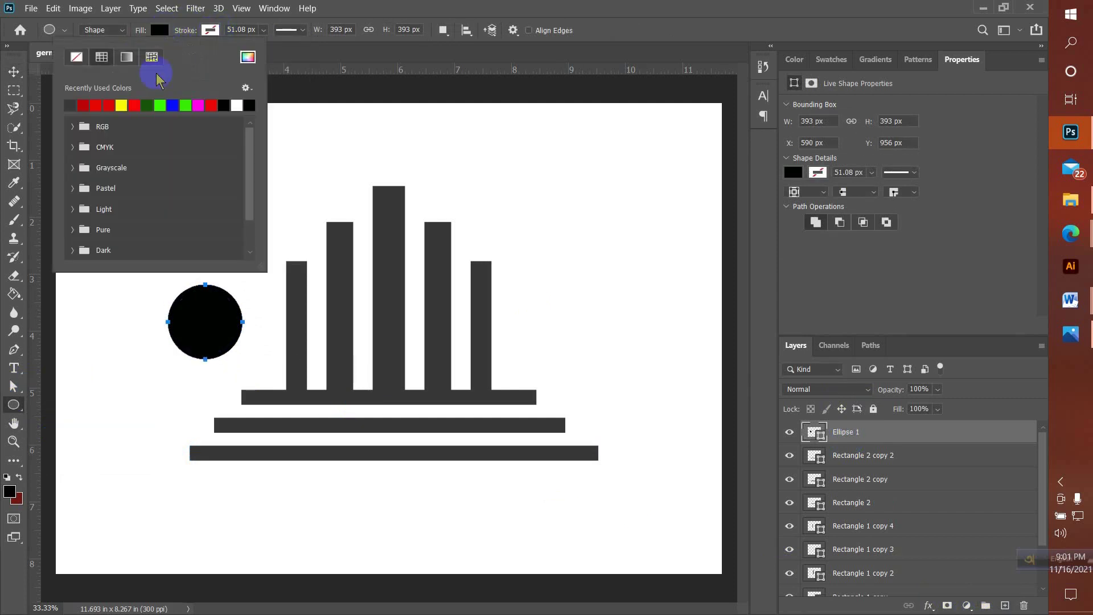
{"action": "left_click", "coordinate": [109, 104]}
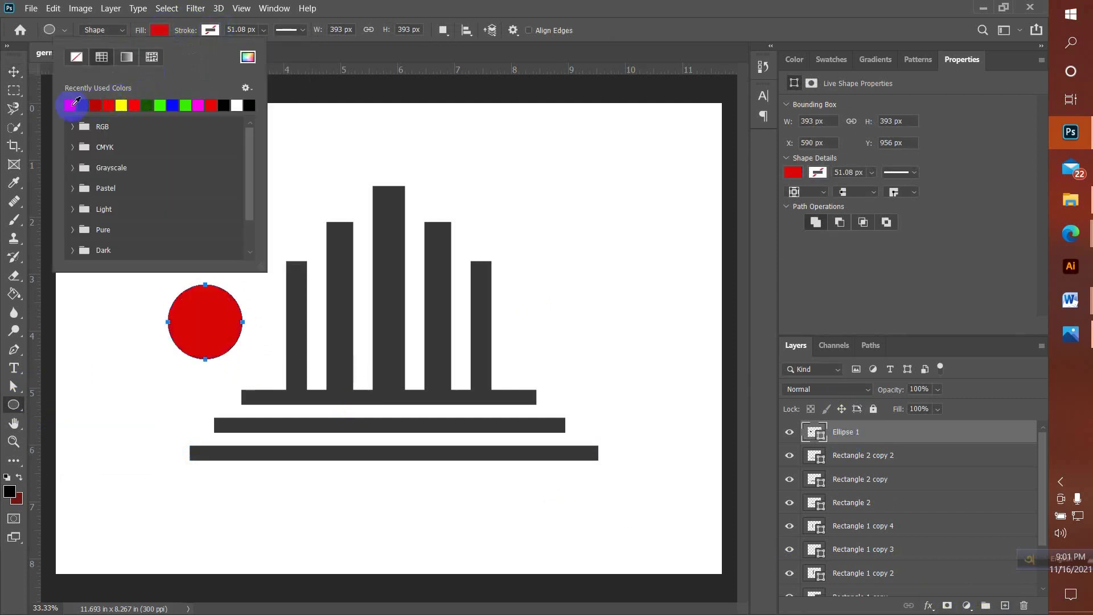
{"action": "left_click", "coordinate": [160, 30]}
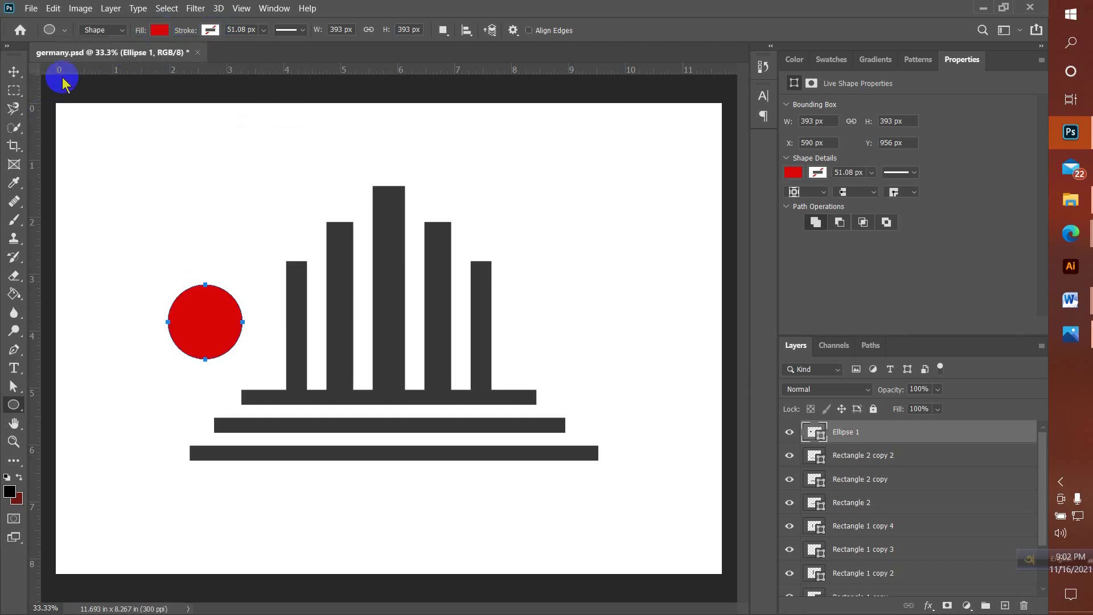
Scale the circle to about 504 px in diameter and center it over the middle vertical bar at about X 1508 px, Y 882 px.
{"action": "left_click", "coordinate": [14, 72]}
{"action": "left_click_drag", "start_coordinate": [210, 314], "coordinate": [220, 302]}
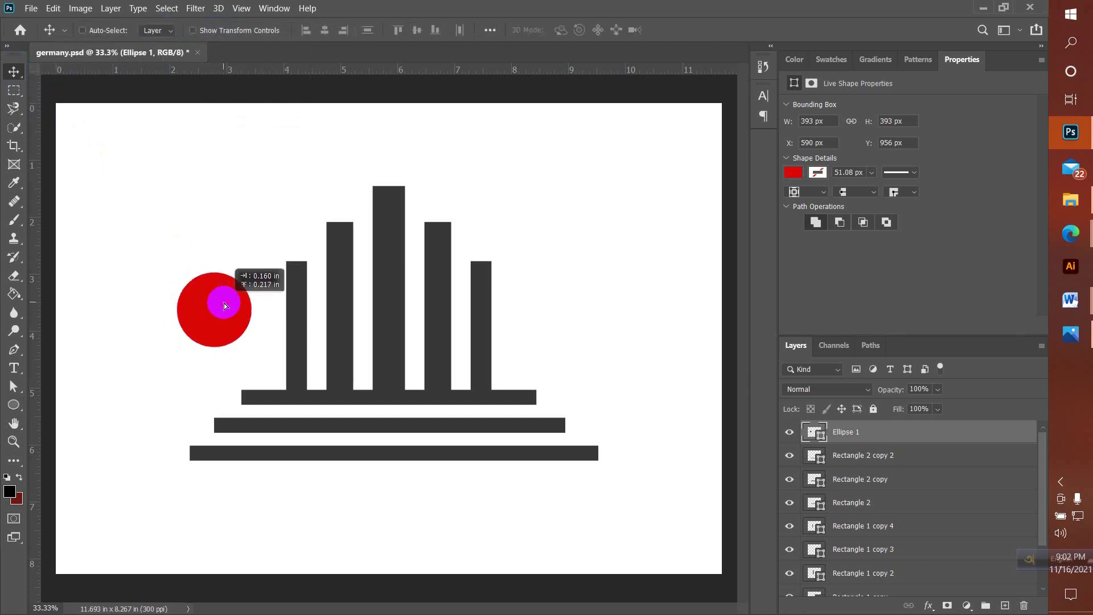
{"action": "key", "text": "ctrl+t"}
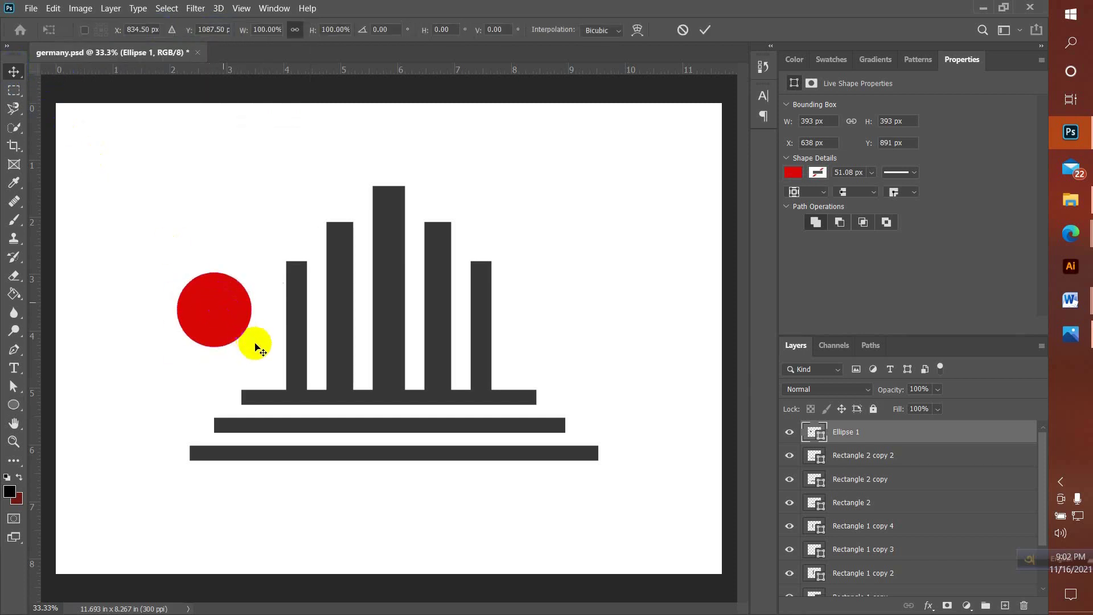
{"action": "left_click_drag", "start_coordinate": [252, 346], "coordinate": [268, 366]}
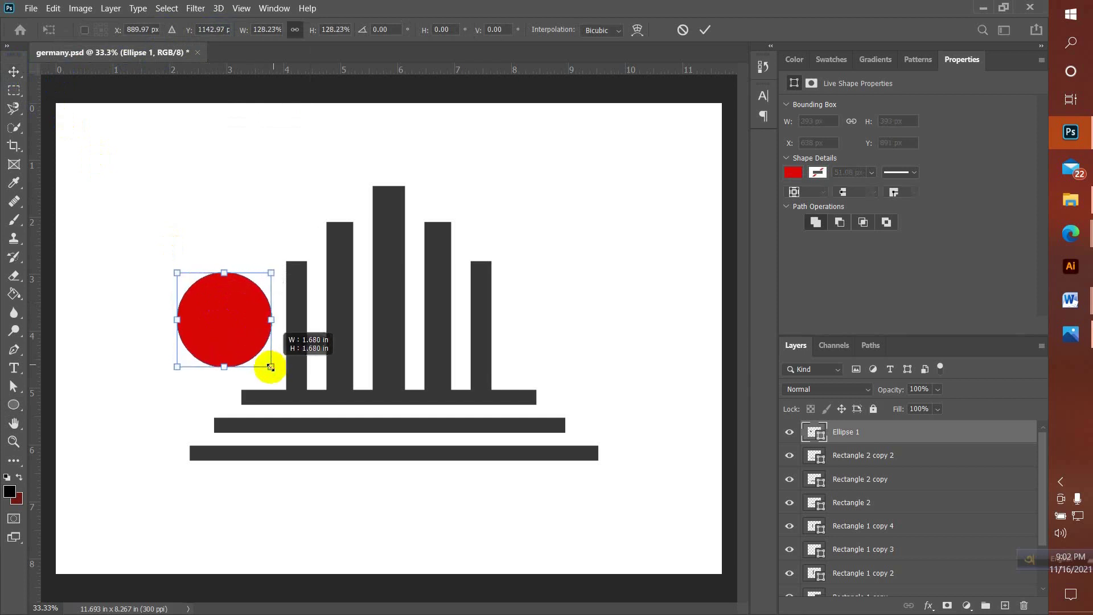
{"action": "mouse_move", "coordinate": [238, 313]}
{"action": "left_mouse_down"}
{"action": "mouse_move", "coordinate": [397, 329]}
{"action": "mouse_move", "coordinate": [417, 316]}
{"action": "mouse_move", "coordinate": [409, 321]}
{"action": "left_mouse_up"}
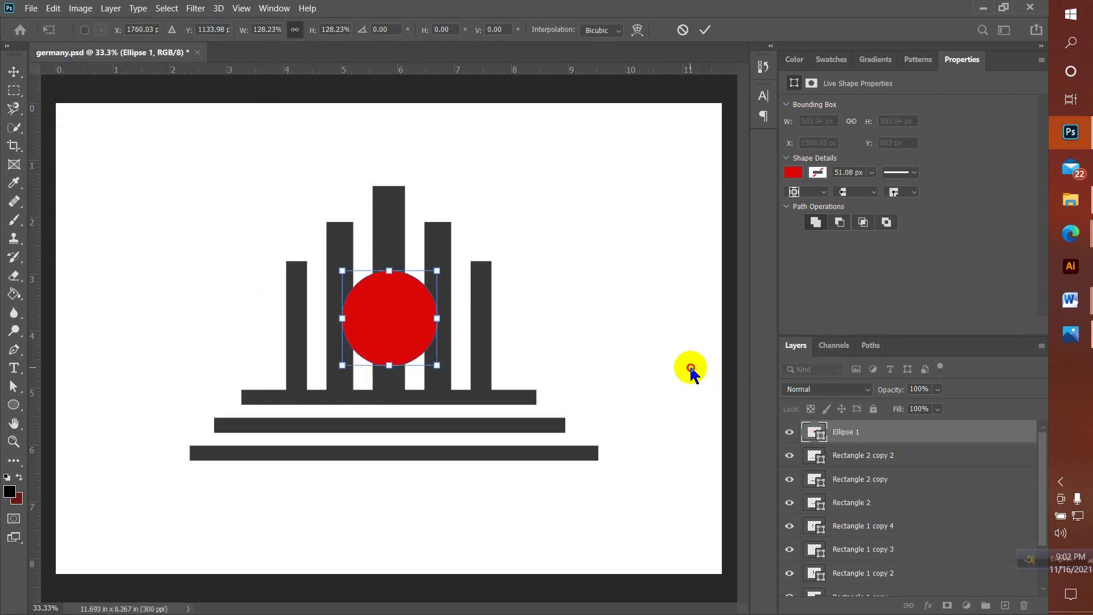
{"action": "key", "text": "Return"}
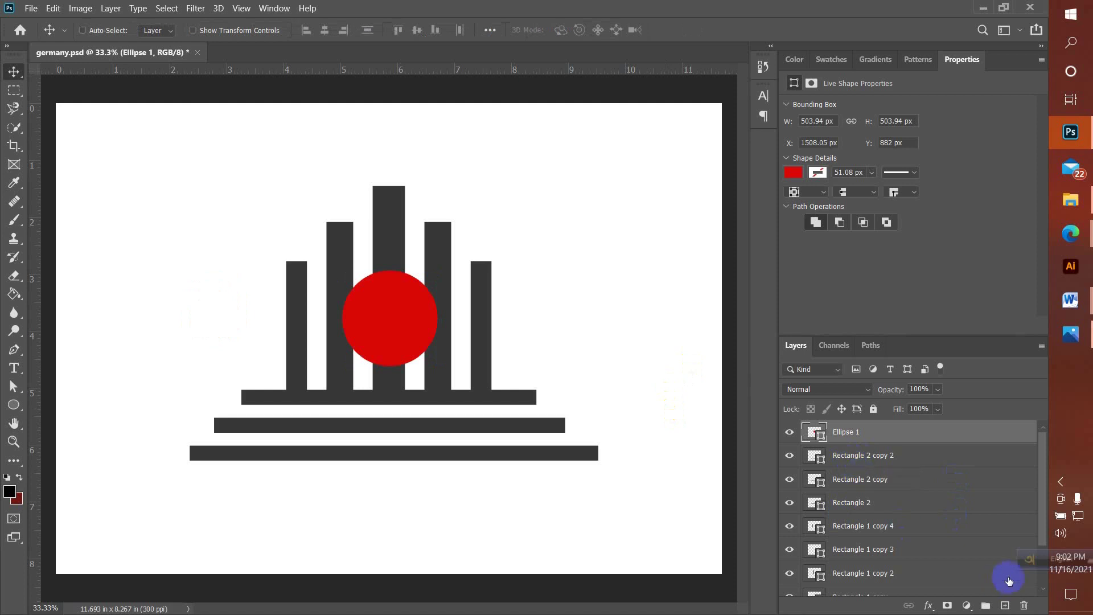
Reorder the Ellipse 1 layer beneath all the rectangle layers, directly above the Background layer.
{"action": "left_click", "coordinate": [1043, 527]}
{"action": "left_click_drag", "start_coordinate": [1041, 520], "coordinate": [1044, 496]}
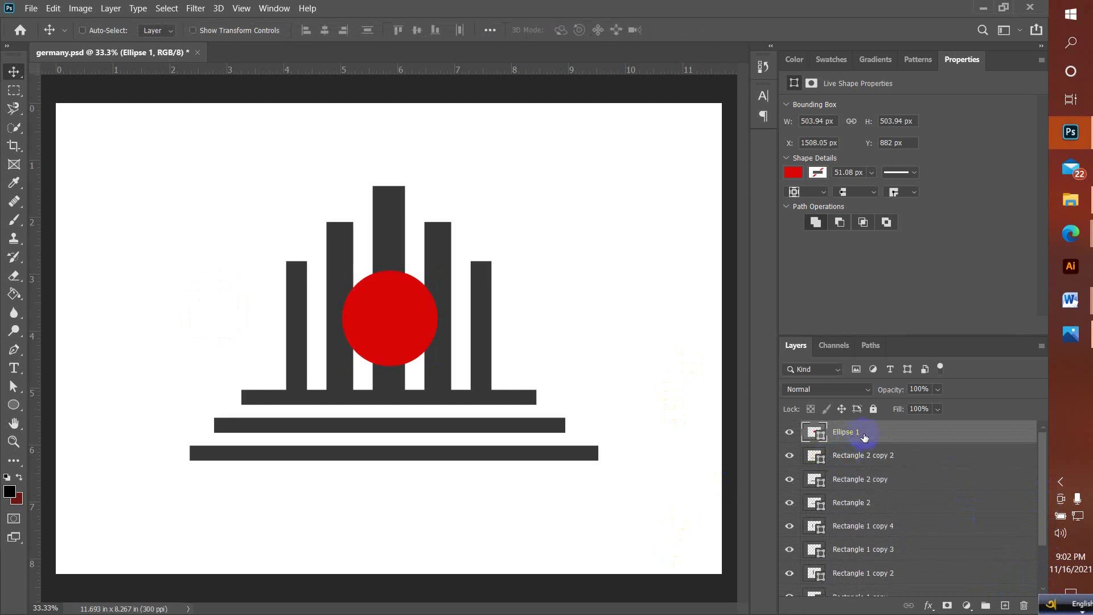
{"action": "left_click_drag", "start_coordinate": [873, 431], "coordinate": [882, 563]}
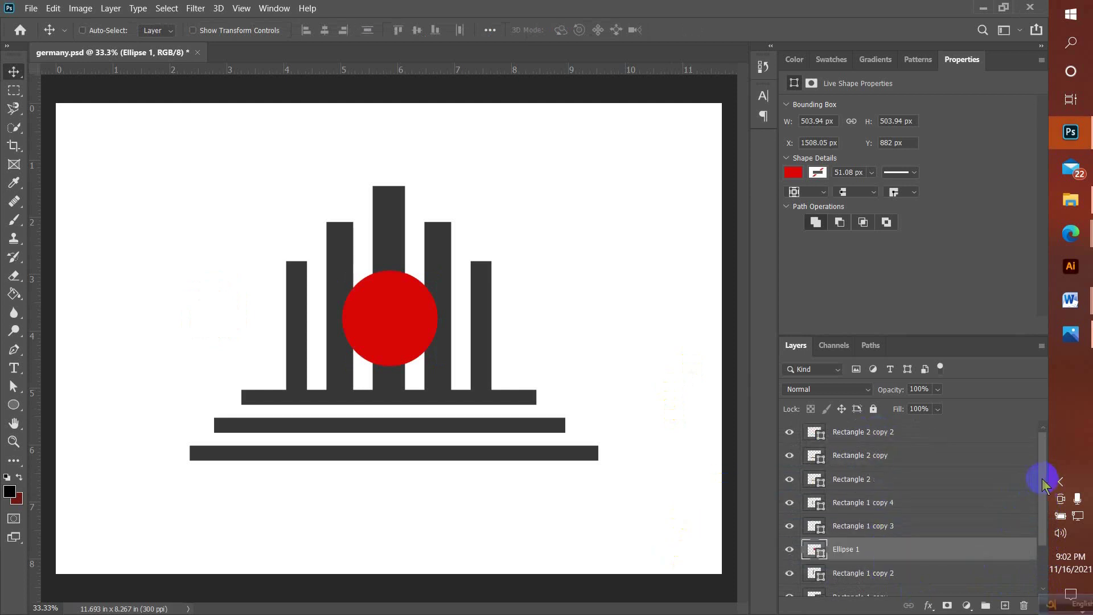
{"action": "left_click_drag", "start_coordinate": [1044, 481], "coordinate": [1046, 518]}
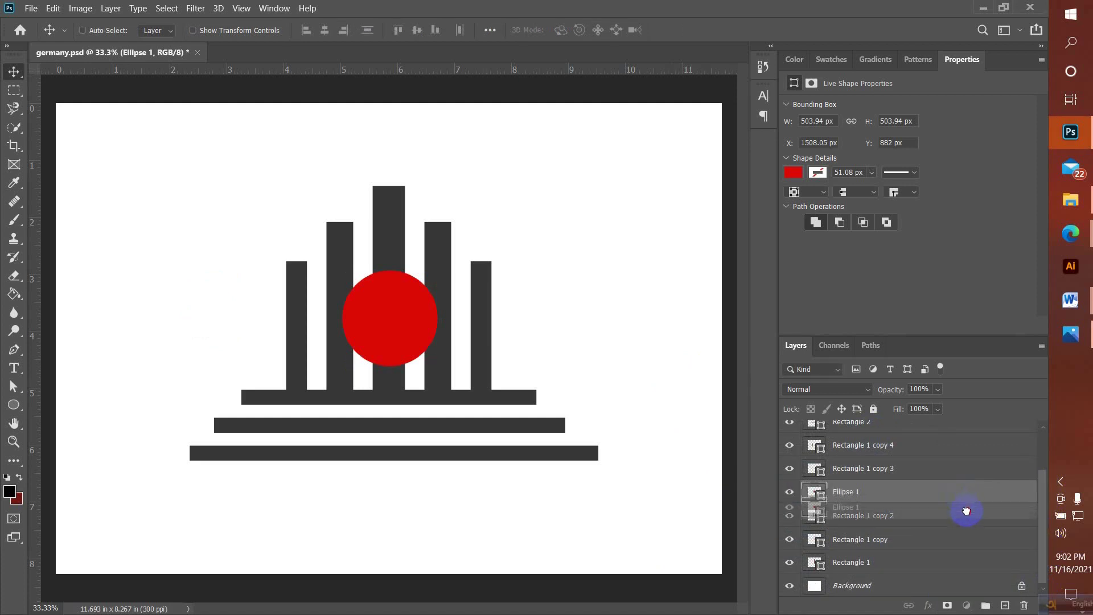
{"action": "left_click_drag", "start_coordinate": [956, 579], "coordinate": [955, 578]}
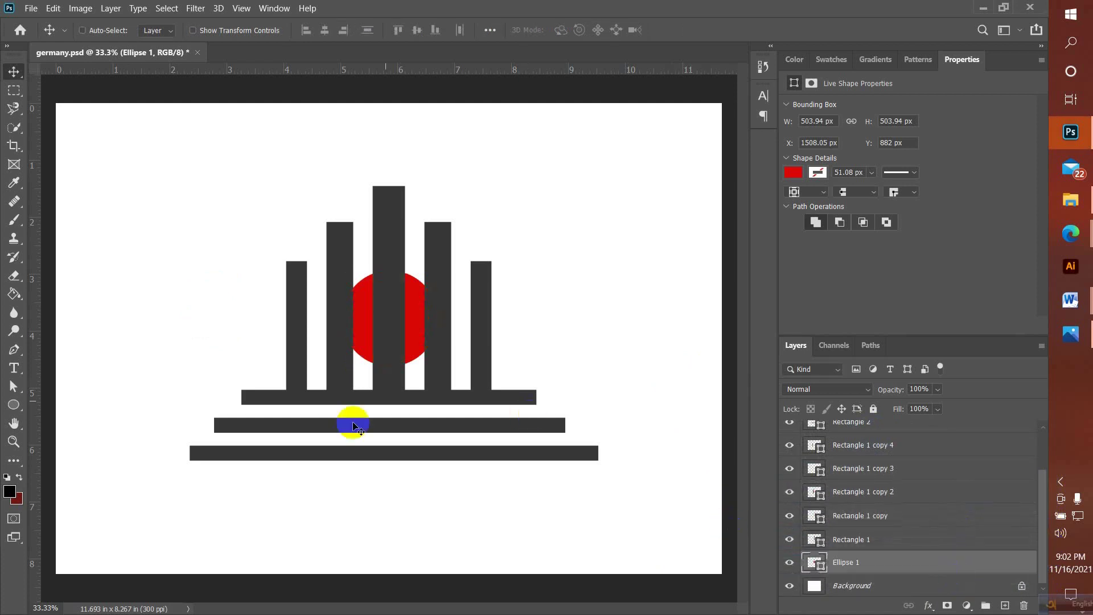